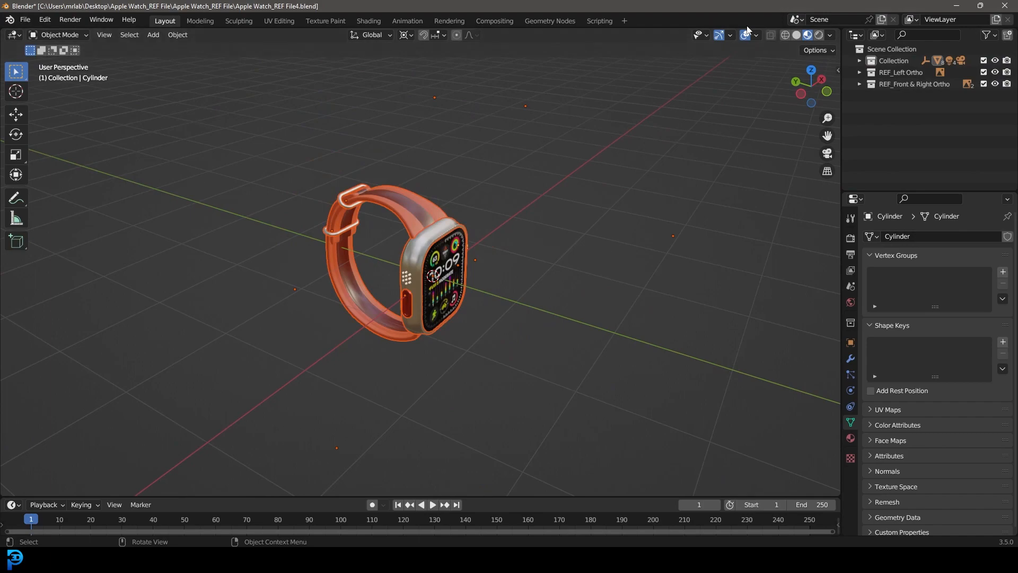
# Step: Turn on the Extras overlay in the viewport so the reference images, lights and camera are displayed
pyautogui.click(746, 35)
pyautogui.click(756, 35)
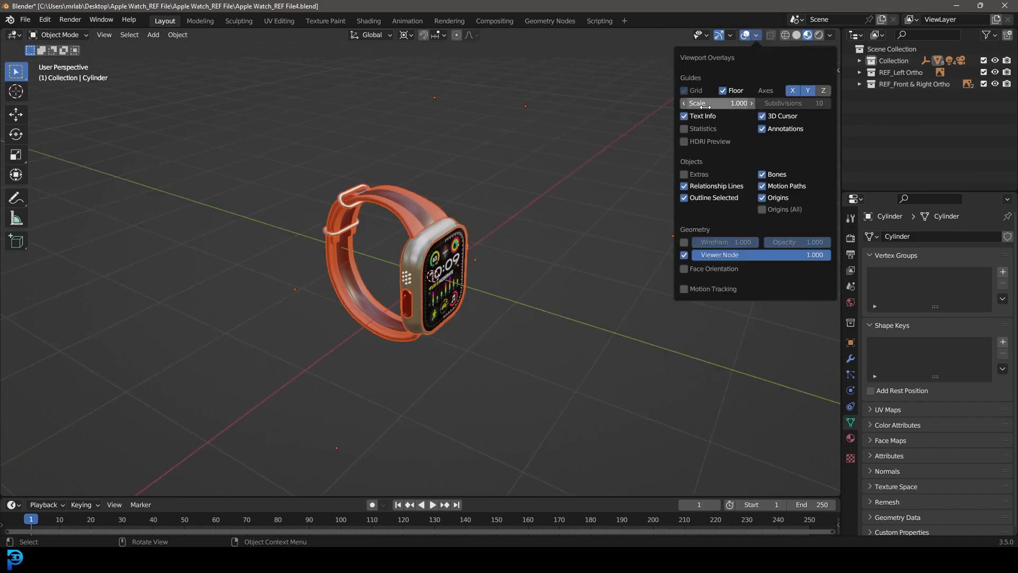
pyautogui.click(684, 174)
# Step: Examine the finished watch model against the surrounding reference images from the front, side and crown angles
pyautogui.moveTo(684, 178); pyautogui.dragTo(491, 246, button='middle')
pyautogui.scroll(-5, 468, 283)
pyautogui.scroll(4, 631, 270)
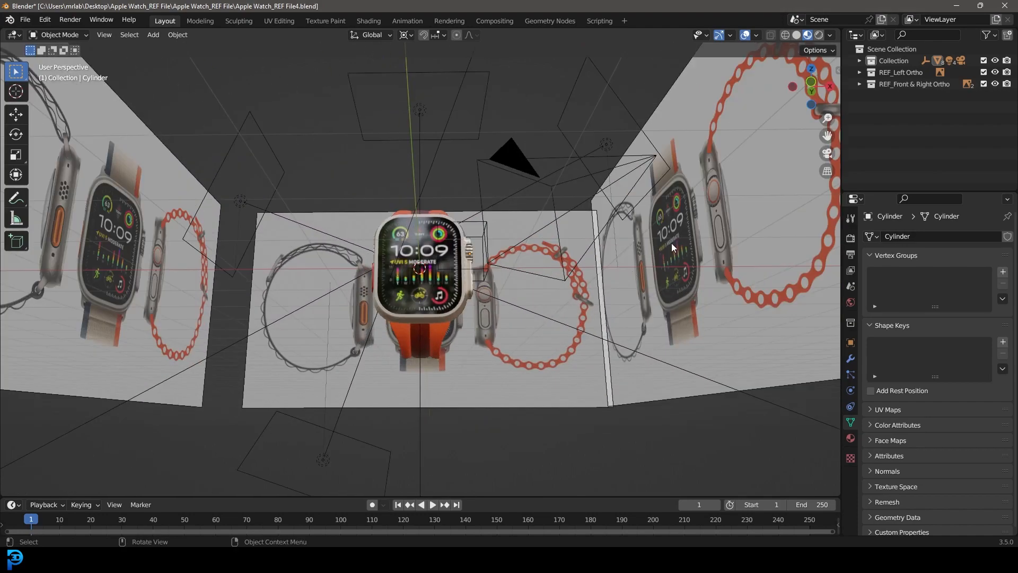
pyautogui.press('KP_1')
pyautogui.moveTo(645, 247); pyautogui.dragTo(515, 228, button='middle')
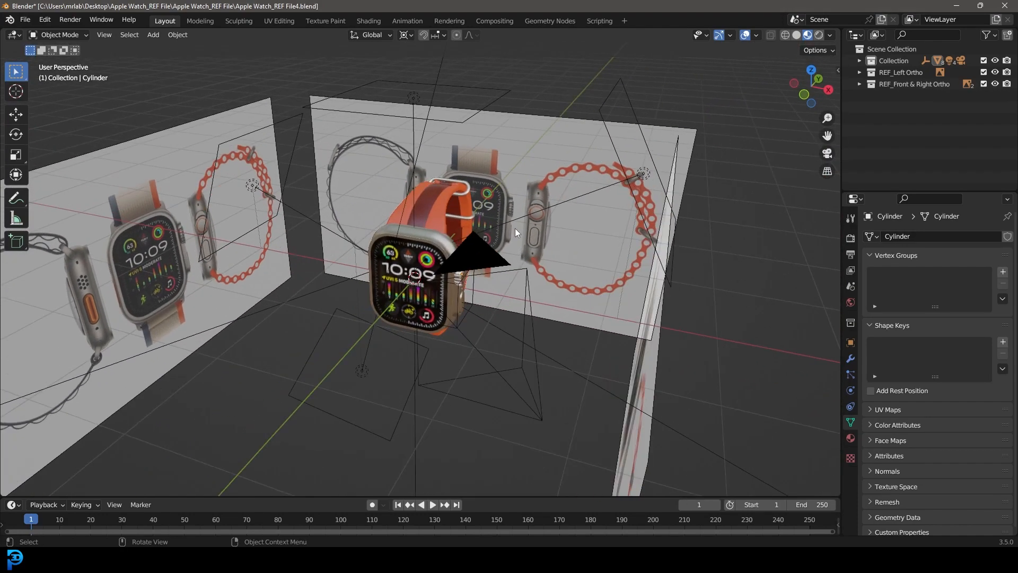
pyautogui.moveTo(515, 228); pyautogui.dragTo(435, 196, button='middle')
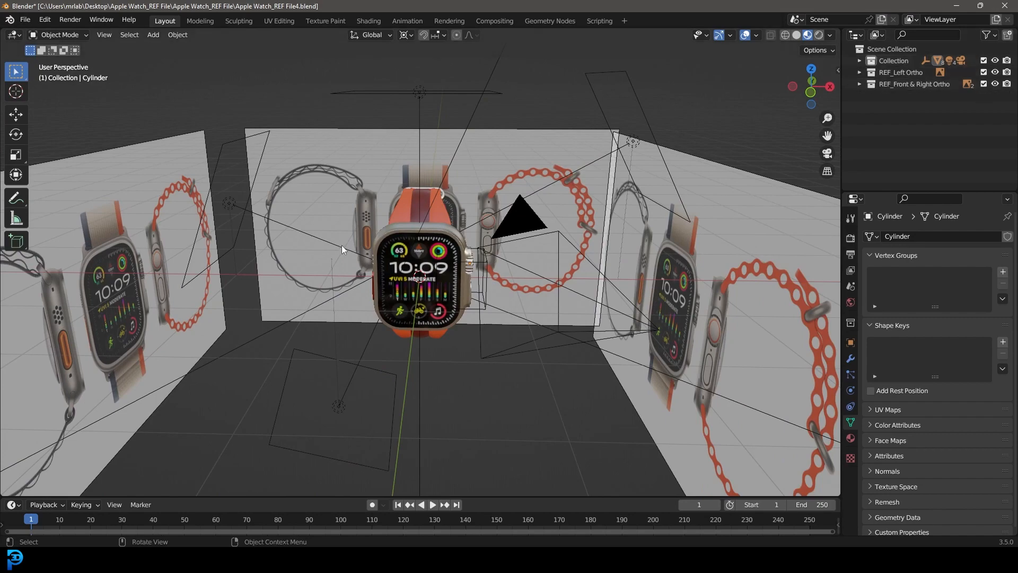
pyautogui.scroll(4, 461, 229)
pyautogui.scroll(-3, 468, 228)
pyautogui.moveTo(468, 228); pyautogui.dragTo(387, 199, button='middle')
pyautogui.scroll(4, 388, 200)
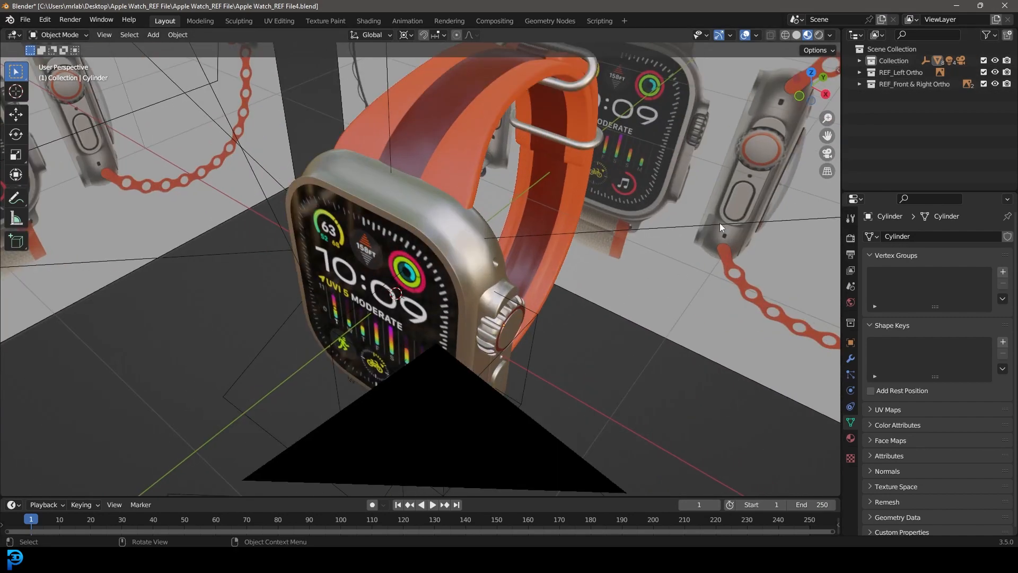
pyautogui.scroll(-3, 550, 235)
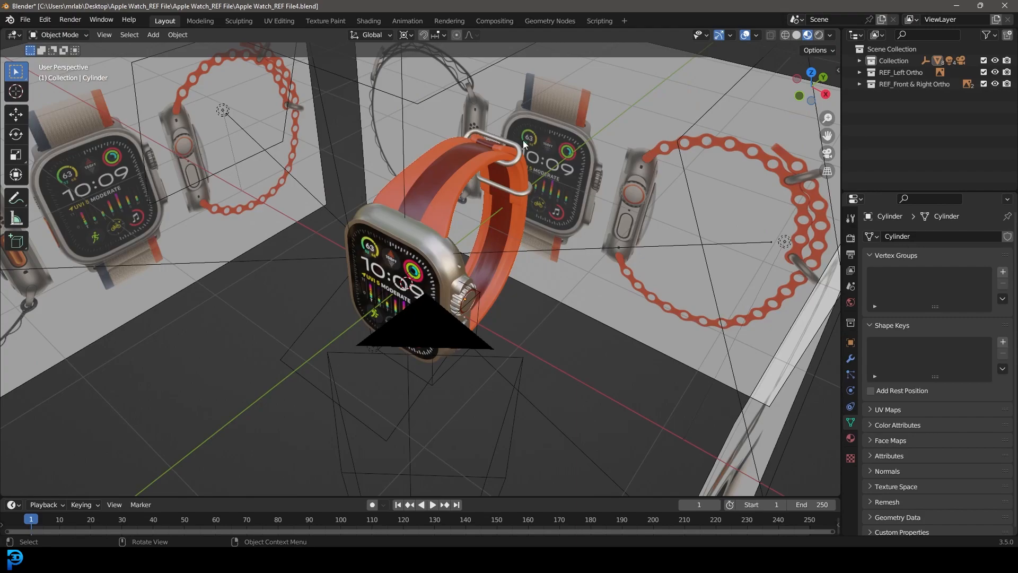
pyautogui.moveTo(517, 222); pyautogui.dragTo(580, 215, button='middle')
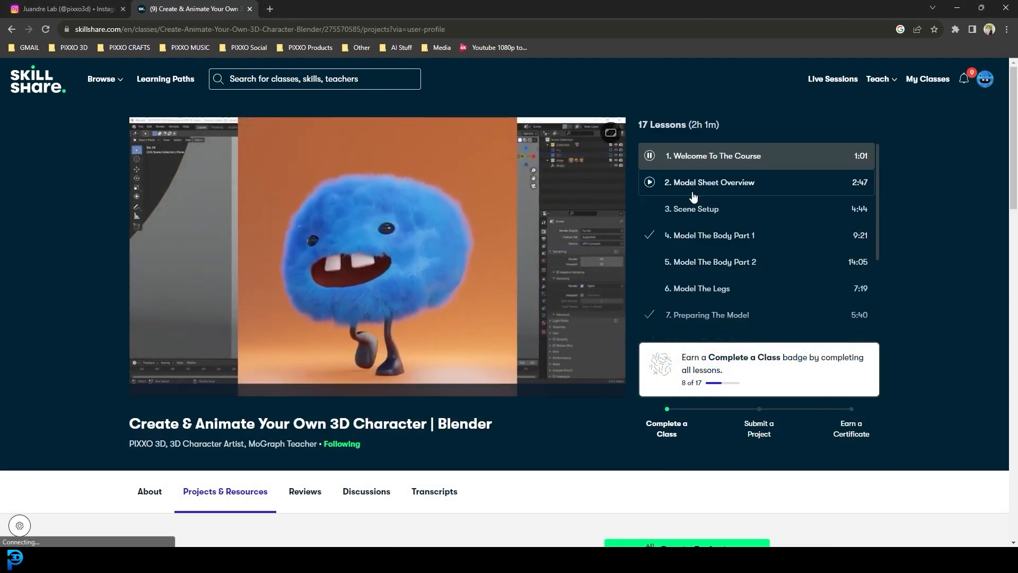
# Step: Switch to the Skillshare class page in the browser and preview the Welcome To The Course video
pyautogui.click(737, 185)
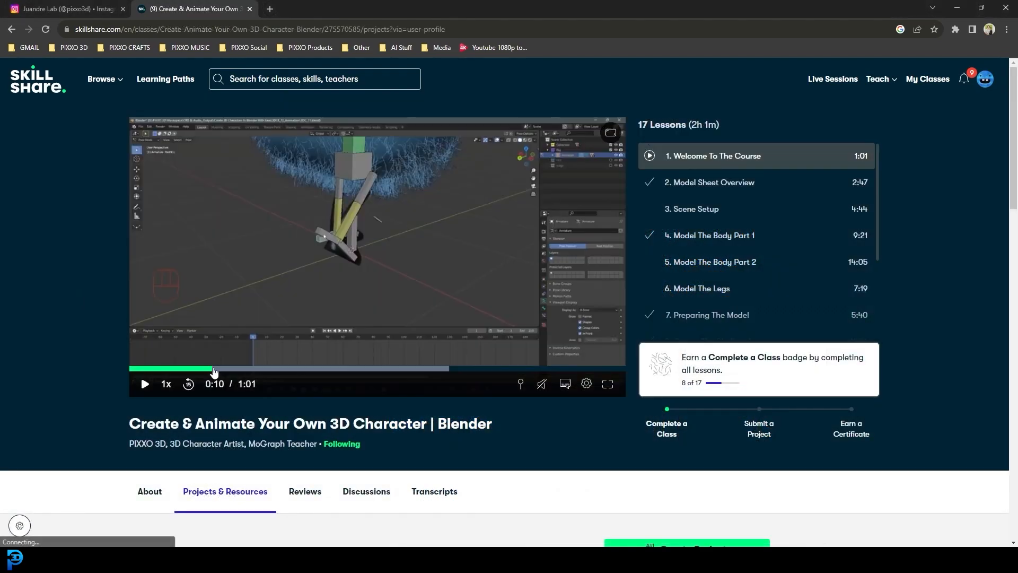
pyautogui.click(166, 383)
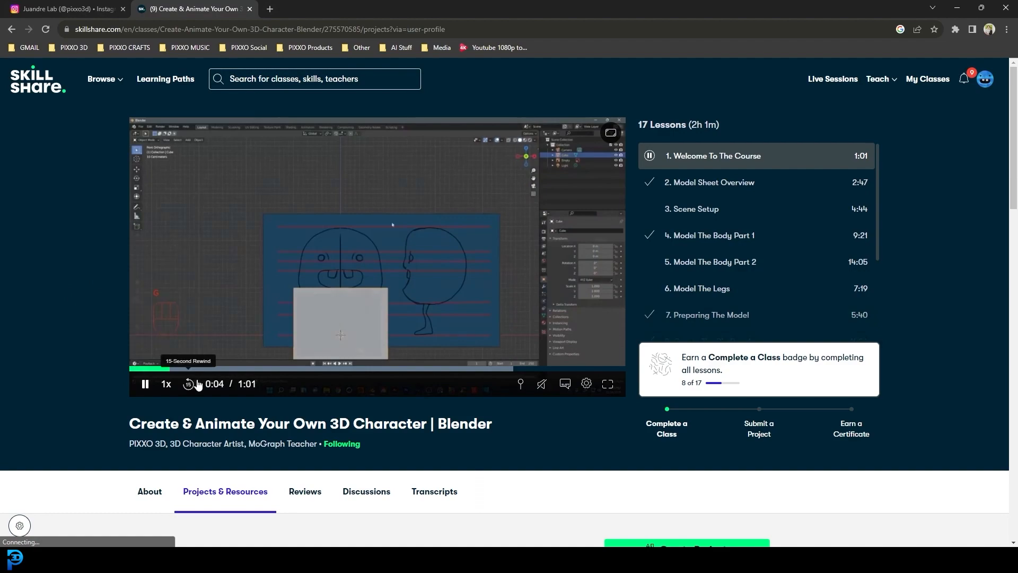
pyautogui.click(133, 368)
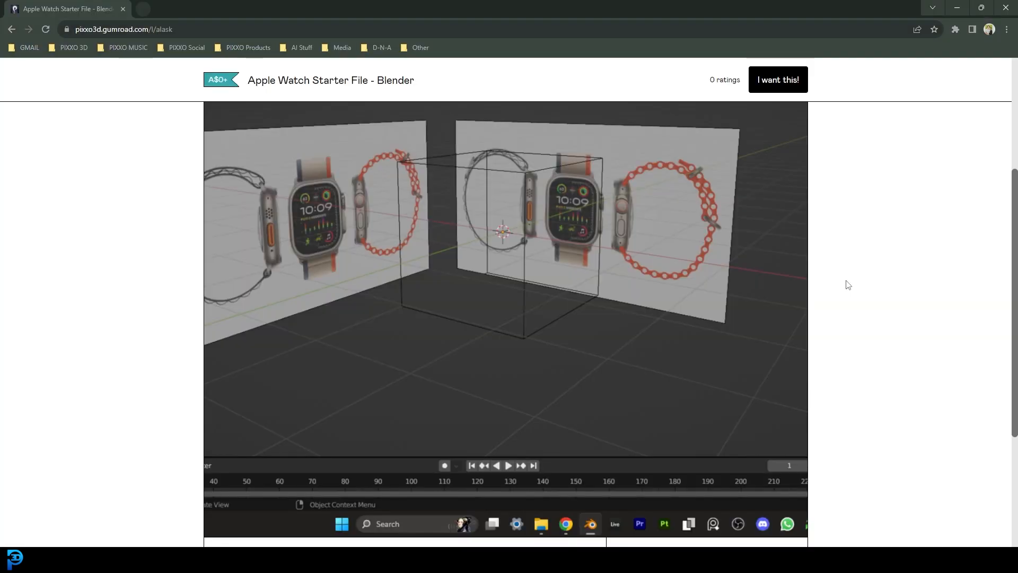
# Step: Review the Apple Watch Starter File - Blender page on Gumroad, including its description and price field, and minimise the browser
pyautogui.scroll(-3, 783, 286)
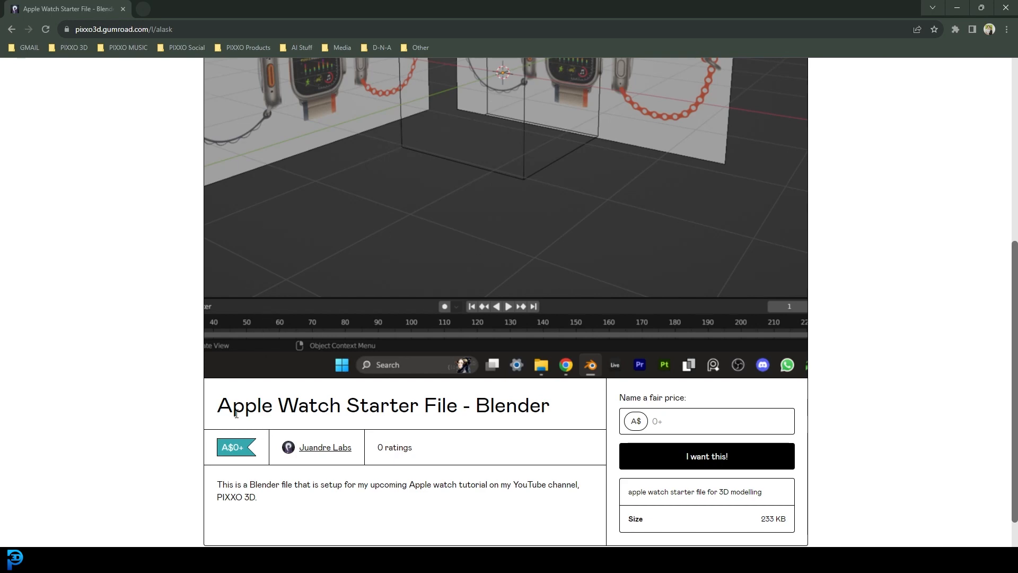
pyautogui.scroll(-1, 575, 359)
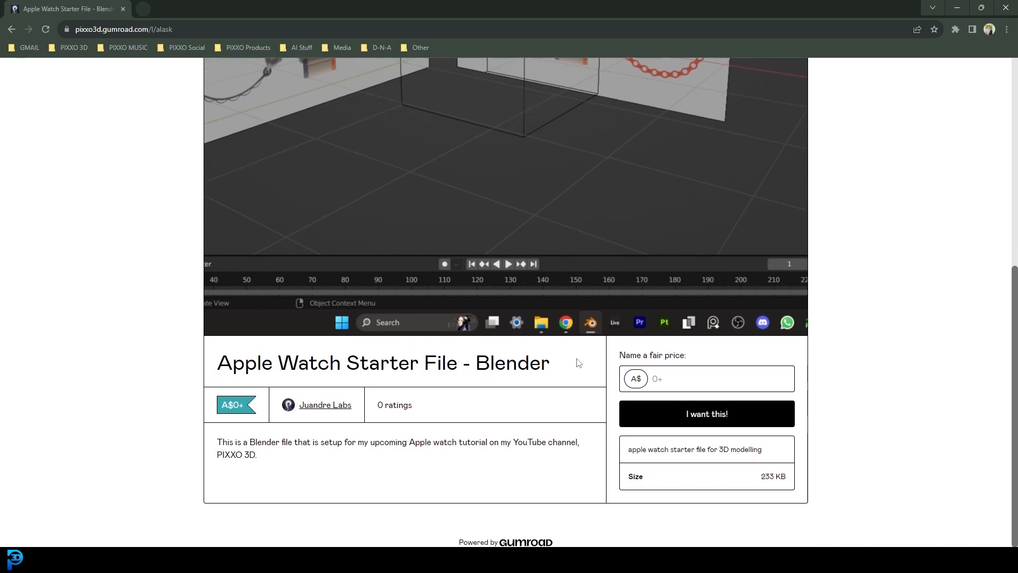
pyautogui.scroll(4, 578, 246)
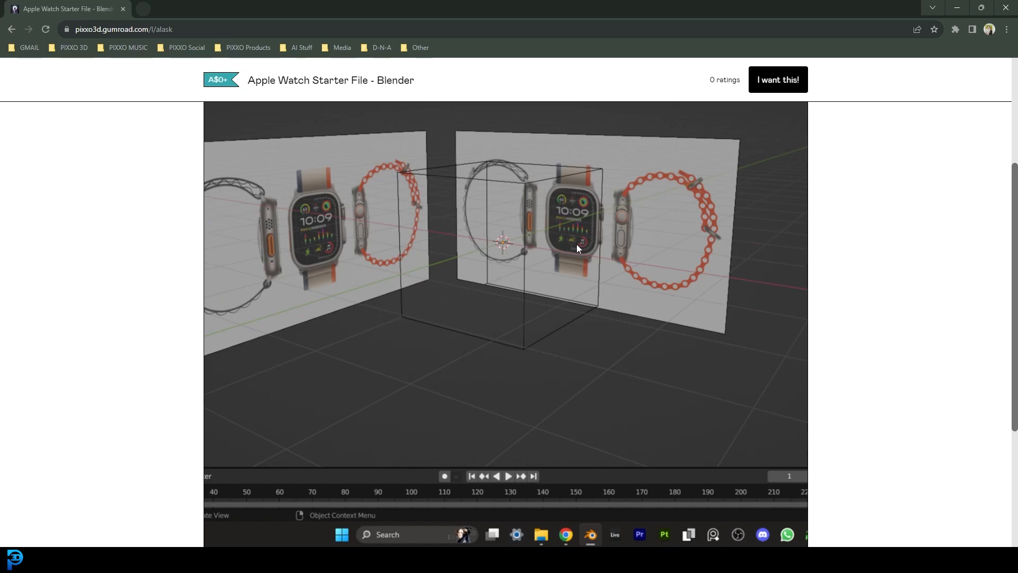
pyautogui.scroll(-4, 577, 248)
pyautogui.click(688, 380)
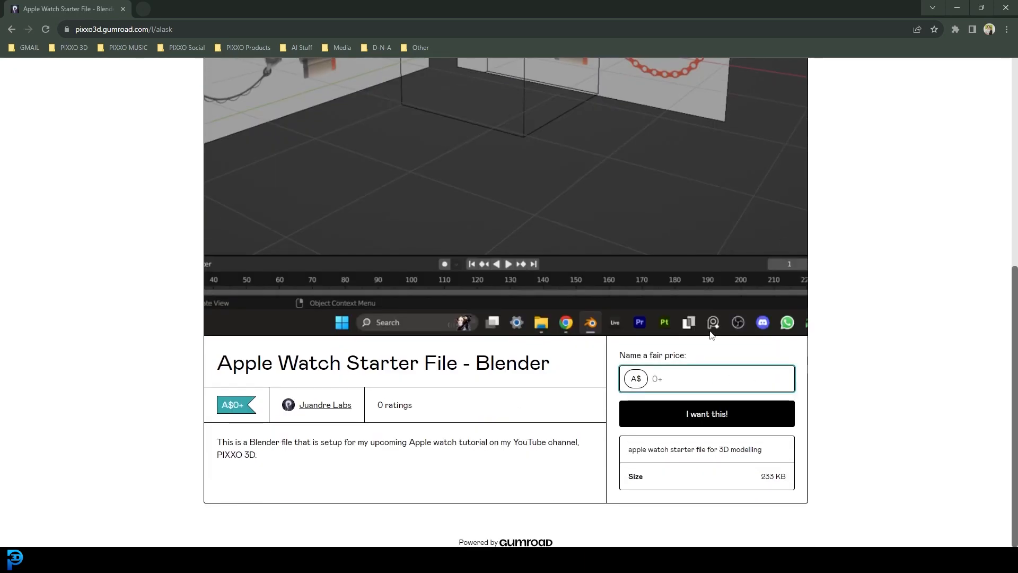
pyautogui.click(957, 8)
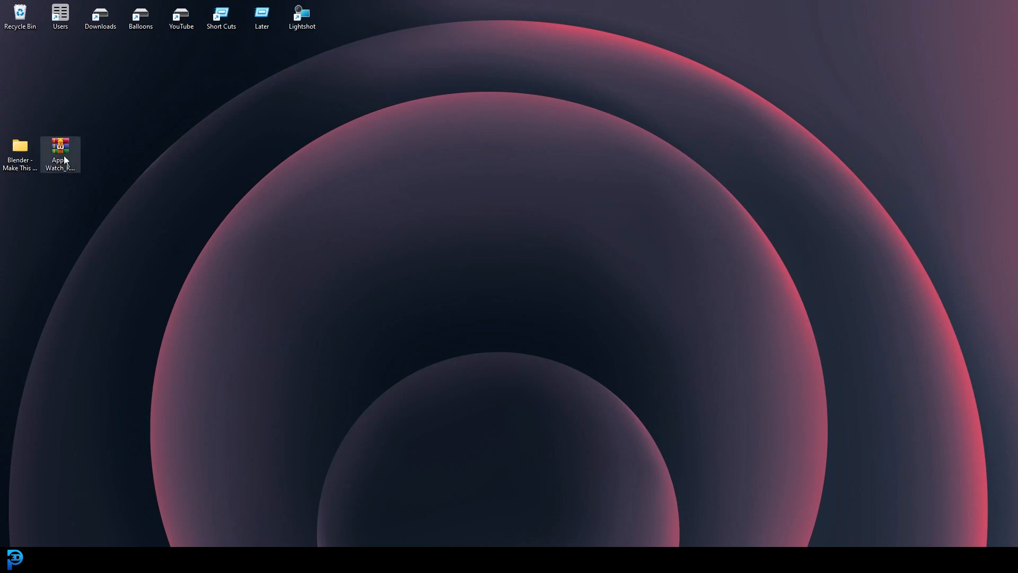
# Step: Extract the Apple Watch archive on the desktop and open the Apple Watch_REF File in Blender from the extracted folder
pyautogui.rightClick(84, 139)
pyautogui.click(121, 317)
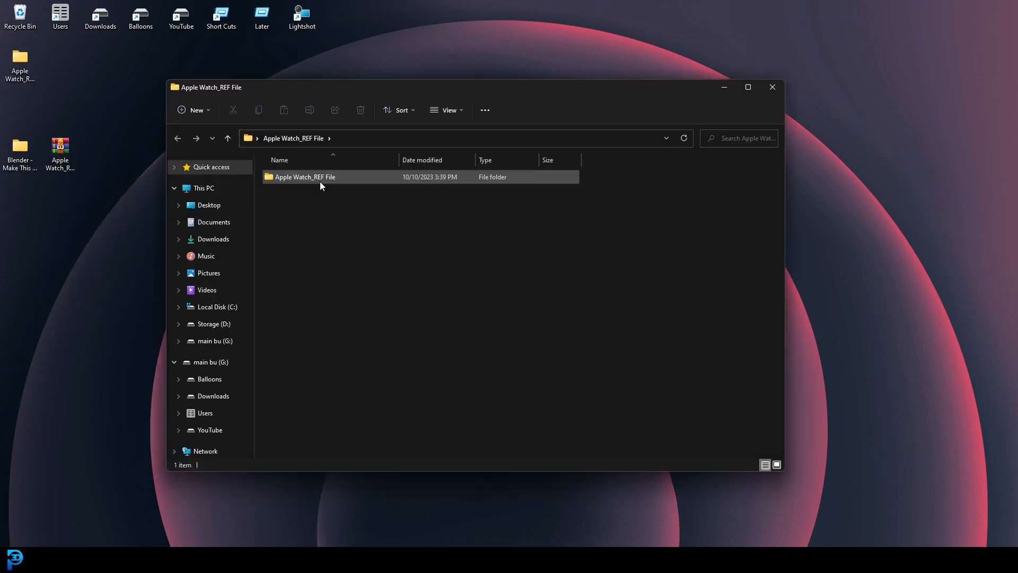
pyautogui.doubleClick(320, 180)
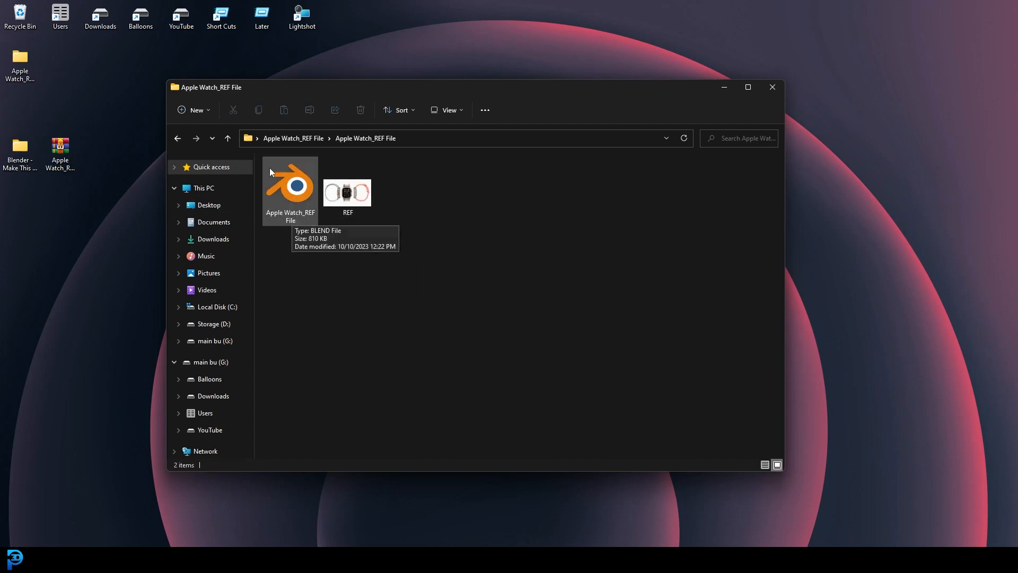
pyautogui.doubleClick(293, 188)
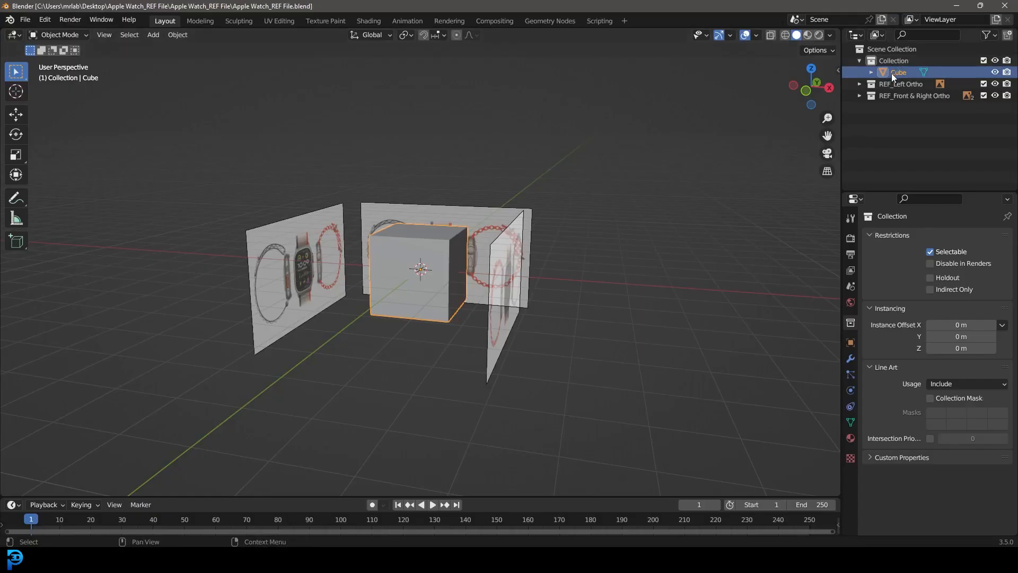
# Step: Hide and show the REF_Left Ortho and REF_Front & Right Ortho collections in turn to check which reference images each holds
pyautogui.click(995, 84)
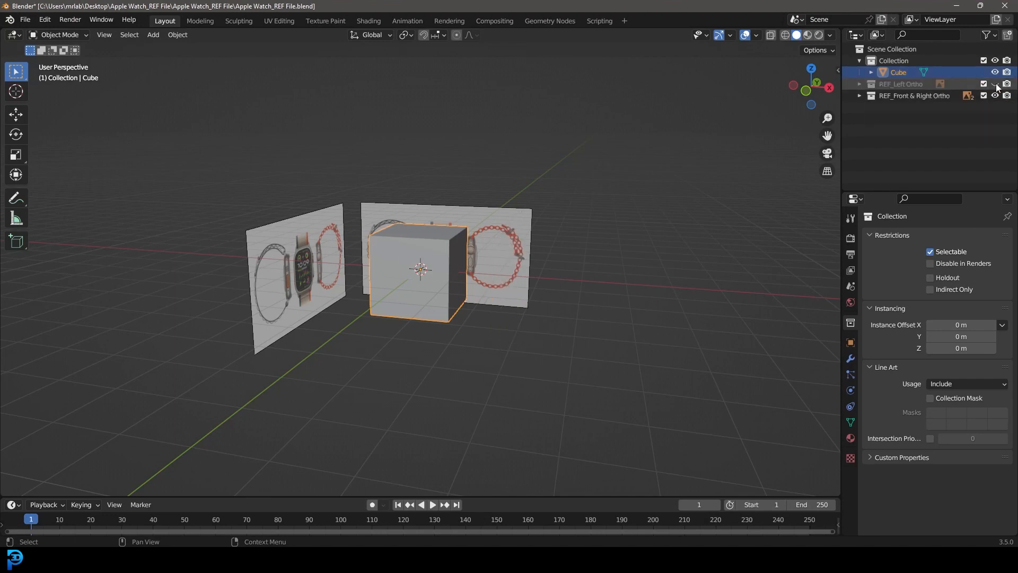
pyautogui.click(995, 84)
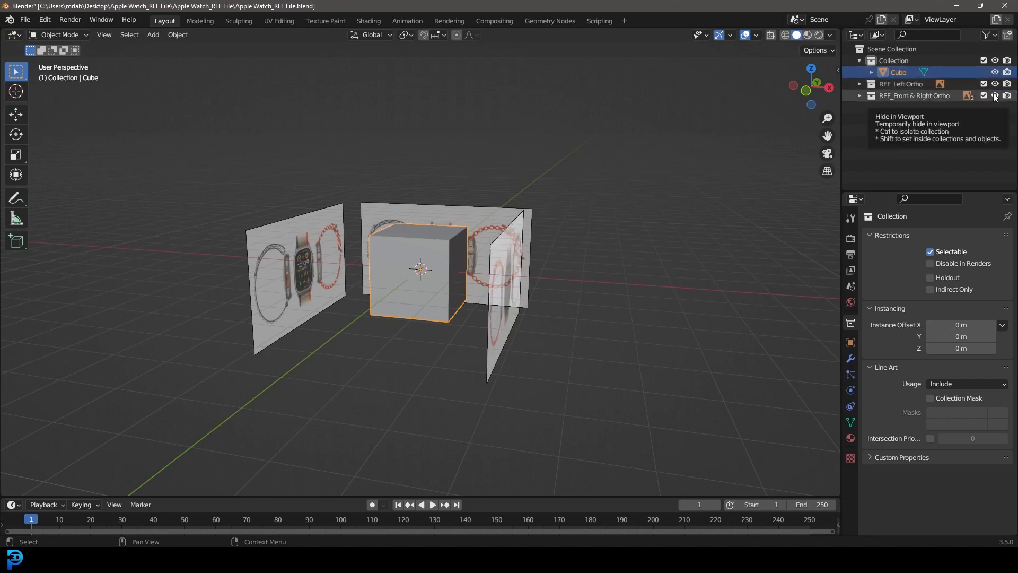
pyautogui.click(995, 96)
pyautogui.click(996, 96)
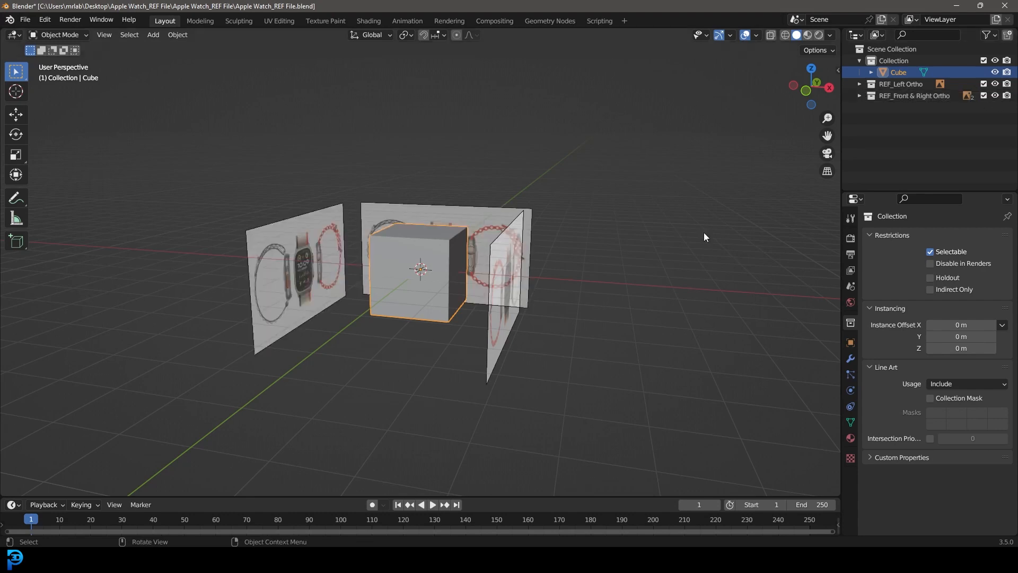
# Step: Hide the REF_Left Ortho collection in the viewport, leaving the front and right reference images on display
pyautogui.press('KP_1')
pyautogui.scroll(4, 533, 240)
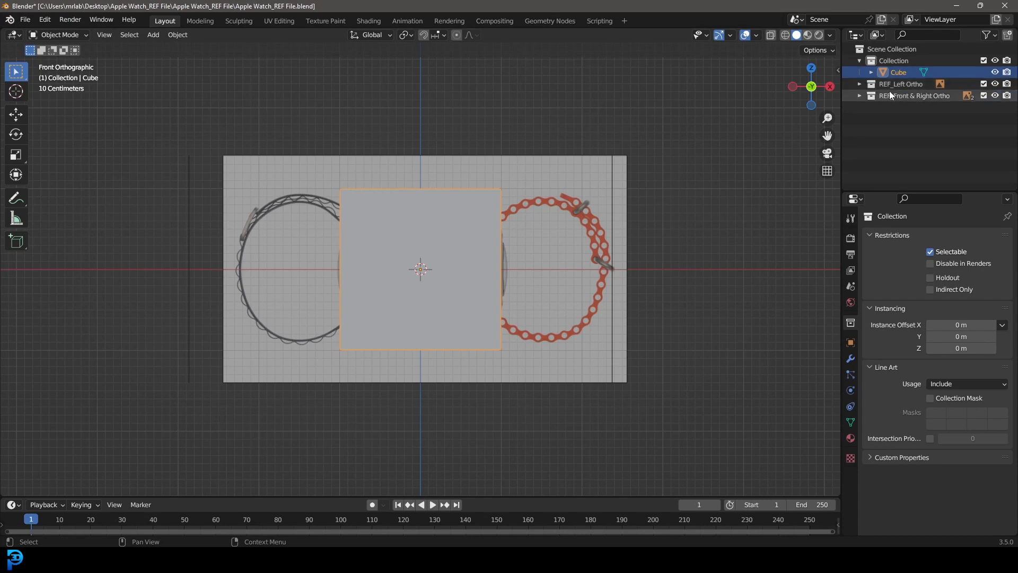
pyautogui.click(996, 83)
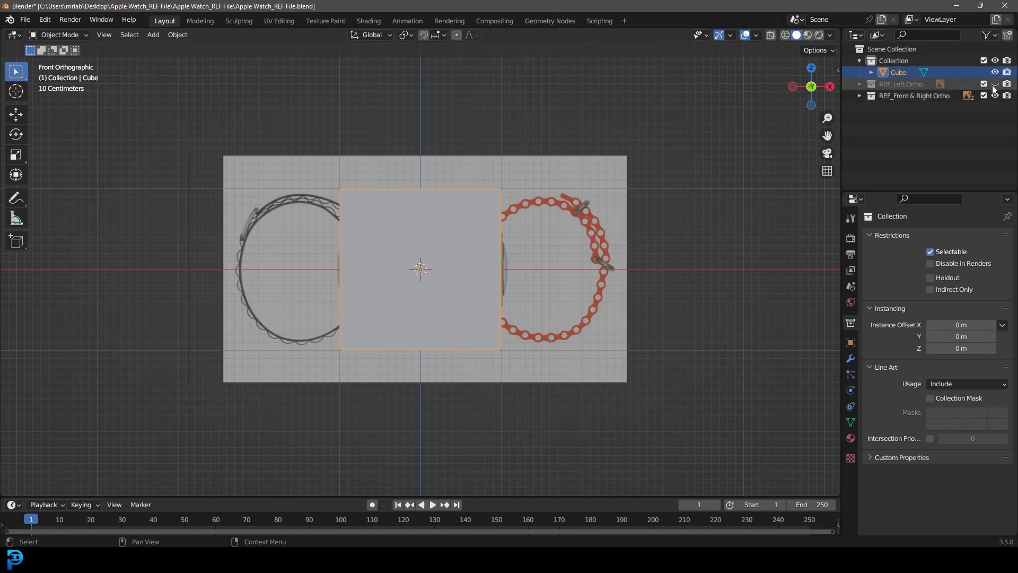
pyautogui.moveTo(734, 159); pyautogui.dragTo(425, 258, button='middle')
pyautogui.scroll(5, 434, 293)
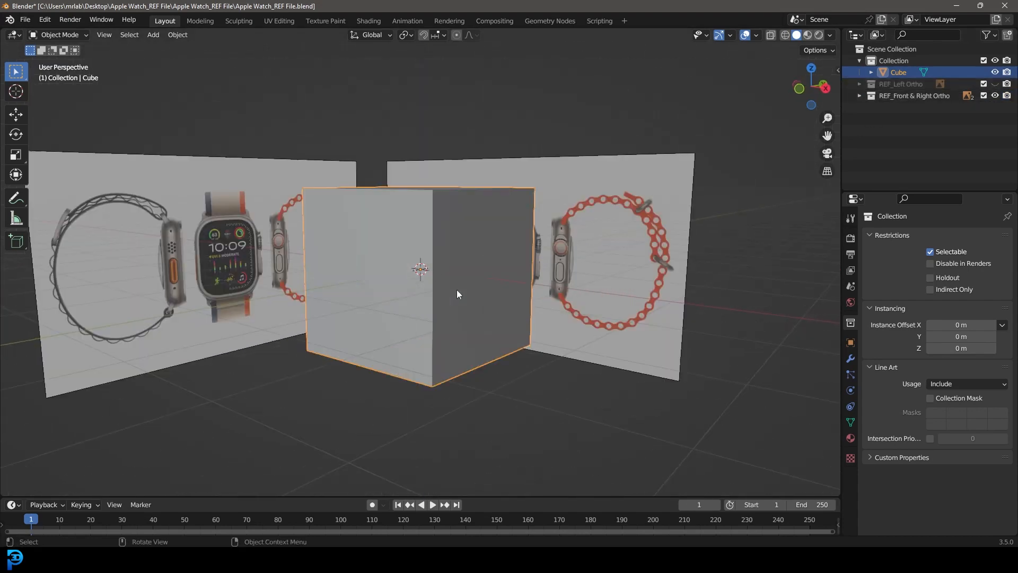
pyautogui.keyDown('shift'); pyautogui.moveTo(360, 222); pyautogui.dragTo(491, 257, button='middle'); pyautogui.keyUp('shift')
pyautogui.scroll(-1, 644, 237)
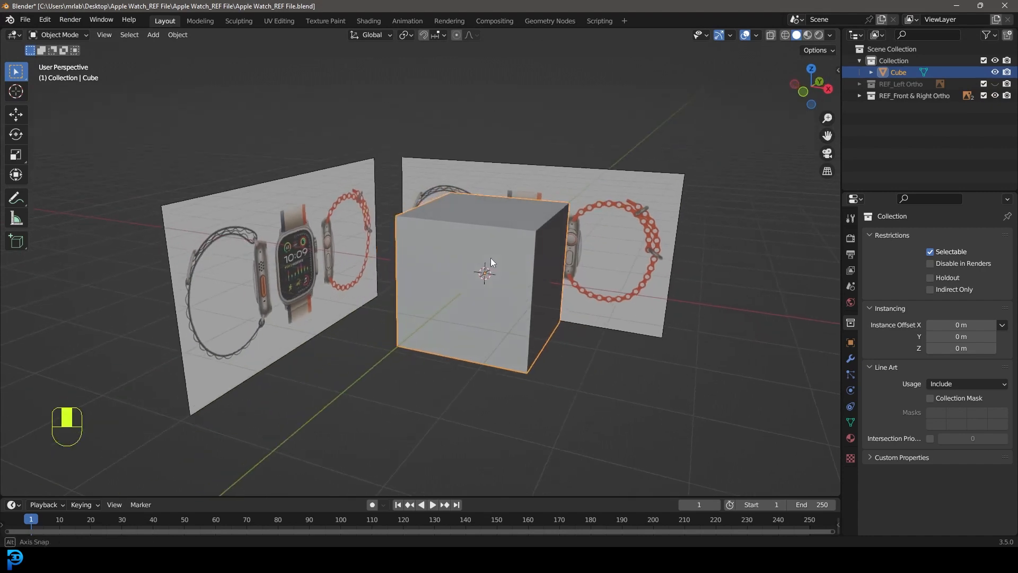
# Step: Put the cube in Edit Mode and show it in wireframe shading from the front orthographic view over the watch reference
pyautogui.press('Tab')
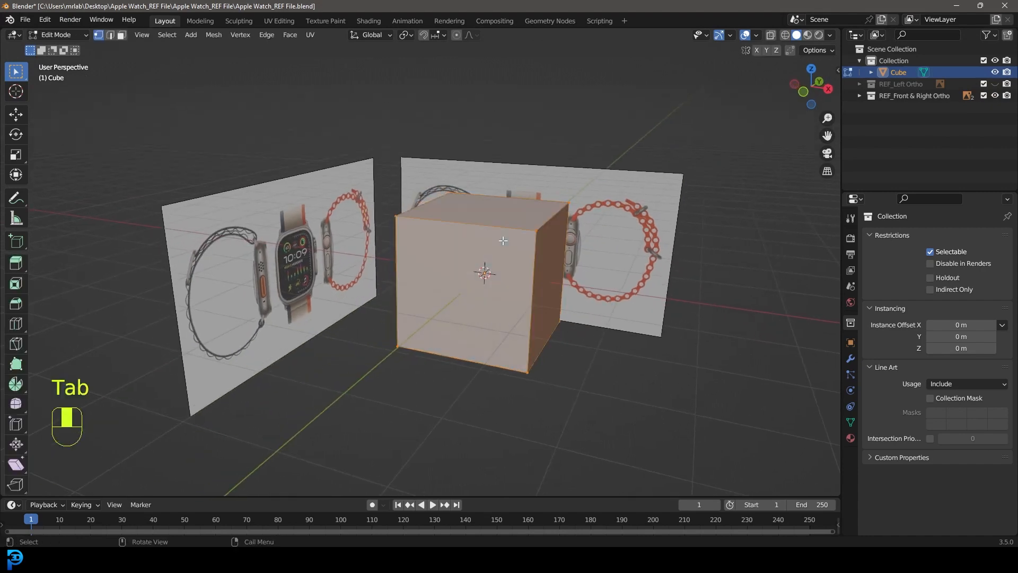
pyautogui.press('KP_1')
pyautogui.scroll(5, 503, 240)
pyautogui.press('z')
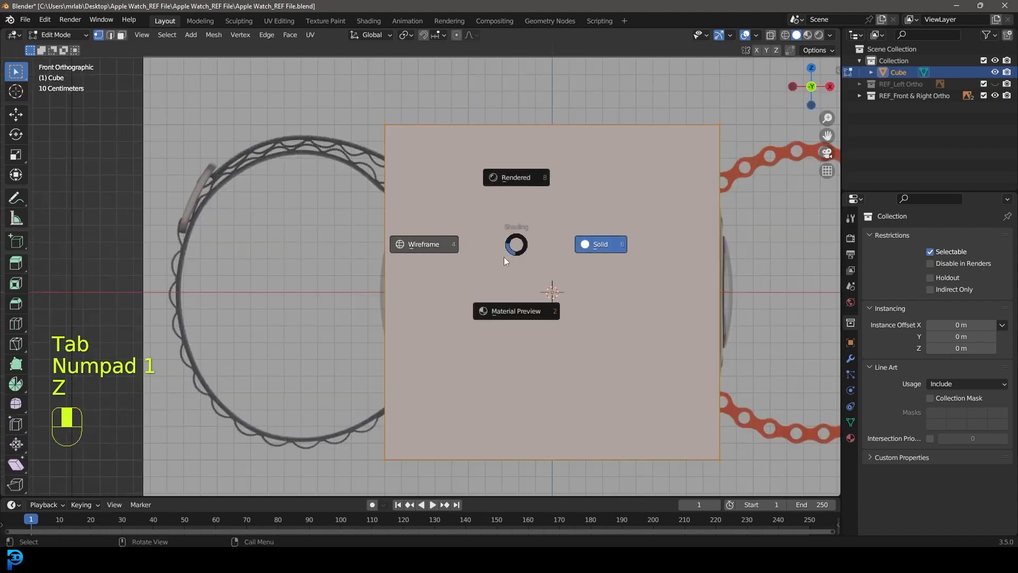
pyautogui.click(430, 244)
pyautogui.scroll(-2, 673, 341)
pyautogui.keyDown('shift'); pyautogui.moveTo(672, 341); pyautogui.dragTo(638, 352, button='middle'); pyautogui.keyUp('shift')
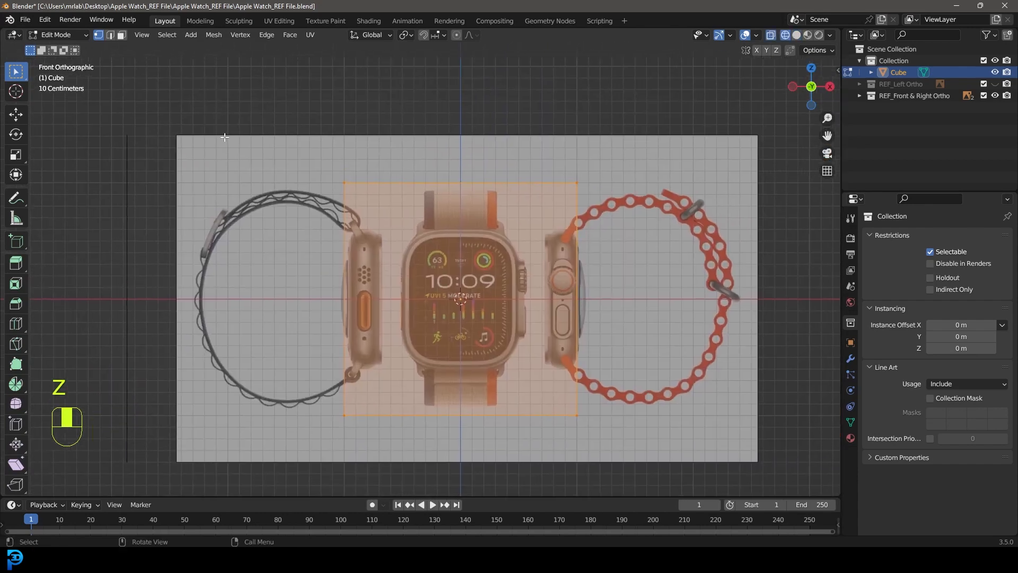
# Step: Scale the entire cube mesh down uniformly until its sides match the width of the watch face in the front reference
pyautogui.scroll(3, 638, 352)
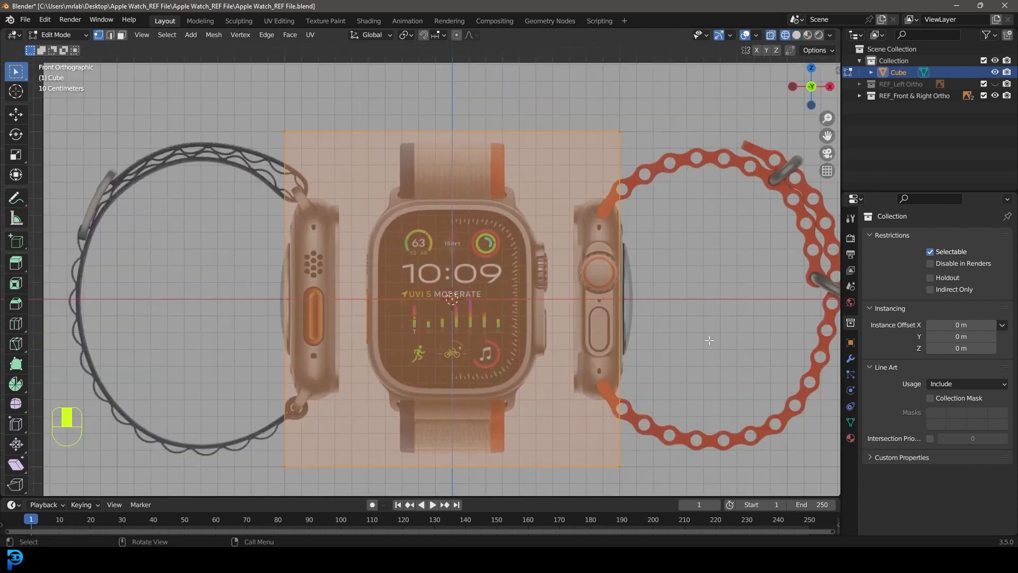
pyautogui.press('s')
pyautogui.click(570, 329)
pyautogui.keyDown('shift'); pyautogui.moveTo(580, 335); pyautogui.dragTo(553, 341, button='middle'); pyautogui.keyUp('shift')
pyautogui.scroll(4, 600, 265)
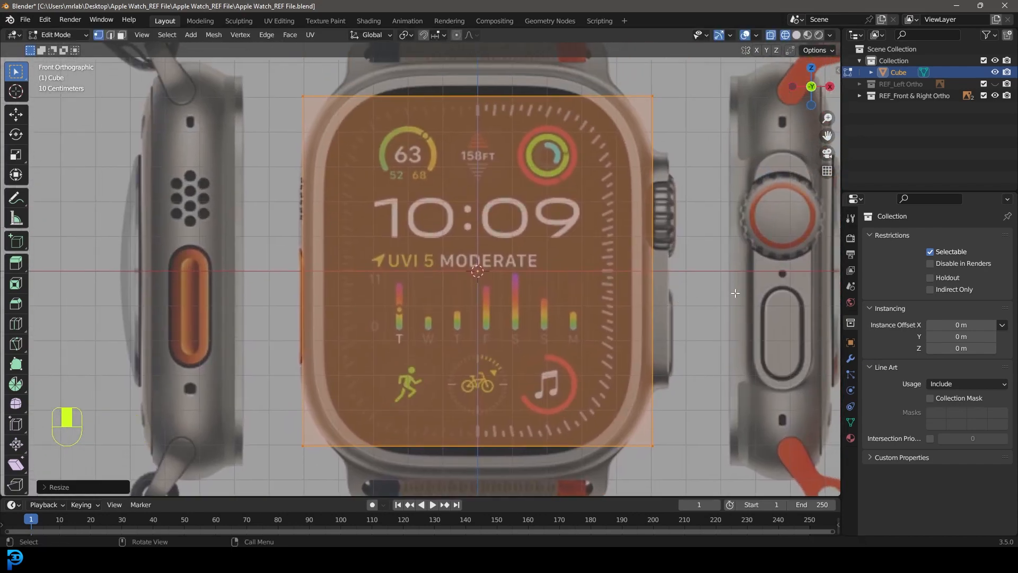
pyautogui.press('s')
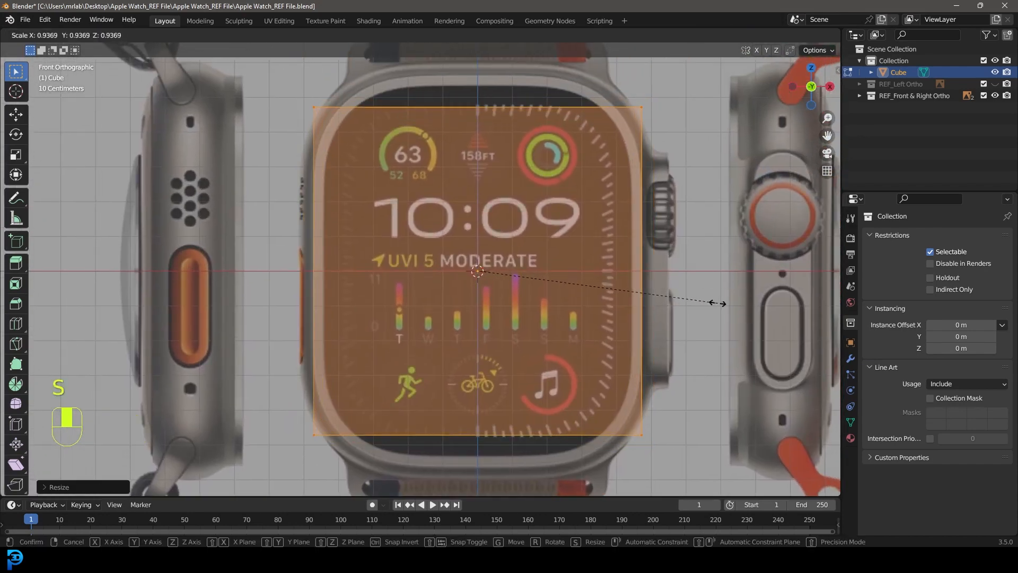
pyautogui.click(718, 303)
# Step: Inspect how the scaled cube's upper, lower and side edges line up with the watch face in the front reference
pyautogui.keyDown('shift'); pyautogui.moveTo(719, 303); pyautogui.dragTo(711, 355, button='middle'); pyautogui.keyUp('shift')
pyautogui.scroll(3, 531, 212)
pyautogui.keyDown('shift'); pyautogui.moveTo(530, 212); pyautogui.dragTo(529, 204, button='middle'); pyautogui.keyUp('shift')
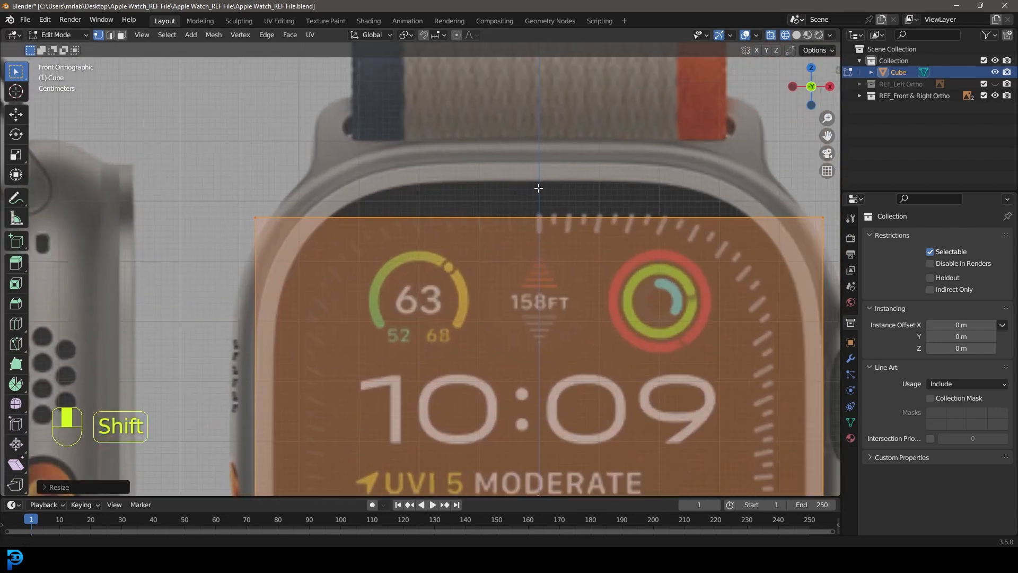
pyautogui.scroll(2, 529, 204)
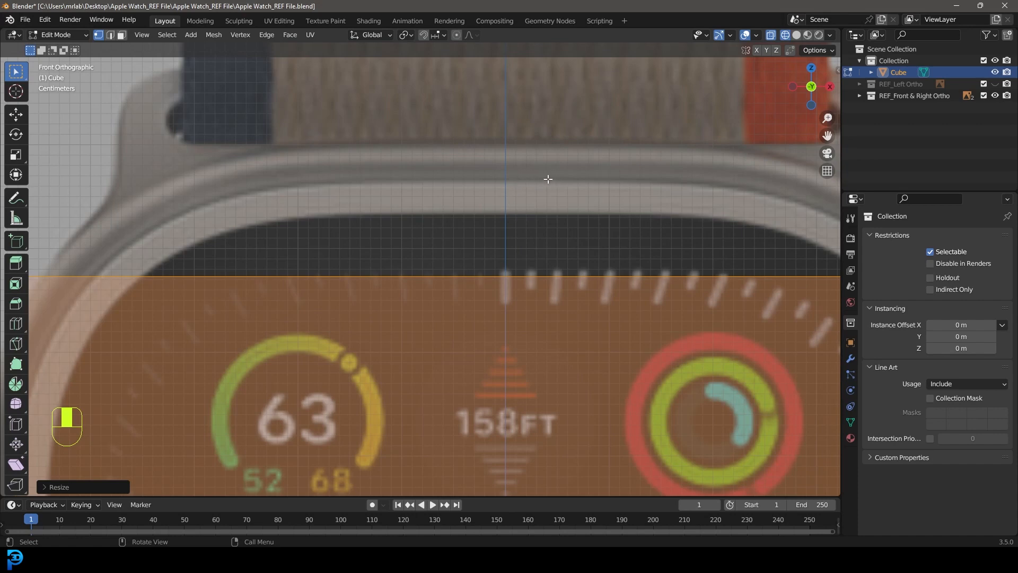
pyautogui.scroll(-5, 564, 179)
pyautogui.scroll(6, 566, 178)
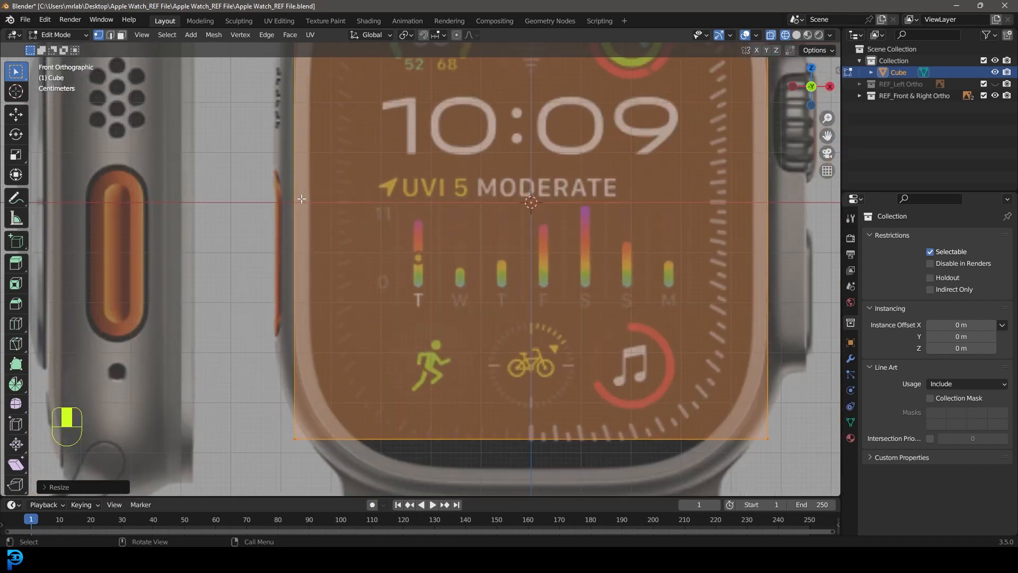
pyautogui.keyDown('shift'); pyautogui.moveTo(566, 178); pyautogui.dragTo(461, 288, button='middle'); pyautogui.keyUp('shift')
pyautogui.scroll(-5, 651, 250)
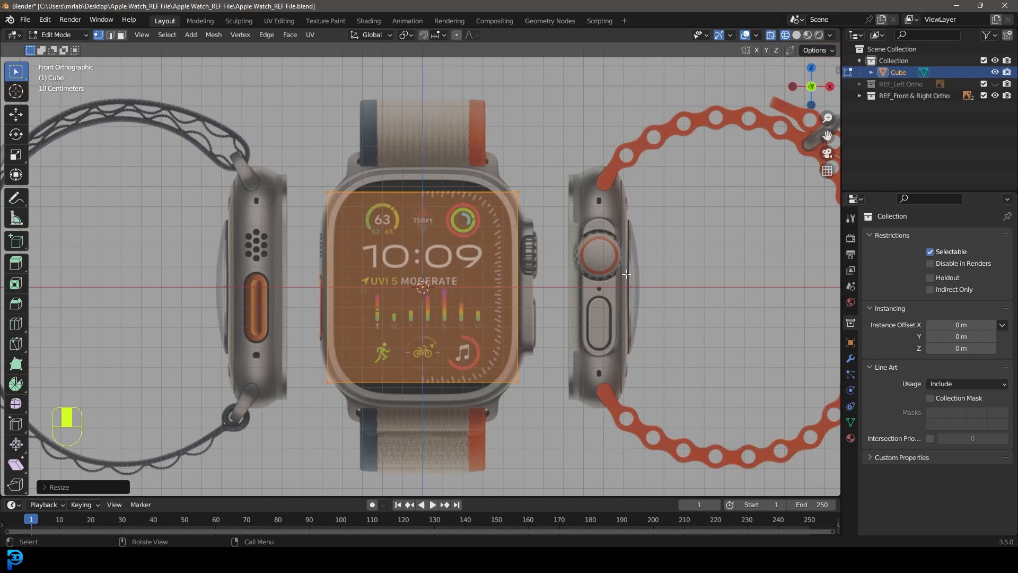
# Step: Scale the cube mesh along Z by about 1.18 so its height matches the watch face in the front reference
pyautogui.keyDown('shift'); pyautogui.moveTo(590, 330); pyautogui.dragTo(605, 302, button='middle'); pyautogui.keyUp('shift')
pyautogui.scroll(1, 610, 305)
pyautogui.press('s')
pyautogui.press('z')
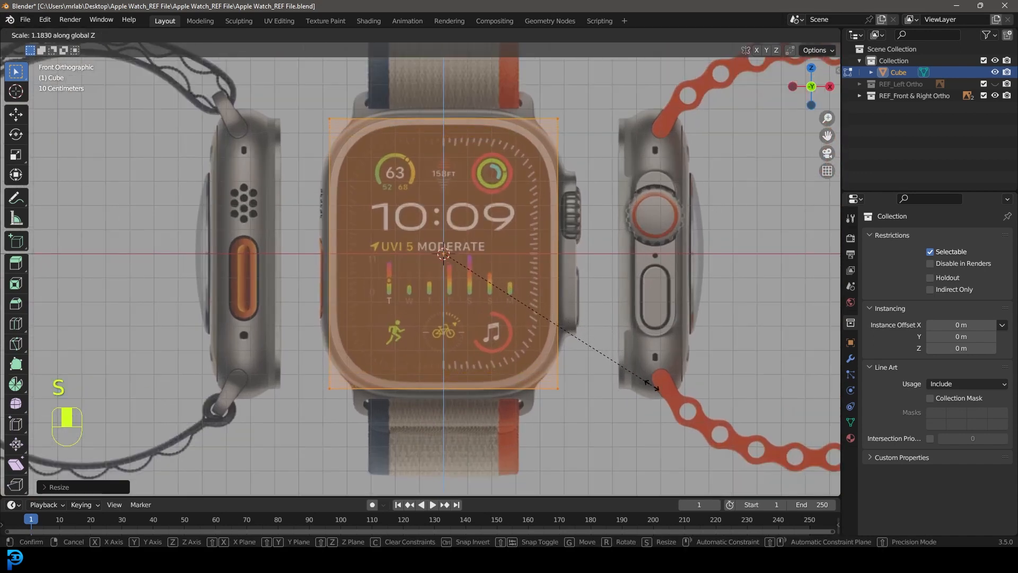
pyautogui.click(673, 425)
pyautogui.keyDown('shift'); pyautogui.moveTo(490, 85); pyautogui.dragTo(497, 178, button='middle'); pyautogui.keyUp('shift')
pyautogui.scroll(6, 493, 122)
pyautogui.keyDown('shift'); pyautogui.moveTo(363, 119); pyautogui.dragTo(465, 141, button='middle'); pyautogui.keyUp('shift')
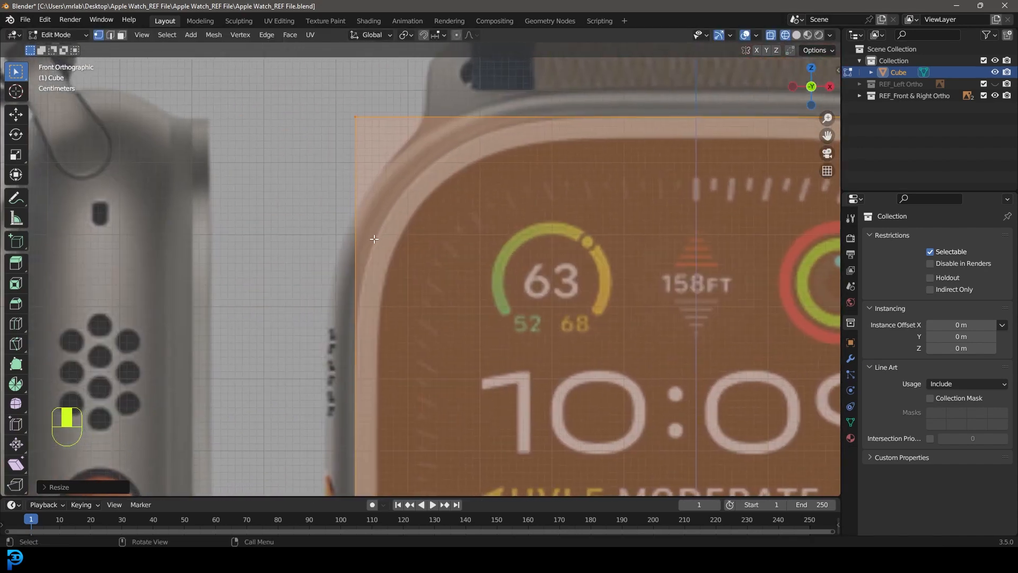
pyautogui.keyDown('shift'); pyautogui.moveTo(376, 235); pyautogui.dragTo(444, 183, button='middle'); pyautogui.keyUp('shift')
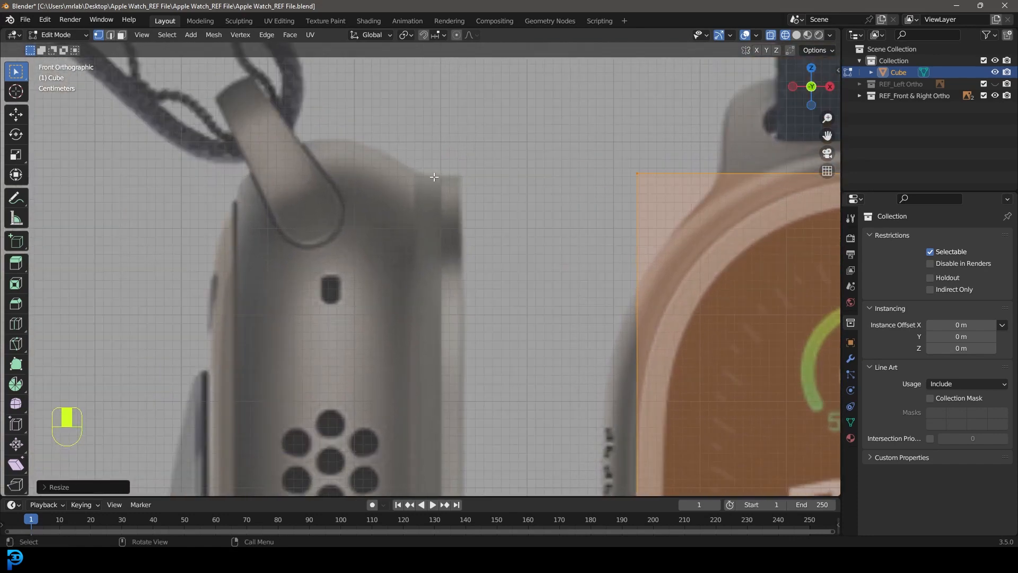
pyautogui.scroll(-5, 422, 177)
pyautogui.scroll(-4, 689, 321)
# Step: Move the cube's front-side vertices about 0.32 m along Y to meet the screen's front edge in the right side reference
pyautogui.moveTo(634, 291); pyautogui.dragTo(536, 353, button='middle')
pyautogui.press('KP_3')
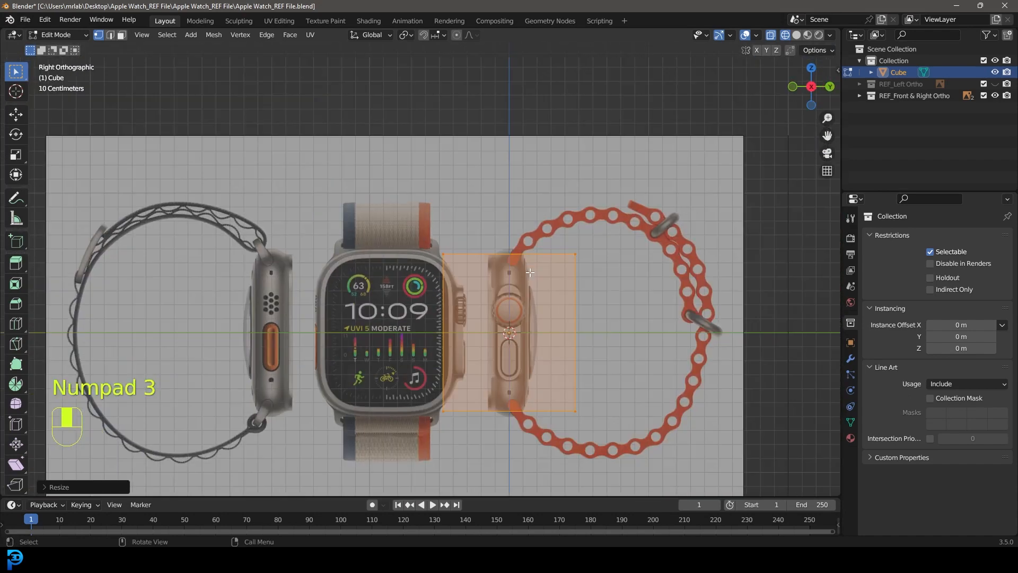
pyautogui.keyDown('shift'); pyautogui.moveTo(631, 349); pyautogui.dragTo(615, 255, button='middle'); pyautogui.keyUp('shift')
pyautogui.moveTo(345, 122); pyautogui.dragTo(486, 368)
pyautogui.scroll(2, 457, 334)
pyautogui.scroll(1, 478, 272)
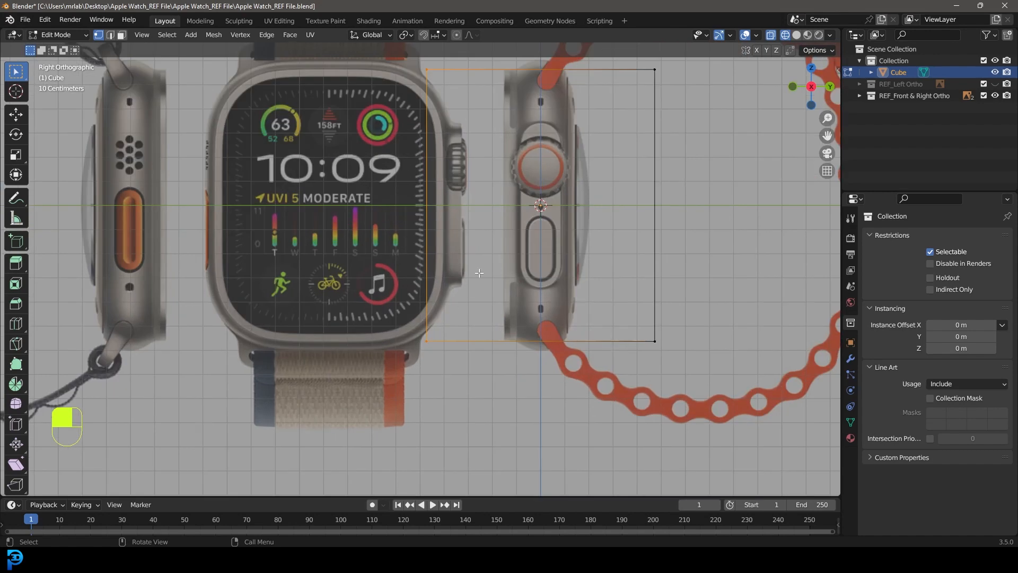
pyautogui.press('g')
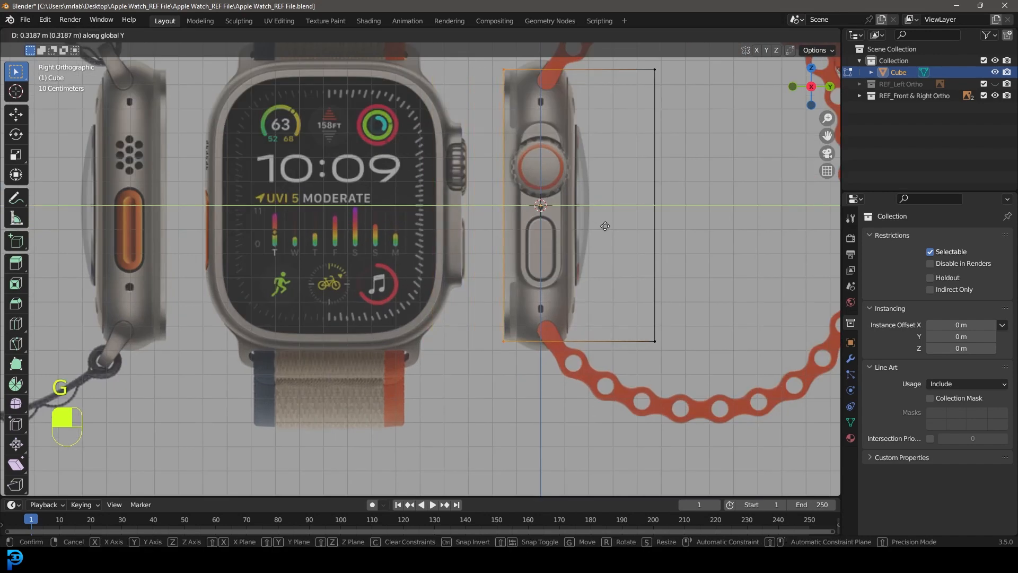
pyautogui.click(605, 226)
pyautogui.keyDown('shift'); pyautogui.moveTo(507, 100); pyautogui.dragTo(503, 184, button='middle'); pyautogui.keyUp('shift')
pyautogui.scroll(4, 574, 123)
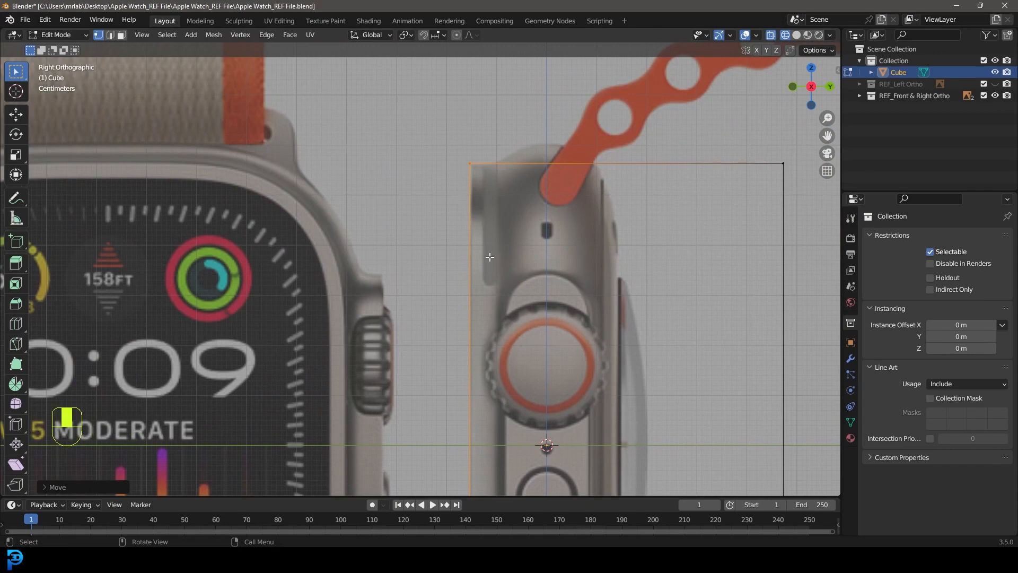
pyautogui.scroll(-3, 477, 220)
# Step: Delete the vertices of the cube's rear side, leaving only the flat front face
pyautogui.keyDown('shift'); pyautogui.moveTo(593, 331); pyautogui.dragTo(532, 182, button='middle'); pyautogui.keyUp('shift')
pyautogui.moveTo(619, 424); pyautogui.dragTo(541, 52)
pyautogui.scroll(-5, 551, 159)
pyautogui.keyDown('shift'); pyautogui.moveTo(552, 202); pyautogui.dragTo(552, 229, button='middle'); pyautogui.keyUp('shift')
pyautogui.scroll(2, 563, 246)
pyautogui.moveTo(551, 177); pyautogui.dragTo(553, 224, button='middle')
pyautogui.press('x')
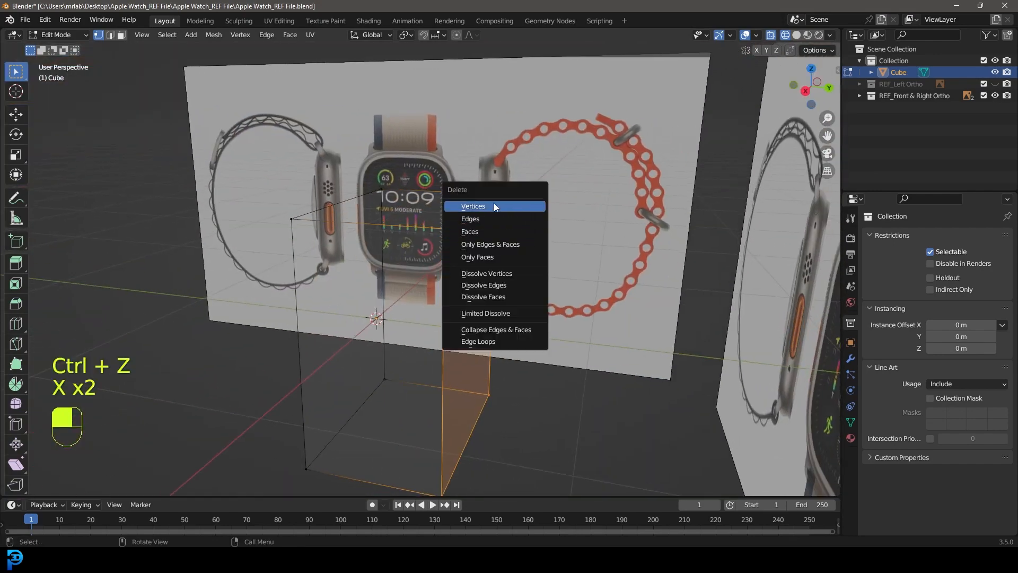
pyautogui.click(494, 202)
# Step: In solid shading, vertex-bevel the face's four corners by about 0.276 m with 8 segments to follow the watch's rounded corners
pyautogui.press('z')
pyautogui.click(540, 233)
pyautogui.moveTo(552, 233)
pyautogui.mouseDown(button='middle')
pyautogui.moveTo(523, 228)
pyautogui.moveTo(491, 199)
pyautogui.mouseUp(button='middle')
pyautogui.press('KP_1')
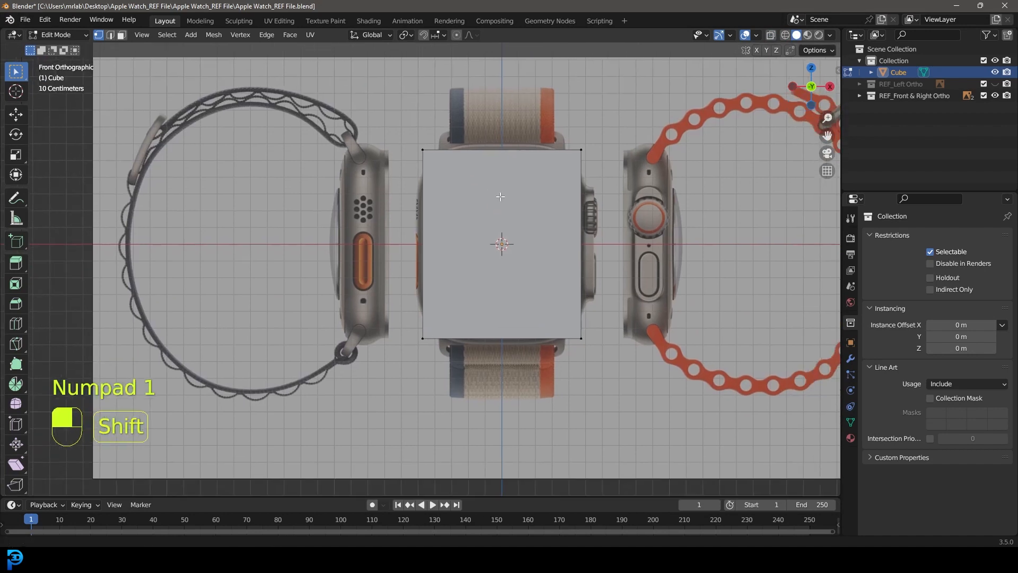
pyautogui.scroll(1, 491, 199)
pyautogui.moveTo(360, 93); pyautogui.dragTo(665, 398)
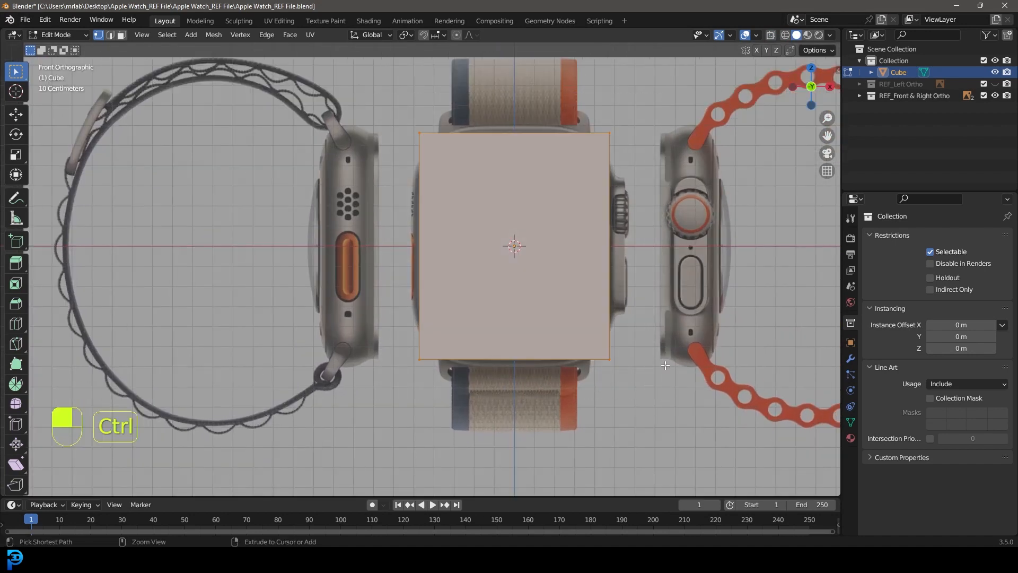
pyautogui.hotkey('ctrl', 'shift', 'b')
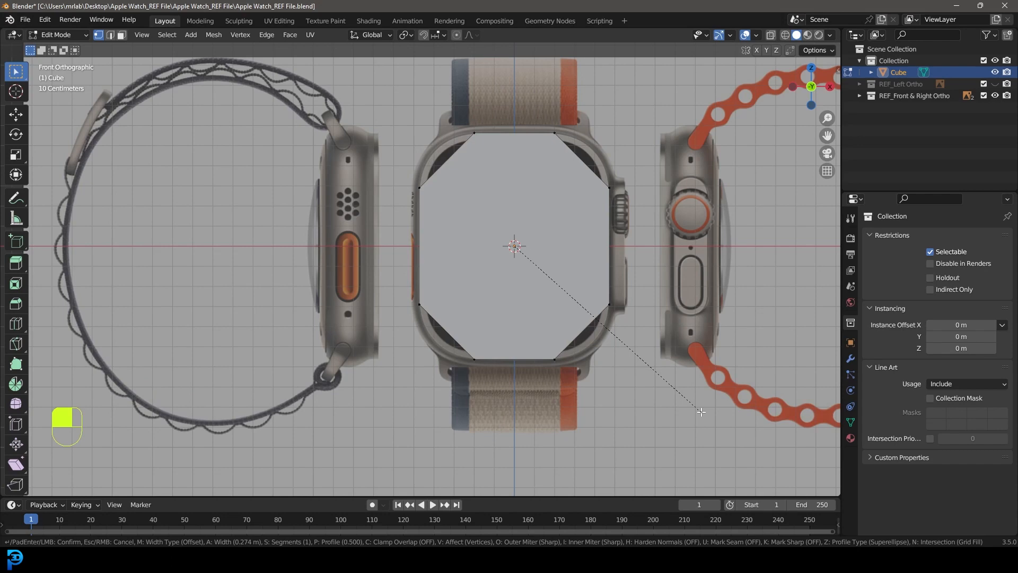
pyautogui.scroll(3, 701, 414)
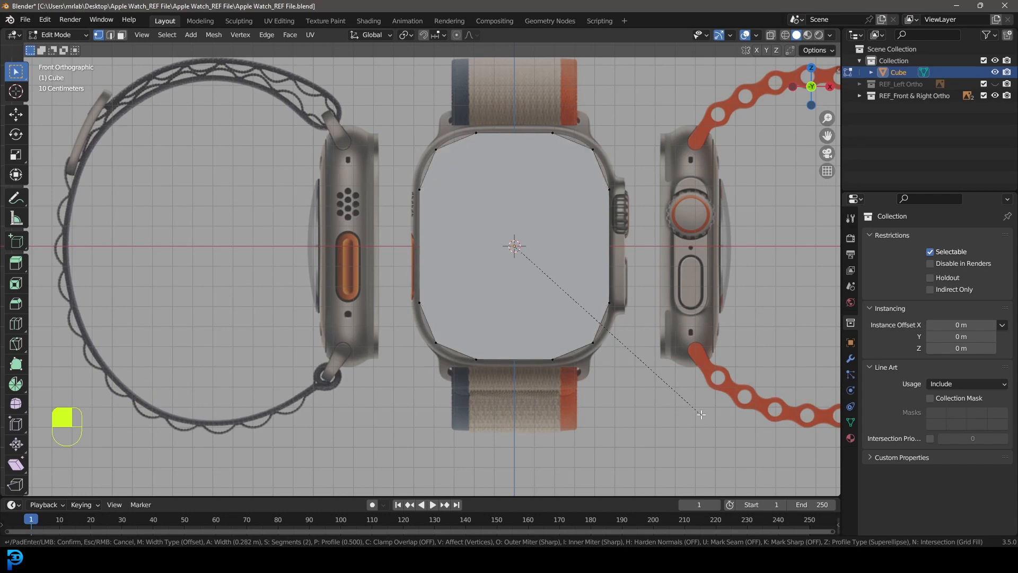
pyautogui.scroll(1, 701, 415)
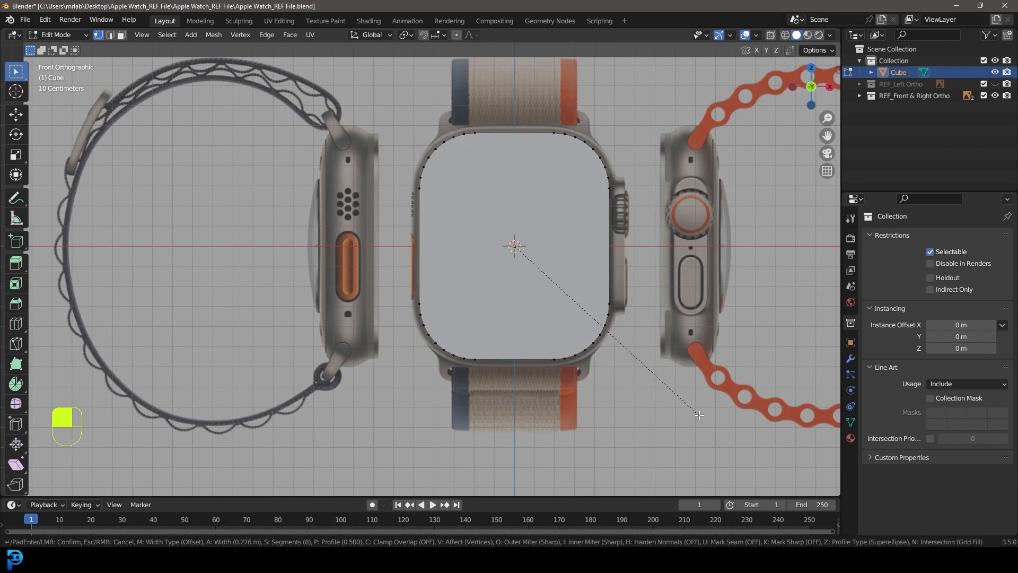
pyautogui.click(699, 415)
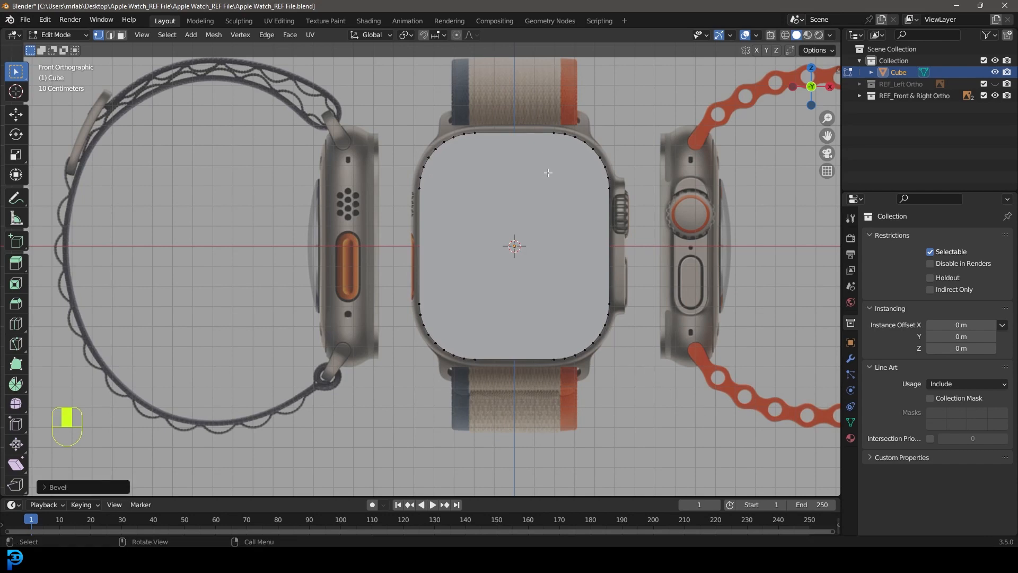
# Step: Inset the whole rounded face by about 0.03 m in wireframe shading, following the screen border in the front reference
pyautogui.moveTo(583, 177); pyautogui.dragTo(550, 263, button='middle')
pyautogui.press('KP_1')
pyautogui.scroll(2, 550, 264)
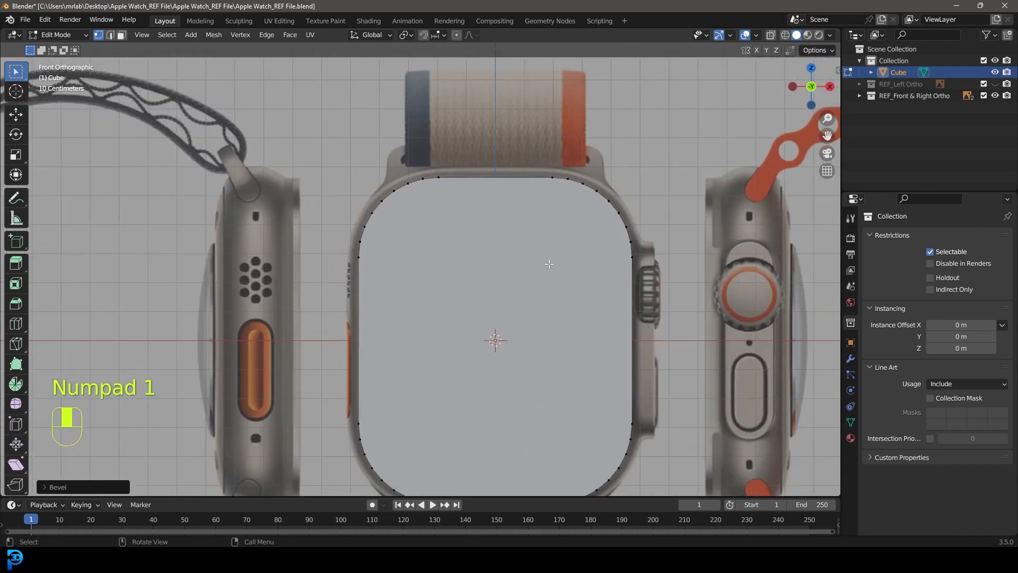
pyautogui.press('a')
pyautogui.keyDown('shift'); pyautogui.moveTo(657, 258); pyautogui.dragTo(622, 215, button='middle'); pyautogui.keyUp('shift')
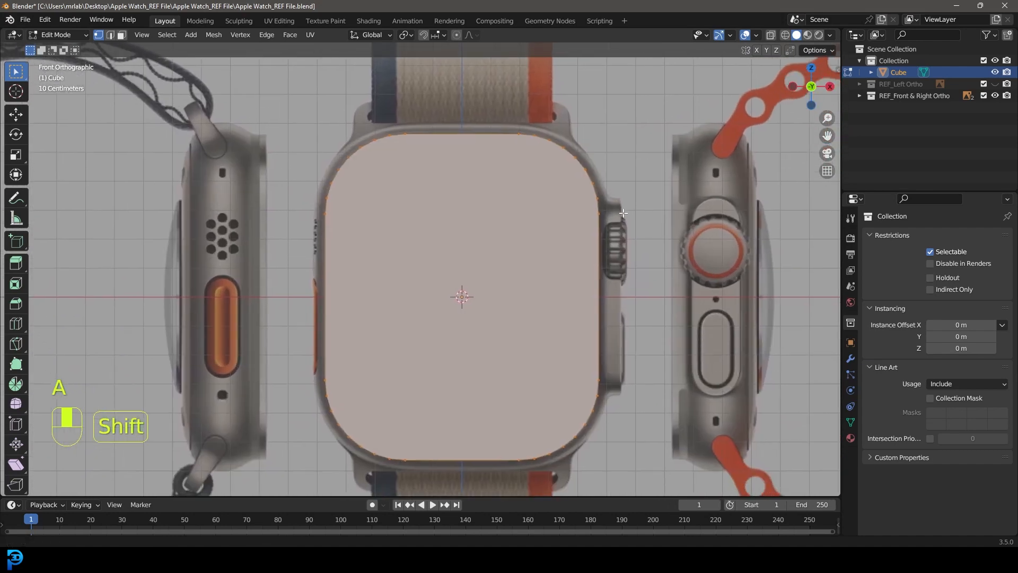
pyautogui.moveTo(556, 186); pyautogui.dragTo(538, 201, button='middle')
pyautogui.press('KP_1')
pyautogui.press('z')
pyautogui.click(601, 204)
pyautogui.keyDown('shift'); pyautogui.moveTo(601, 205); pyautogui.dragTo(602, 228, button='middle'); pyautogui.keyUp('shift')
pyautogui.scroll(2, 636, 217)
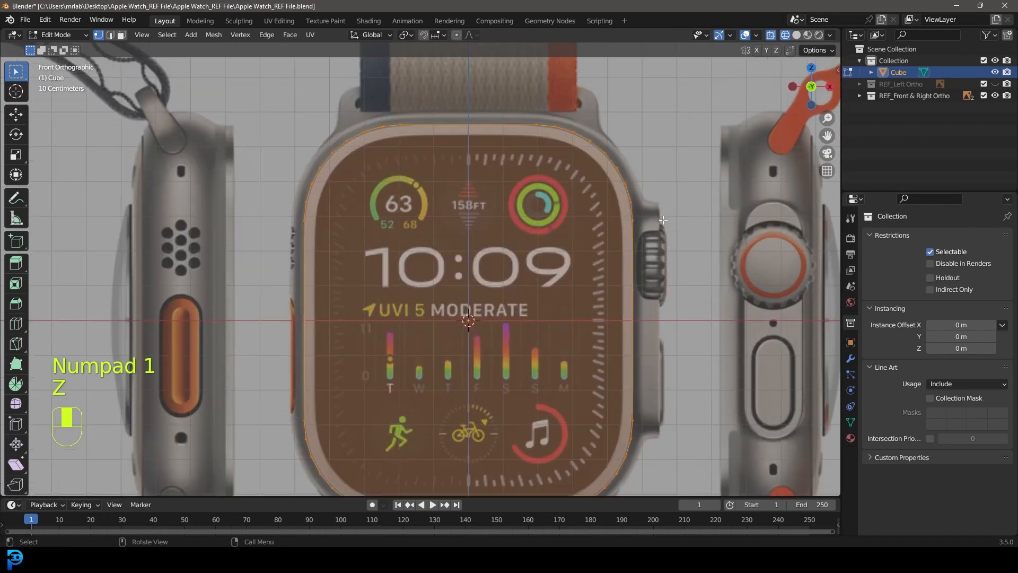
pyautogui.press('i')
pyautogui.press('shift')
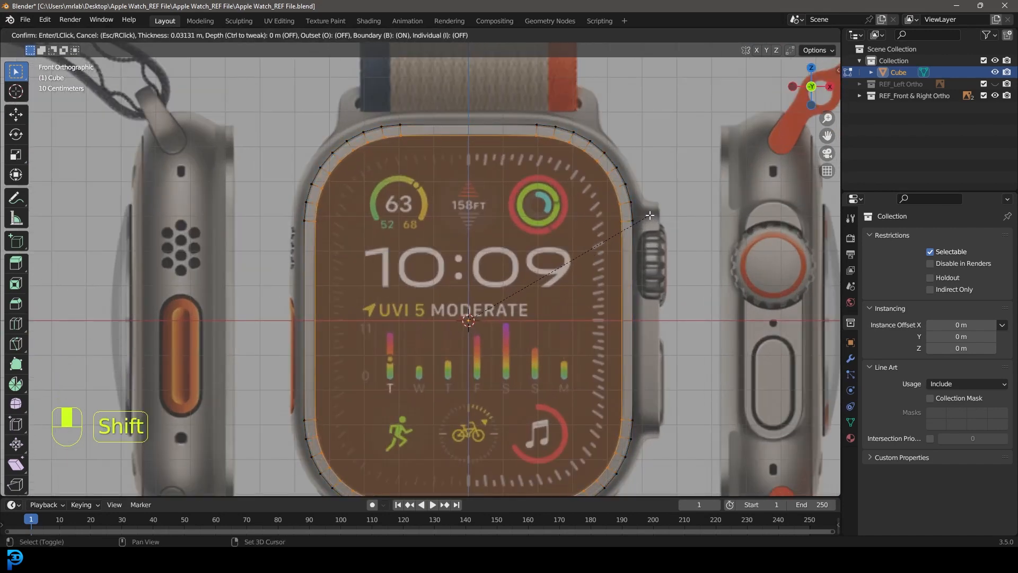
pyautogui.keyDown('shift'); pyautogui.click(648, 217); pyautogui.keyUp('shift')
# Step: Return to solid shading and separate the inset inner face from the border ring into its own object
pyautogui.scroll(-3, 467, 212)
pyautogui.moveTo(431, 235)
pyautogui.mouseDown(button='middle')
pyautogui.moveTo(398, 262)
pyautogui.moveTo(431, 206)
pyautogui.moveTo(452, 217)
pyautogui.mouseUp(button='middle')
pyautogui.press('z')
pyautogui.click(514, 209)
pyautogui.scroll(1, 448, 202)
pyautogui.press('p')
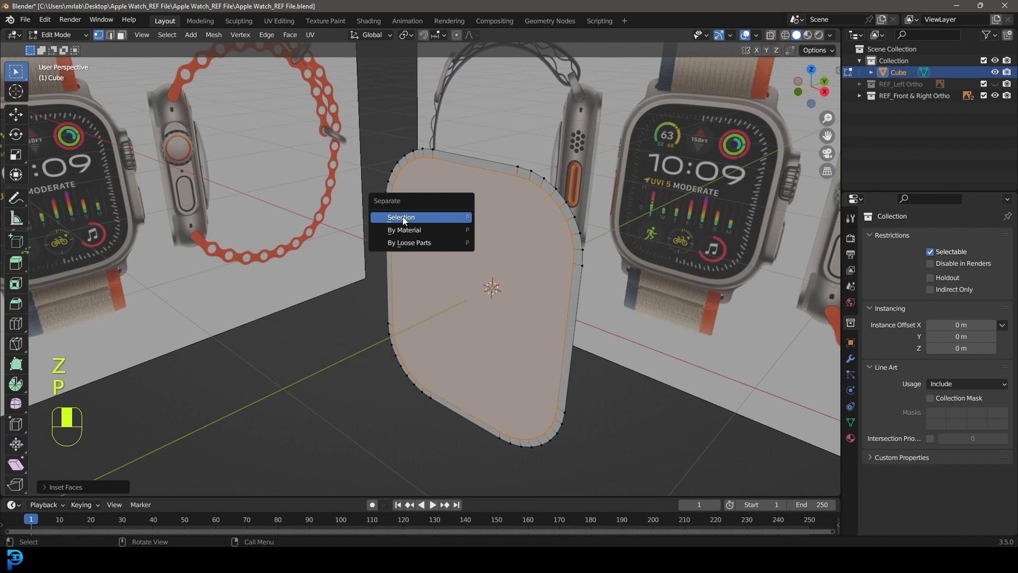
pyautogui.click(452, 217)
pyautogui.scroll(-4, 424, 255)
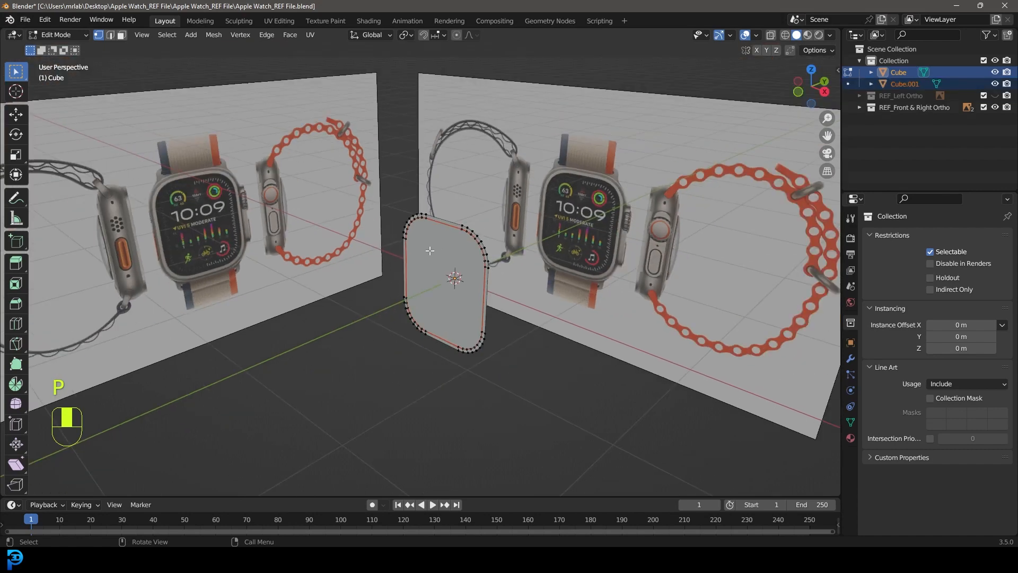
# Step: Leave Edit Mode and check that the separated inner face can be selected and moved independently of the ring
pyautogui.press('Tab')
pyautogui.click(446, 267)
pyautogui.moveTo(446, 266); pyautogui.dragTo(436, 272, button='middle')
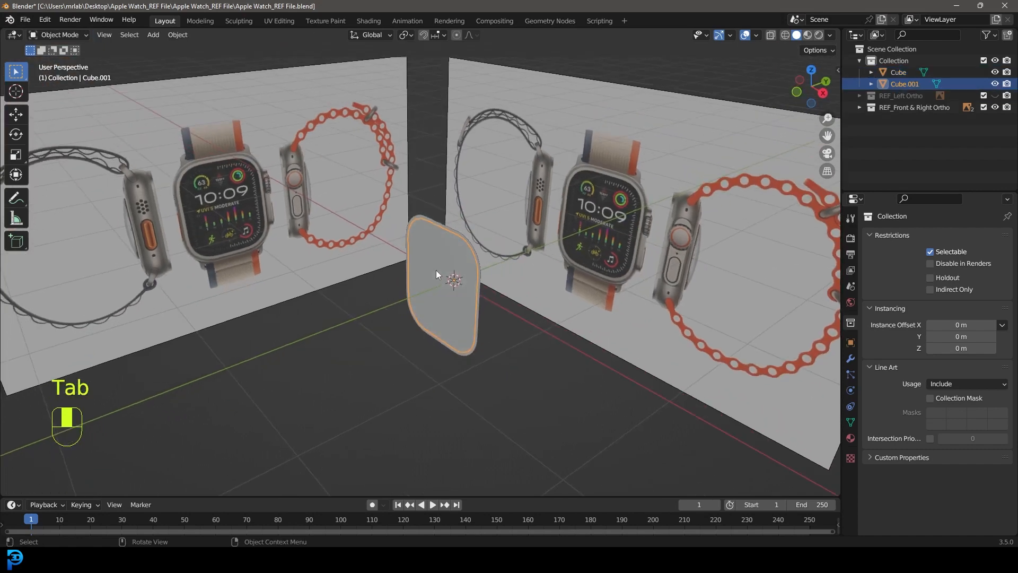
pyautogui.press('g')
pyautogui.rightClick(412, 254)
pyautogui.scroll(3, 427, 212)
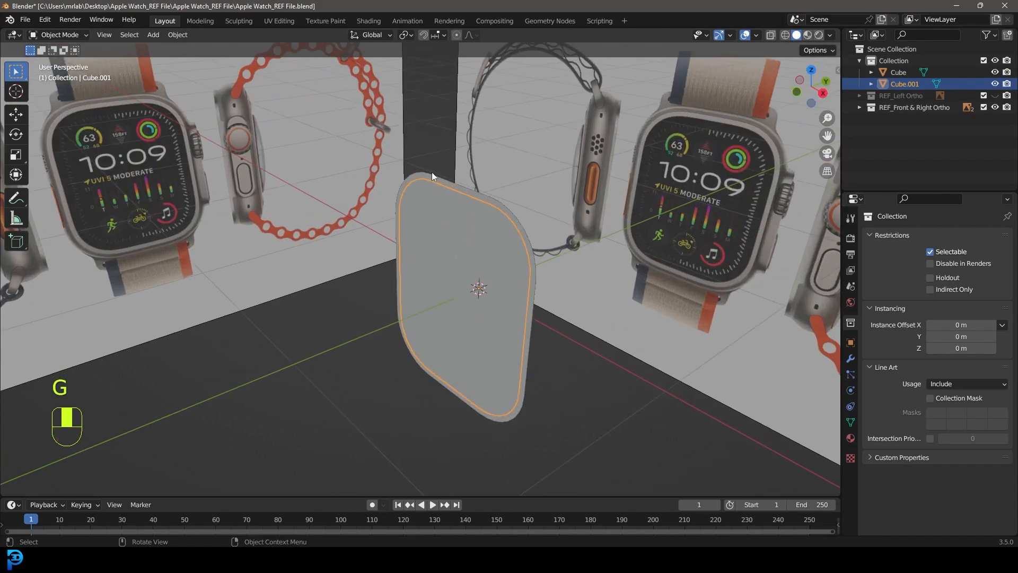
# Step: Extrude the border ring's outer edge loop backward along Y to the case seam in the right side reference
pyautogui.click(441, 181)
pyautogui.press('Tab')
pyautogui.moveTo(457, 194); pyautogui.dragTo(439, 178, button='middle')
pyautogui.hotkey('alt', 'a')
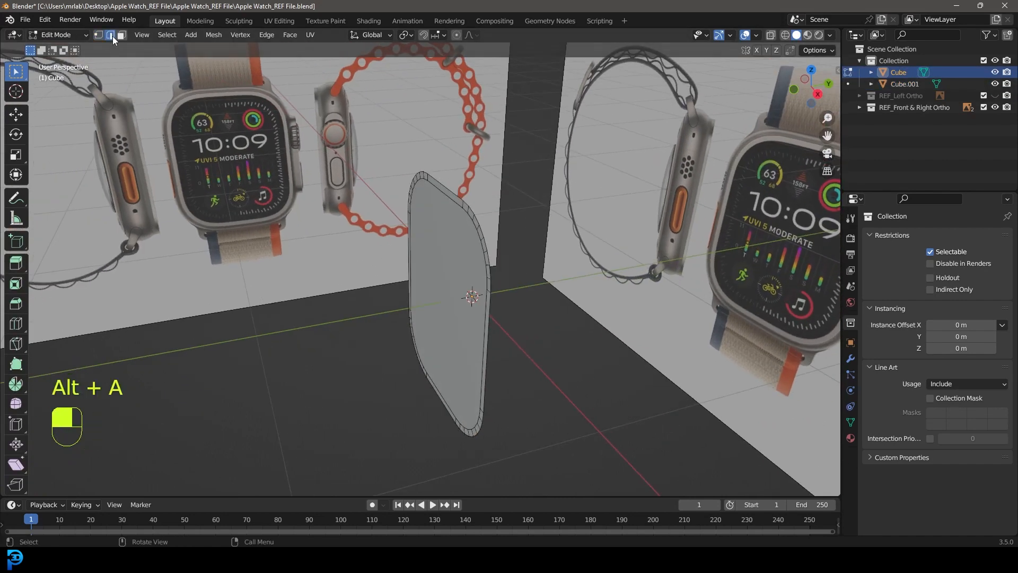
pyautogui.keyDown('alt'); pyautogui.keyDown('shift'); pyautogui.click(446, 186); pyautogui.keyUp('shift'); pyautogui.keyUp('alt')
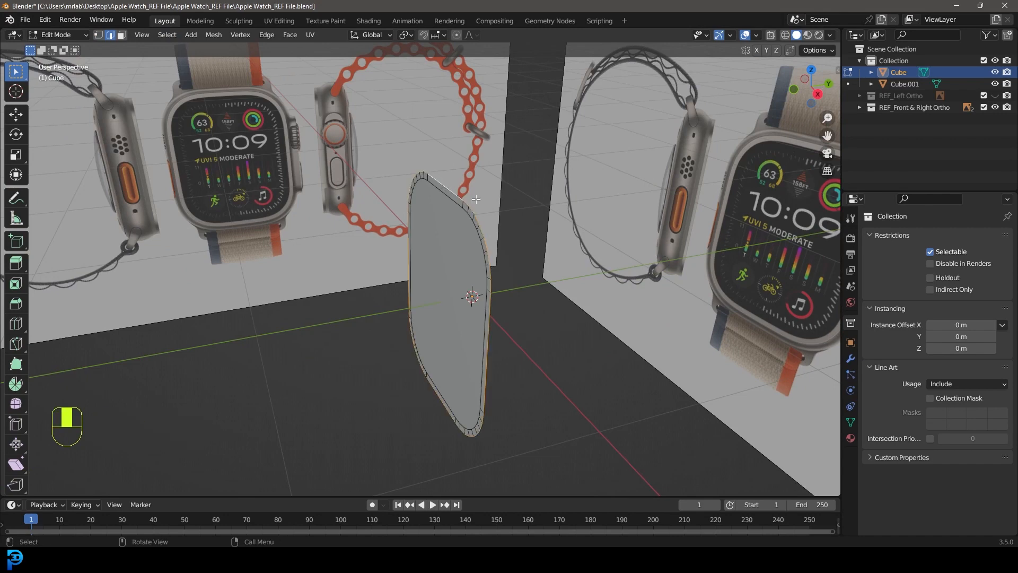
pyautogui.press('KP_1')
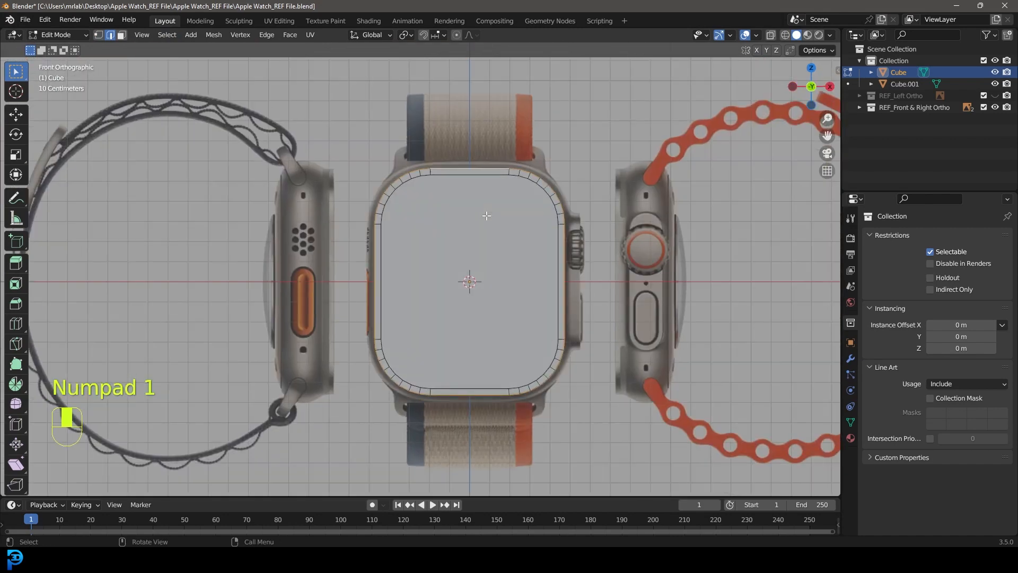
pyautogui.press('KP_3')
pyautogui.scroll(3, 474, 205)
pyautogui.keyDown('shift'); pyautogui.scroll(3, 462, 196); pyautogui.keyUp('shift')
pyautogui.press('z')
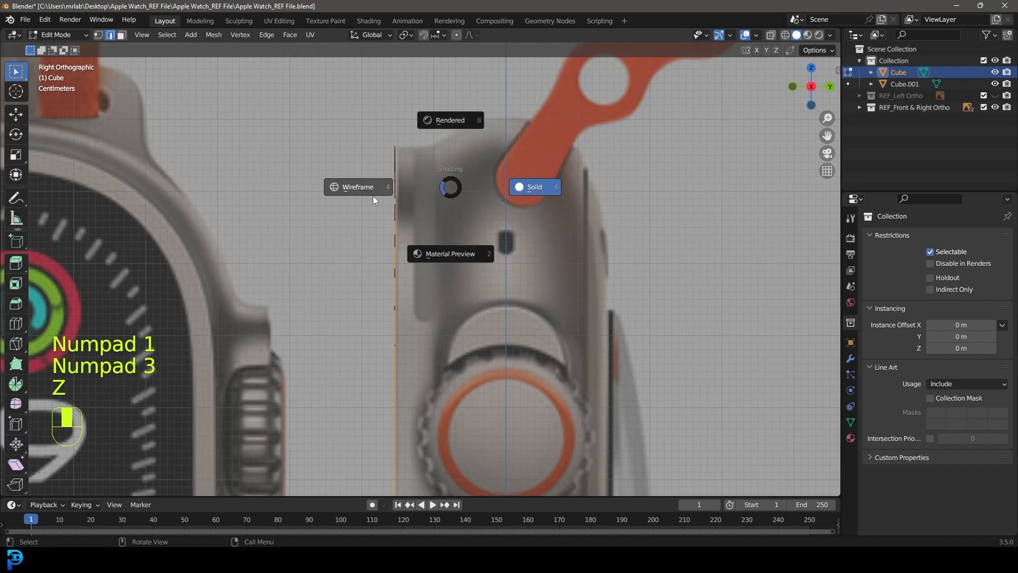
pyautogui.keyDown('shift'); pyautogui.moveTo(373, 196); pyautogui.dragTo(393, 228, button='middle'); pyautogui.keyUp('shift')
pyautogui.scroll(2, 448, 195)
pyautogui.press('e')
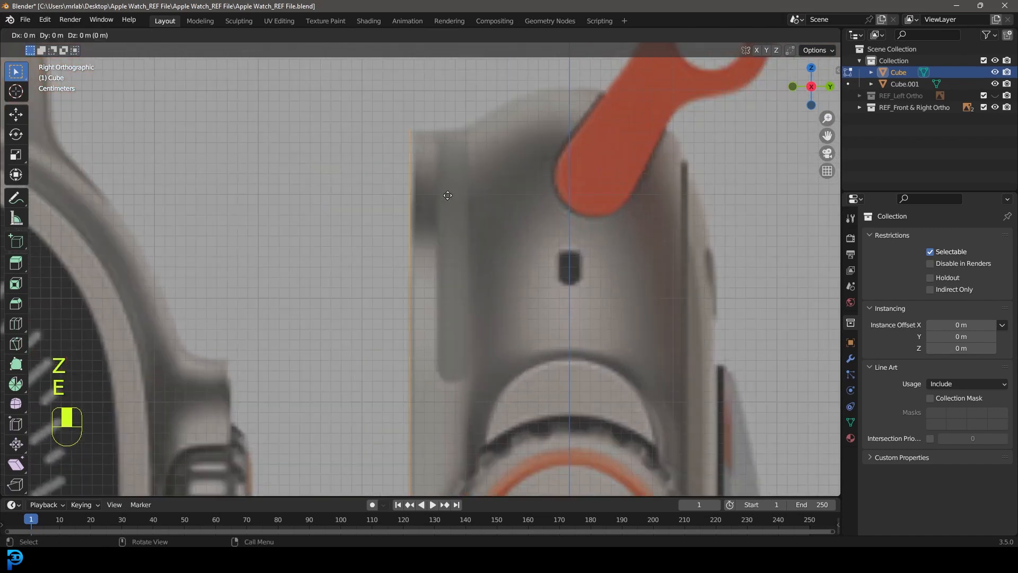
pyautogui.click(499, 235)
# Step: Add a Subdivision Surface modifier to the border ring and show it in solid shading
pyautogui.scroll(-5, 501, 215)
pyautogui.moveTo(457, 222); pyautogui.dragTo(503, 240, button='middle')
pyautogui.click(850, 361)
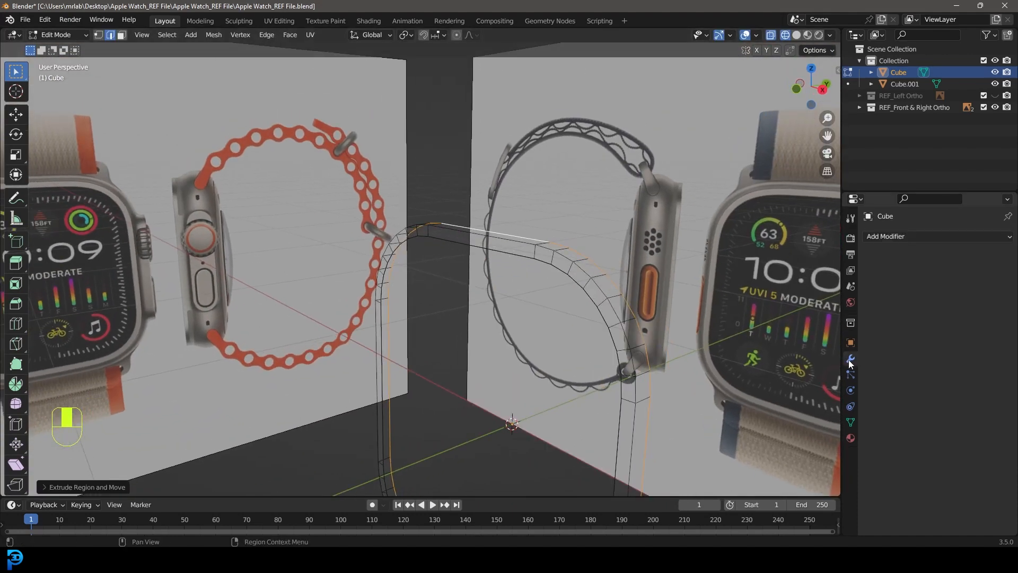
pyautogui.click(887, 236)
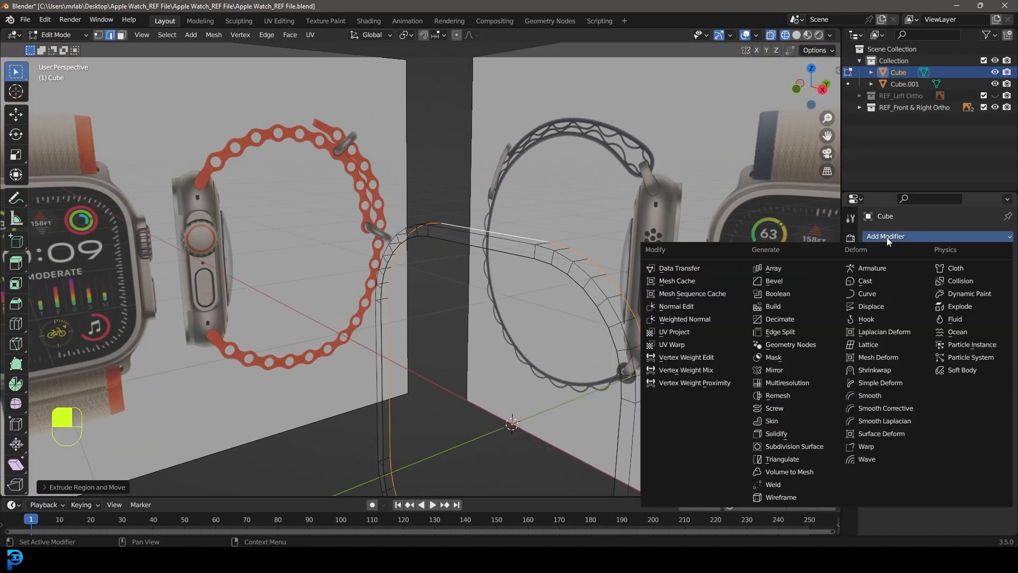
pyautogui.click(795, 446)
pyautogui.press('z')
pyautogui.click(654, 263)
pyautogui.moveTo(655, 263); pyautogui.dragTo(560, 255, button='middle')
# Step: Add a supporting loop cut around the ring's side wall, slid close to its front edge
pyautogui.press('KP_3')
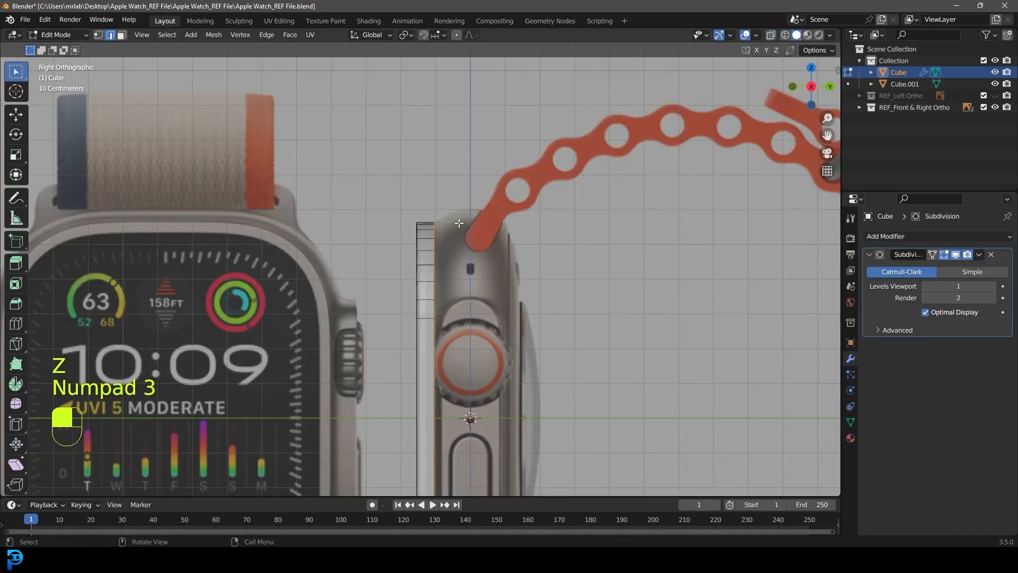
pyautogui.scroll(4, 459, 223)
pyautogui.scroll(4, 399, 173)
pyautogui.keyDown('shift'); pyautogui.moveTo(439, 159); pyautogui.dragTo(447, 312, button='middle'); pyautogui.keyUp('shift')
pyautogui.scroll(2, 448, 263)
pyautogui.hotkey('ctrl', 'r')
pyautogui.moveTo(465, 197); pyautogui.dragTo(415, 200)
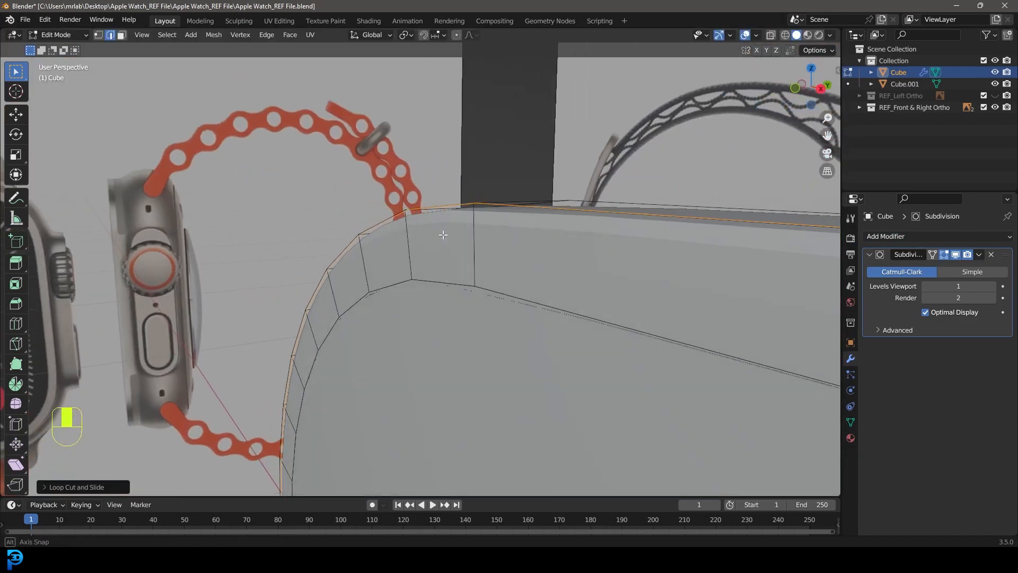
# Step: Add a supporting loop cut around the ring's front border, slid close to its outer edge
pyautogui.hotkey('ctrl', 'r')
pyautogui.click(477, 245)
pyautogui.moveTo(478, 245); pyautogui.dragTo(482, 211)
# Step: Extrude the case's rear edge loop backward about 0.054 m along Y and scale it up about 1.05 to follow the side reference
pyautogui.moveTo(482, 211); pyautogui.dragTo(453, 225, button='middle')
pyautogui.hotkey('alt', 'a')
pyautogui.keyDown('alt'); pyautogui.keyDown('shift'); pyautogui.click(471, 237); pyautogui.keyUp('shift'); pyautogui.keyUp('alt')
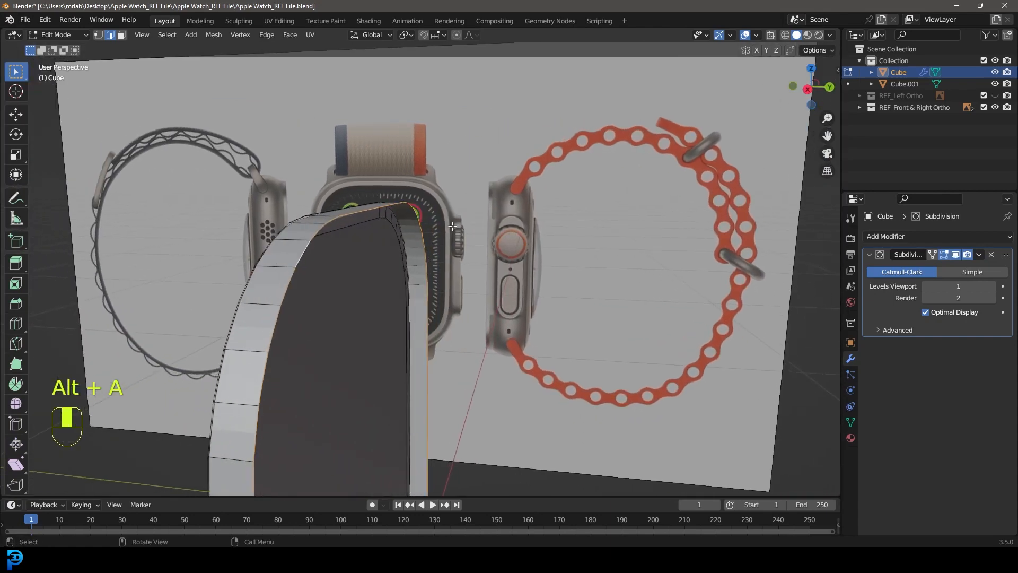
pyautogui.press('KP_3')
pyautogui.scroll(3, 453, 227)
pyautogui.scroll(-2, 454, 234)
pyautogui.press('e')
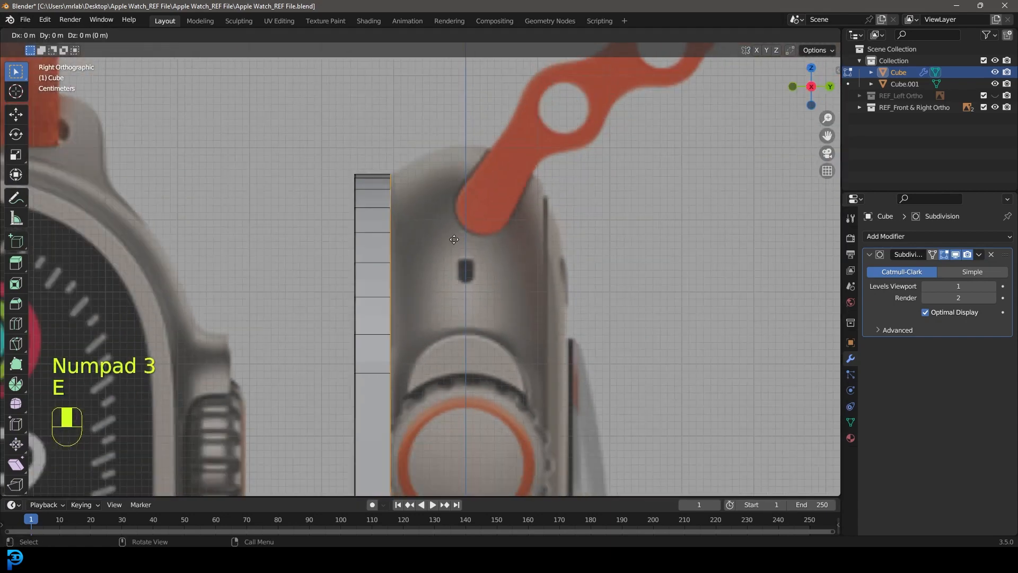
pyautogui.press('y')
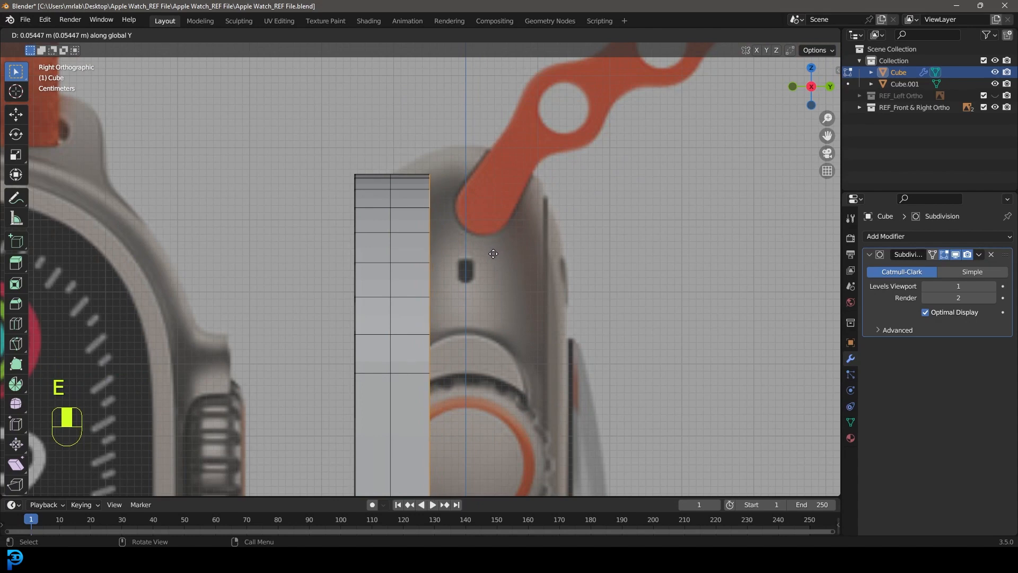
pyautogui.click(494, 253)
pyautogui.press('s')
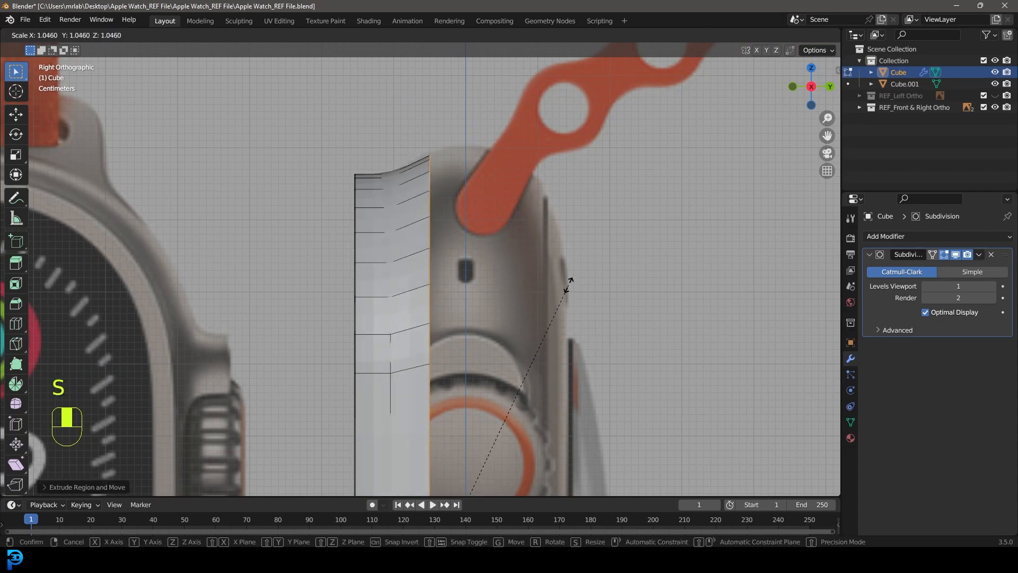
pyautogui.click(570, 281)
# Step: Extrude the rear edge loop another 0.049 m or so along Y and enlarge it to match the case's crest in the reference
pyautogui.scroll(2, 464, 257)
pyautogui.press('e')
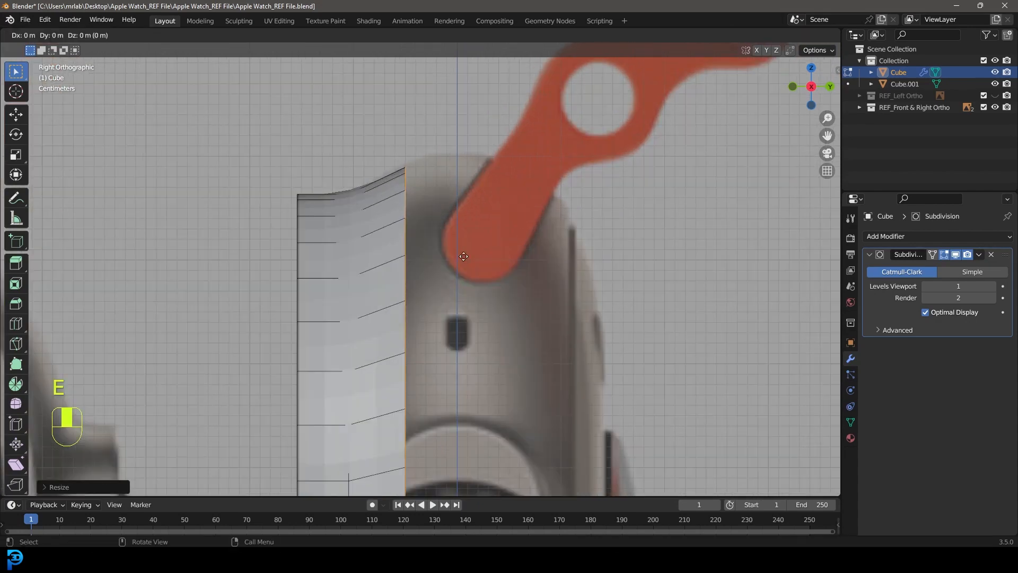
pyautogui.press('y')
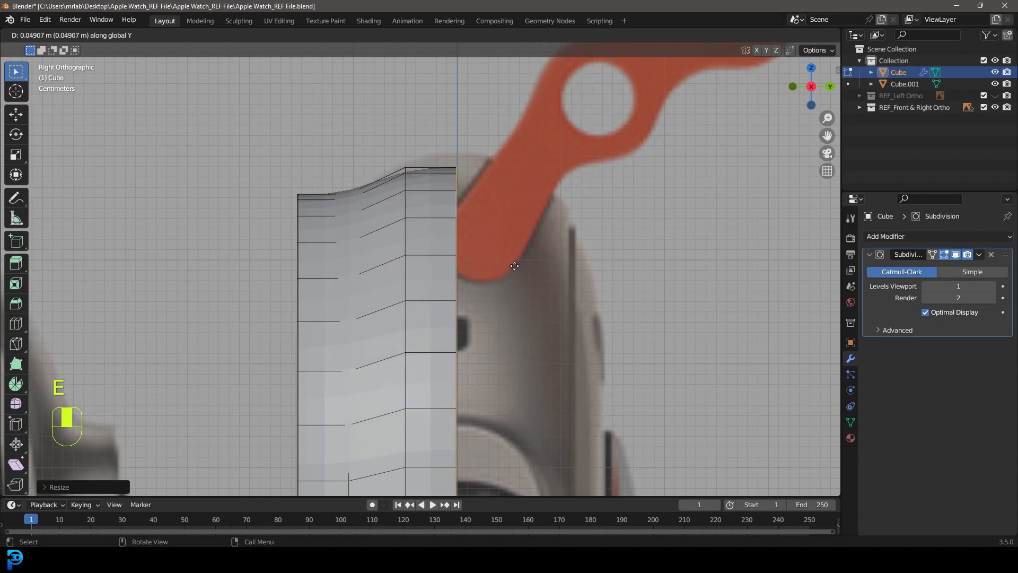
pyautogui.click(516, 267)
pyautogui.keyDown('shift'); pyautogui.moveTo(465, 196); pyautogui.dragTo(467, 288, button='middle'); pyautogui.keyUp('shift')
pyautogui.scroll(3, 466, 217)
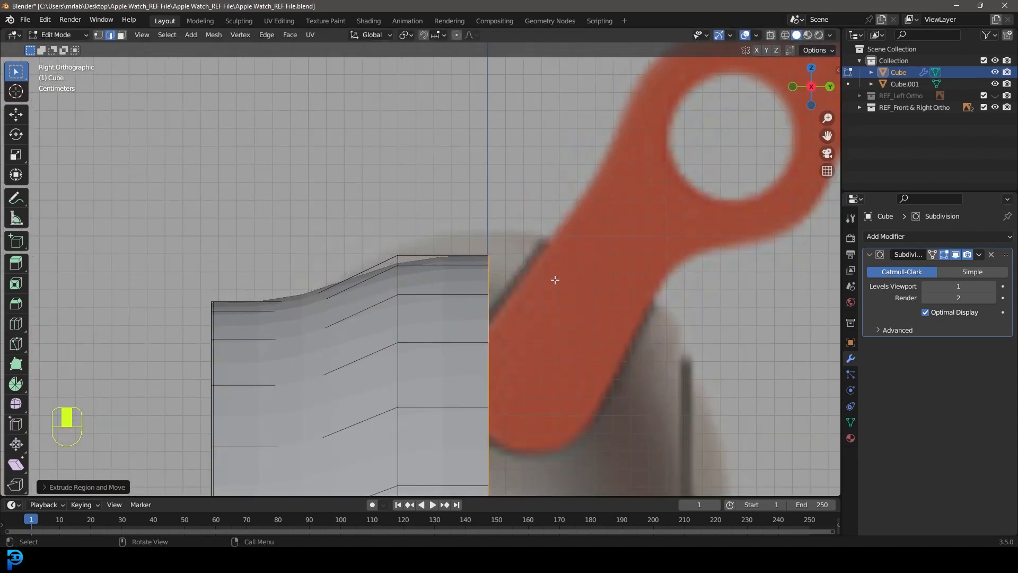
pyautogui.press('s')
pyautogui.click(564, 257)
# Step: Extrude the rear edge loop further back past the case's crest and scale it in slightly to begin the rear taper
pyautogui.scroll(-4, 564, 257)
pyautogui.keyDown('shift'); pyautogui.moveTo(563, 257); pyautogui.dragTo(432, 166, button='middle'); pyautogui.keyUp('shift')
pyautogui.press('e')
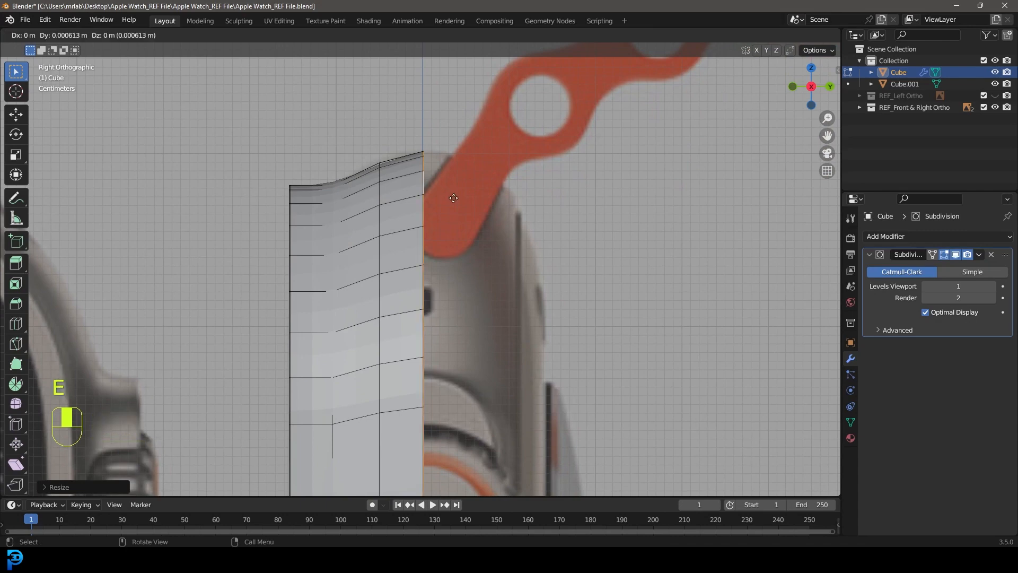
pyautogui.click(528, 226)
pyautogui.press('s')
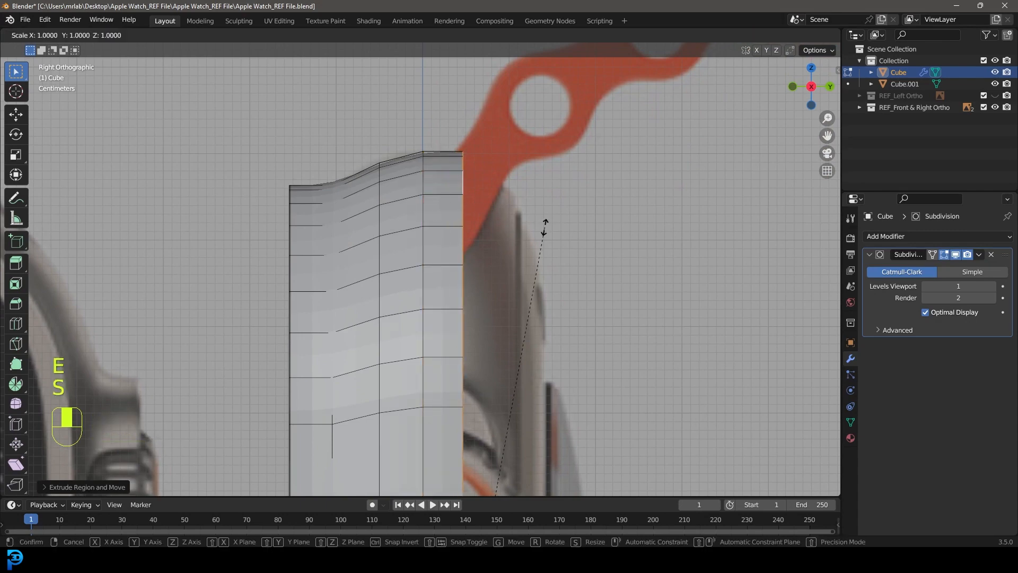
pyautogui.click(543, 230)
# Step: Extrude the rear edge loop back again and shrink it to follow the case's sloping rear shoulder in the reference
pyautogui.scroll(-6, 513, 295)
pyautogui.keyDown('shift'); pyautogui.moveTo(518, 358); pyautogui.dragTo(525, 205, button='middle'); pyautogui.keyUp('shift')
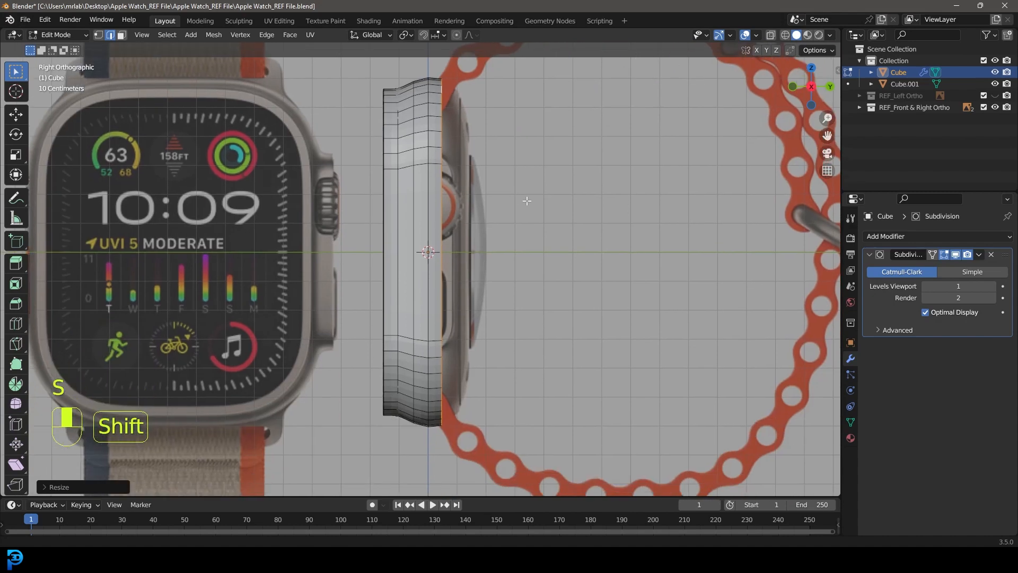
pyautogui.scroll(-1, 518, 237)
pyautogui.keyDown('shift'); pyautogui.moveTo(475, 183); pyautogui.dragTo(481, 260, button='middle'); pyautogui.keyUp('shift')
pyautogui.scroll(7, 468, 137)
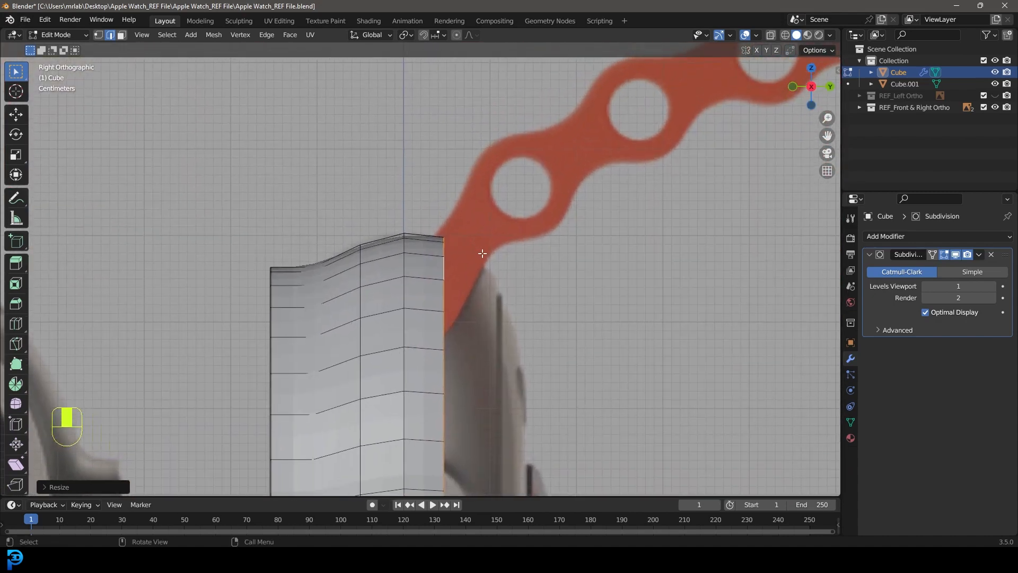
pyautogui.press('e')
pyautogui.click(518, 289)
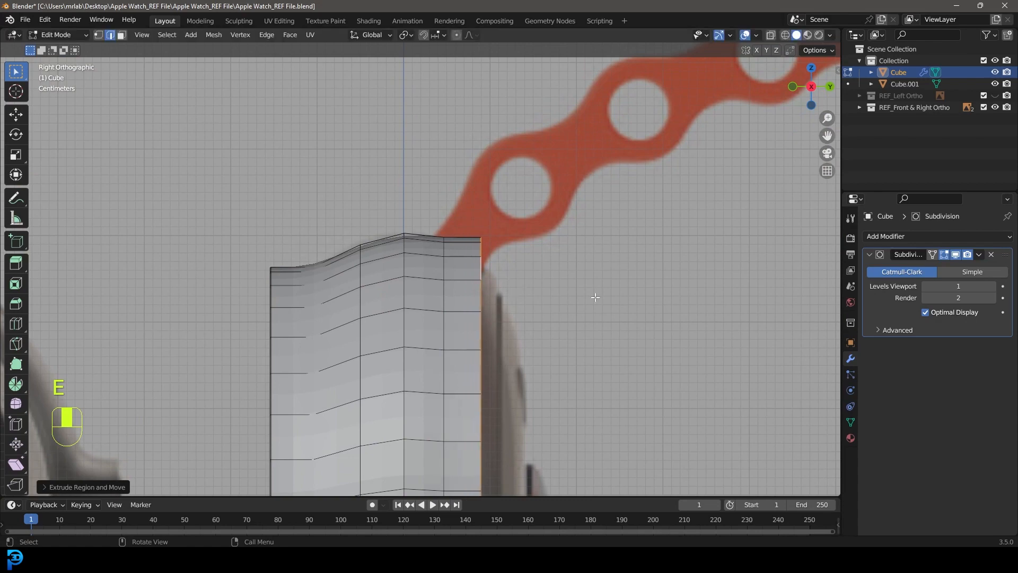
pyautogui.press('s')
pyautogui.click(574, 318)
# Step: Extrude a short final section to the case's rear seam and scale its edge loop inward to continue the taper
pyautogui.keyDown('shift'); pyautogui.moveTo(574, 317); pyautogui.dragTo(543, 255, button='middle'); pyautogui.keyUp('shift')
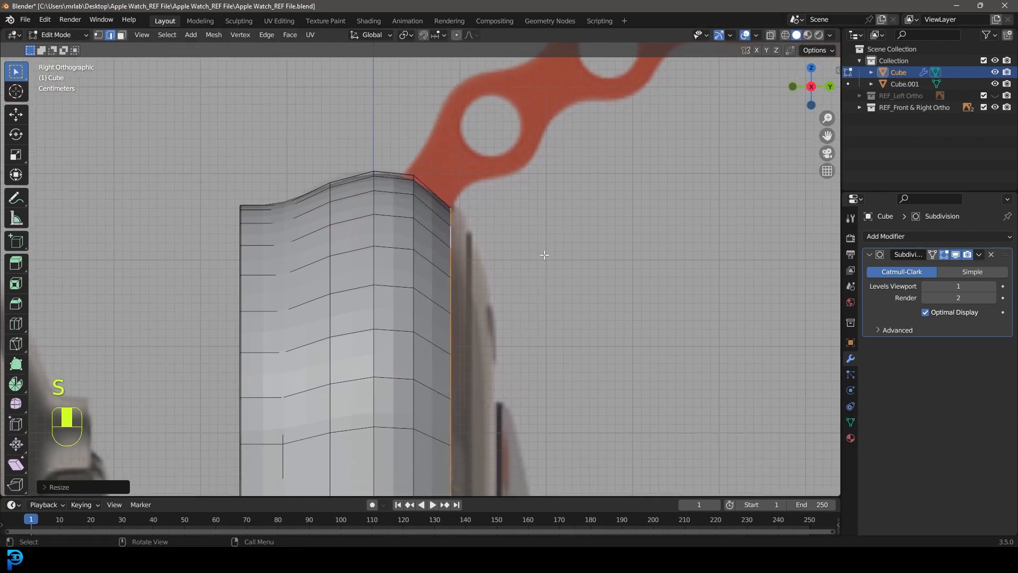
pyautogui.press('e')
pyautogui.click(559, 265)
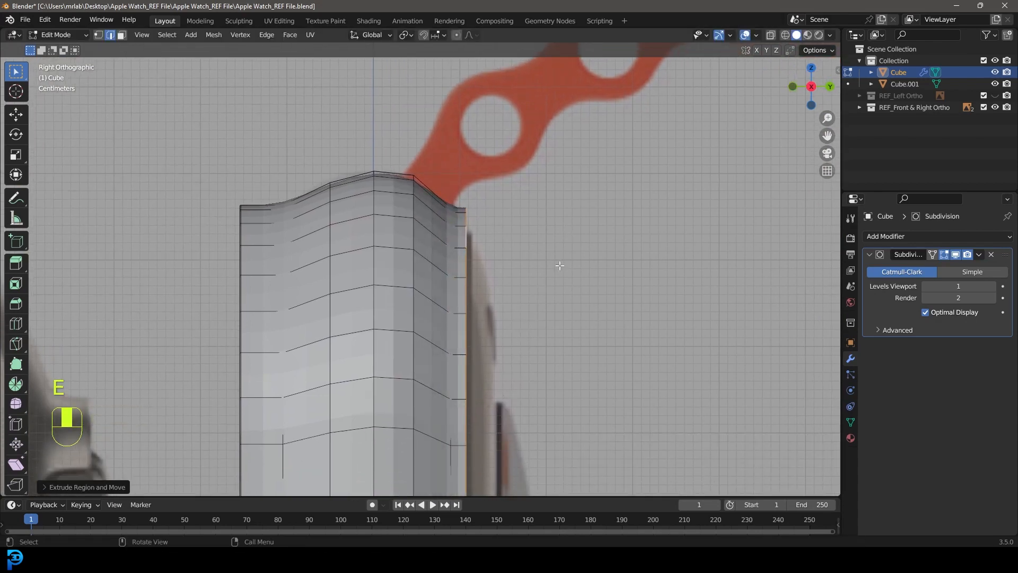
pyautogui.press('s')
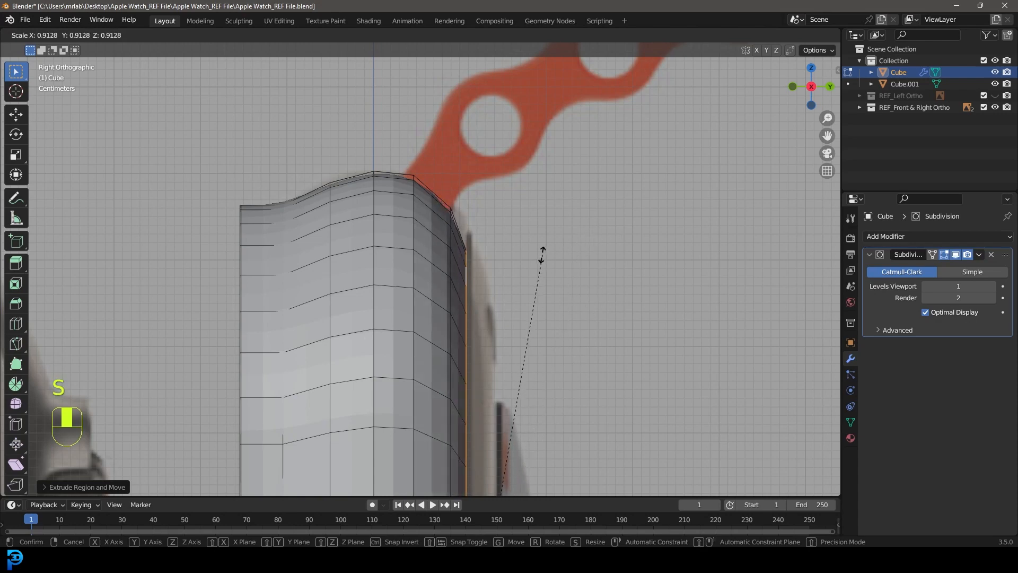
pyautogui.click(561, 225)
# Step: Rescale the edge loop just ahead of the case's rear edge to fit the reference curve
pyautogui.hotkey('alt', 'a')
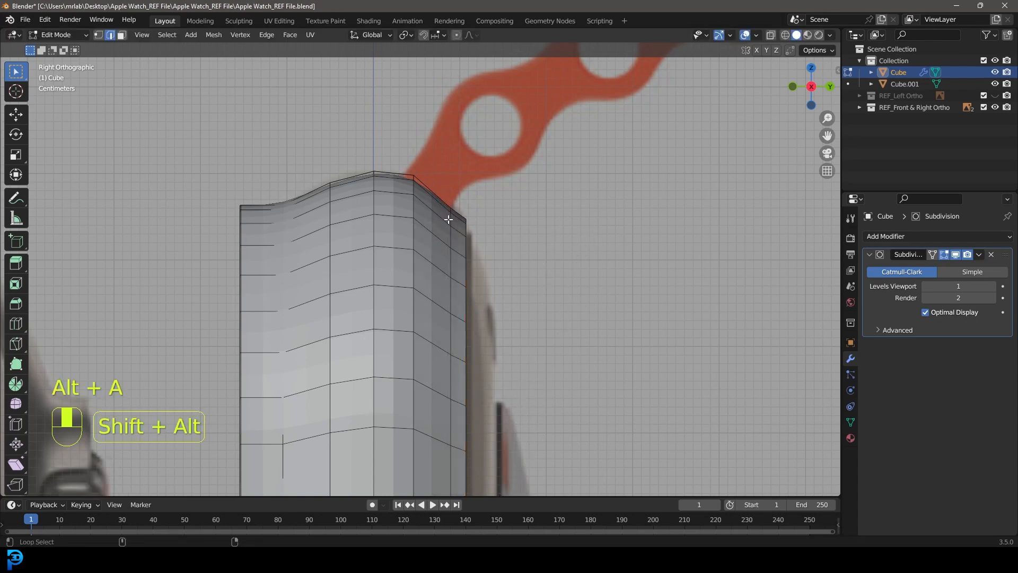
pyautogui.keyDown('alt'); pyautogui.keyDown('shift'); pyautogui.click(451, 215); pyautogui.keyUp('shift'); pyautogui.keyUp('alt')
pyautogui.press('s')
pyautogui.click(545, 212)
# Step: Add a centered loop cut across the case's rear shoulder and scale it to round out the curve
pyautogui.hotkey('alt', 'a')
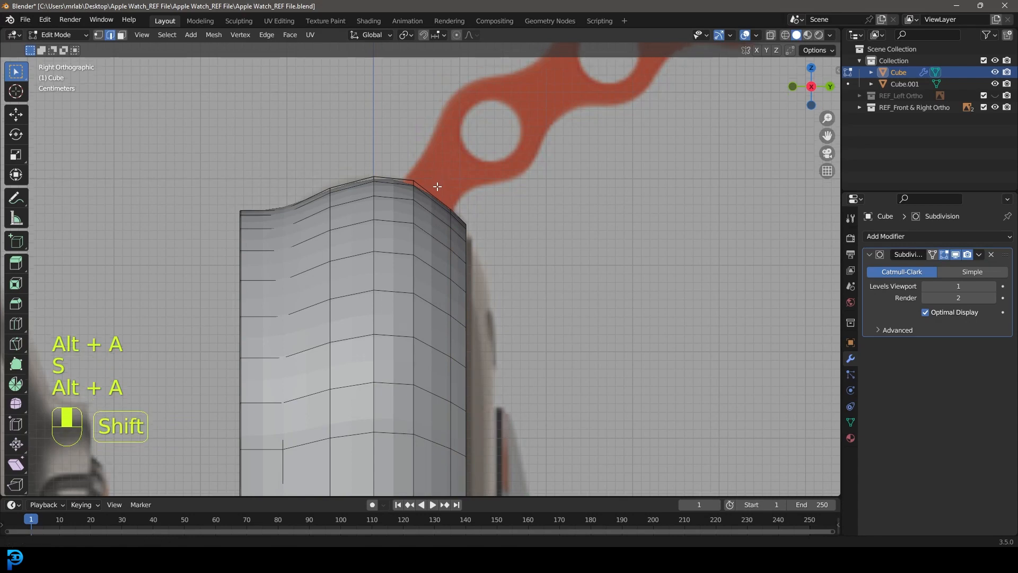
pyautogui.scroll(3, 439, 181)
pyautogui.hotkey('ctrl', 'r')
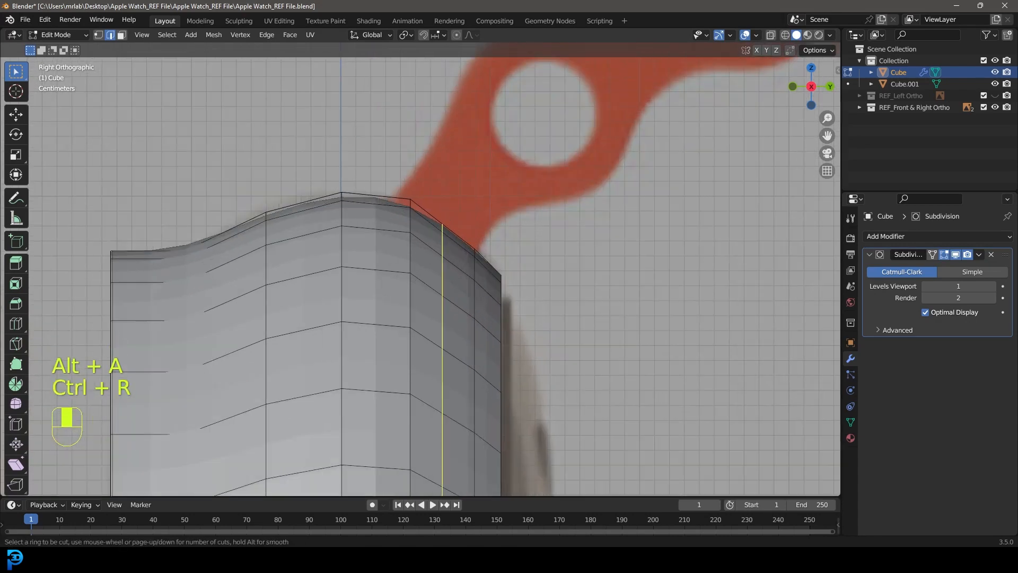
pyautogui.doubleClick(452, 221)
pyautogui.press('s')
pyautogui.click(541, 238)
# Step: Add a centered loop cut just in front of the case's crest and scale it up slightly to match the reference
pyautogui.hotkey('alt', 'a')
pyautogui.hotkey('ctrl', 'r')
pyautogui.doubleClick(306, 201)
pyautogui.keyDown('shift'); pyautogui.moveTo(484, 223); pyautogui.dragTo(577, 261, button='middle'); pyautogui.keyUp('shift')
pyautogui.press('s')
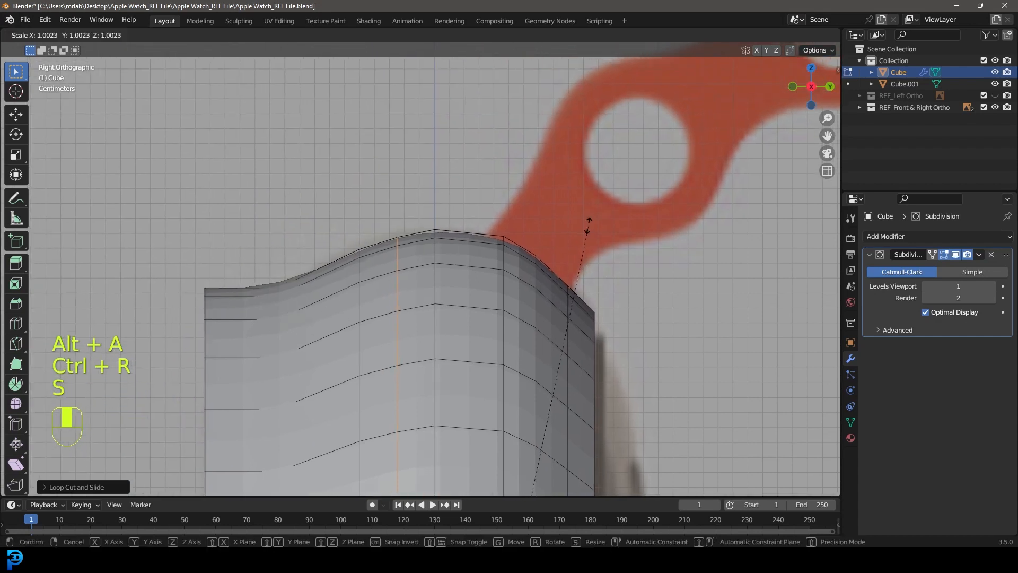
pyautogui.click(588, 222)
# Step: Add a centered loop cut on the case's concave front slope and scale it to fit the reference profile
pyautogui.keyDown('shift'); pyautogui.moveTo(325, 275); pyautogui.dragTo(504, 221, button='middle'); pyautogui.keyUp('shift')
pyautogui.scroll(4, 504, 221)
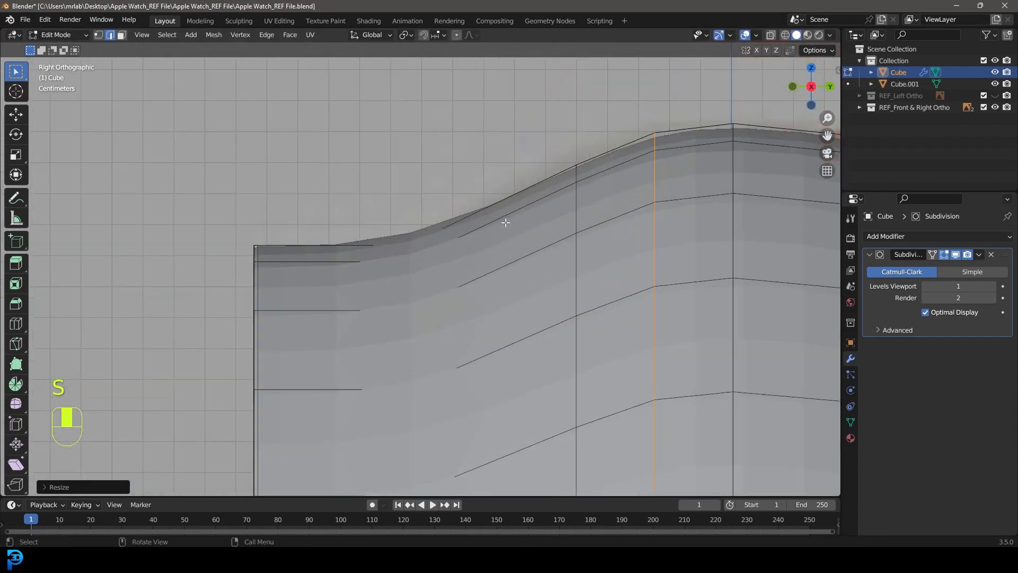
pyautogui.hotkey('ctrl', 'r')
pyautogui.click(505, 205)
pyautogui.click(504, 205)
pyautogui.press('s')
pyautogui.click(555, 212)
# Step: Return to Object Mode, apply smooth shading to the watch case, and inspect its front and back
pyautogui.scroll(-6, 461, 217)
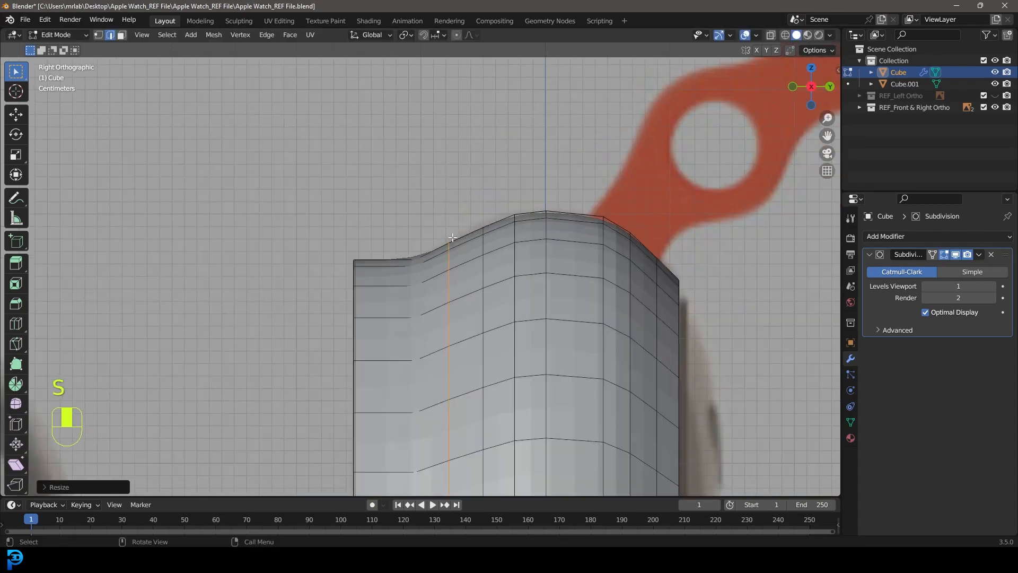
pyautogui.scroll(-3, 461, 217)
pyautogui.scroll(-1, 465, 283)
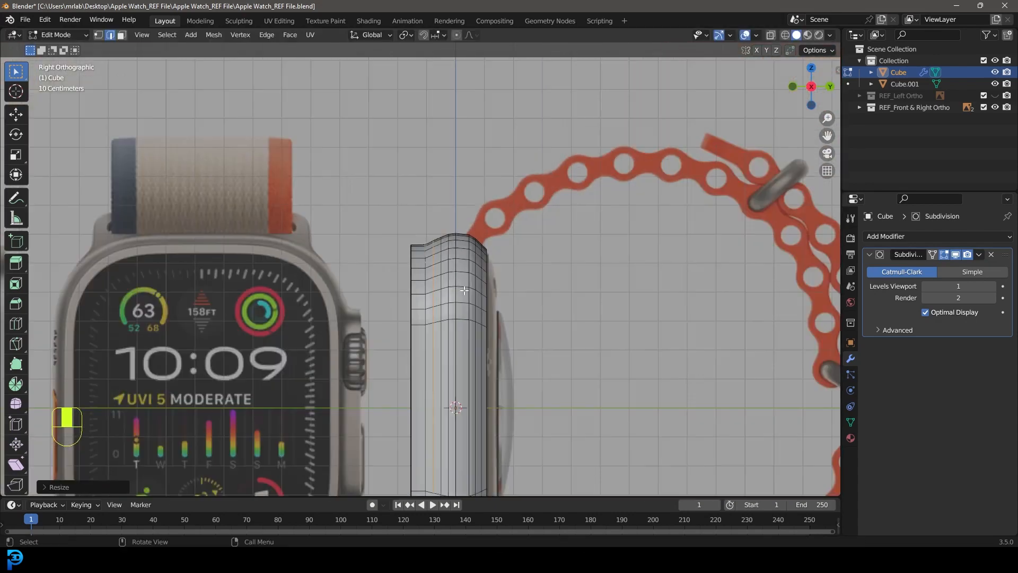
pyautogui.moveTo(391, 295); pyautogui.dragTo(545, 212, button='middle')
pyautogui.press('Tab')
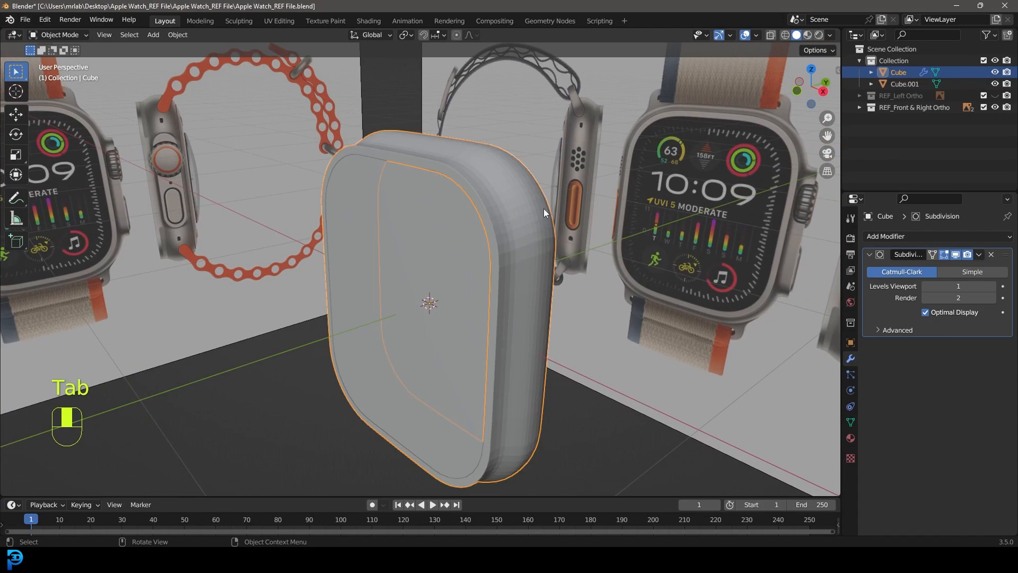
pyautogui.scroll(3, 544, 212)
pyautogui.scroll(-2, 457, 157)
pyautogui.rightClick(457, 157)
pyautogui.click(462, 154)
pyautogui.moveTo(504, 189); pyautogui.dragTo(530, 284, button='middle')
pyautogui.moveTo(340, 215); pyautogui.dragTo(392, 237, button='middle')
pyautogui.scroll(-4, 463, 203)
# Step: Select the watch case's open rear edge loop in Edit Mode and fill it with a single face
pyautogui.hotkey('alt', 'a')
pyautogui.click(428, 236)
pyautogui.press('Tab')
pyautogui.scroll(4, 424, 218)
pyautogui.hotkey('alt', 'a')
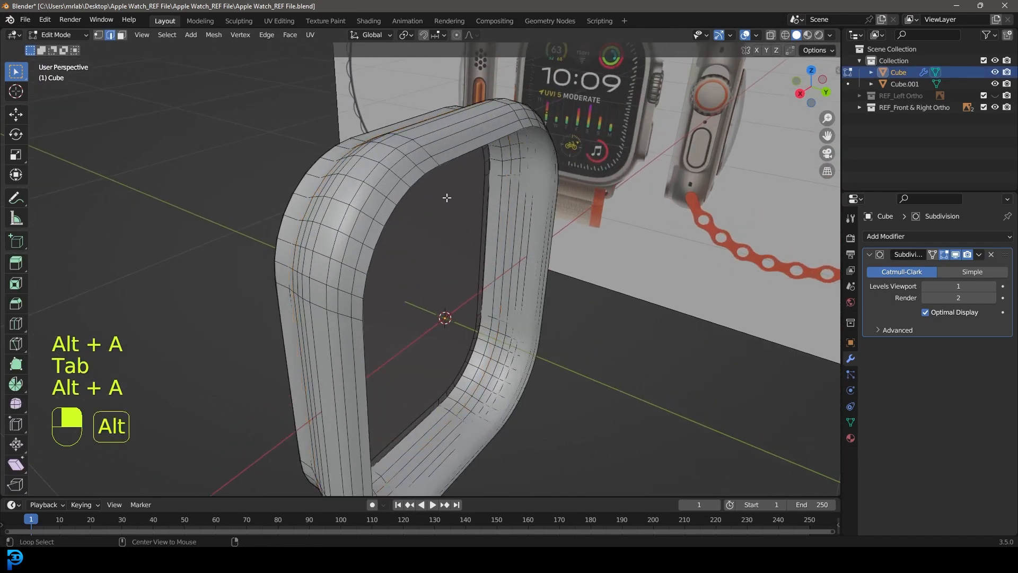
pyautogui.keyDown('alt'); pyautogui.keyDown('shift'); pyautogui.click(433, 158); pyautogui.keyUp('shift'); pyautogui.keyUp('alt')
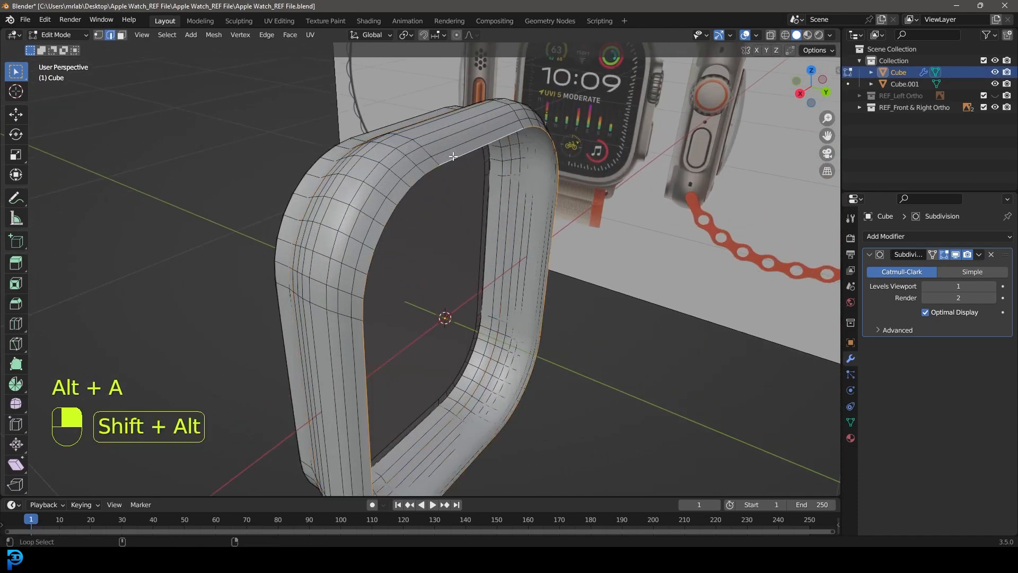
pyautogui.press('f')
pyautogui.hotkey('ctrl', 'z')
pyautogui.scroll(1, 419, 212)
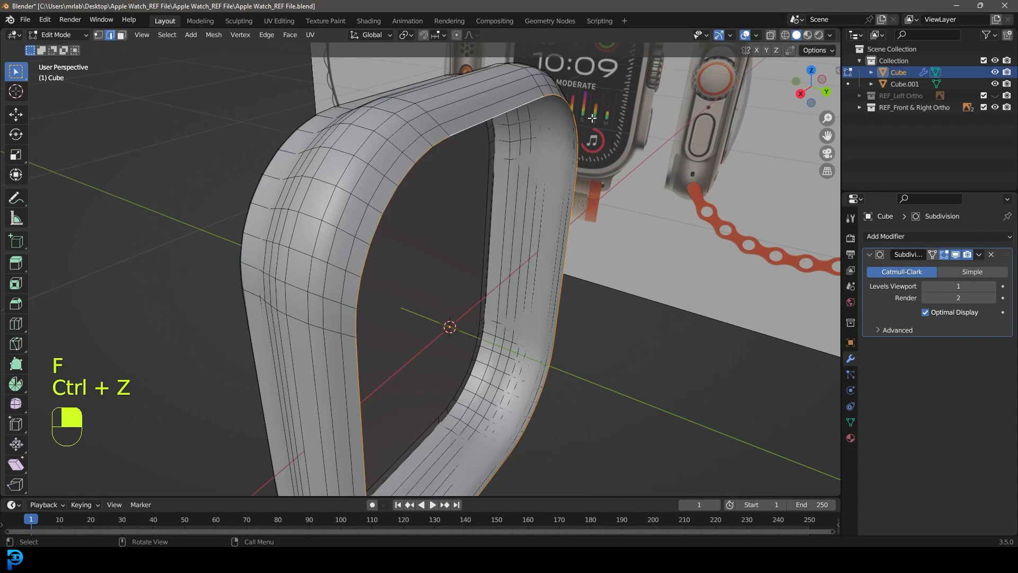
pyautogui.press('f')
pyautogui.moveTo(631, 169); pyautogui.dragTo(626, 180, button='middle')
# Step: Inset the case's back face twice, the first time by about 0.008 m, to support its rear edge
pyautogui.press('i')
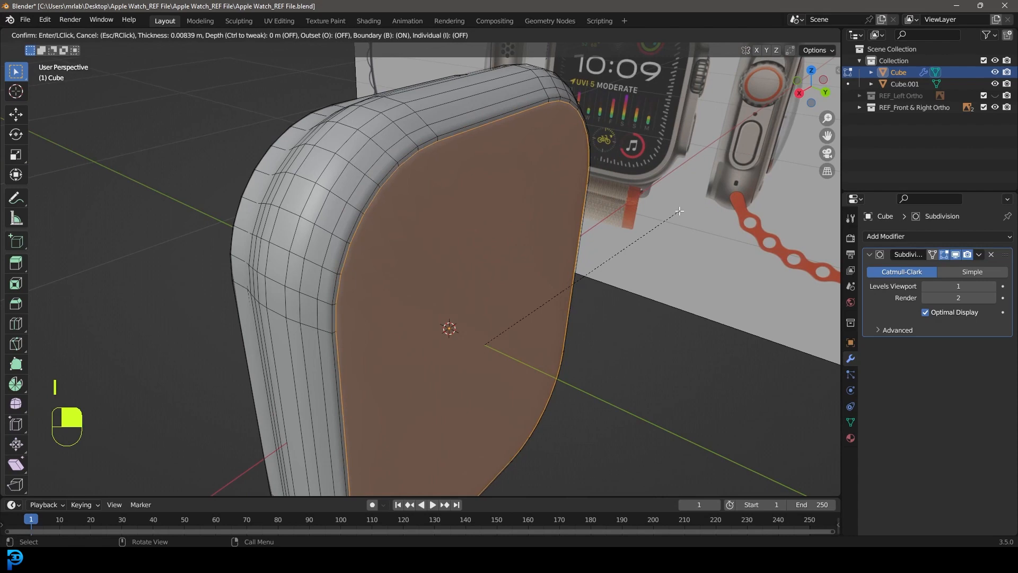
pyautogui.click(680, 211)
pyautogui.moveTo(478, 188); pyautogui.dragTo(696, 207, button='middle')
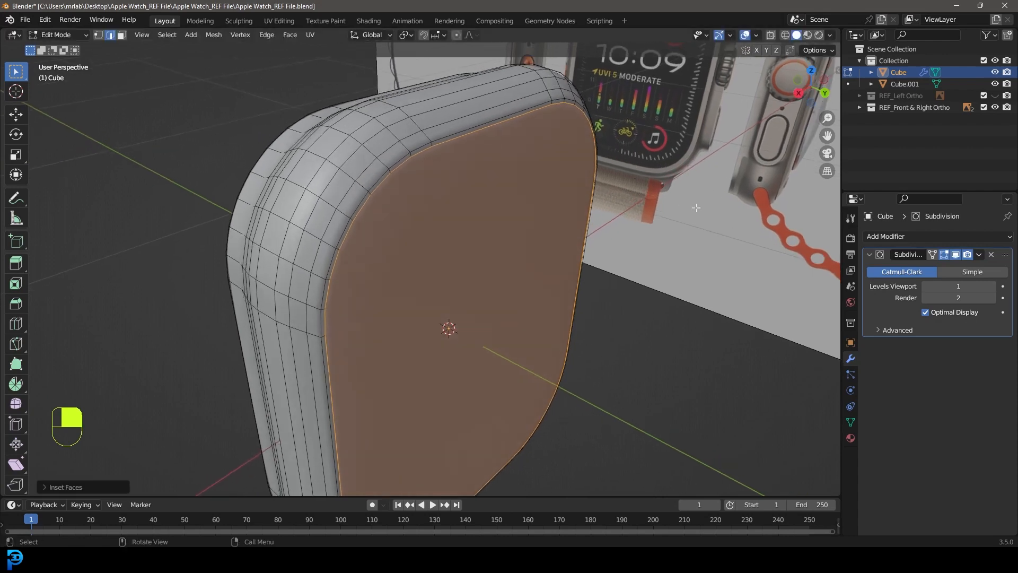
pyautogui.press('i')
pyautogui.click(693, 223)
pyautogui.scroll(-4, 663, 234)
pyautogui.moveTo(523, 288); pyautogui.dragTo(510, 235, button='middle')
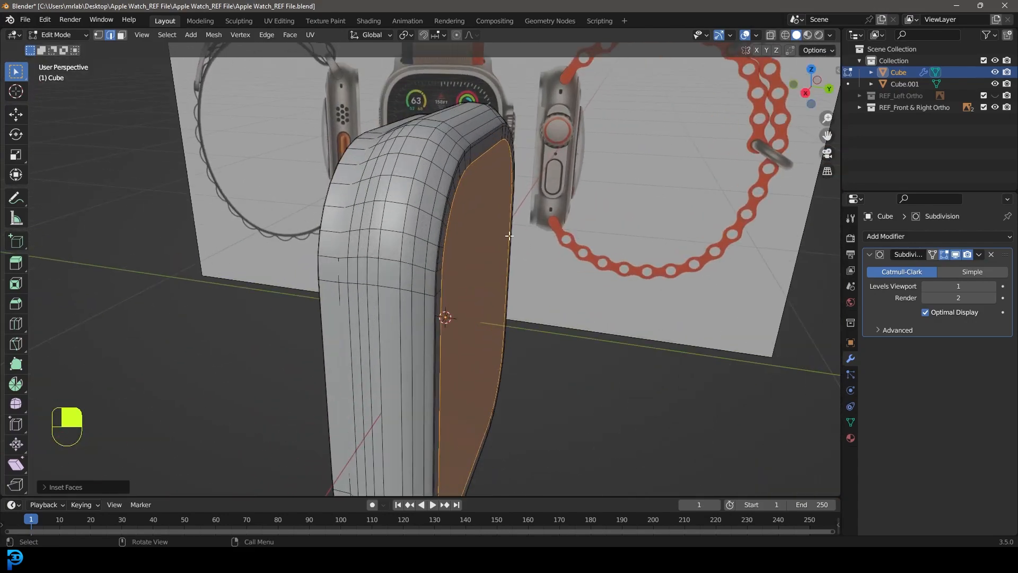
# Step: Leave Edit Mode and add a mesh circle at the scene's center from the front view
pyautogui.press('Tab')
pyautogui.moveTo(446, 237)
pyautogui.mouseDown(button='middle')
pyautogui.moveTo(357, 227)
pyautogui.moveTo(423, 232)
pyautogui.mouseUp(button='middle')
pyautogui.press('KP_1')
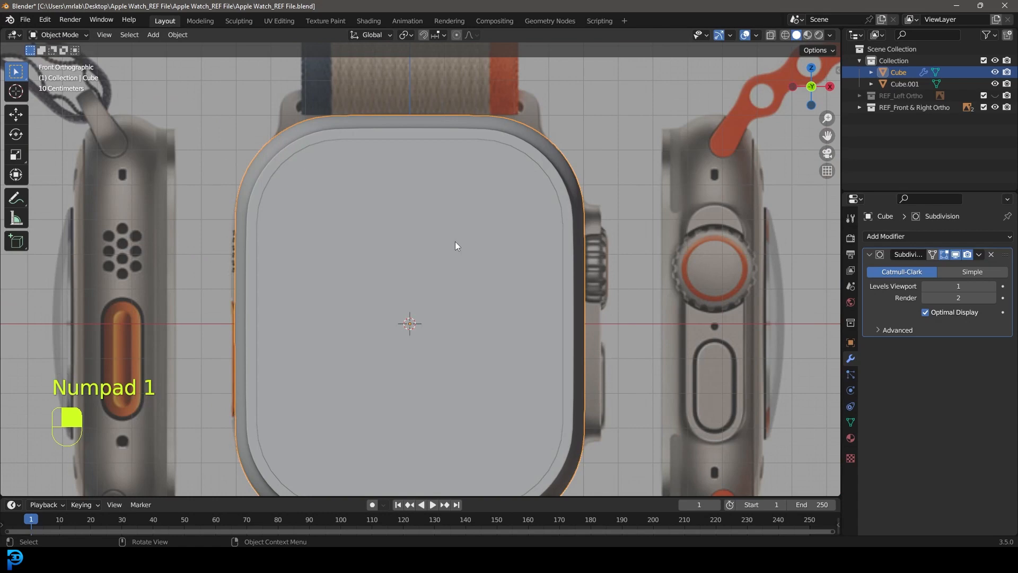
pyautogui.scroll(-2, 477, 255)
pyautogui.scroll(2, 487, 243)
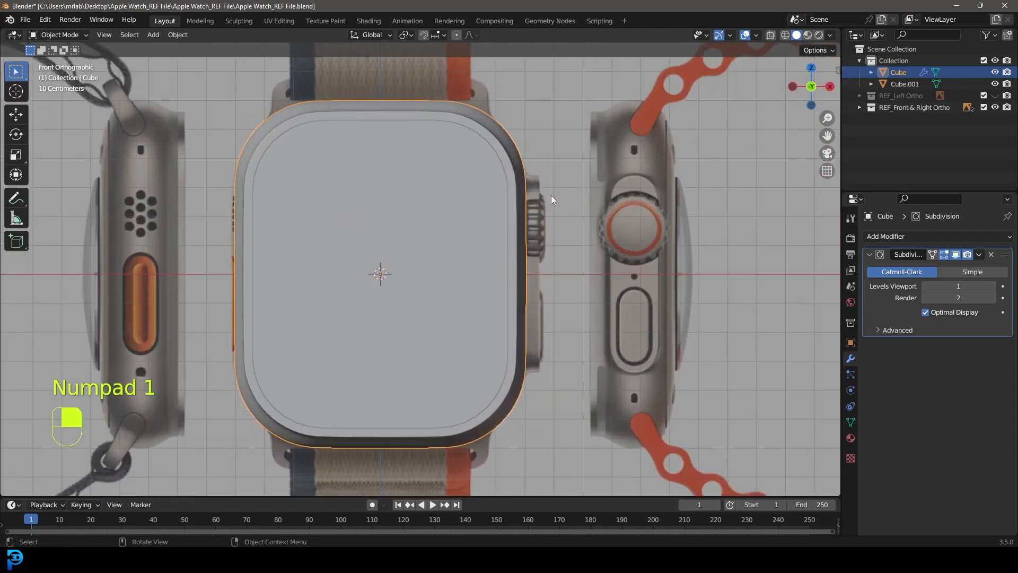
pyautogui.scroll(2, 559, 199)
pyautogui.hotkey('shift', 'a')
pyautogui.moveTo(482, 193)
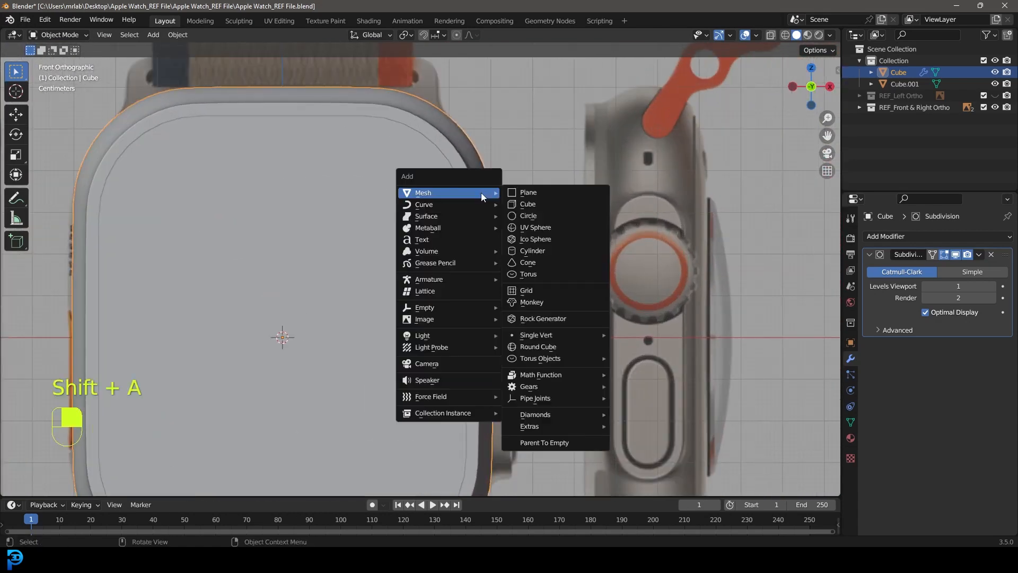
pyautogui.click(537, 215)
pyautogui.scroll(-5, 415, 264)
pyautogui.scroll(1, 403, 281)
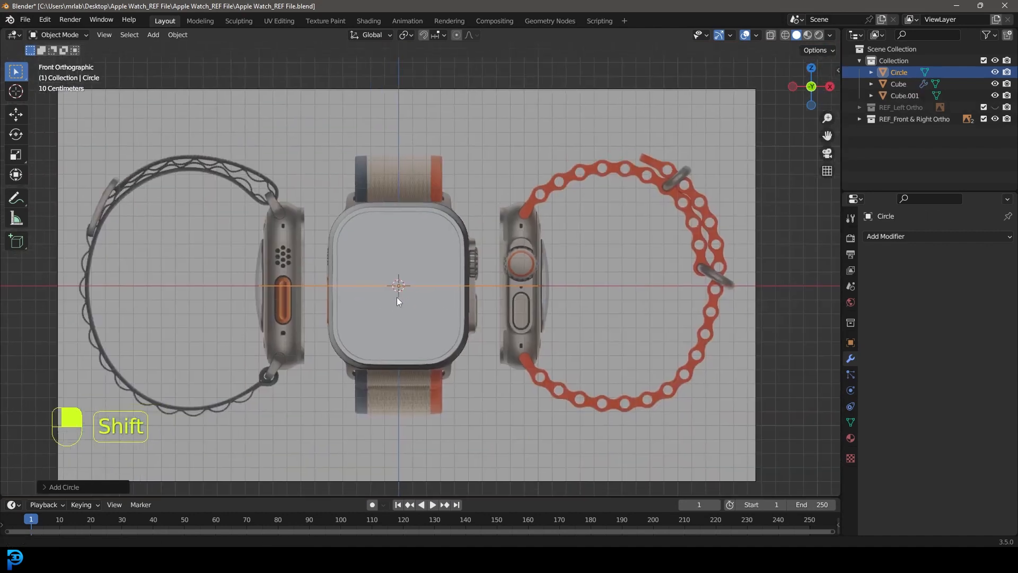
# Step: In Edit Mode, rotate the circle 90° about X and 90° about Z so it parallels the watch's side
pyautogui.keyDown('shift'); pyautogui.moveTo(389, 298); pyautogui.dragTo(424, 291, button='middle'); pyautogui.keyUp('shift')
pyautogui.press('Tab')
pyautogui.moveTo(308, 224); pyautogui.dragTo(162, 197, button='middle')
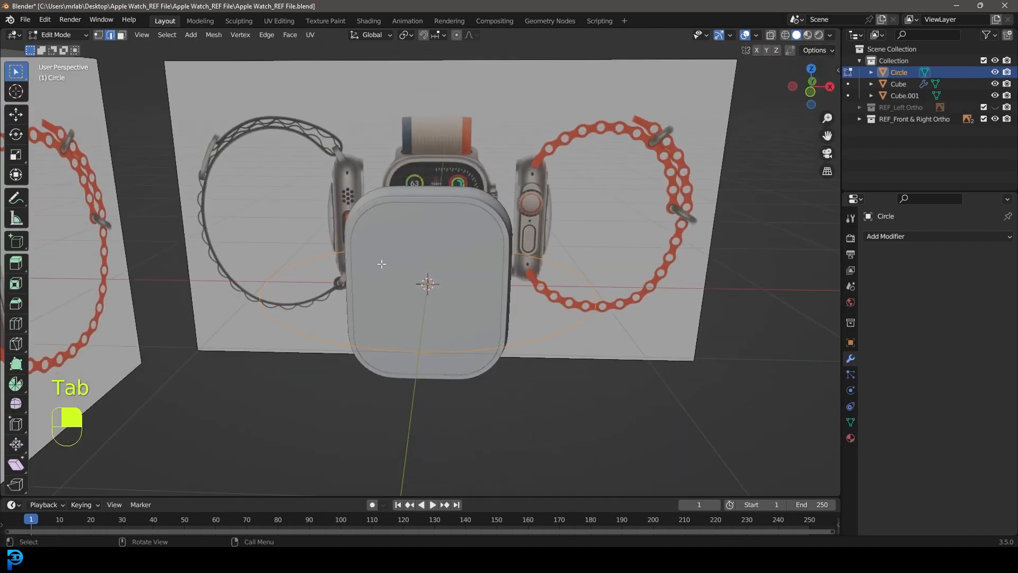
pyautogui.press('r')
pyautogui.write('x')
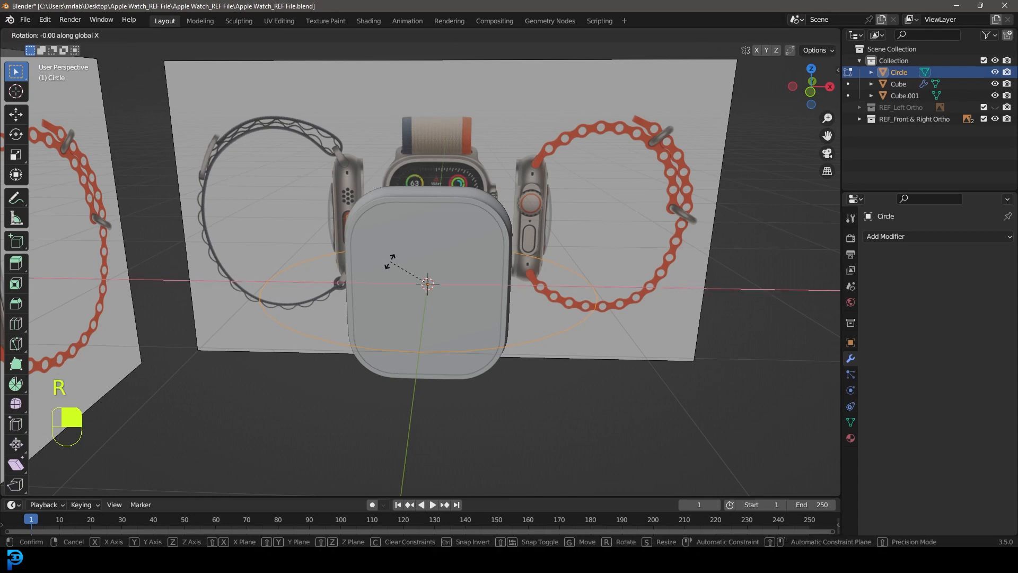
pyautogui.write('90')
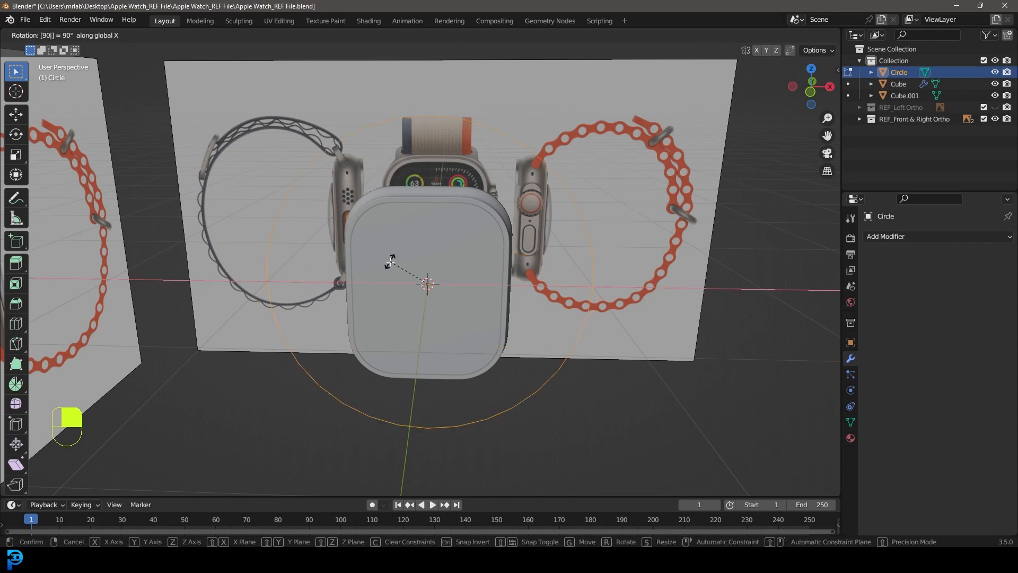
pyautogui.press('Return')
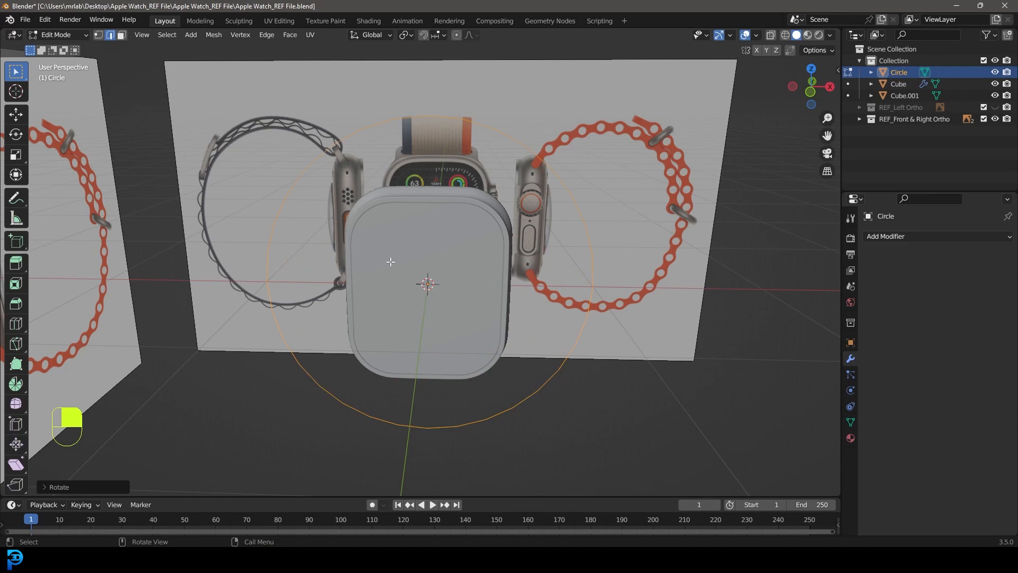
pyautogui.moveTo(426, 228); pyautogui.dragTo(496, 228, button='middle')
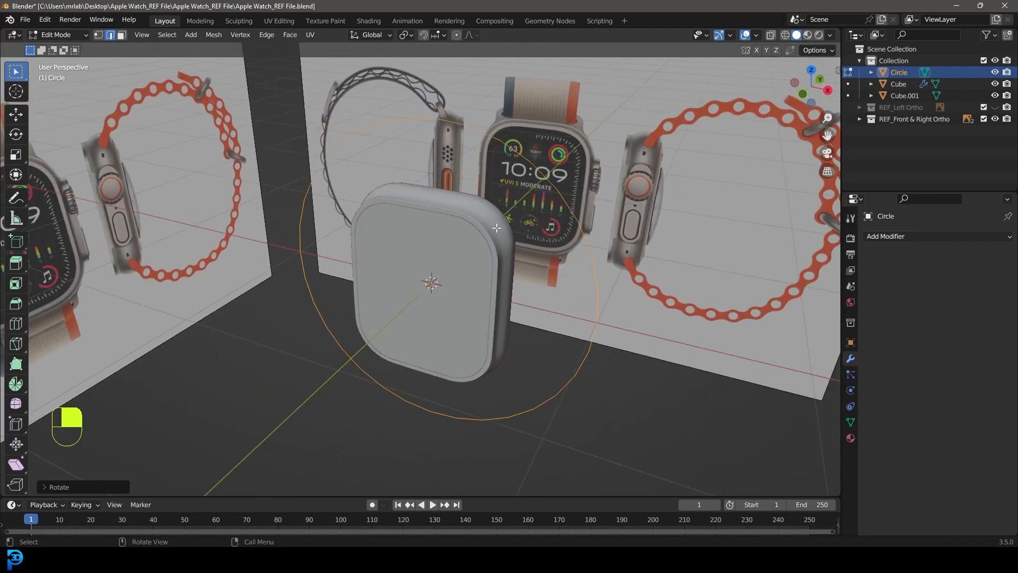
pyautogui.write('rz90')
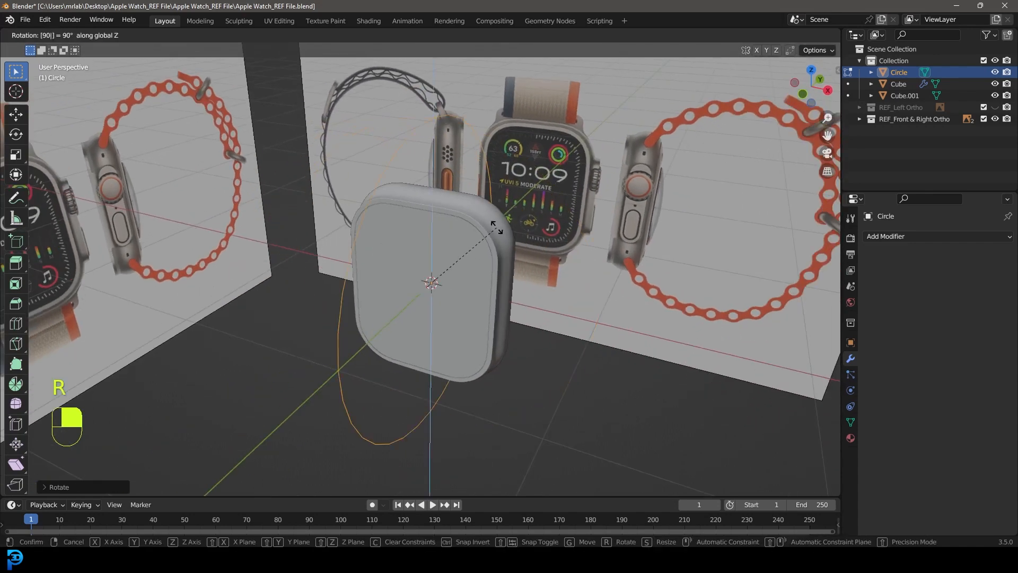
pyautogui.click(496, 228)
# Step: In front wireframe view, shift the circle along X by about 0.517 m, onto the case's crown side
pyautogui.press('KP_1')
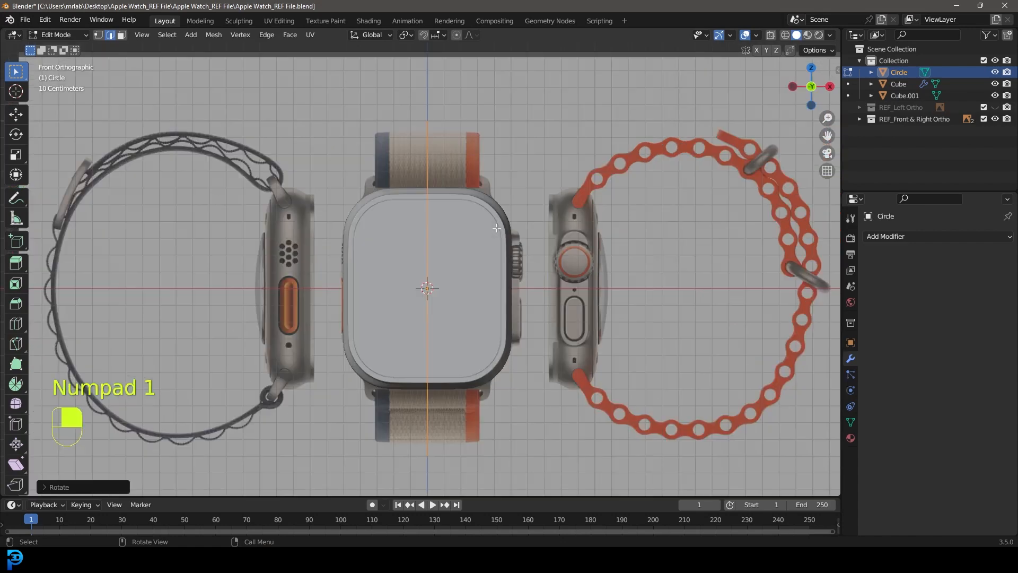
pyautogui.press('z')
pyautogui.click(413, 164)
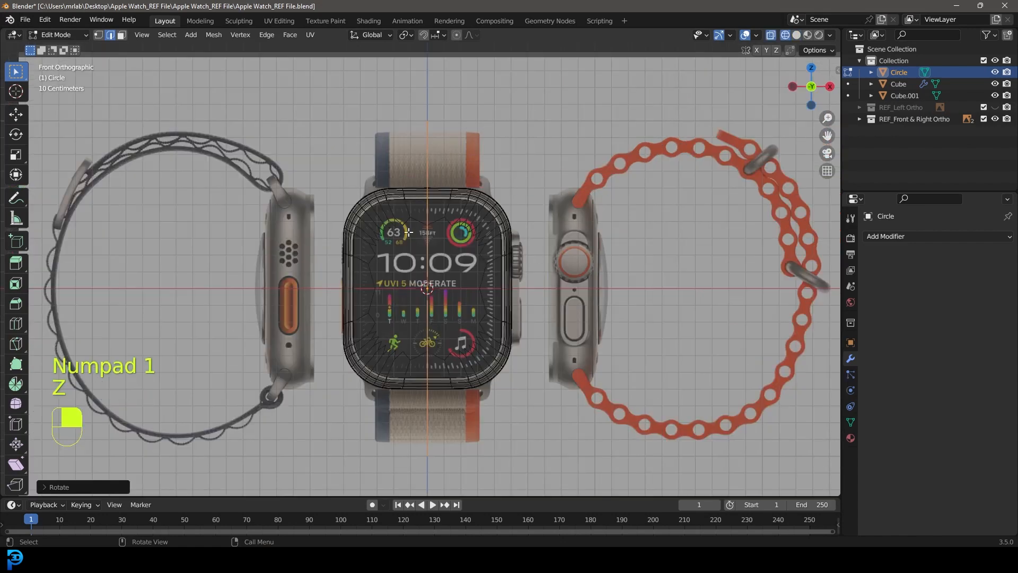
pyautogui.scroll(1, 460, 269)
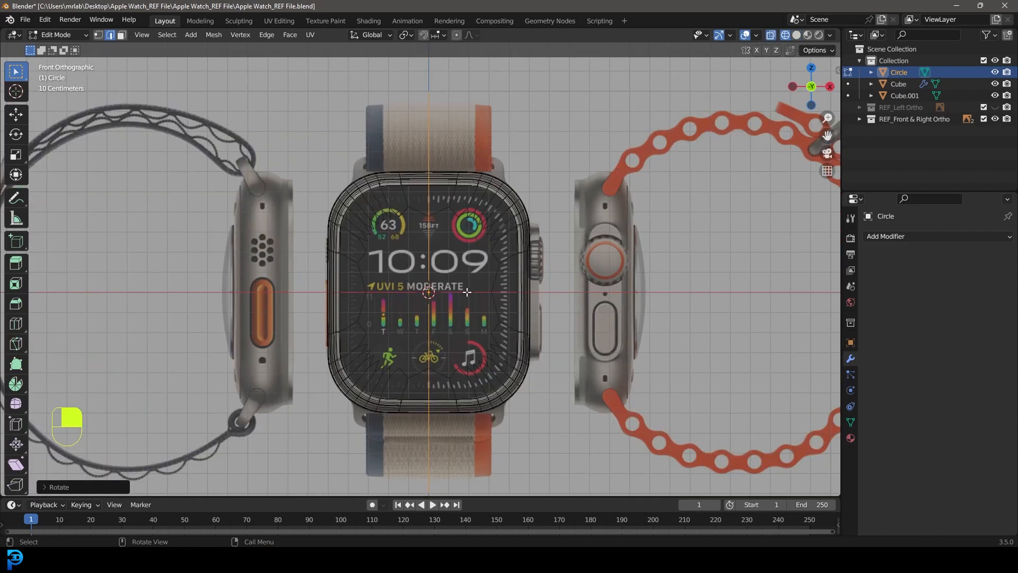
pyautogui.press('g')
pyautogui.press('x')
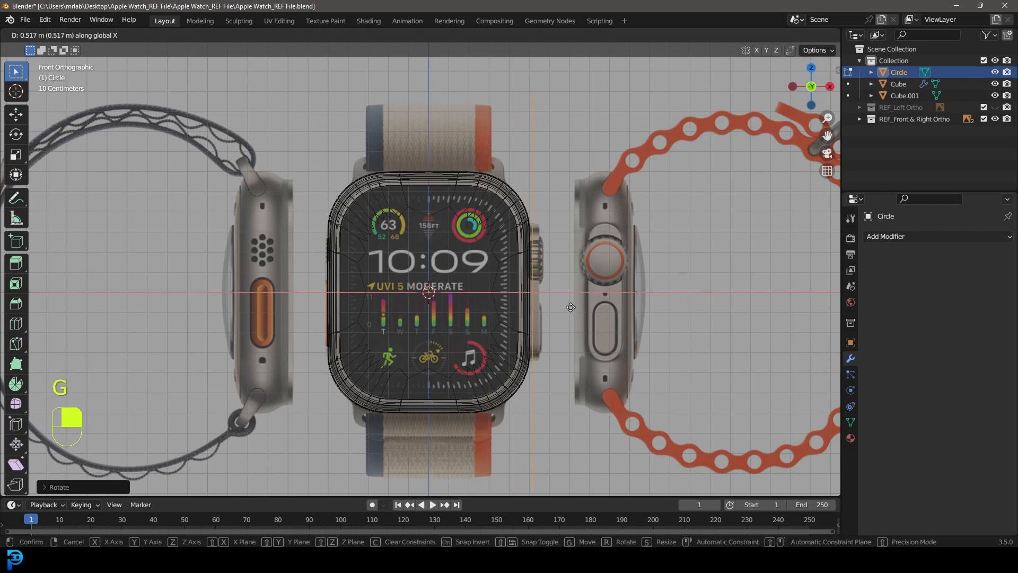
pyautogui.click(572, 307)
# Step: Switch to vertex selection and scale the circle down roughly toward the size of the crown guard
pyautogui.scroll(-2, 541, 221)
pyautogui.click(98, 34)
pyautogui.scroll(3, 541, 221)
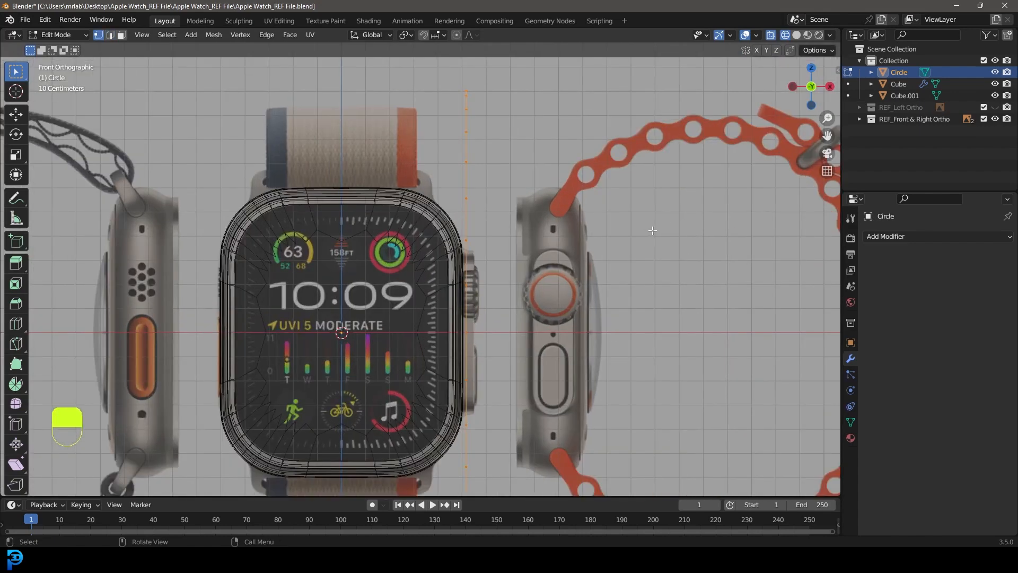
pyautogui.press('s')
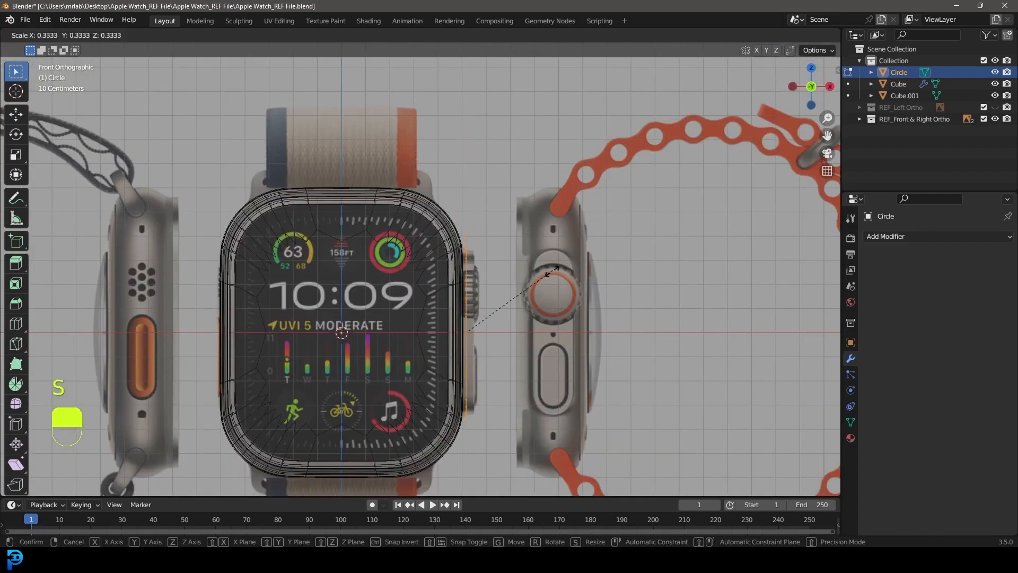
pyautogui.click(517, 301)
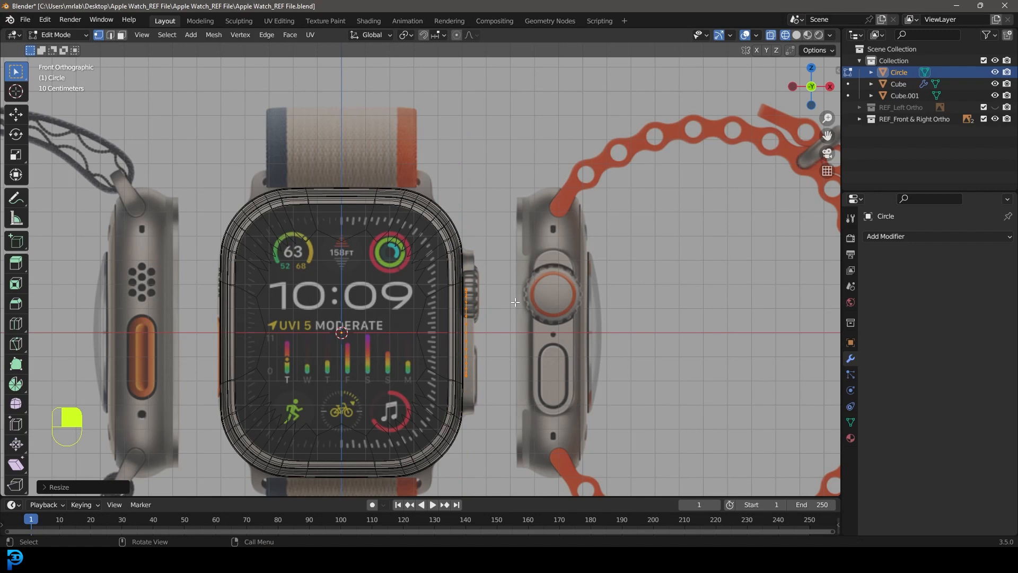
# Step: In the right view, scale the circle down by about 0.48 and fine-tune it to match the crown guard's width
pyautogui.press('KP_3')
pyautogui.scroll(5, 477, 234)
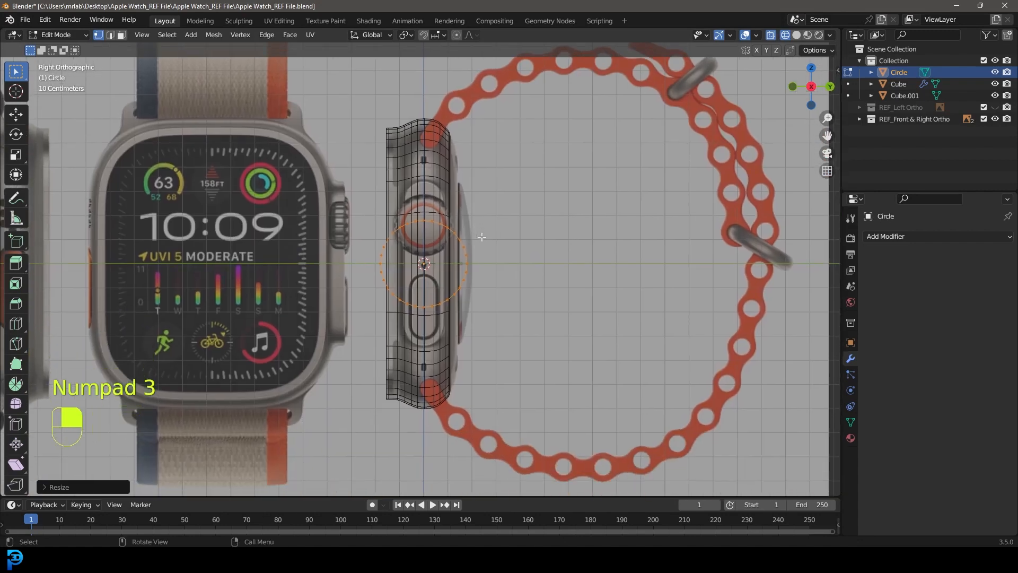
pyautogui.keyDown('shift'); pyautogui.scroll(4, 447, 172); pyautogui.keyUp('shift')
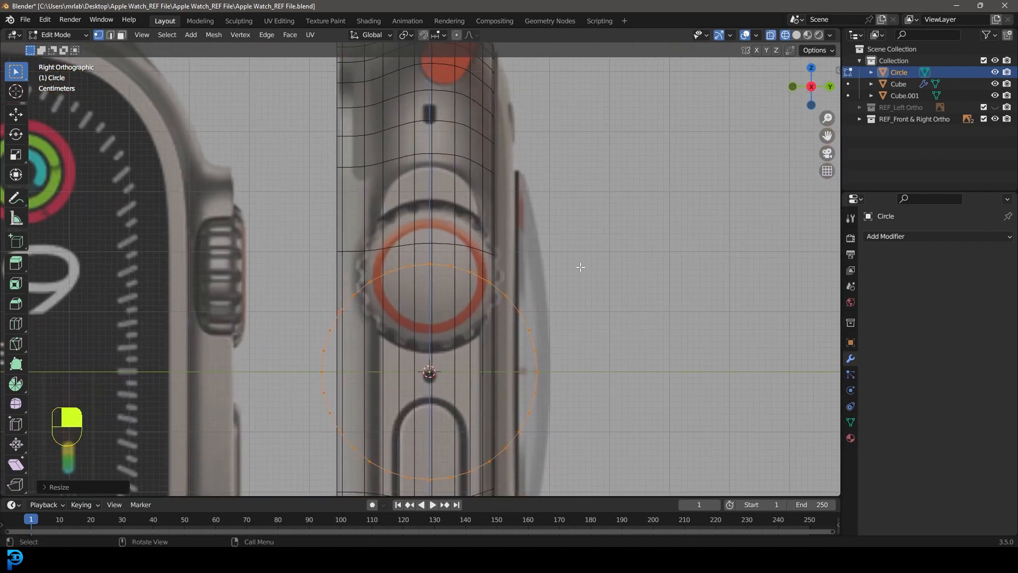
pyautogui.press('s')
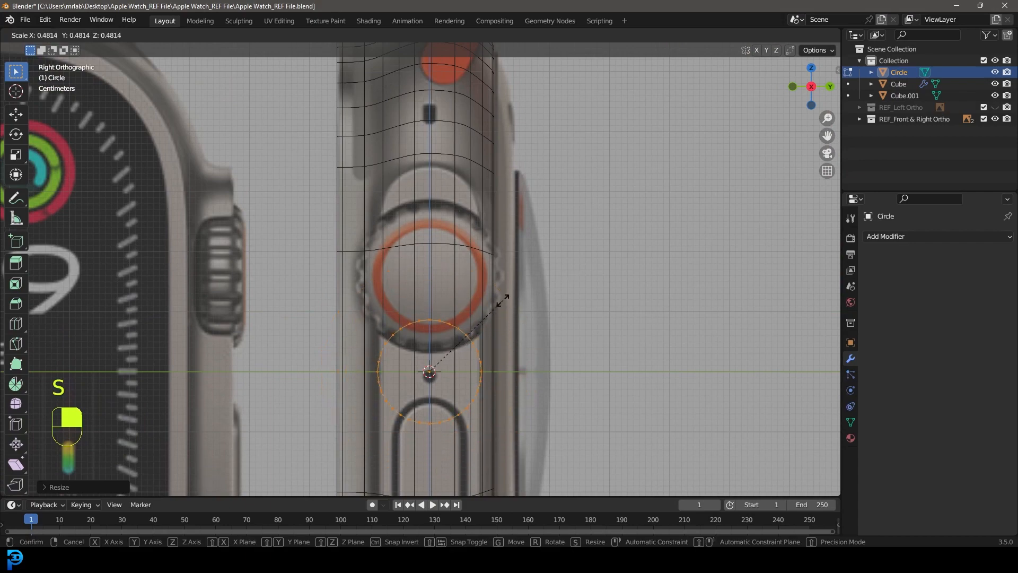
pyautogui.click(498, 296)
pyautogui.keyDown('shift'); pyautogui.moveTo(502, 297); pyautogui.dragTo(525, 227, button='middle'); pyautogui.keyUp('shift')
pyautogui.scroll(4, 525, 227)
pyautogui.press('s')
pyautogui.click(681, 253)
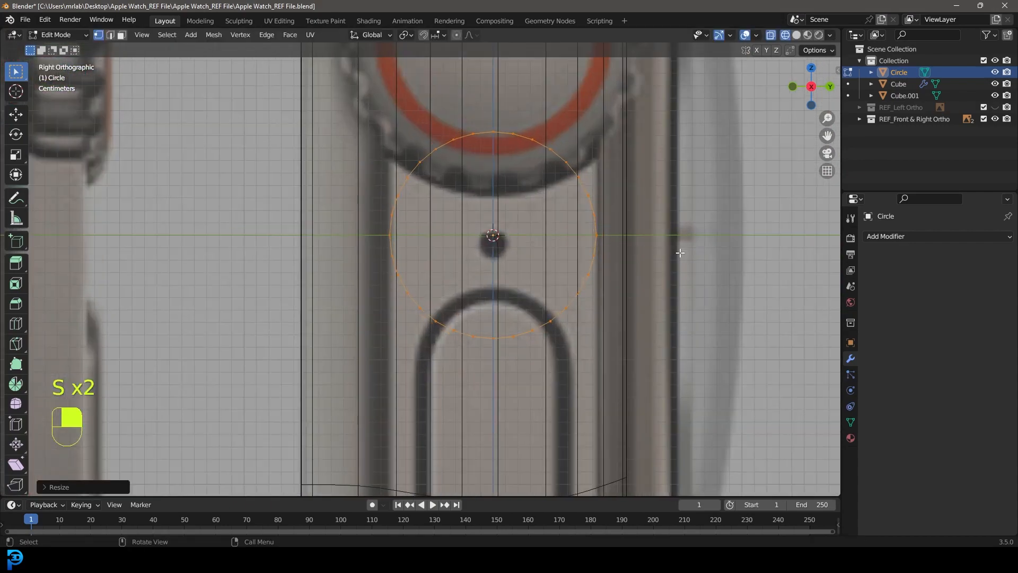
# Step: Raise the circle along Z by about 0.258 m to fit the rounded upper end of the crown guard
pyautogui.scroll(-4, 517, 257)
pyautogui.keyDown('shift'); pyautogui.moveTo(467, 273); pyautogui.dragTo(464, 361, button='middle'); pyautogui.keyUp('shift')
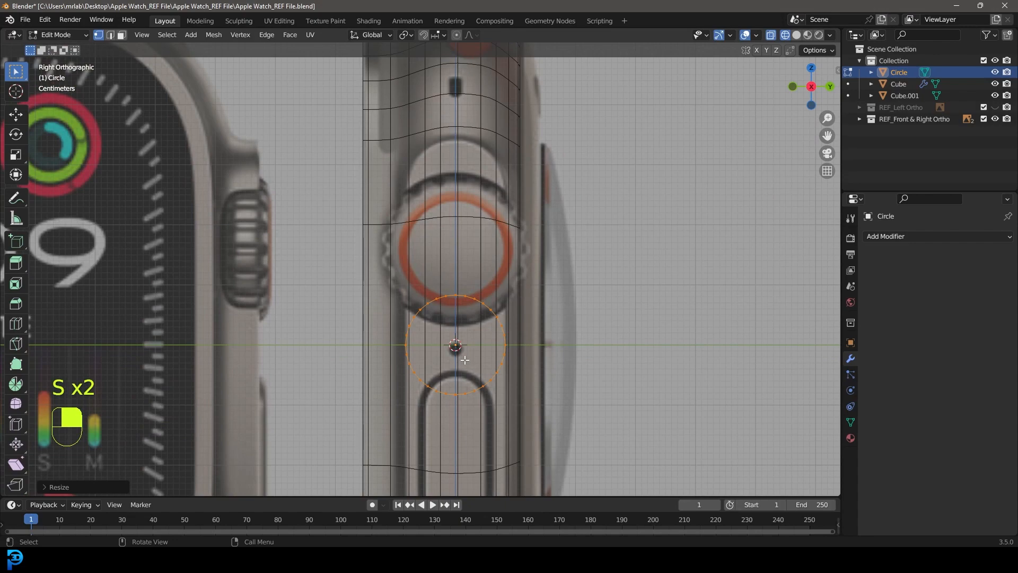
pyautogui.press('g')
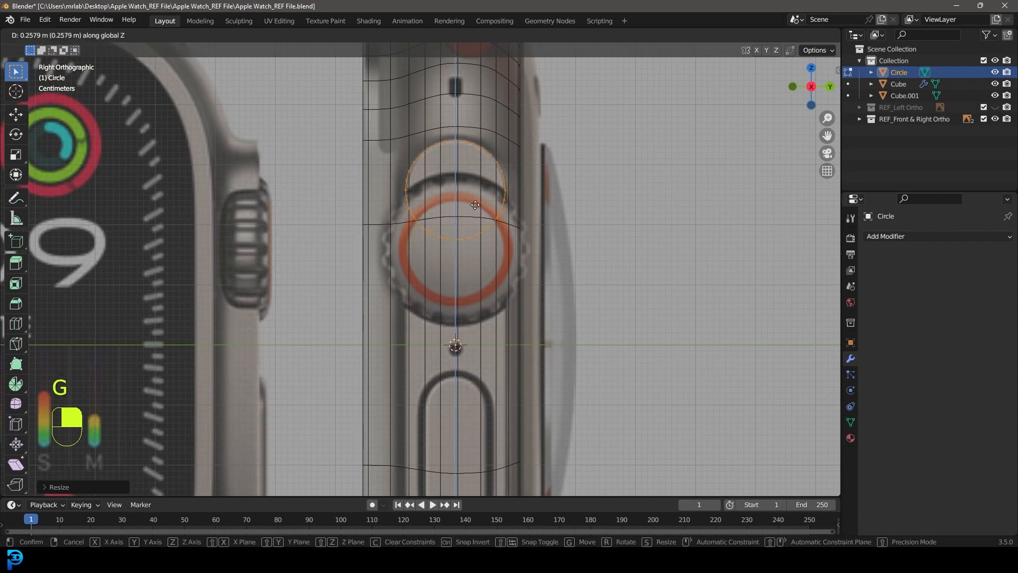
pyautogui.click(472, 205)
pyautogui.scroll(-3, 469, 159)
pyautogui.keyDown('shift'); pyautogui.moveTo(482, 192); pyautogui.dragTo(486, 223, button='middle'); pyautogui.keyUp('shift')
pyautogui.scroll(3, 486, 224)
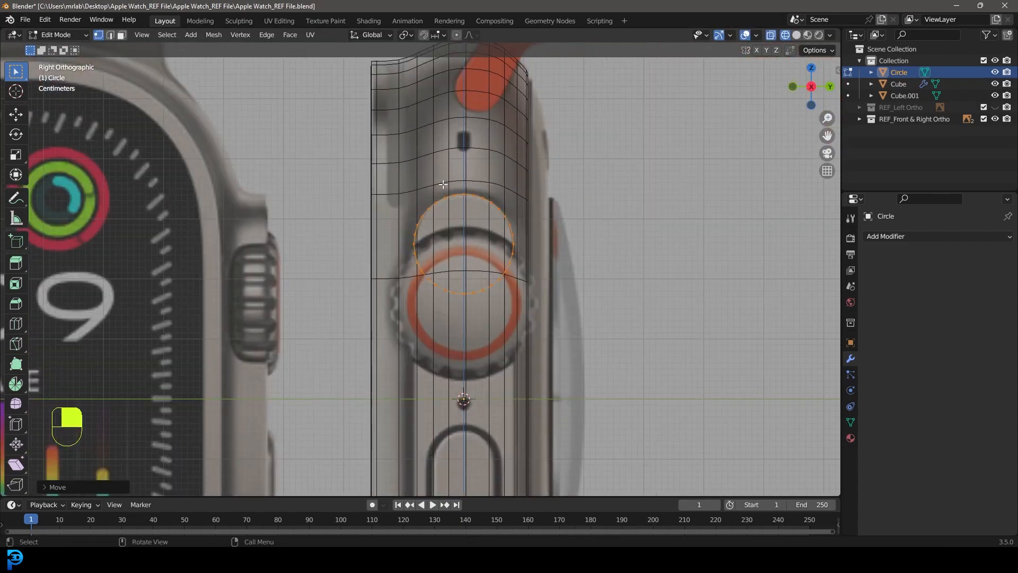
# Step: In the front view, move the circle outward along X by about 0.032 m to the crown guard's outer face
pyautogui.press('KP_1')
pyautogui.scroll(5, 561, 205)
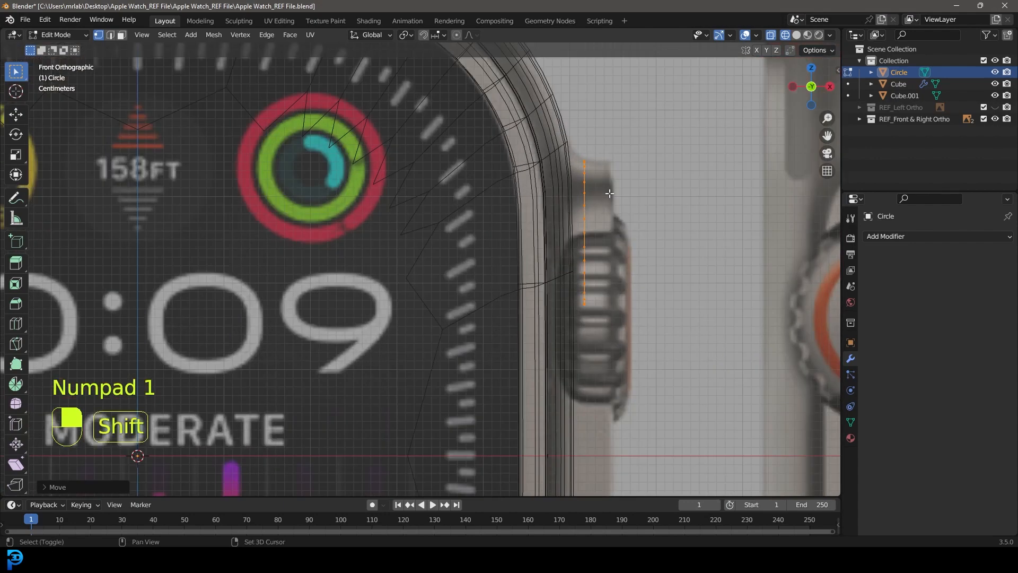
pyautogui.press('g')
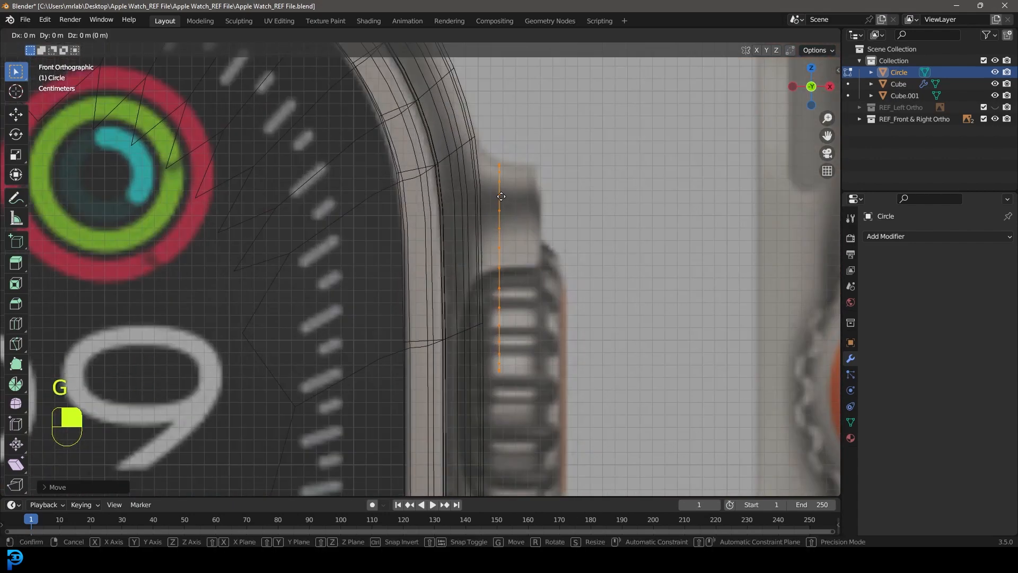
pyautogui.press('x')
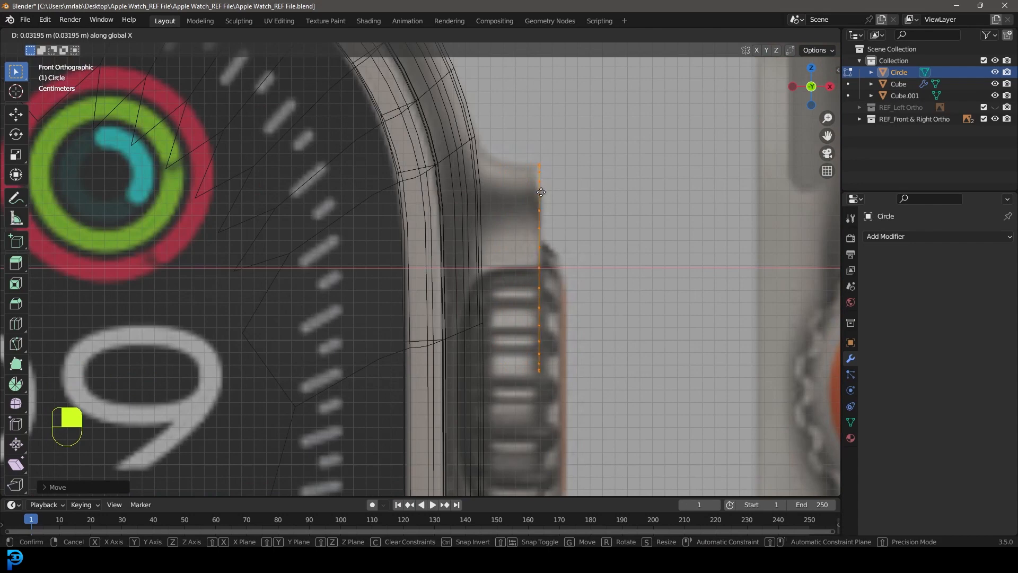
pyautogui.click(539, 192)
pyautogui.scroll(-4, 531, 313)
pyautogui.keyDown('shift'); pyautogui.moveTo(530, 313); pyautogui.dragTo(531, 251, button='middle'); pyautogui.keyUp('shift')
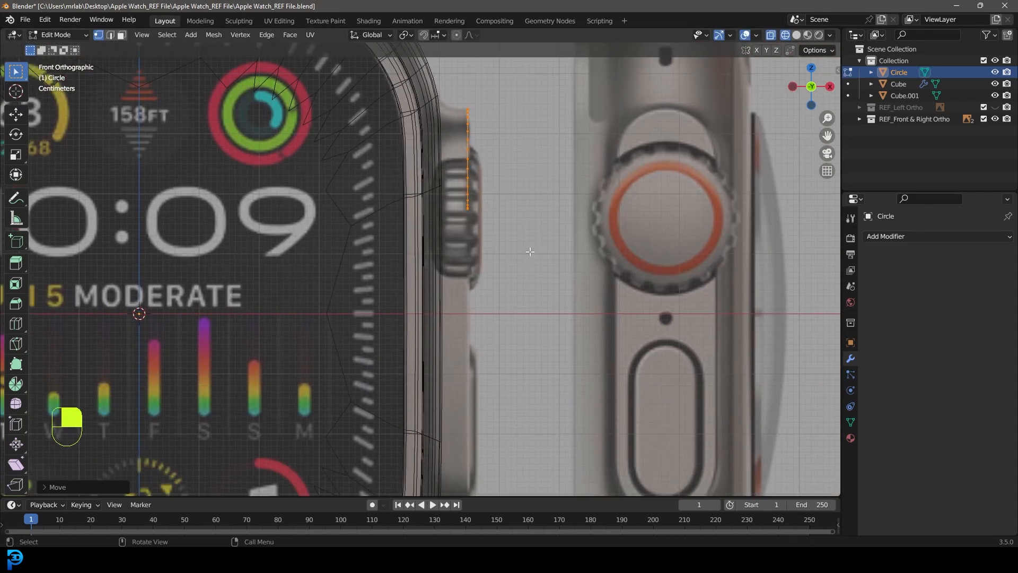
# Step: Select the circle's lower half and extrude it down along Z by about 0.5 m to the crown guard's lower end
pyautogui.moveTo(351, 272); pyautogui.dragTo(563, 157)
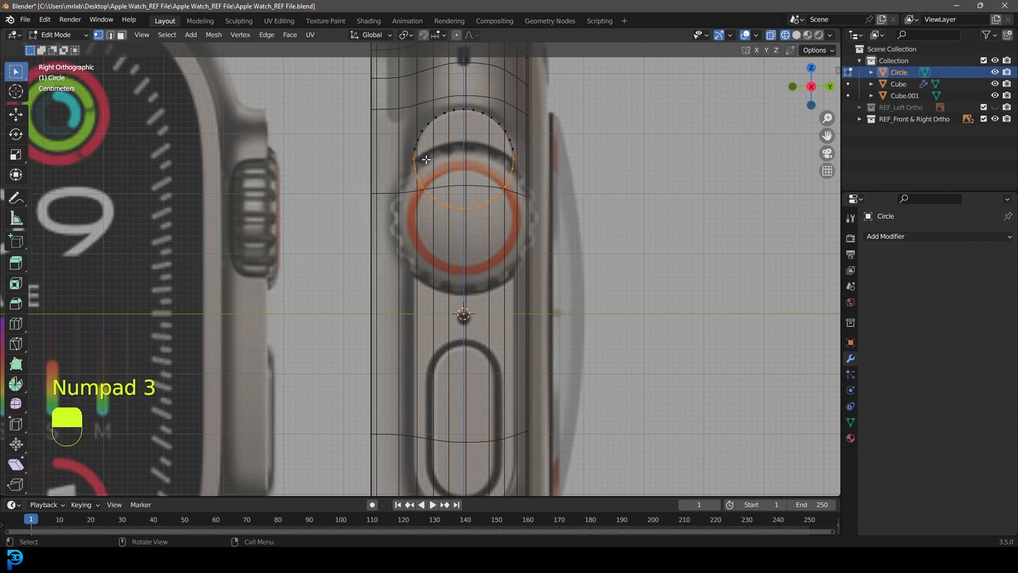
pyautogui.keyDown('shift'); pyautogui.moveTo(456, 220); pyautogui.dragTo(464, 147, button='middle'); pyautogui.keyUp('shift')
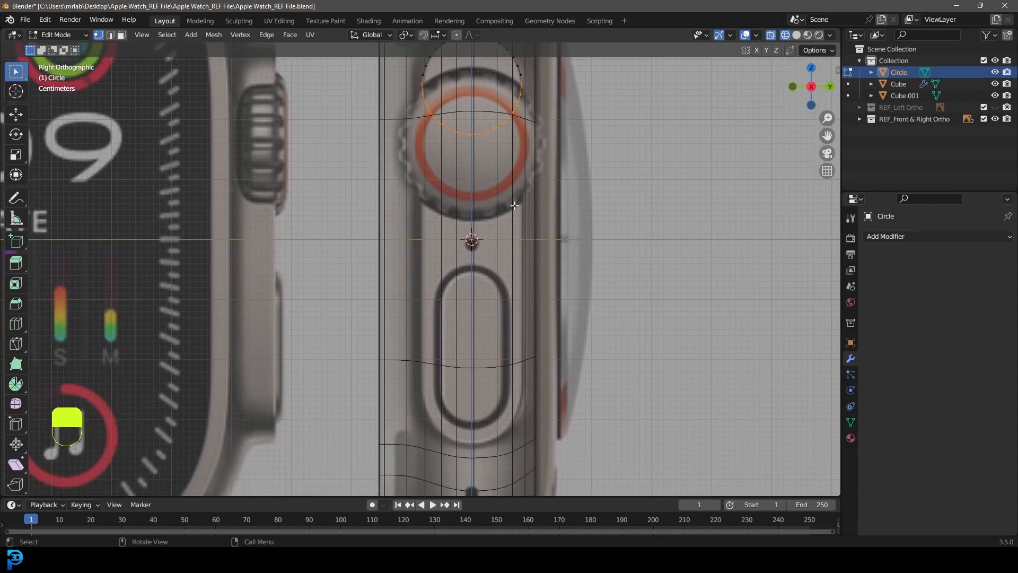
pyautogui.press('e')
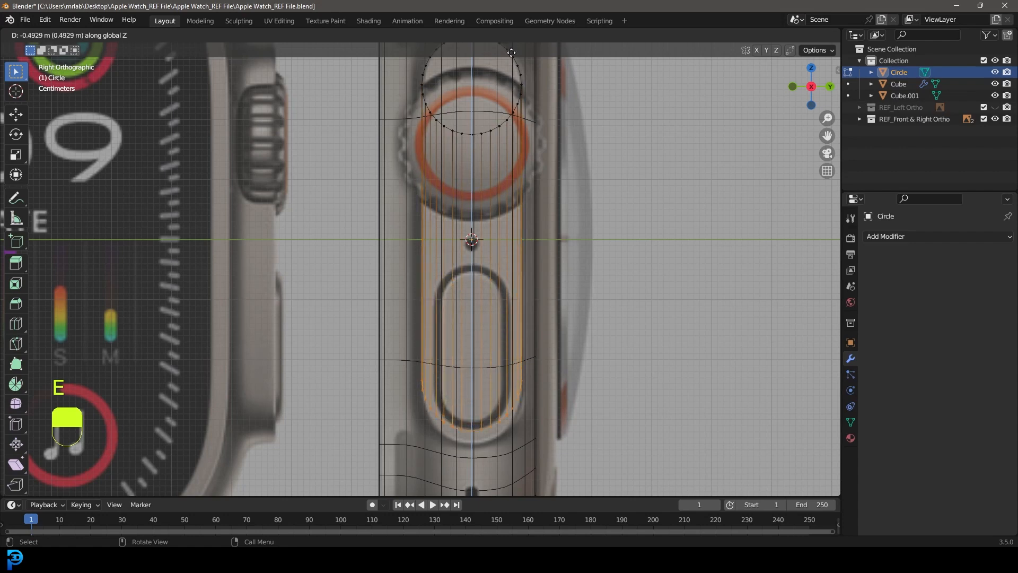
pyautogui.click(513, 64)
pyautogui.keyDown('shift'); pyautogui.moveTo(442, 103); pyautogui.dragTo(458, 184, button='middle'); pyautogui.keyUp('shift')
pyautogui.scroll(2, 459, 185)
# Step: In solid shading, select the leftover inner arc's vertices and delete them to leave a clean capsule outline
pyautogui.press('z')
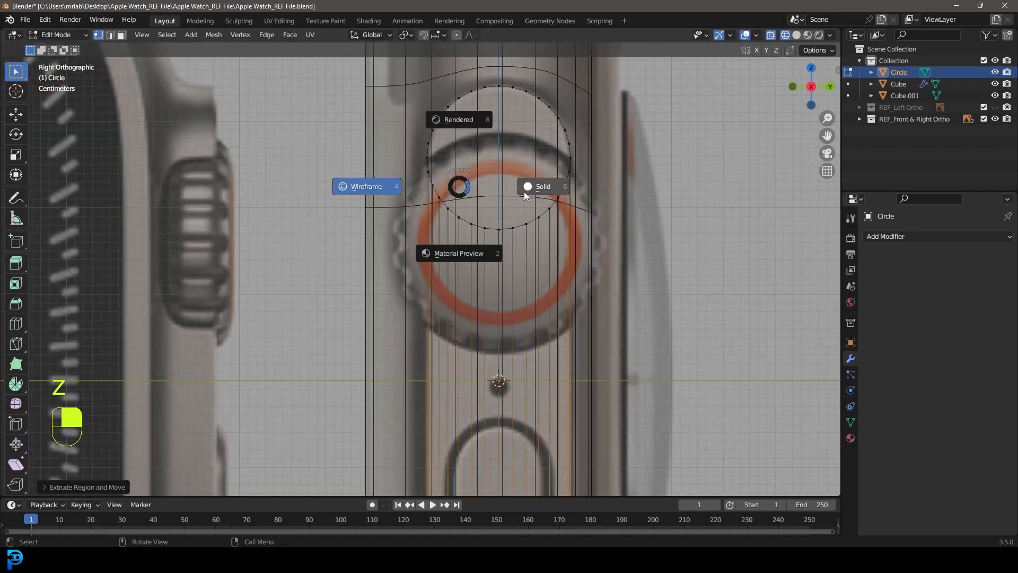
pyautogui.press('z')
pyautogui.click(555, 196)
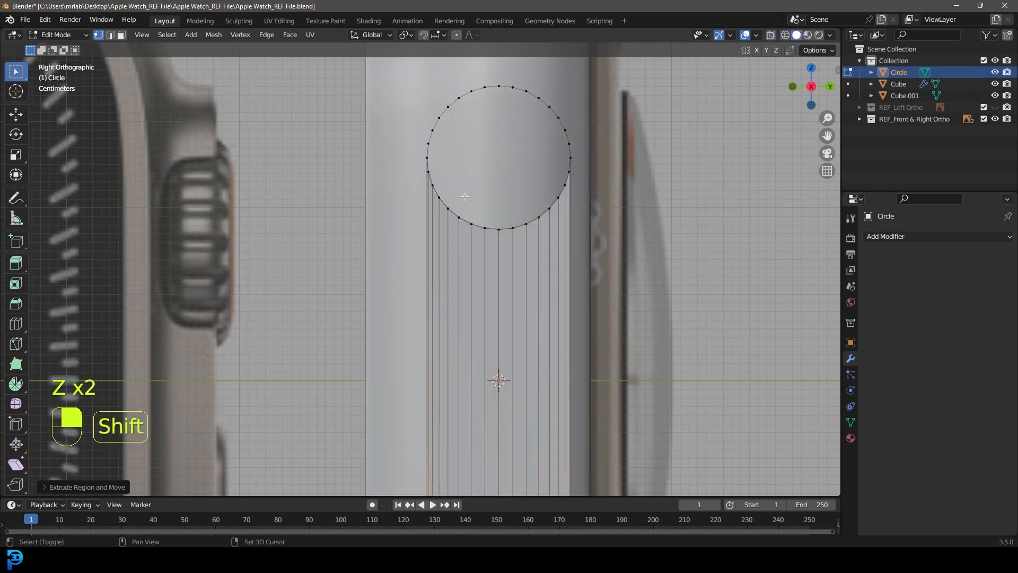
pyautogui.keyDown('shift'); pyautogui.moveTo(470, 172); pyautogui.dragTo(445, 218, button='middle'); pyautogui.keyUp('shift')
pyautogui.scroll(2, 445, 218)
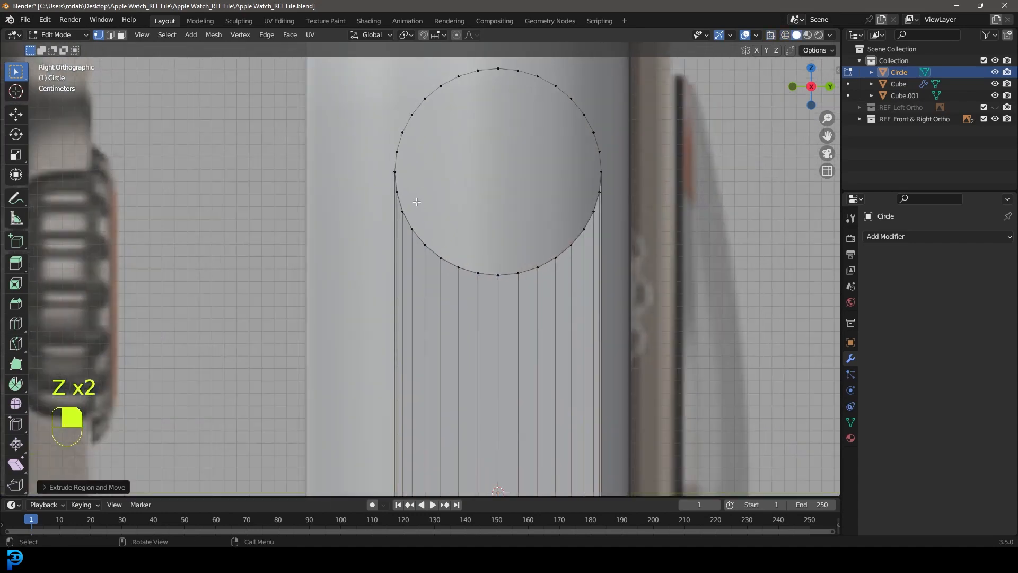
pyautogui.keyDown('ctrl'); pyautogui.keyDown('shift'); pyautogui.click(594, 192); pyautogui.keyUp('shift'); pyautogui.keyUp('ctrl')
pyautogui.press('x')
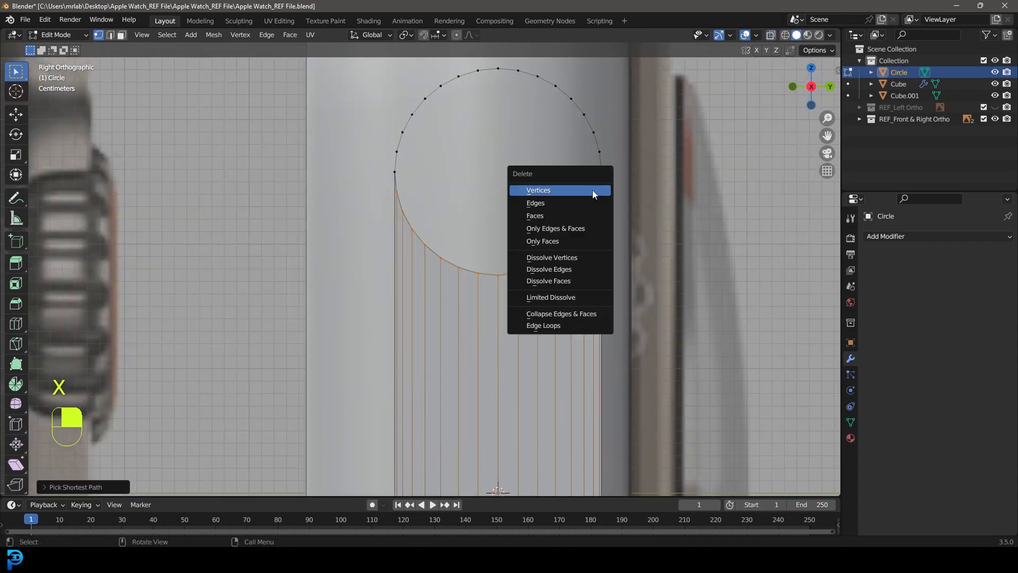
pyautogui.click(530, 190)
# Step: Select the whole capsule outline and extrude it along X by about 0.033 m toward the case
pyautogui.scroll(-2, 531, 188)
pyautogui.press('a')
pyautogui.keyDown('shift'); pyautogui.moveTo(505, 321); pyautogui.dragTo(506, 246, button='middle'); pyautogui.keyUp('shift')
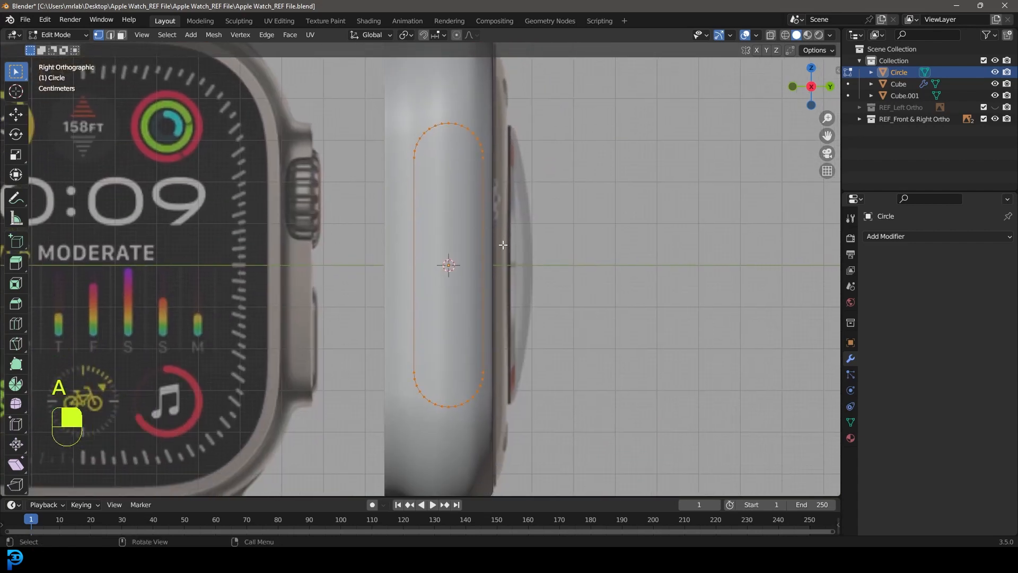
pyautogui.press('KP_1')
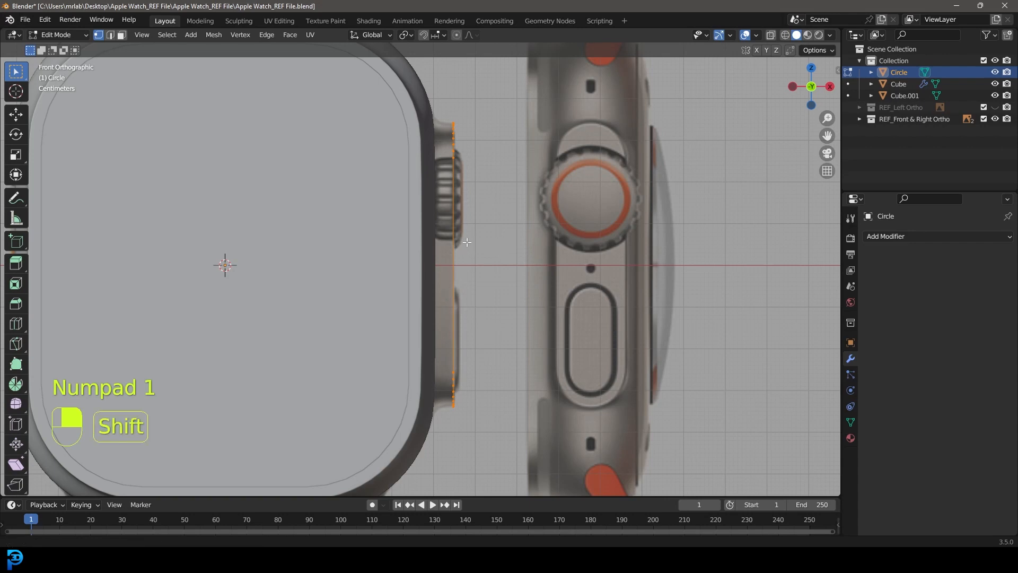
pyautogui.keyDown('shift'); pyautogui.moveTo(483, 216); pyautogui.dragTo(526, 238, button='middle'); pyautogui.keyUp('shift')
pyautogui.scroll(2, 526, 238)
pyautogui.press('e')
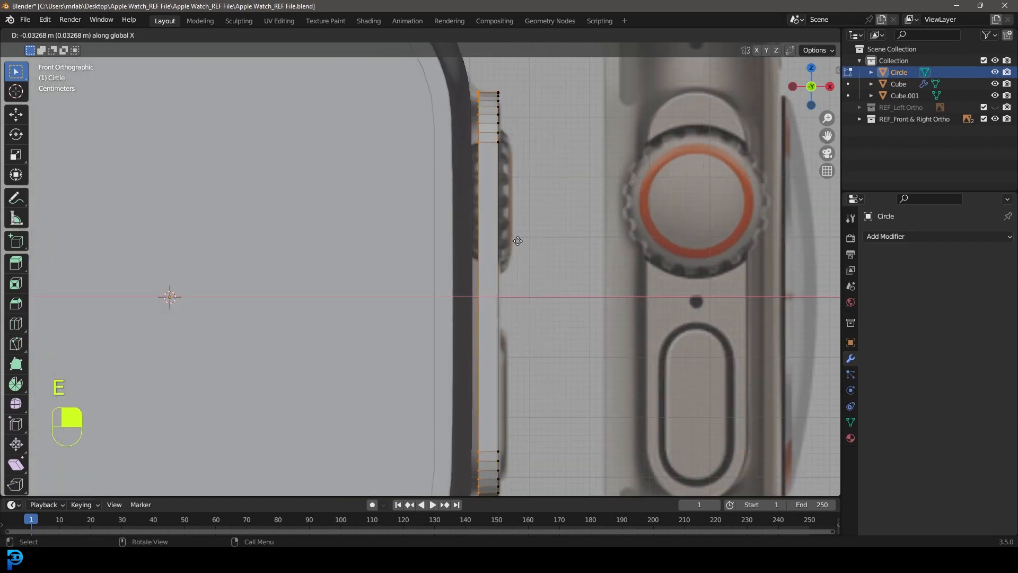
pyautogui.click(516, 240)
# Step: Extrude the crown guard's inner rim a short distance toward the case and scale it up slightly to start a flare
pyautogui.keyDown('shift'); pyautogui.moveTo(516, 240); pyautogui.dragTo(515, 236, button='middle'); pyautogui.keyUp('shift')
pyautogui.scroll(2, 514, 236)
pyautogui.press('e')
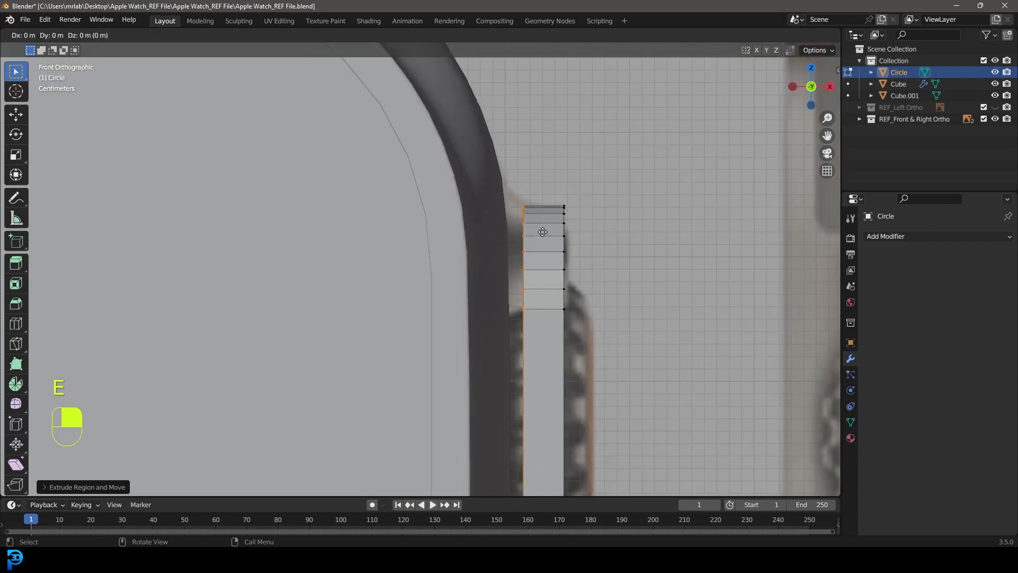
pyautogui.click(530, 238)
pyautogui.press('s')
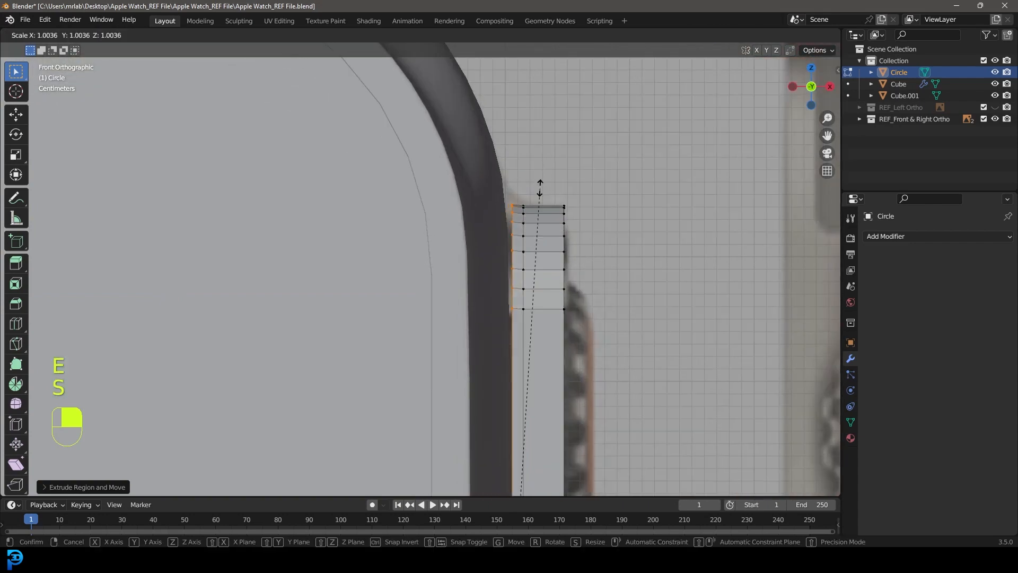
pyautogui.click(539, 178)
# Step: Extend the flare about 0.013 m along X toward the case, then scale its newest rim up by about 1.057
pyautogui.press('g')
pyautogui.press('x')
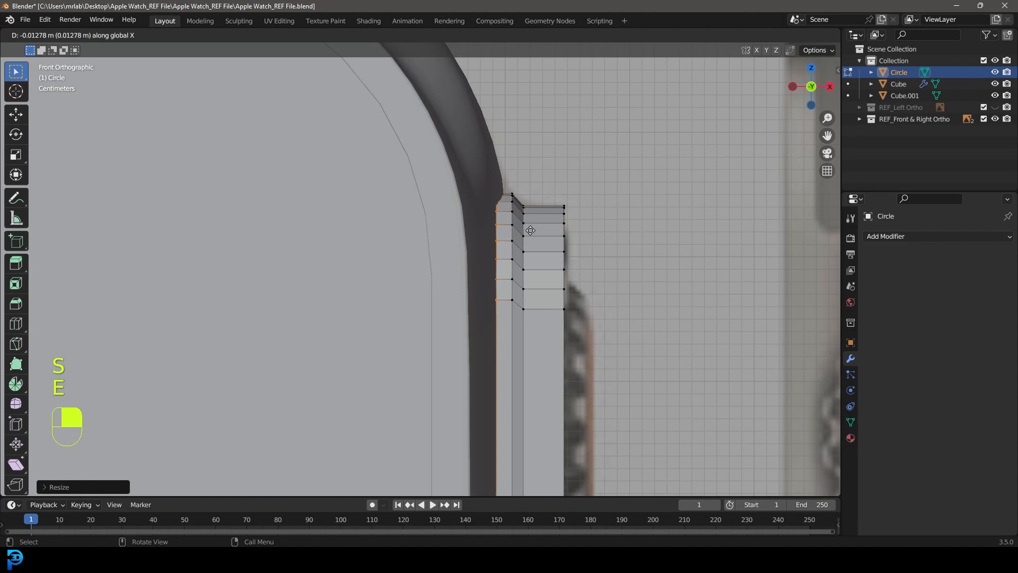
pyautogui.click(530, 231)
pyautogui.press('e')
pyautogui.press('s')
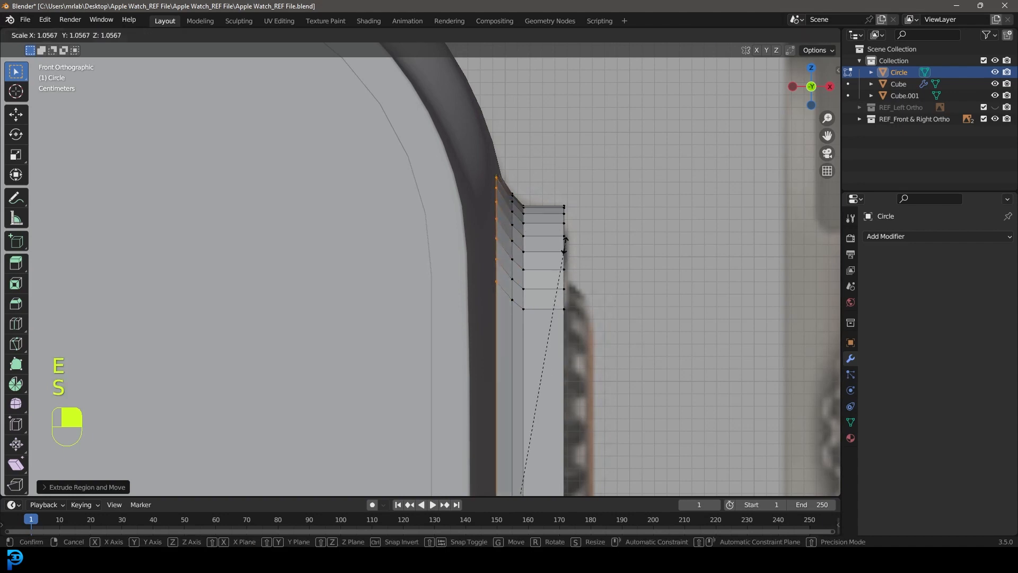
pyautogui.click(564, 246)
# Step: In the top view, move the flared rim along X by about 0.028 m into the case
pyautogui.scroll(-4, 563, 247)
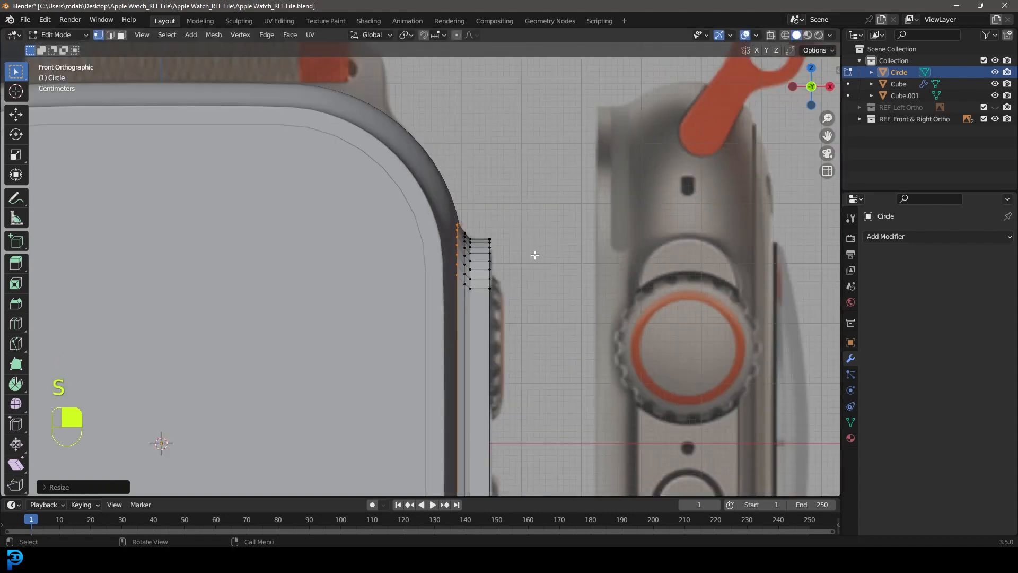
pyautogui.scroll(-3, 534, 255)
pyautogui.moveTo(316, 339); pyautogui.dragTo(564, 352, button='middle')
pyautogui.press('KP_7')
pyautogui.scroll(2, 504, 329)
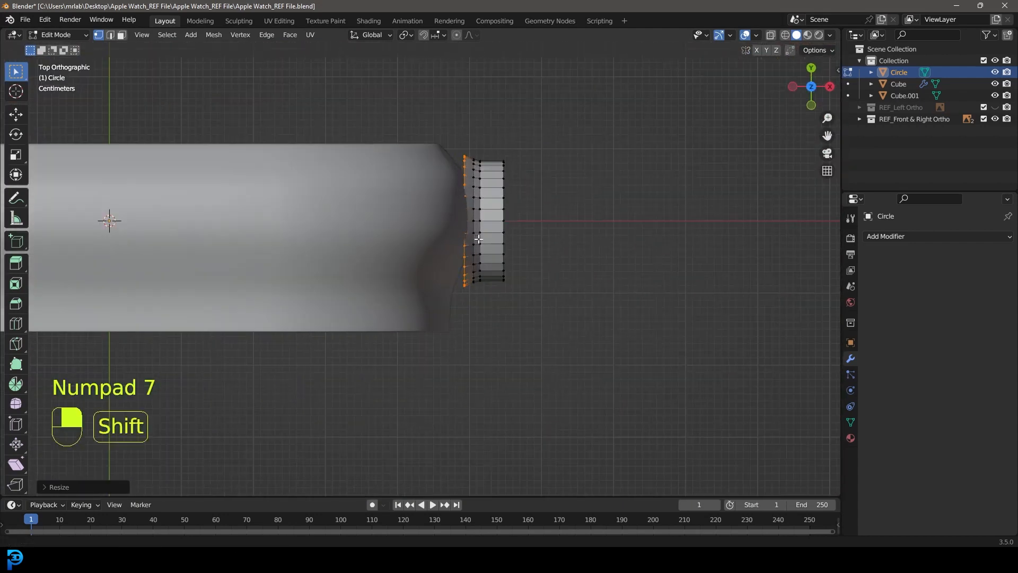
pyautogui.keyDown('shift'); pyautogui.moveTo(478, 236); pyautogui.dragTo(501, 312, button='middle'); pyautogui.keyUp('shift')
pyautogui.press('g')
pyautogui.press('y')
pyautogui.press('x')
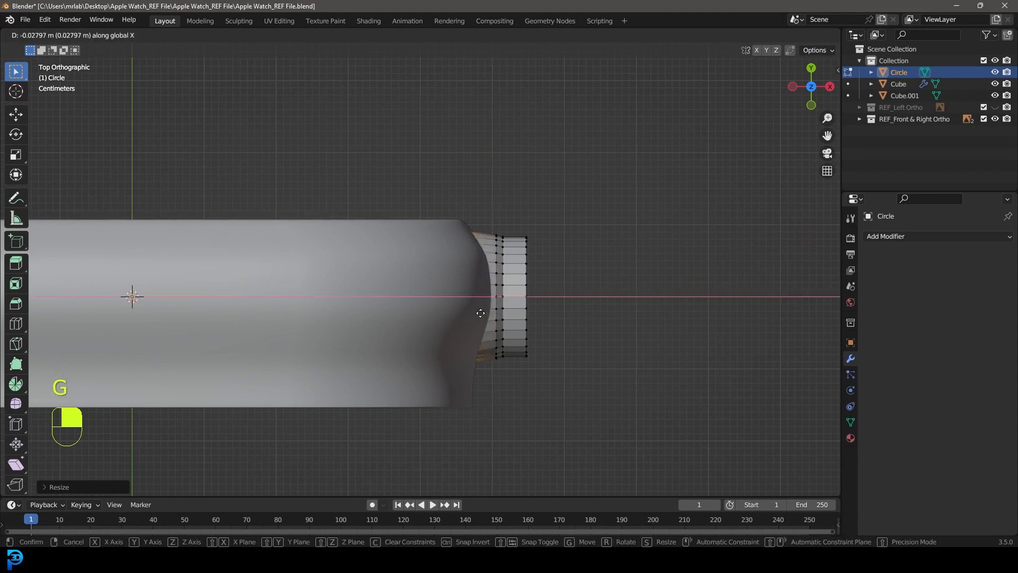
pyautogui.click(480, 308)
# Step: Widen the flared rim along Y by a factor of about 1.11 and shift it until its edge sinks inside the case
pyautogui.moveTo(480, 308); pyautogui.dragTo(395, 324, button='middle')
pyautogui.scroll(2, 406, 309)
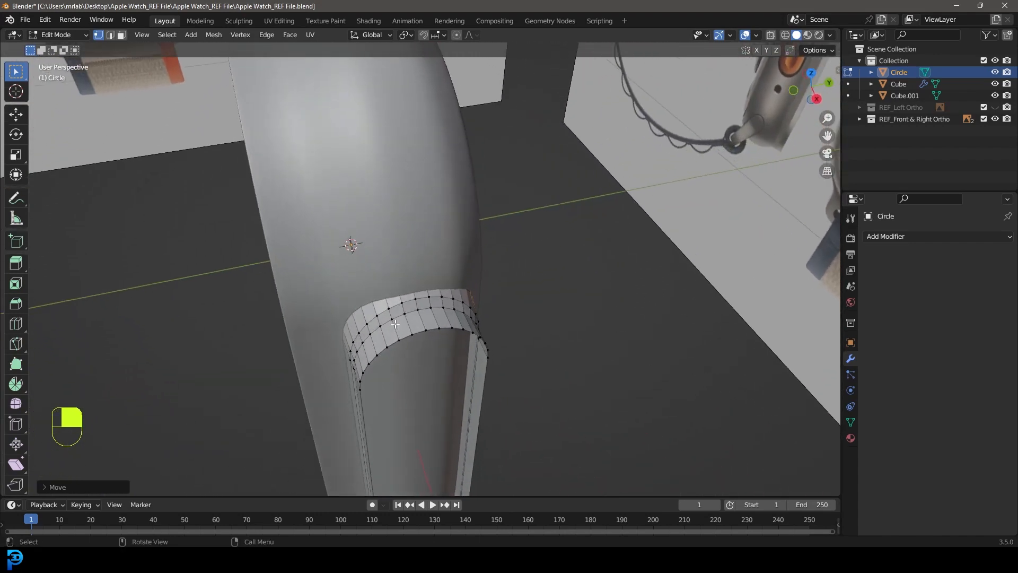
pyautogui.press('s')
pyautogui.press('y')
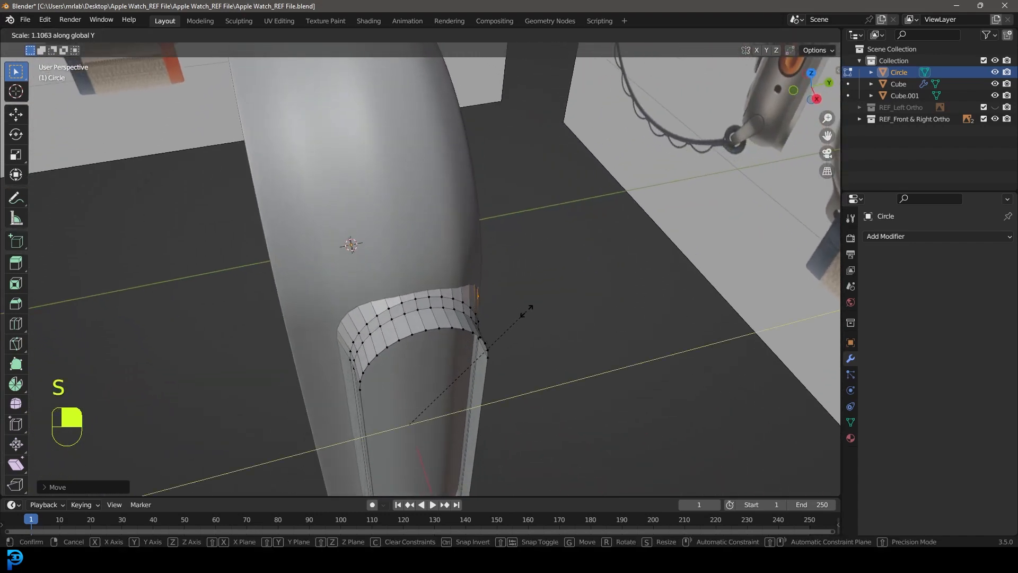
pyautogui.click(524, 312)
pyautogui.moveTo(524, 312); pyautogui.dragTo(476, 307, button='middle')
pyautogui.press('g')
pyautogui.press('y')
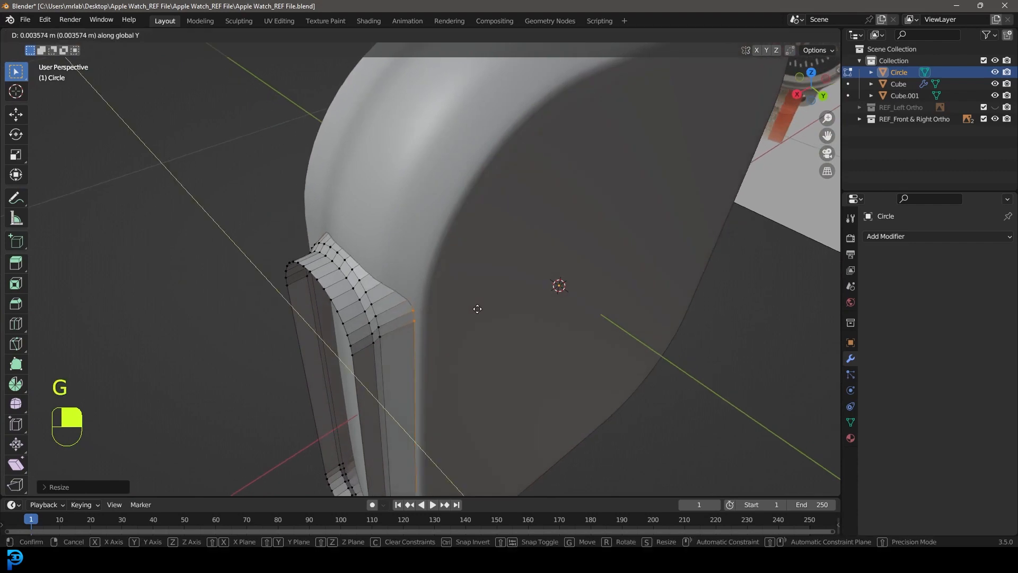
pyautogui.scroll(-4, 477, 309)
pyautogui.click(477, 309)
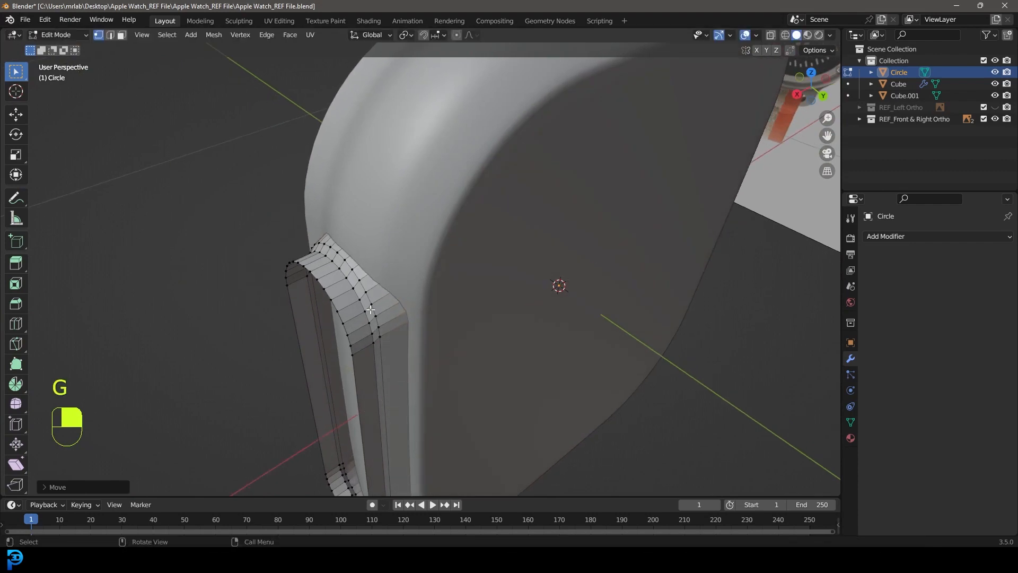
# Step: In the front wireframe view, scale the embedded rim up so the flare blends higher into the case's curve
pyautogui.moveTo(371, 309); pyautogui.dragTo(459, 295, button='middle')
pyautogui.press('KP_1')
pyautogui.scroll(5, 459, 287)
pyautogui.press('z')
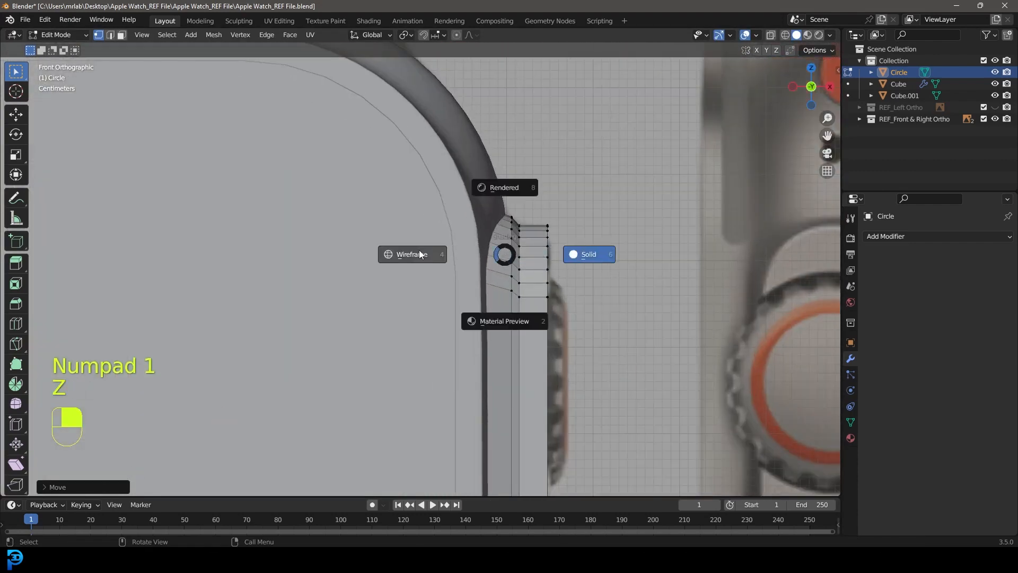
pyautogui.click(419, 254)
pyautogui.scroll(2, 441, 250)
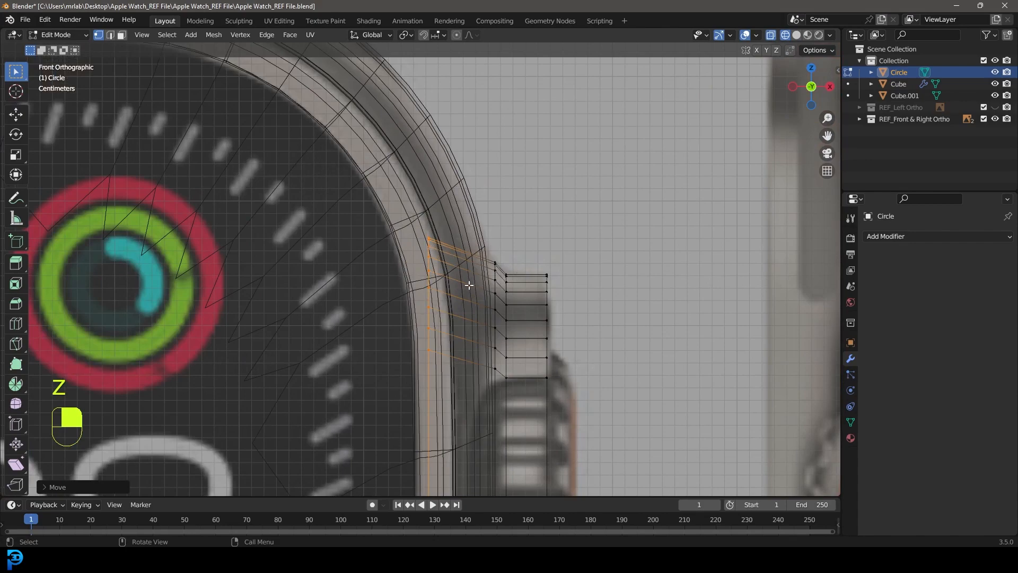
pyautogui.press('s')
pyautogui.click(483, 246)
pyautogui.moveTo(483, 246); pyautogui.dragTo(400, 282, button='middle')
pyautogui.press('z')
pyautogui.click(505, 282)
pyautogui.moveTo(505, 282)
pyautogui.mouseDown(button='middle')
pyautogui.moveTo(502, 266)
pyautogui.moveTo(452, 262)
pyautogui.moveTo(495, 298)
pyautogui.moveTo(511, 330)
pyautogui.moveTo(498, 282)
pyautogui.mouseUp(button='middle')
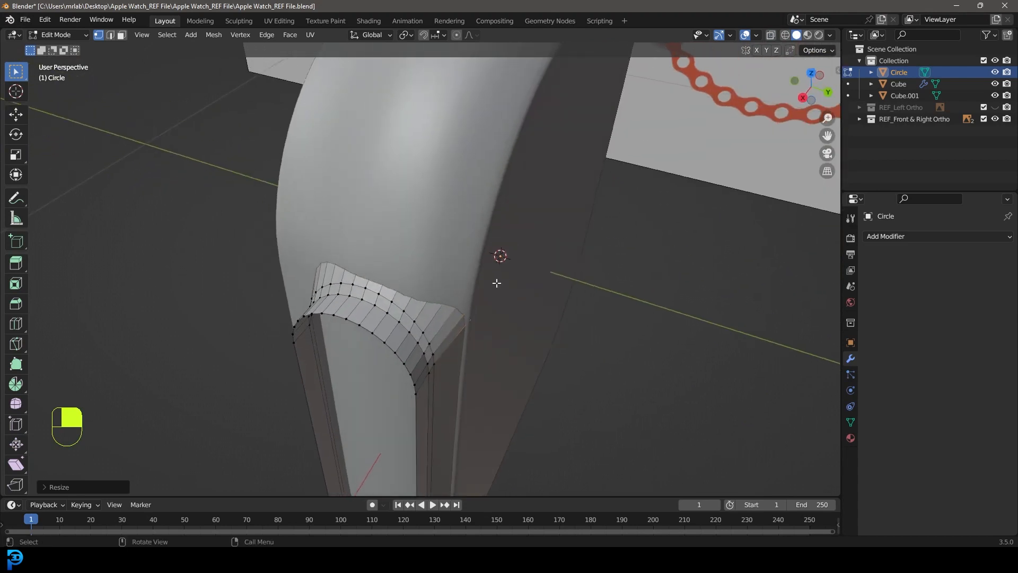
# Step: In the right wireframe view, fine-tune the embedded rim's scale against the side reference image
pyautogui.press('KP_3')
pyautogui.press('z')
pyautogui.click(382, 284)
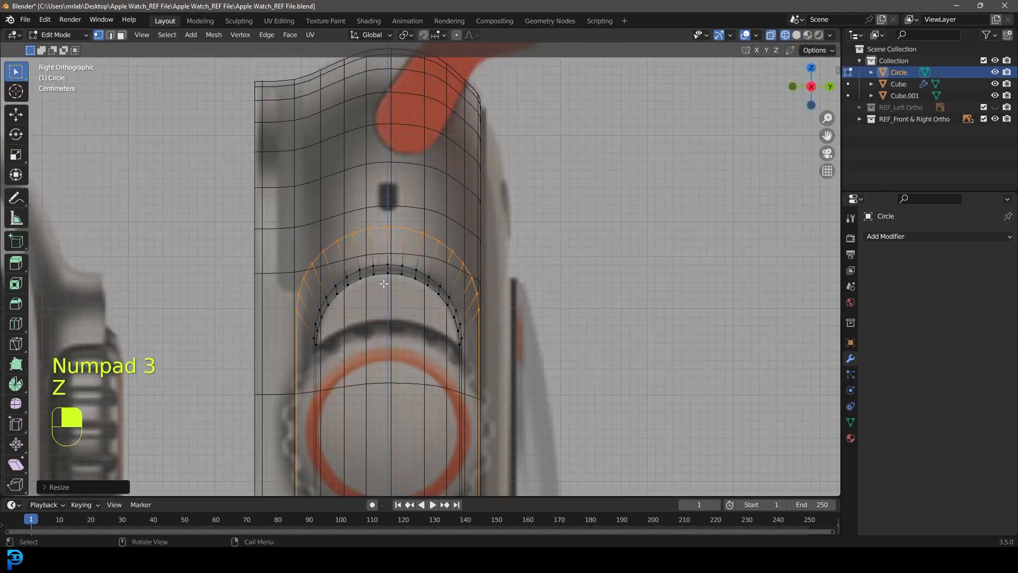
pyautogui.press('s')
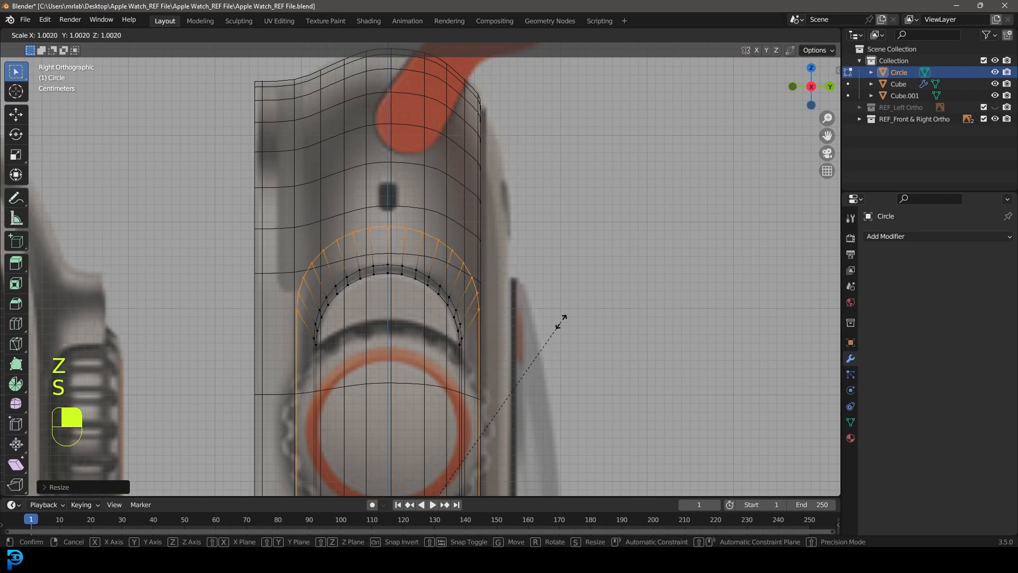
pyautogui.click(518, 328)
# Step: In the front view, add a loop cut midway along the flare between the embedded rim and the next edge loop
pyautogui.press('KP_1')
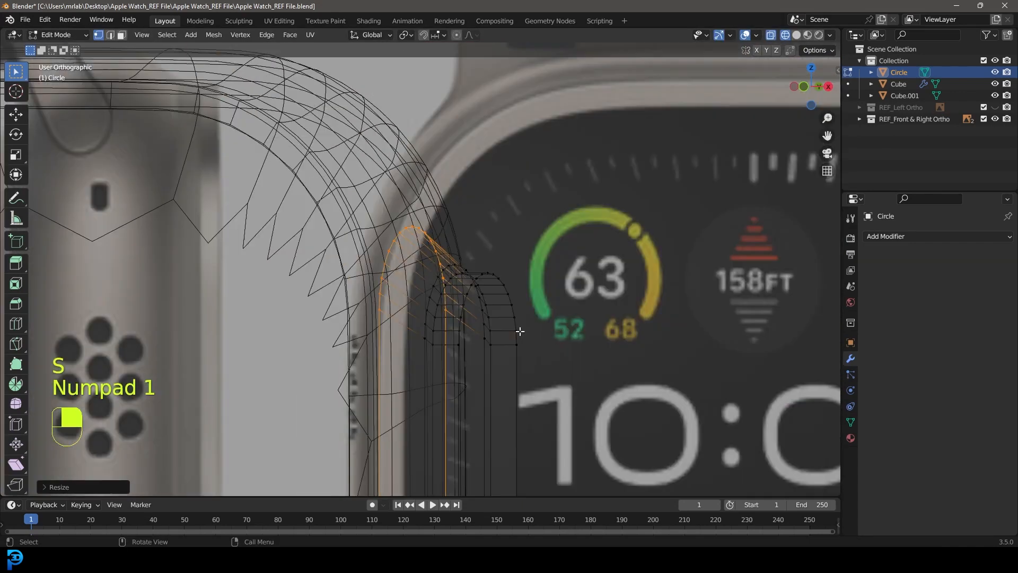
pyautogui.scroll(3, 516, 284)
pyautogui.hotkey('alt', 'a')
pyautogui.keyDown('shift'); pyautogui.moveTo(342, 275); pyautogui.dragTo(457, 283, button='middle'); pyautogui.keyUp('shift')
pyautogui.scroll(3, 384, 219)
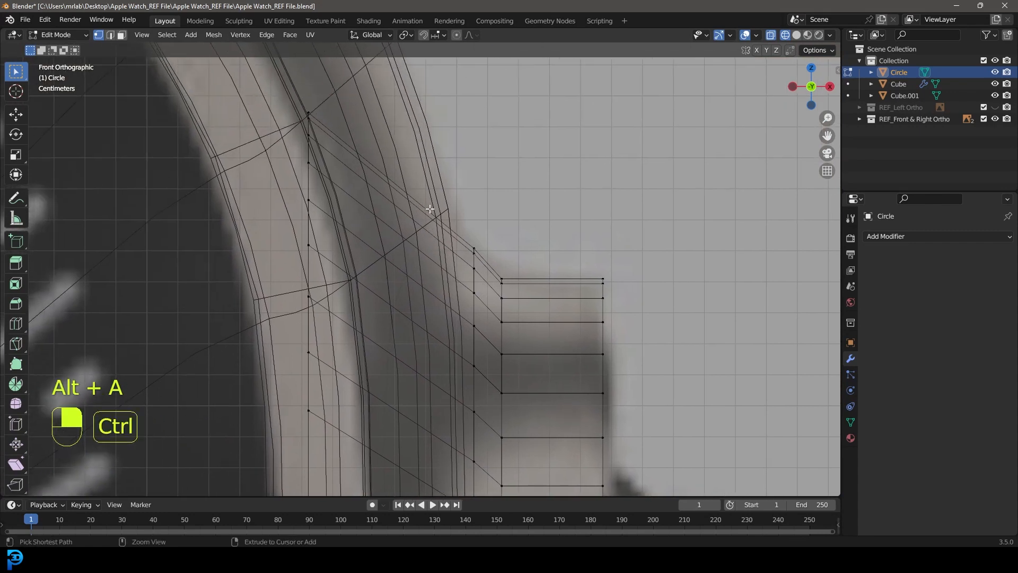
pyautogui.hotkey('ctrl', 'r')
pyautogui.click(430, 210)
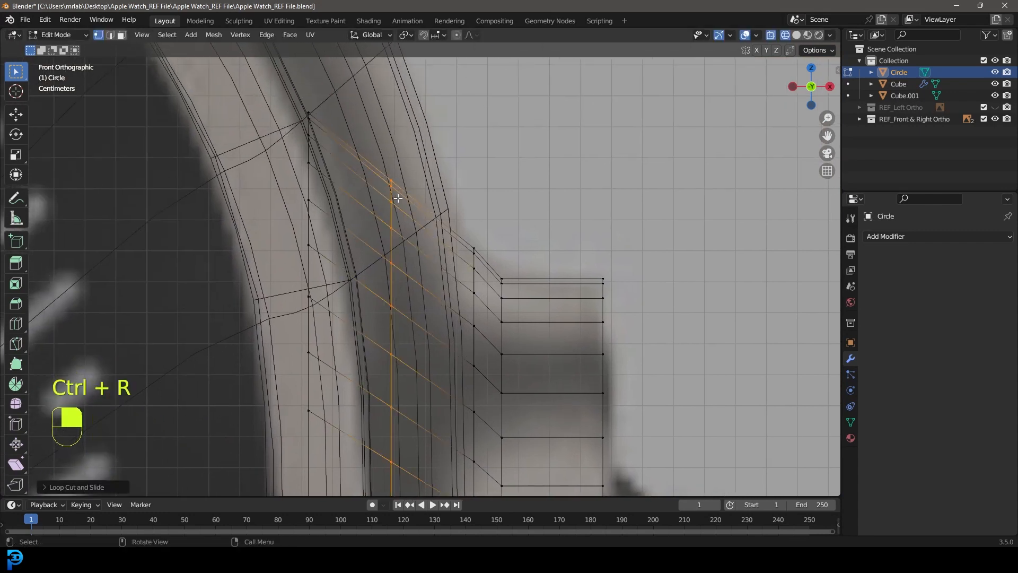
# Step: Select the edge loop where the flare bends near the guard's straight wall and scale it down slightly
pyautogui.hotkey('alt', 'a')
pyautogui.keyDown('alt'); pyautogui.keyDown('shift'); pyautogui.click(474, 278); pyautogui.keyUp('shift'); pyautogui.keyUp('alt')
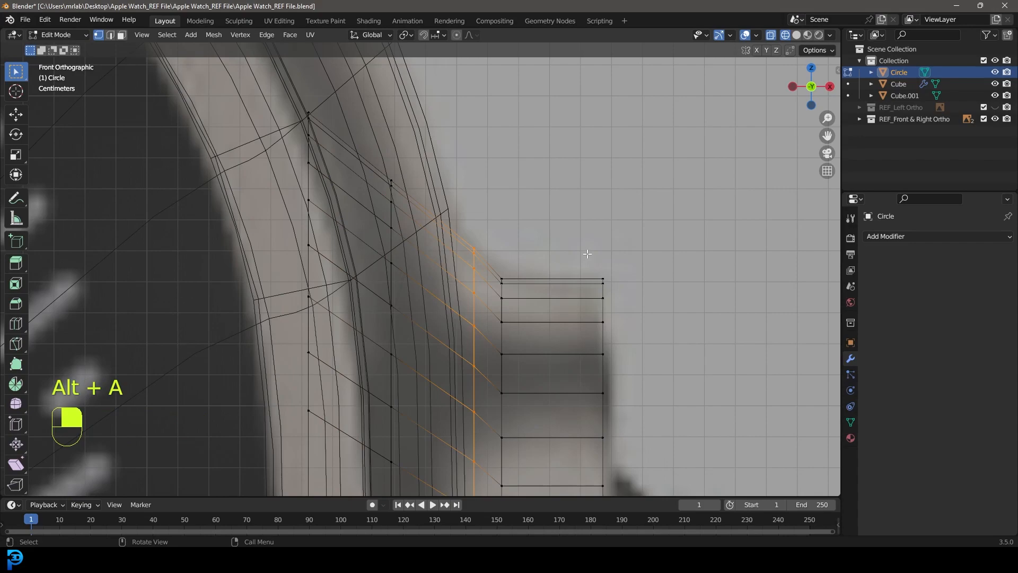
pyautogui.press('s')
pyautogui.click(561, 264)
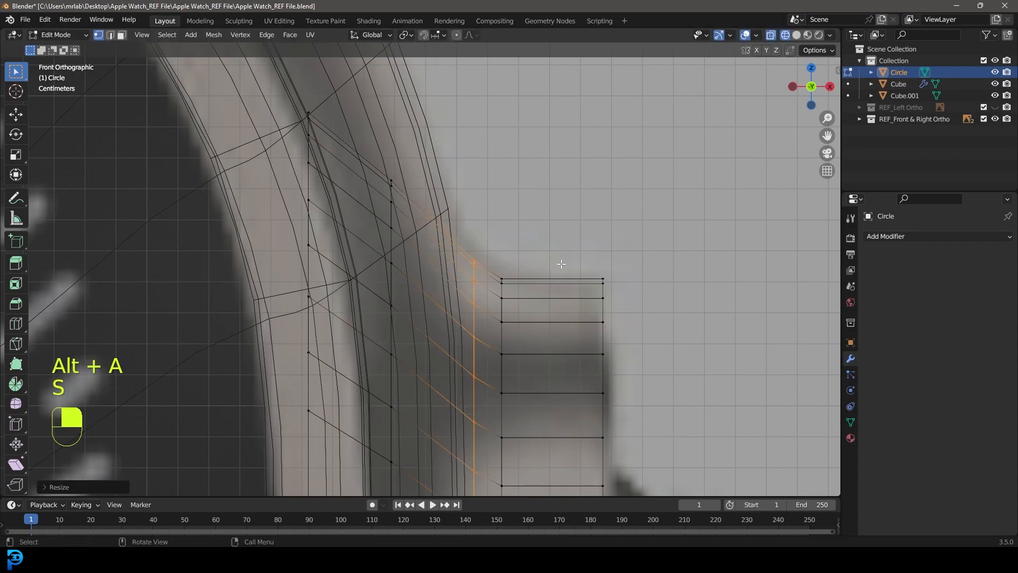
# Step: Return to solid shading and add a Subdivision Surface modifier to the crown guard
pyautogui.scroll(-6, 561, 265)
pyautogui.keyDown('shift'); pyautogui.moveTo(460, 335); pyautogui.dragTo(471, 103, button='middle'); pyautogui.keyUp('shift')
pyautogui.scroll(-3, 470, 183)
pyautogui.scroll(-2, 470, 198)
pyautogui.press('z')
pyautogui.click(541, 209)
pyautogui.moveTo(538, 209); pyautogui.dragTo(371, 223, button='middle')
pyautogui.click(894, 236)
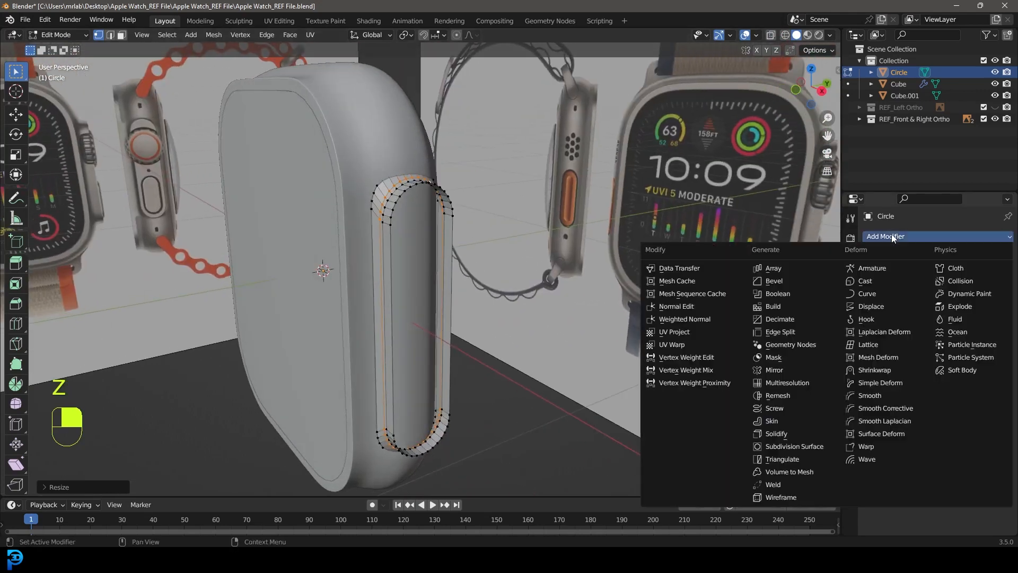
pyautogui.click(806, 449)
# Step: Add a centred loop cut across each of the crown guard's two long straight sides
pyautogui.moveTo(423, 337); pyautogui.dragTo(441, 259, button='middle')
pyautogui.scroll(2, 435, 326)
pyautogui.hotkey('alt', 'a')
pyautogui.hotkey('ctrl', 'r')
pyautogui.click(409, 245)
pyautogui.rightClick(409, 244)
pyautogui.hotkey('ctrl', 'r')
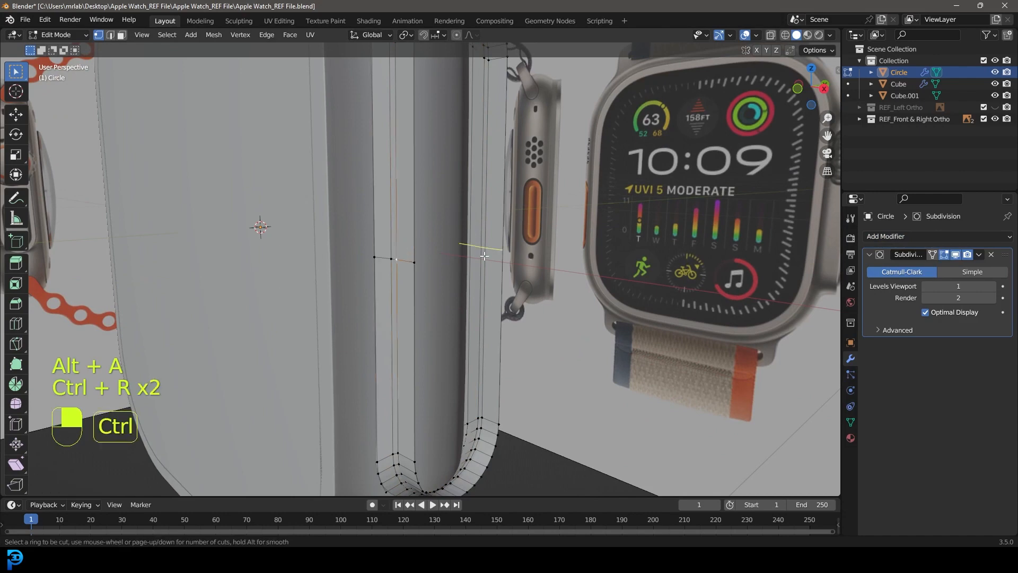
pyautogui.click(482, 252)
pyautogui.rightClick(484, 256)
# Step: Select both new cross cuts in edge mode and bevel them with 8 segments along most of the straight sides
pyautogui.moveTo(407, 270); pyautogui.dragTo(424, 273, button='middle')
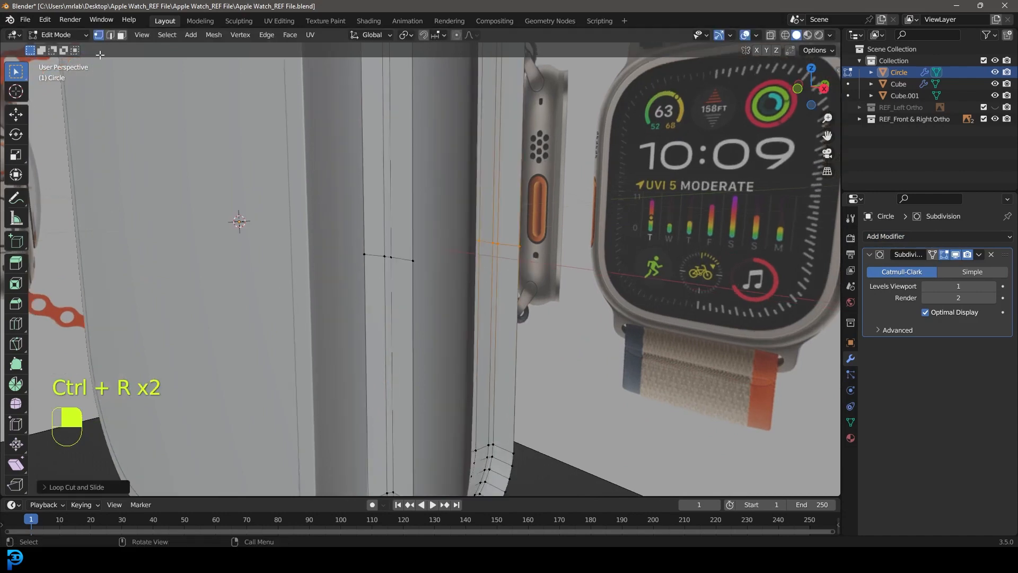
pyautogui.click(111, 37)
pyautogui.keyDown('alt'); pyautogui.keyDown('shift'); pyautogui.click(402, 258); pyautogui.keyUp('shift'); pyautogui.keyUp('alt')
pyautogui.press('z')
pyautogui.click(344, 259)
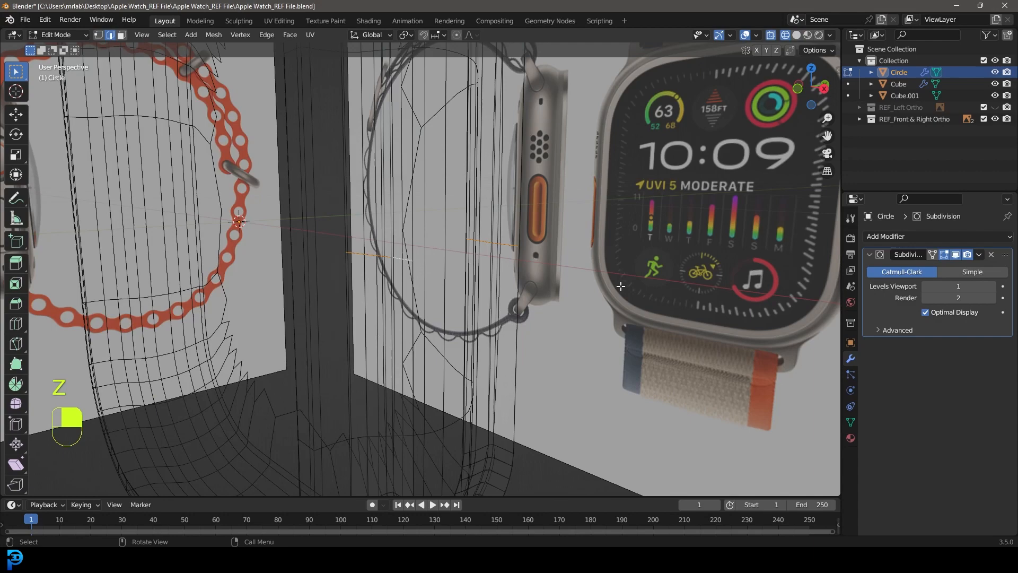
pyautogui.moveTo(422, 241)
pyautogui.mouseDown(button='middle')
pyautogui.moveTo(371, 254)
pyautogui.moveTo(503, 285)
pyautogui.mouseUp(button='middle')
pyautogui.press('z')
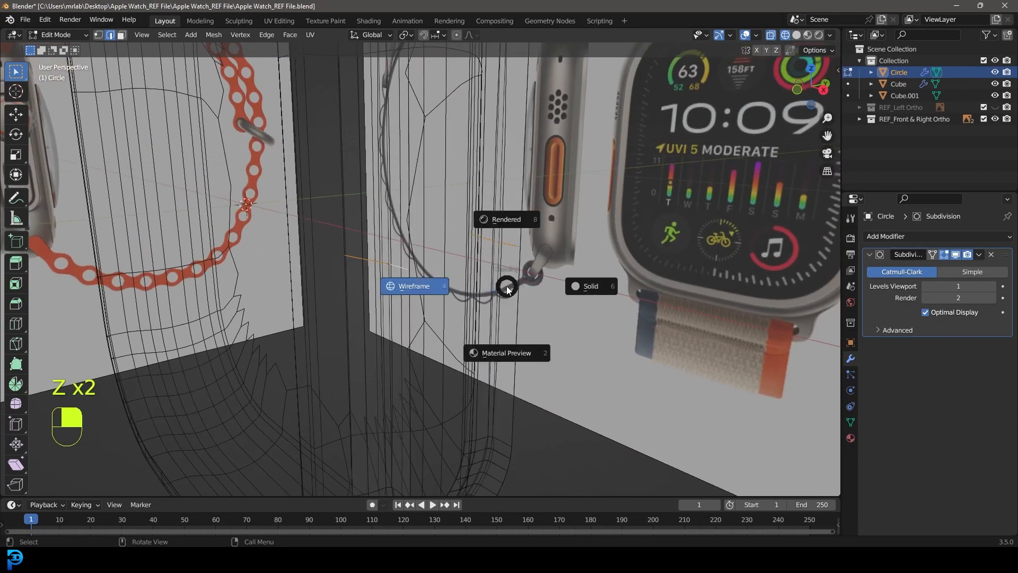
pyautogui.click(576, 295)
pyautogui.hotkey('ctrl', 'b')
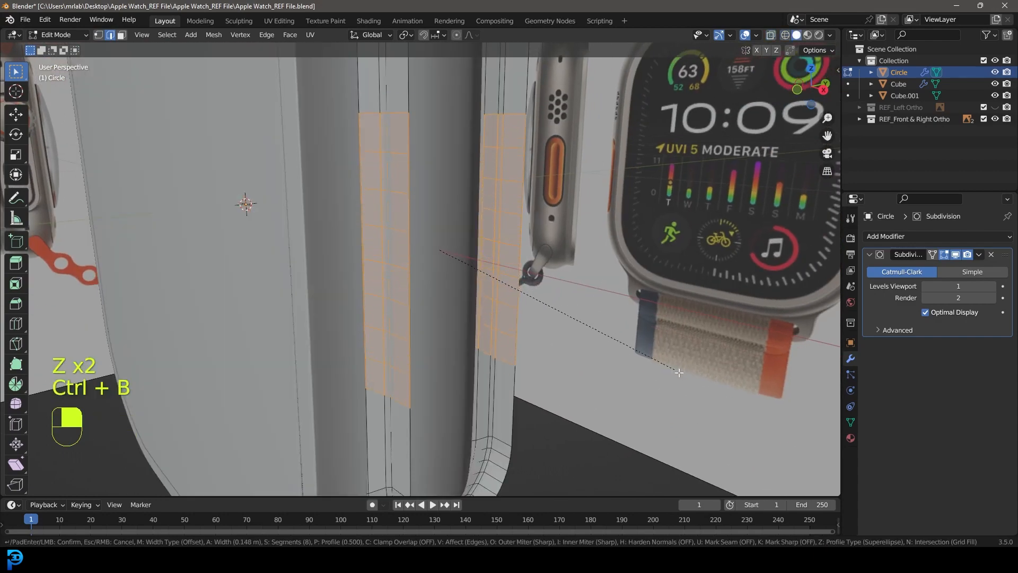
pyautogui.click(727, 430)
# Step: Select the crown guard's outer edge loop, extrude and scale it inward as a thin lip, and narrow the lip further across its width
pyautogui.scroll(-6, 584, 286)
pyautogui.moveTo(445, 236); pyautogui.dragTo(428, 258, button='middle')
pyautogui.keyDown('shift'); pyautogui.moveTo(428, 258); pyautogui.dragTo(425, 229, button='middle'); pyautogui.keyUp('shift')
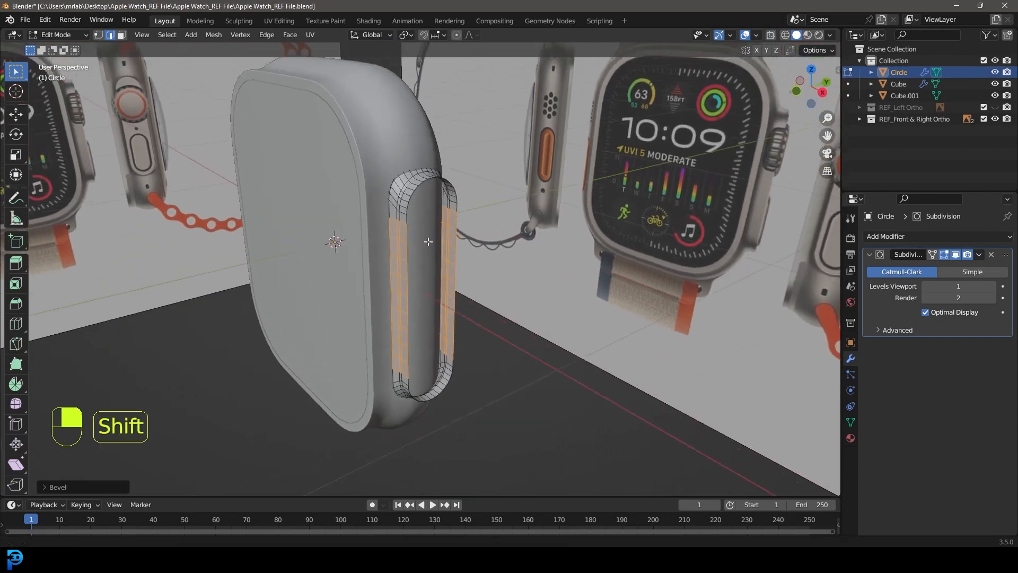
pyautogui.scroll(2, 424, 229)
pyautogui.hotkey('alt', 'a')
pyautogui.keyDown('alt'); pyautogui.keyDown('shift'); pyautogui.click(405, 212); pyautogui.keyUp('shift'); pyautogui.keyUp('alt')
pyautogui.scroll(3, 573, 249)
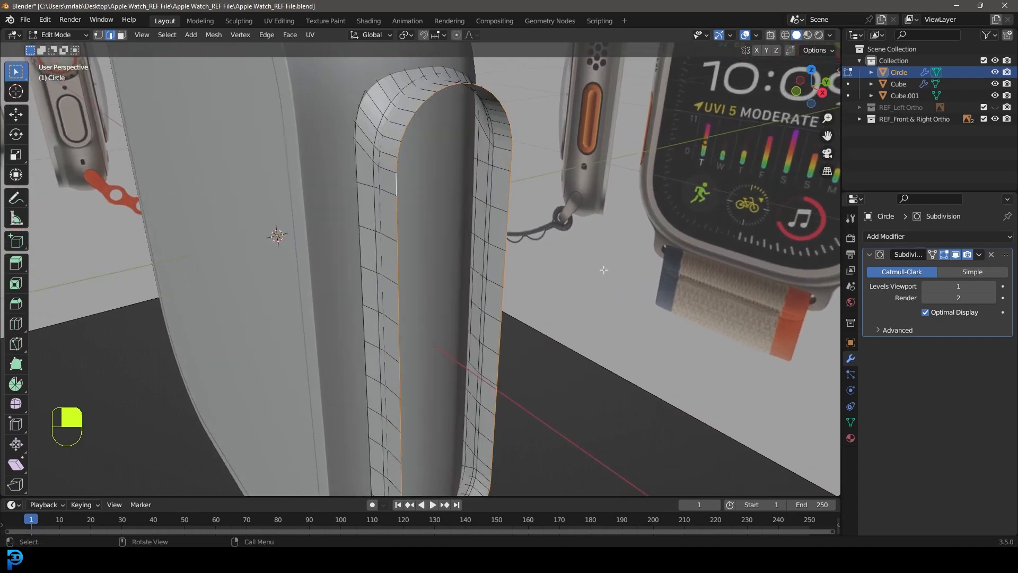
pyautogui.press('e')
pyautogui.press('s')
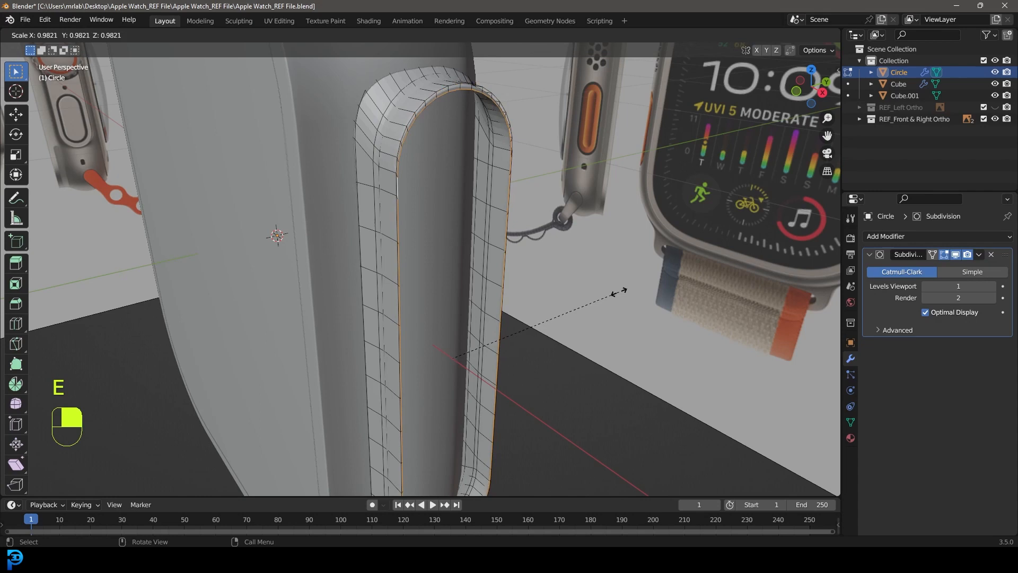
pyautogui.press('x')
pyautogui.rightClick(579, 298)
pyautogui.press('s')
pyautogui.middleClick(604, 293)
pyautogui.click(598, 293)
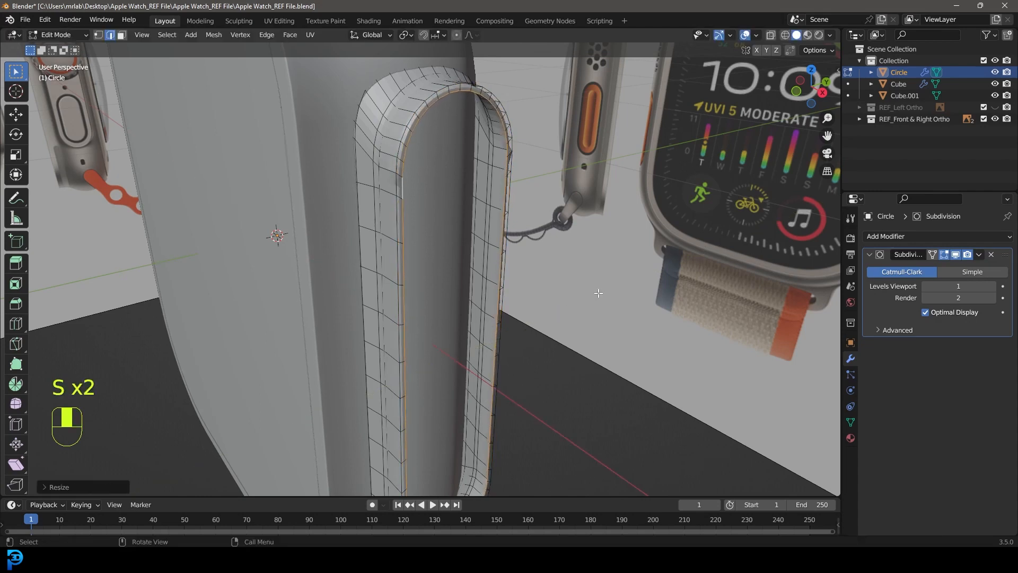
# Step: Fill the crown guard's open front with a face and inset it by about 0.022 m
pyautogui.press('f')
pyautogui.scroll(-5, 583, 293)
pyautogui.scroll(5, 578, 293)
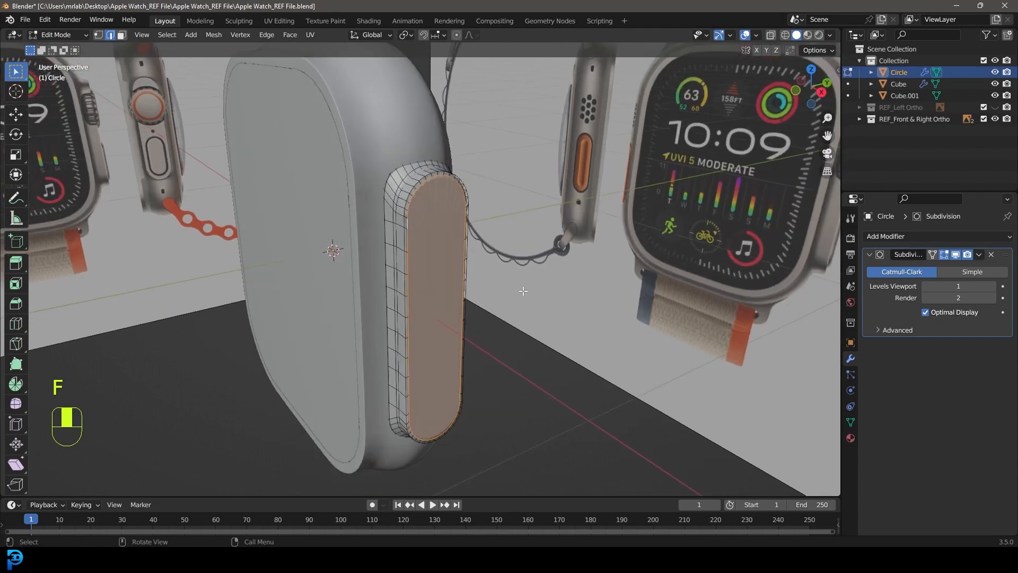
pyautogui.press('i')
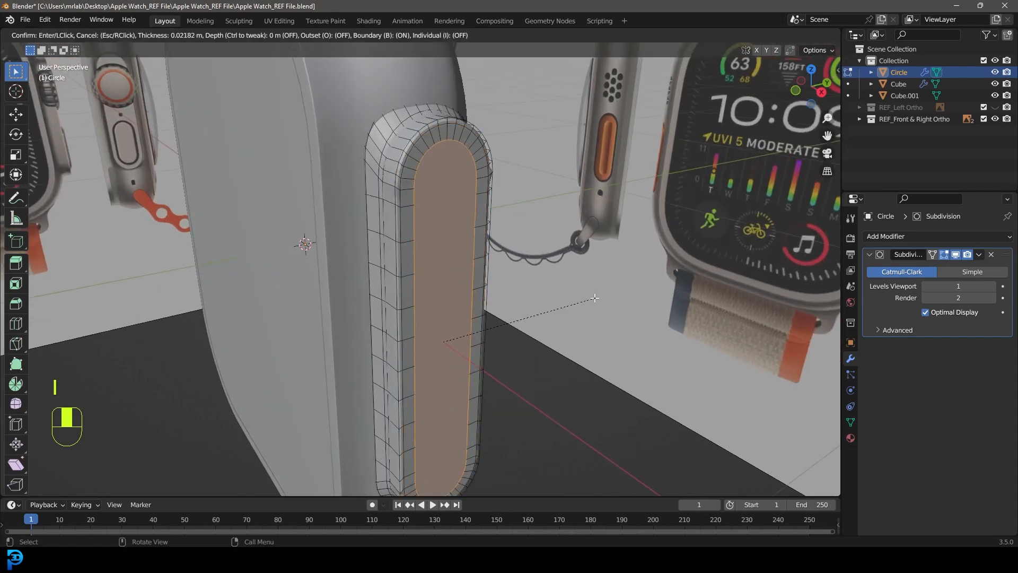
pyautogui.click(598, 297)
# Step: Select the whole crown guard mesh and recalculate its normals to the outside
pyautogui.scroll(-5, 598, 297)
pyautogui.scroll(5, 496, 257)
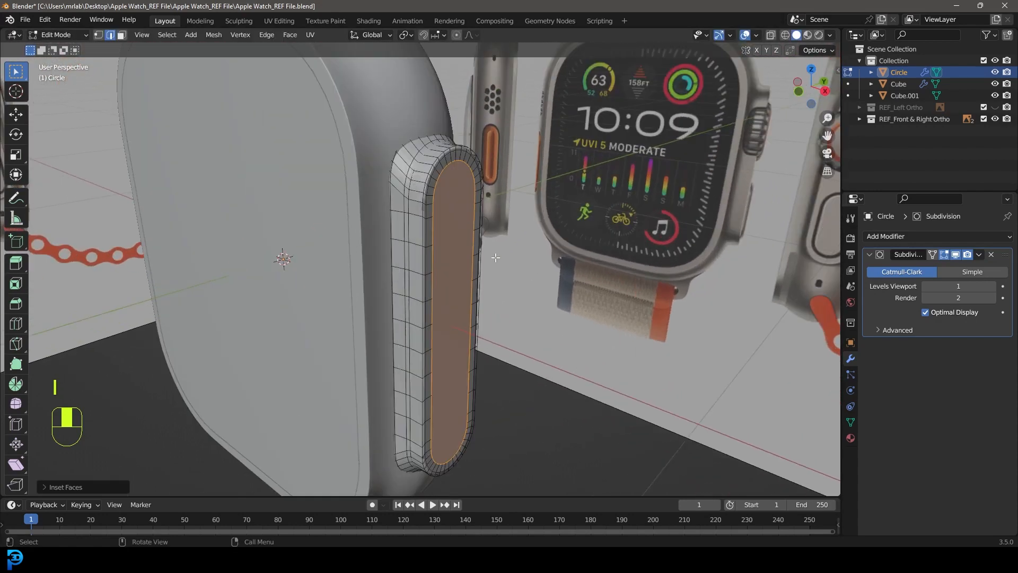
pyautogui.press('a')
pyautogui.hotkey('alt', 'n')
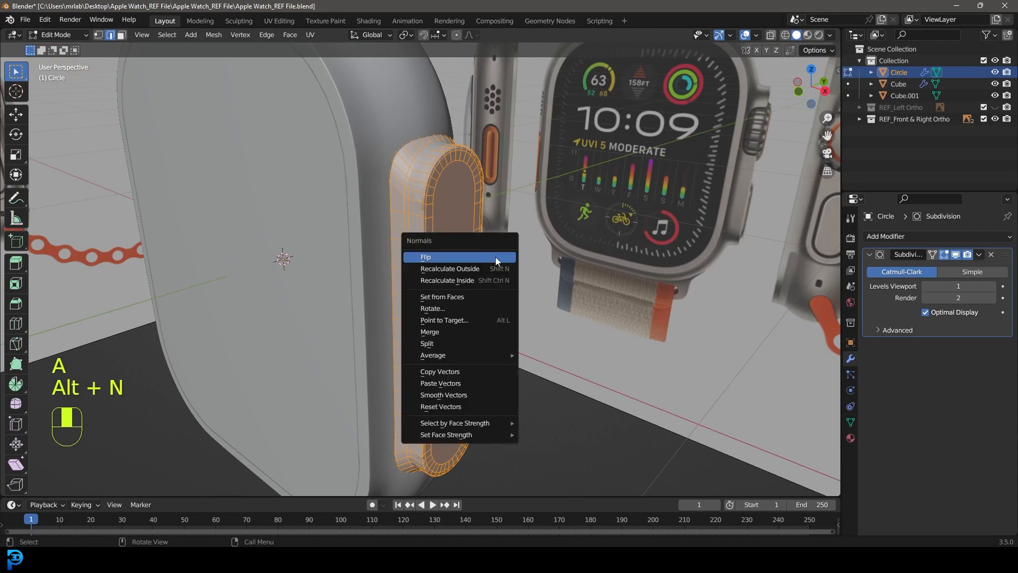
pyautogui.click(480, 269)
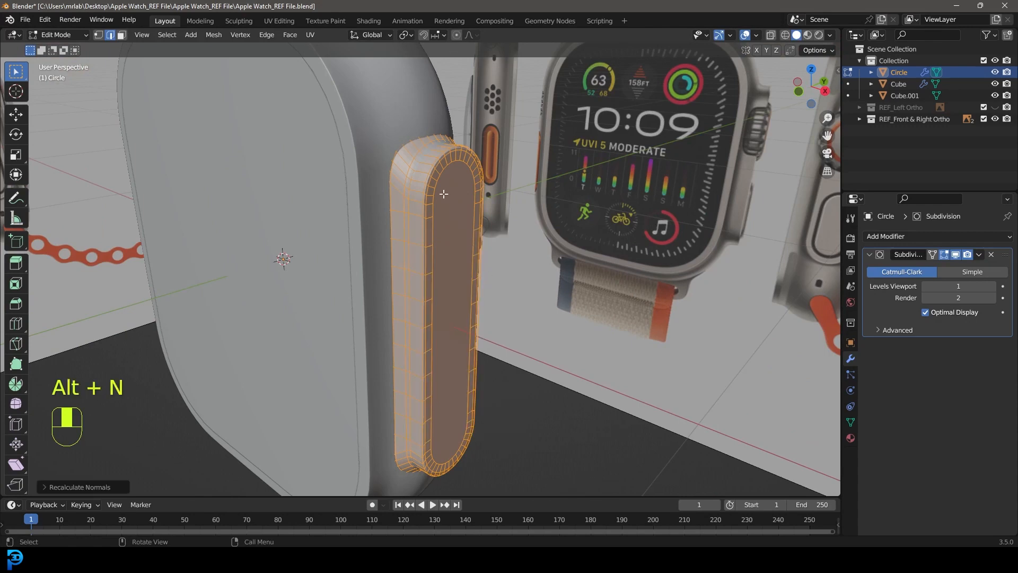
# Step: Return to object mode, shade the crown guard smooth and set its viewport subdivision level to 2
pyautogui.moveTo(525, 196); pyautogui.dragTo(460, 200, button='middle')
pyautogui.press('Tab')
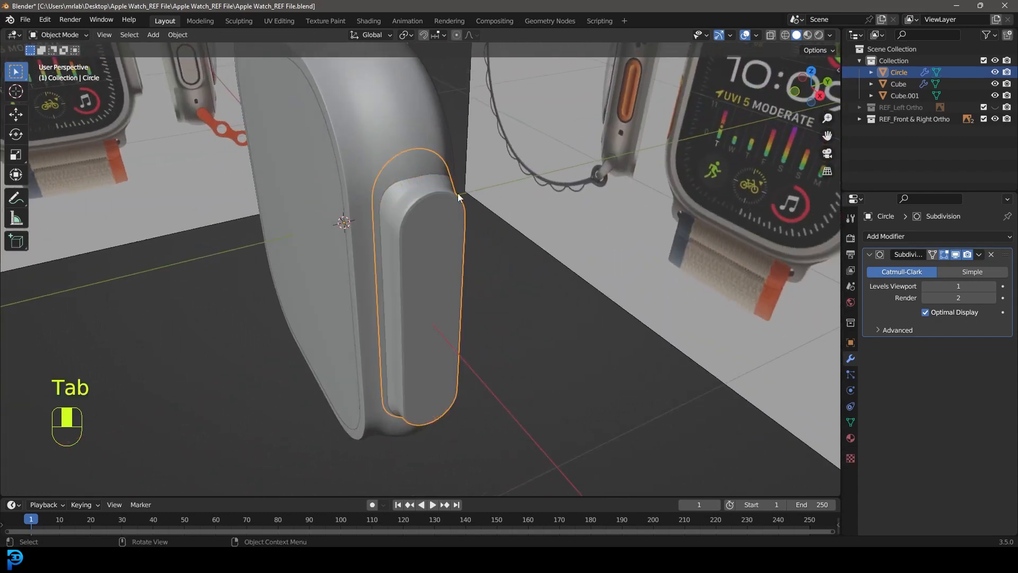
pyautogui.rightClick(447, 193)
pyautogui.click(411, 194)
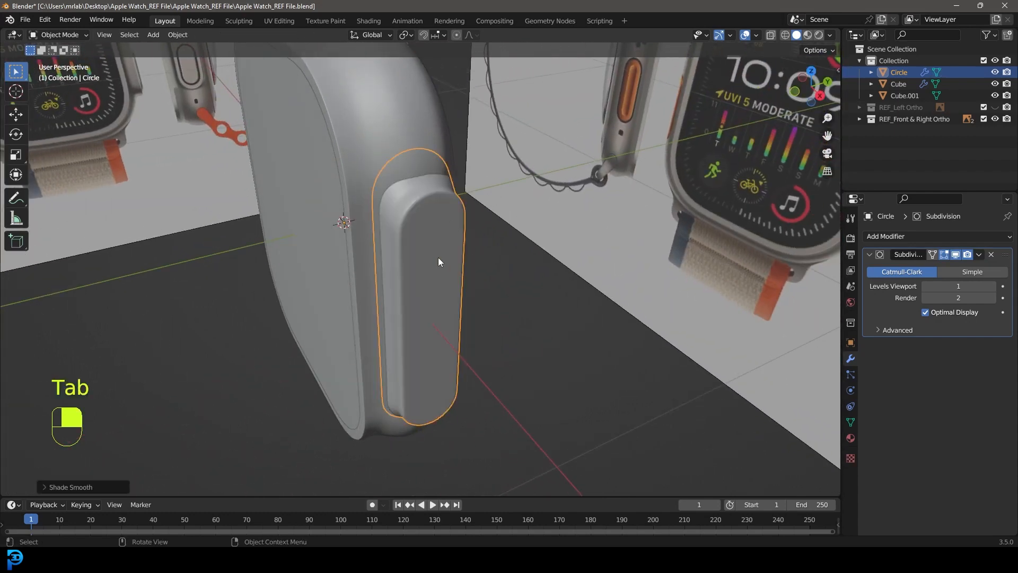
pyautogui.scroll(5, 439, 257)
pyautogui.scroll(-5, 488, 244)
pyautogui.moveTo(426, 139); pyautogui.dragTo(441, 146, button='middle')
pyautogui.scroll(1, 557, 244)
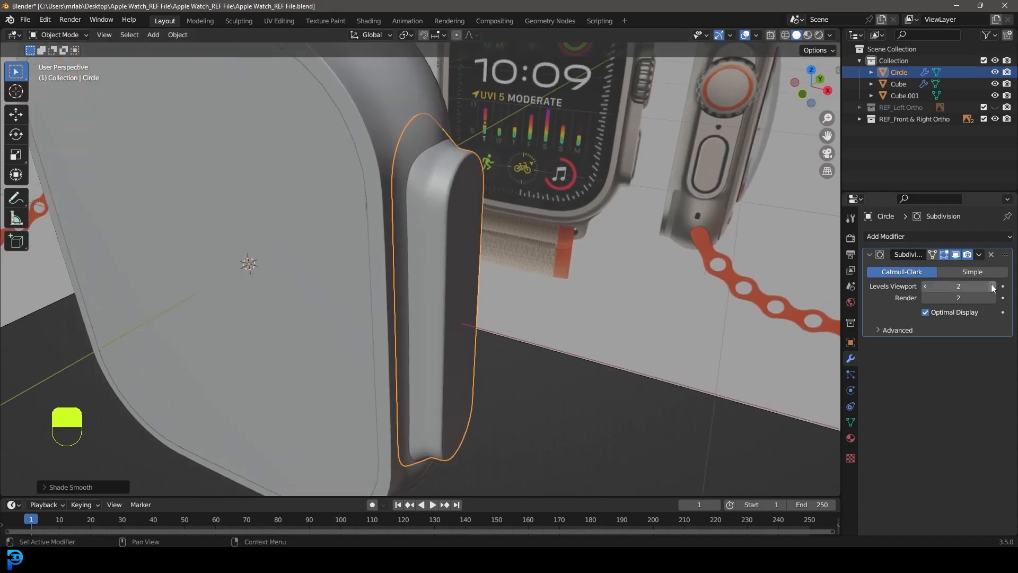
# Step: Compare the crown guard's profile with the front reference image in wireframe, and return to solid shading in perspective
pyautogui.moveTo(545, 257)
pyautogui.mouseDown(button='middle')
pyautogui.moveTo(466, 221)
pyautogui.moveTo(483, 215)
pyautogui.moveTo(463, 235)
pyautogui.moveTo(408, 233)
pyautogui.mouseUp(button='middle')
pyautogui.press('z')
pyautogui.press('z')
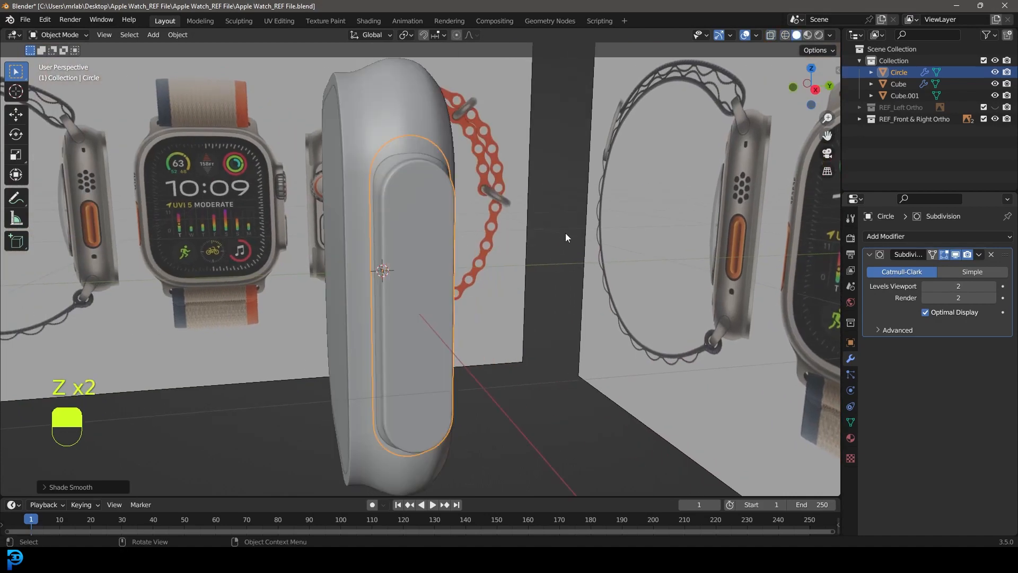
pyautogui.moveTo(567, 230)
pyautogui.mouseDown(button='middle')
pyautogui.moveTo(528, 234)
pyautogui.moveTo(577, 240)
pyautogui.mouseUp(button='middle')
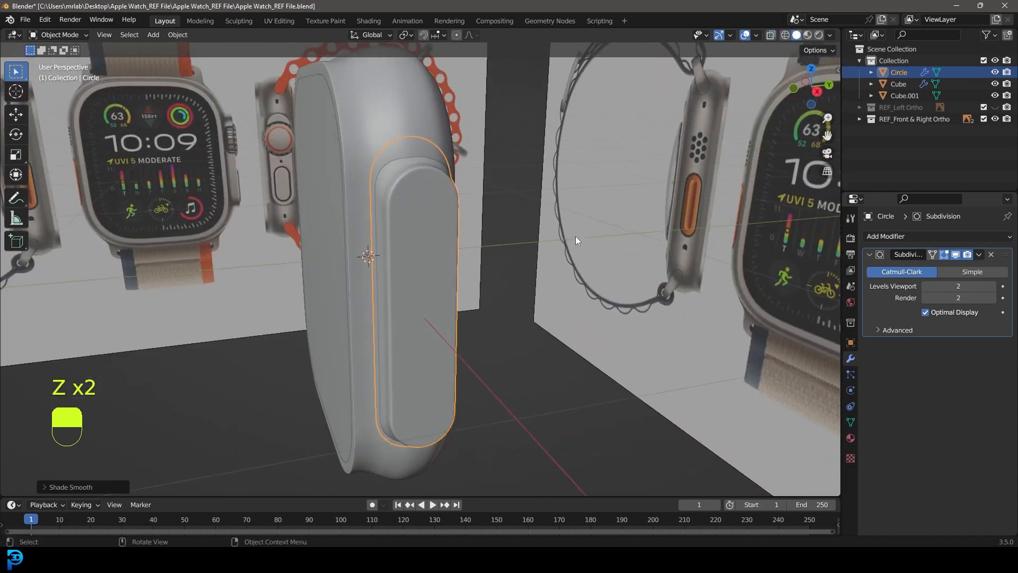
pyautogui.press('KP_1')
pyautogui.press('z')
pyautogui.click(501, 236)
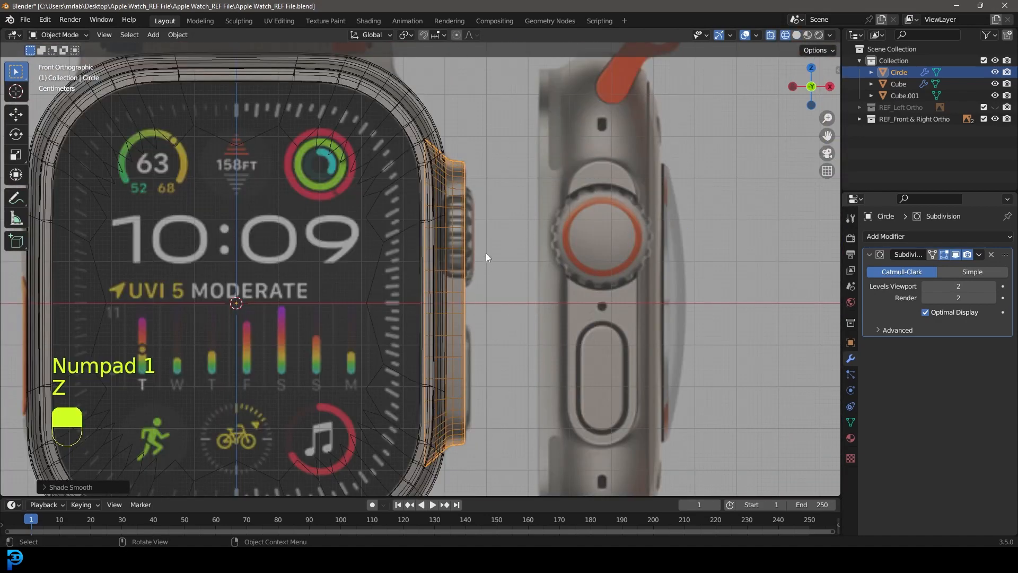
pyautogui.press('z')
pyautogui.click(552, 241)
pyautogui.moveTo(632, 209)
pyautogui.mouseDown(button='middle')
pyautogui.moveTo(518, 227)
pyautogui.moveTo(528, 239)
pyautogui.mouseUp(button='middle')
# Step: Apply the Subdivision modifiers on the crown guard and on the watch case
pyautogui.click(980, 255)
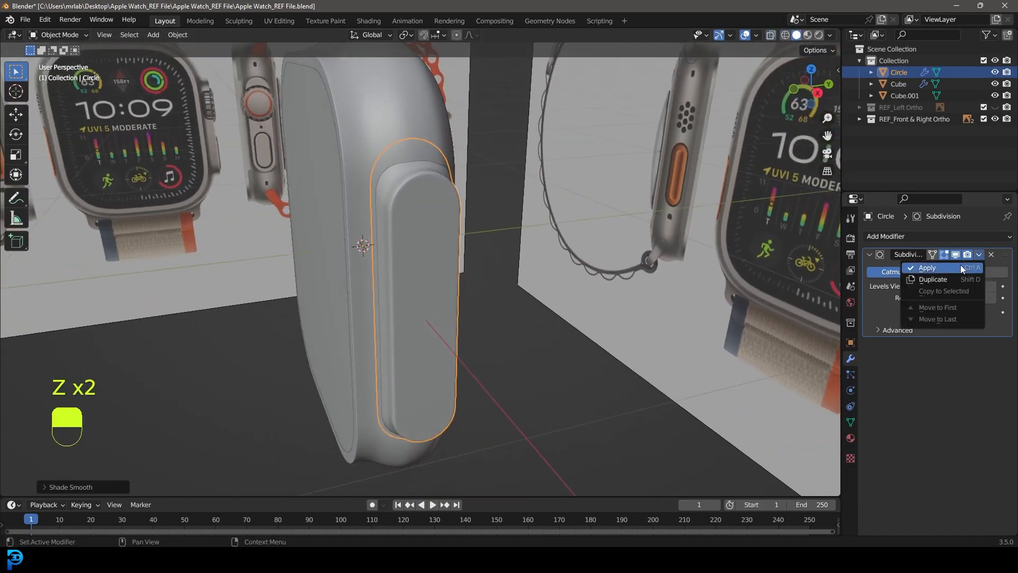
pyautogui.click(960, 268)
pyautogui.scroll(-4, 418, 215)
pyautogui.moveTo(417, 216); pyautogui.dragTo(467, 207, button='middle')
pyautogui.keyDown('shift'); pyautogui.moveTo(466, 207); pyautogui.dragTo(475, 235, button='middle'); pyautogui.keyUp('shift')
pyautogui.scroll(4, 469, 202)
pyautogui.click(475, 158)
pyautogui.moveTo(469, 161); pyautogui.dragTo(449, 151, button='middle')
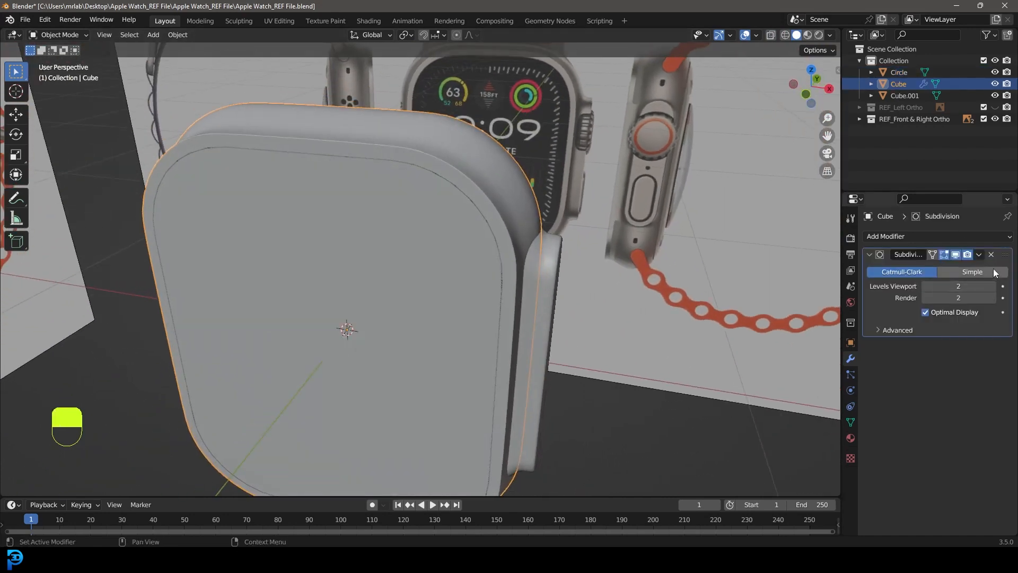
pyautogui.click(980, 255)
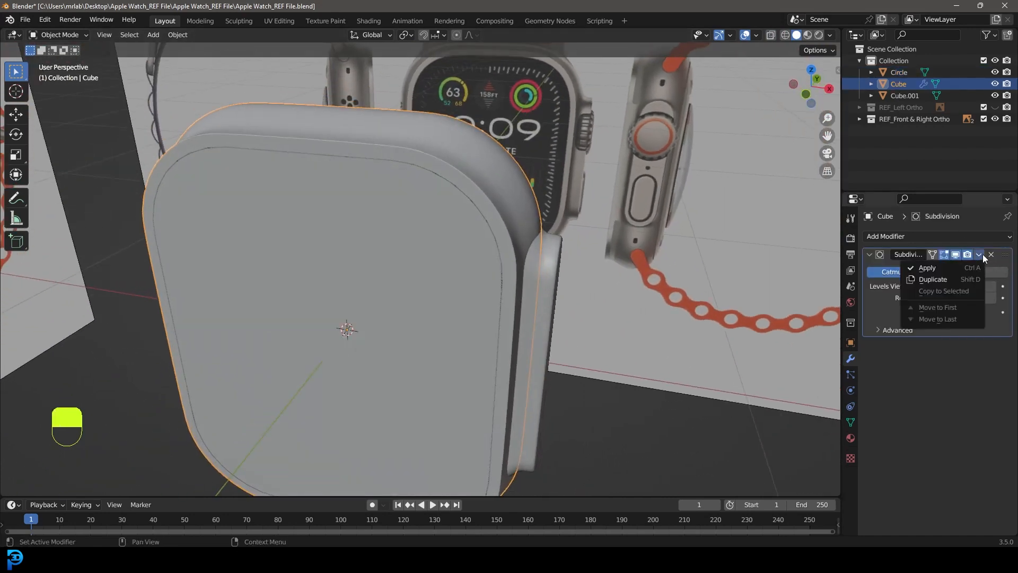
pyautogui.click(946, 266)
# Step: Select the crown guard and the watch case, and join them into one object with the case as the active object
pyautogui.moveTo(584, 249); pyautogui.dragTo(555, 263, button='middle')
pyautogui.scroll(2, 527, 267)
pyautogui.hotkey('alt', 'a')
pyautogui.click(527, 268)
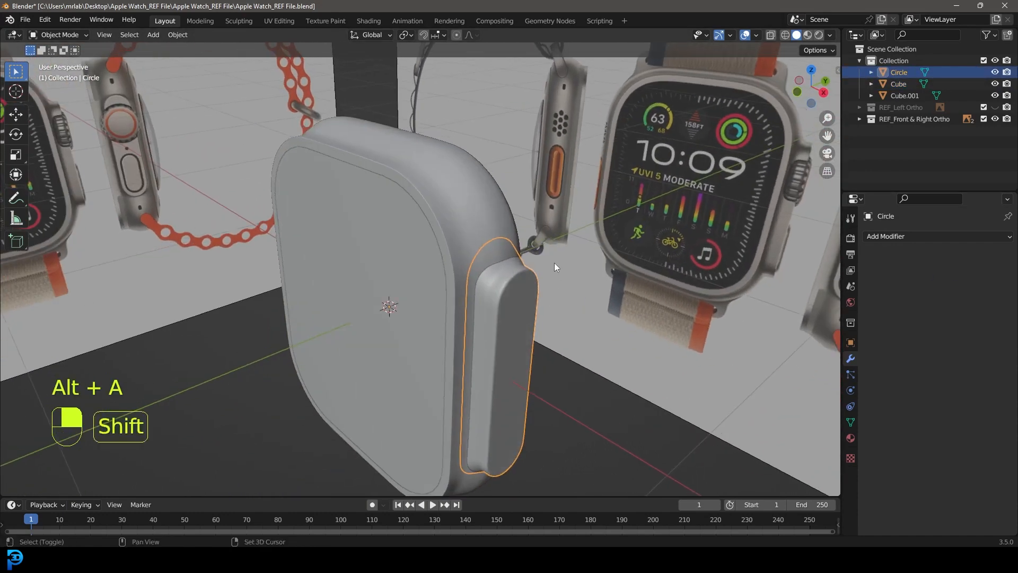
pyautogui.keyDown('shift'); pyautogui.click(479, 202); pyautogui.keyUp('shift')
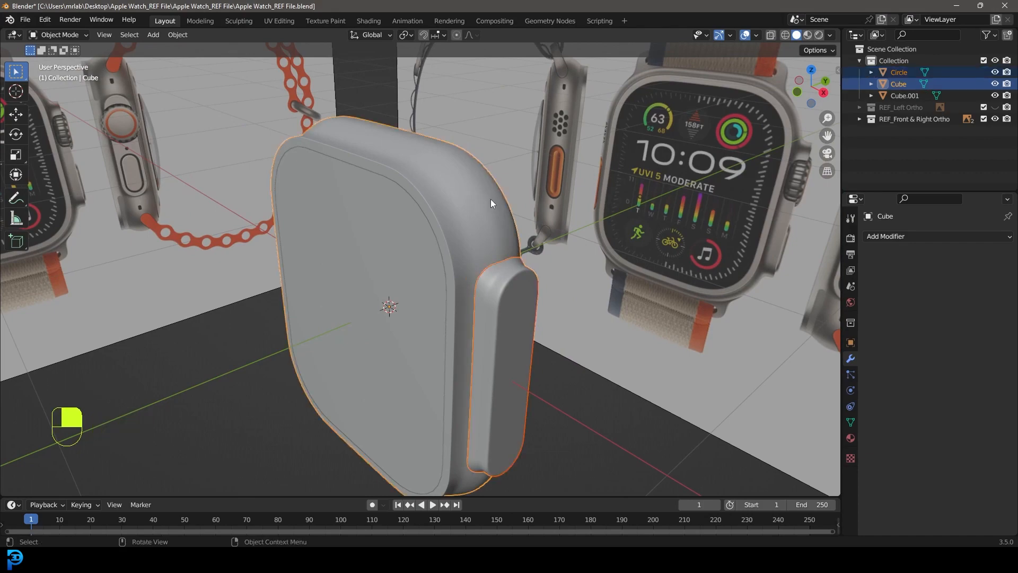
pyautogui.hotkey('ctrl', 'j')
# Step: In vertex edit mode, select the crown guard front's centre vertex, grow the selection five times and delete those vertices
pyautogui.moveTo(491, 199); pyautogui.dragTo(588, 251, button='middle')
pyautogui.press('Tab')
pyautogui.hotkey('alt', 'a')
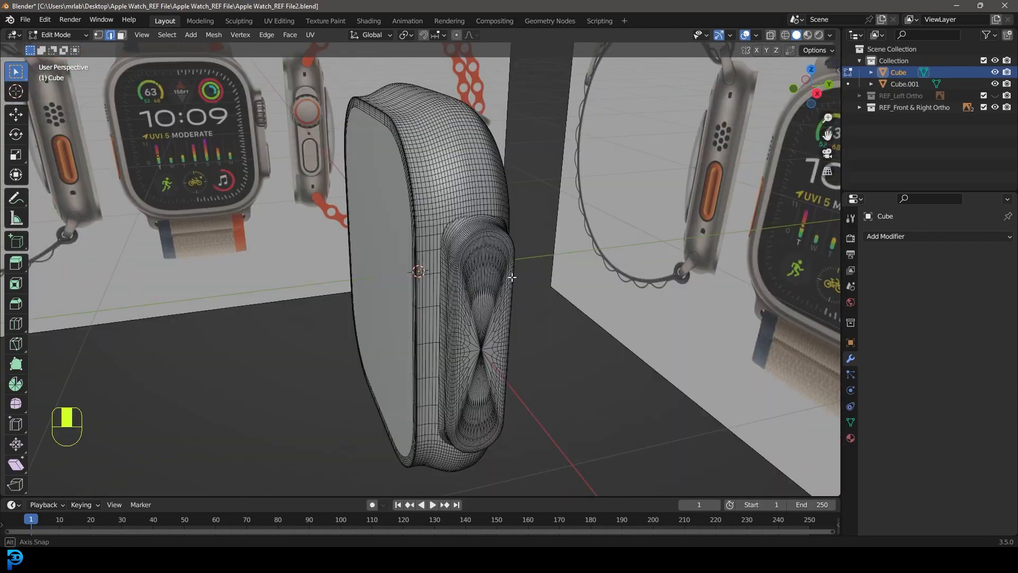
pyautogui.moveTo(466, 297); pyautogui.dragTo(489, 325, button='middle')
pyautogui.scroll(3, 489, 325)
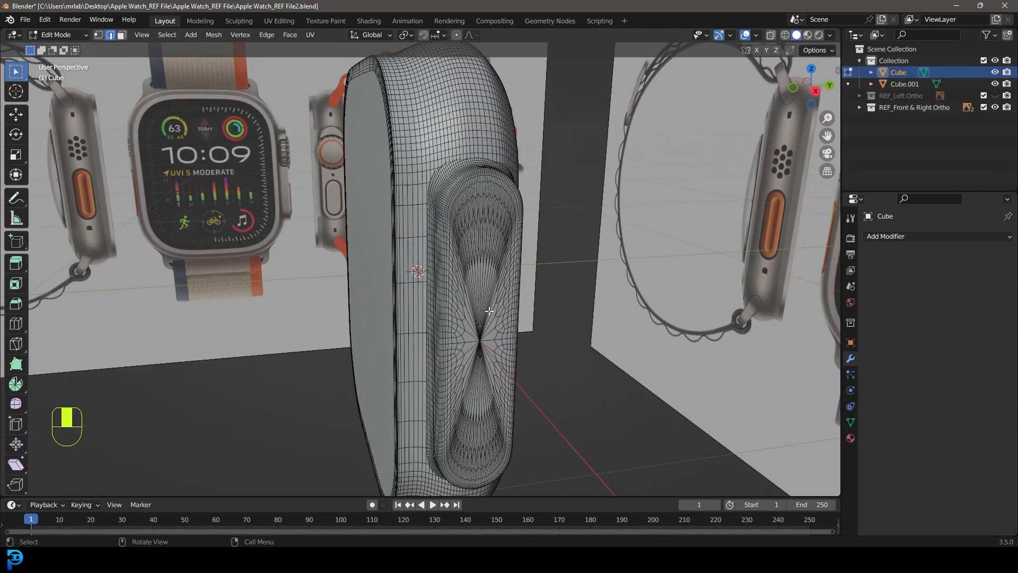
pyautogui.click(102, 35)
pyautogui.keyDown('shift'); pyautogui.moveTo(492, 366); pyautogui.dragTo(471, 242, button='middle'); pyautogui.keyUp('shift')
pyautogui.scroll(4, 513, 172)
pyautogui.moveTo(471, 173); pyautogui.dragTo(459, 240, button='middle')
pyautogui.click(452, 205)
pyautogui.scroll(-3, 452, 206)
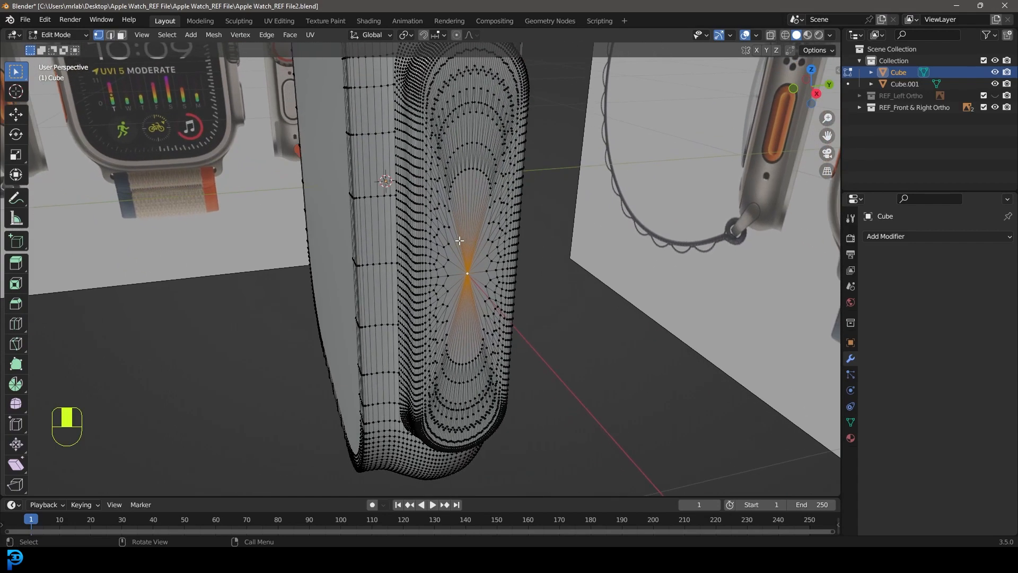
pyautogui.press('ctrl+KP_Add')
pyautogui.press('ctrl+KP_Add')
pyautogui.press('ctrl+KP_Add')
pyautogui.press('ctrl+KP_Add')
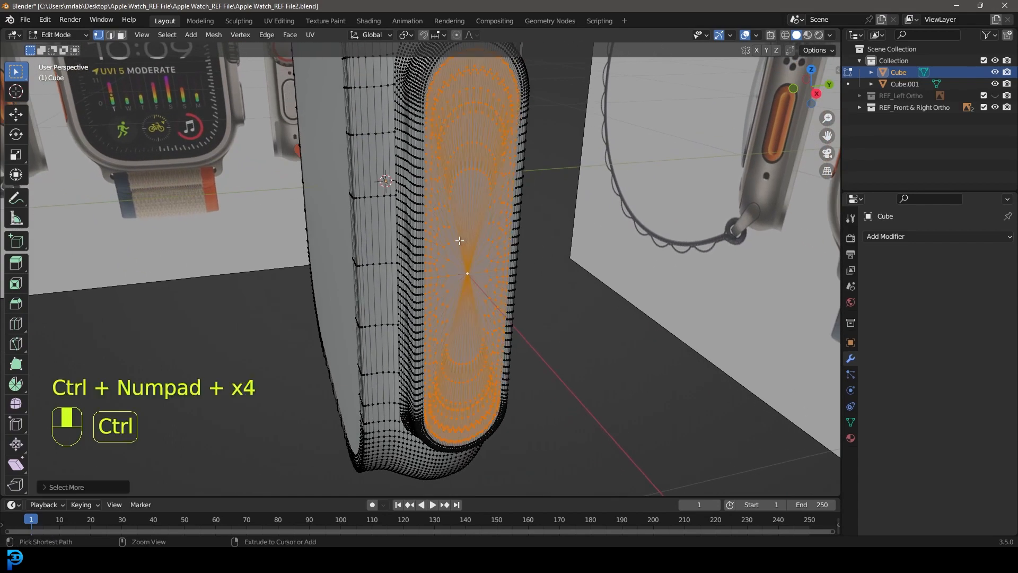
pyautogui.press('ctrl+KP_Add')
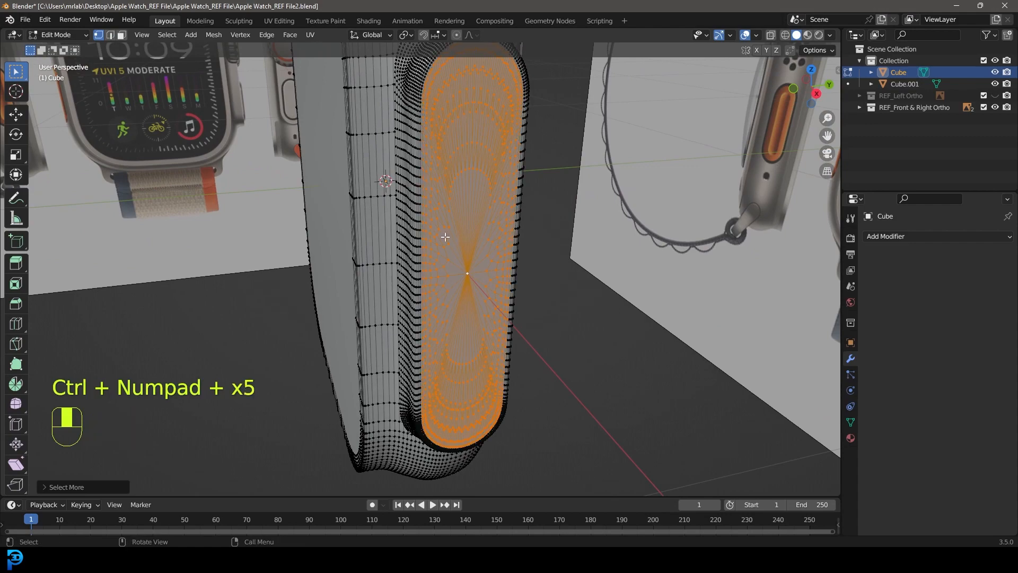
pyautogui.moveTo(455, 239); pyautogui.dragTo(451, 268, button='middle')
pyautogui.scroll(-6, 442, 194)
pyautogui.scroll(10, 445, 194)
pyautogui.scroll(-5, 431, 168)
pyautogui.moveTo(413, 182); pyautogui.dragTo(425, 170, button='middle')
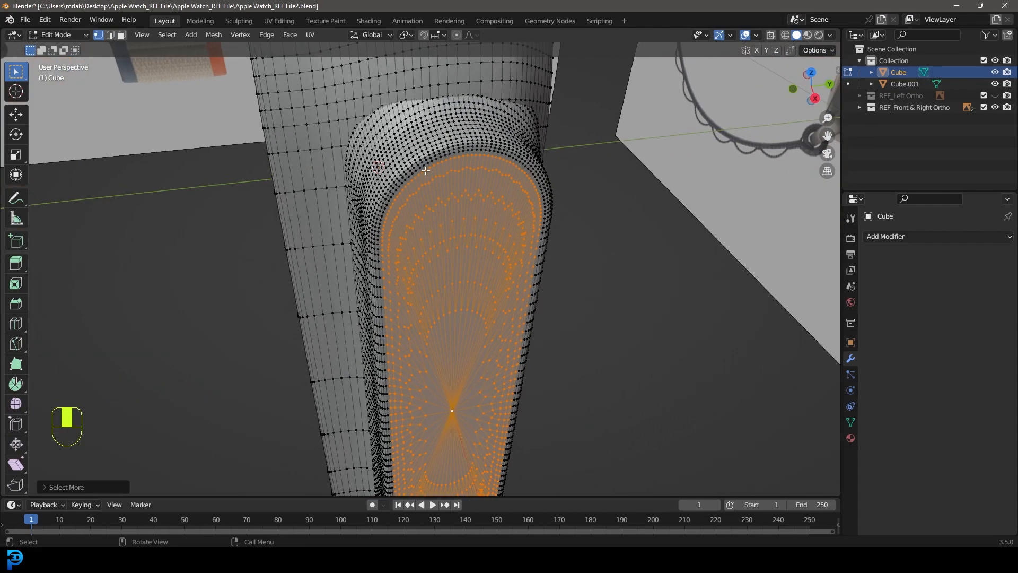
pyautogui.scroll(2, 425, 170)
pyautogui.press('x')
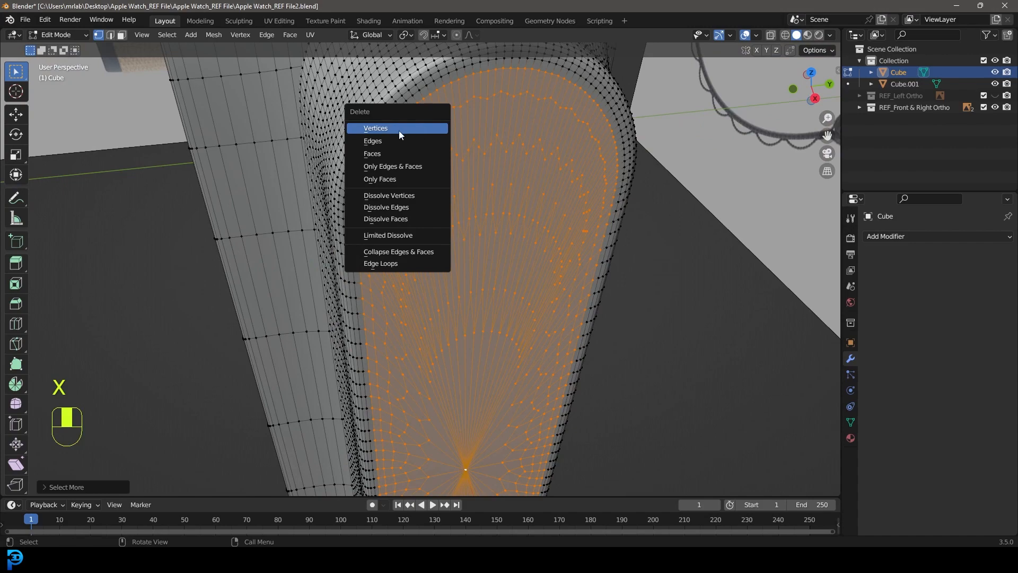
pyautogui.click(399, 129)
# Step: Select the edge loop around the crown guard's open front and close it with Grid Fill
pyautogui.keyDown('alt'); pyautogui.keyDown('shift'); pyautogui.click(444, 75); pyautogui.keyUp('shift'); pyautogui.keyUp('alt')
pyautogui.moveTo(444, 74); pyautogui.dragTo(425, 161, button='middle')
pyautogui.scroll(3, 439, 96)
pyautogui.scroll(2, 433, 264)
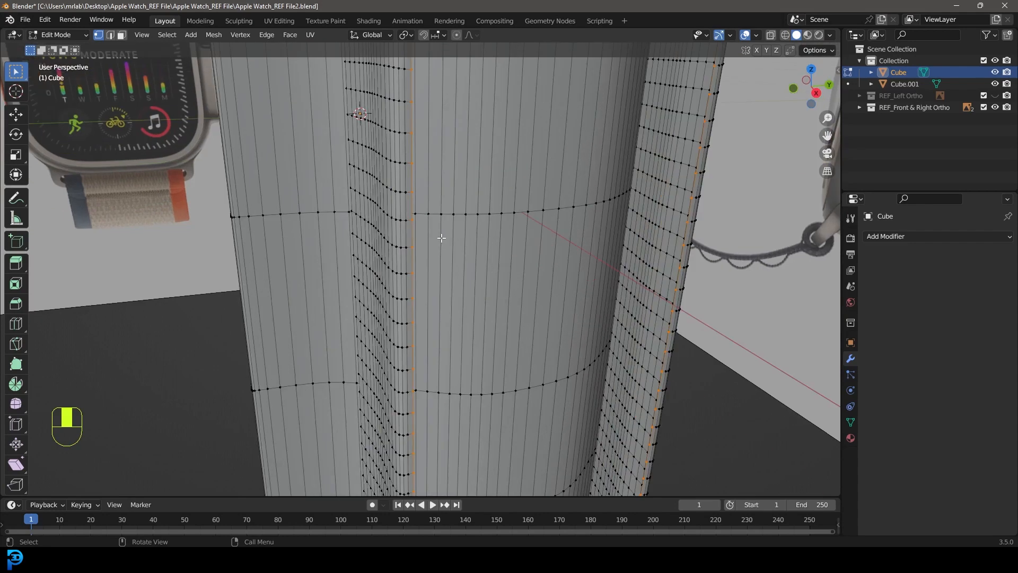
pyautogui.moveTo(499, 199); pyautogui.dragTo(497, 202, button='middle')
pyautogui.hotkey('ctrl', 'f')
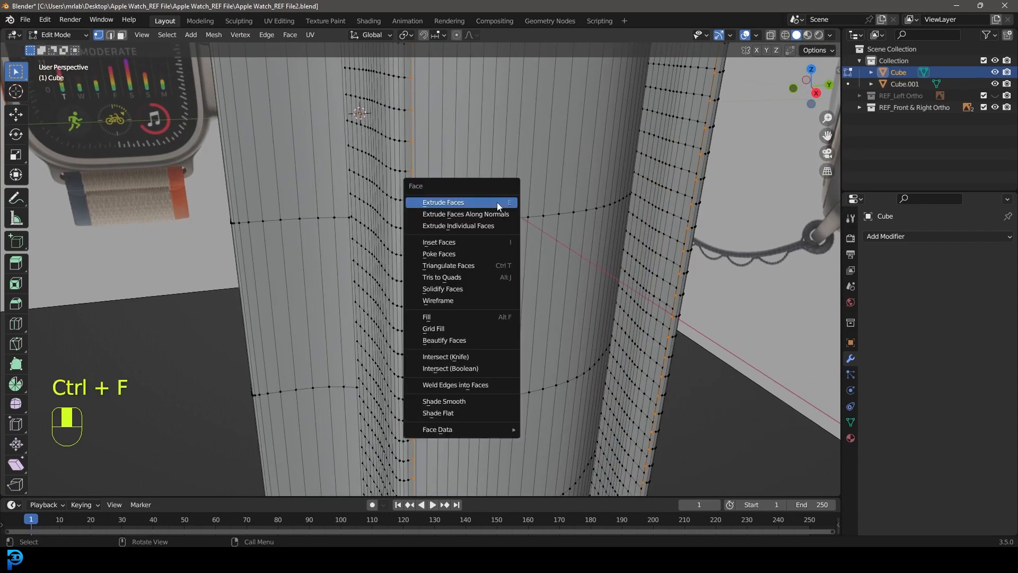
pyautogui.click(440, 329)
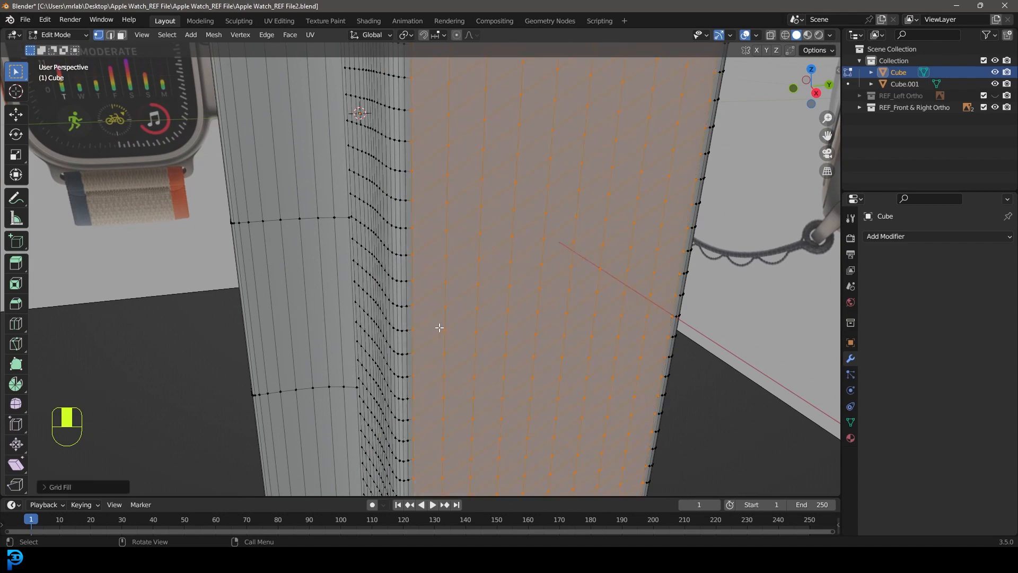
# Step: Set the crown guard's grid fill to a span of 98 and an offset of -3 for even quads
pyautogui.click(45, 488)
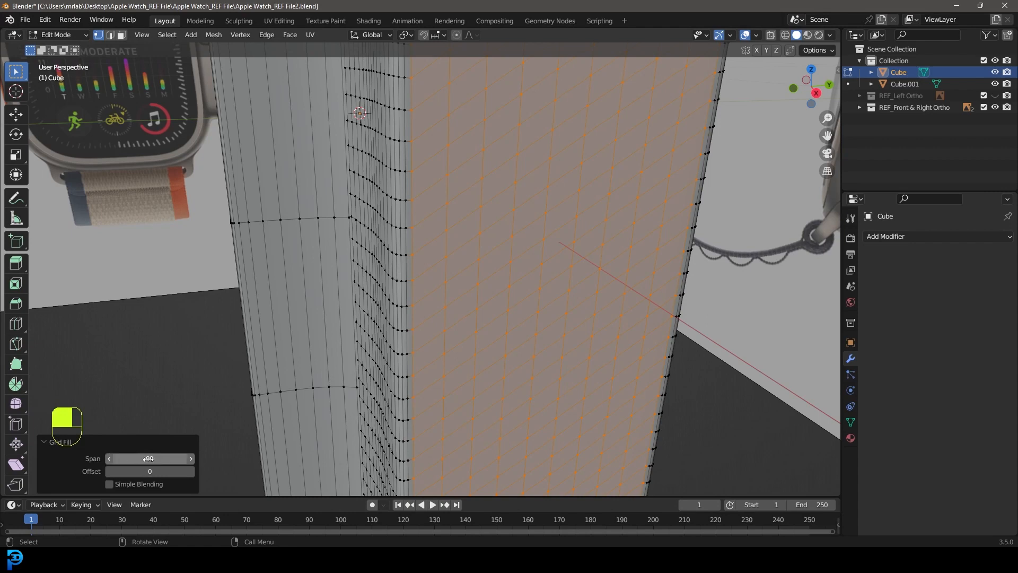
pyautogui.scroll(-6, 291, 377)
pyautogui.click(192, 471)
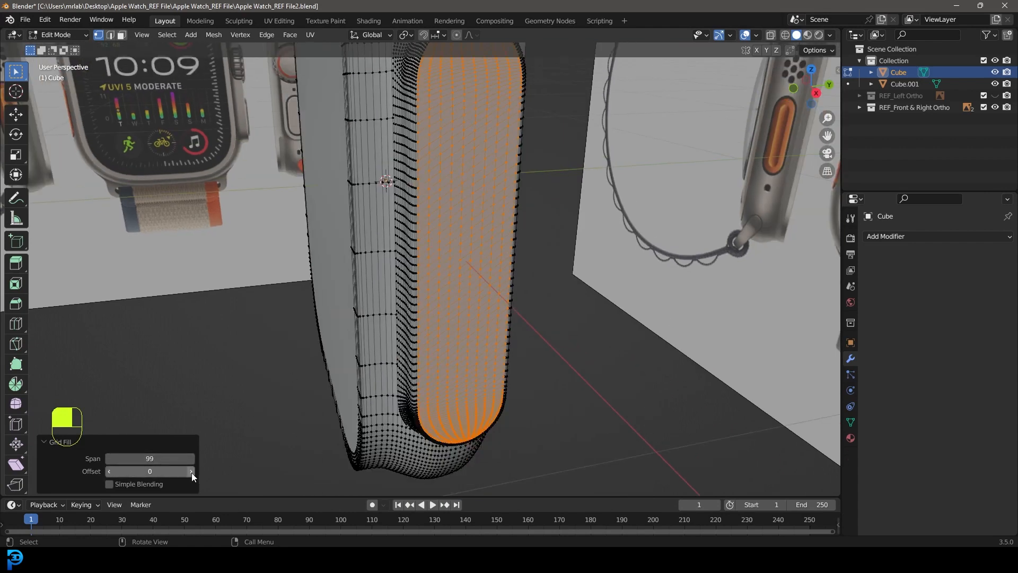
pyautogui.click(192, 471)
pyautogui.click(192, 471)
pyautogui.click(191, 459)
pyautogui.moveTo(153, 458); pyautogui.dragTo(142, 458)
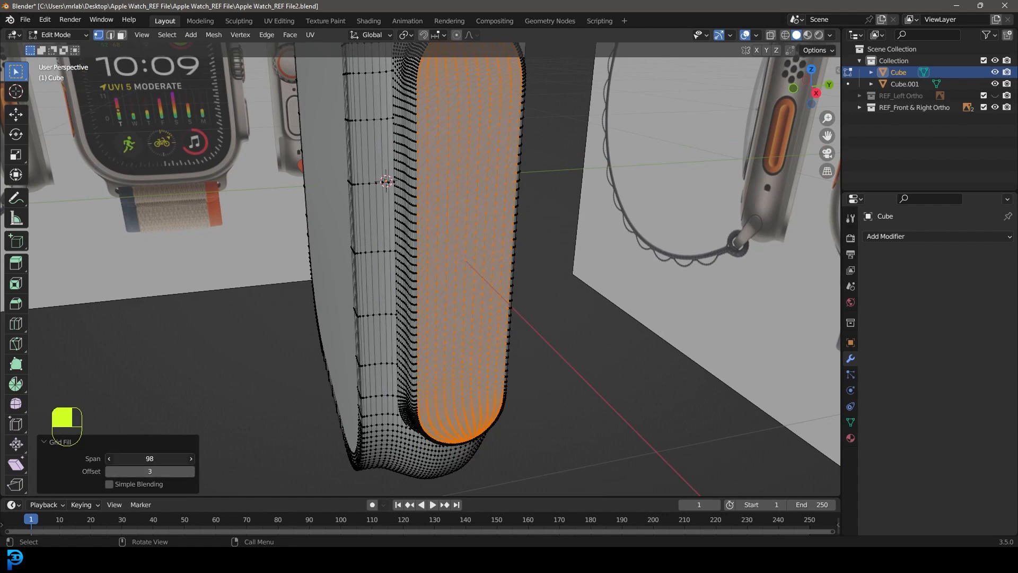
pyautogui.click(191, 471)
pyautogui.click(192, 471)
pyautogui.click(191, 471)
pyautogui.click(191, 471)
pyautogui.moveTo(192, 471); pyautogui.dragTo(159, 471)
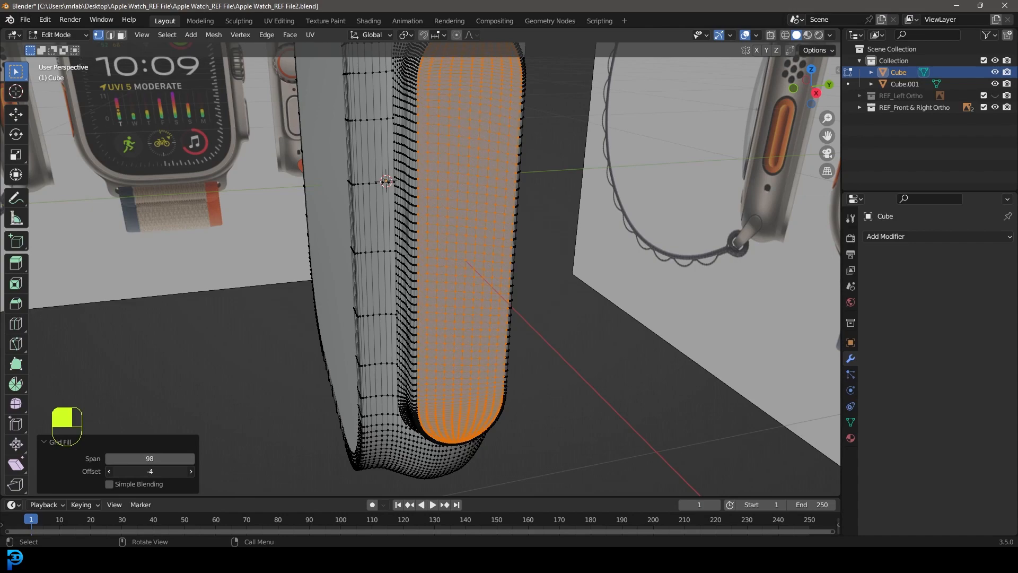
pyautogui.moveTo(200, 427); pyautogui.dragTo(448, 240, button='middle')
pyautogui.scroll(6, 448, 240)
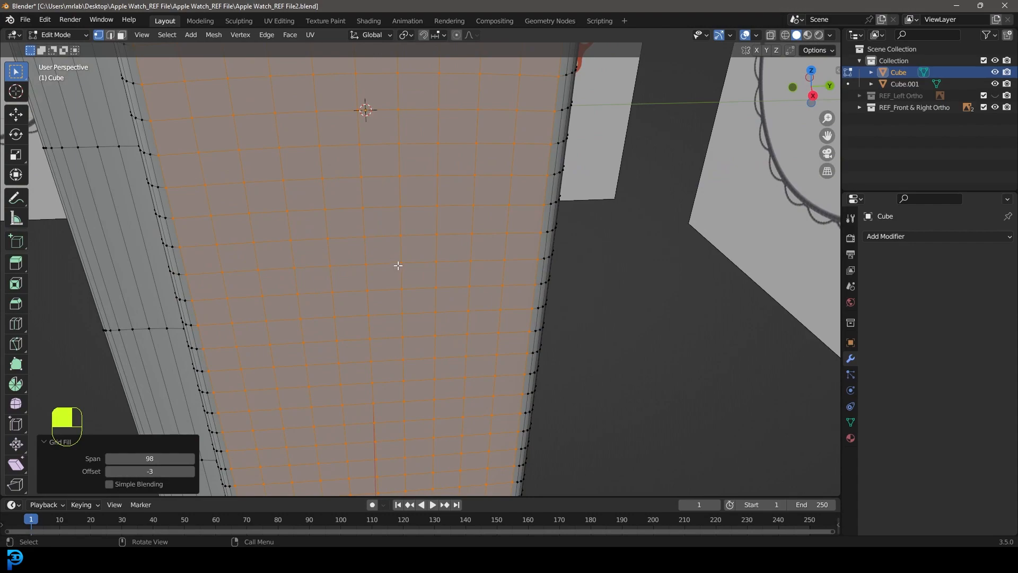
# Step: Select the centre vertex of the case's back face, grow the selection four times and delete those vertices
pyautogui.scroll(-5, 435, 221)
pyautogui.scroll(-2, 422, 130)
pyautogui.moveTo(478, 180); pyautogui.dragTo(484, 277, button='middle')
pyautogui.hotkey('alt', 'a')
pyautogui.click(483, 277)
pyautogui.press('ctrl+KP_Add')
pyautogui.press('ctrl+KP_Add')
pyautogui.press('ctrl+KP_Add')
pyautogui.press('ctrl+KP_Add')
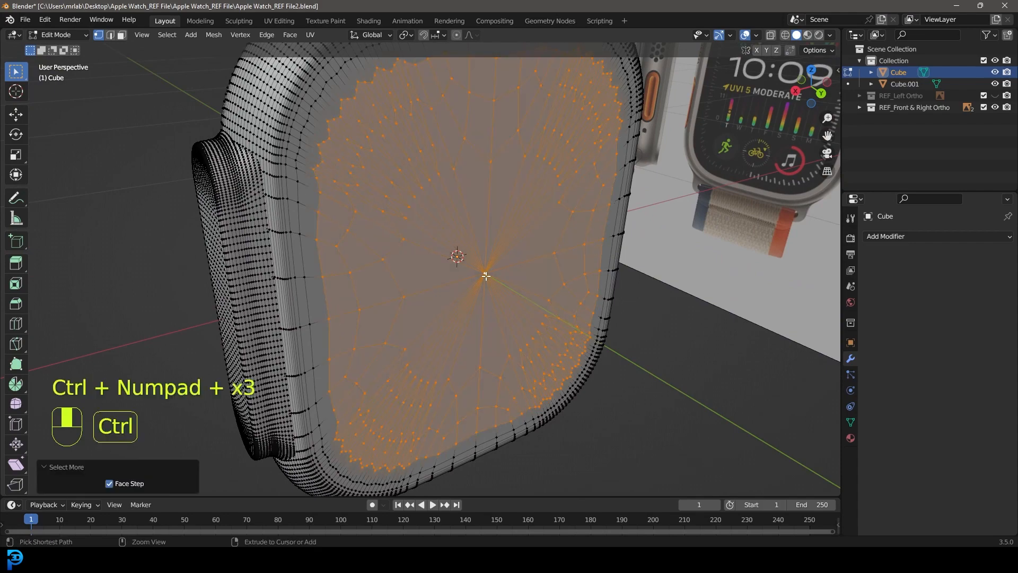
pyautogui.press('x')
pyautogui.click(485, 275)
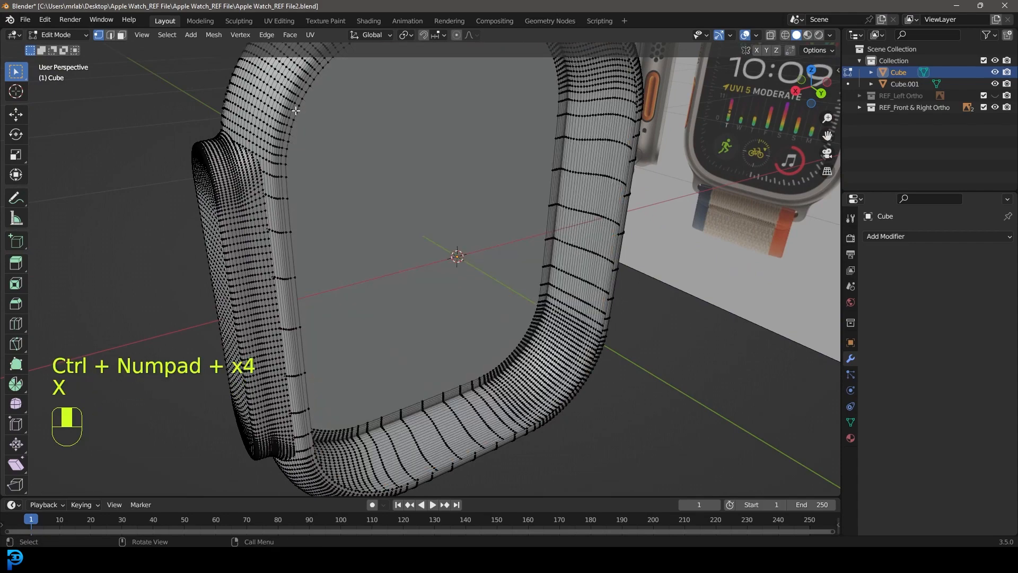
# Step: Select the edge loop around the case's open back, grid fill it and adjust the fill's span
pyautogui.keyDown('alt'); pyautogui.keyDown('shift'); pyautogui.click(303, 94); pyautogui.keyUp('shift'); pyautogui.keyUp('alt')
pyautogui.moveTo(393, 186); pyautogui.dragTo(407, 181, button='middle')
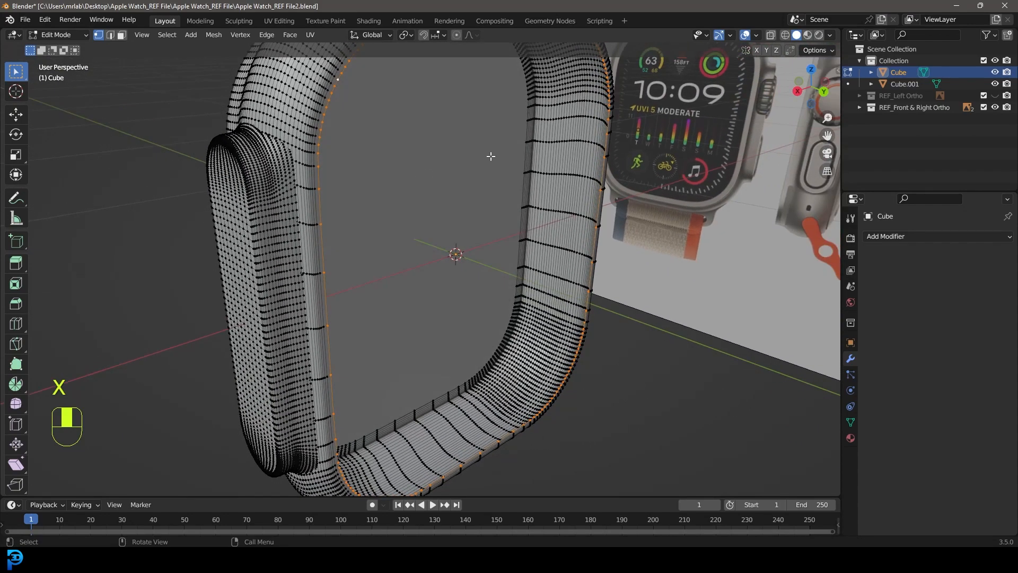
pyautogui.hotkey('ctrl', 'f')
pyautogui.click(533, 171)
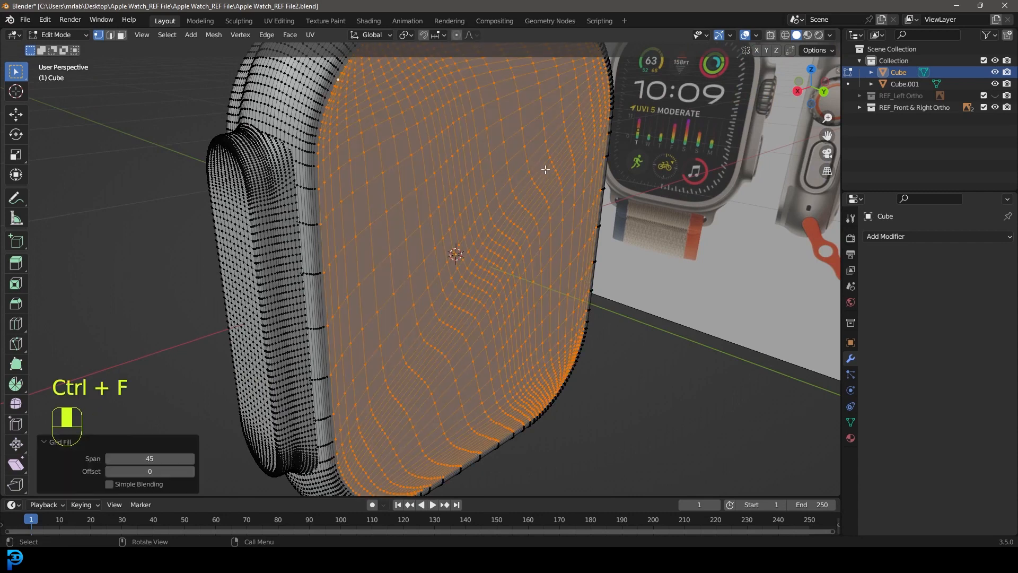
pyautogui.moveTo(149, 458)
pyautogui.mouseDown()
pyautogui.moveTo(139, 459)
pyautogui.moveTo(160, 471)
pyautogui.moveTo(139, 471)
pyautogui.mouseUp()
pyautogui.scroll(-5, 461, 266)
pyautogui.moveTo(444, 251); pyautogui.dragTo(491, 247, button='middle')
pyautogui.scroll(5, 491, 247)
pyautogui.moveTo(366, 238); pyautogui.dragTo(410, 264, button='middle')
# Step: Switch to edge selection mode, clear the selection and return to object mode
pyautogui.click(110, 35)
pyautogui.scroll(-4, 416, 176)
pyautogui.moveTo(417, 175); pyautogui.dragTo(578, 212, button='middle')
pyautogui.hotkey('alt', 'a')
pyautogui.press('Tab')
# Step: Add a mesh cylinder in the front view and raise its vertex count above the default 32
pyautogui.press('KP_1')
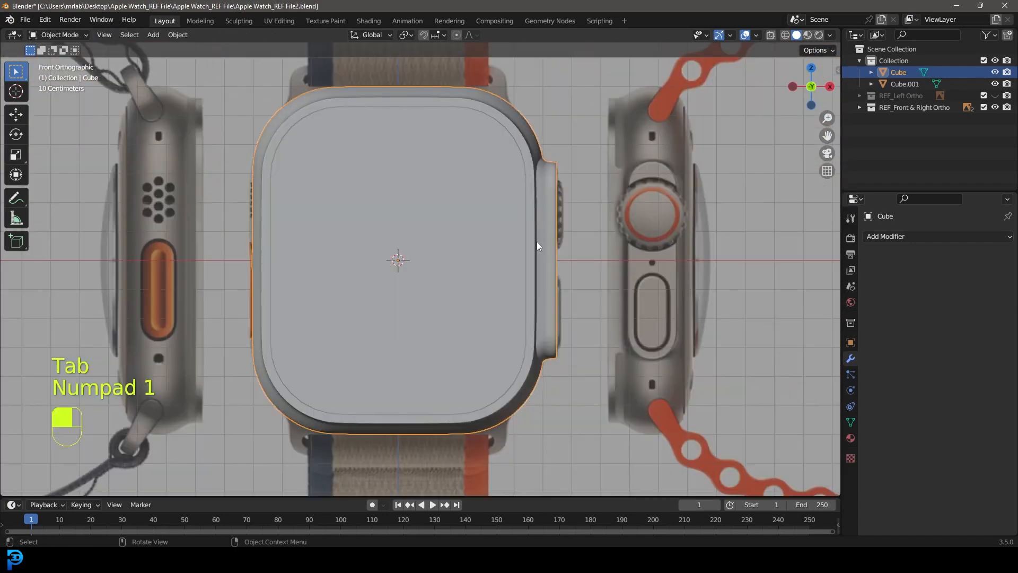
pyautogui.scroll(-2, 538, 240)
pyautogui.keyDown('shift'); pyautogui.moveTo(456, 233); pyautogui.dragTo(482, 218, button='middle'); pyautogui.keyUp('shift')
pyautogui.scroll(2, 485, 212)
pyautogui.hotkey('shift', 'a')
pyautogui.moveTo(499, 193)
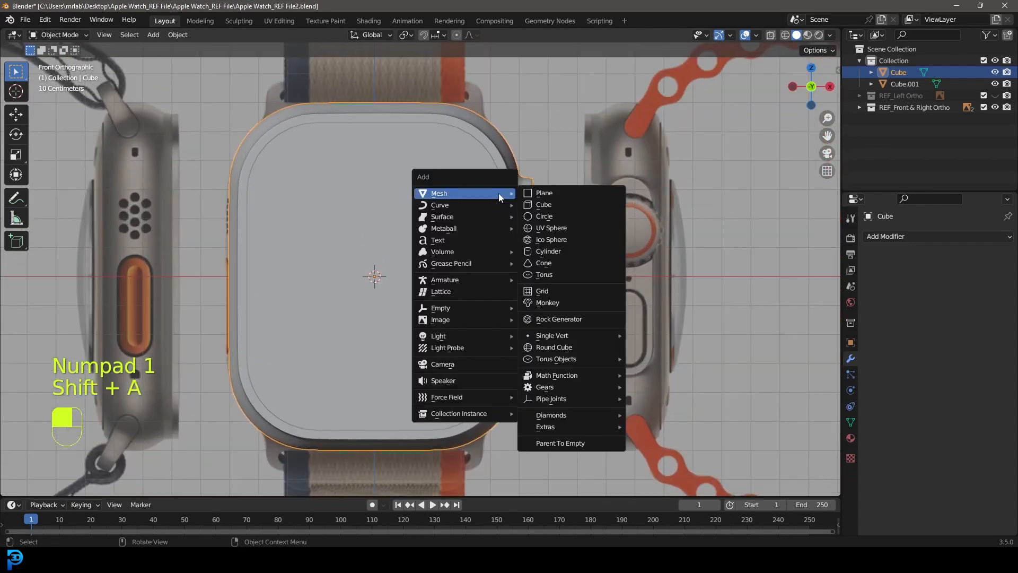
pyautogui.click(549, 252)
pyautogui.scroll(-4, 493, 268)
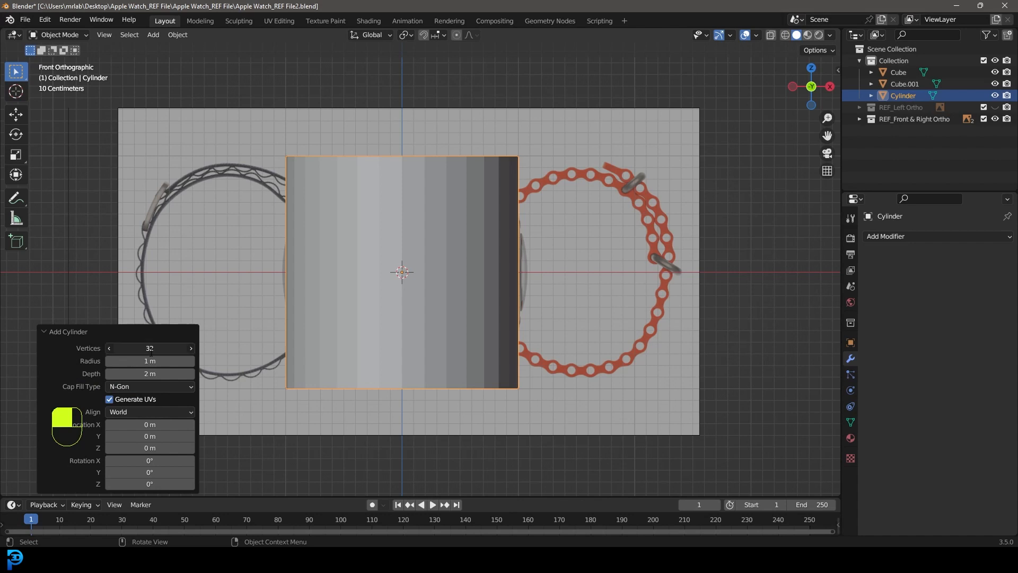
pyautogui.write('4')
pyautogui.press('Return')
pyautogui.hotkey('ctrl', 'z')
pyautogui.scroll(1, 498, 272)
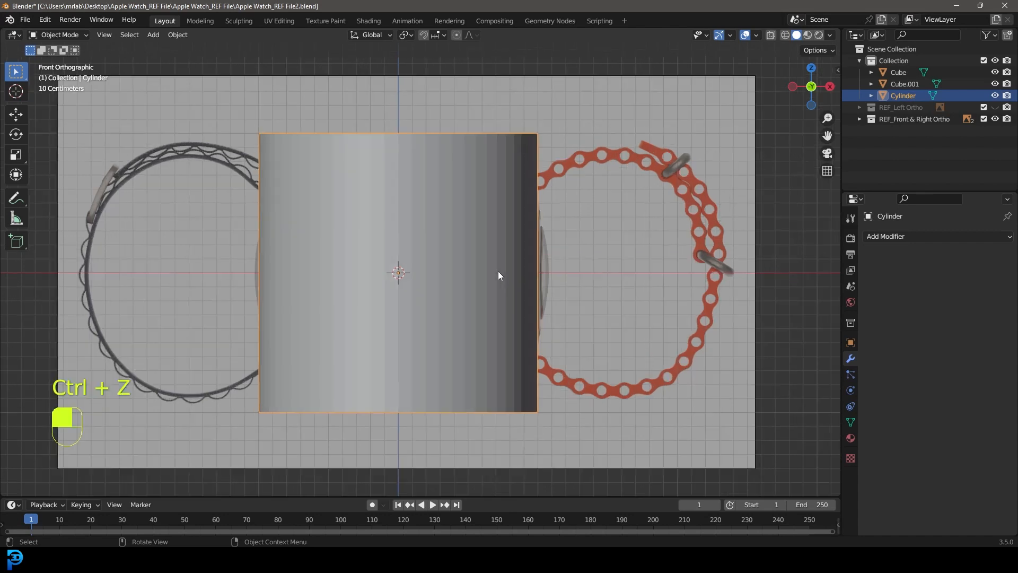
# Step: Rotate the cylinder 90° about the Y axis and scale it down to a small part of the watch's size
pyautogui.write('ry90')
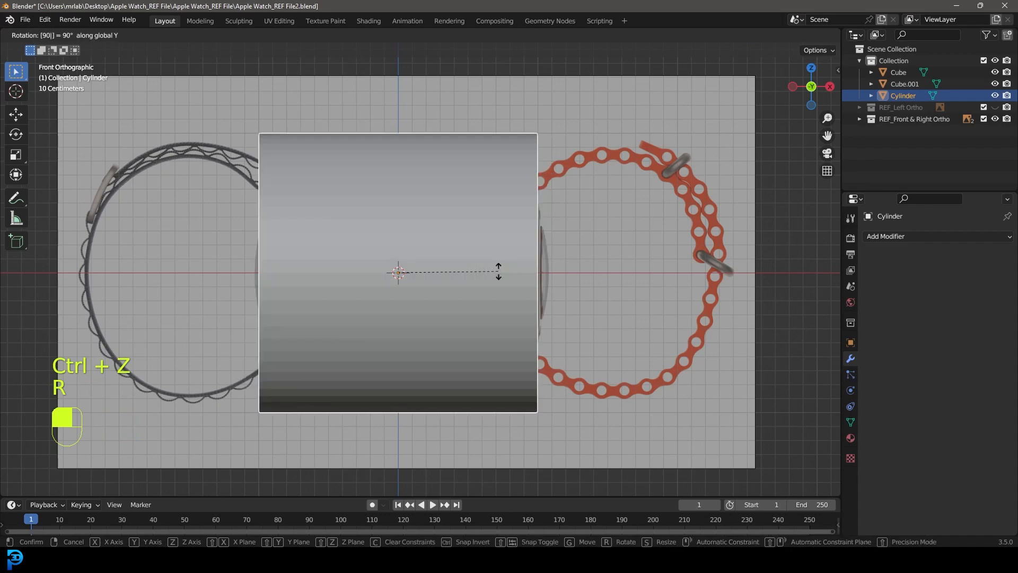
pyautogui.click(498, 272)
pyautogui.press('s')
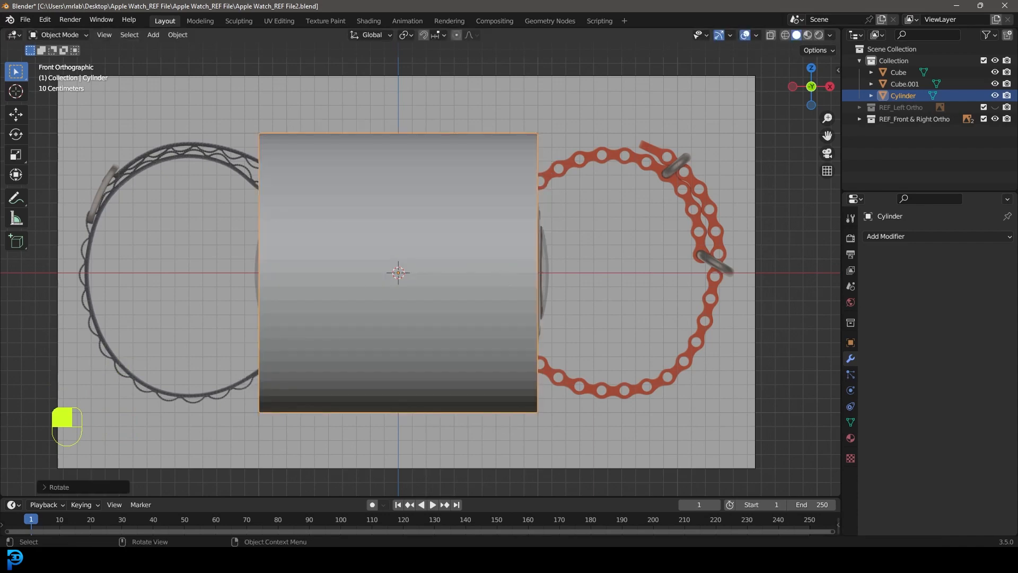
pyautogui.click(439, 291)
pyautogui.scroll(4, 439, 291)
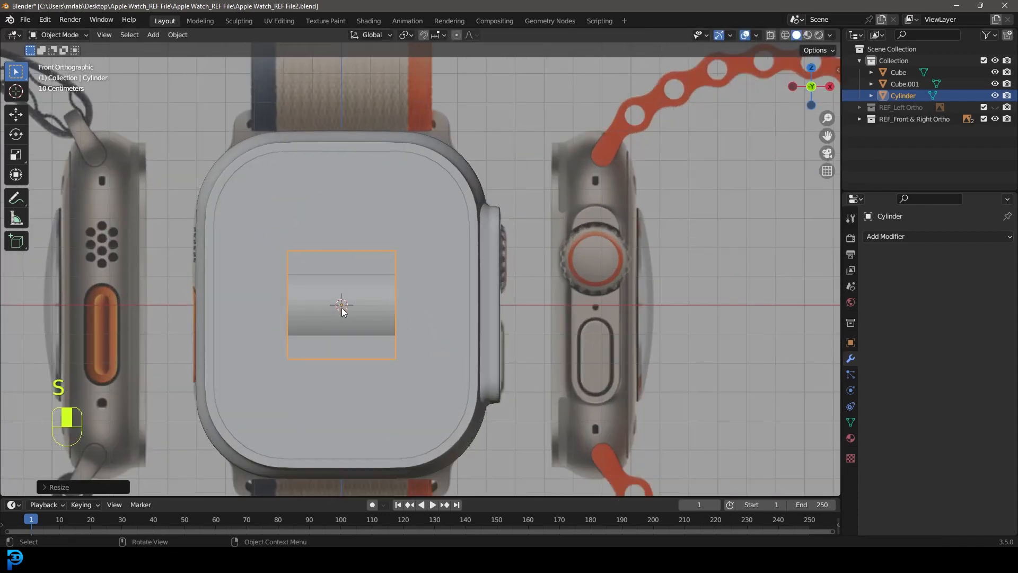
# Step: Move the cylinder onto the crown in the front reference and, in wireframe display, scale it down close to the crown's height
pyautogui.press('g')
pyautogui.click(501, 268)
pyautogui.scroll(2, 552, 254)
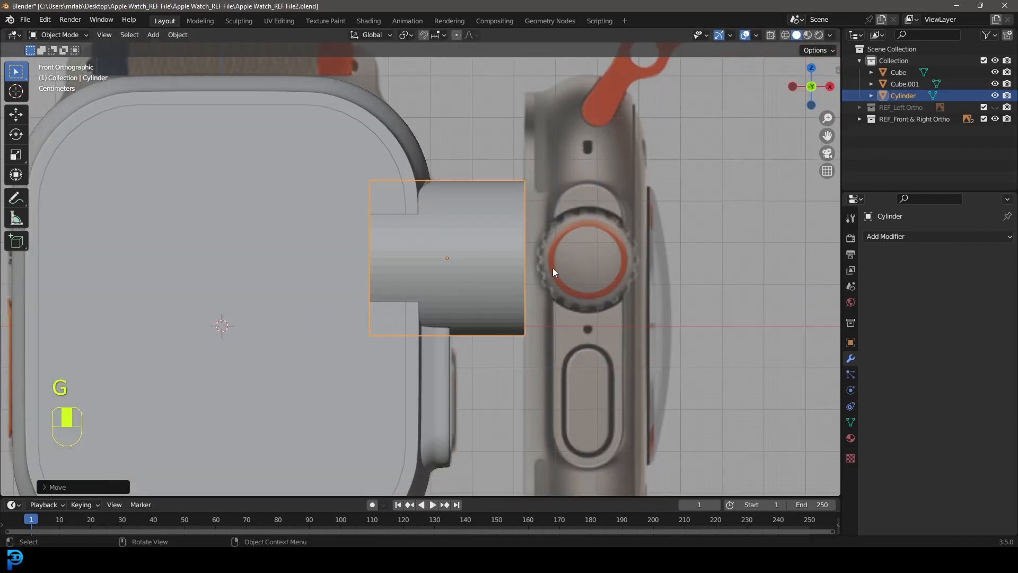
pyautogui.press('z')
pyautogui.click(495, 273)
pyautogui.scroll(2, 495, 274)
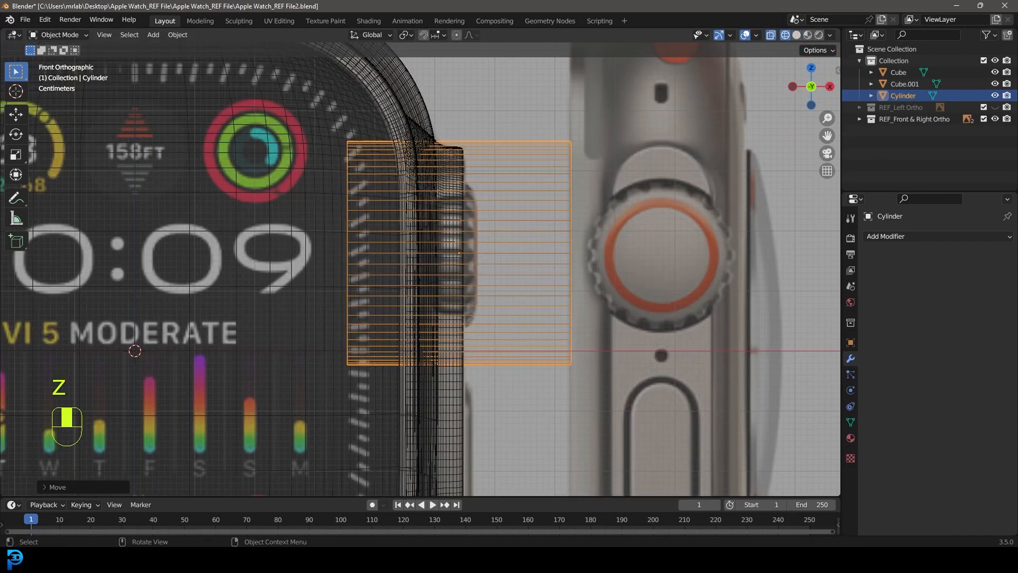
pyautogui.press('s')
pyautogui.click(610, 302)
pyautogui.scroll(2, 553, 285)
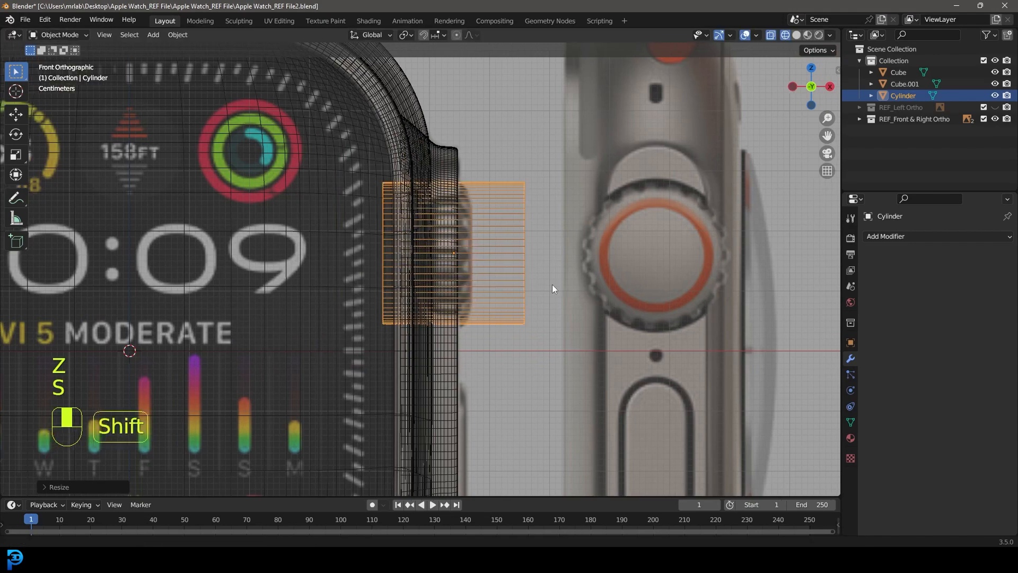
pyautogui.press('g')
pyautogui.click(478, 221)
# Step: In the right view, centre the cylinder on the reference crown and enlarge it by a factor of about 1.06
pyautogui.press('KP_3')
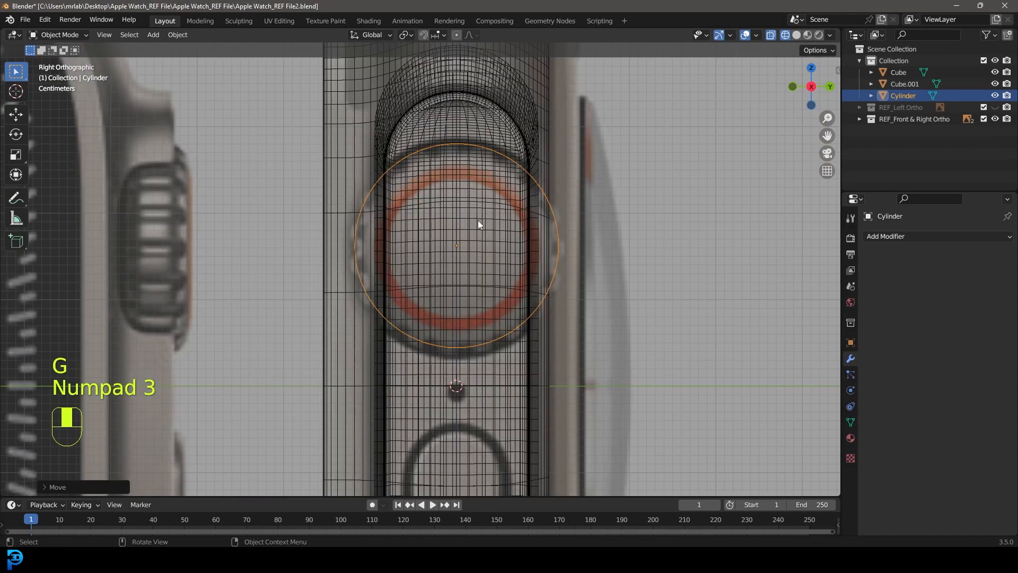
pyautogui.keyDown('shift'); pyautogui.moveTo(476, 217); pyautogui.dragTo(446, 209, button='middle'); pyautogui.keyUp('shift')
pyautogui.press('g')
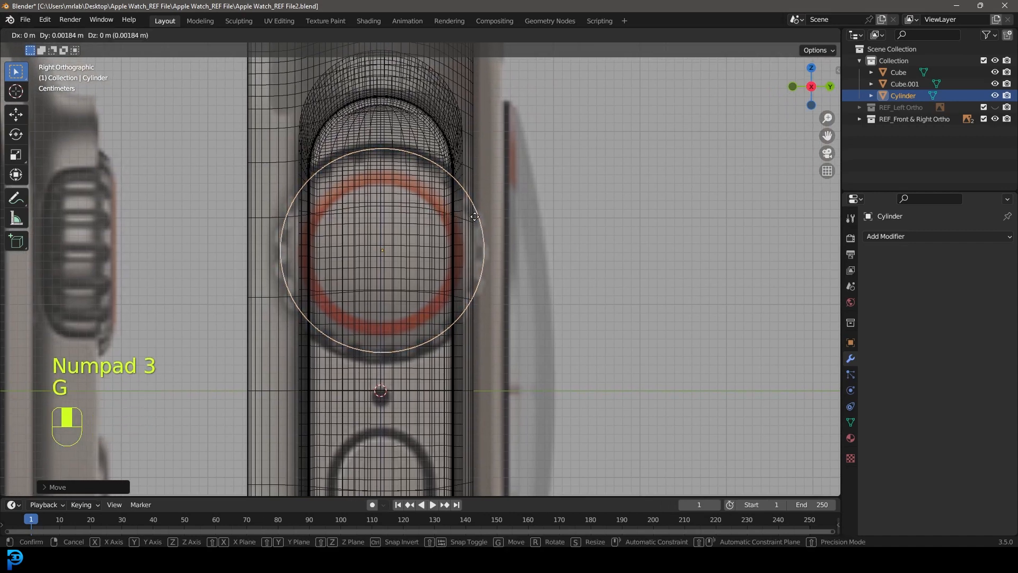
pyautogui.press('s')
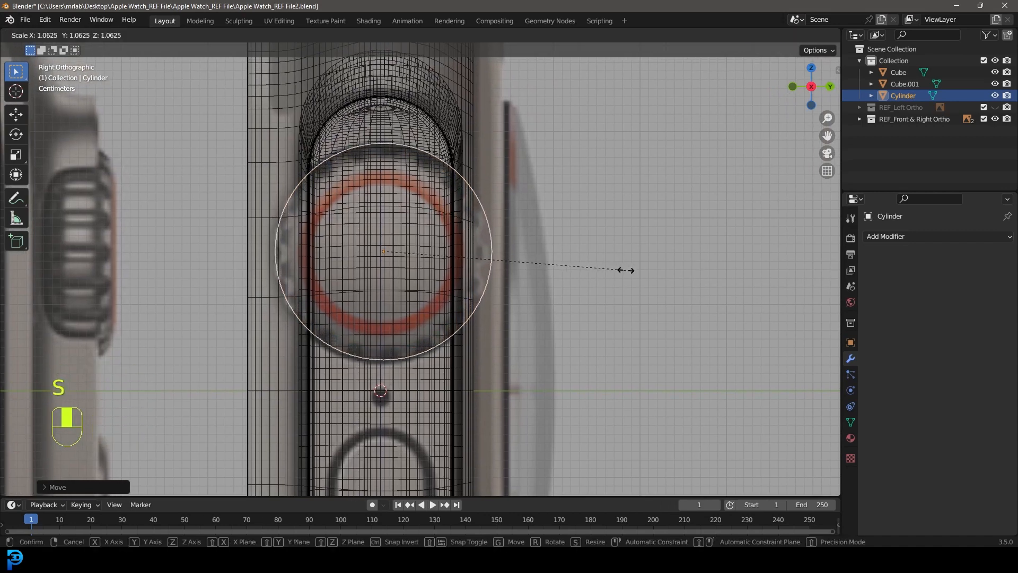
pyautogui.click(629, 271)
# Step: Fine-tune the cylinder's scale by about 1.005 and its position until it follows the crown's outer rim in the right view
pyautogui.scroll(3, 504, 159)
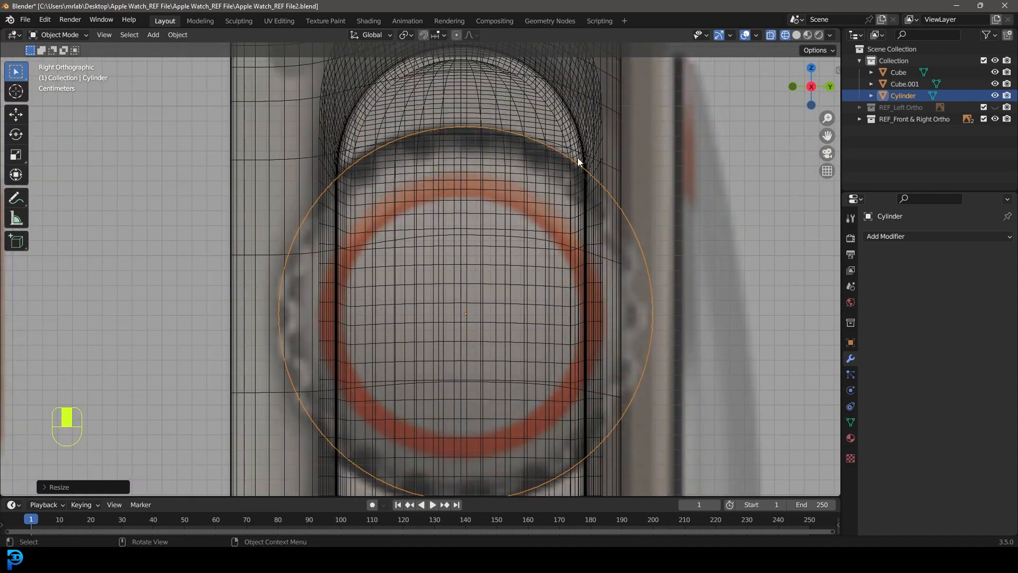
pyautogui.press('s')
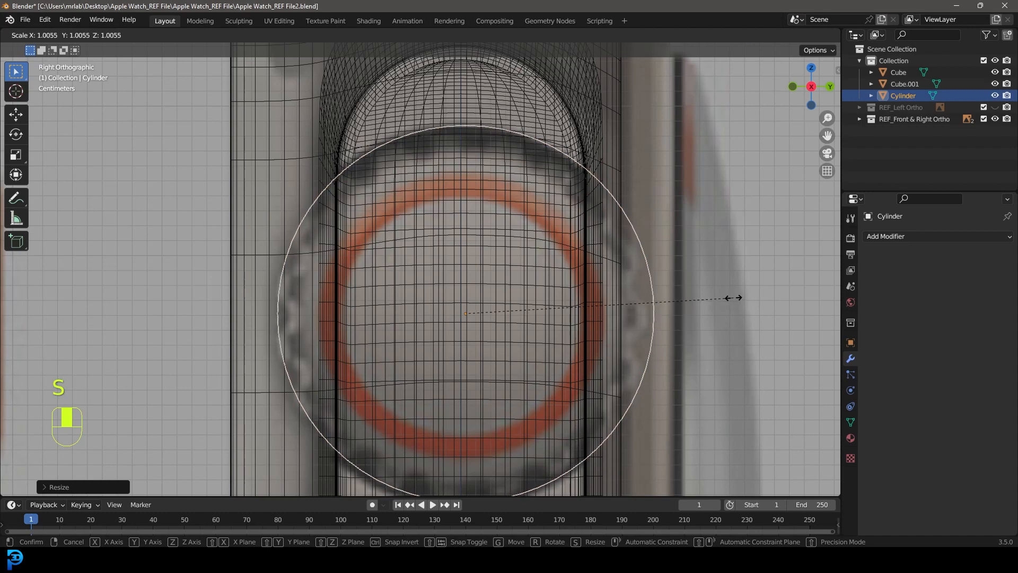
pyautogui.click(735, 302)
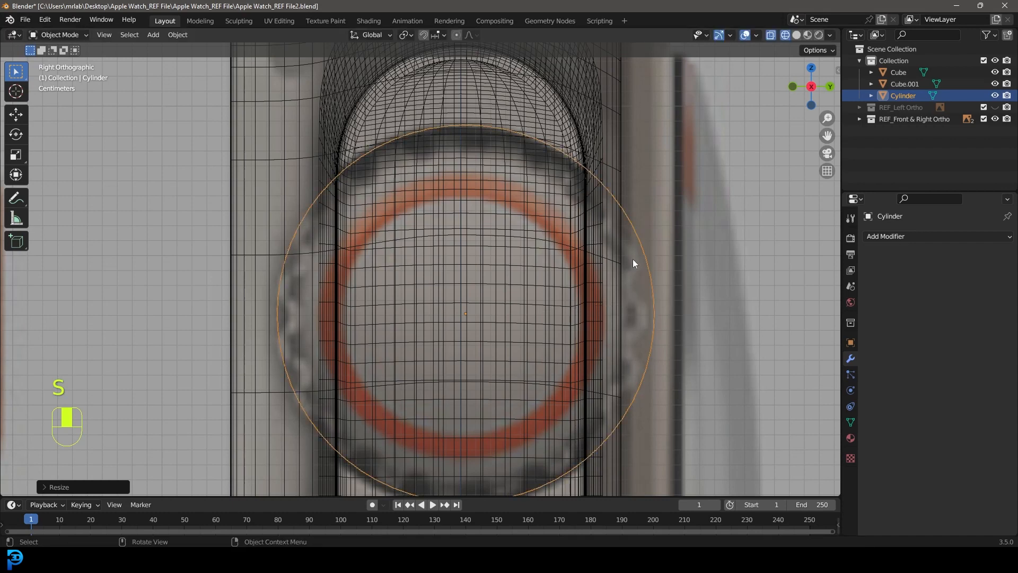
pyautogui.press('g')
pyautogui.click(611, 262)
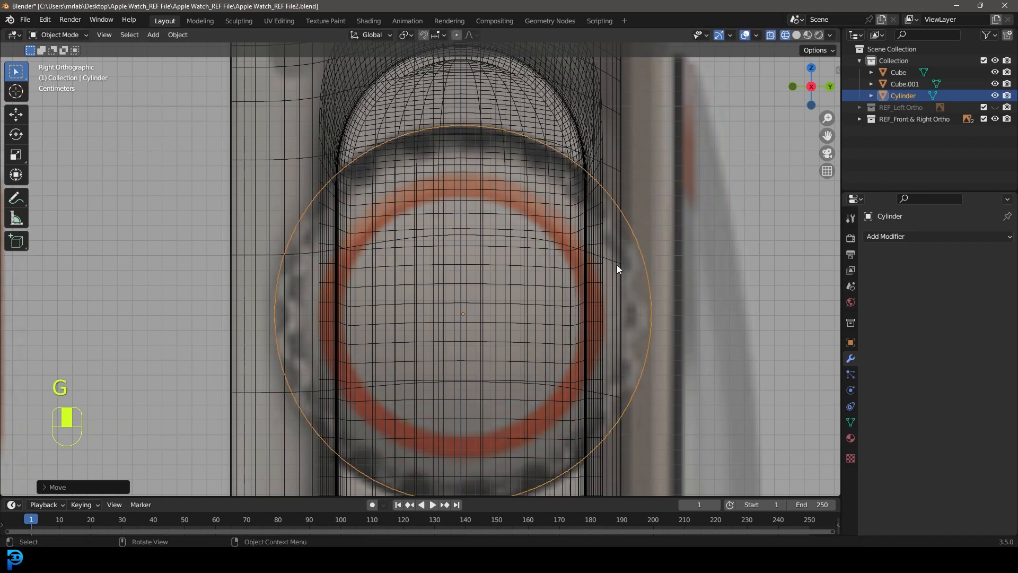
pyautogui.scroll(-2, 611, 265)
pyautogui.keyDown('shift'); pyautogui.moveTo(625, 343); pyautogui.dragTo(575, 286, button='middle'); pyautogui.keyUp('shift')
pyautogui.press('g')
pyautogui.click(575, 282)
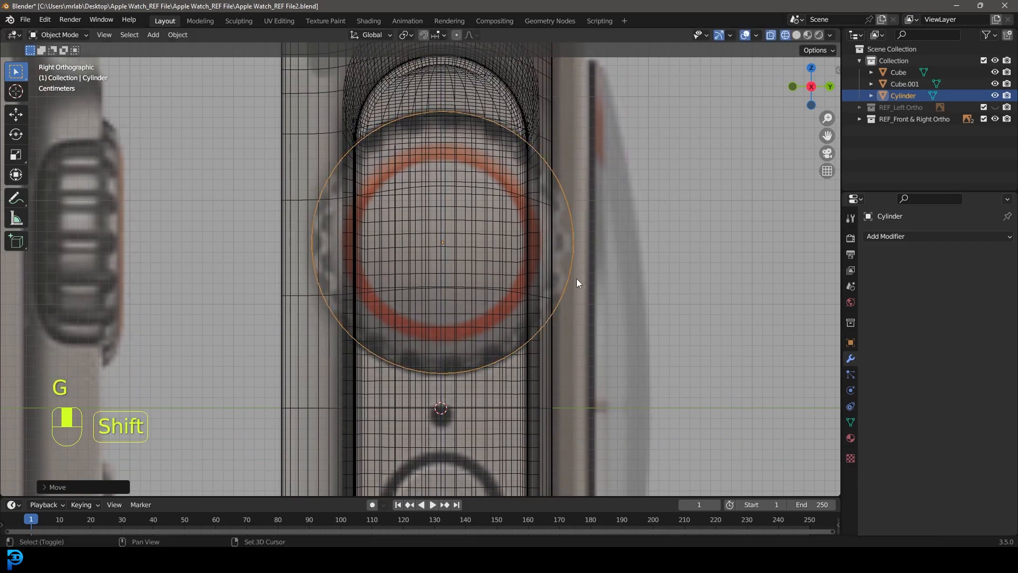
# Step: In front view, select the cylinder's end vertices inside the case and bevel them about 0.634 m wide with 7 segments
pyautogui.press('KP_1')
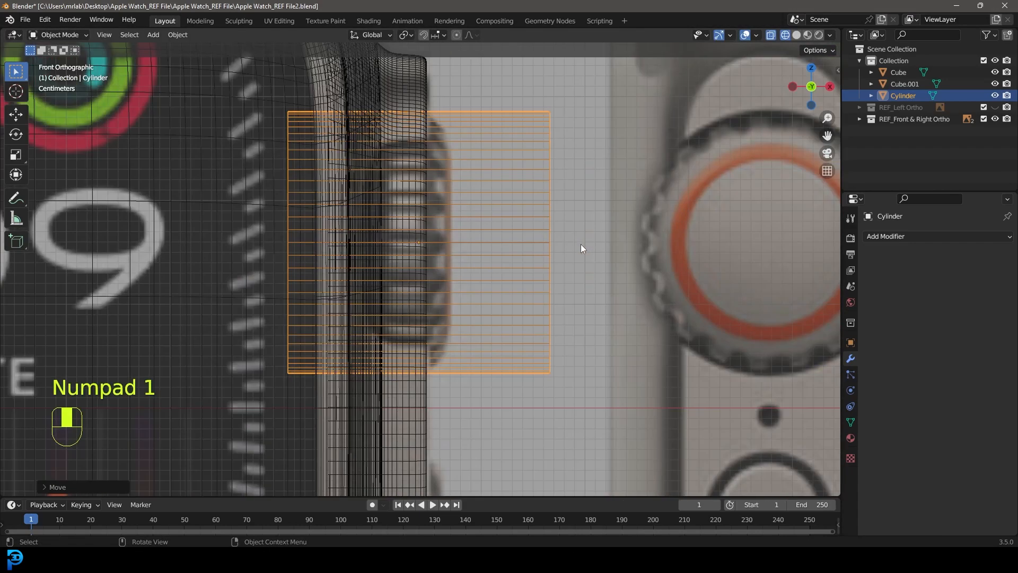
pyautogui.press('Tab')
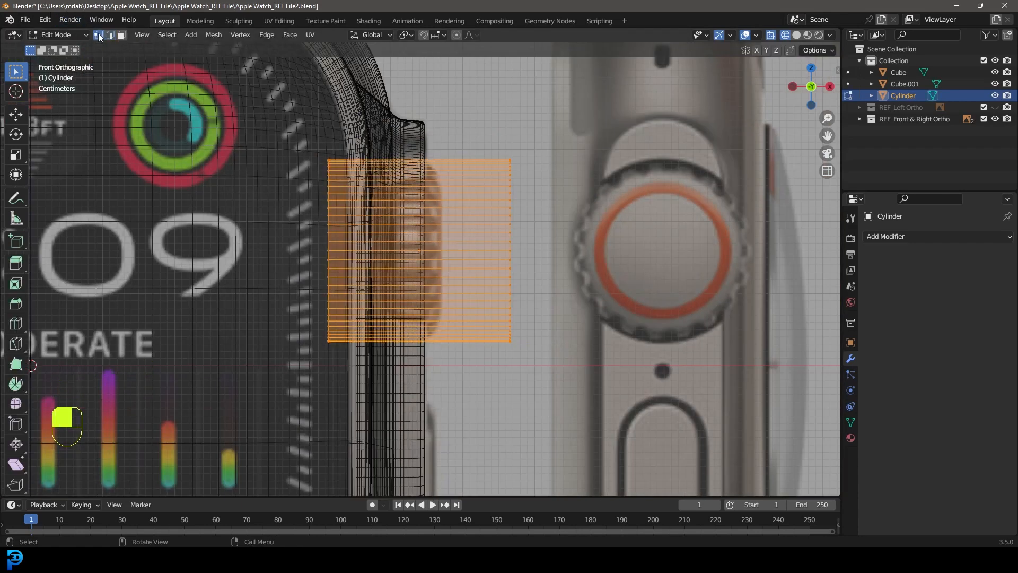
pyautogui.moveTo(258, 388); pyautogui.dragTo(368, 107)
pyautogui.hotkey('ctrl', 'b')
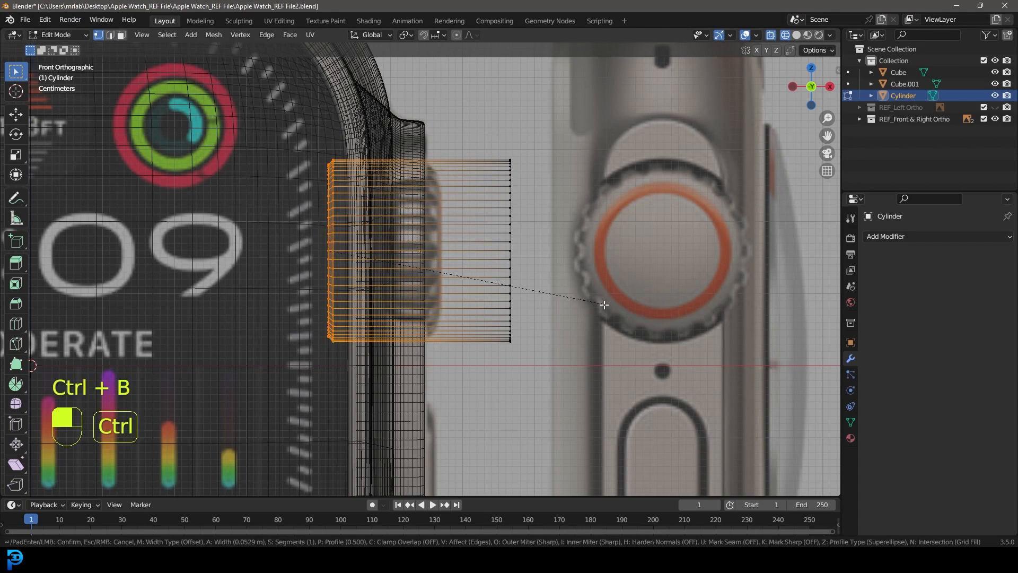
pyautogui.scroll(6, 658, 323)
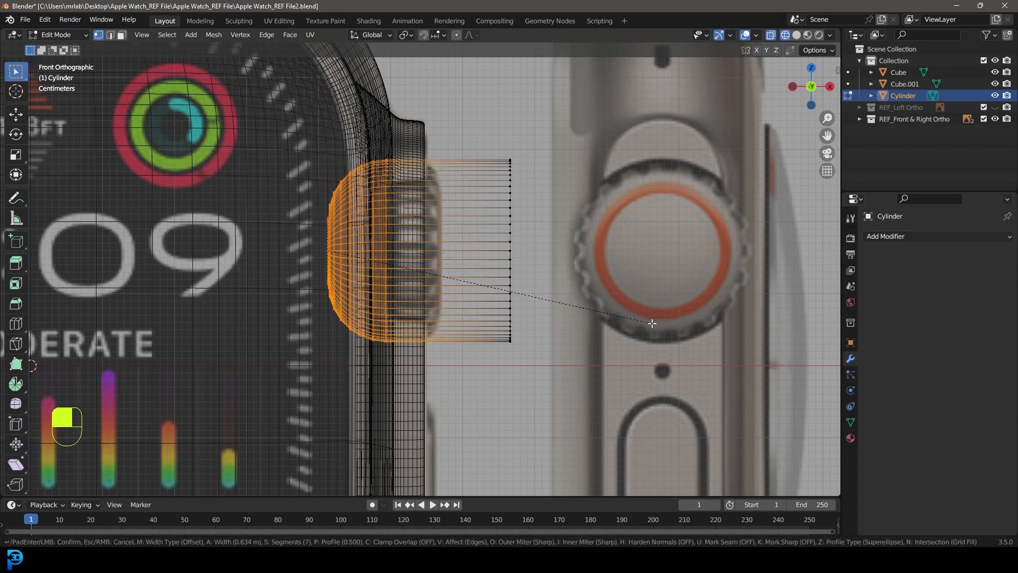
pyautogui.click(652, 323)
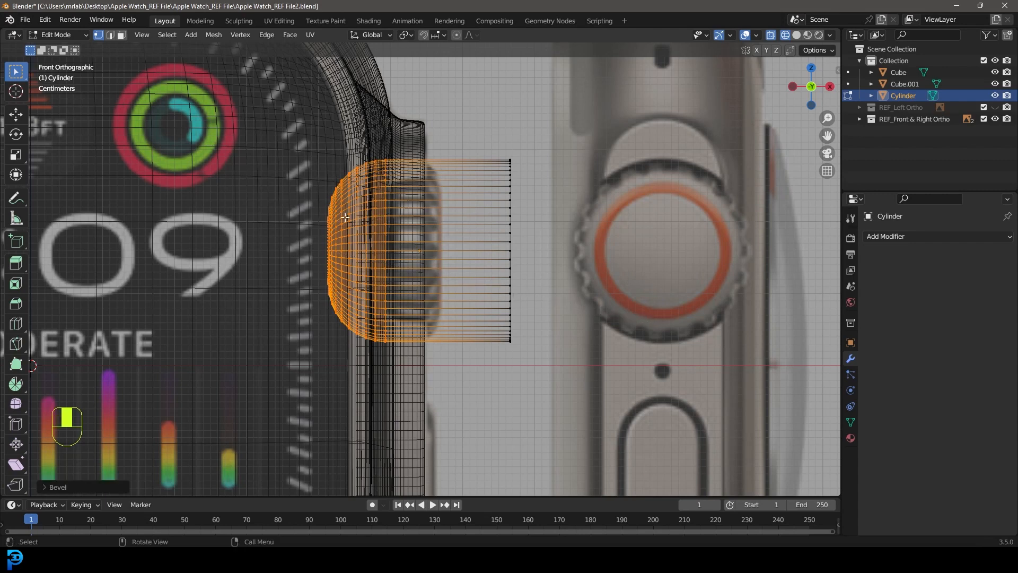
# Step: Move the cylinder's bevelled end outward along X by about 0.05 m and return to solid display
pyautogui.press('g')
pyautogui.press('x')
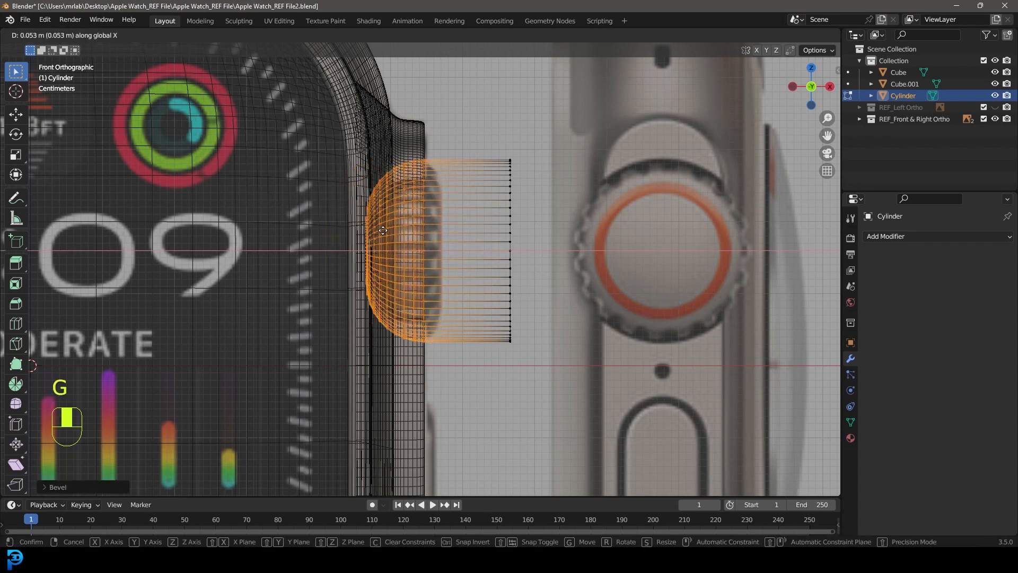
pyautogui.click(380, 231)
pyautogui.press('z')
pyautogui.click(456, 239)
# Step: Flatten the cylinder's rounded end along the X axis in two scalings, the second by a factor of about 0.68
pyautogui.moveTo(456, 239); pyautogui.dragTo(337, 232, button='middle')
pyautogui.moveTo(412, 220); pyautogui.dragTo(451, 225, button='middle')
pyautogui.press('s')
pyautogui.press('y')
pyautogui.press('x')
pyautogui.click(483, 274)
pyautogui.moveTo(376, 259); pyautogui.dragTo(396, 250, button='middle')
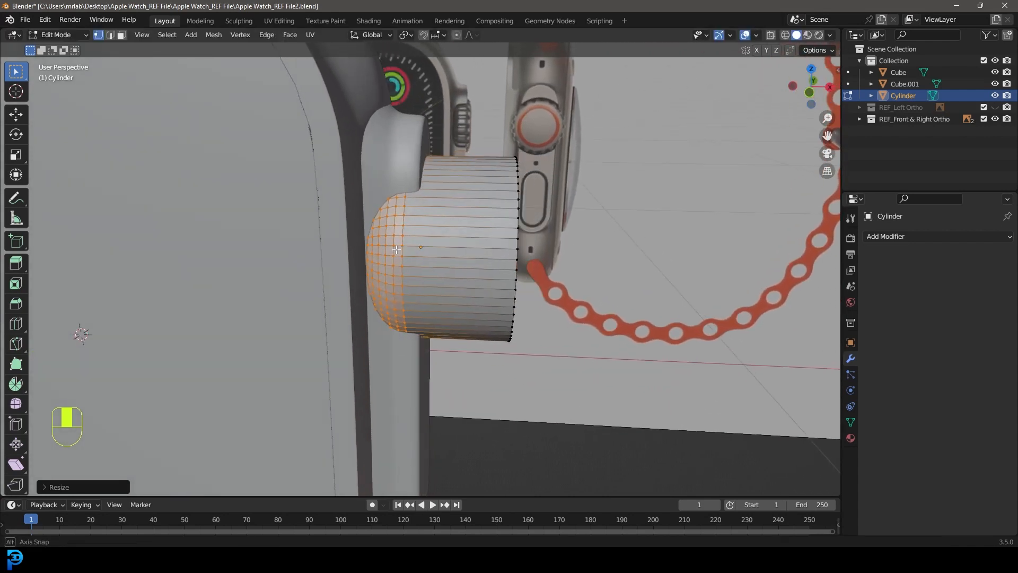
pyautogui.press('s')
pyautogui.press('x')
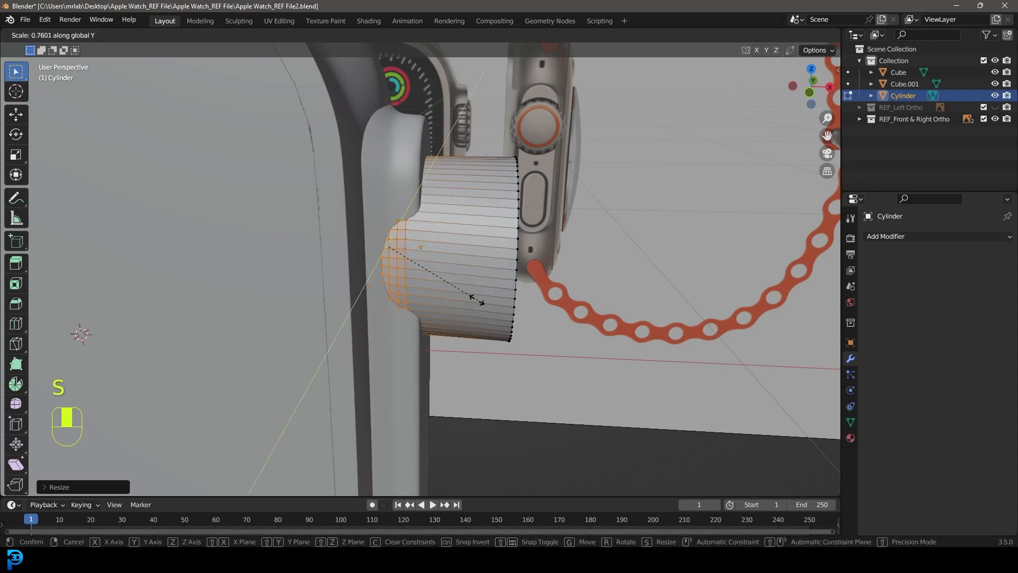
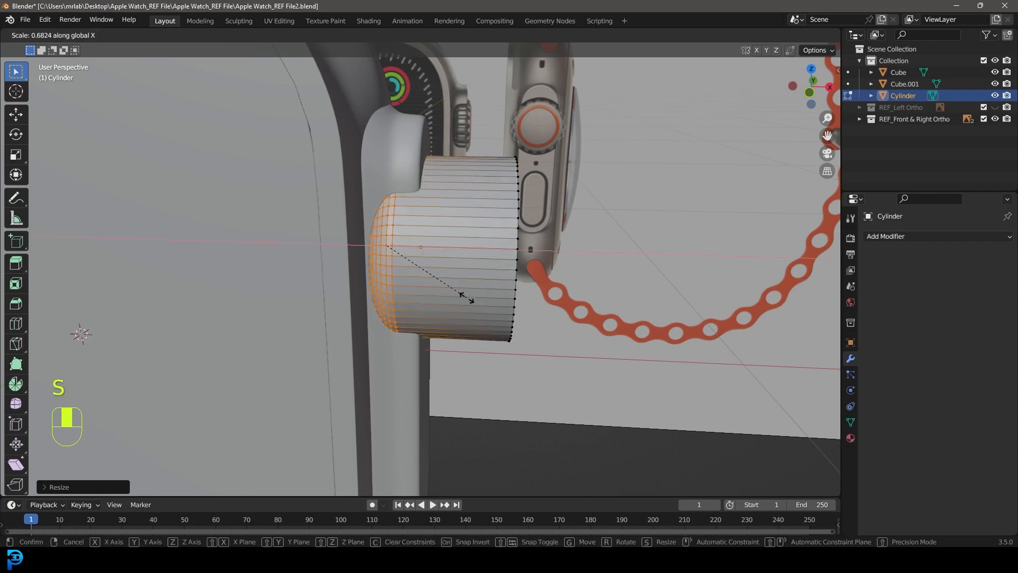
pyautogui.click(468, 298)
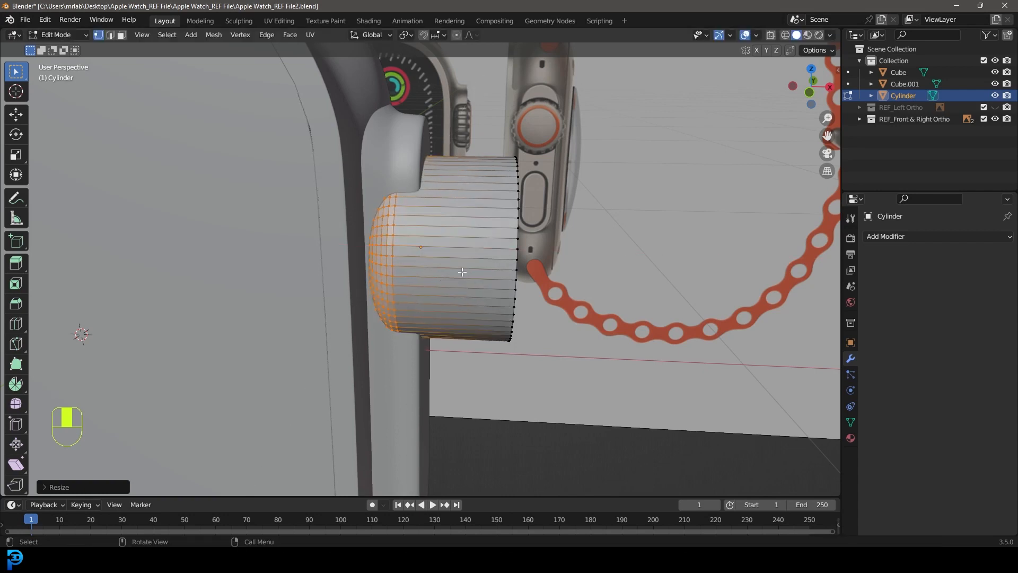
# Step: Compare the cylinder with the front reference in wireframe, then select its whole mesh and scale it by about 1.017
pyautogui.moveTo(462, 265); pyautogui.dragTo(454, 246, button='middle')
pyautogui.press('KP_1')
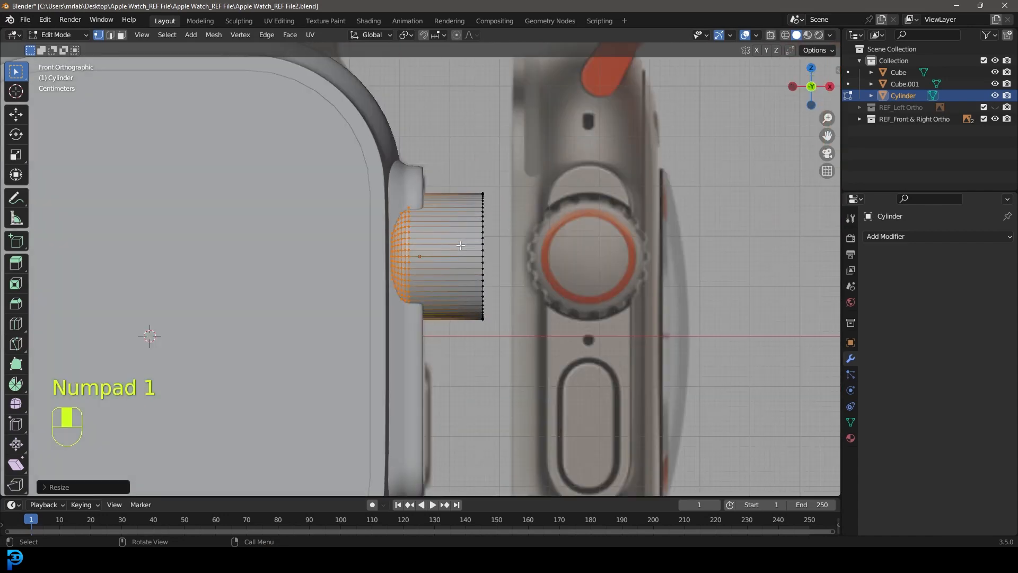
pyautogui.scroll(3, 458, 245)
pyautogui.press('z')
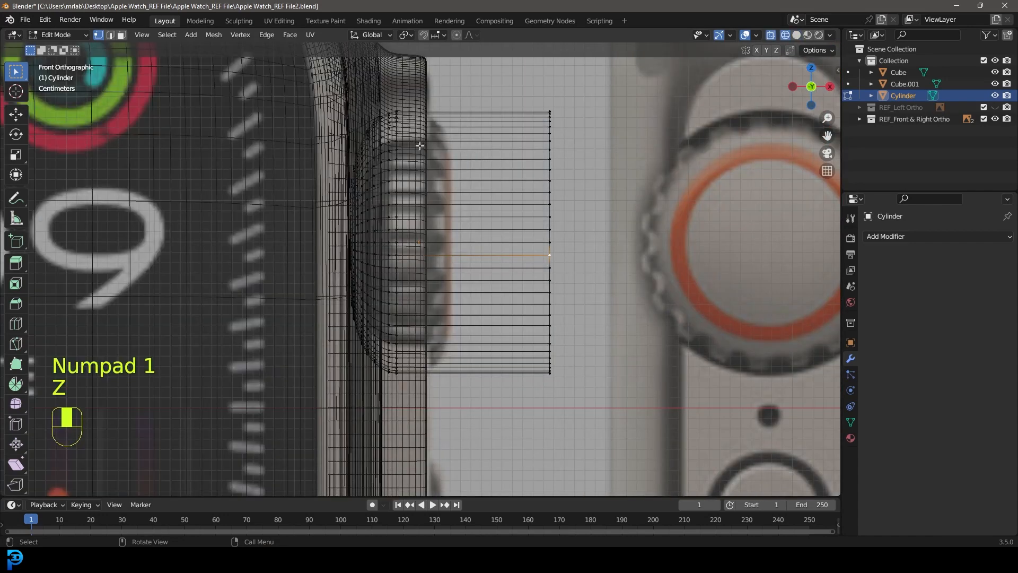
pyautogui.press('z')
pyautogui.press('z')
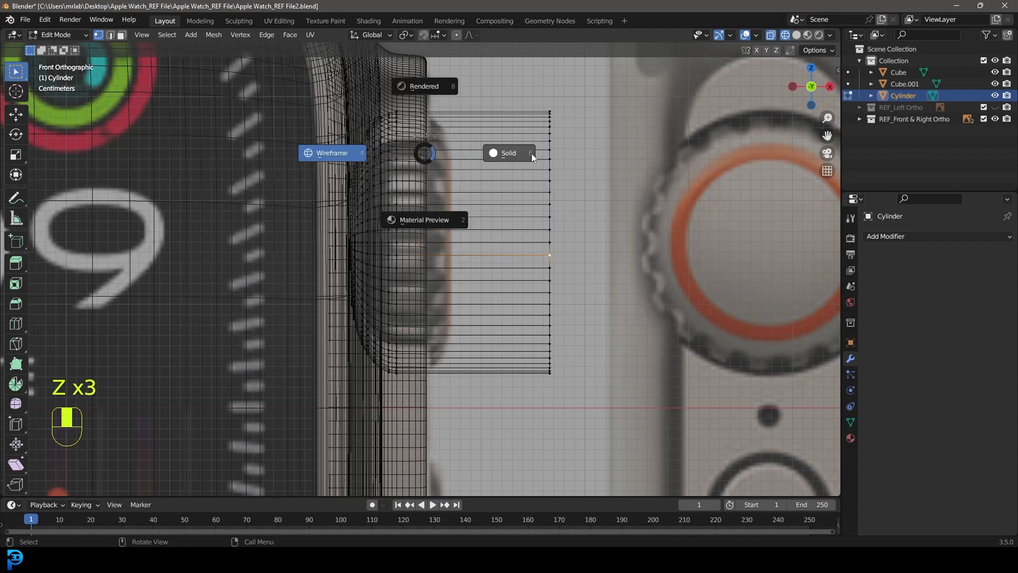
pyautogui.click(531, 154)
pyautogui.press('a')
pyautogui.press('s')
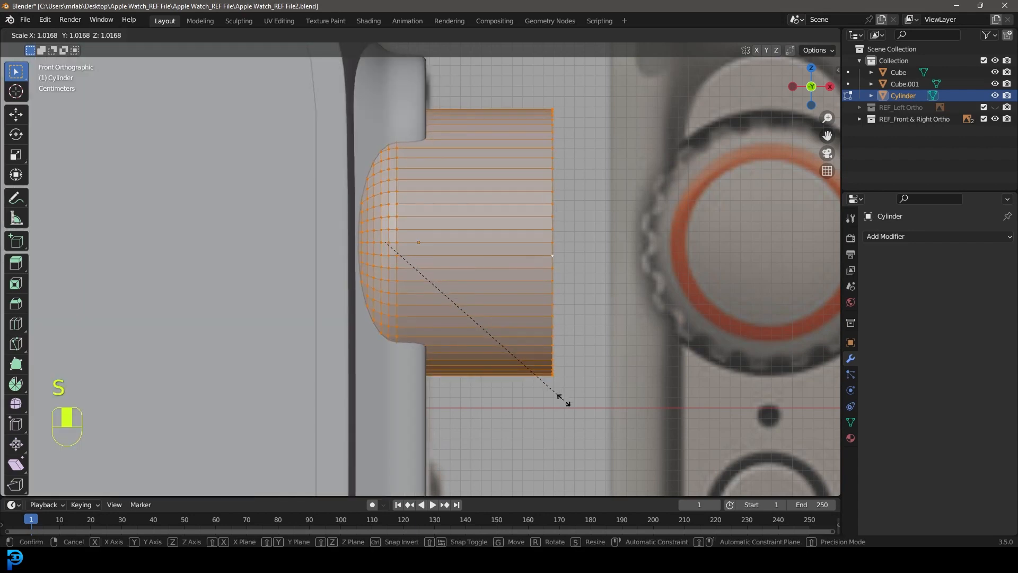
pyautogui.click(563, 399)
# Step: Leave mesh editing, select the watch case and add a Boolean Difference modifier with the crown cylinder as its object
pyautogui.scroll(-5, 477, 245)
pyautogui.moveTo(477, 245); pyautogui.dragTo(434, 169, button='middle')
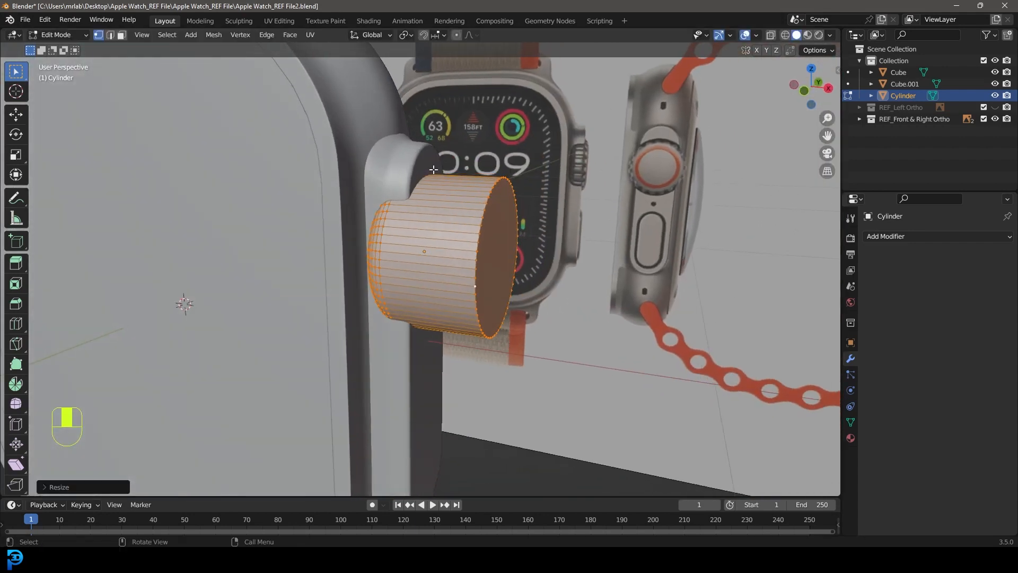
pyautogui.press('Tab')
pyautogui.hotkey('alt', 'a')
pyautogui.moveTo(373, 147); pyautogui.dragTo(380, 172, button='middle')
pyautogui.click(380, 172)
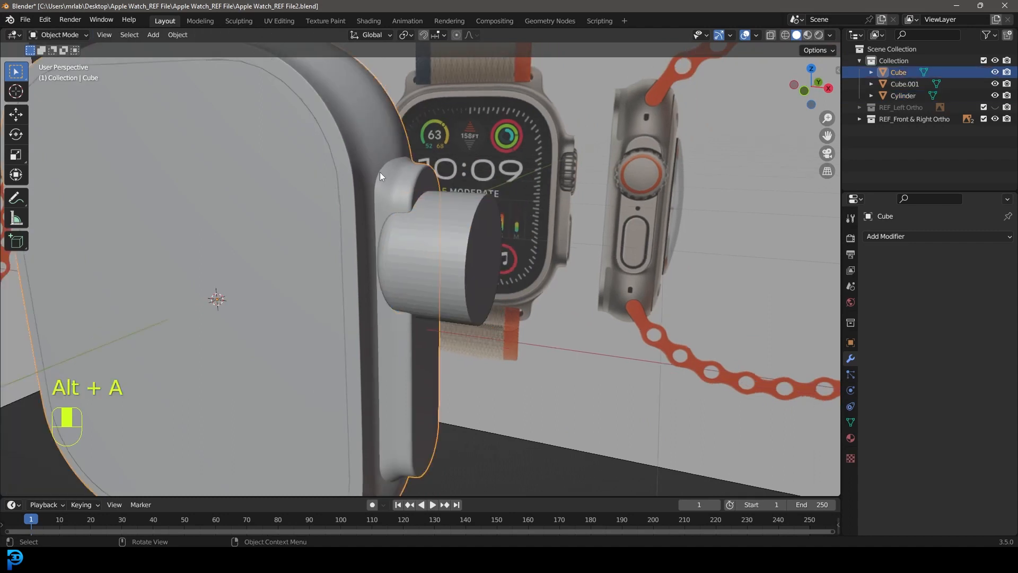
pyautogui.click(891, 238)
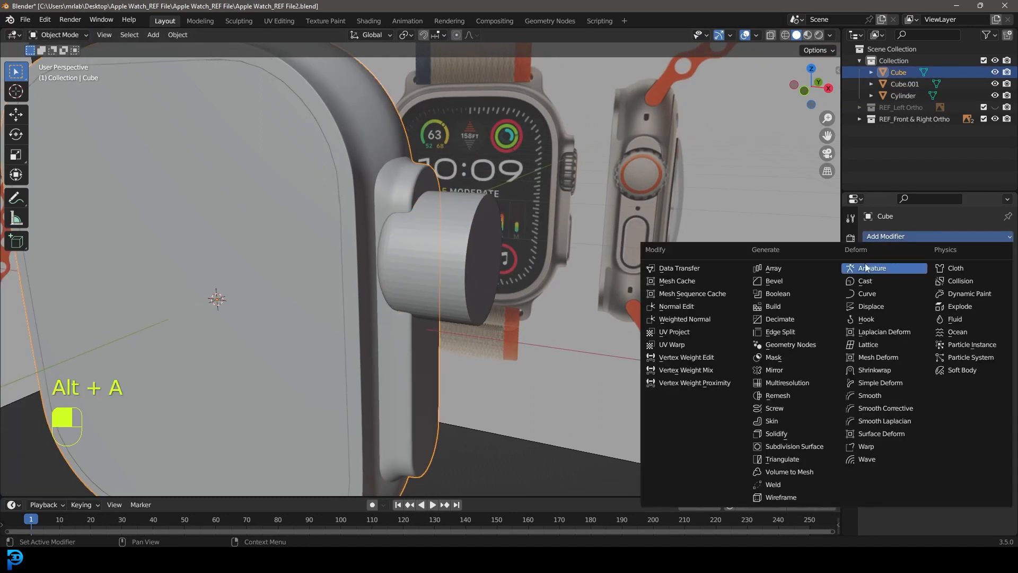
pyautogui.click(789, 293)
pyautogui.click(990, 300)
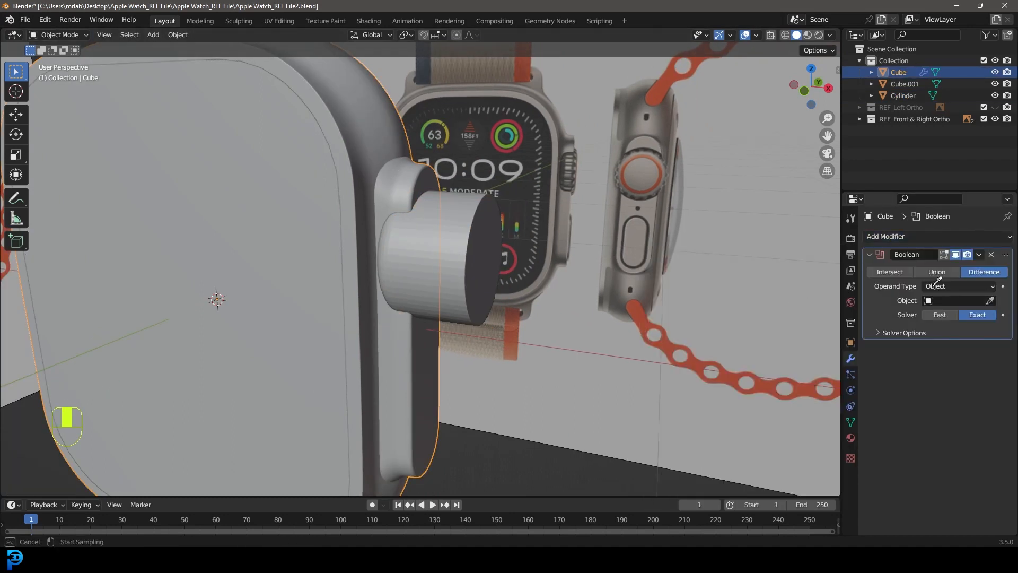
pyautogui.click(464, 215)
# Step: Apply the Boolean modifier on the watch case
pyautogui.moveTo(430, 236); pyautogui.dragTo(410, 178, button='middle')
pyautogui.click(979, 255)
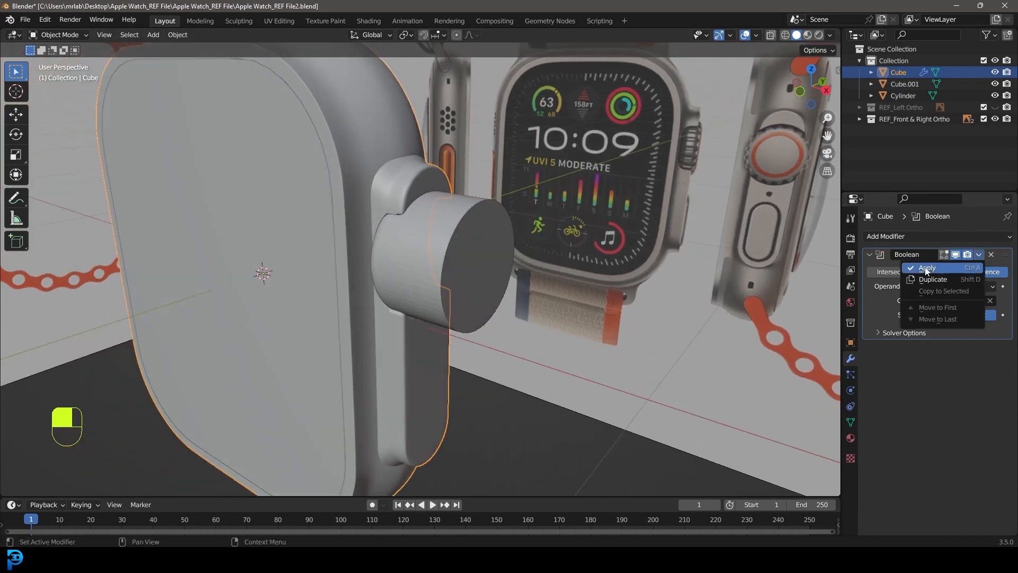
pyautogui.click(928, 268)
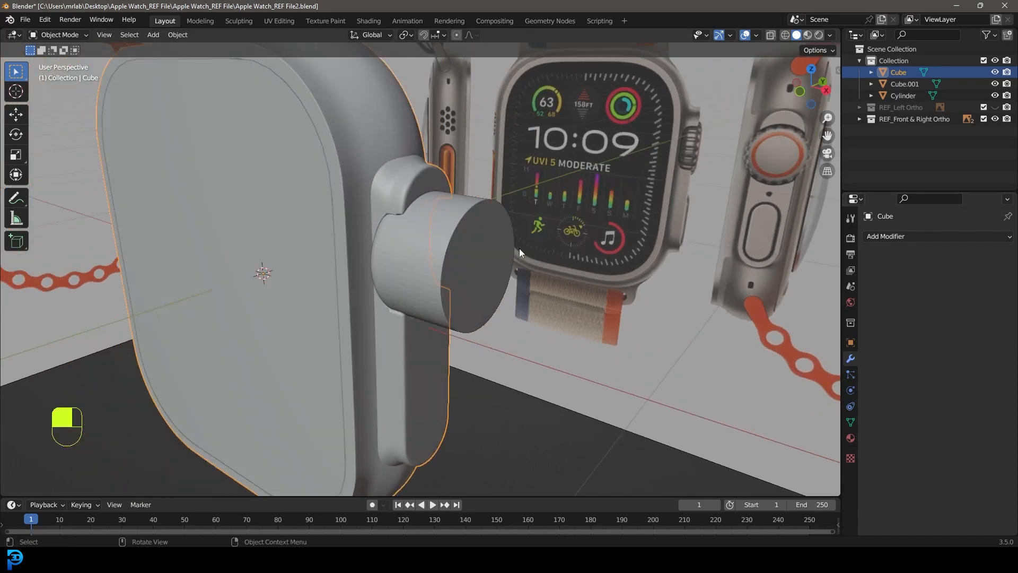
# Step: Select the cylinder and scale it down slightly within the crown recess
pyautogui.click(447, 211)
pyautogui.moveTo(432, 228); pyautogui.dragTo(423, 215, button='middle')
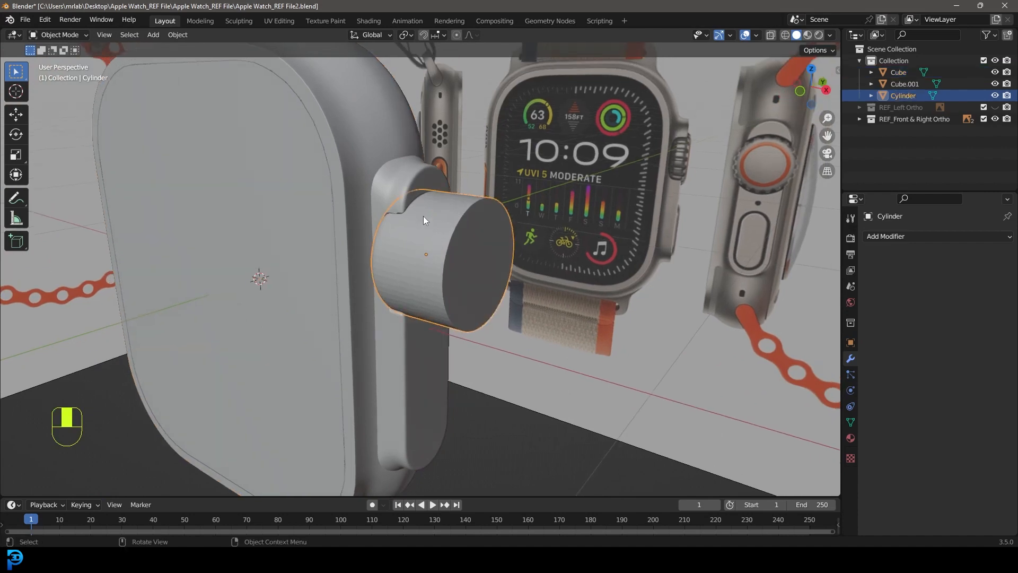
pyautogui.moveTo(462, 205); pyautogui.dragTo(500, 236, button='middle')
pyautogui.press('s')
pyautogui.click(547, 265)
# Step: In wireframe front view, delete the faces of the cylinder's rounded inner end
pyautogui.press('Tab')
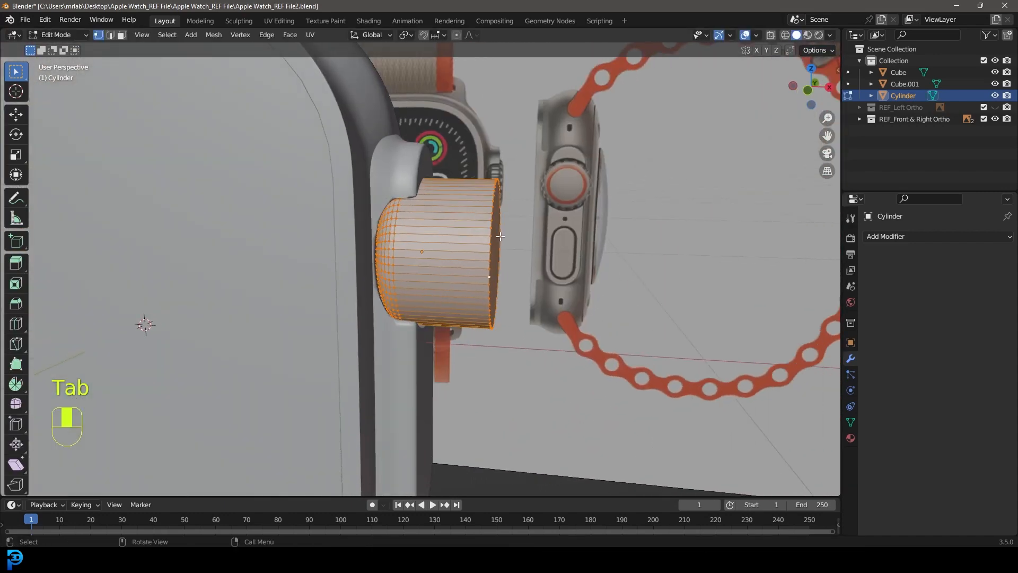
pyautogui.press('KP_1')
pyautogui.press('z')
pyautogui.click(407, 234)
pyautogui.moveTo(332, 386); pyautogui.dragTo(411, 120)
pyautogui.scroll(3, 419, 133)
pyautogui.press('x')
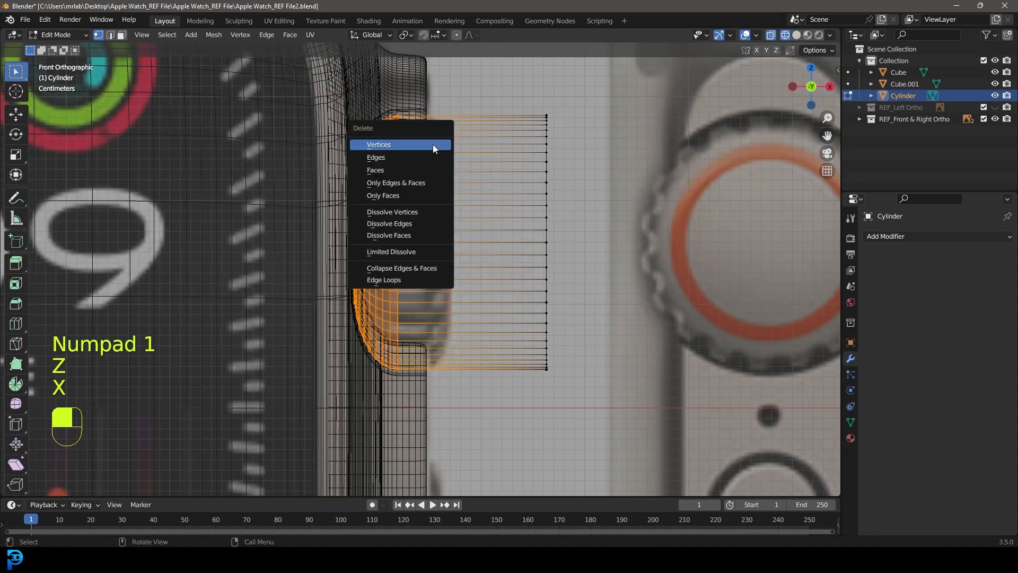
pyautogui.click(396, 170)
# Step: Select the cylinder's open inner edge loop, fill it with a face and return to solid display
pyautogui.keyDown('alt'); pyautogui.keyDown('shift'); pyautogui.click(429, 192); pyautogui.keyUp('shift'); pyautogui.keyUp('alt')
pyautogui.moveTo(430, 193); pyautogui.dragTo(409, 153, button='middle')
pyautogui.press('f')
pyautogui.press('z')
pyautogui.click(440, 244)
# Step: In wireframe front view, select the cylinder's outer end and move it inward along X by about 0.09 m
pyautogui.moveTo(440, 244); pyautogui.dragTo(440, 239, button='middle')
pyautogui.press('KP_1')
pyautogui.press('z')
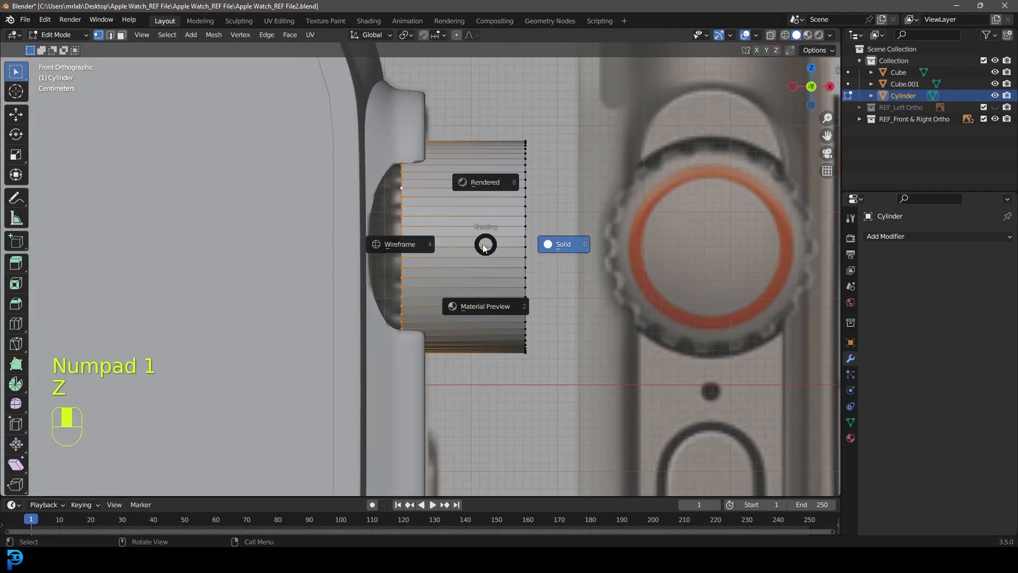
pyautogui.click(419, 244)
pyautogui.moveTo(604, 418); pyautogui.dragTo(475, 128)
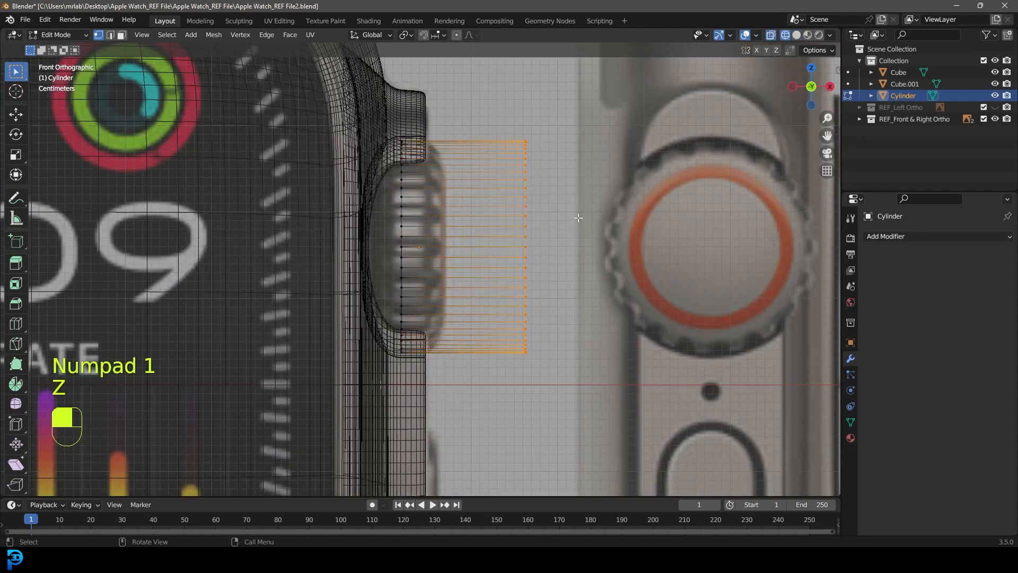
pyautogui.press('g')
pyautogui.press('y')
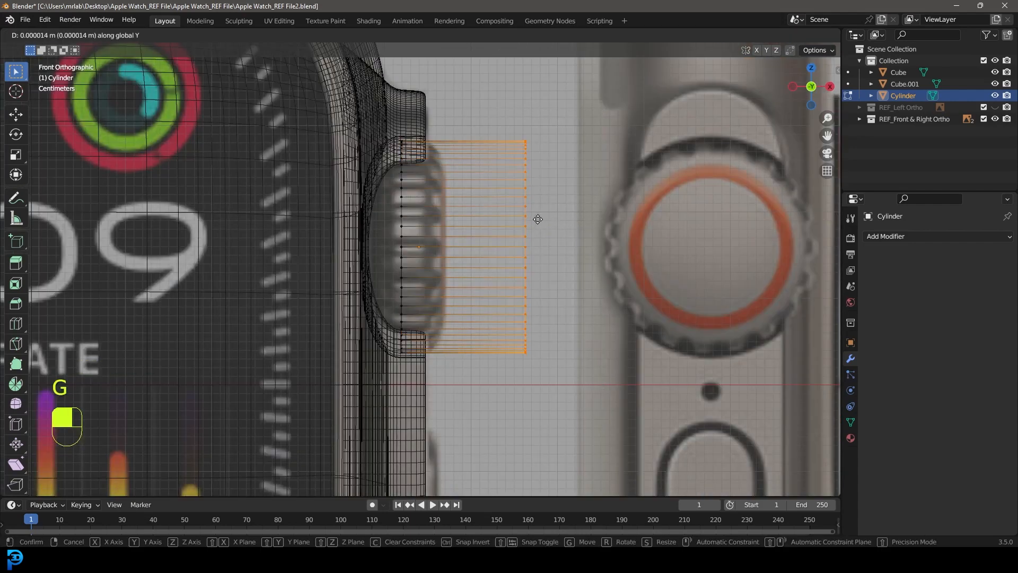
pyautogui.rightClick(541, 219)
pyautogui.press('g')
pyautogui.press('x')
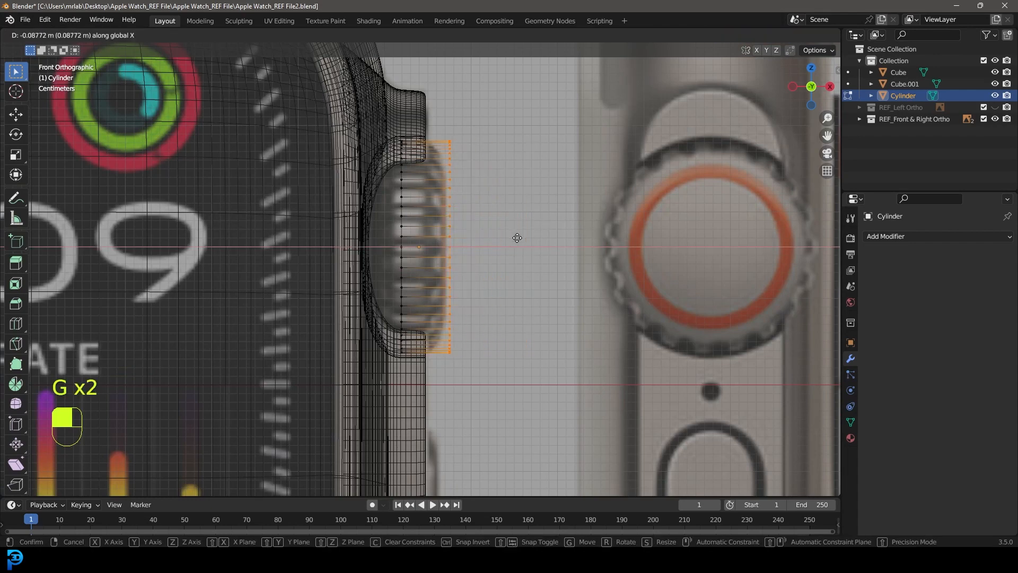
pyautogui.click(514, 239)
# Step: Select the cylinder's inner end and move it deeper into the case along X by about 0.043 m
pyautogui.scroll(3, 393, 197)
pyautogui.keyDown('shift'); pyautogui.moveTo(393, 198); pyautogui.dragTo(460, 188, button='middle'); pyautogui.keyUp('shift')
pyautogui.scroll(-3, 459, 187)
pyautogui.moveTo(413, 102); pyautogui.dragTo(453, 380)
pyautogui.keyDown('shift'); pyautogui.moveTo(430, 191); pyautogui.dragTo(487, 238, button='middle'); pyautogui.keyUp('shift')
pyautogui.press('g')
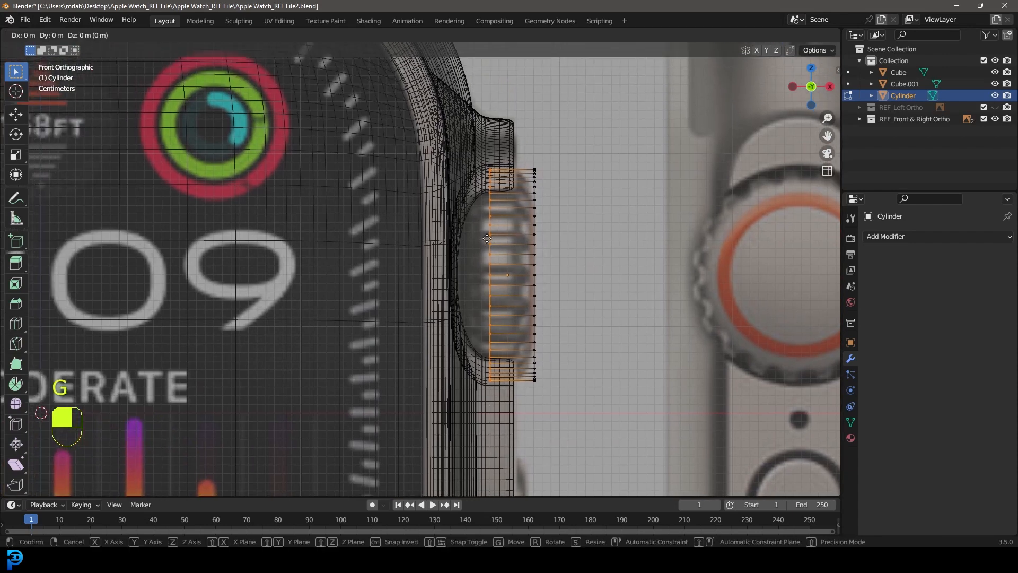
pyautogui.press('x')
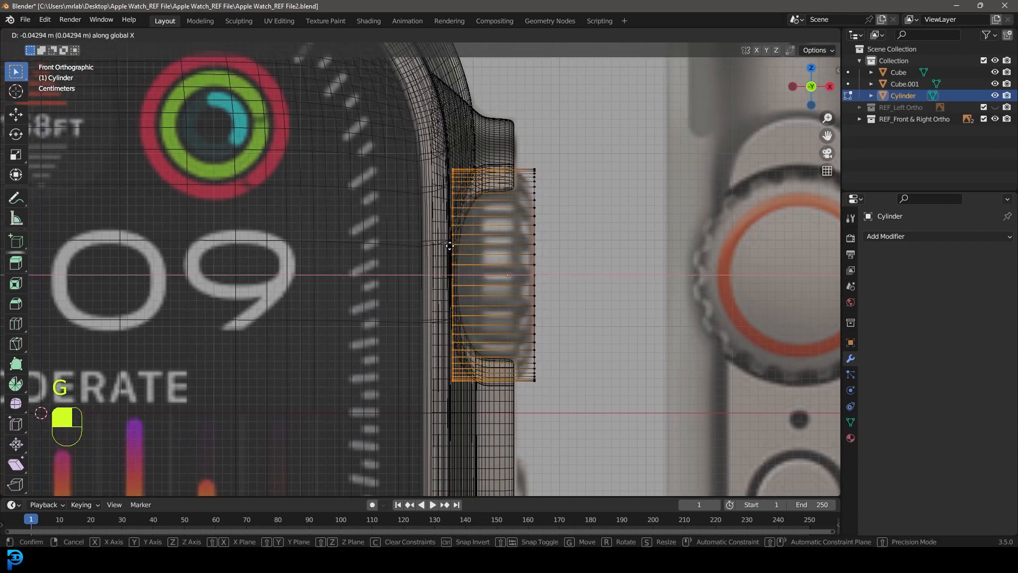
pyautogui.click(448, 246)
# Step: Return to solid display and bevel the cylinder's inner end with 9 segments
pyautogui.press('z')
pyautogui.moveTo(594, 223); pyautogui.dragTo(564, 230, button='middle')
pyautogui.scroll(3, 565, 229)
pyautogui.hotkey('ctrl', 'b')
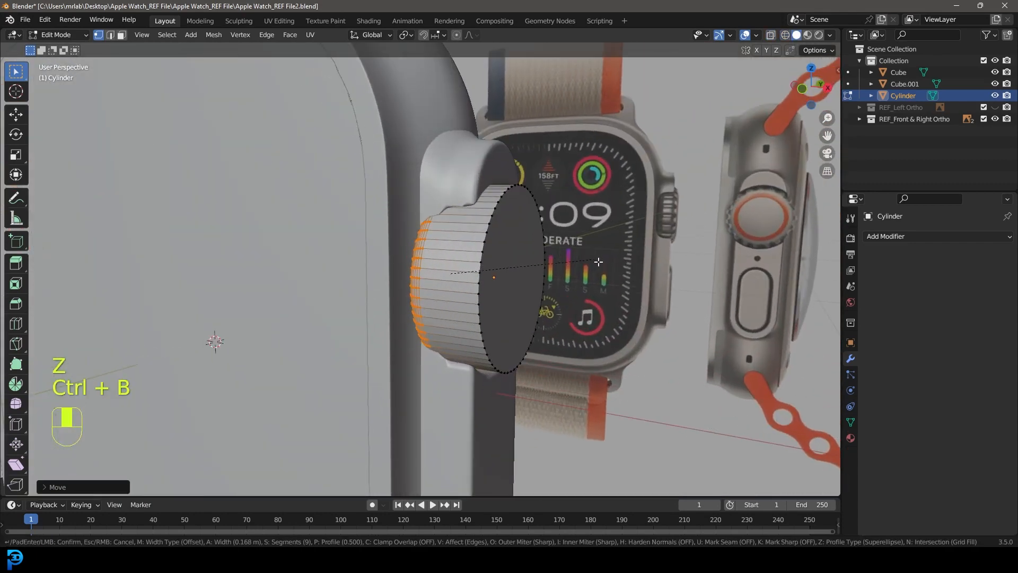
pyautogui.click(622, 278)
# Step: Flatten the cylinder's bevelled inner end along X by a factor of about 0.67
pyautogui.moveTo(622, 277); pyautogui.dragTo(600, 284, button='middle')
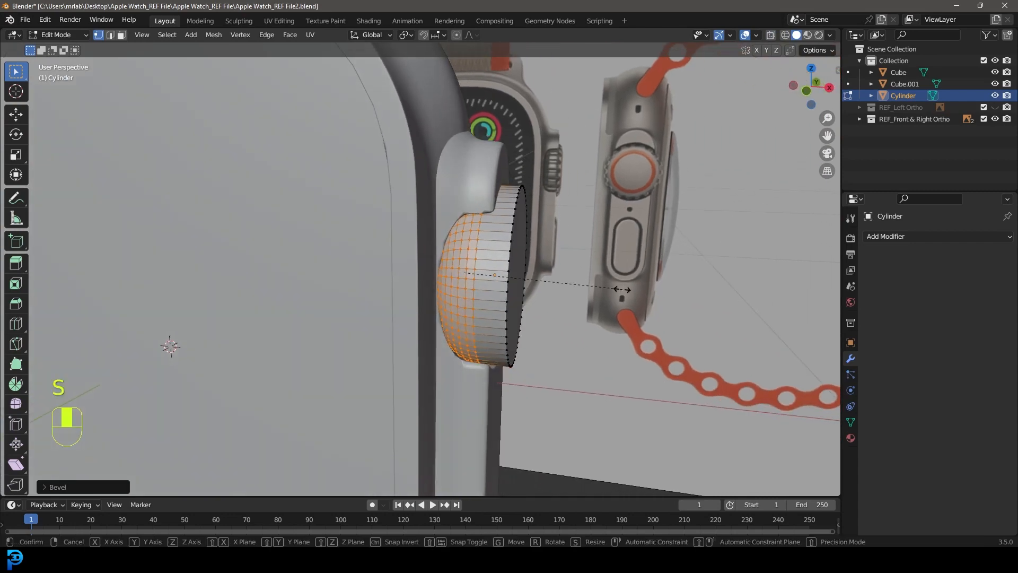
pyautogui.press('s')
pyautogui.press('x')
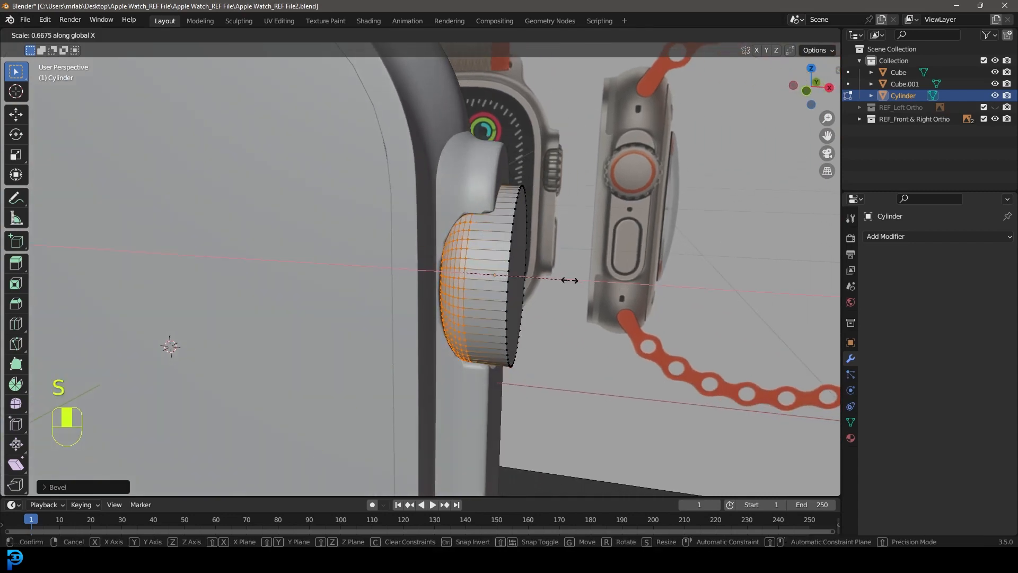
pyautogui.click(569, 280)
# Step: Select the cylinder's outer rim and bevel it about 0.28 m wide with 7 segments against the front reference
pyautogui.moveTo(569, 280); pyautogui.dragTo(547, 264, button='middle')
pyautogui.hotkey('alt', 'a')
pyautogui.keyDown('alt'); pyautogui.click(488, 234); pyautogui.keyUp('alt')
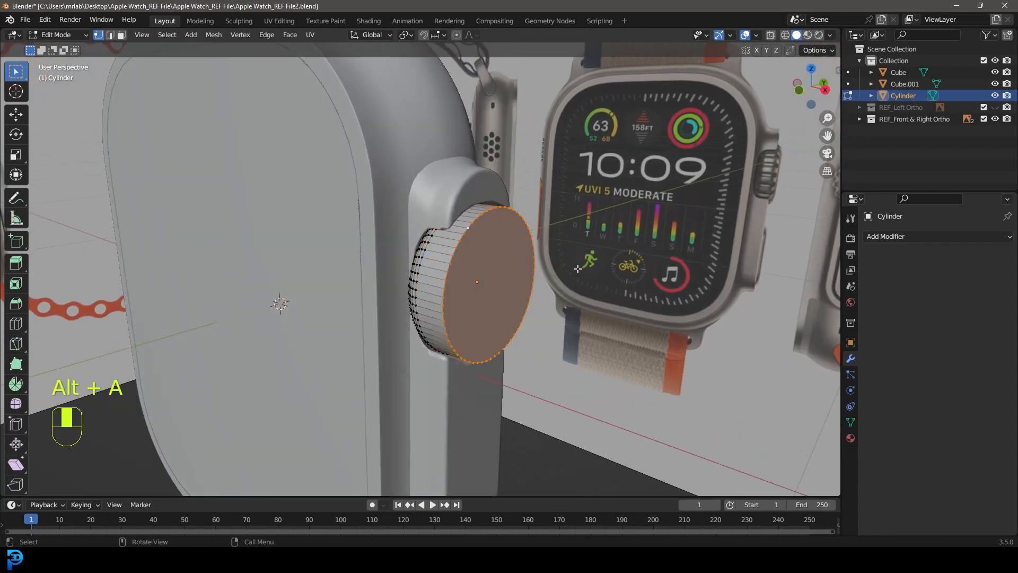
pyautogui.press('KP_1')
pyautogui.press('z')
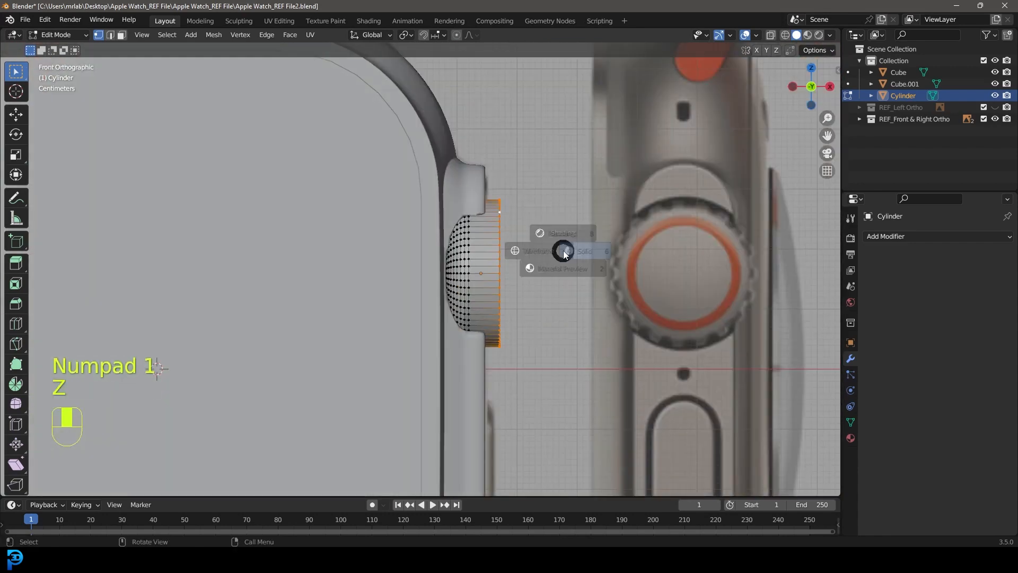
pyautogui.click(536, 251)
pyautogui.scroll(3, 636, 260)
pyautogui.hotkey('ctrl', 'b')
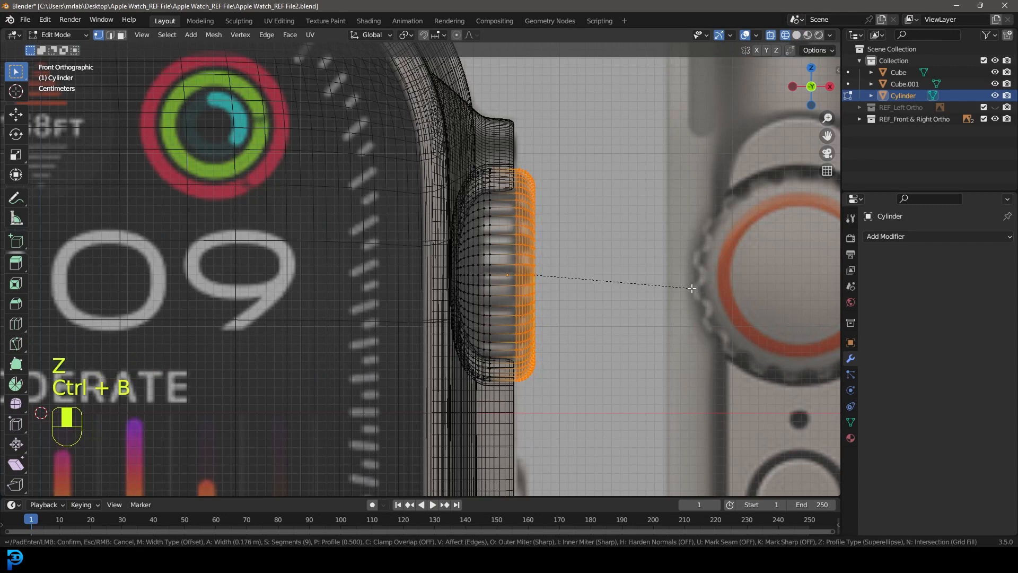
pyautogui.scroll(-2, 687, 279)
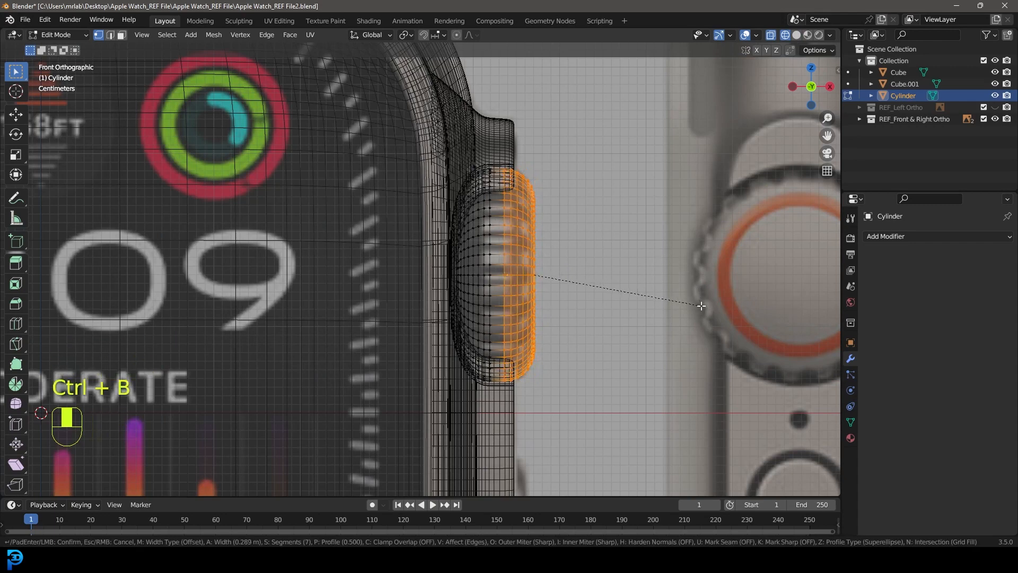
pyautogui.click(702, 306)
pyautogui.click(622, 274)
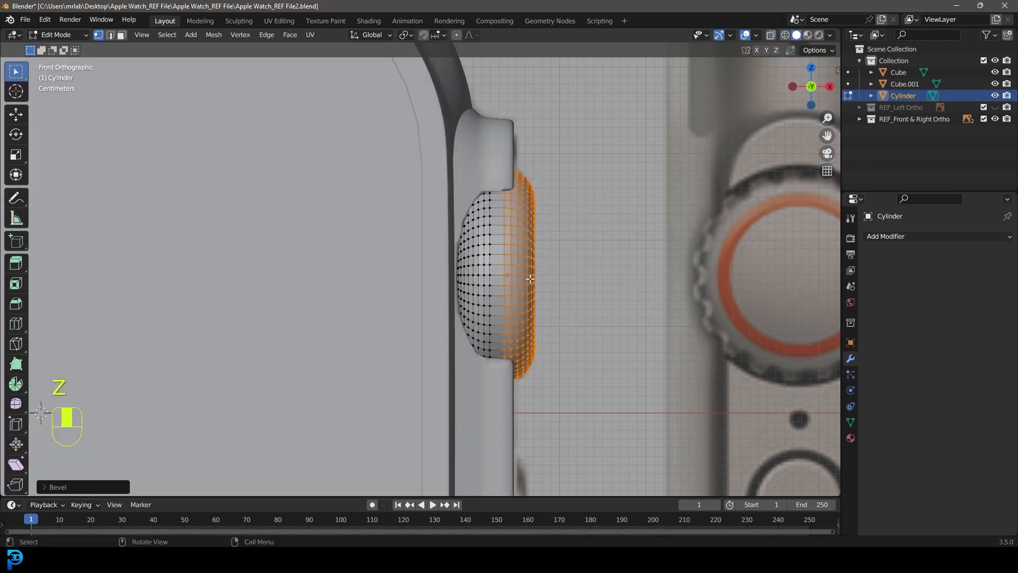
# Step: Return to Object Mode, apply the cylinder's object transform and shade it smooth
pyautogui.press('Tab')
pyautogui.scroll(-2, 537, 268)
pyautogui.scroll(-5, 494, 237)
pyautogui.moveTo(501, 238); pyautogui.dragTo(462, 241, button='middle')
pyautogui.scroll(4, 463, 241)
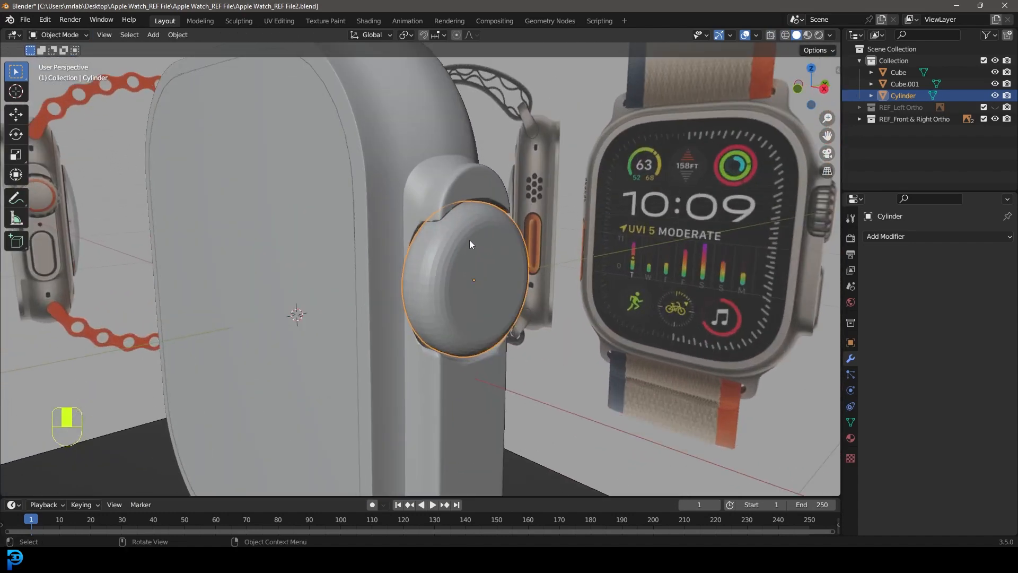
pyautogui.hotkey('ctrl', 'a')
pyautogui.click(430, 260)
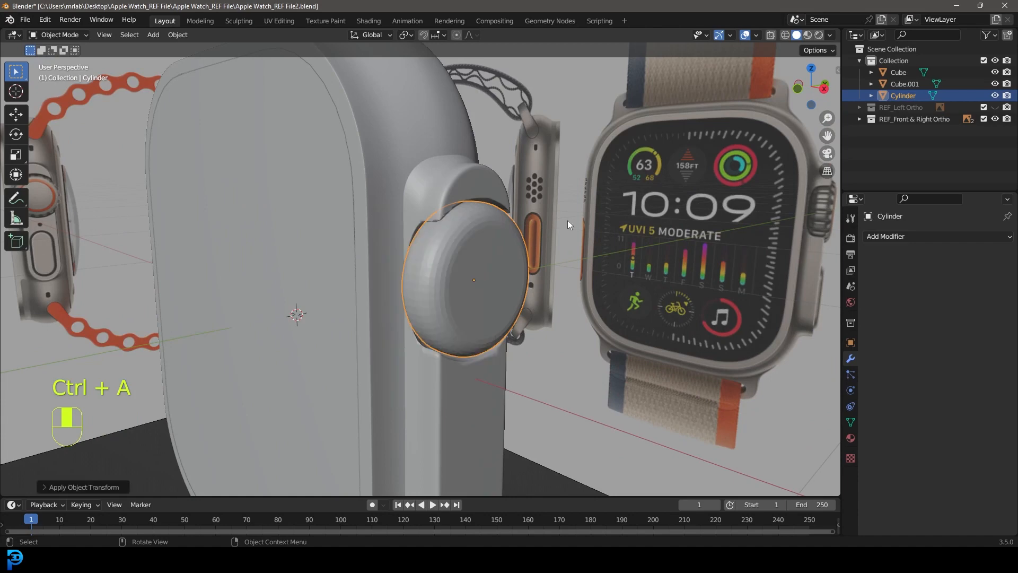
pyautogui.rightClick(476, 221)
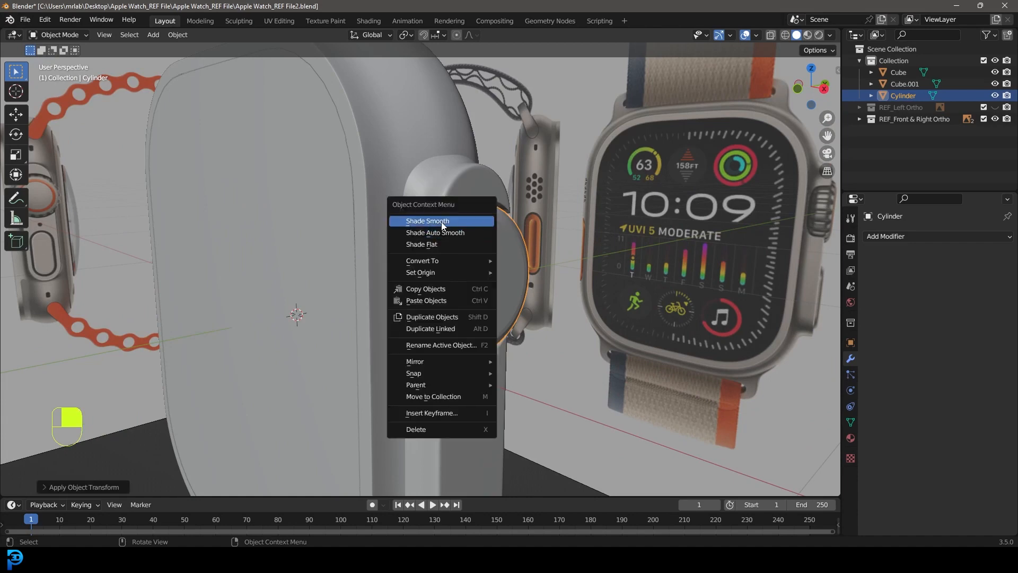
pyautogui.click(451, 222)
# Step: Compare the smoothed crown cylinder with the front reference in wireframe, then return to solid display
pyautogui.scroll(-4, 523, 246)
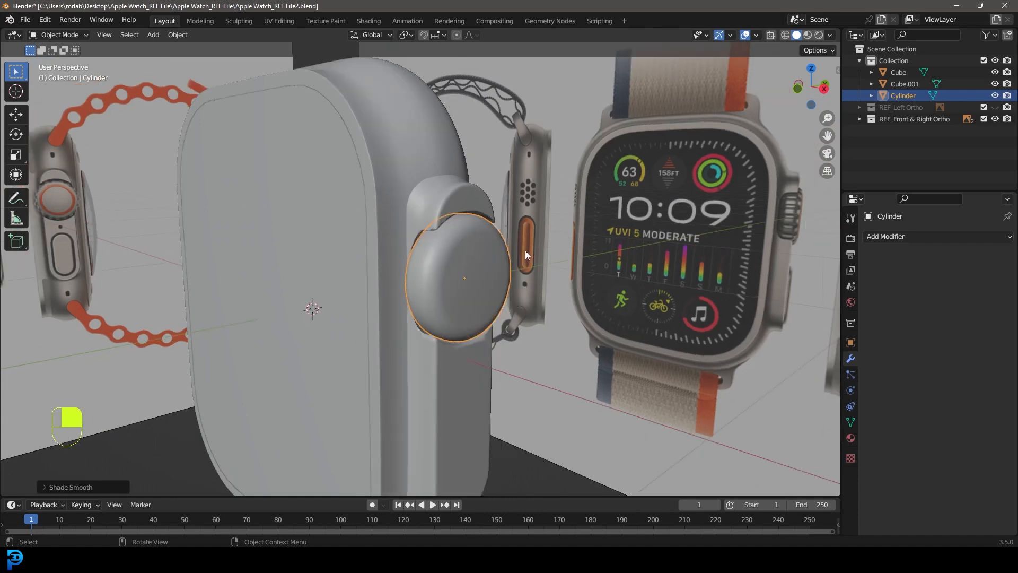
pyautogui.press('KP_1')
pyautogui.press('z')
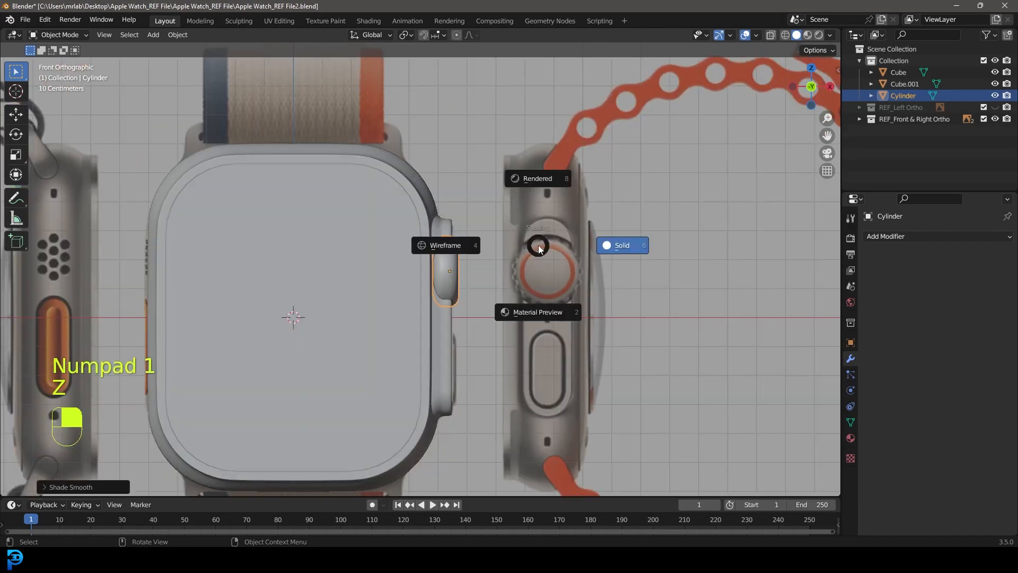
pyautogui.click(495, 240)
pyautogui.scroll(5, 495, 240)
pyautogui.scroll(2, 522, 269)
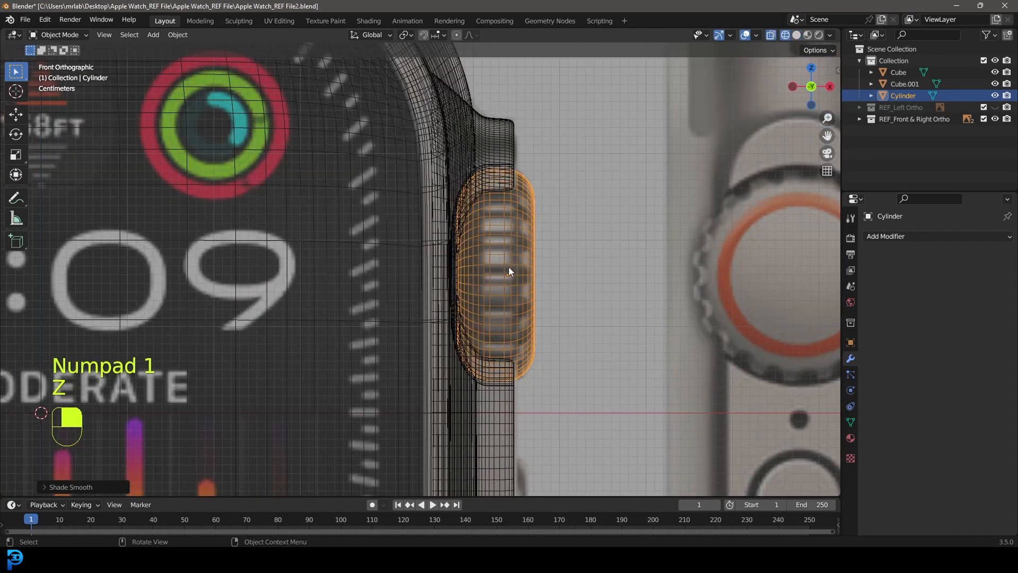
pyautogui.hotkey('alt', 'a')
pyautogui.press('z')
pyautogui.click(587, 278)
pyautogui.scroll(-6, 538, 274)
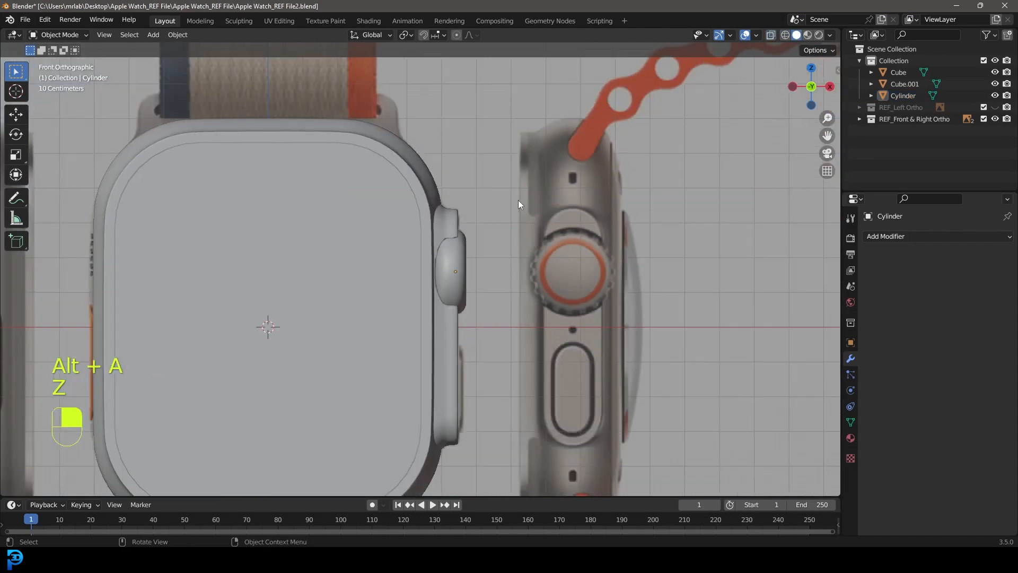
# Step: Select the crown cylinder and snap the 3D cursor to it
pyautogui.moveTo(517, 200); pyautogui.dragTo(433, 236, button='middle')
pyautogui.scroll(3, 433, 235)
pyautogui.click(469, 265)
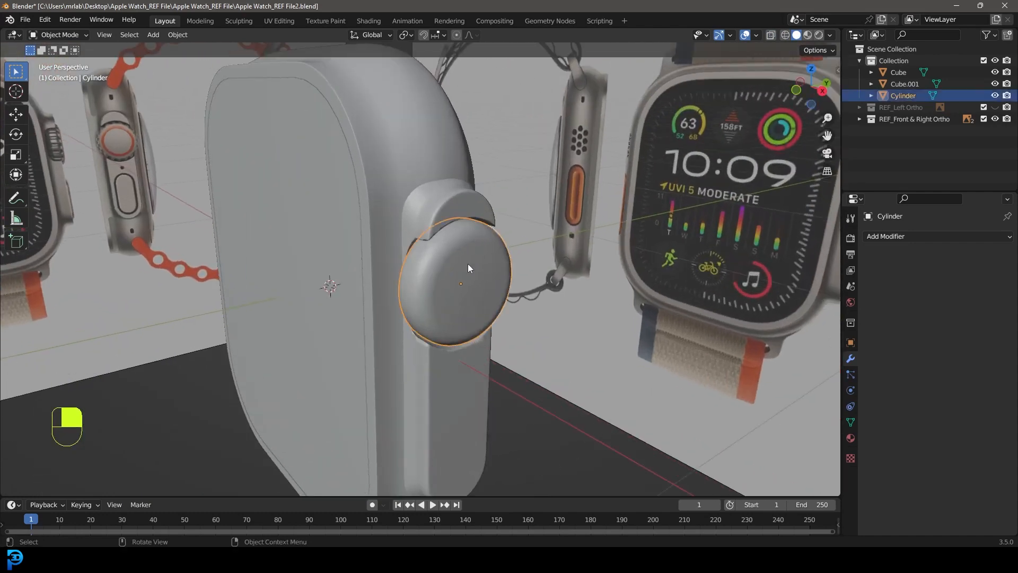
pyautogui.press('g')
pyautogui.rightClick(496, 272)
pyautogui.moveTo(495, 272); pyautogui.dragTo(473, 256, button='middle')
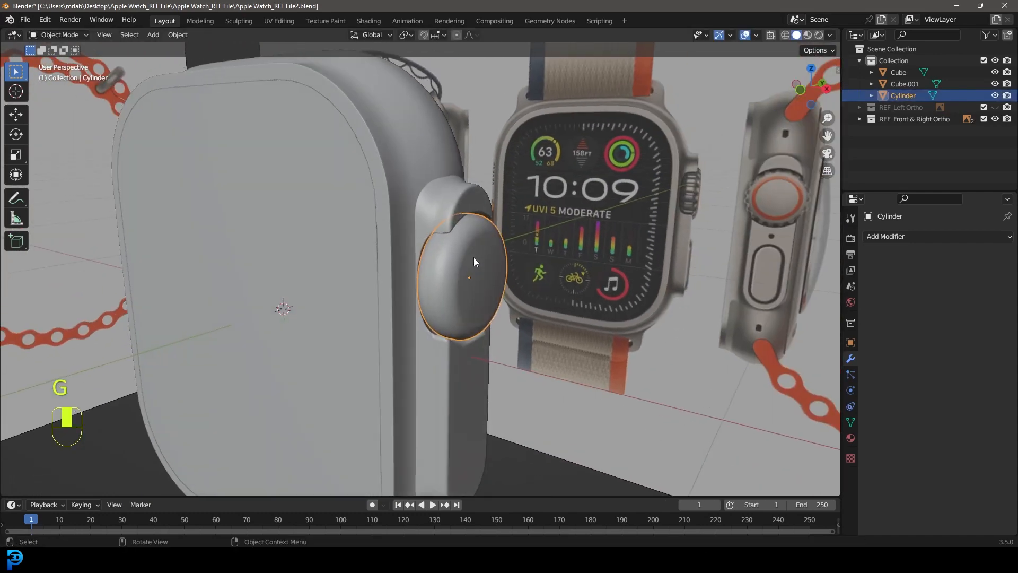
pyautogui.hotkey('shift', 's')
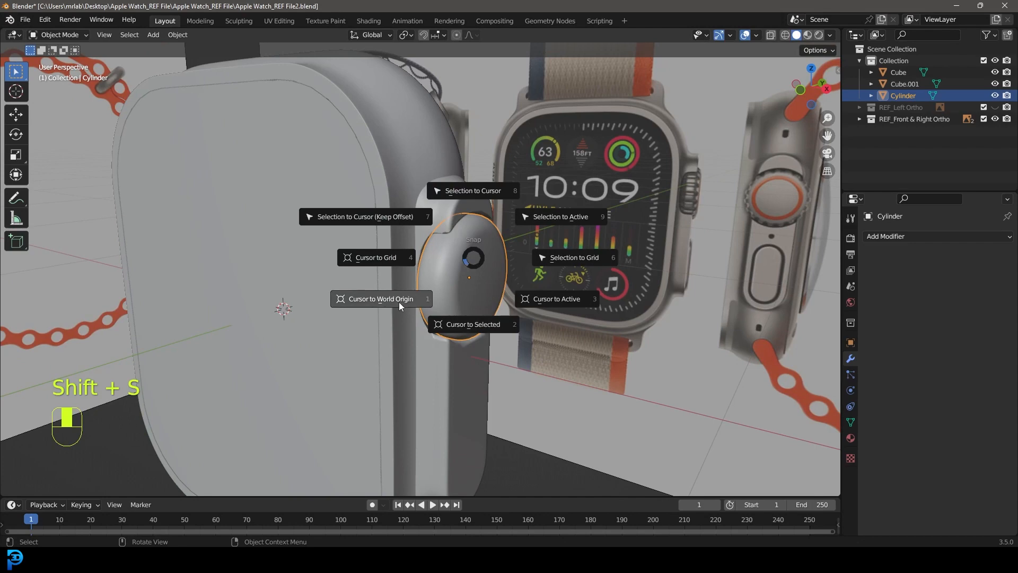
pyautogui.click(456, 321)
pyautogui.moveTo(505, 281); pyautogui.dragTo(483, 279, button='middle')
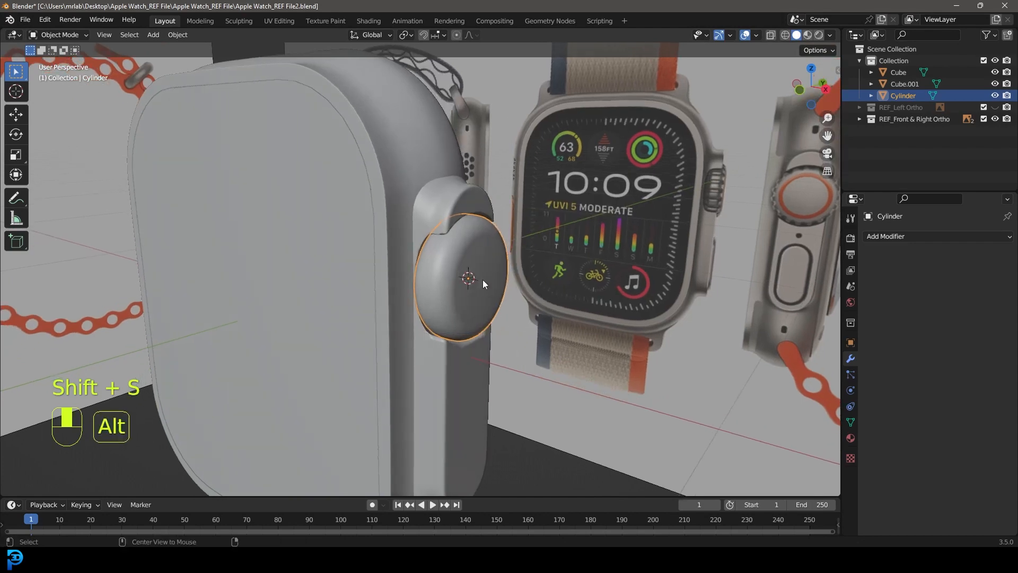
# Step: Add a cube-shaped empty at the 3D cursor in the centre of the crown
pyautogui.hotkey('alt', 'a')
pyautogui.hotkey('shift', 'a')
pyautogui.moveTo(444, 359)
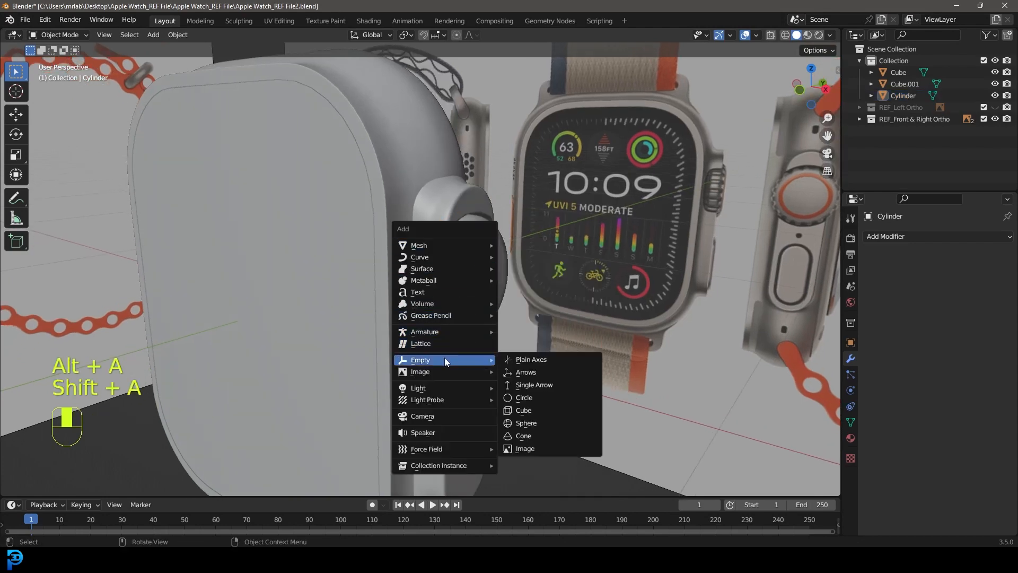
pyautogui.click(524, 411)
pyautogui.scroll(-8, 511, 286)
pyautogui.moveTo(511, 288); pyautogui.dragTo(543, 272, button='middle')
pyautogui.scroll(1, 542, 272)
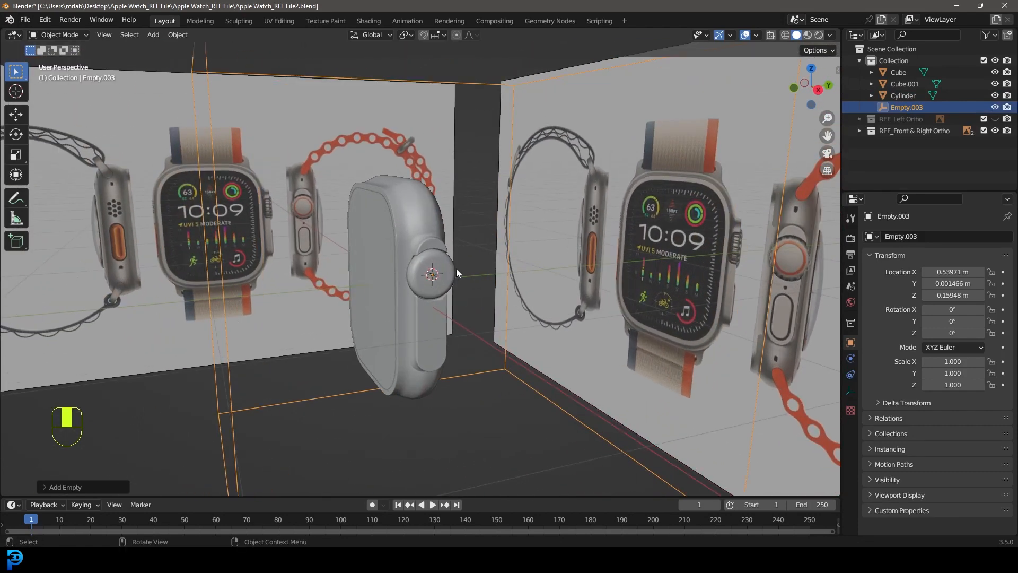
# Step: Add a mesh cube at the 3D cursor and switch to the front view
pyautogui.hotkey('shift', 'a')
pyautogui.moveTo(413, 123)
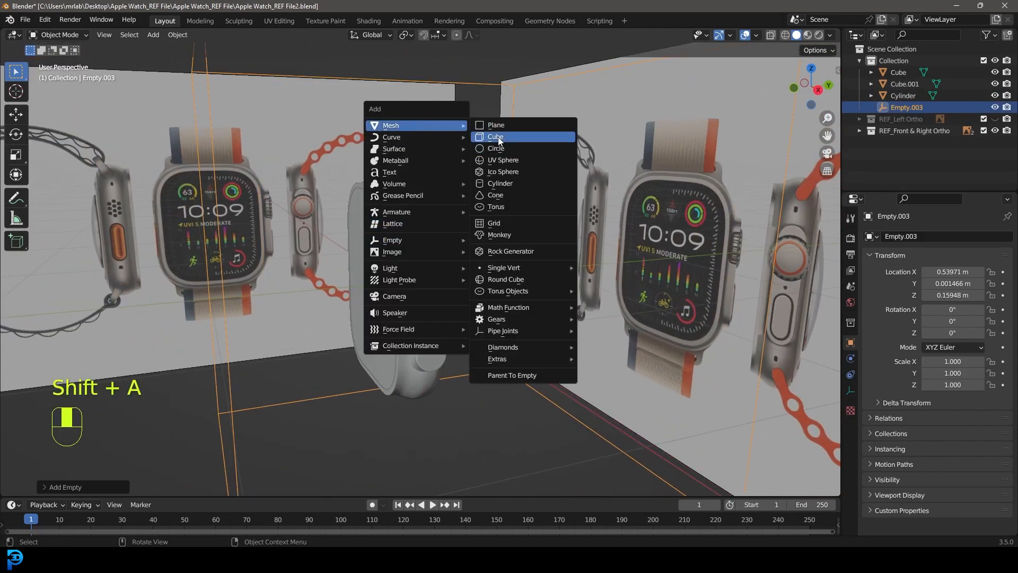
pyautogui.click(495, 137)
pyautogui.scroll(-3, 566, 240)
pyautogui.press('KP_1')
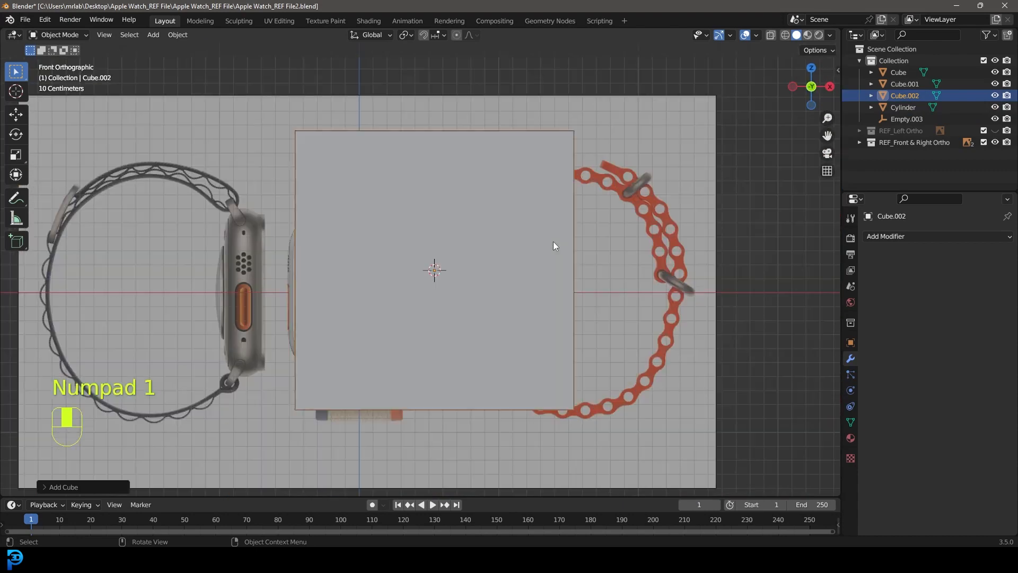
# Step: Scale the new cube's mesh down in Edit Mode to a small block narrower than the crown
pyautogui.scroll(2, 552, 243)
pyautogui.press('Tab')
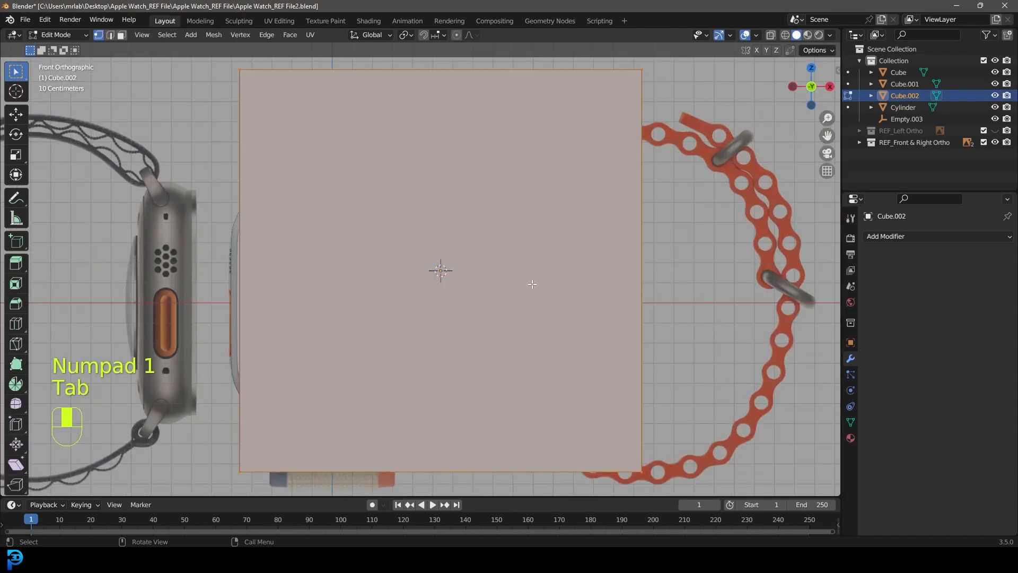
pyautogui.press('Tab')
pyautogui.press('s')
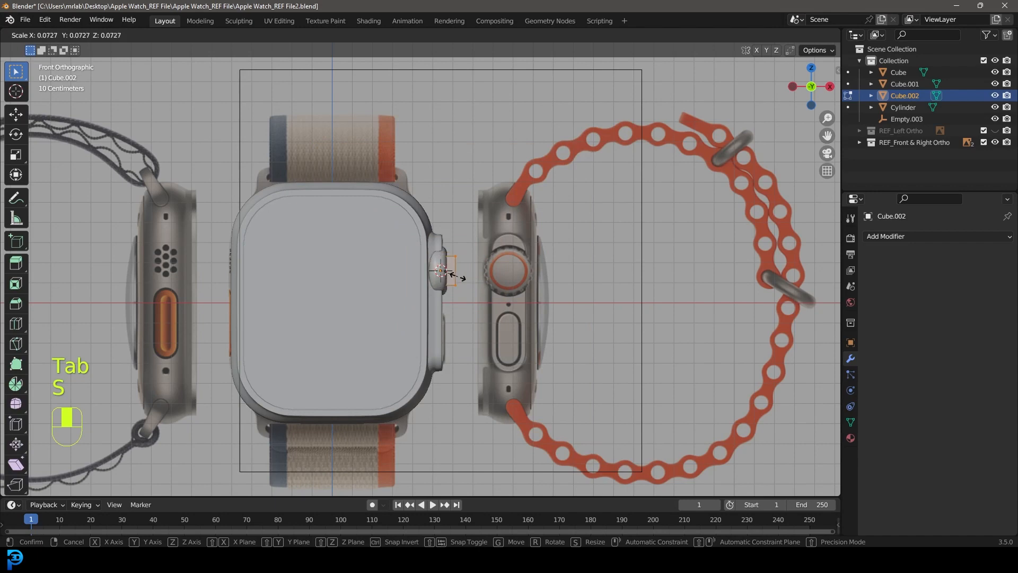
pyautogui.click(463, 278)
pyautogui.scroll(4, 493, 282)
pyautogui.press('s')
pyautogui.click(559, 302)
# Step: Move the small block onto the crown's outer edge on the screen side of the case, in the right view
pyautogui.press('KP_3')
pyautogui.scroll(2, 435, 273)
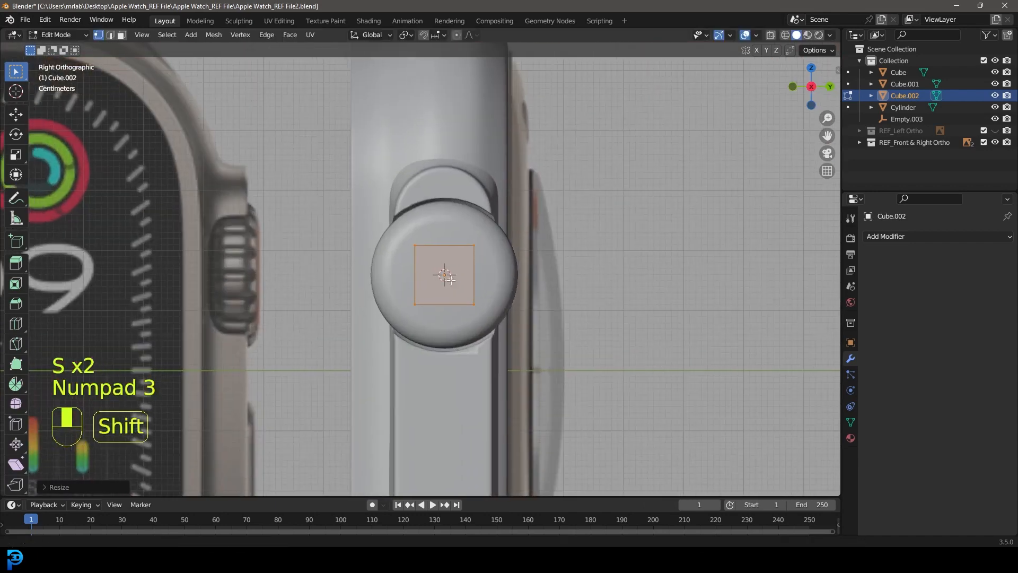
pyautogui.keyDown('shift'); pyautogui.moveTo(434, 275); pyautogui.dragTo(461, 281, button='middle'); pyautogui.keyUp('shift')
pyautogui.press('g')
pyautogui.click(389, 279)
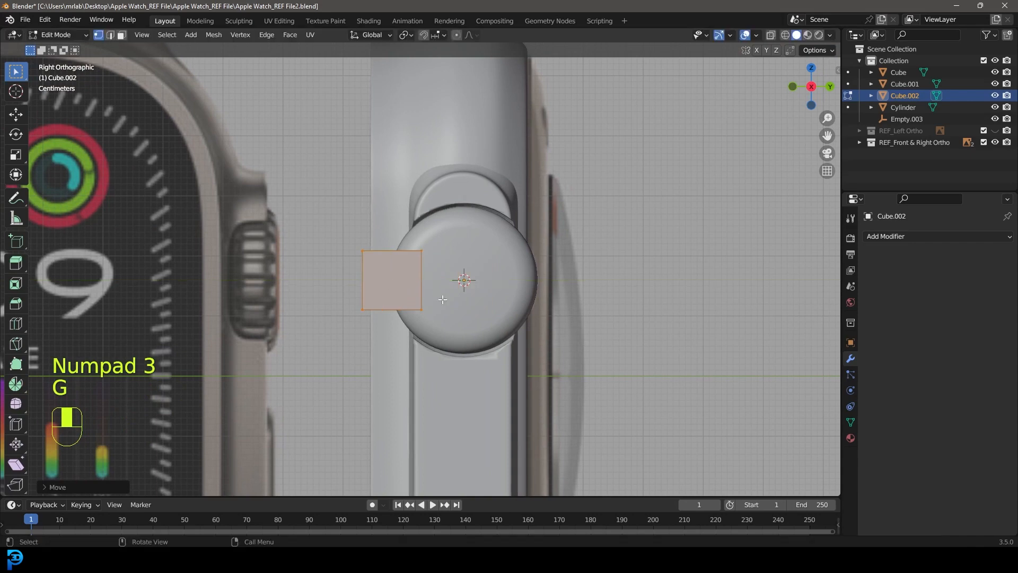
# Step: Shrink the block at the crown's edge to about 0.41 and flatten it along Z
pyautogui.scroll(3, 463, 262)
pyautogui.scroll(3, 463, 261)
pyautogui.press('s')
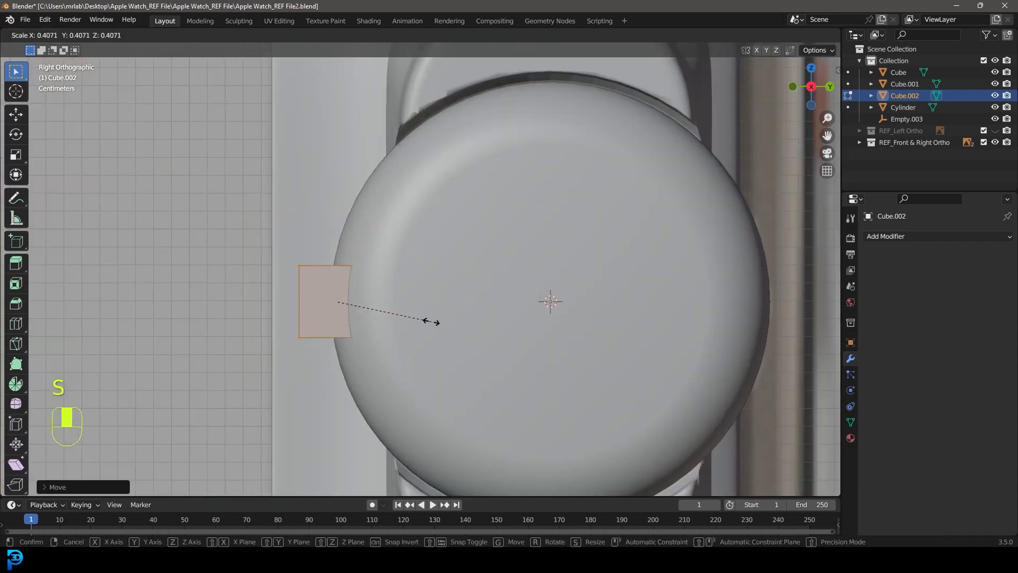
pyautogui.press('s')
pyautogui.middleClick(447, 380)
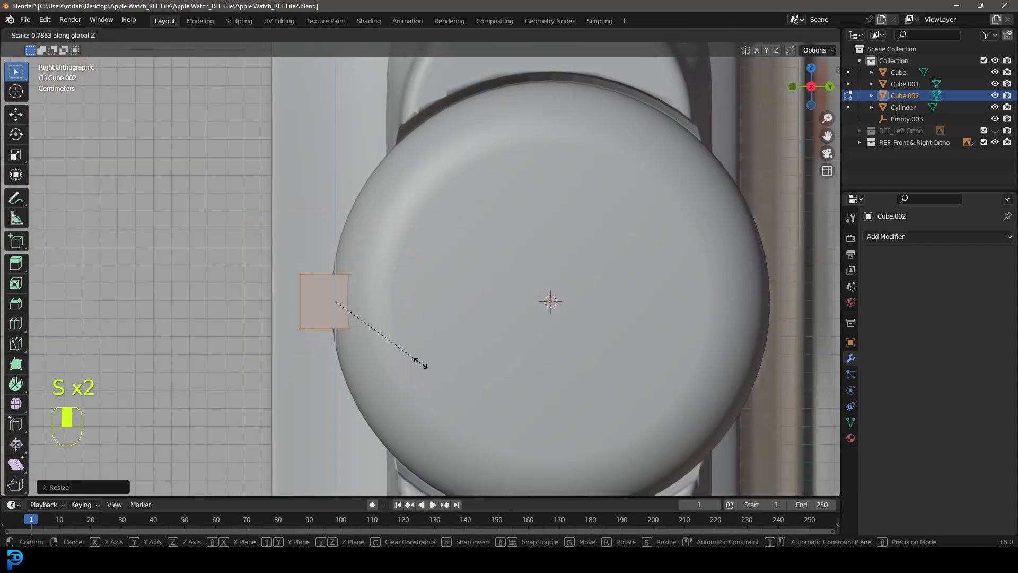
pyautogui.click(393, 349)
# Step: Stretch the block along X across the crown's thickness, nudge it along Y, refine its size and return to Object Mode
pyautogui.moveTo(405, 344); pyautogui.dragTo(603, 358, button='middle')
pyautogui.press('s')
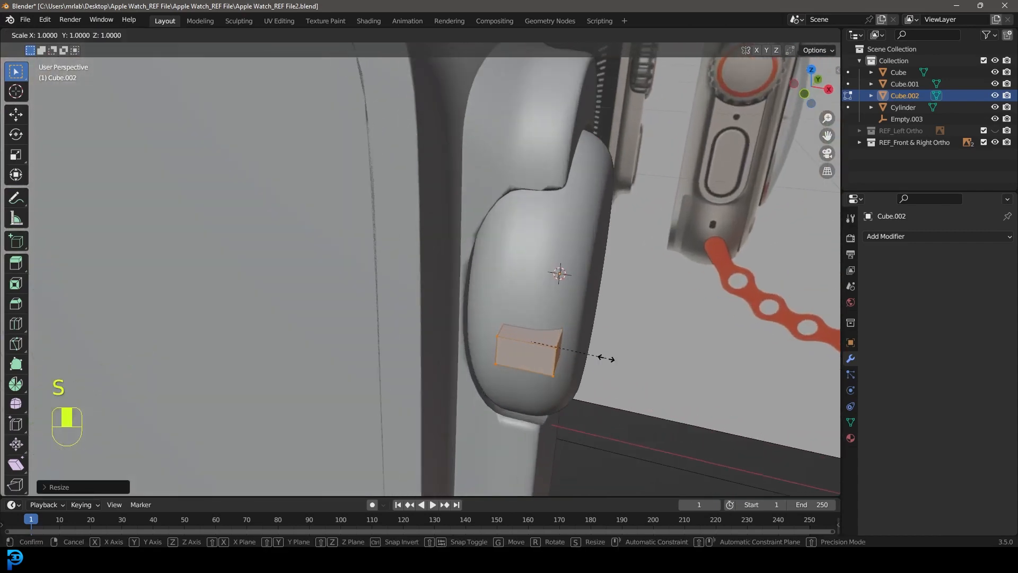
pyautogui.middleClick(601, 358)
pyautogui.click(700, 395)
pyautogui.press('g')
pyautogui.middleClick(702, 393)
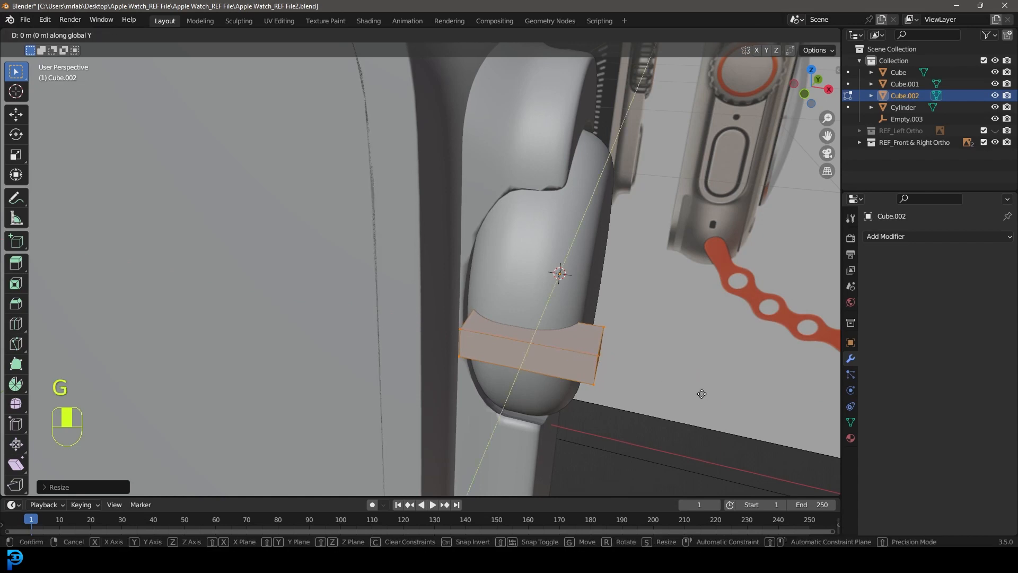
pyautogui.click(682, 391)
pyautogui.press('s')
pyautogui.middleClick(642, 382)
pyautogui.click(649, 386)
pyautogui.press('KP_3')
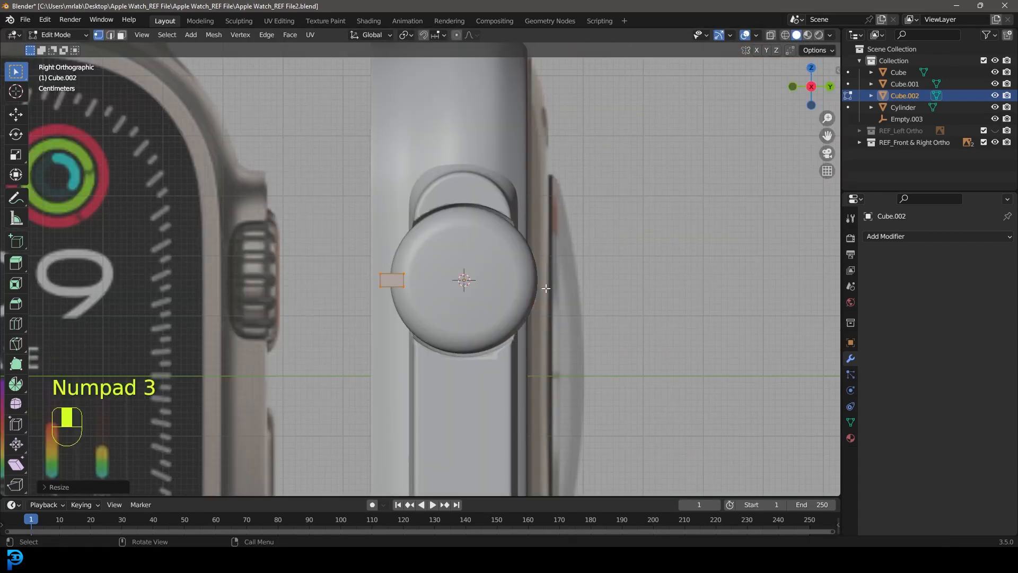
pyautogui.scroll(1, 483, 254)
pyautogui.press('Tab')
pyautogui.scroll(-7, 468, 266)
pyautogui.moveTo(449, 267); pyautogui.dragTo(463, 268, button='middle')
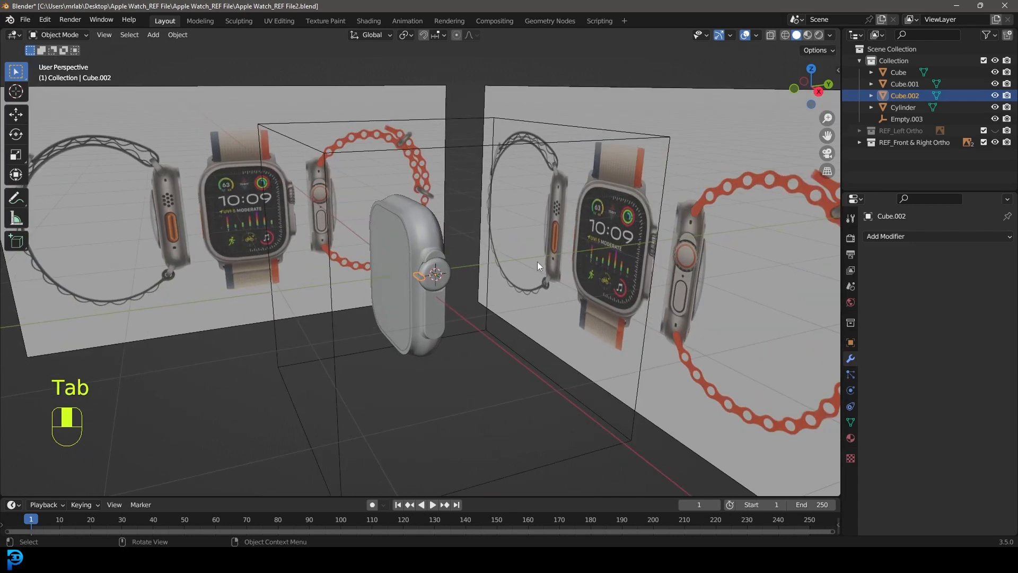
pyautogui.scroll(2, 414, 277)
pyautogui.press('g')
pyautogui.rightClick(419, 279)
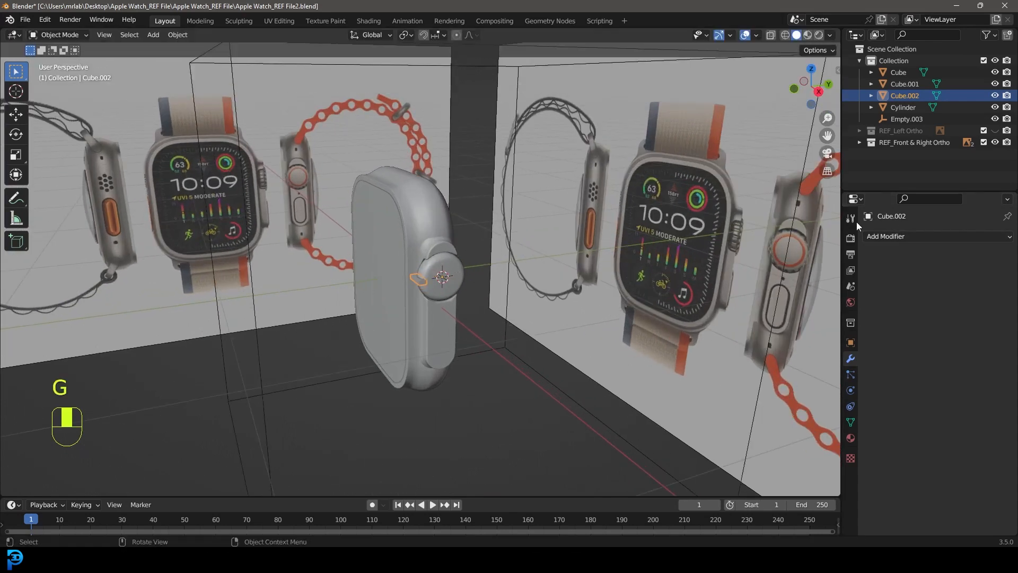
# Step: Add an Array modifier to the block and set its relative offset X factor to 0
pyautogui.click(888, 236)
pyautogui.click(797, 268)
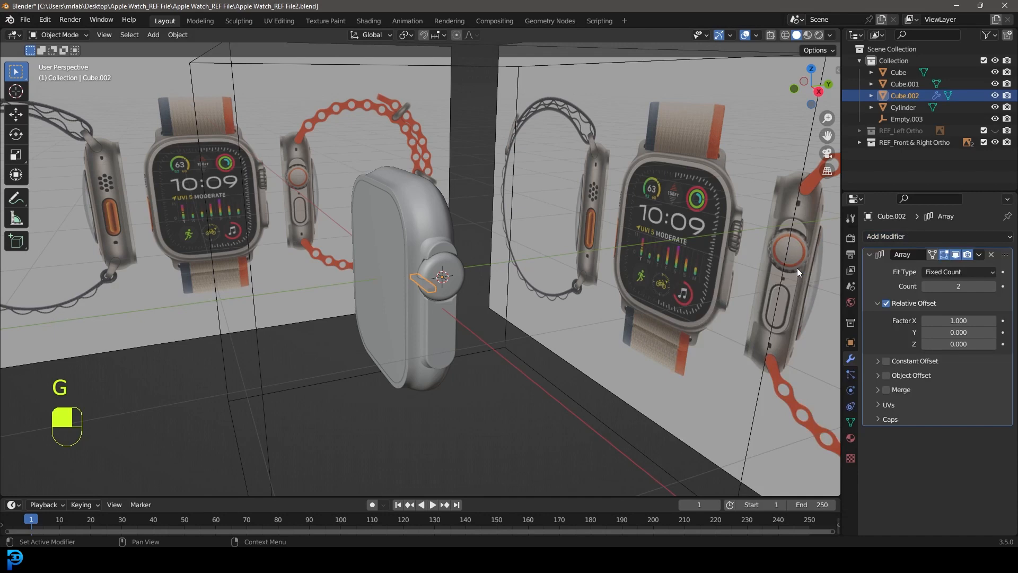
pyautogui.click(960, 319)
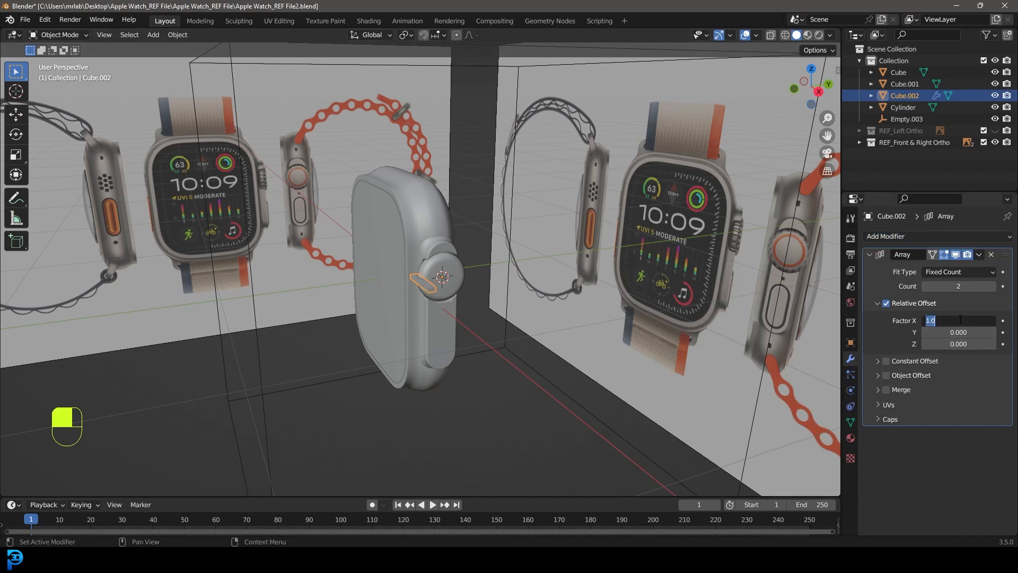
pyautogui.write('0')
pyautogui.press('Return')
# Step: Enable Object Offset on the array and assign the cube empty at the crown's centre as the offset object
pyautogui.click(879, 375)
pyautogui.click(887, 375)
pyautogui.click(989, 393)
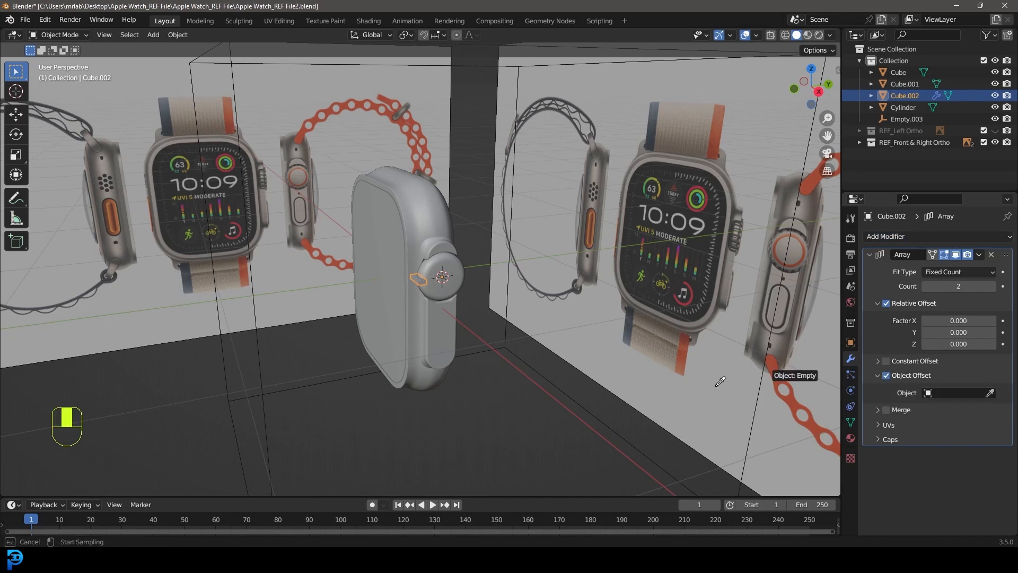
pyautogui.click(276, 390)
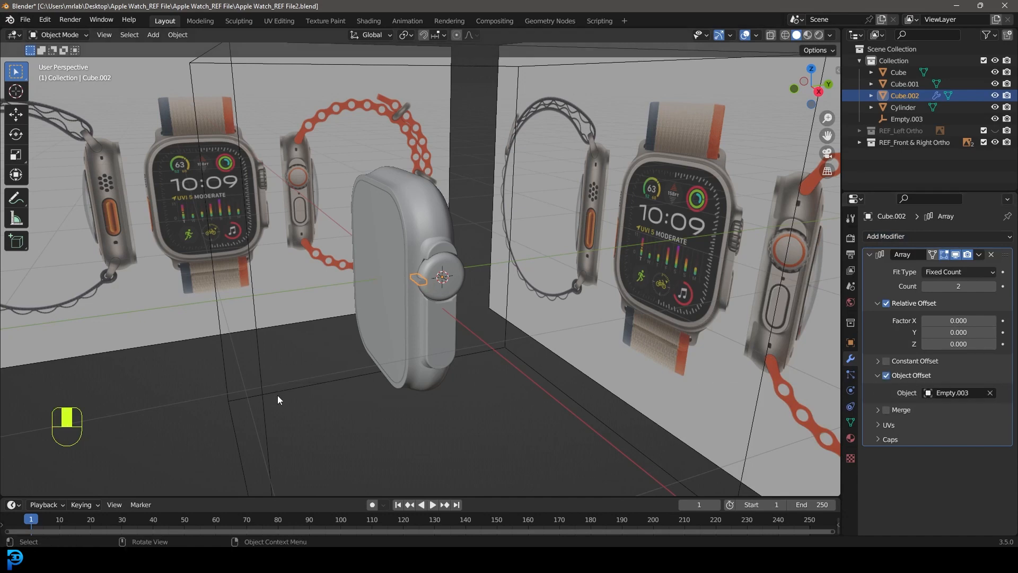
# Step: Set the block array's count to 22
pyautogui.moveTo(444, 280); pyautogui.dragTo(445, 273, button='middle')
pyautogui.scroll(3, 444, 273)
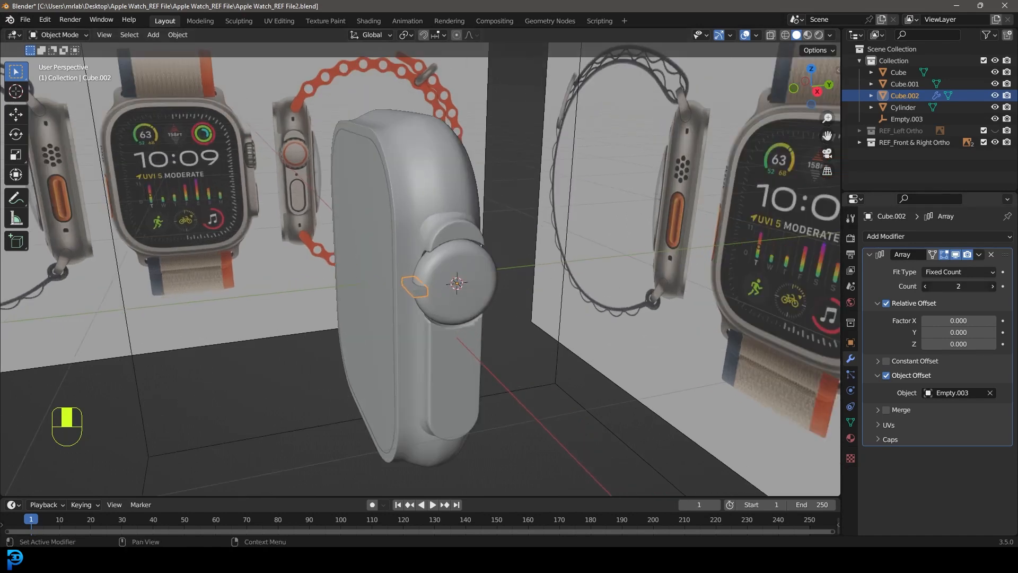
pyautogui.press('Return')
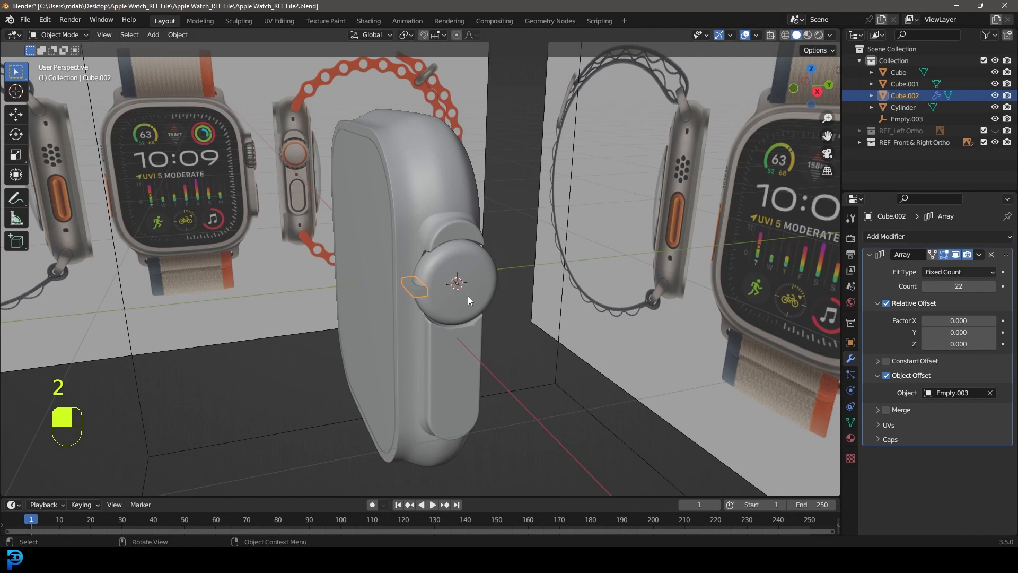
# Step: Rotate the offset empty about 16.3° in the right view to spread the block copies in a ring around the crown
pyautogui.scroll(-5, 303, 352)
pyautogui.click(317, 370)
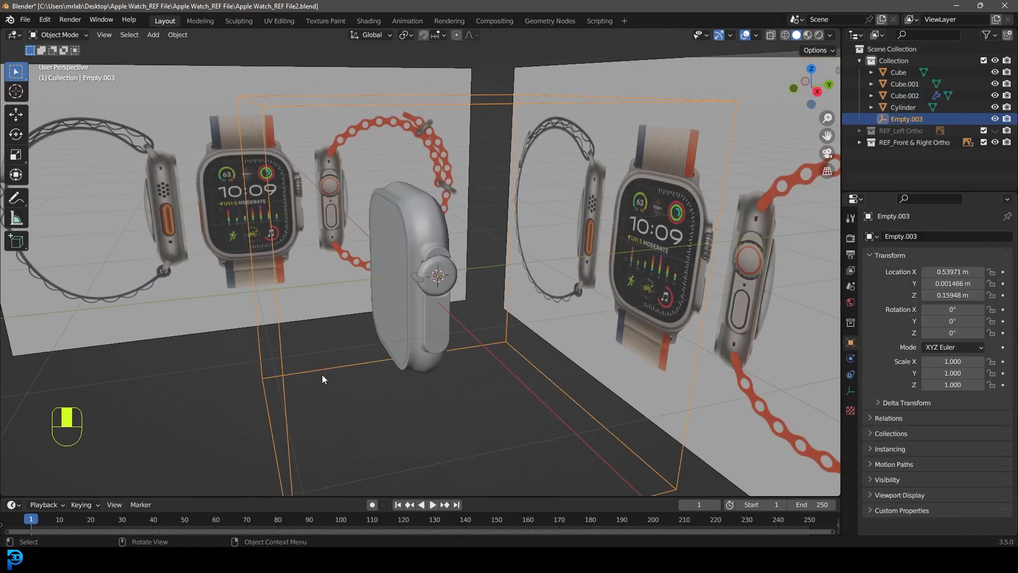
pyautogui.press('KP_3')
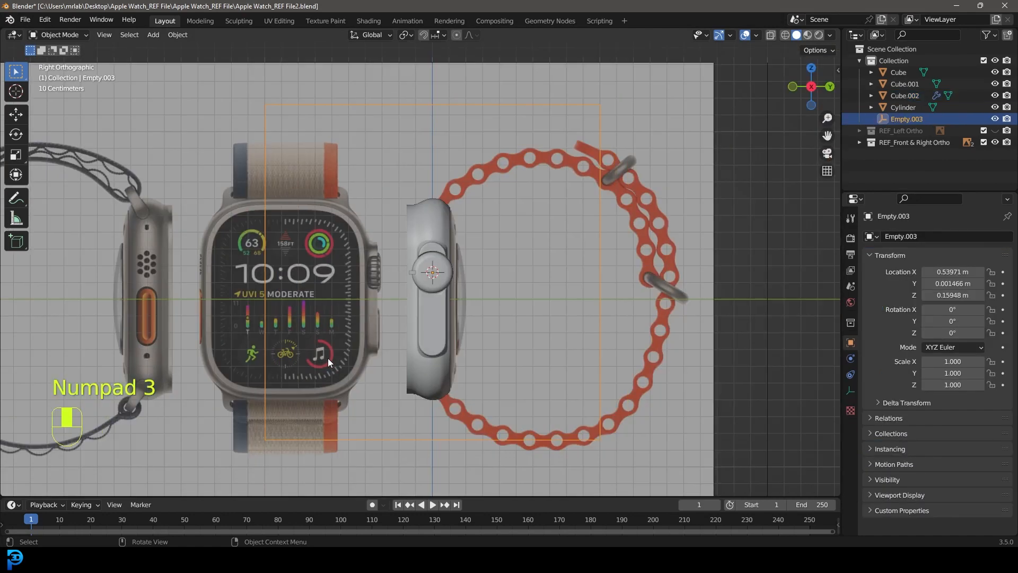
pyautogui.scroll(5, 380, 326)
pyautogui.press('r')
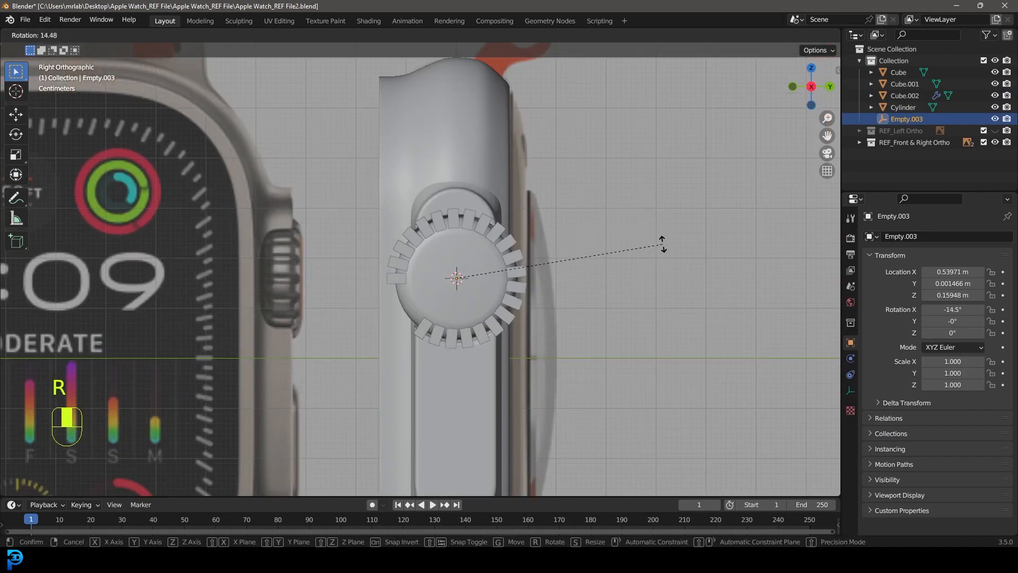
pyautogui.press('shift')
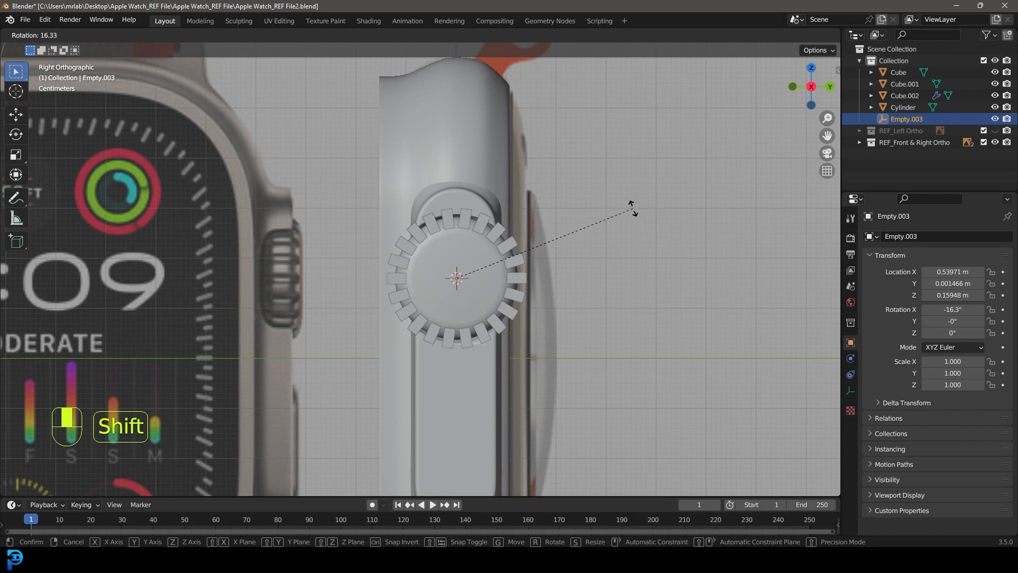
pyautogui.click(632, 208)
pyautogui.scroll(-6, 463, 281)
pyautogui.scroll(5, 351, 285)
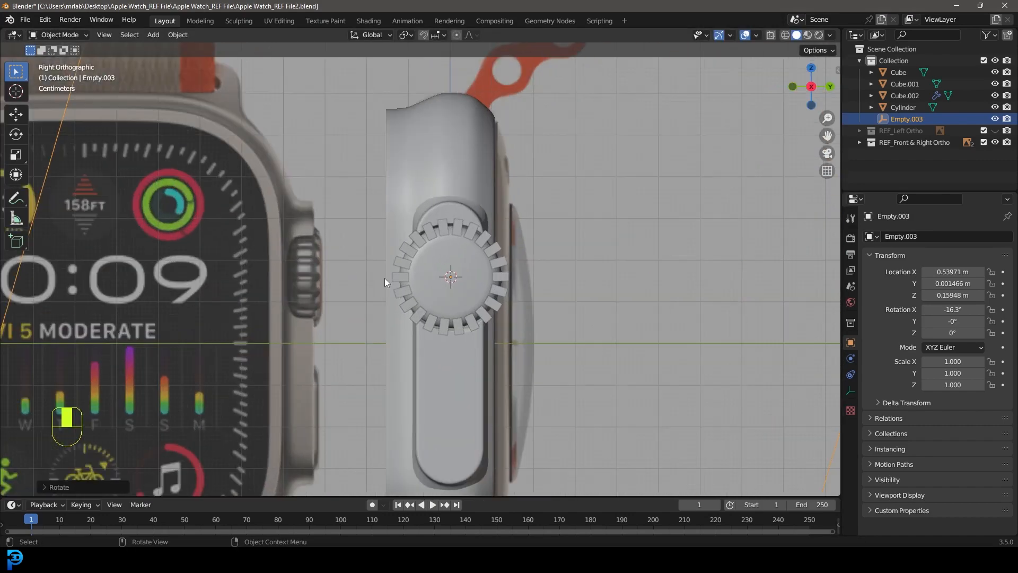
pyautogui.scroll(3, 327, 281)
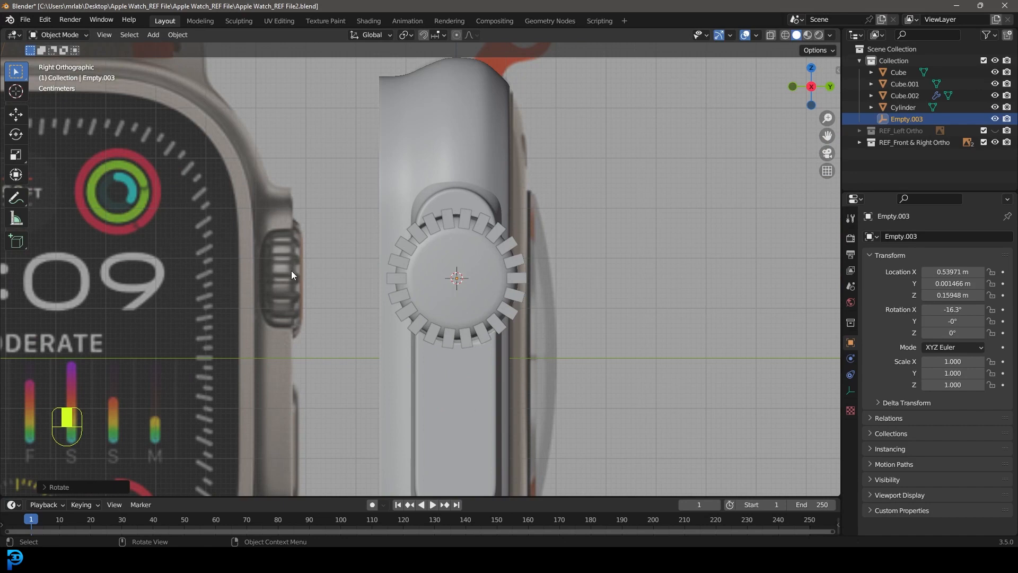
# Step: Select the ring of blocks and set its array count to 18
pyautogui.click(515, 196)
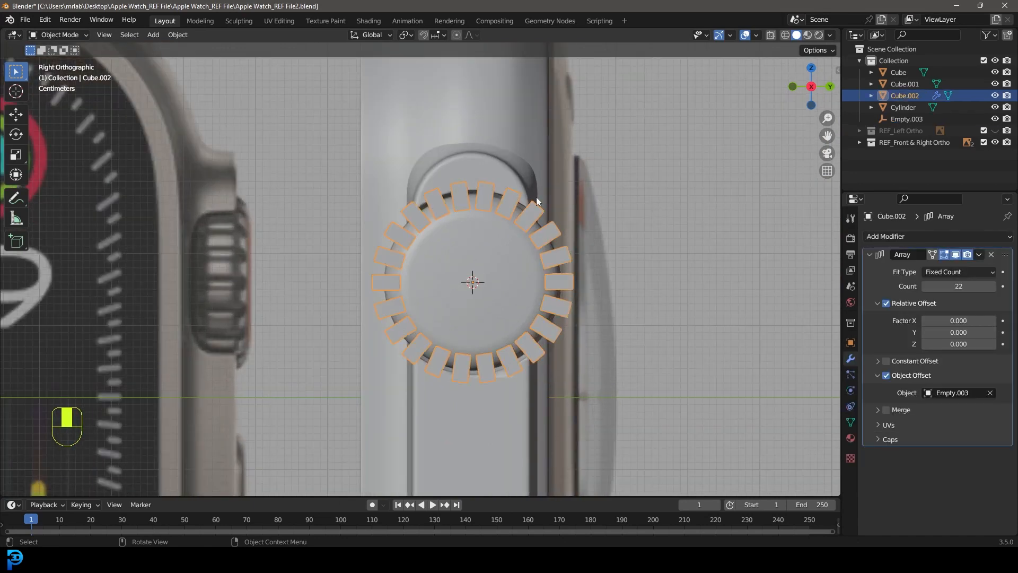
pyautogui.click(962, 286)
pyautogui.write('18')
pyautogui.press('Return')
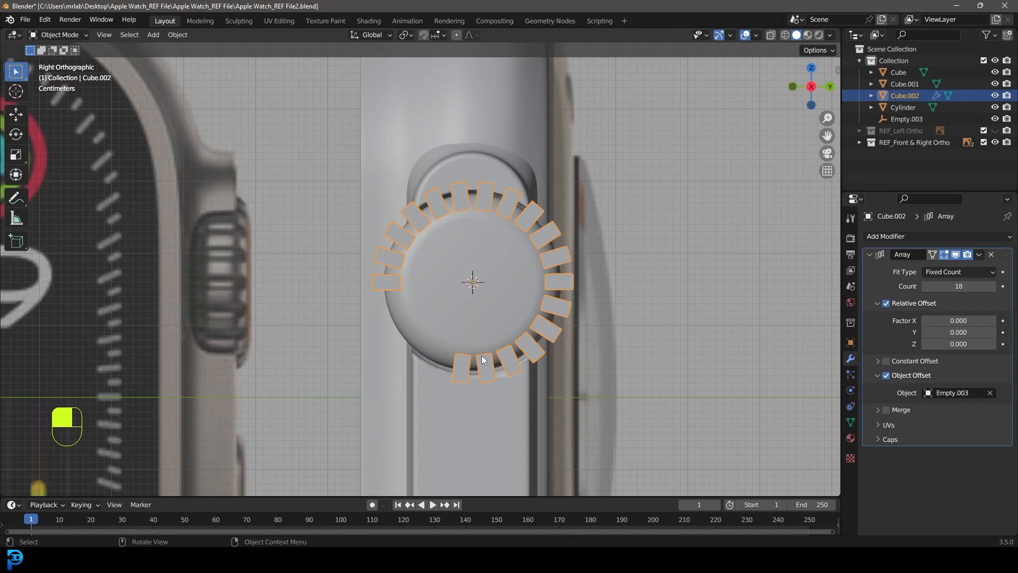
# Step: Rotate the offset empty to about -20.1° on X so the 18 blocks are evenly spaced around the crown
pyautogui.scroll(-8, 481, 358)
pyautogui.click(444, 126)
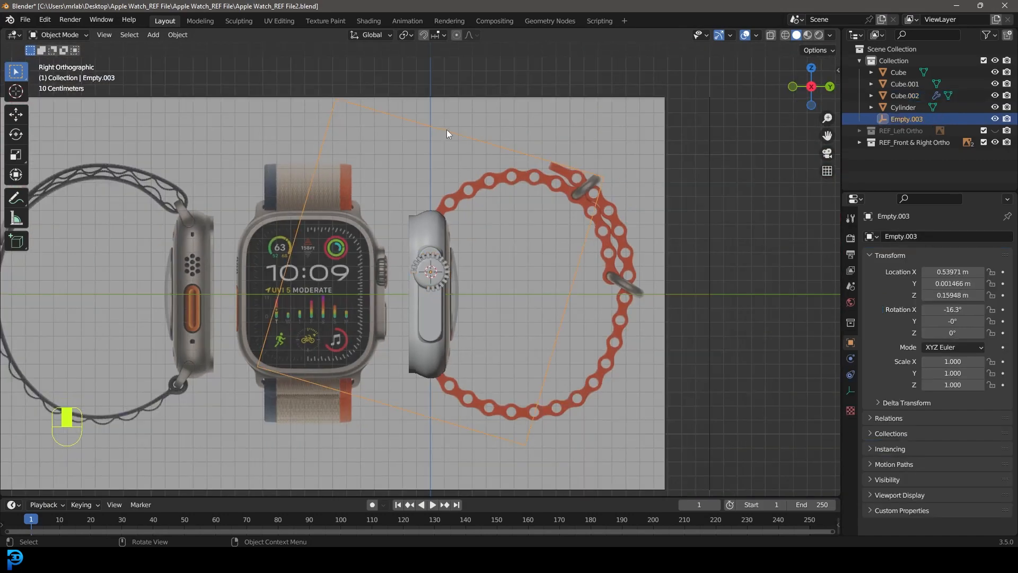
pyautogui.scroll(3, 711, 297)
pyautogui.scroll(2, 719, 327)
pyautogui.press('r')
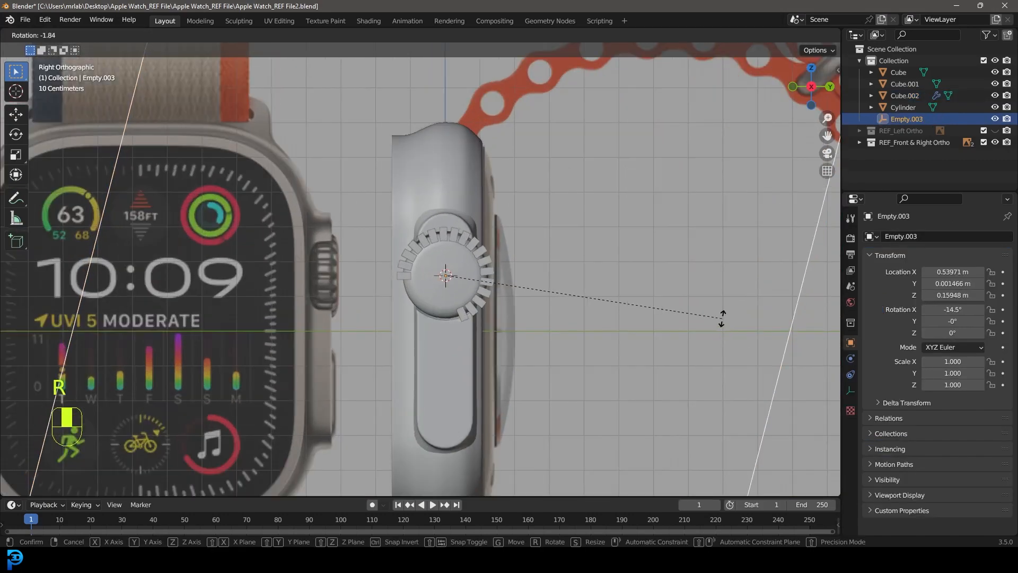
pyautogui.press('shift')
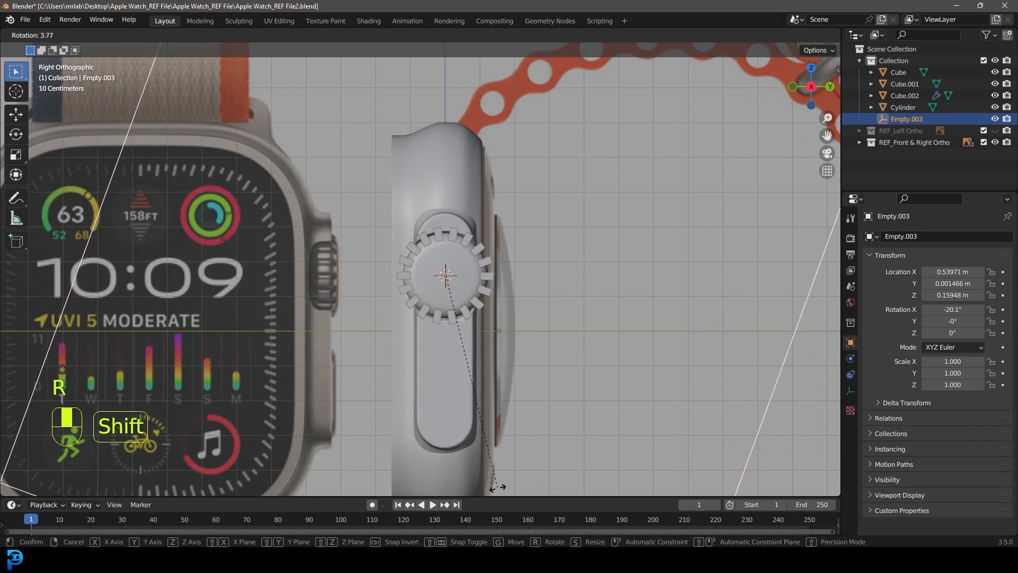
pyautogui.click(501, 491)
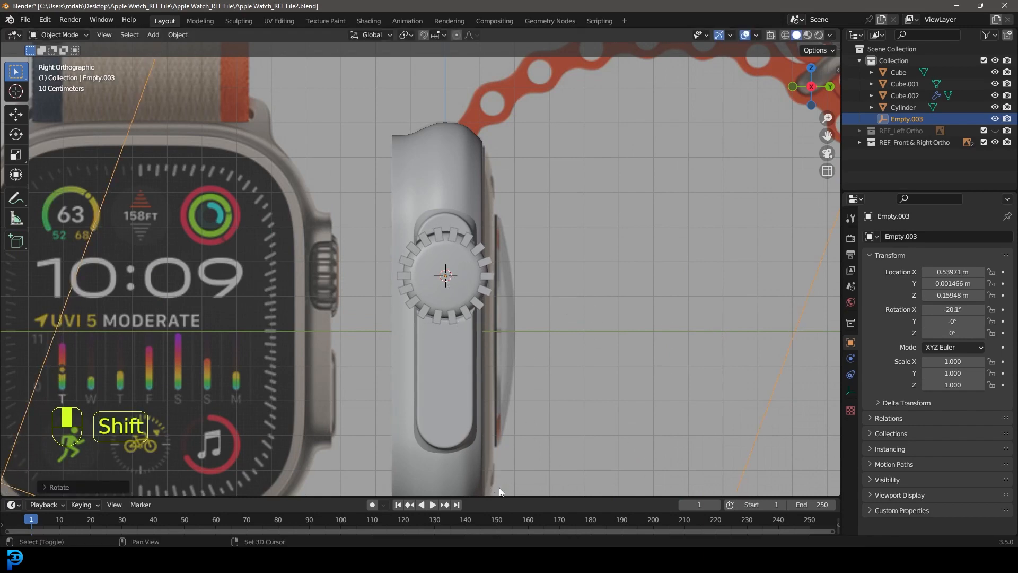
# Step: Taper the first block of the crown's ring by scaling its inner-end vertices to about 0.67 along Z
pyautogui.click(406, 276)
pyautogui.scroll(8, 420, 270)
pyautogui.press('Tab')
pyautogui.press('z')
pyautogui.click(316, 280)
pyautogui.moveTo(438, 360); pyautogui.dragTo(353, 251)
pyautogui.keyDown('shift'); pyautogui.moveTo(401, 285); pyautogui.dragTo(433, 282, button='middle'); pyautogui.keyUp('shift')
pyautogui.press('z')
pyautogui.click(546, 281)
pyautogui.scroll(1, 536, 326)
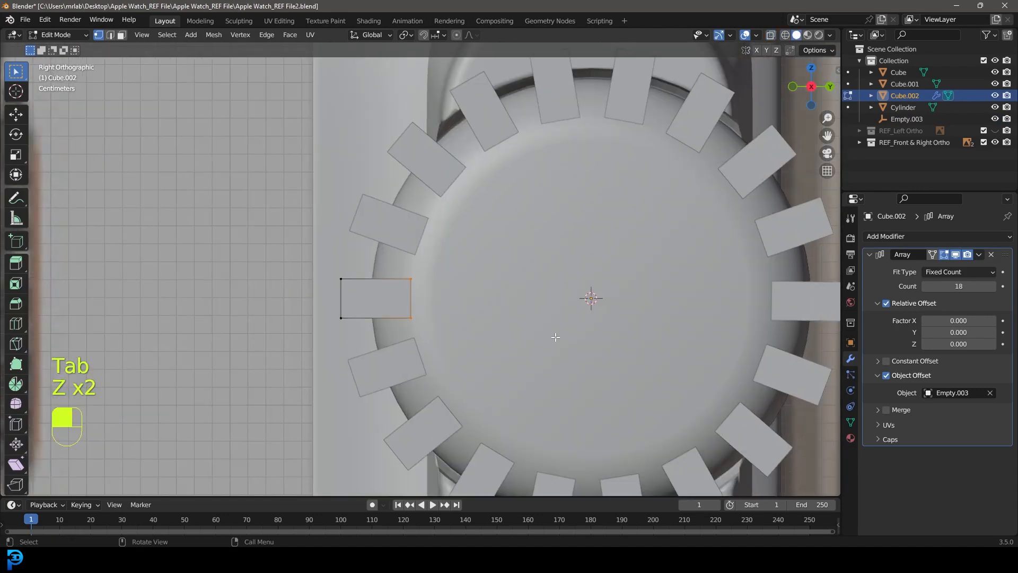
pyautogui.press('s')
pyautogui.press('z')
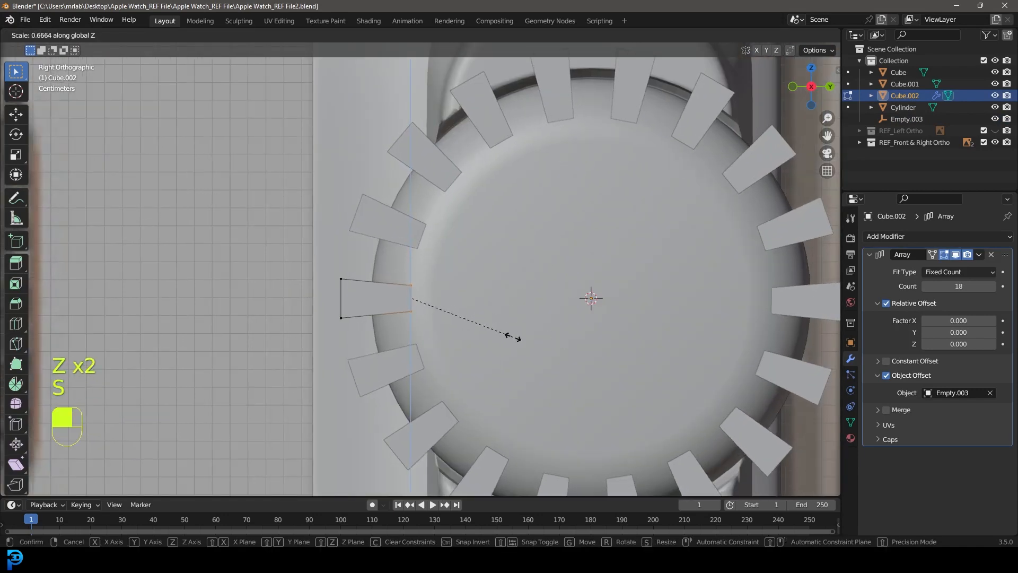
pyautogui.click(511, 338)
# Step: Widen the whole tapered block along Z and compare it with the crown reference in wireframe
pyautogui.press('a')
pyautogui.press('s')
pyautogui.moveTo(510, 346); pyautogui.dragTo(516, 373, button='middle')
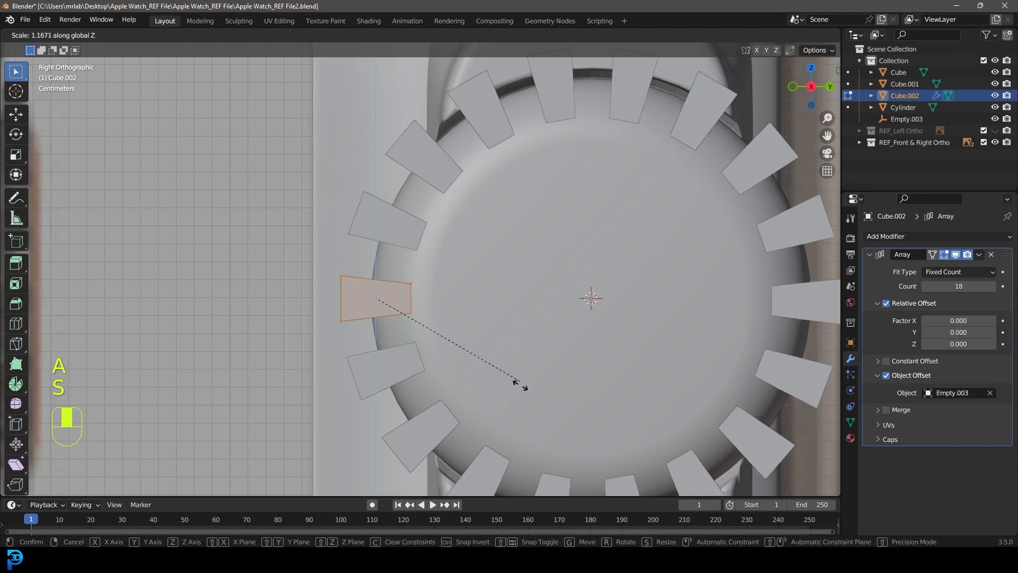
pyautogui.click(529, 412)
pyautogui.press('z')
pyautogui.click(421, 336)
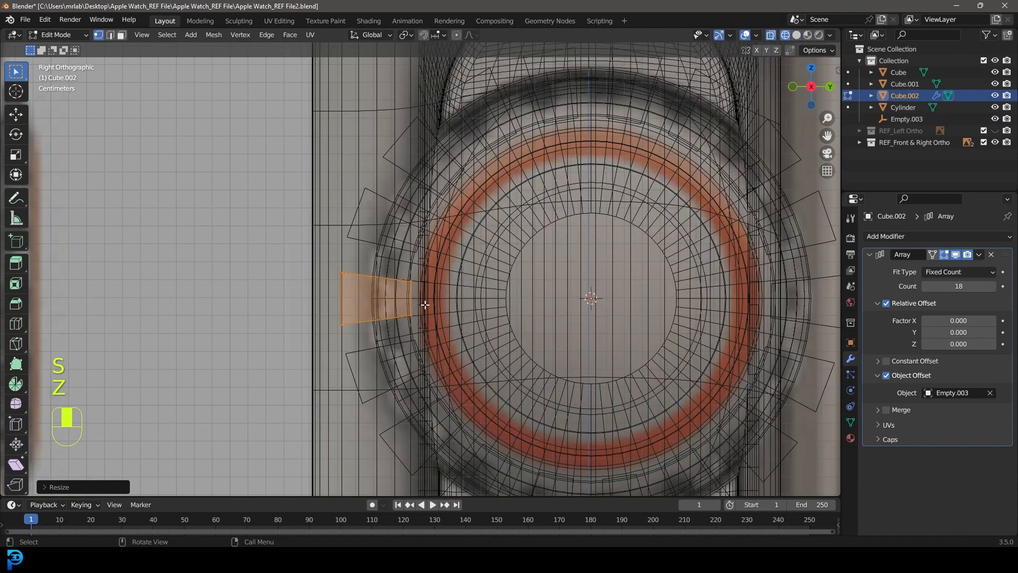
pyautogui.press('z')
pyautogui.click(511, 302)
# Step: Bevel the block's inner-end edges into a rounded tip and finish editing the block mesh
pyautogui.click(111, 36)
pyautogui.moveTo(239, 297); pyautogui.dragTo(280, 315, button='middle')
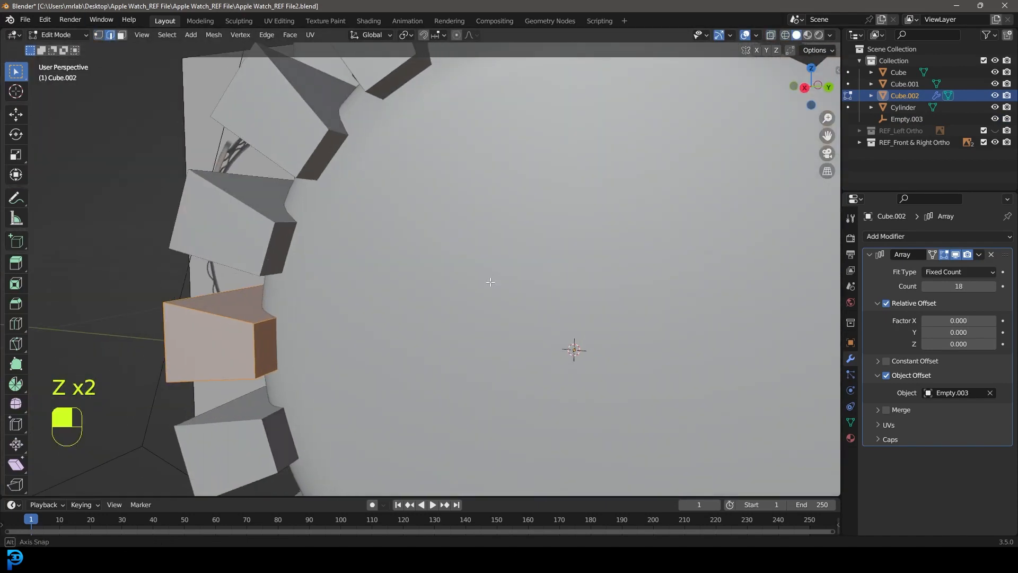
pyautogui.click(272, 319)
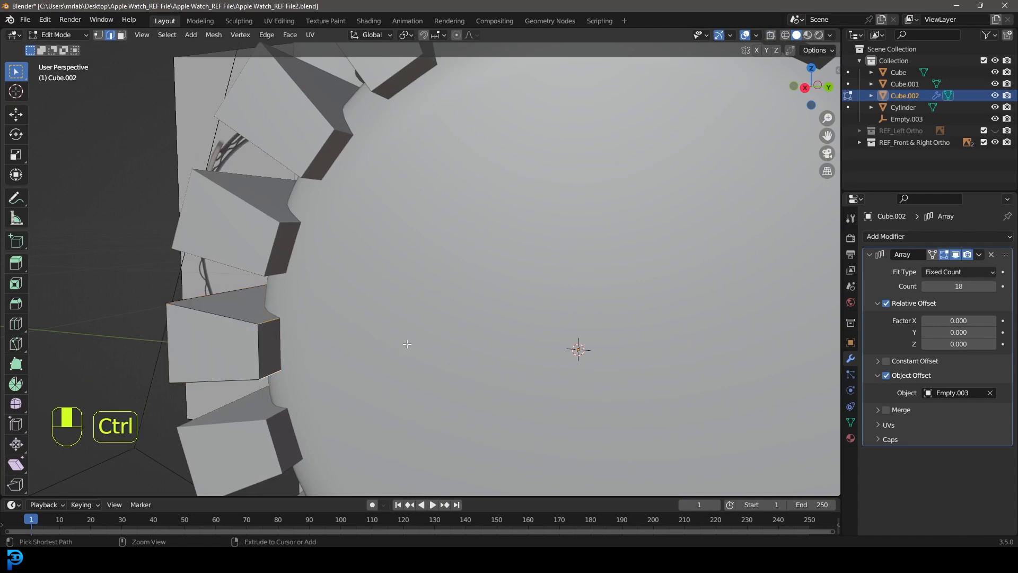
pyautogui.hotkey('ctrl', 'b')
pyautogui.click(434, 362)
pyautogui.scroll(-3, 433, 361)
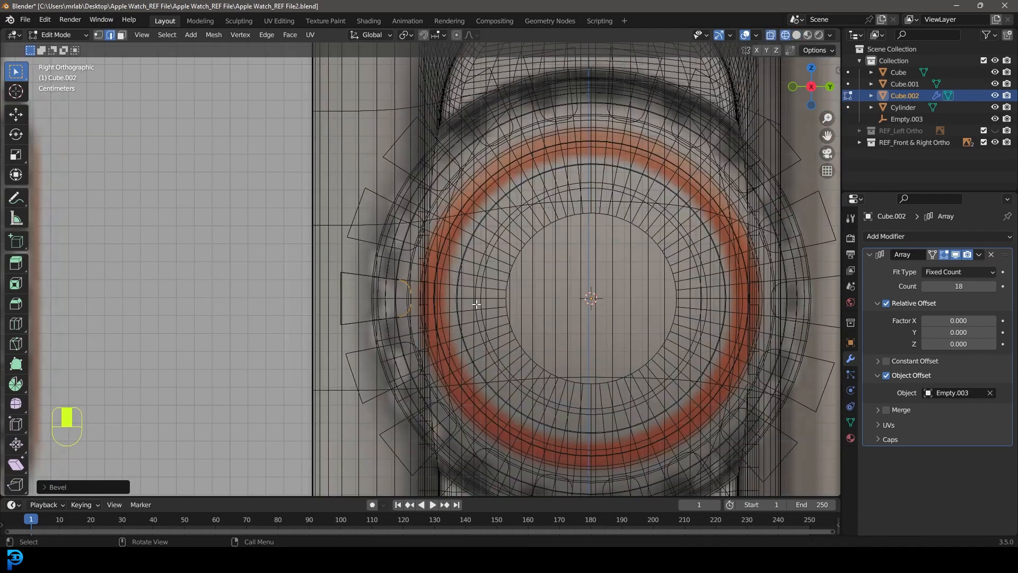
pyautogui.press('z')
pyautogui.click(555, 275)
pyautogui.scroll(-5, 430, 272)
pyautogui.press('Tab')
# Step: Apply the Array modifier on the ring of blocks around the crown
pyautogui.moveTo(520, 240); pyautogui.dragTo(470, 256, button='middle')
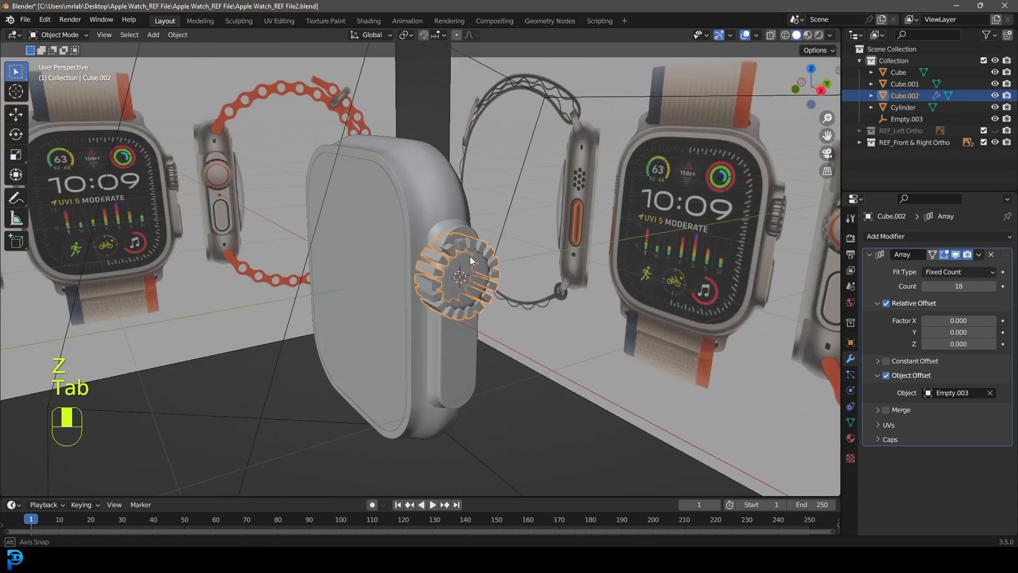
pyautogui.scroll(3, 470, 250)
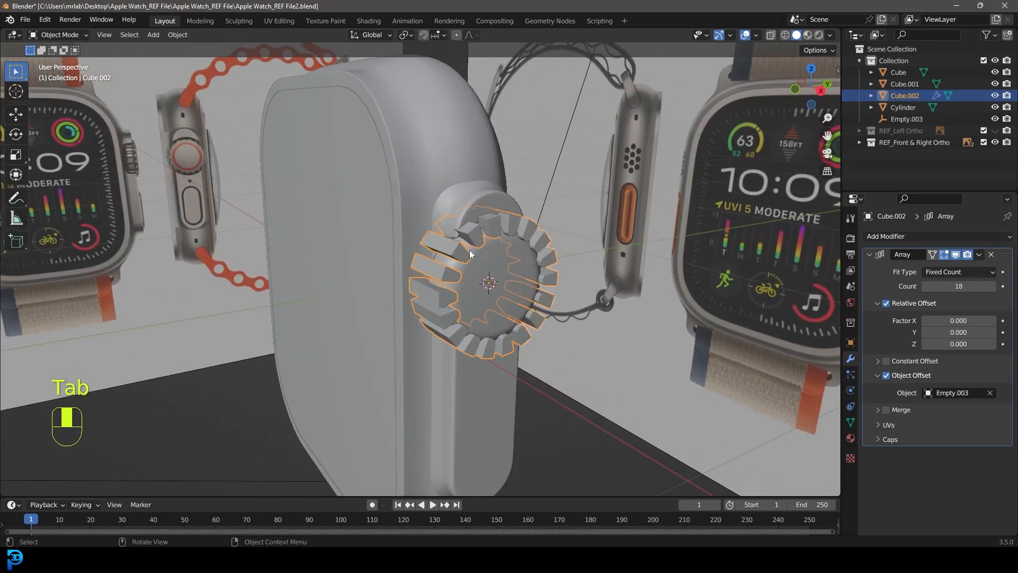
pyautogui.click(980, 255)
pyautogui.click(952, 265)
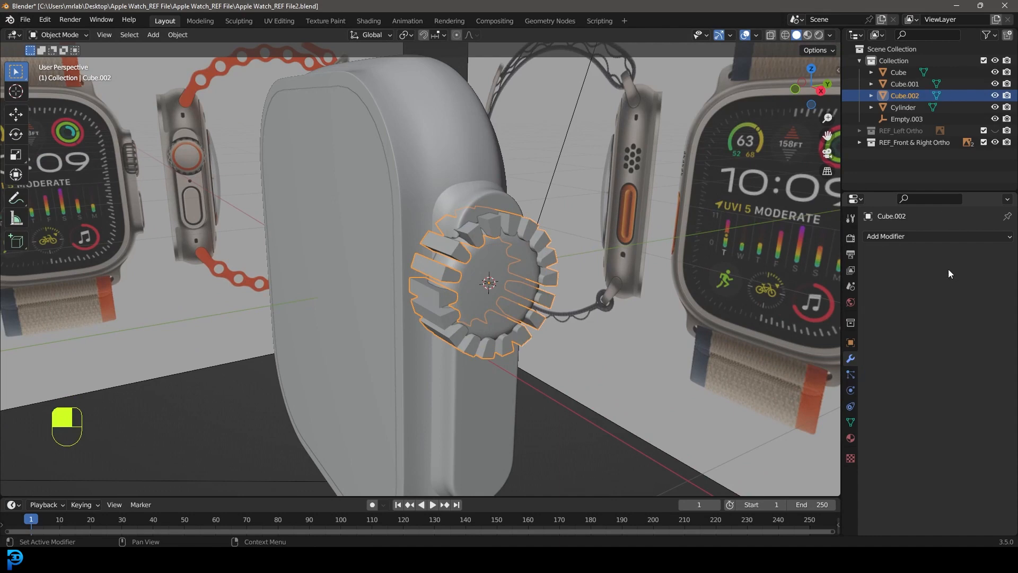
# Step: Select the crown cylinder inside the ring of blocks and open its mesh for editing
pyautogui.click(508, 263)
pyautogui.moveTo(508, 263); pyautogui.dragTo(499, 260, button='middle')
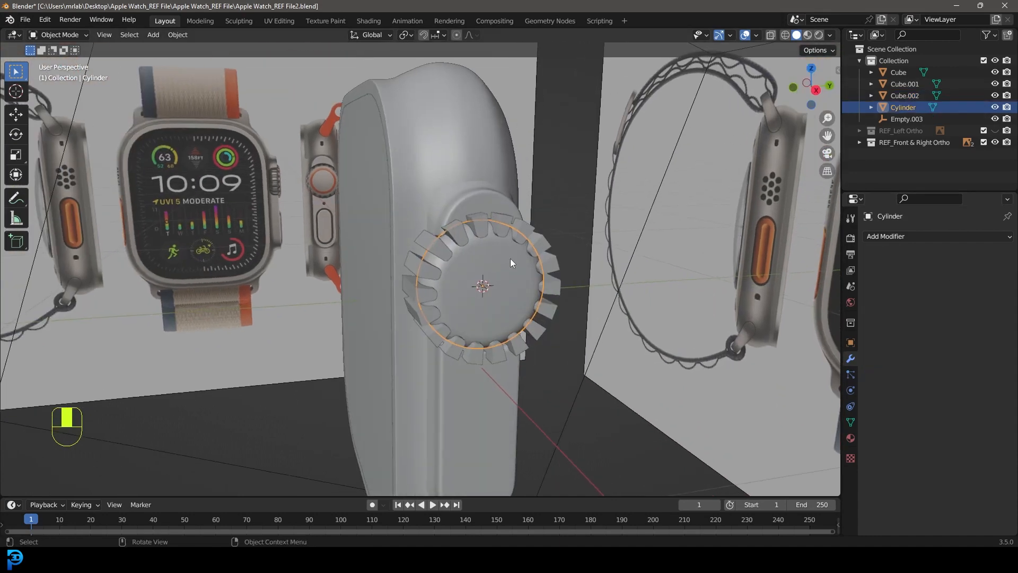
pyautogui.scroll(2, 510, 259)
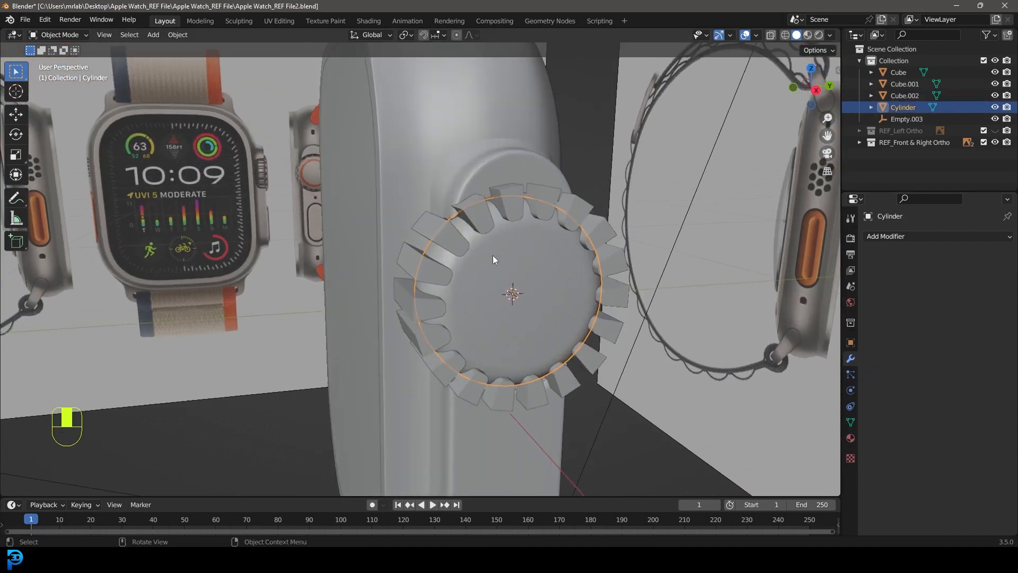
pyautogui.press('Tab')
# Step: Examine the digital crown's orange ring and ridges in the side reference image
pyautogui.scroll(-3, 603, 259)
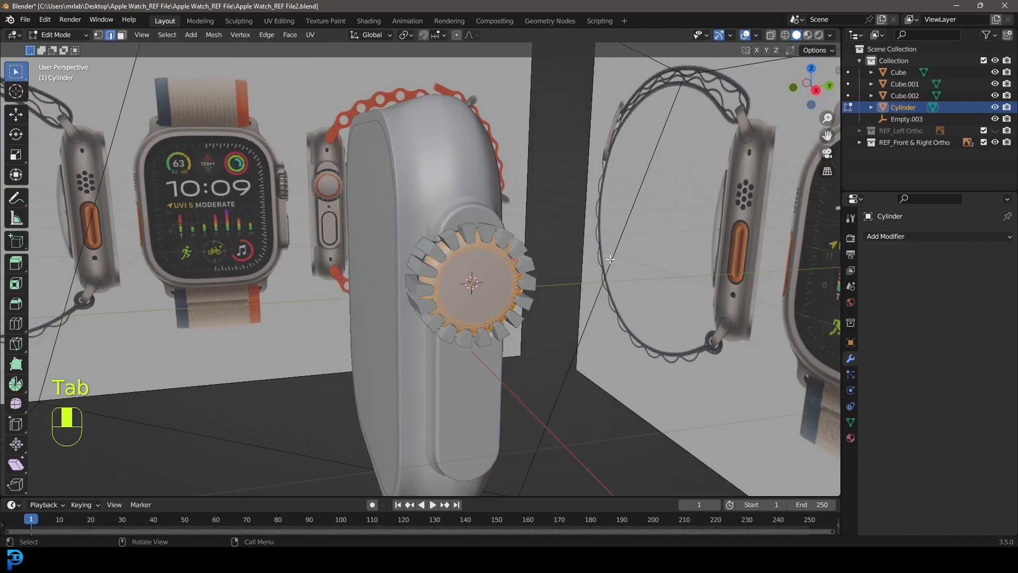
pyautogui.scroll(-5, 616, 254)
pyautogui.scroll(4, 498, 258)
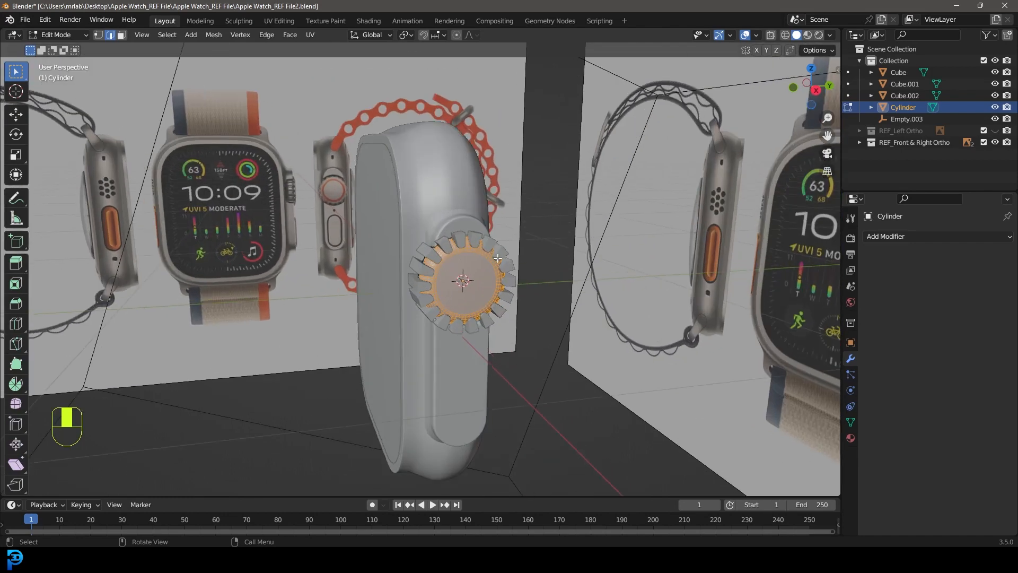
pyautogui.scroll(-5, 495, 257)
pyautogui.keyDown('shift'); pyautogui.moveTo(495, 257); pyautogui.dragTo(536, 254, button='middle'); pyautogui.keyUp('shift')
pyautogui.scroll(5, 546, 253)
pyautogui.scroll(2, 626, 206)
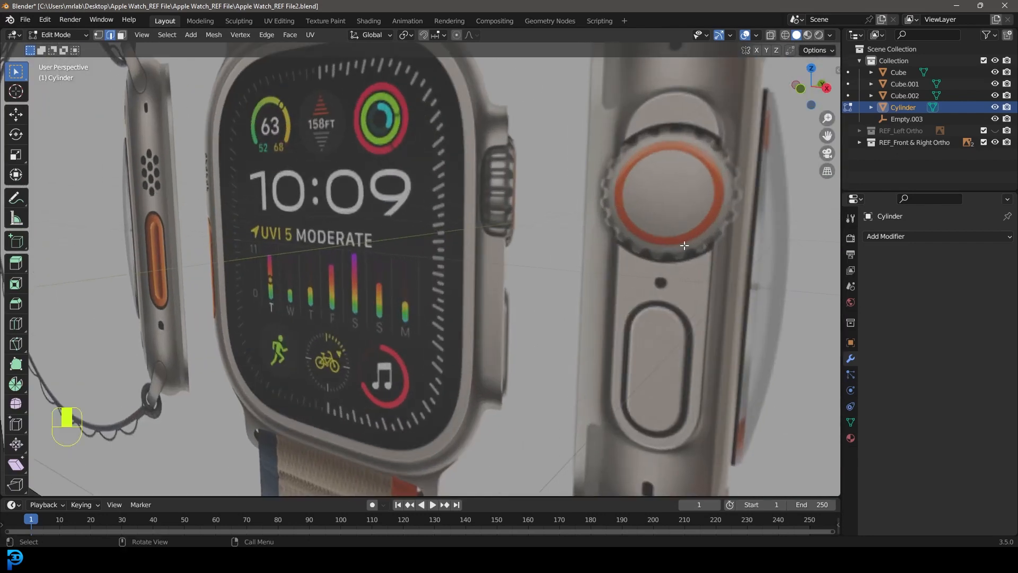
pyautogui.scroll(-4, 649, 180)
pyautogui.scroll(2, 260, 307)
# Step: Compare the crown mesh with the reference's orange ring in the right wireframe view
pyautogui.press('KP_3')
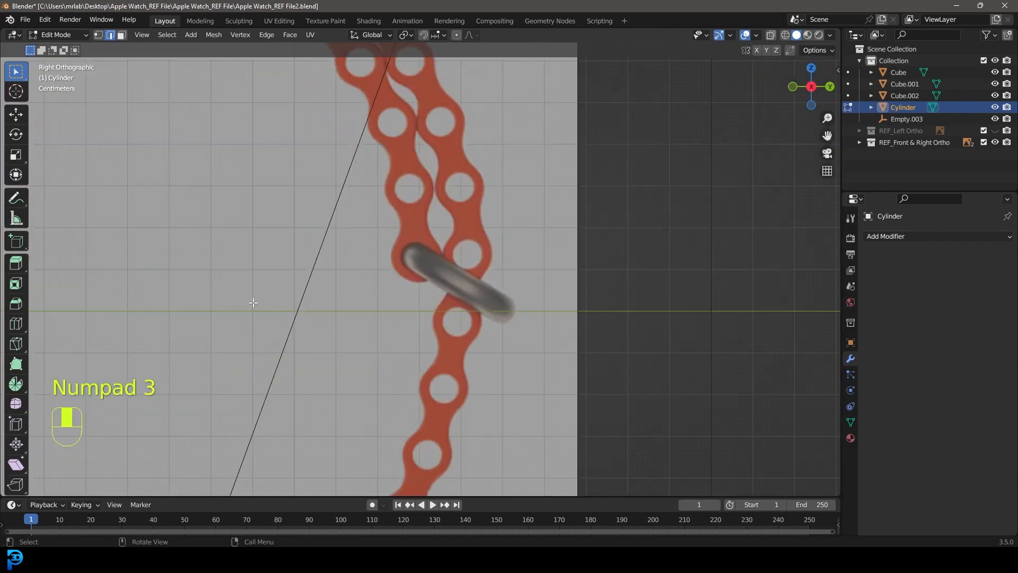
pyautogui.scroll(-5, 295, 296)
pyautogui.keyDown('shift'); pyautogui.moveTo(174, 281); pyautogui.dragTo(420, 264, button='middle'); pyautogui.keyUp('shift')
pyautogui.scroll(7, 448, 212)
pyautogui.press('z')
pyautogui.click(364, 212)
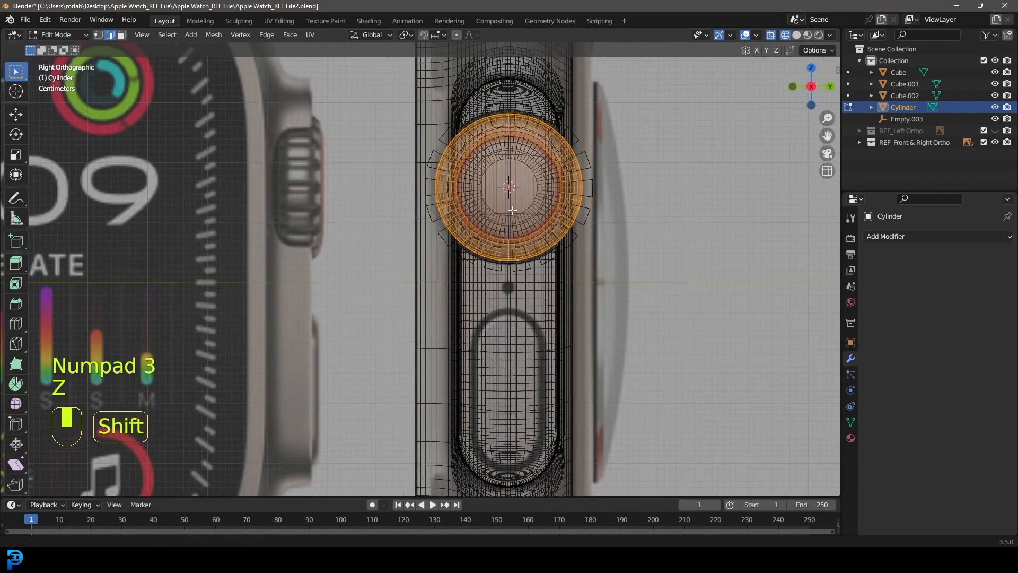
pyautogui.keyDown('shift'); pyautogui.moveTo(511, 210); pyautogui.dragTo(457, 276, button='middle'); pyautogui.keyUp('shift')
pyautogui.scroll(5, 481, 189)
pyautogui.keyDown('shift'); pyautogui.moveTo(481, 189); pyautogui.dragTo(493, 262, button='middle'); pyautogui.keyUp('shift')
pyautogui.scroll(3, 432, 254)
pyautogui.press('z')
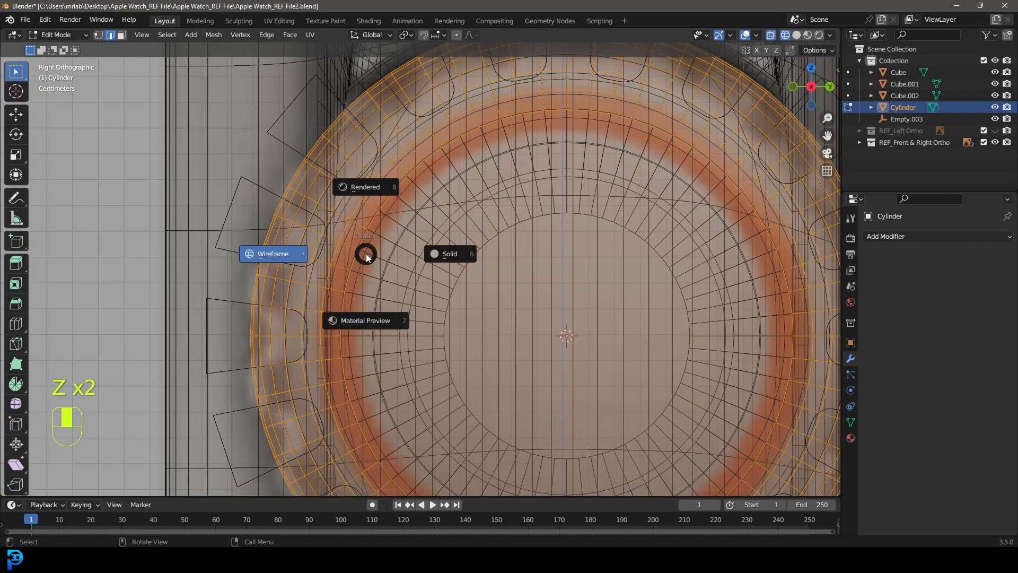
pyautogui.click(438, 254)
# Step: Extrude the crown's front face loop and scale it inward to the inner edge of the reference's orange ring
pyautogui.hotkey('alt', 'a')
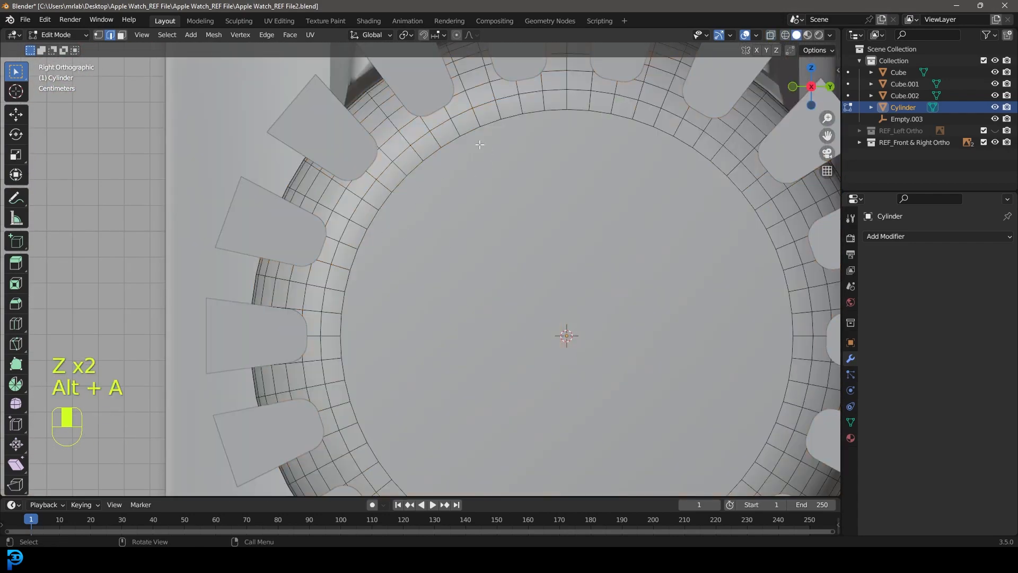
pyautogui.keyDown('alt'); pyautogui.keyDown('shift'); pyautogui.click(480, 126); pyautogui.keyUp('shift'); pyautogui.keyUp('alt')
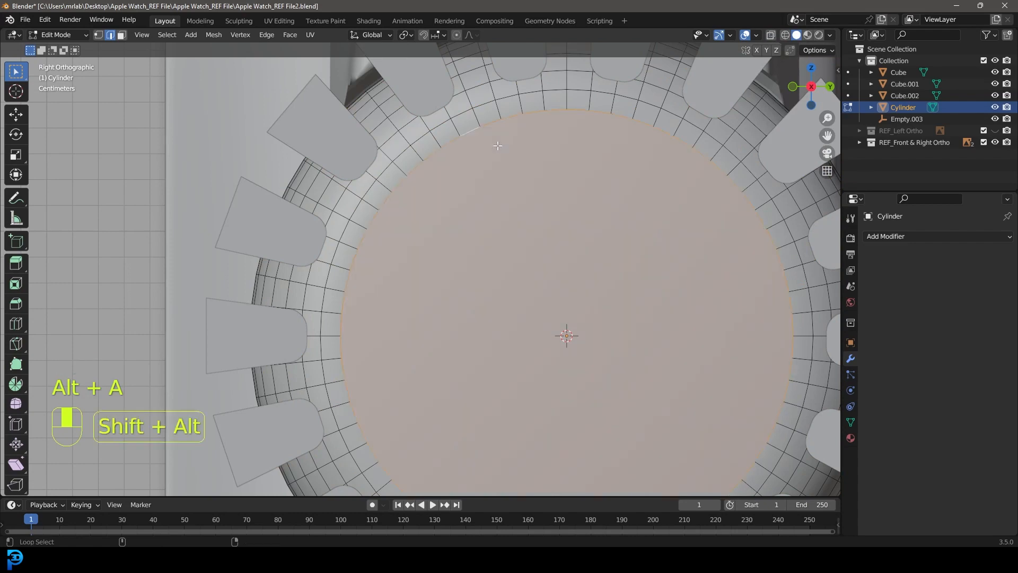
pyautogui.press('e')
pyautogui.press('s')
pyautogui.click(644, 326)
pyautogui.press('z')
pyautogui.click(472, 279)
pyautogui.press('s')
pyautogui.click(634, 318)
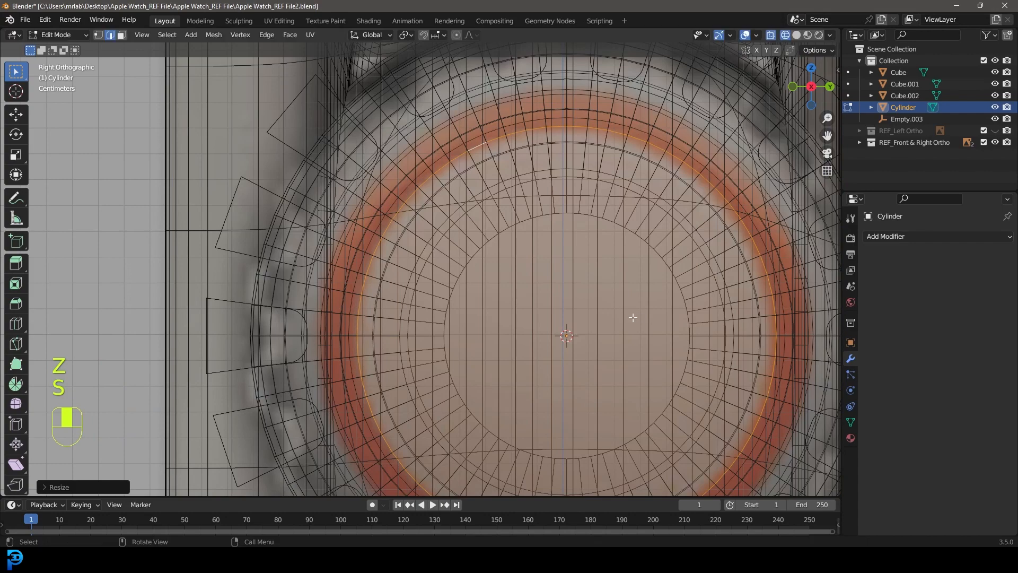
# Step: Select the two face loops around the crown's front face and extrude them about 0.005 m inward to form a groove
pyautogui.press('z')
pyautogui.click(705, 319)
pyautogui.hotkey('alt', 'a')
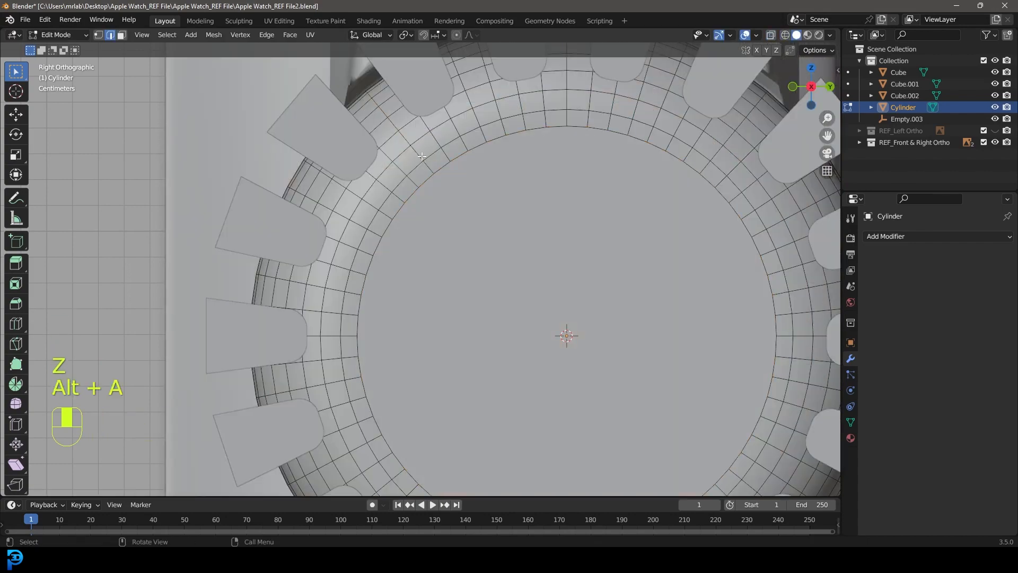
pyautogui.click(122, 35)
pyautogui.keyDown('alt'); pyautogui.keyDown('shift'); pyautogui.click(429, 166); pyautogui.keyUp('shift'); pyautogui.keyUp('alt')
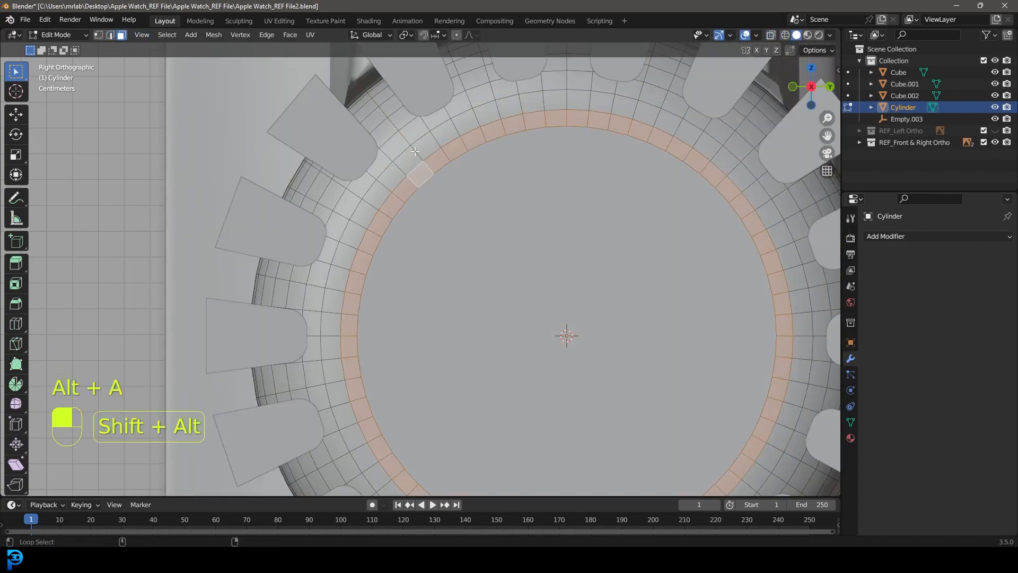
pyautogui.keyDown('alt'); pyautogui.keyDown('shift'); pyautogui.click(416, 152); pyautogui.keyUp('shift'); pyautogui.keyUp('alt')
pyautogui.scroll(-5, 419, 254)
pyautogui.moveTo(477, 253); pyautogui.dragTo(557, 271, button='middle')
pyautogui.keyDown('shift'); pyautogui.moveTo(377, 228); pyautogui.dragTo(545, 223, button='middle'); pyautogui.keyUp('shift')
pyautogui.scroll(2, 545, 223)
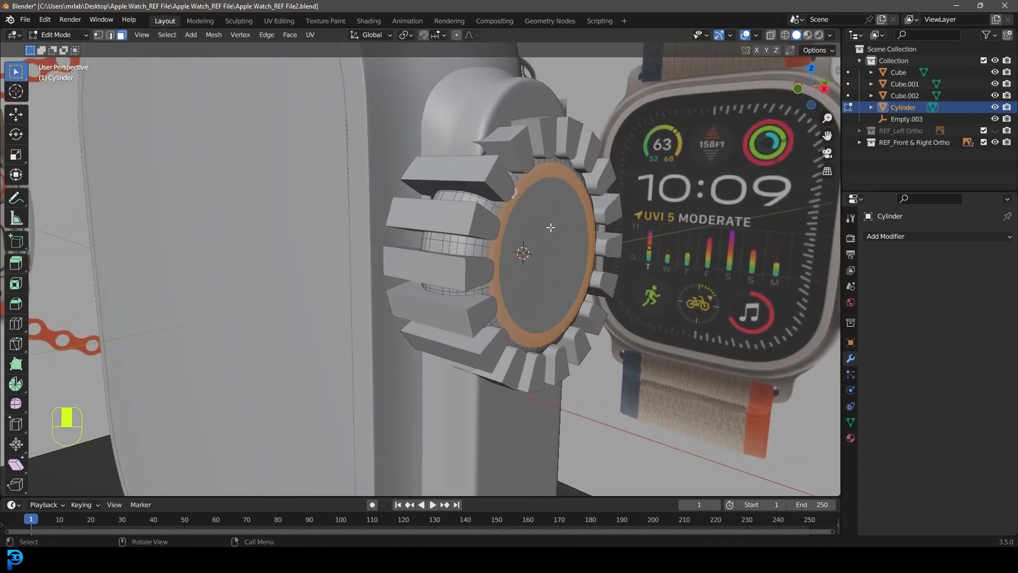
pyautogui.press('e')
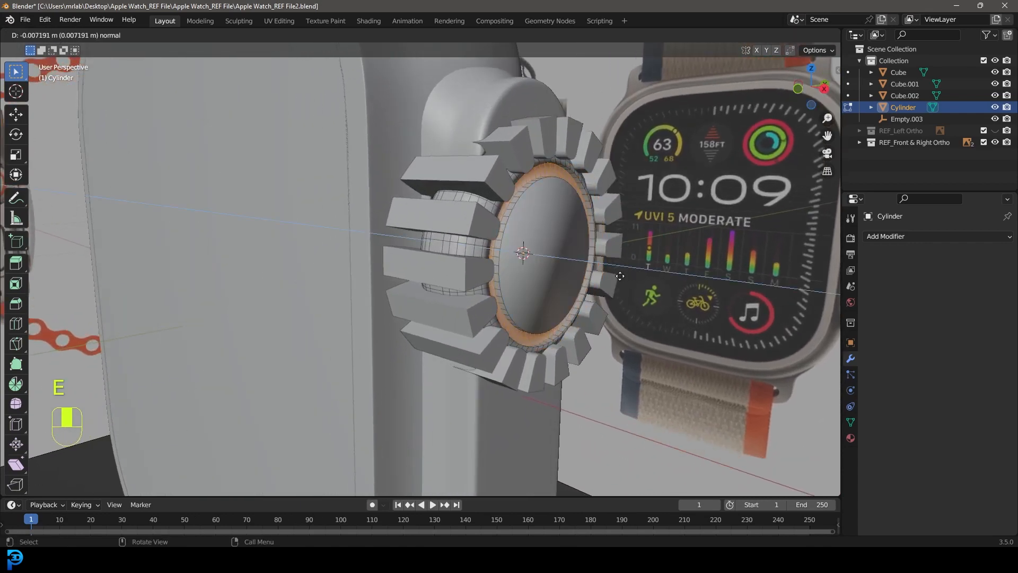
pyautogui.press('shift')
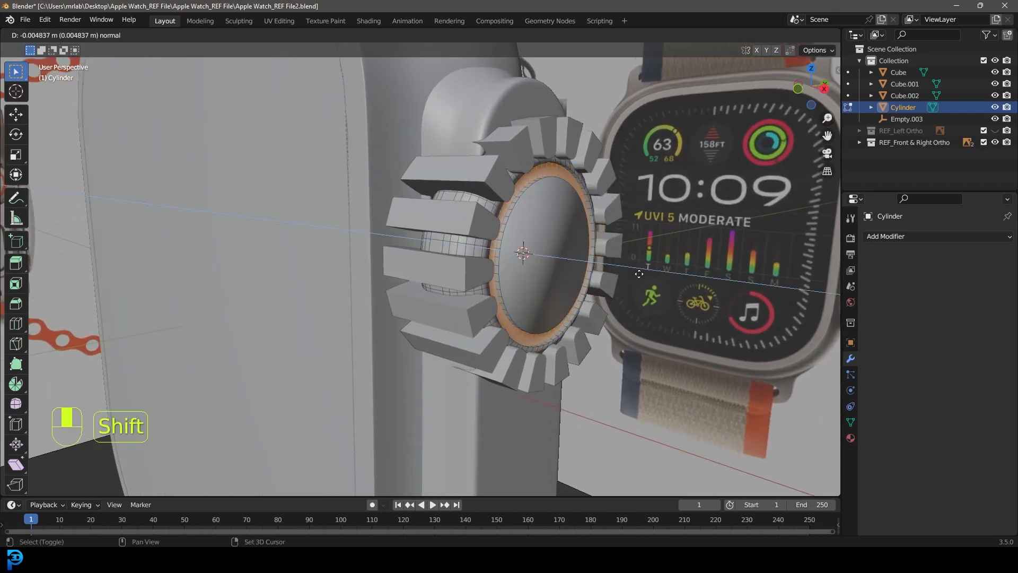
pyautogui.click(647, 273)
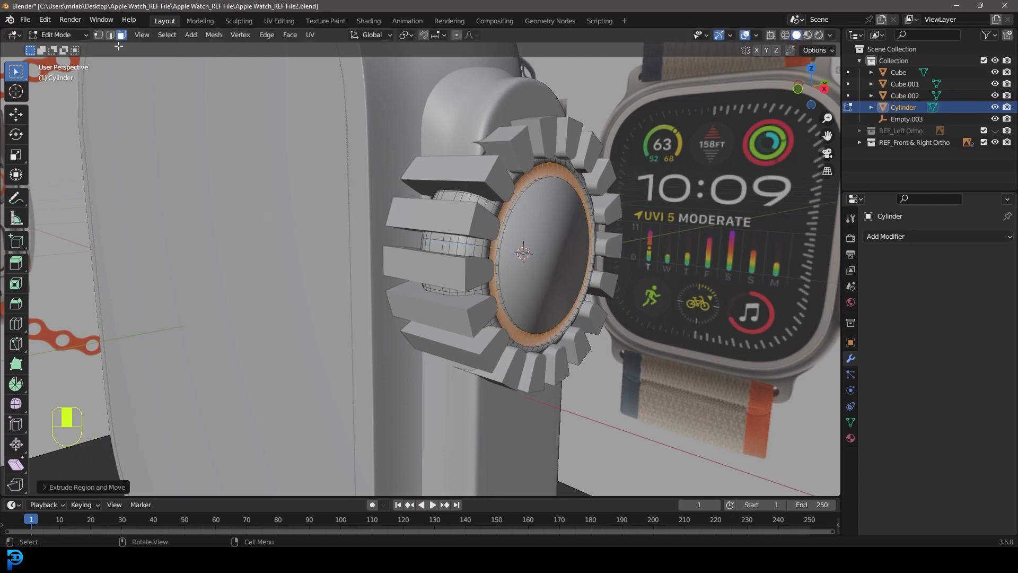
# Step: Select the edge loop around the crown's central face, extrude it and scale it slightly inward
pyautogui.click(96, 36)
pyautogui.moveTo(695, 228); pyautogui.dragTo(650, 229, button='middle')
pyautogui.scroll(2, 649, 229)
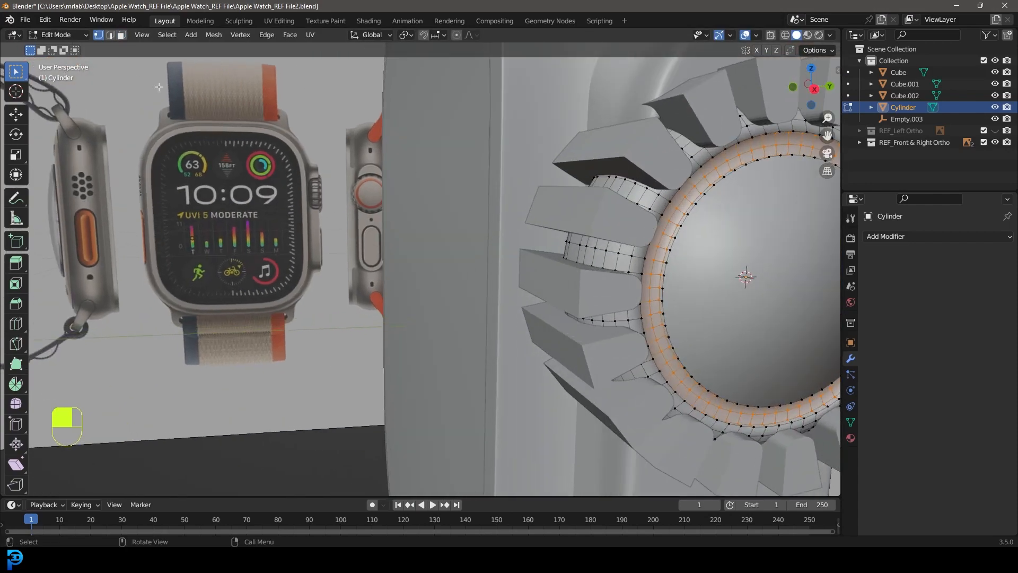
pyautogui.click(110, 36)
pyautogui.scroll(-2, 573, 190)
pyautogui.moveTo(594, 186); pyautogui.dragTo(254, 159, button='middle')
pyautogui.scroll(2, 455, 179)
pyautogui.hotkey('alt', 'a')
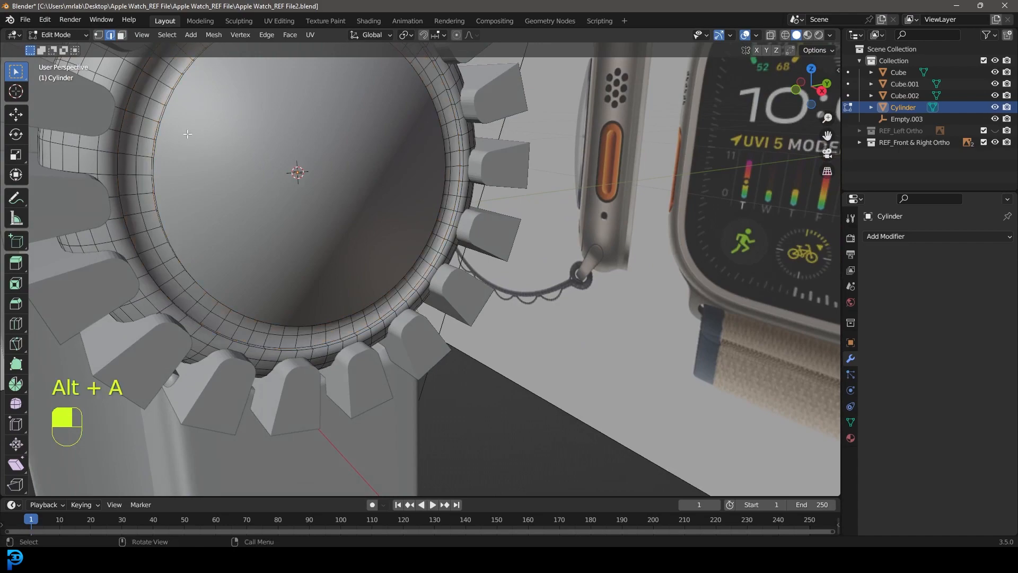
pyautogui.keyDown('alt'); pyautogui.keyDown('shift'); pyautogui.click(167, 124); pyautogui.keyUp('shift'); pyautogui.keyUp('alt')
pyautogui.scroll(-2, 175, 128)
pyautogui.moveTo(175, 127); pyautogui.dragTo(327, 154, button='middle')
pyautogui.keyDown('shift'); pyautogui.moveTo(328, 154); pyautogui.dragTo(396, 193, button='middle'); pyautogui.keyUp('shift')
pyautogui.press('e')
pyautogui.press('s')
pyautogui.click(479, 192)
# Step: Bevel the groove's inner and outer rim edge loops about 0.0017 m with 2 segments
pyautogui.hotkey('alt', 'a')
pyautogui.keyDown('alt'); pyautogui.keyDown('shift'); pyautogui.click(373, 152); pyautogui.keyUp('shift'); pyautogui.keyUp('alt')
pyautogui.moveTo(493, 158); pyautogui.dragTo(406, 147, button='middle')
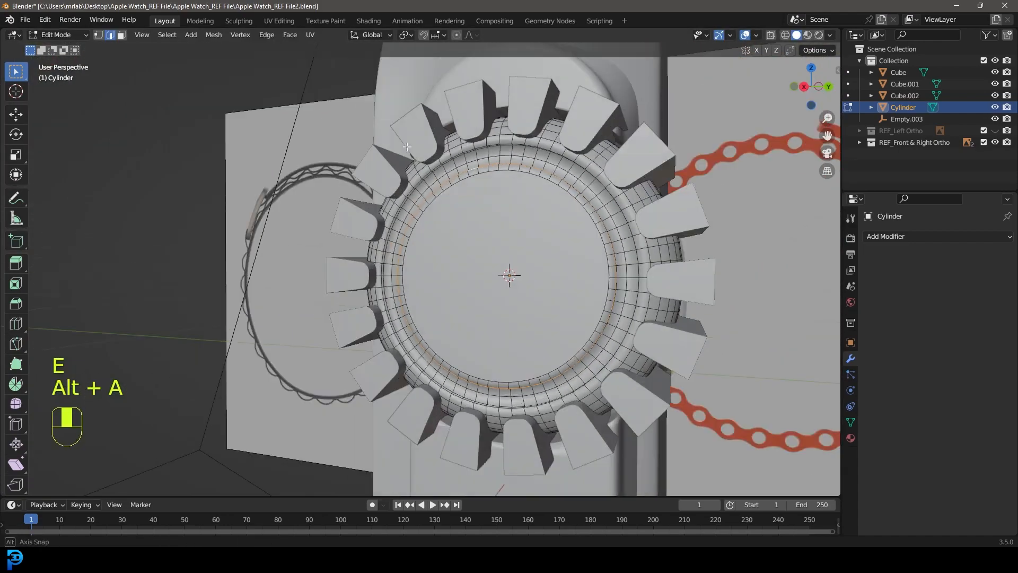
pyautogui.scroll(3, 407, 146)
pyautogui.keyDown('alt'); pyautogui.keyDown('shift'); pyautogui.click(427, 145); pyautogui.keyUp('shift'); pyautogui.keyUp('alt')
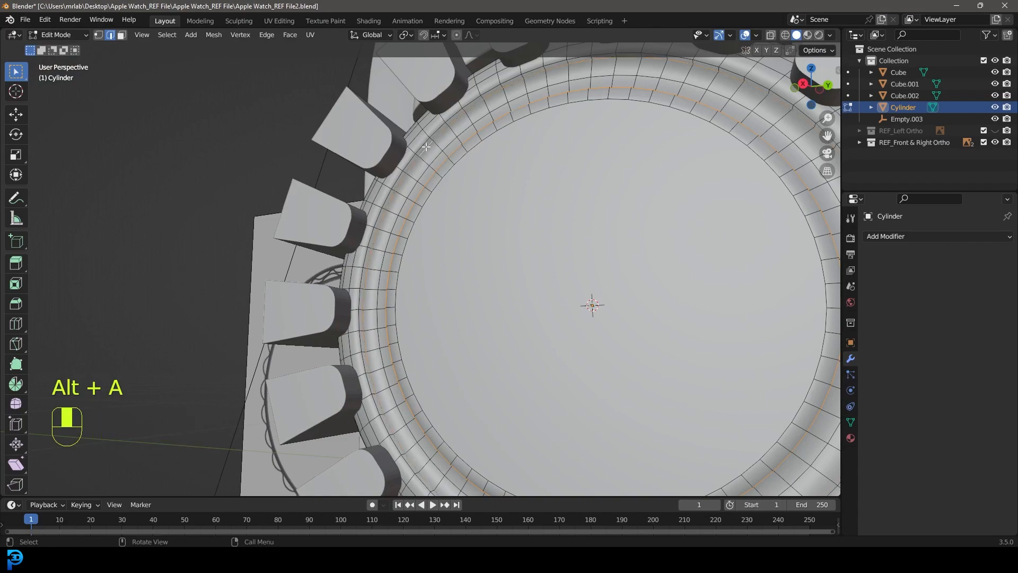
pyautogui.hotkey('ctrl', 'z')
pyautogui.keyDown('alt'); pyautogui.keyDown('shift'); pyautogui.click(427, 145); pyautogui.keyUp('shift'); pyautogui.keyUp('alt')
pyautogui.scroll(-5, 428, 146)
pyautogui.moveTo(432, 186); pyautogui.dragTo(533, 196, button='middle')
pyautogui.hotkey('ctrl', 'b')
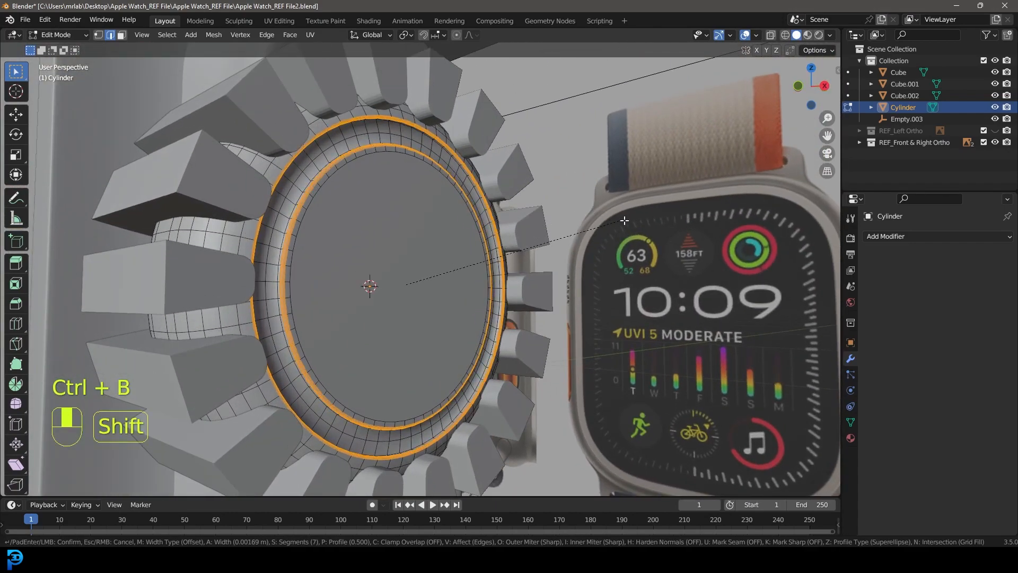
pyautogui.scroll(-2, 623, 220)
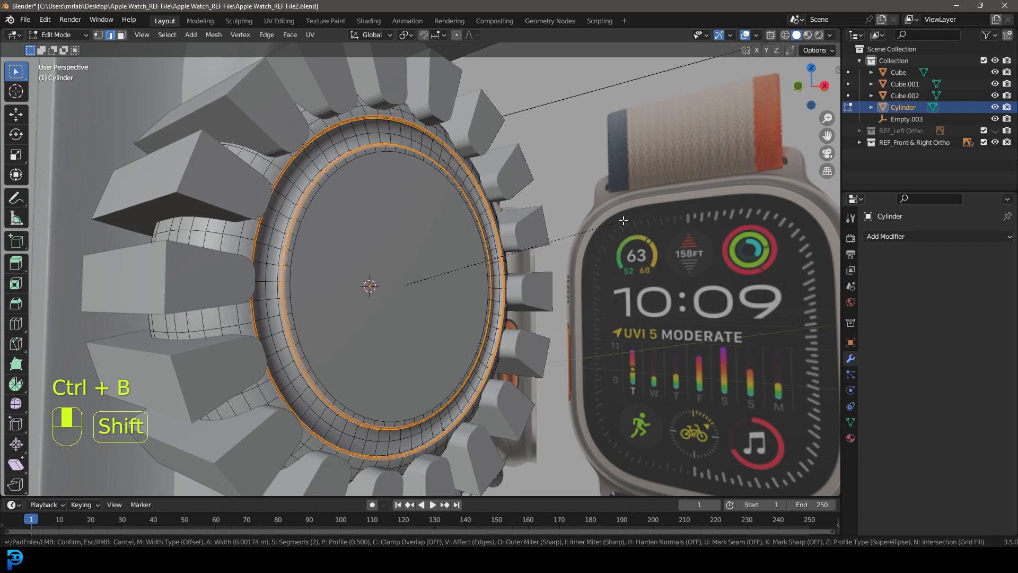
pyautogui.press('Return')
# Step: Return the crown to Object Mode, check it against the reference in the right view, and save the file
pyautogui.press('Tab')
pyautogui.moveTo(403, 187); pyautogui.dragTo(462, 224, button='middle')
pyautogui.press('KP_1')
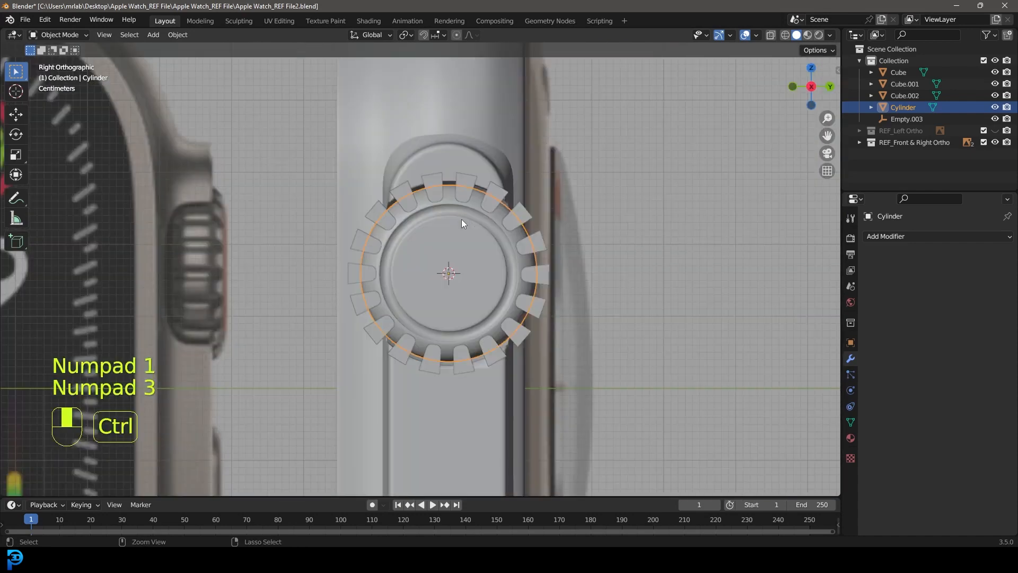
pyautogui.hotkey('ctrl', 's')
pyautogui.hotkey('ctrl', 's')
pyautogui.moveTo(461, 219); pyautogui.dragTo(422, 243, button='middle')
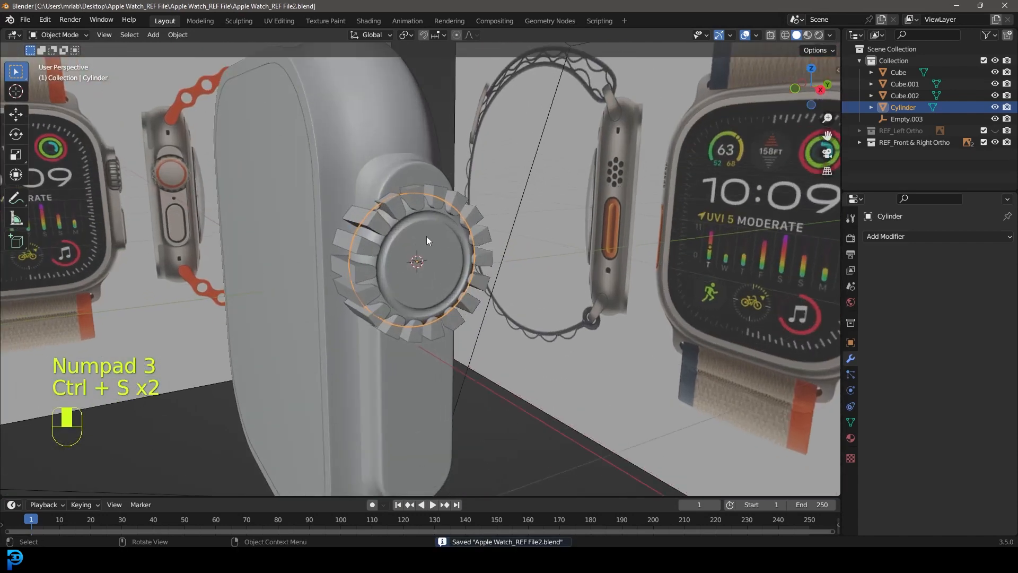
# Step: Cut the ring of tapered blocks out of the crown cylinder with a Boolean Difference modifier and apply the modifier
pyautogui.press('g')
pyautogui.click(906, 236)
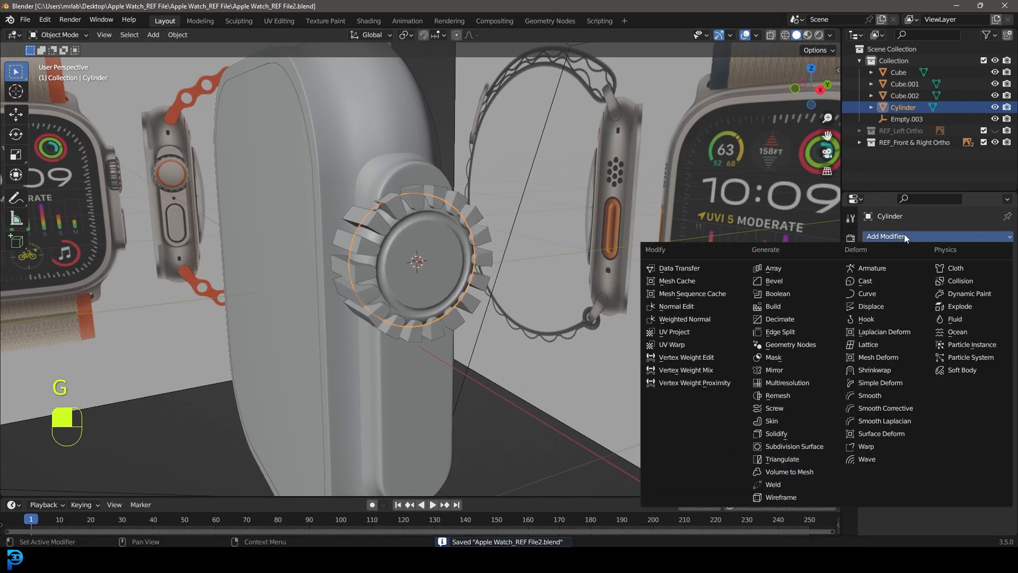
pyautogui.click(774, 294)
pyautogui.click(989, 301)
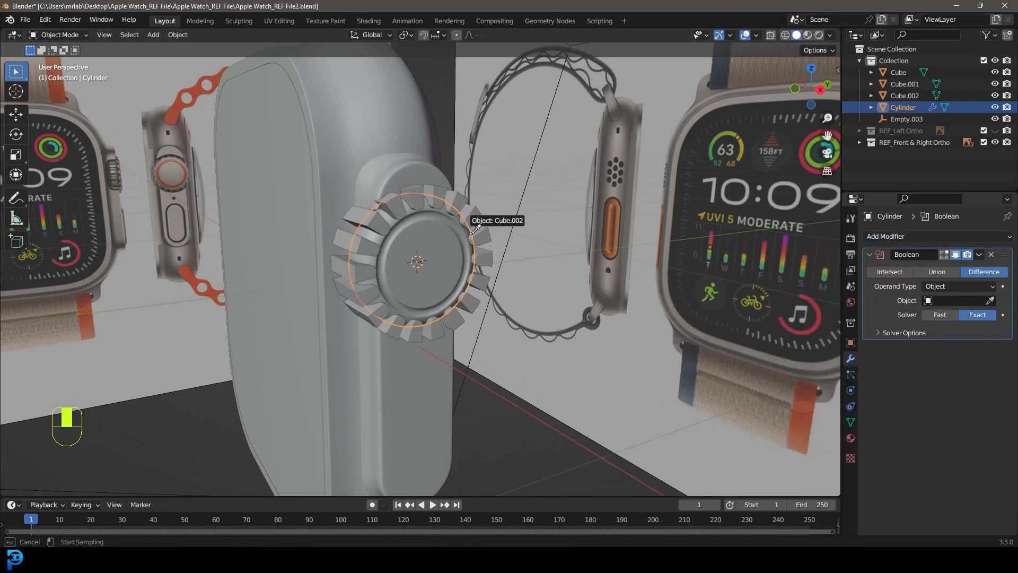
pyautogui.click(460, 194)
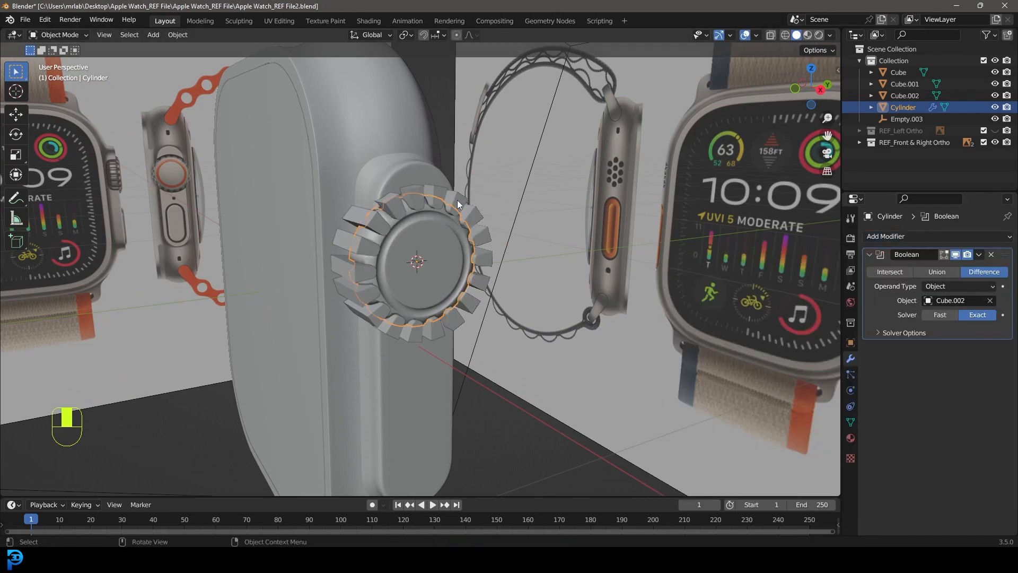
pyautogui.click(979, 255)
pyautogui.click(947, 268)
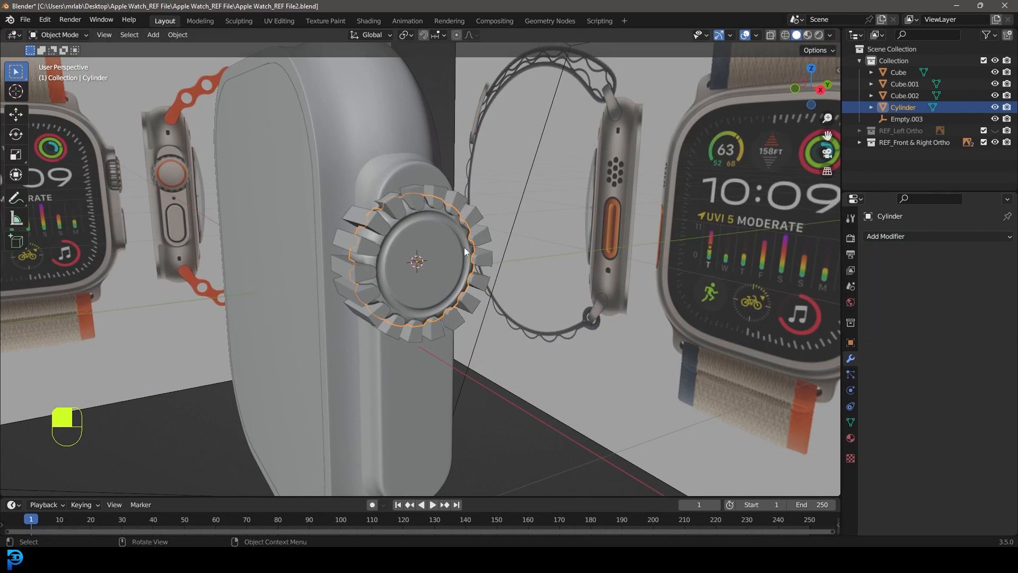
# Step: Delete the ring of tapered blocks around the crown
pyautogui.click(444, 193)
pyautogui.moveTo(443, 193)
pyautogui.mouseDown(button='middle')
pyautogui.moveTo(463, 194)
pyautogui.moveTo(426, 194)
pyautogui.mouseUp(button='middle')
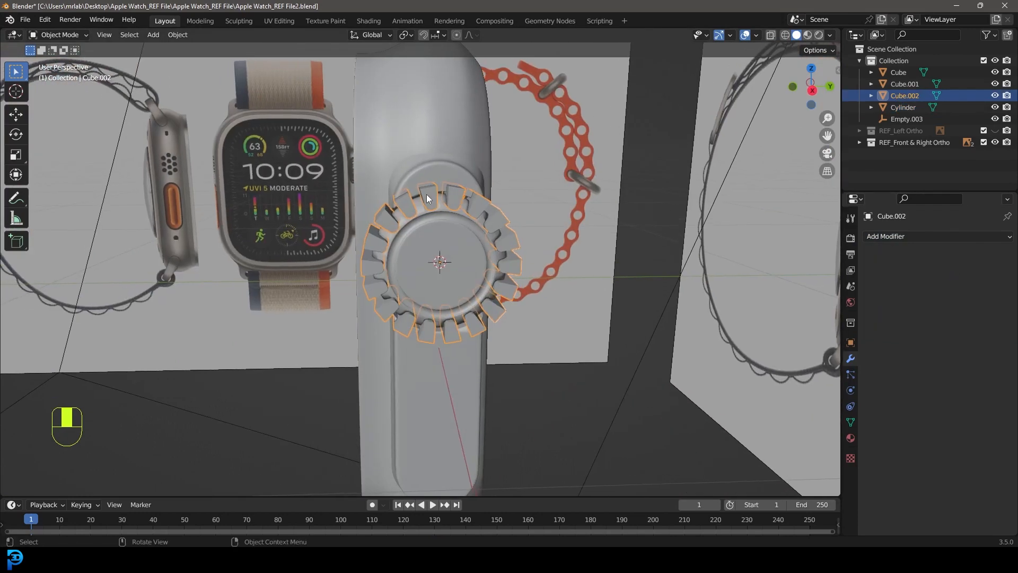
pyautogui.press('Delete')
pyautogui.moveTo(467, 241); pyautogui.dragTo(354, 228, button='middle')
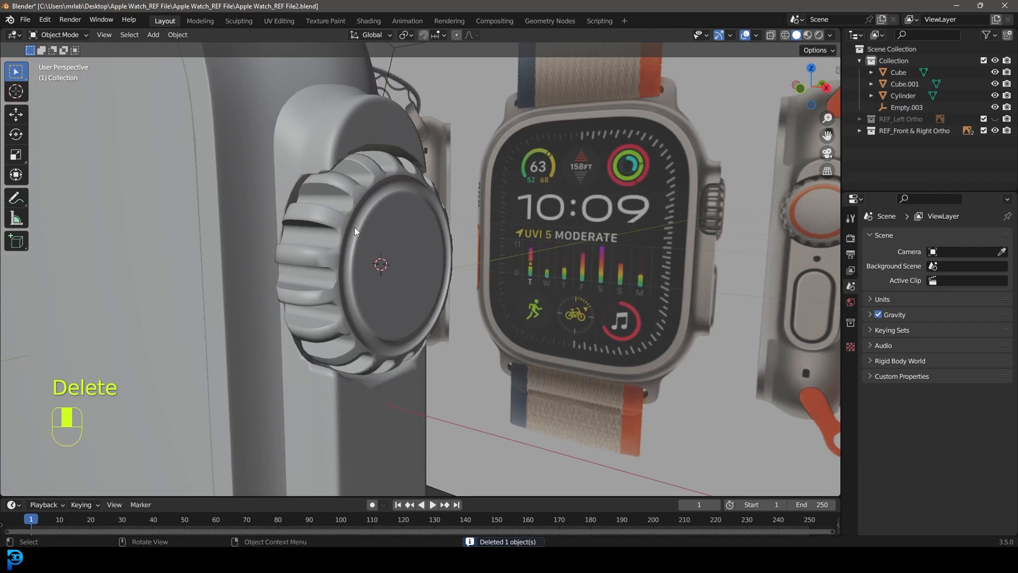
# Step: Apply Shade Auto Smooth to the crown and to the watch body
pyautogui.click(361, 187)
pyautogui.rightClick(362, 187)
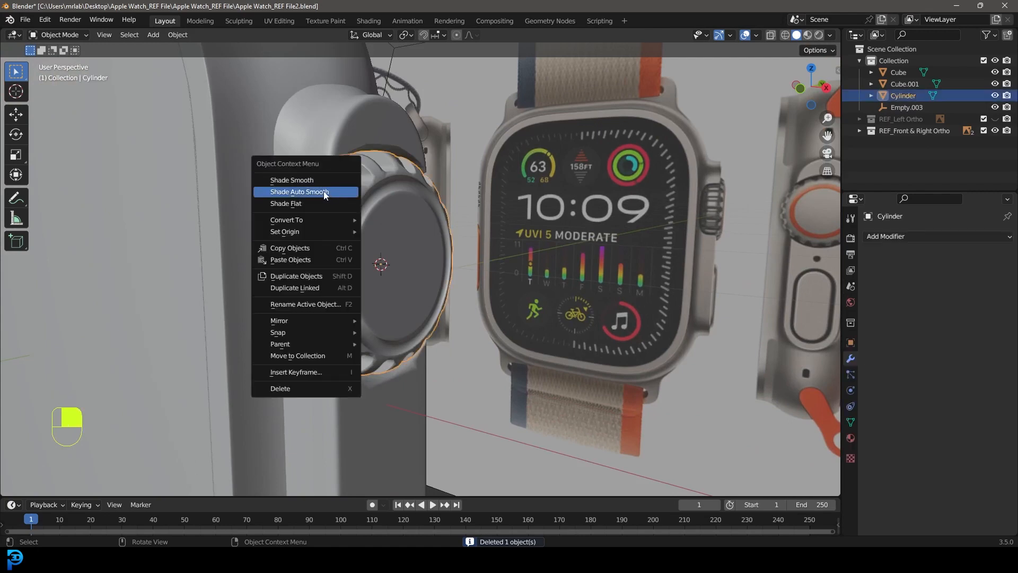
pyautogui.click(313, 194)
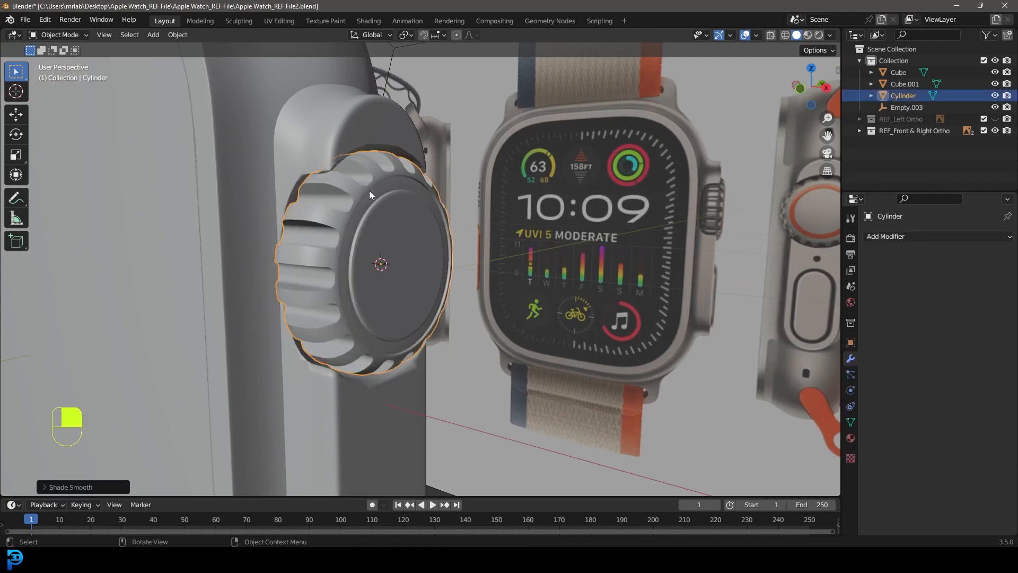
pyautogui.scroll(-4, 370, 190)
pyautogui.click(352, 120)
pyautogui.rightClick(352, 120)
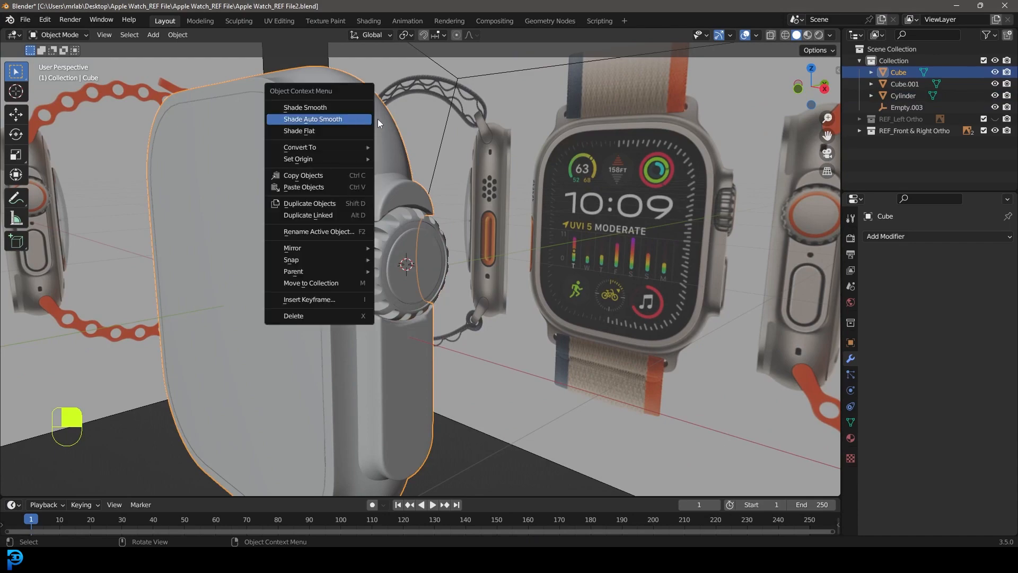
pyautogui.click(317, 120)
# Step: Deselect everything, inspect the notched crown and watch body from several angles, and save the file
pyautogui.hotkey('alt', 'a')
pyautogui.moveTo(425, 266); pyautogui.dragTo(395, 272, button='middle')
pyautogui.scroll(2, 419, 255)
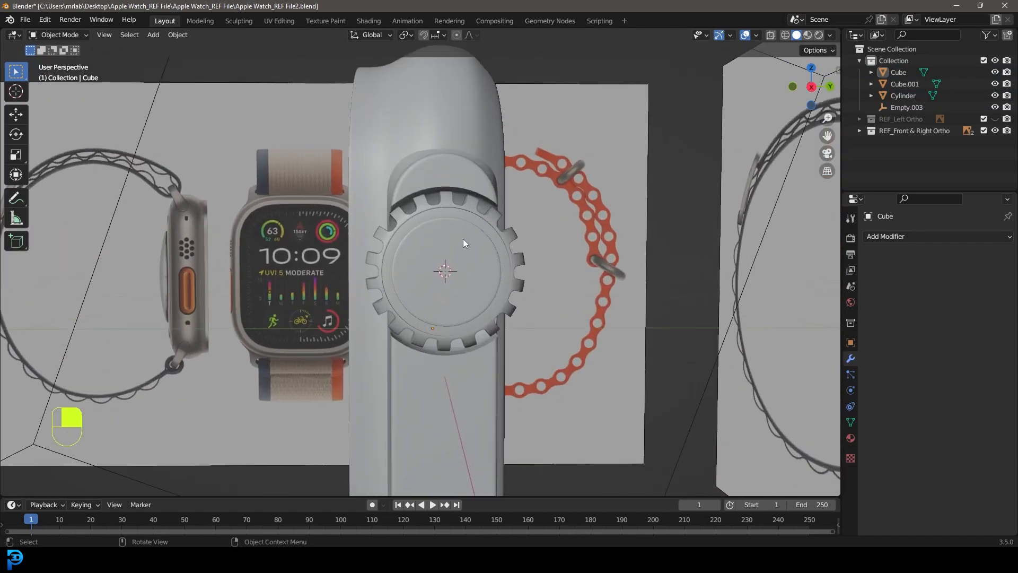
pyautogui.press('KP_1')
pyautogui.keyDown('shift'); pyautogui.moveTo(526, 265); pyautogui.dragTo(571, 148, button='middle'); pyautogui.keyUp('shift')
pyautogui.hotkey('ctrl', 's')
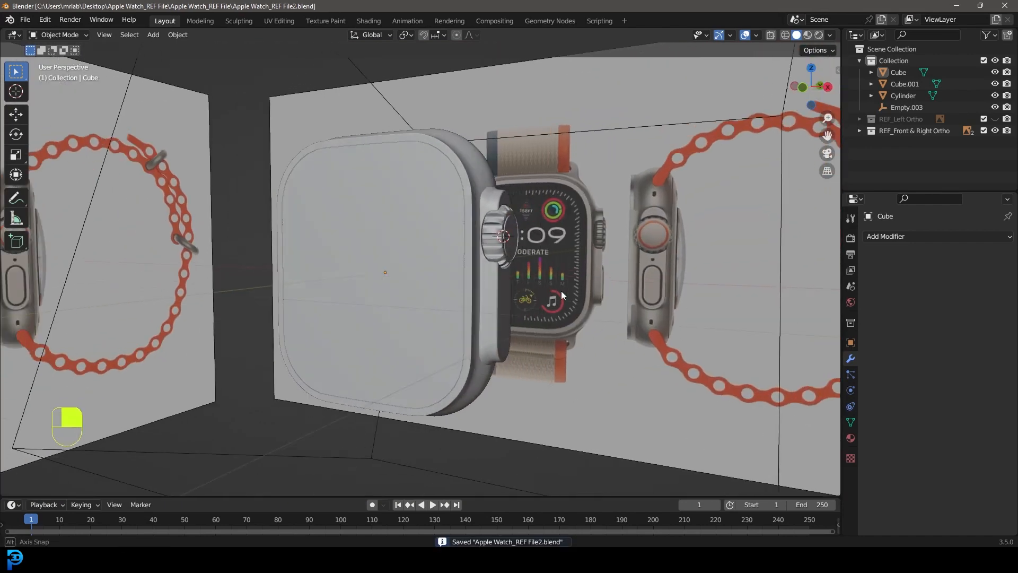
pyautogui.moveTo(561, 290); pyautogui.dragTo(476, 183, button='middle')
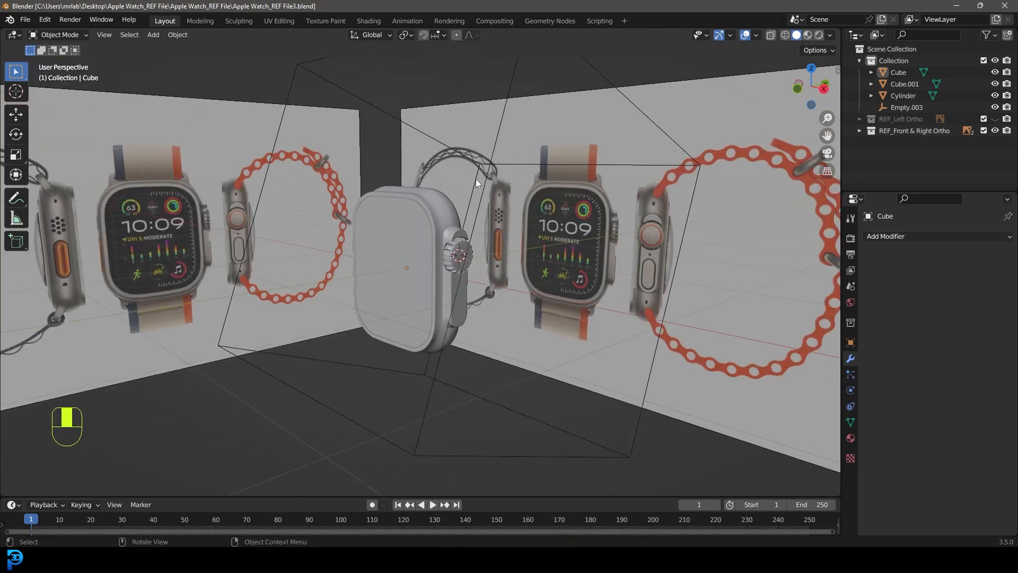
# Step: Delete the leftover empty object from the scene
pyautogui.click(351, 91)
pyautogui.moveTo(365, 95); pyautogui.dragTo(467, 211, button='middle')
pyautogui.press('x')
pyautogui.click(370, 109)
pyautogui.scroll(4, 450, 224)
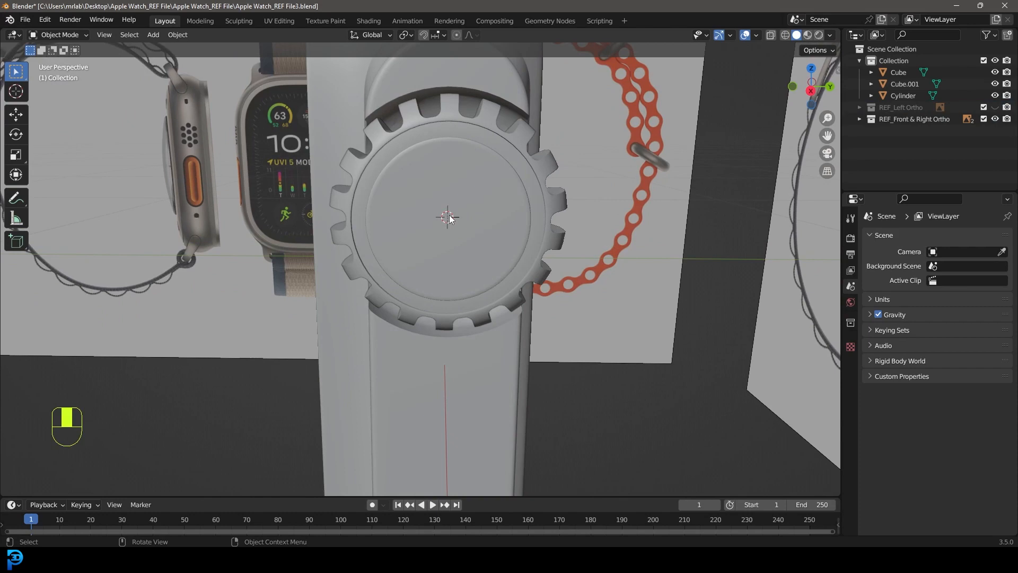
# Step: Add a mesh circle at the crown's centre and rotate it 90 degrees about the Y axis
pyautogui.hotkey('shift', 'a')
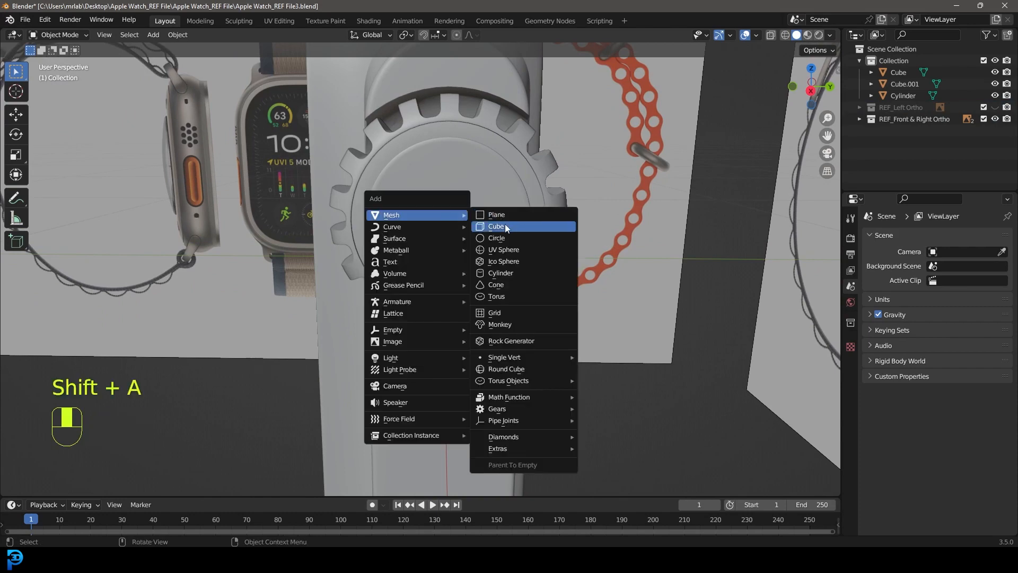
pyautogui.click(512, 238)
pyautogui.scroll(-6, 516, 255)
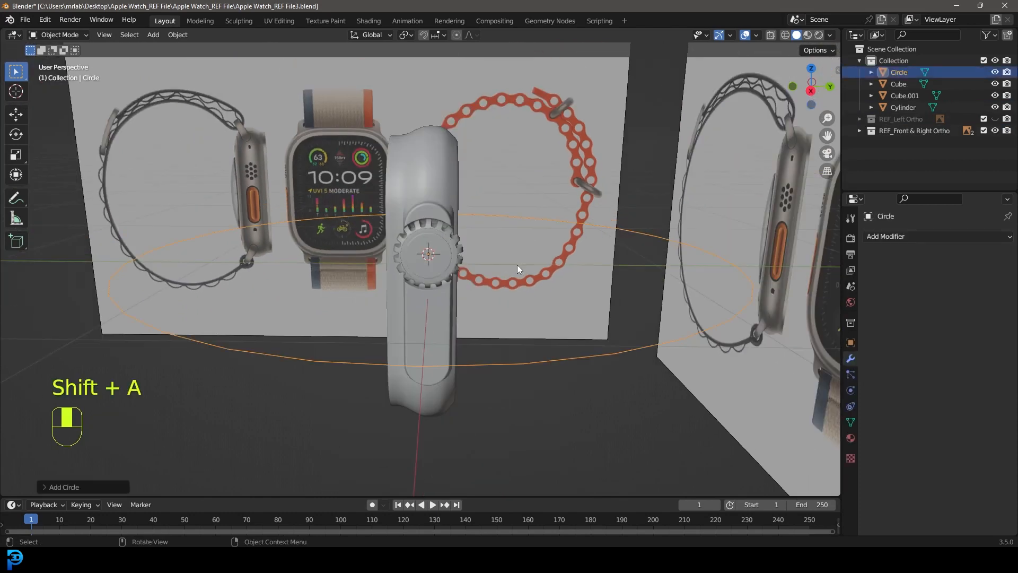
pyautogui.press('r')
pyautogui.write('y90')
pyautogui.click(518, 263)
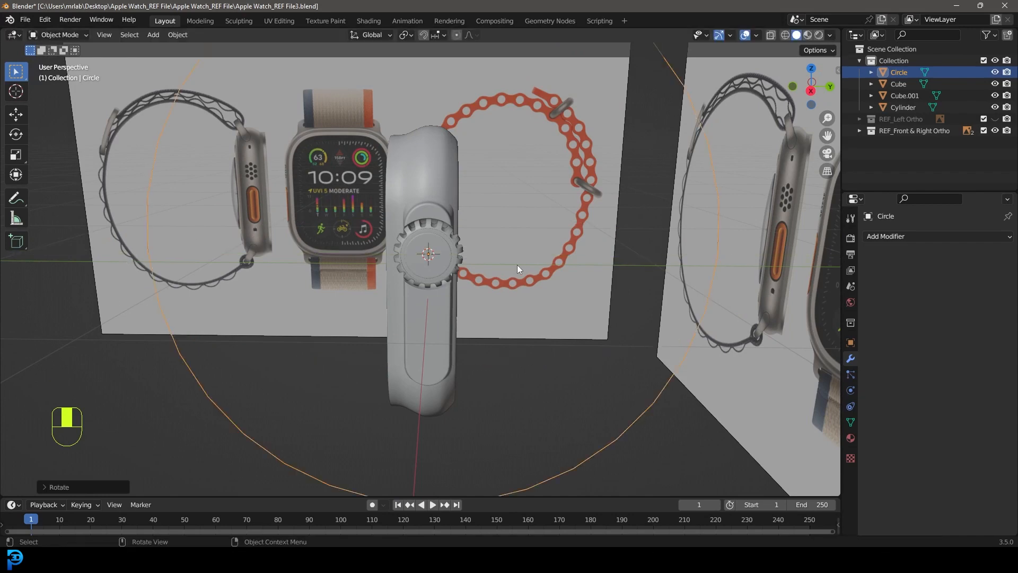
# Step: Scale the circle's vertices down in Edit Mode until it is slightly larger than the crown
pyautogui.scroll(-5, 518, 265)
pyautogui.press('Tab')
pyautogui.click(98, 35)
pyautogui.scroll(2, 500, 232)
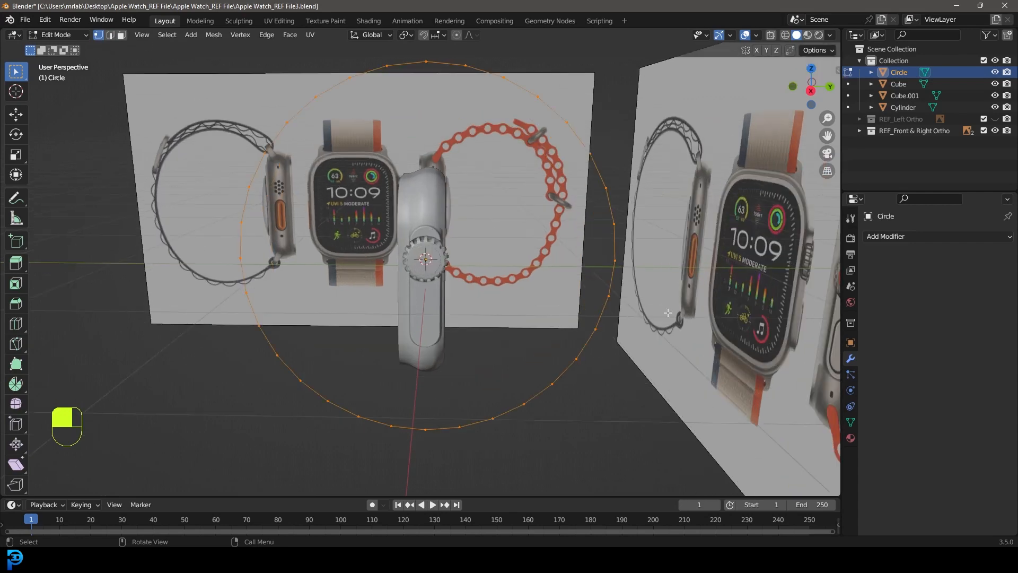
pyautogui.press('s')
pyautogui.click(467, 272)
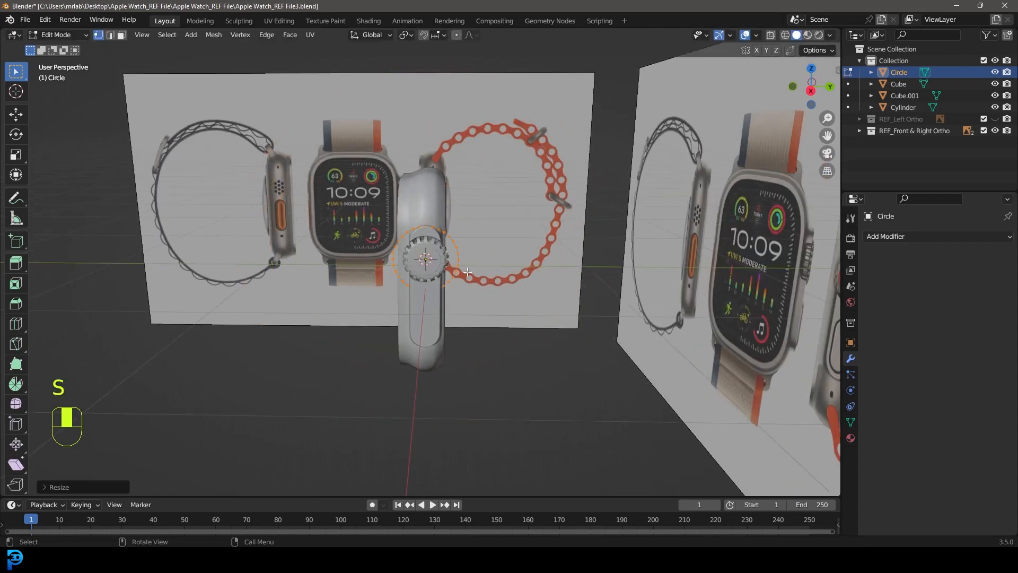
# Step: In the wireframe right view, scale the circle down further to about the width of the side button in the reference
pyautogui.press('KP_3')
pyautogui.scroll(4, 448, 225)
pyautogui.press('z')
pyautogui.keyDown('shift'); pyautogui.moveTo(449, 201); pyautogui.dragTo(448, 238, button='middle'); pyautogui.keyUp('shift')
pyautogui.press('s')
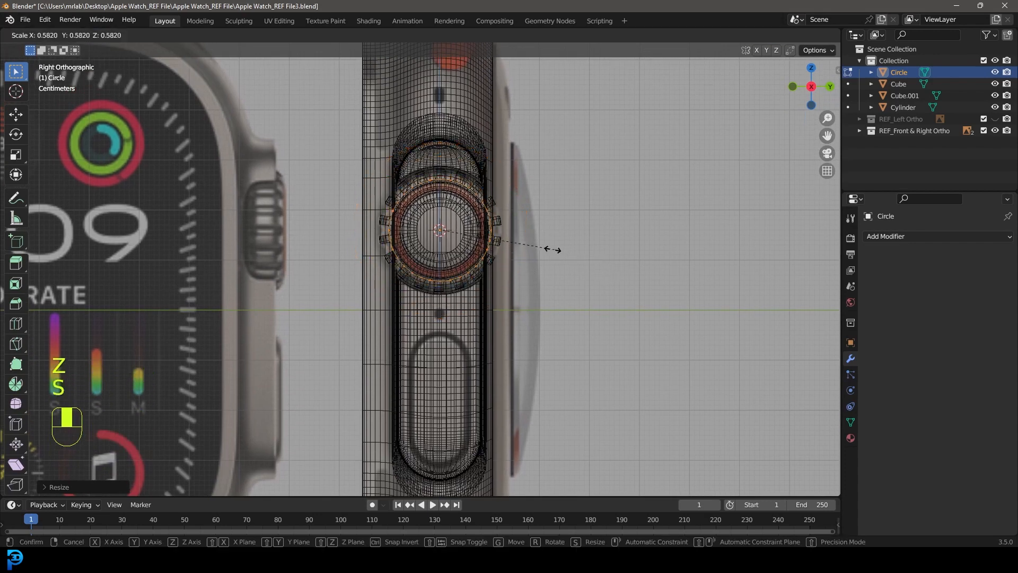
pyautogui.click(519, 246)
pyautogui.scroll(1, 572, 323)
pyautogui.press('s')
pyautogui.click(578, 320)
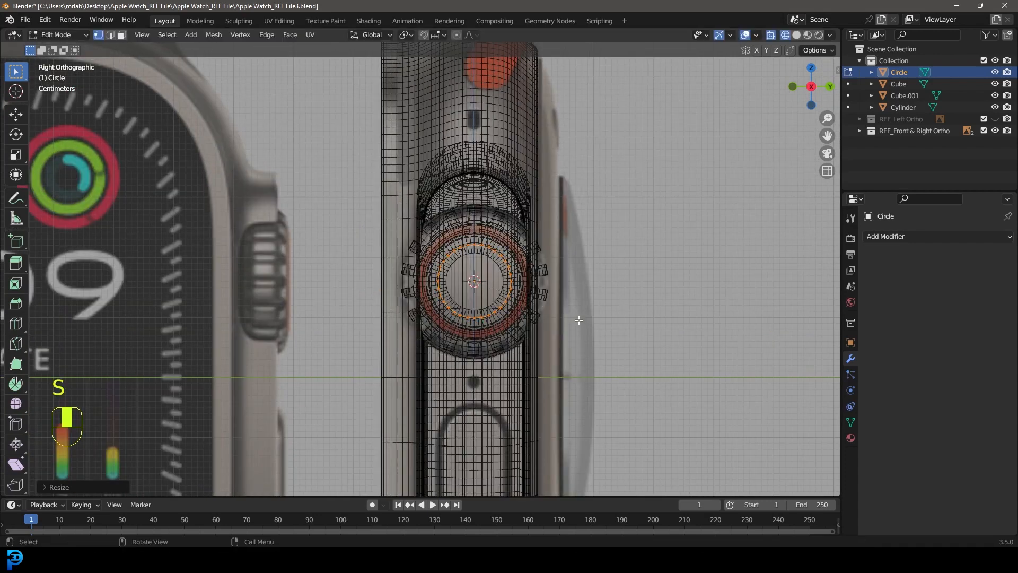
# Step: In Object Mode, move the circle about 0.268 m down along Z onto the side button's rounded upper end
pyautogui.press('Tab')
pyautogui.keyDown('shift'); pyautogui.moveTo(499, 322); pyautogui.dragTo(494, 269, button='middle'); pyautogui.keyUp('shift')
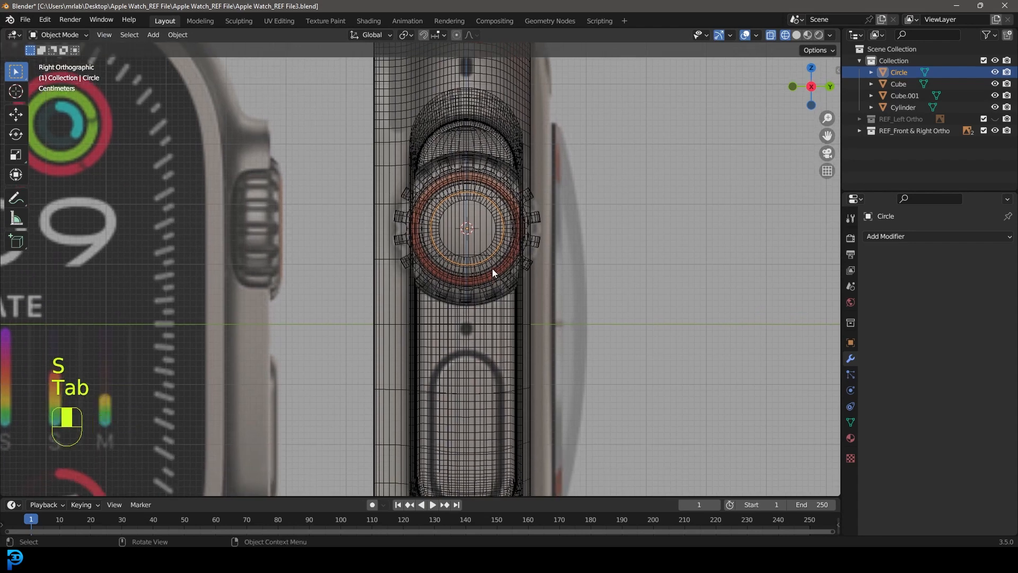
pyautogui.press('g')
pyautogui.press('z')
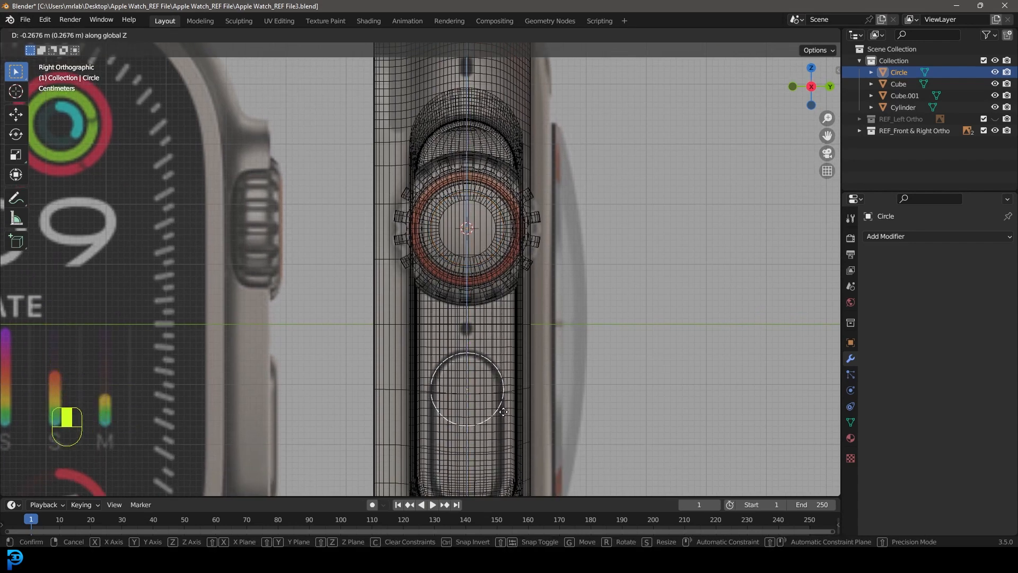
pyautogui.click(503, 412)
# Step: Scale the circle's vertices up by about 1.05 to match the outer edge of the side button's dark outline
pyautogui.keyDown('shift'); pyautogui.moveTo(503, 411); pyautogui.dragTo(462, 339, button='middle'); pyautogui.keyUp('shift')
pyautogui.scroll(4, 437, 252)
pyautogui.press('Tab')
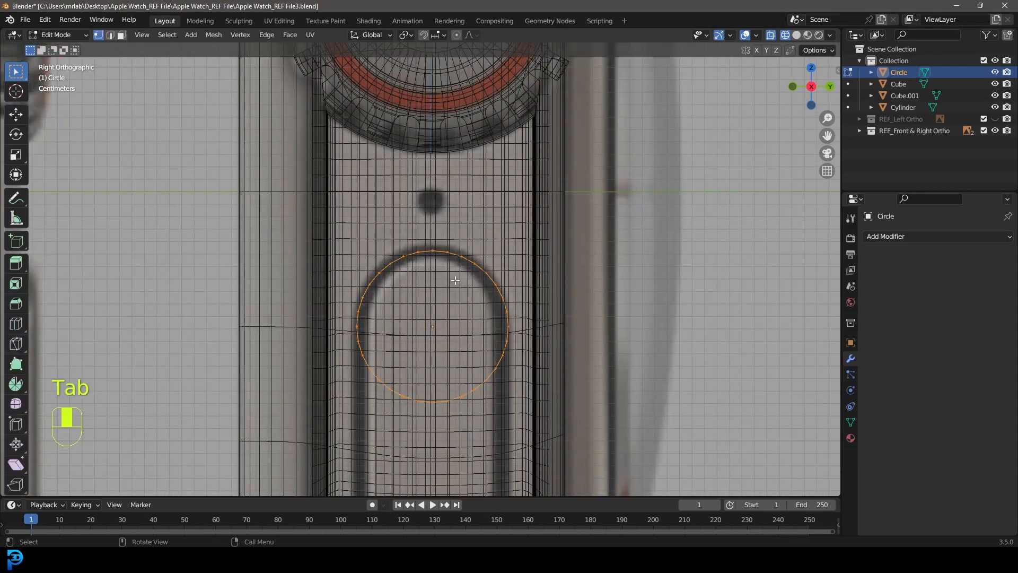
pyautogui.scroll(2, 530, 318)
pyautogui.press('s')
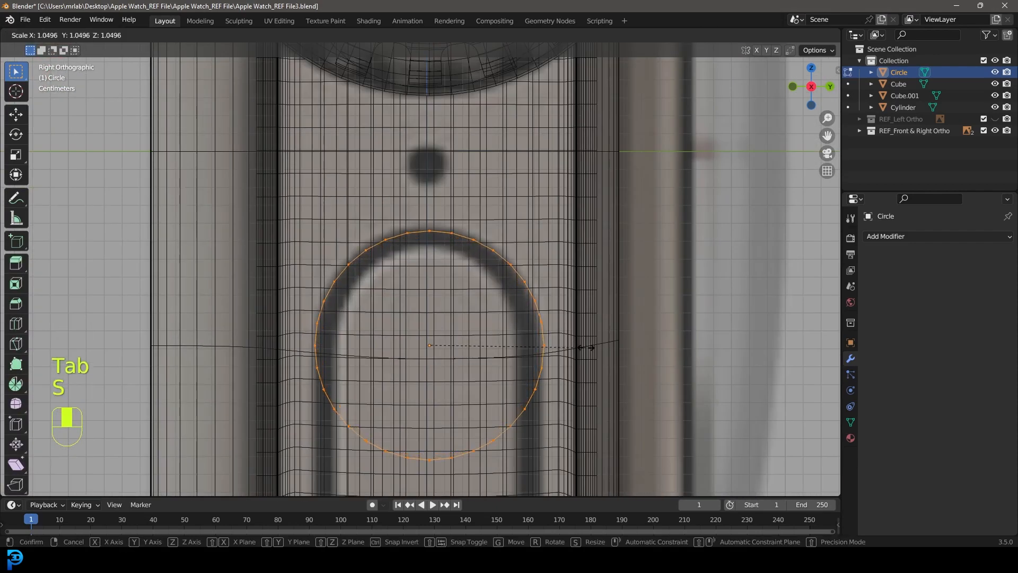
pyautogui.click(586, 347)
pyautogui.scroll(3, 367, 209)
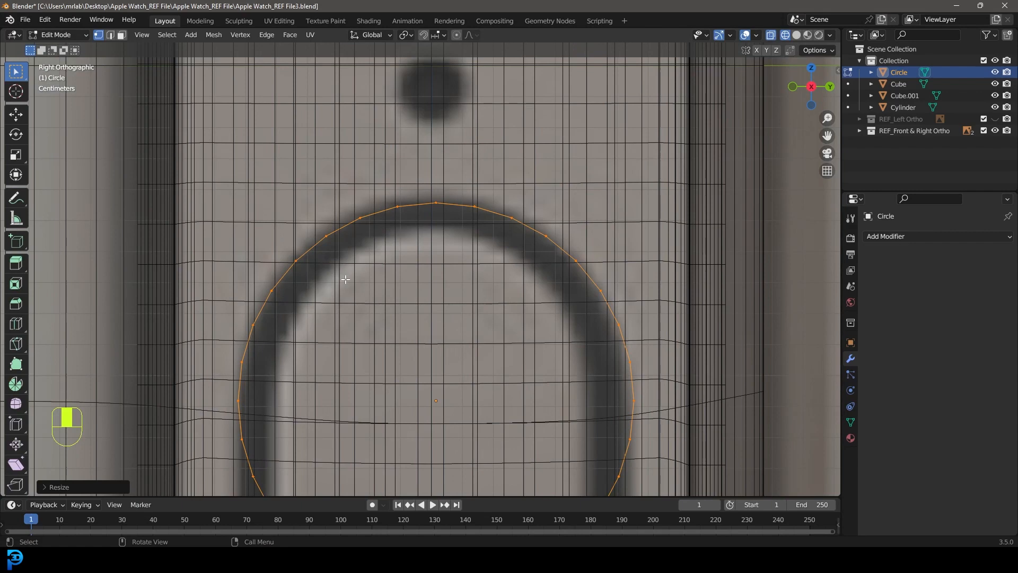
# Step: Select the circle's lower half and extrude it down along Z to the side button's rounded lower end
pyautogui.scroll(-6, 578, 274)
pyautogui.keyDown('shift'); pyautogui.moveTo(554, 423); pyautogui.dragTo(550, 284, button='middle'); pyautogui.keyUp('shift')
pyautogui.moveTo(284, 320); pyautogui.dragTo(533, 164)
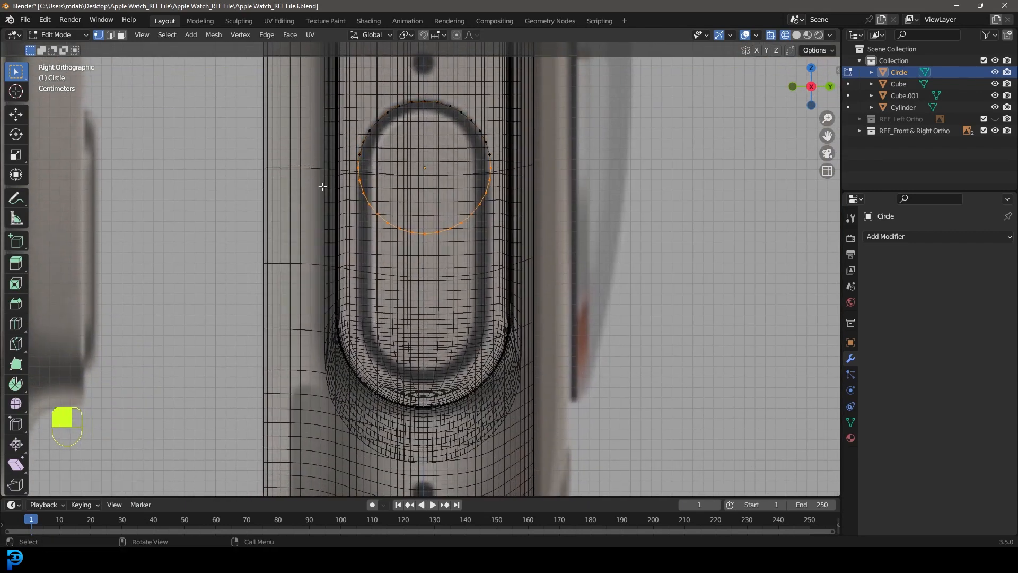
pyautogui.press('e')
pyautogui.press('z')
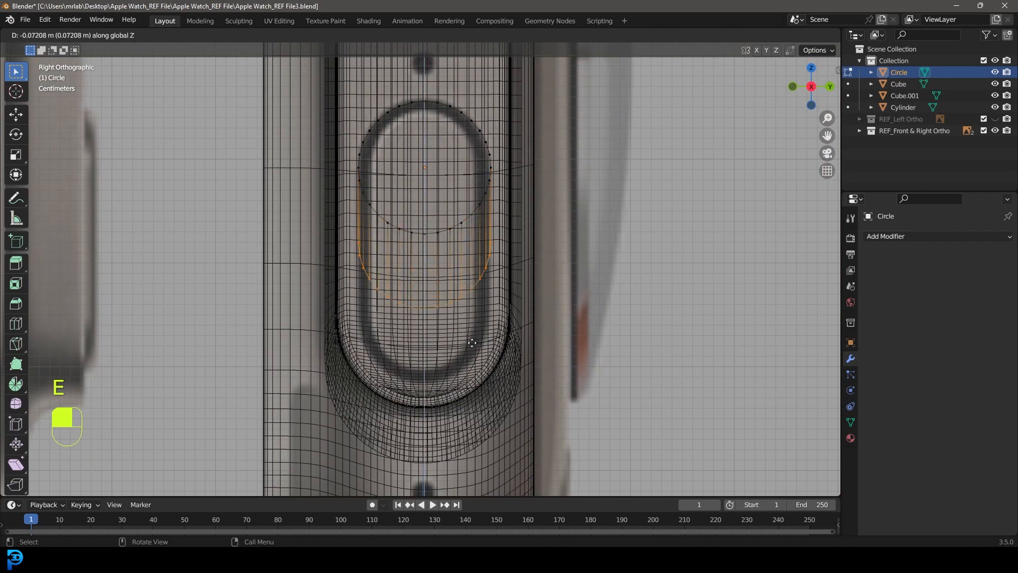
pyautogui.click(480, 409)
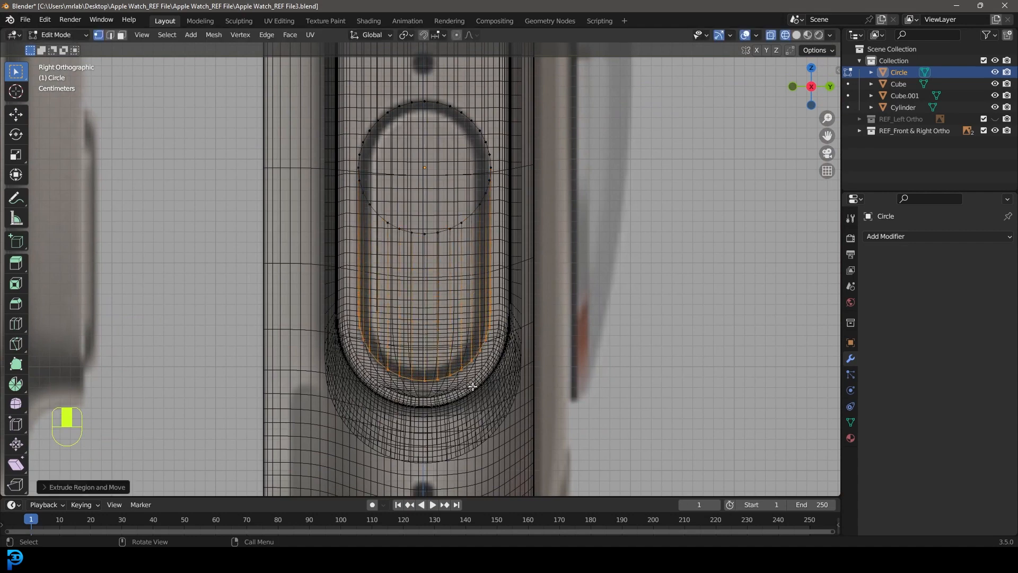
# Step: Delete the vertices of the circle's original lower arc, leaving only the upper and lower arcs of the side button outline
pyautogui.scroll(2, 339, 158)
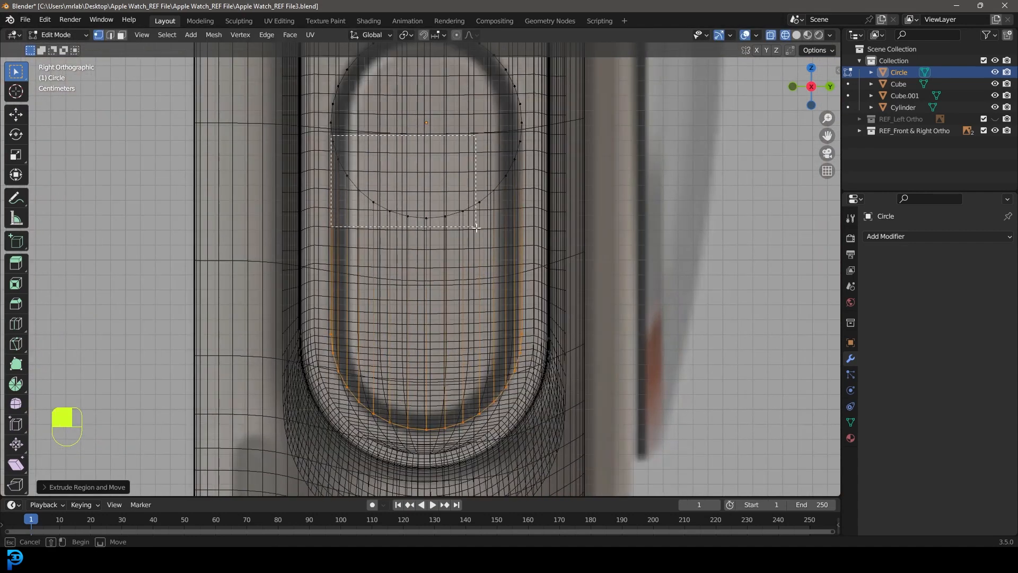
pyautogui.hotkey('ctrl', 'z')
pyautogui.press('z')
pyautogui.click(560, 218)
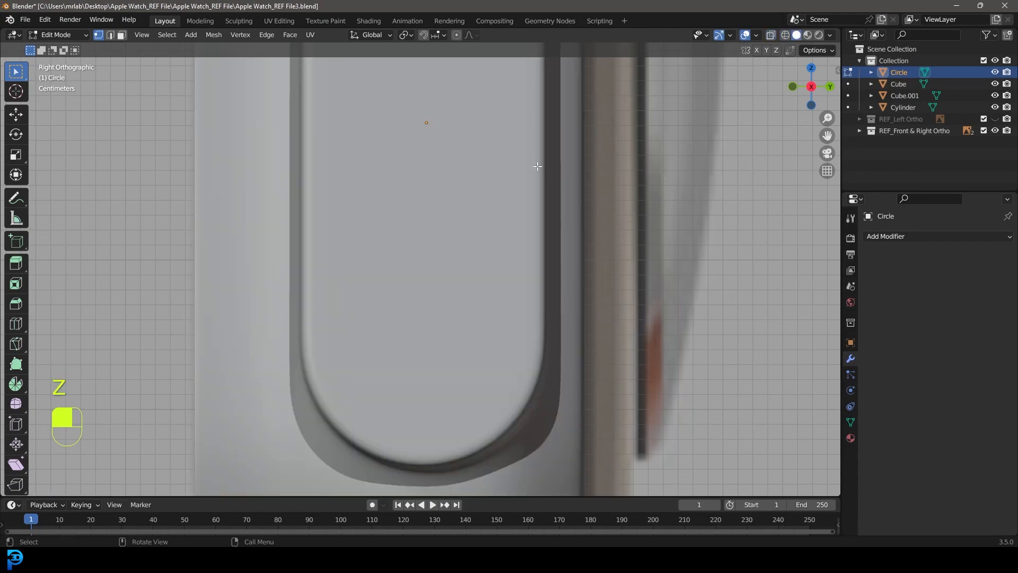
pyautogui.press('z')
pyautogui.click(467, 168)
pyautogui.moveTo(318, 183)
pyautogui.mouseDown(button='middle')
pyautogui.moveTo(269, 194)
pyautogui.moveTo(271, 211)
pyautogui.mouseUp(button='middle')
pyautogui.press('x')
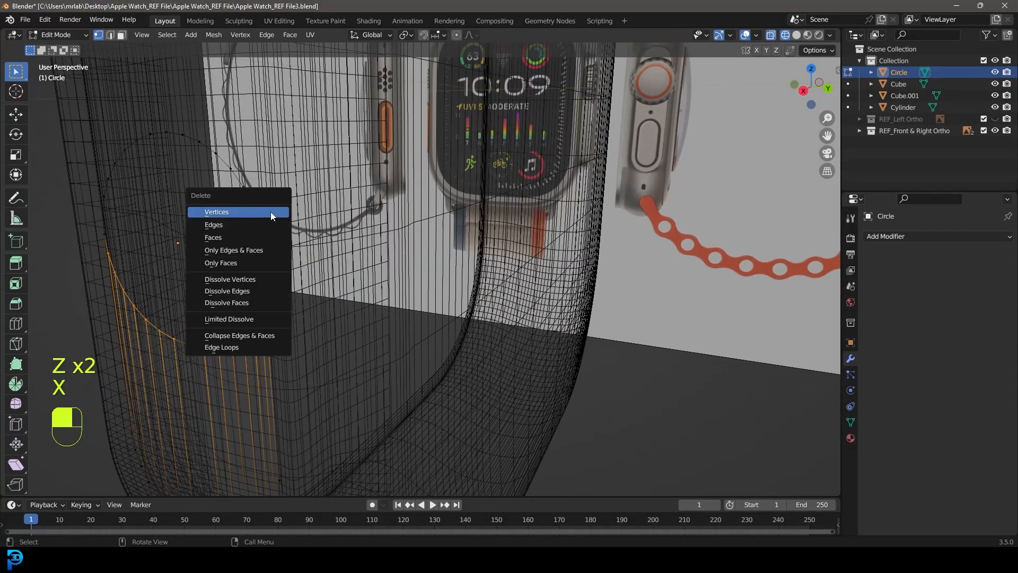
pyautogui.click(260, 212)
pyautogui.press('x')
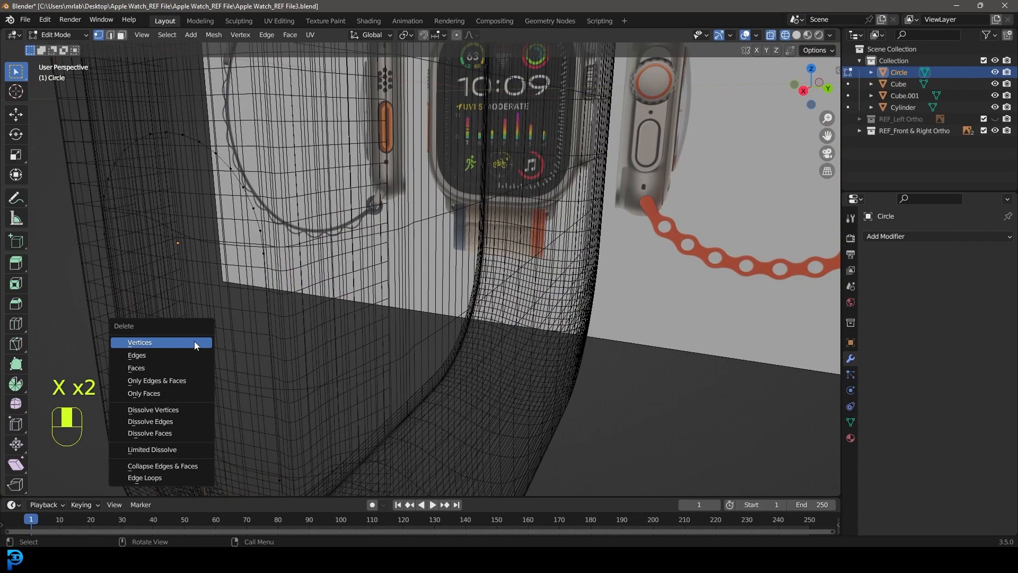
pyautogui.click(194, 342)
# Step: Select the whole side button outline and move it about 0.024 m outward along X to the button's outer face in the front reference
pyautogui.scroll(-4, 309, 326)
pyautogui.press('a')
pyautogui.moveTo(345, 272); pyautogui.dragTo(395, 245, button='middle')
pyautogui.press('KP_1')
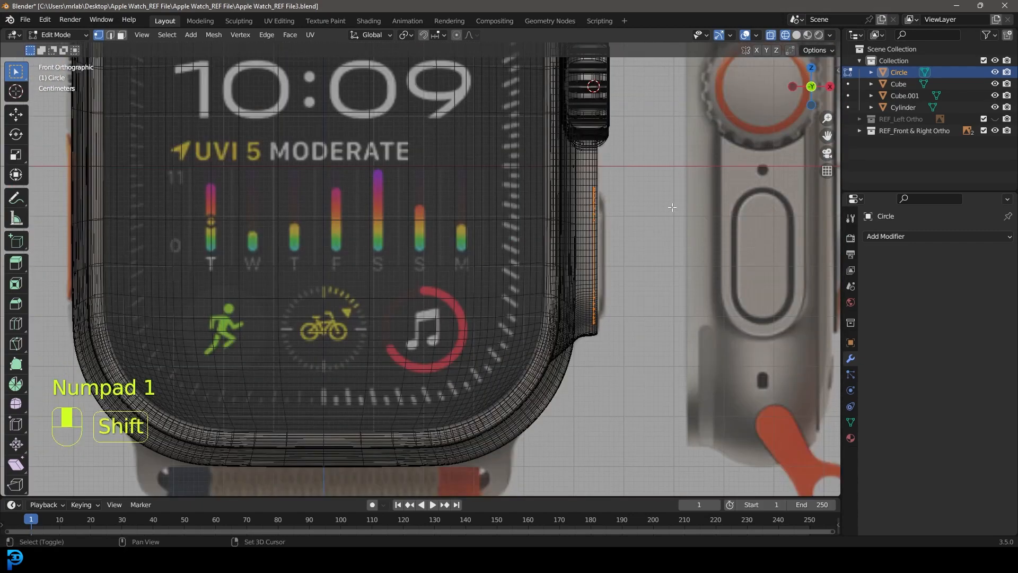
pyautogui.keyDown('shift'); pyautogui.moveTo(669, 207); pyautogui.dragTo(591, 220, button='middle'); pyautogui.keyUp('shift')
pyautogui.scroll(2, 590, 220)
pyautogui.press('g')
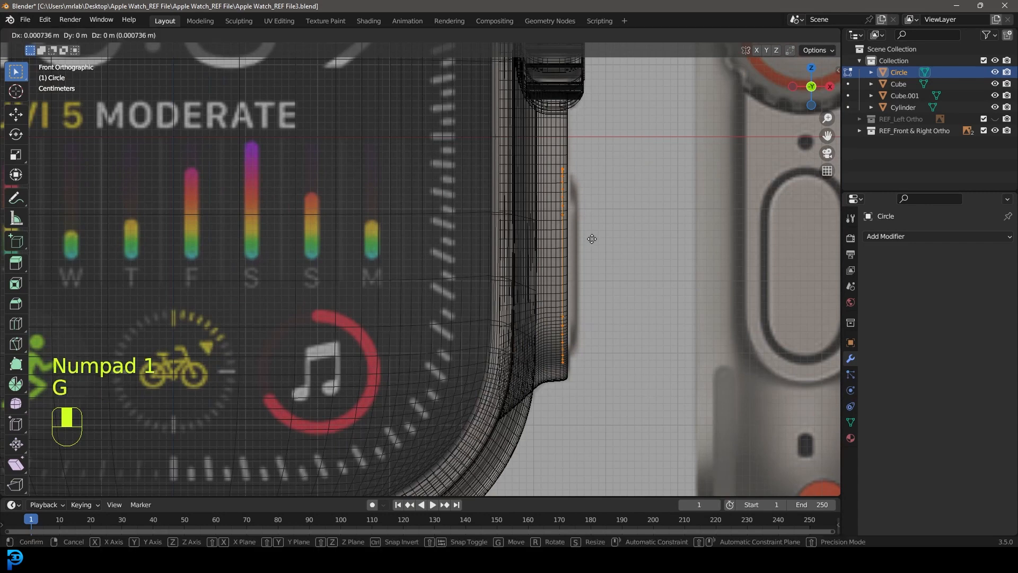
pyautogui.press('x')
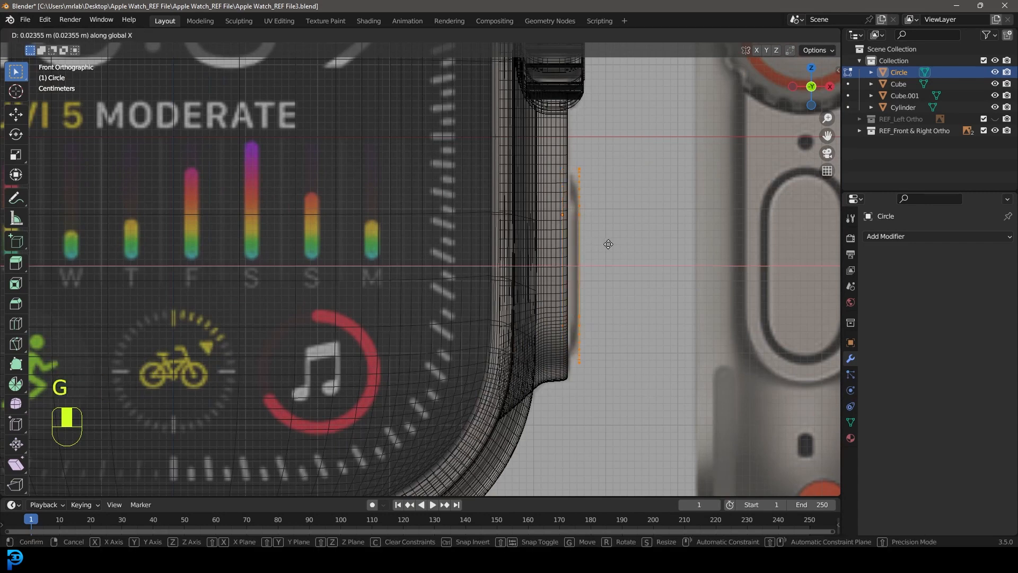
pyautogui.click(608, 244)
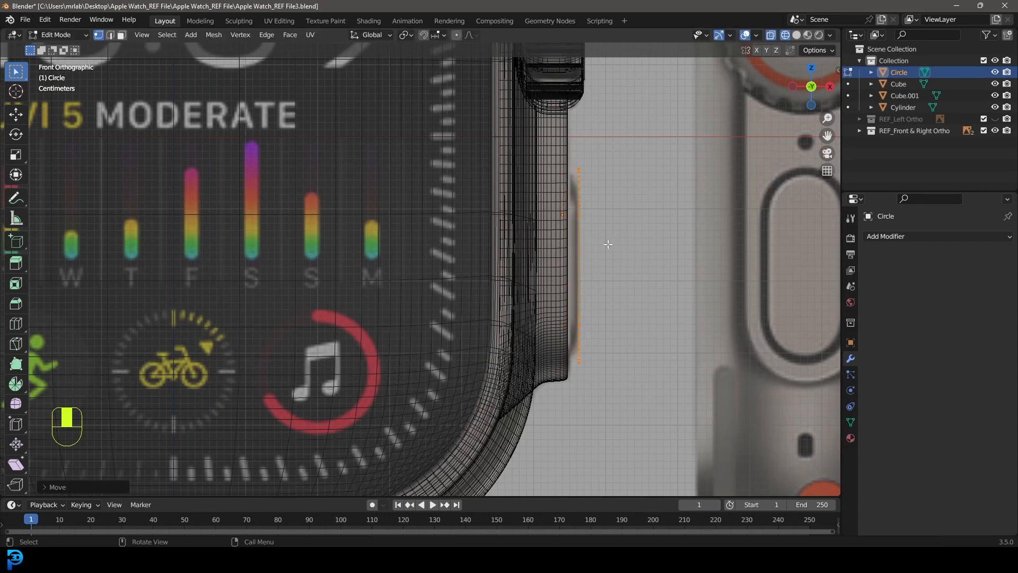
# Step: Fill the side button outline with a face and extrude it inward along X into the watch case
pyautogui.press('f')
pyautogui.moveTo(622, 240); pyautogui.dragTo(610, 271, button='middle')
pyautogui.press('e')
pyautogui.press('y')
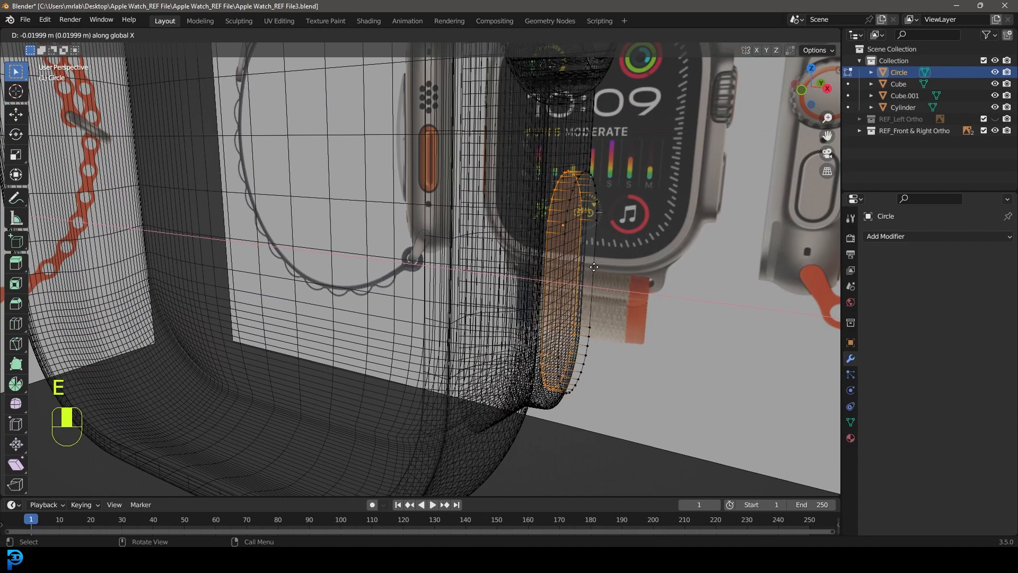
pyautogui.click(564, 269)
pyautogui.press('z')
pyautogui.click(626, 267)
pyautogui.scroll(-3, 569, 244)
pyautogui.moveTo(549, 228); pyautogui.dragTo(568, 239, button='middle')
pyautogui.scroll(3, 568, 238)
pyautogui.press('z')
pyautogui.click(504, 238)
pyautogui.press('z')
pyautogui.click(658, 234)
pyautogui.moveTo(658, 234); pyautogui.dragTo(469, 205, button='middle')
# Step: Cut the side button recess into the watch case by applying a Boolean Difference modifier with Circle as the object and the Fast solver
pyautogui.press('Tab')
pyautogui.click(446, 221)
pyautogui.scroll(-4, 446, 220)
pyautogui.scroll(3, 468, 206)
pyautogui.click(896, 237)
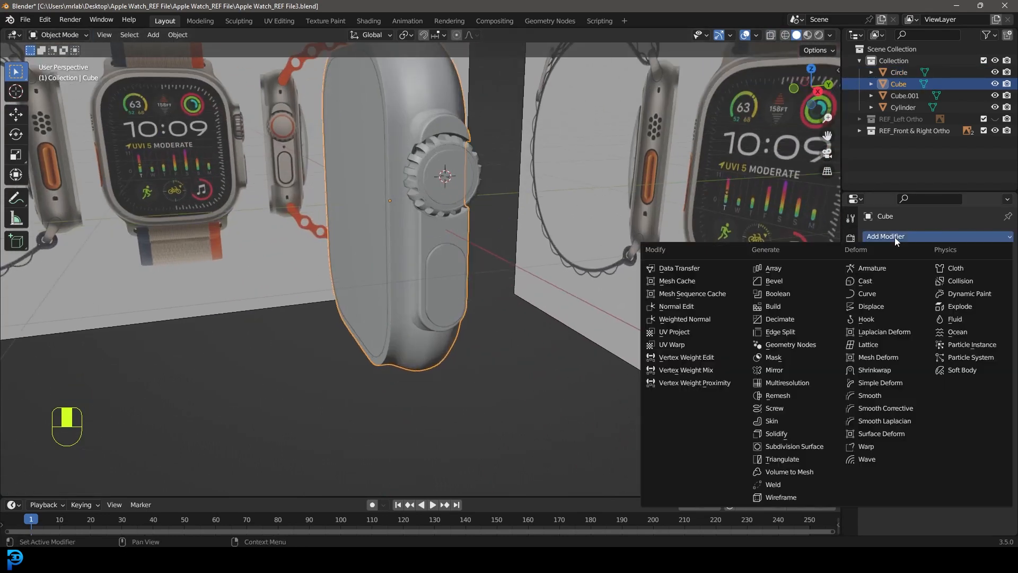
pyautogui.click(795, 293)
pyautogui.click(990, 300)
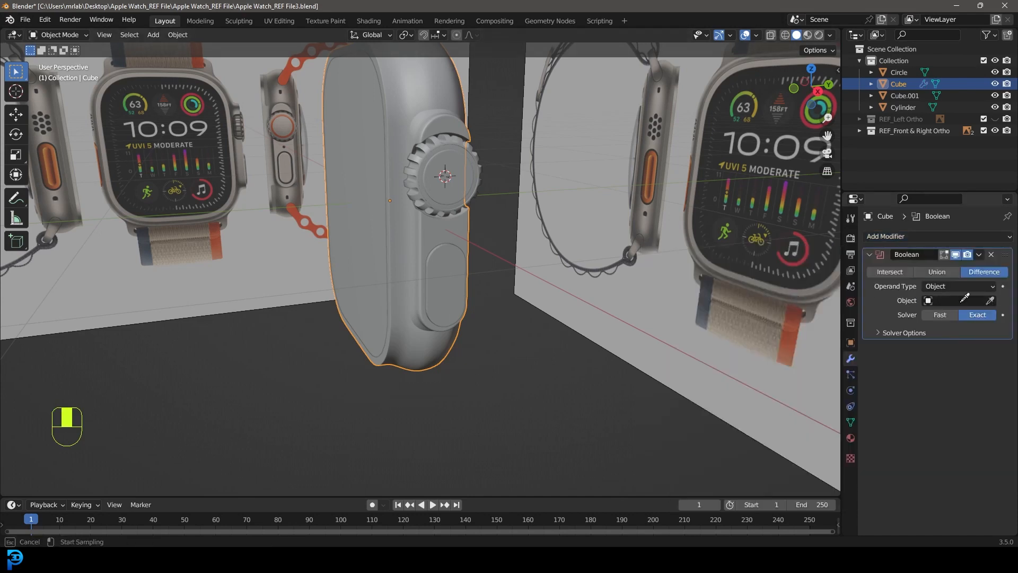
pyautogui.click(456, 259)
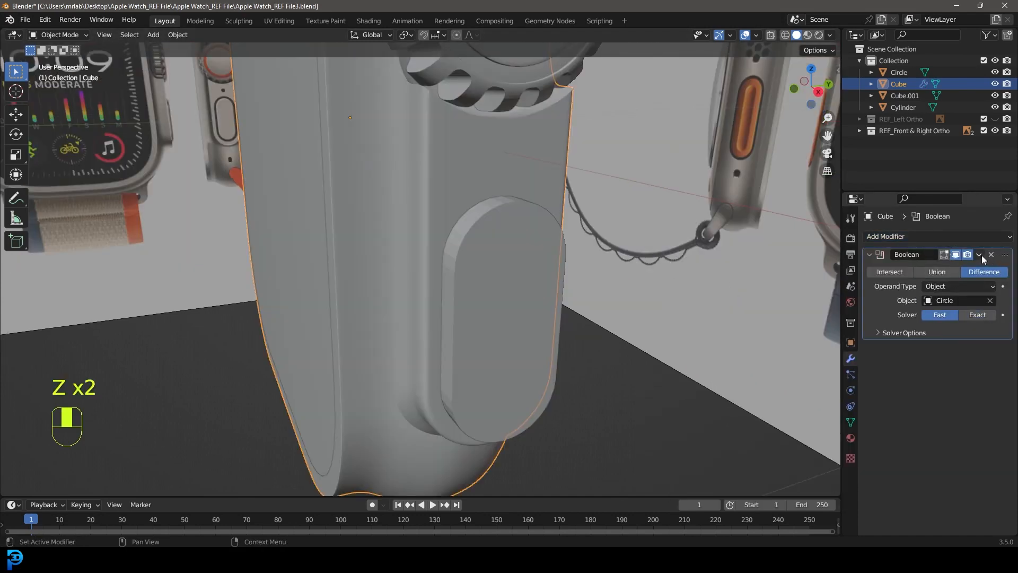
pyautogui.click(980, 255)
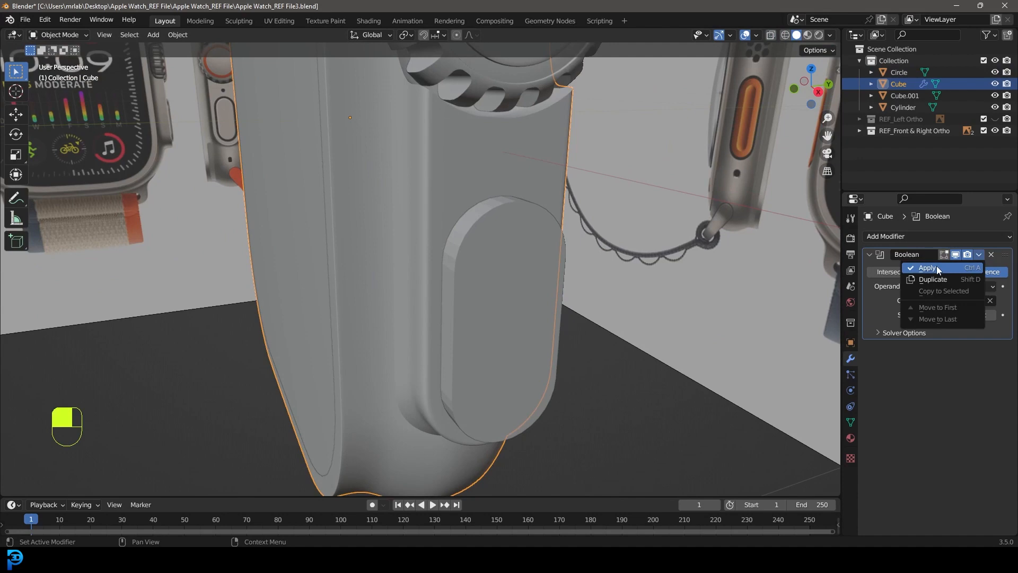
pyautogui.click(937, 265)
# Step: Select the side button and scale its entire mesh down slightly in Edit Mode to leave a gap around it
pyautogui.click(484, 221)
pyautogui.scroll(-4, 478, 218)
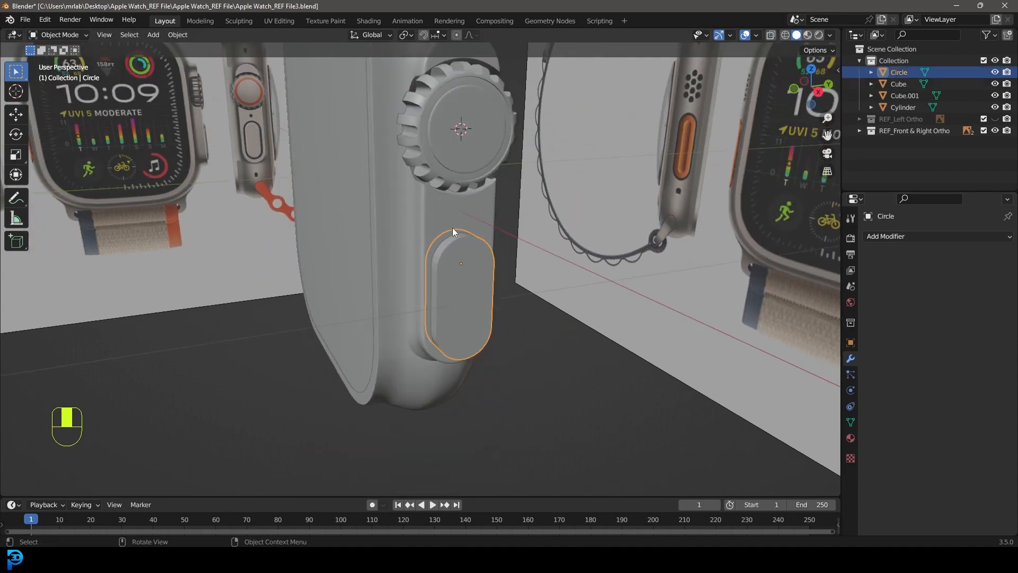
pyautogui.scroll(4, 444, 253)
pyautogui.press('Tab')
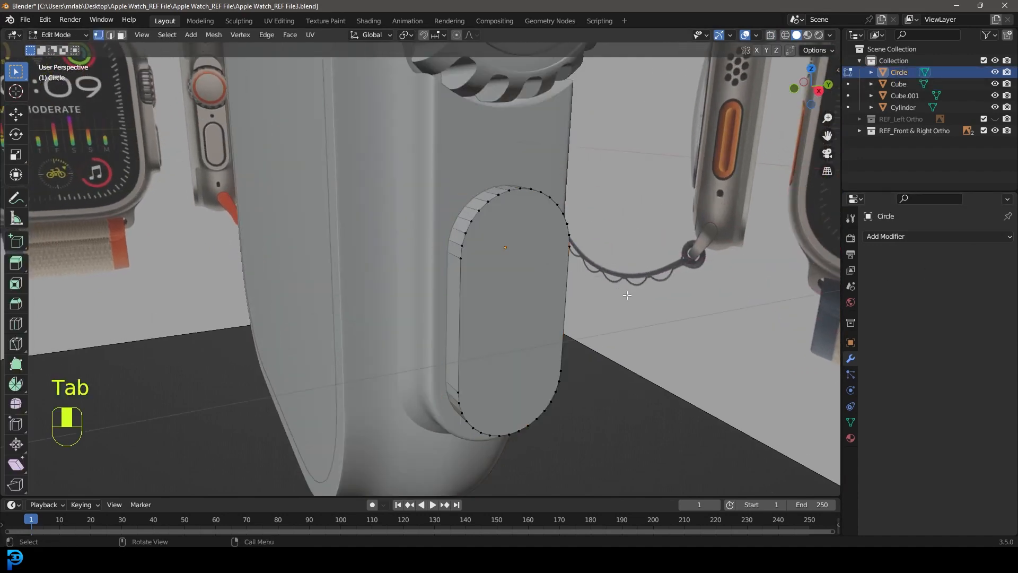
pyautogui.press('a')
pyautogui.scroll(2, 652, 295)
pyautogui.press('s')
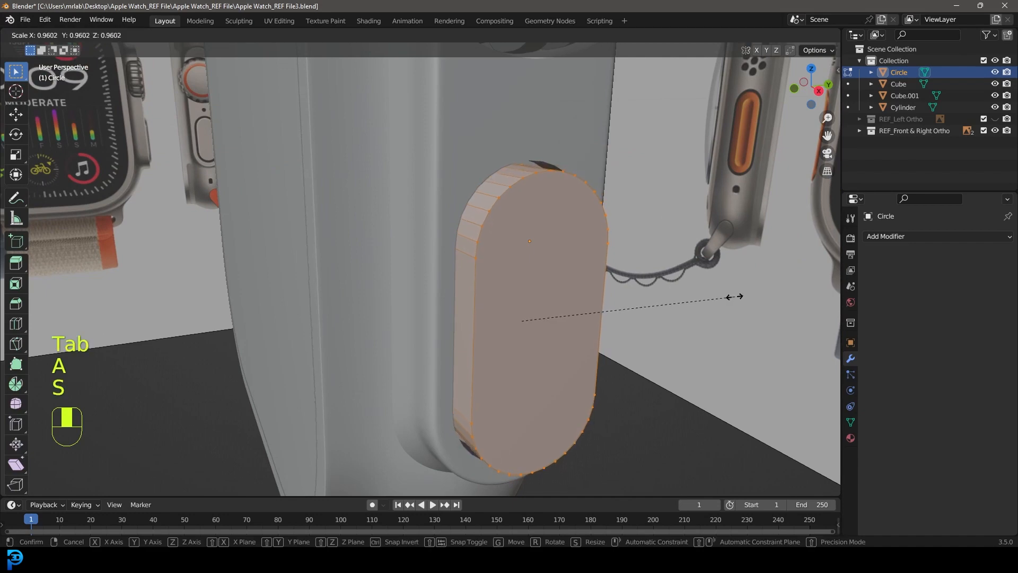
pyautogui.click(629, 289)
# Step: Fit the side button to the right reference by scaling it by about 0.96 overall, and by about 1.02 along Z
pyautogui.moveTo(630, 288); pyautogui.dragTo(553, 264, button='middle')
pyautogui.press('KP_3')
pyautogui.press('z')
pyautogui.click(498, 295)
pyautogui.scroll(2, 498, 295)
pyautogui.press('s')
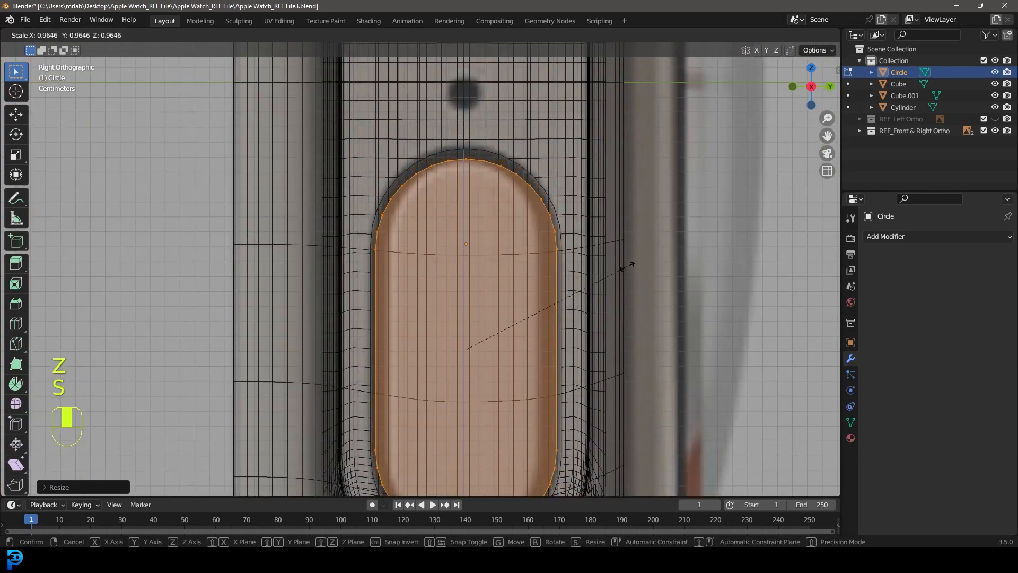
pyautogui.click(623, 266)
pyautogui.press('s')
pyautogui.press('z')
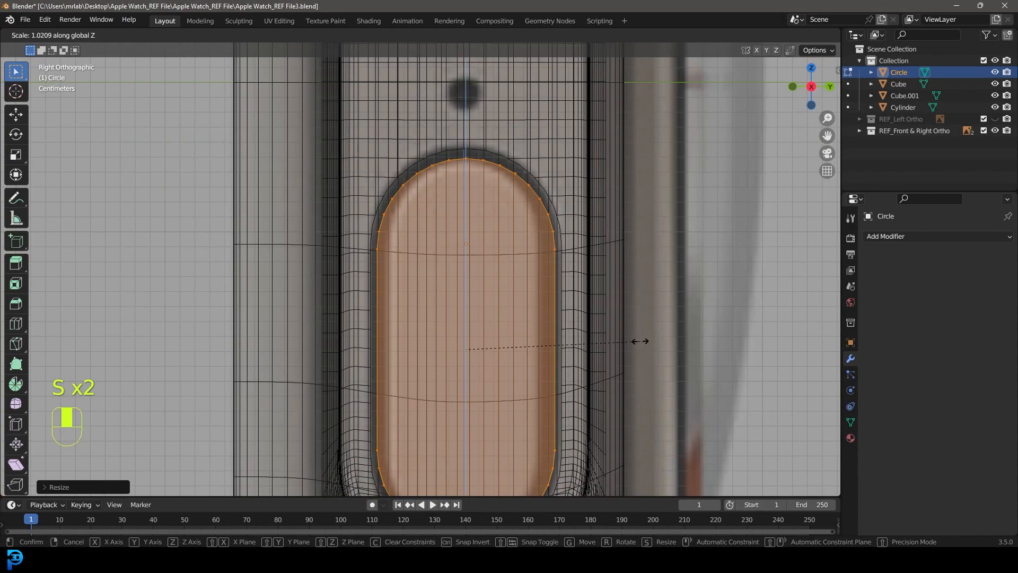
pyautogui.click(639, 341)
# Step: Select the vertices at the side button's inner end and delete the hidden end face inside the case
pyautogui.scroll(-2, 609, 337)
pyautogui.moveTo(594, 341)
pyautogui.keyDown('shift'); pyautogui.mouseDown(button='middle')
pyautogui.moveTo(591, 274)
pyautogui.moveTo(573, 298)
pyautogui.mouseUp(button='middle'); pyautogui.keyUp('shift')
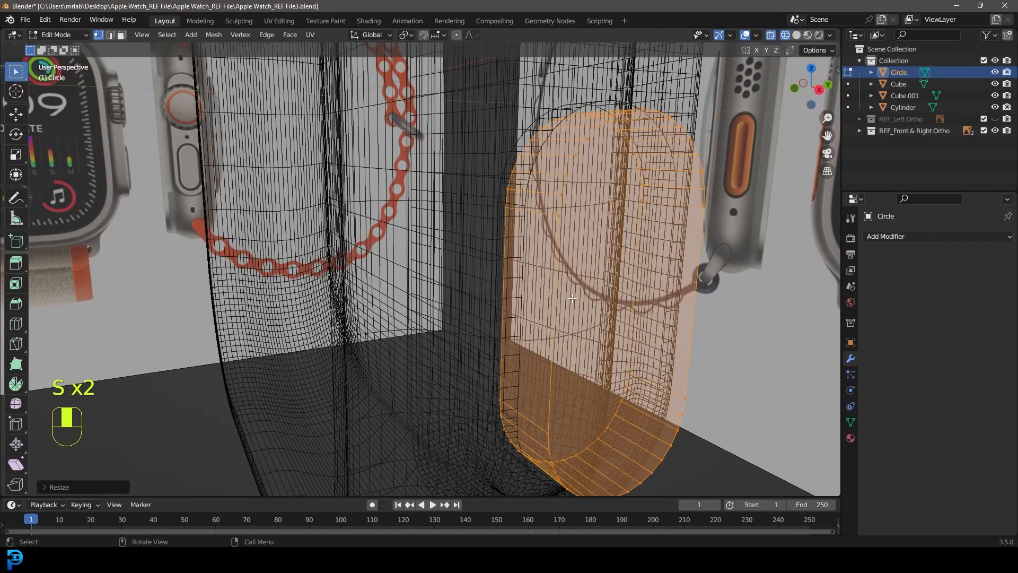
pyautogui.press('z')
pyautogui.click(625, 297)
pyautogui.scroll(-3, 558, 243)
pyautogui.moveTo(520, 230); pyautogui.dragTo(572, 229, button='middle')
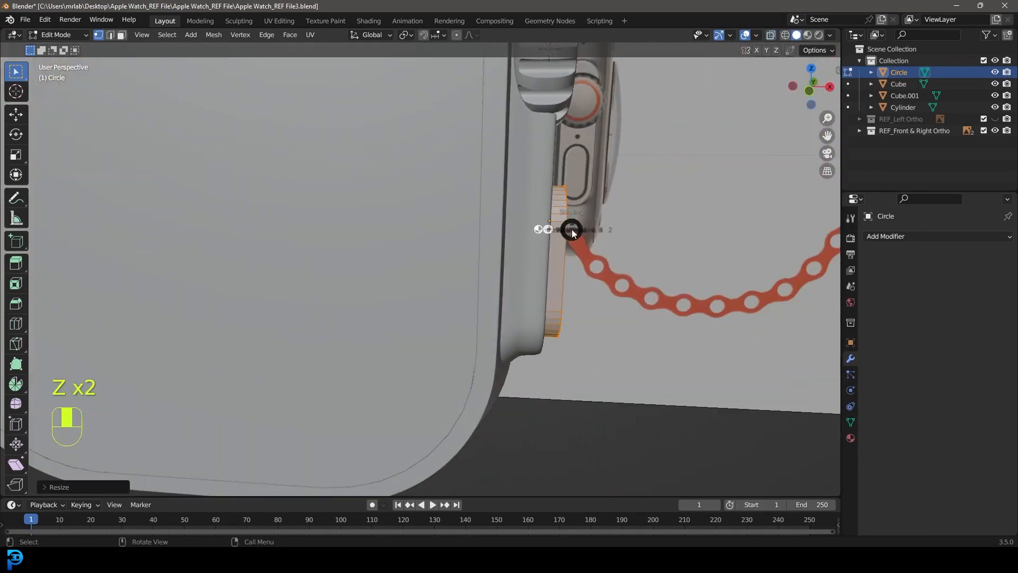
pyautogui.press('z')
pyautogui.click(523, 236)
pyautogui.moveTo(482, 398); pyautogui.dragTo(546, 152)
pyautogui.moveTo(540, 157); pyautogui.dragTo(546, 162, button='middle')
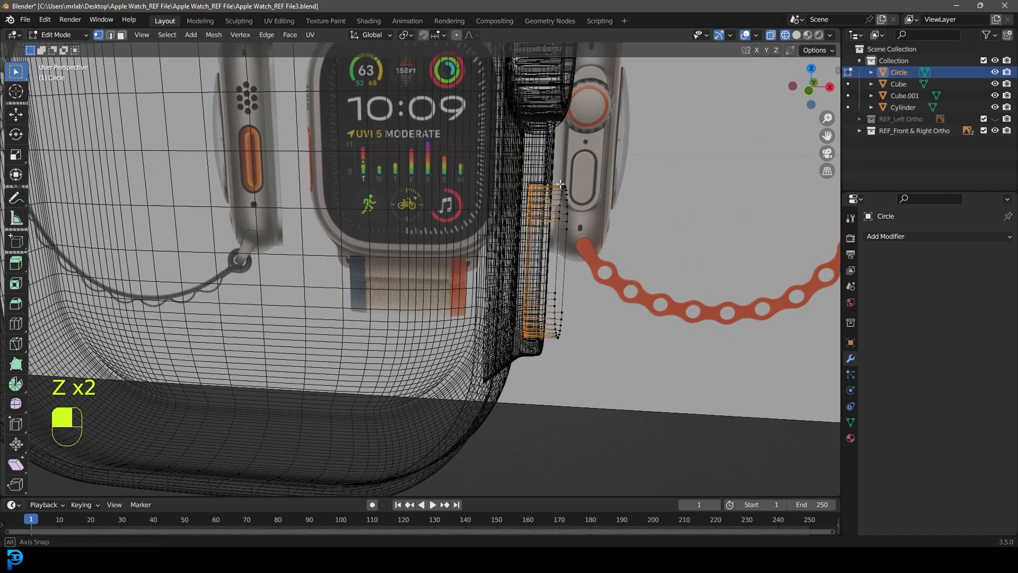
pyautogui.press('x')
pyautogui.click(491, 168)
# Step: Bevel the edge loop around the side button's outer face by about 0.009 m with 5 segments
pyautogui.moveTo(598, 243)
pyautogui.mouseDown(button='middle')
pyautogui.moveTo(550, 259)
pyautogui.moveTo(575, 259)
pyautogui.mouseUp(button='middle')
pyautogui.press('z')
pyautogui.click(642, 258)
pyautogui.click(113, 36)
pyautogui.scroll(3, 557, 264)
pyautogui.keyDown('alt'); pyautogui.keyDown('shift'); pyautogui.click(579, 258); pyautogui.keyUp('shift'); pyautogui.keyUp('alt')
pyautogui.keyDown('shift'); pyautogui.moveTo(711, 268); pyautogui.dragTo(635, 276, button='middle'); pyautogui.keyUp('shift')
pyautogui.hotkey('ctrl', 'b')
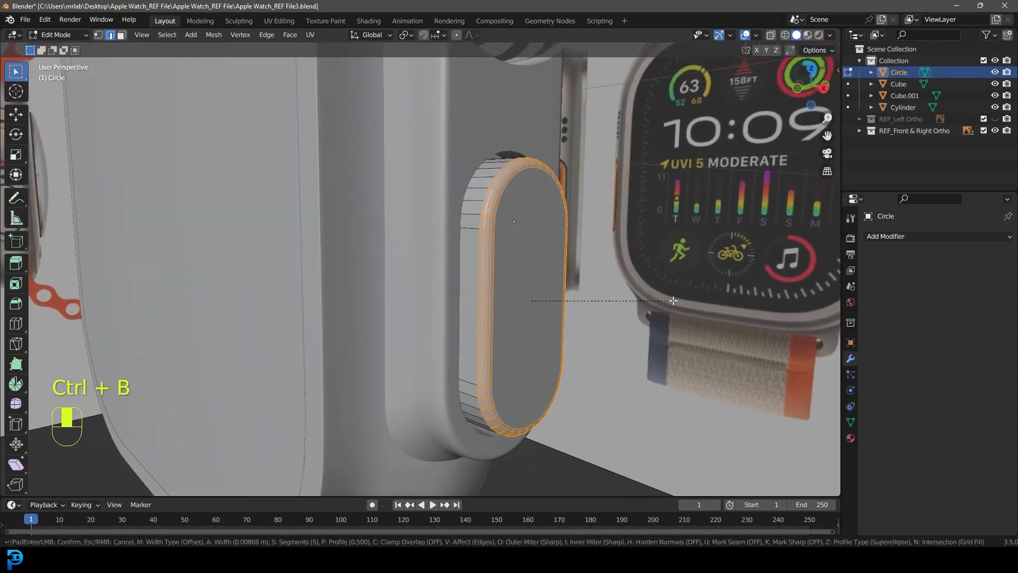
pyautogui.click(673, 300)
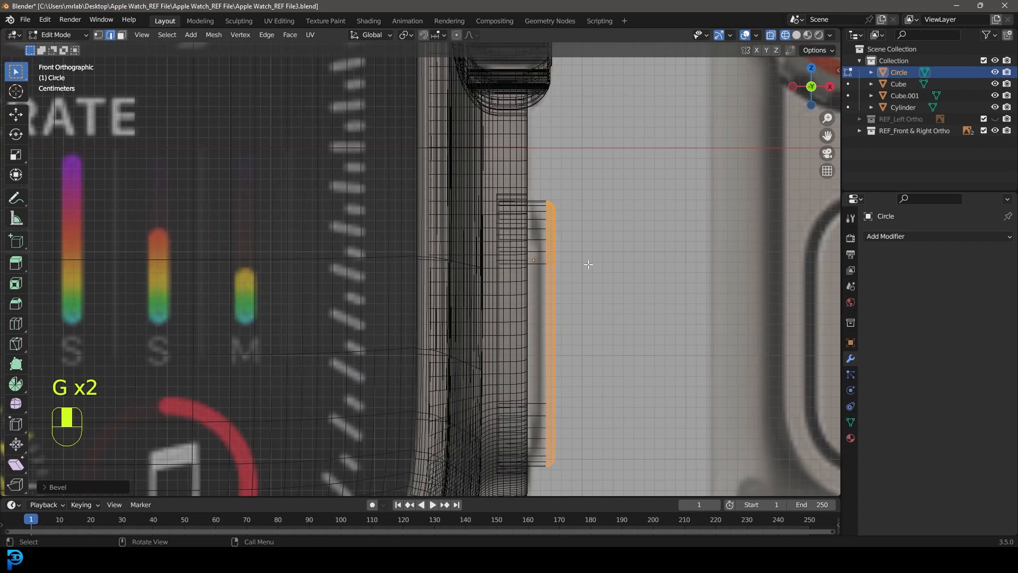
# Step: Move the side button's bevelled outer end about 0.015 m inward along X, toward the watch case
pyautogui.scroll(-1, 586, 272)
pyautogui.press('g')
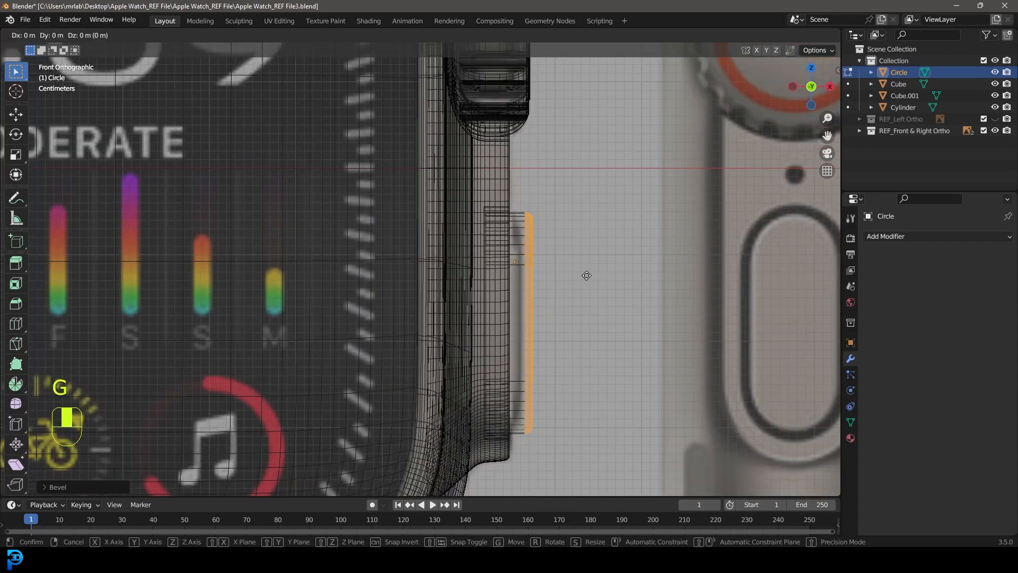
pyautogui.press('x')
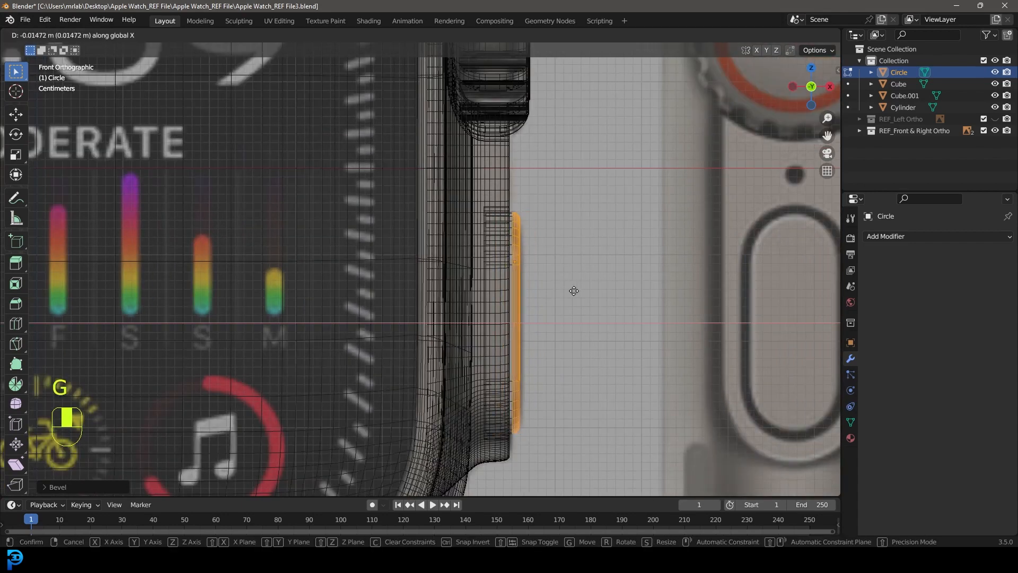
pyautogui.click(574, 290)
# Step: In Object Mode, bring up the smooth shading options for the side button
pyautogui.hotkey('alt', 'z')
pyautogui.press('Tab')
pyautogui.scroll(-4, 574, 266)
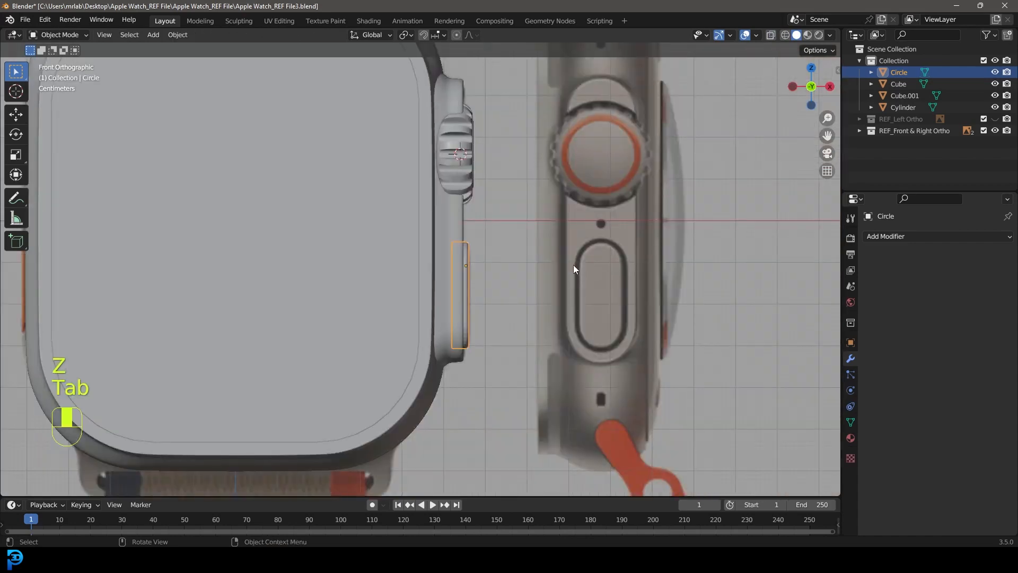
pyautogui.scroll(4, 475, 256)
pyautogui.rightClick(495, 234)
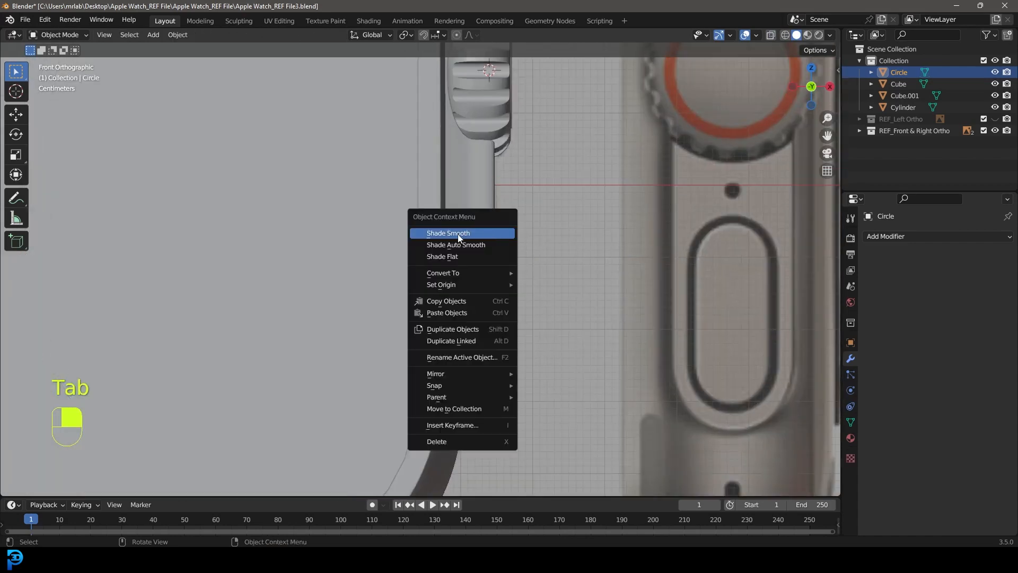
# Step: Apply smooth shading to the side button, deselect it and save the file
pyautogui.click(496, 233)
pyautogui.scroll(-4, 547, 247)
pyautogui.hotkey('alt', 'a')
pyautogui.moveTo(547, 247); pyautogui.dragTo(425, 279, button='middle')
pyautogui.keyDown('shift'); pyautogui.moveTo(441, 238); pyautogui.dragTo(489, 274, button='middle'); pyautogui.keyUp('shift')
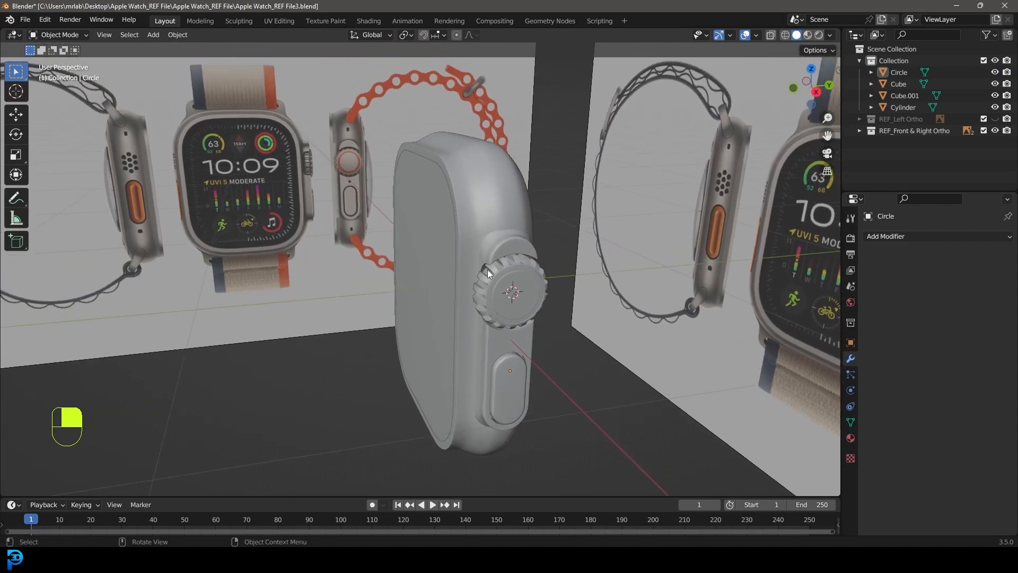
pyautogui.hotkey('ctrl', 's')
pyautogui.hotkey('ctrl', 's')
# Step: Add a mesh cylinder at the 3D cursor and scale it down to roughly the crown's size
pyautogui.hotkey('shift', 'a')
pyautogui.moveTo(486, 219)
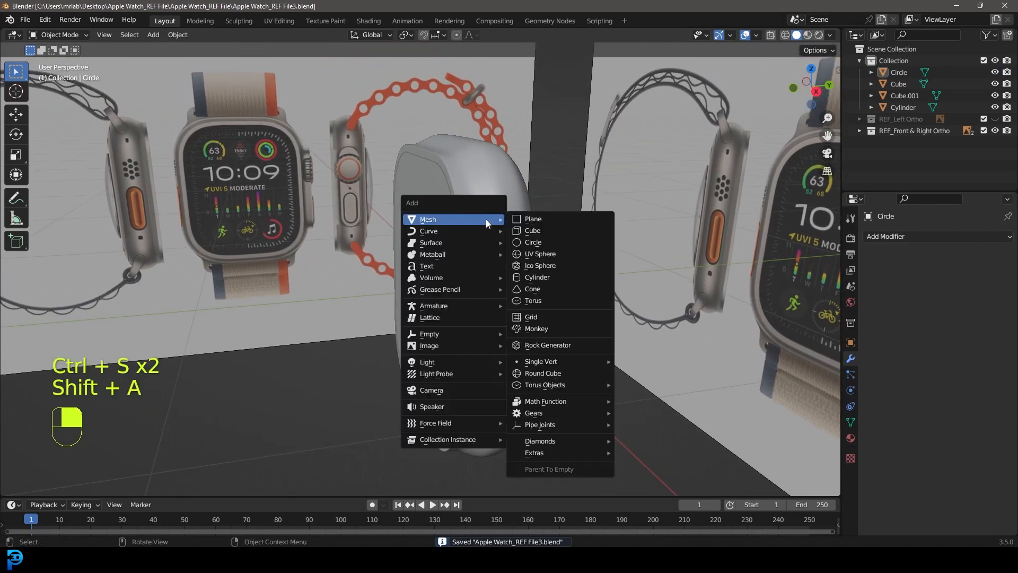
pyautogui.click(544, 277)
pyautogui.scroll(-8, 577, 255)
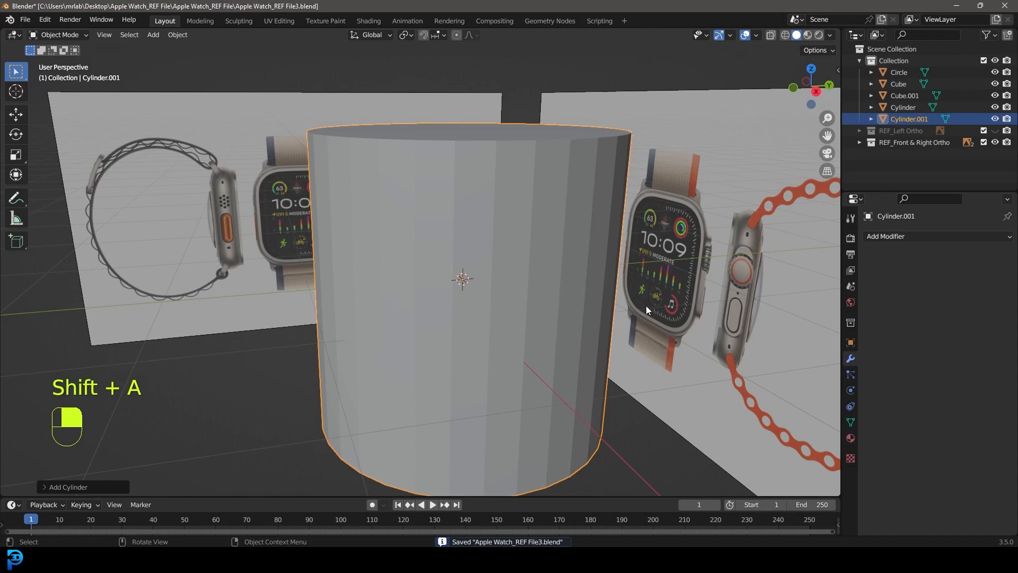
pyautogui.press('s')
pyautogui.click(489, 288)
# Step: Rotate the new cylinder 90° about the Y axis so its round face shows in the right view
pyautogui.press('KP_3')
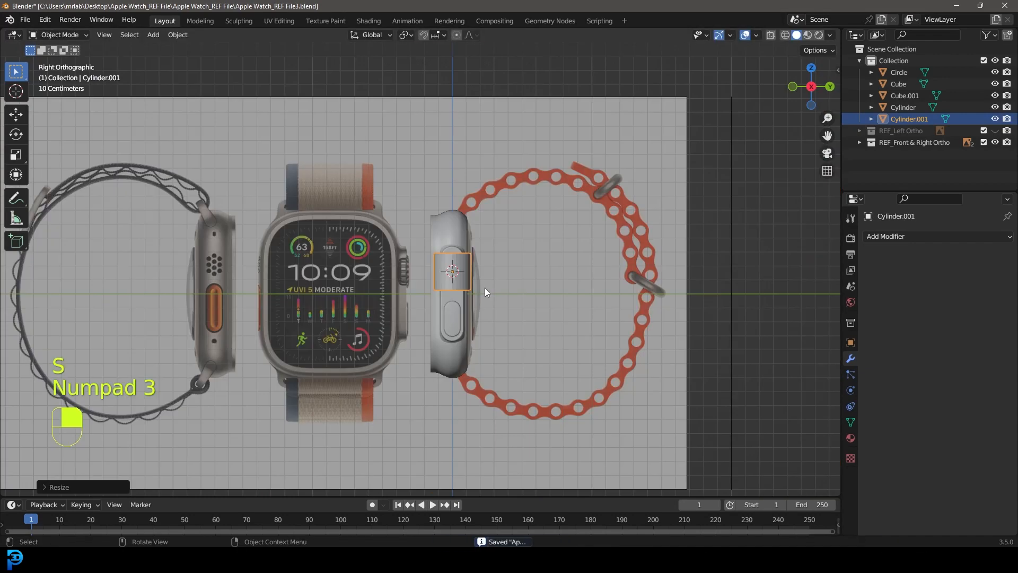
pyautogui.scroll(6, 484, 288)
pyautogui.press('z')
pyautogui.click(437, 286)
pyautogui.keyDown('shift'); pyautogui.moveTo(608, 367); pyautogui.dragTo(578, 345, button='middle'); pyautogui.keyUp('shift')
pyautogui.press('r')
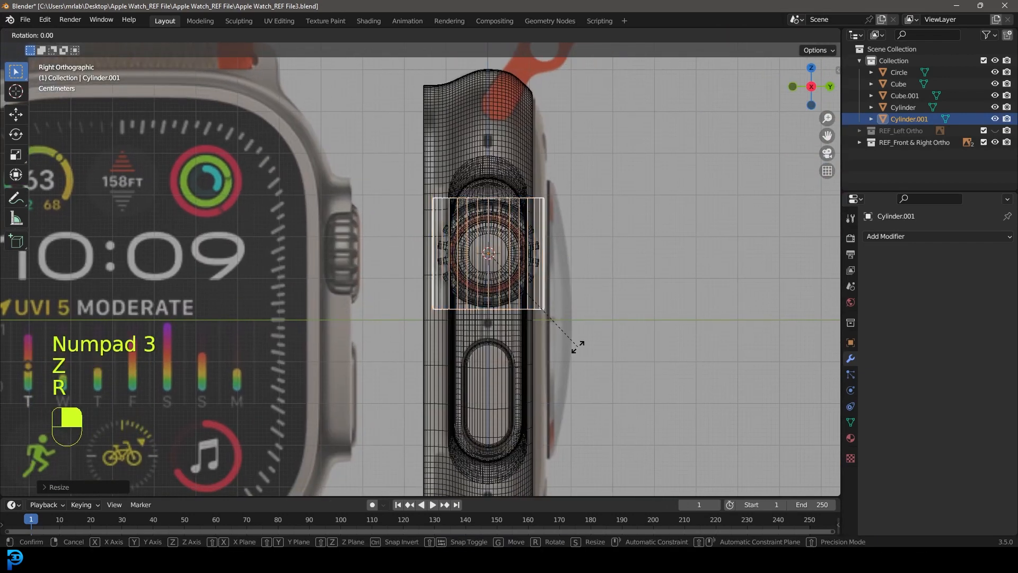
pyautogui.write('y90')
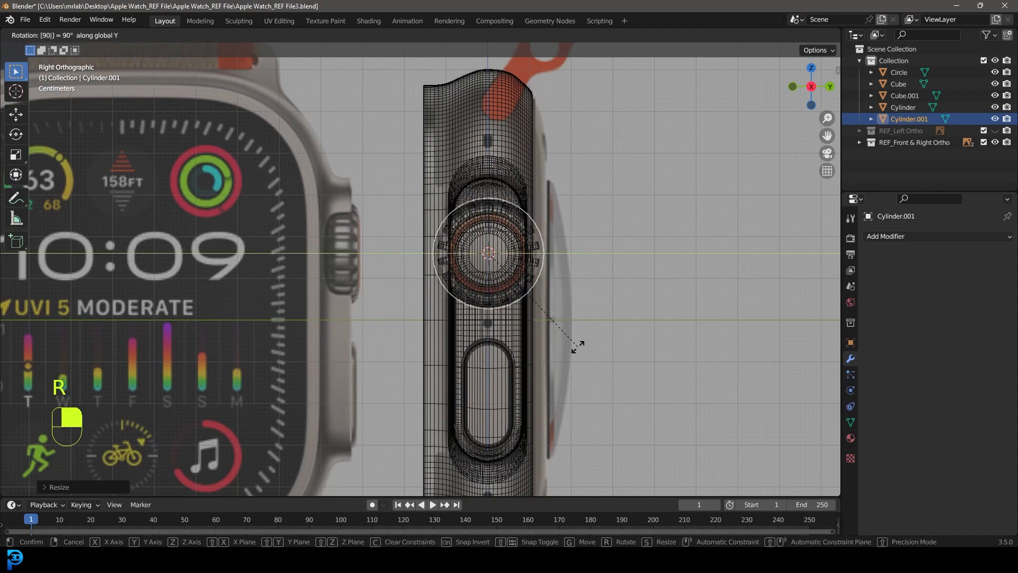
pyautogui.press('Return')
# Step: Scale down and move the cylinder to match the small round hole between the crown and the side button
pyautogui.scroll(4, 577, 348)
pyautogui.press('s')
pyautogui.press('g')
pyautogui.click(591, 412)
pyautogui.scroll(4, 737, 418)
pyautogui.press('s')
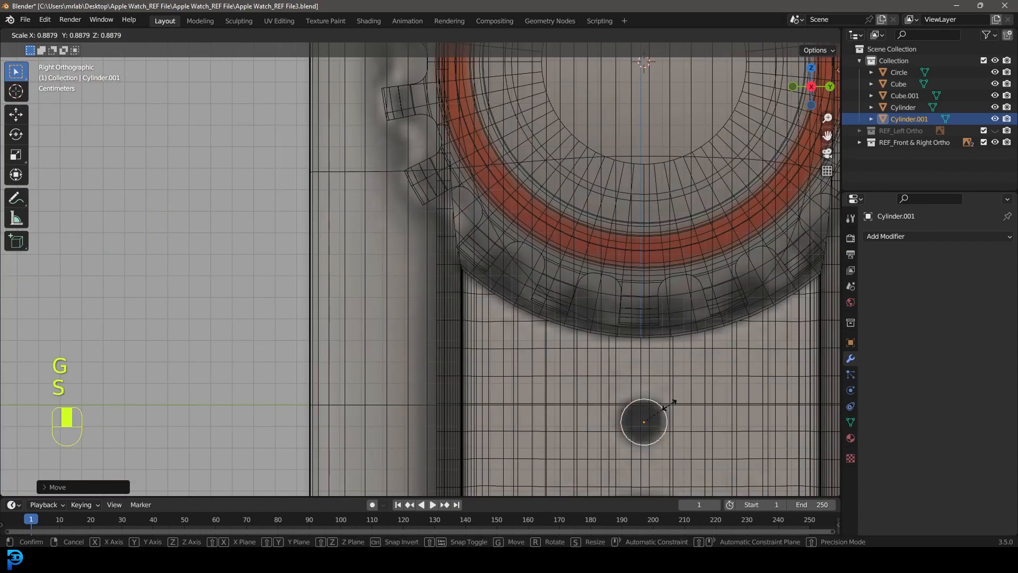
pyautogui.click(670, 404)
# Step: Scale the small cylinder along X and shift it along X to position it through the case's side wall
pyautogui.scroll(-4, 638, 414)
pyautogui.moveTo(573, 381); pyautogui.dragTo(558, 342, button='middle')
pyautogui.press('z')
pyautogui.scroll(4, 634, 361)
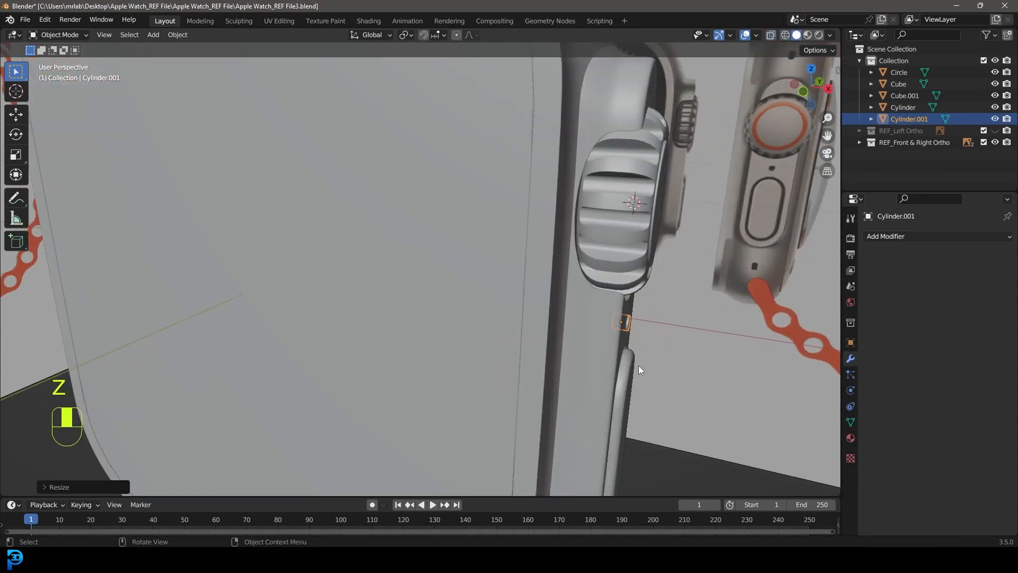
pyautogui.press('s')
pyautogui.press('x')
pyautogui.click(681, 395)
pyautogui.press('g')
pyautogui.press('y')
pyautogui.press('x')
pyautogui.click(686, 403)
# Step: Duplicate the cylinder's mesh in Edit Mode and move the copy about 0.4 m down Z to the lower slot in the reference
pyautogui.moveTo(685, 402); pyautogui.dragTo(587, 381, button='middle')
pyautogui.press('KP_1')
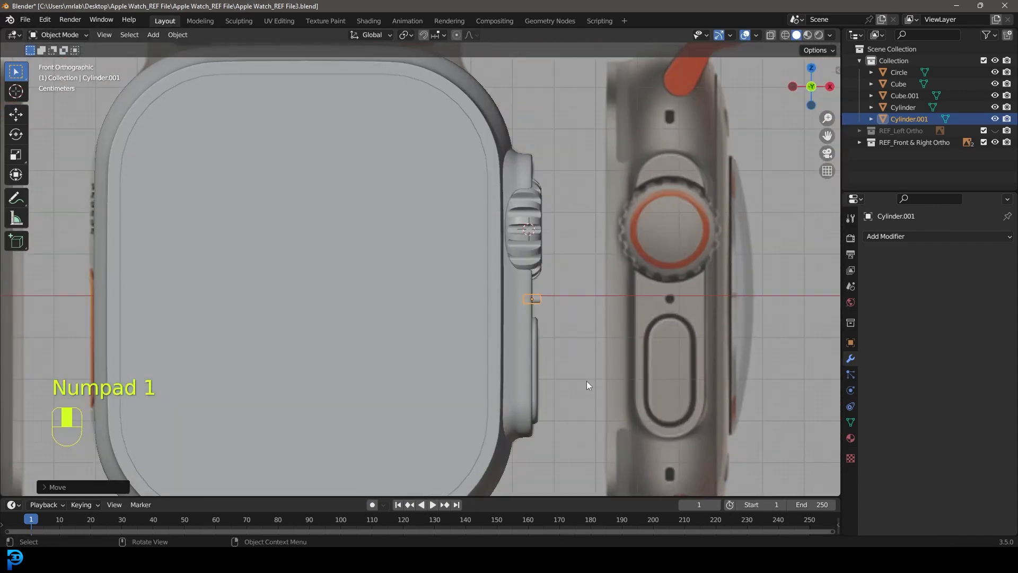
pyautogui.press('KP_3')
pyautogui.click(512, 374)
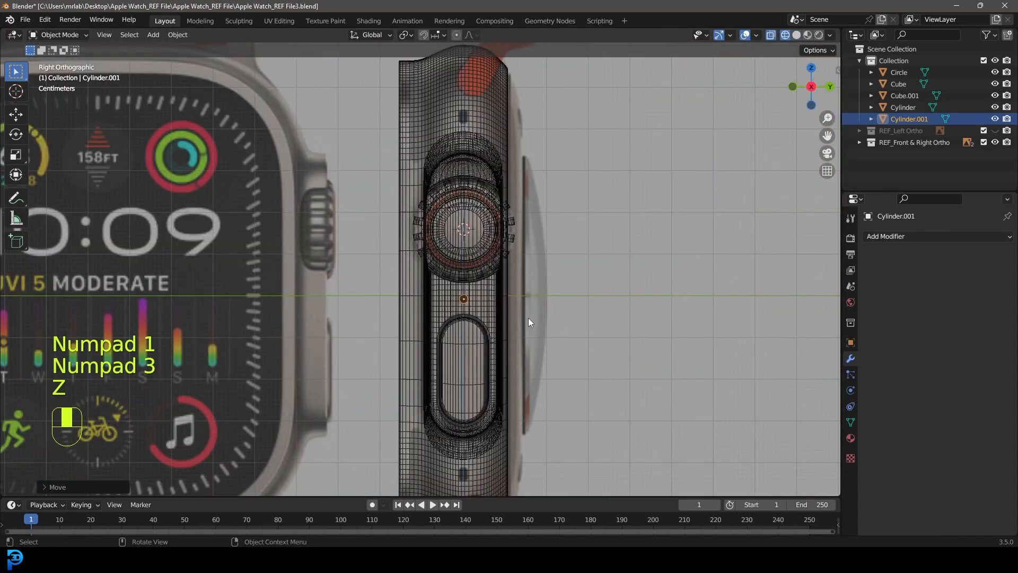
pyautogui.keyDown('shift'); pyautogui.moveTo(495, 316); pyautogui.dragTo(476, 235, button='middle'); pyautogui.keyUp('shift')
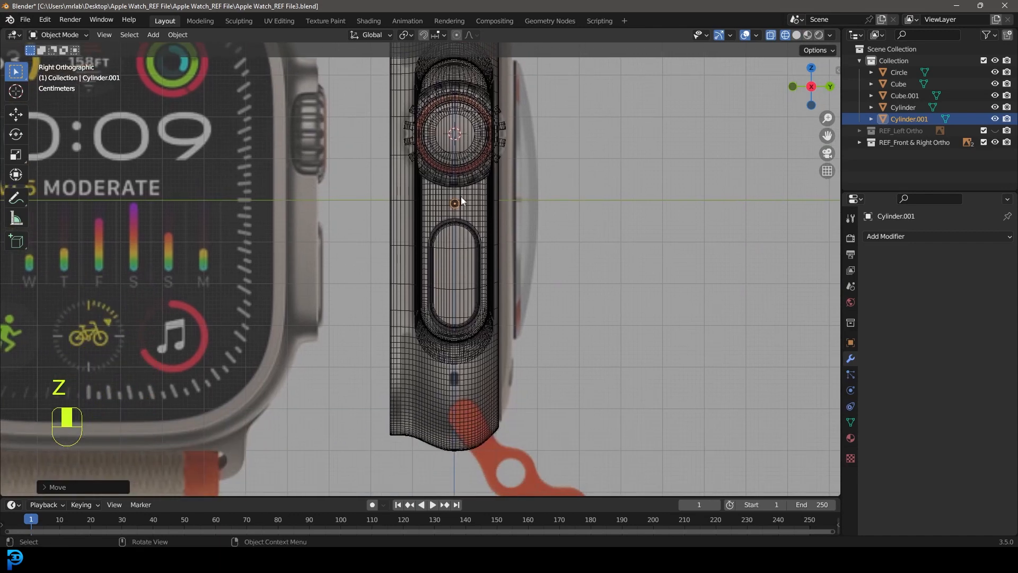
pyautogui.press('Tab')
pyautogui.scroll(3, 474, 229)
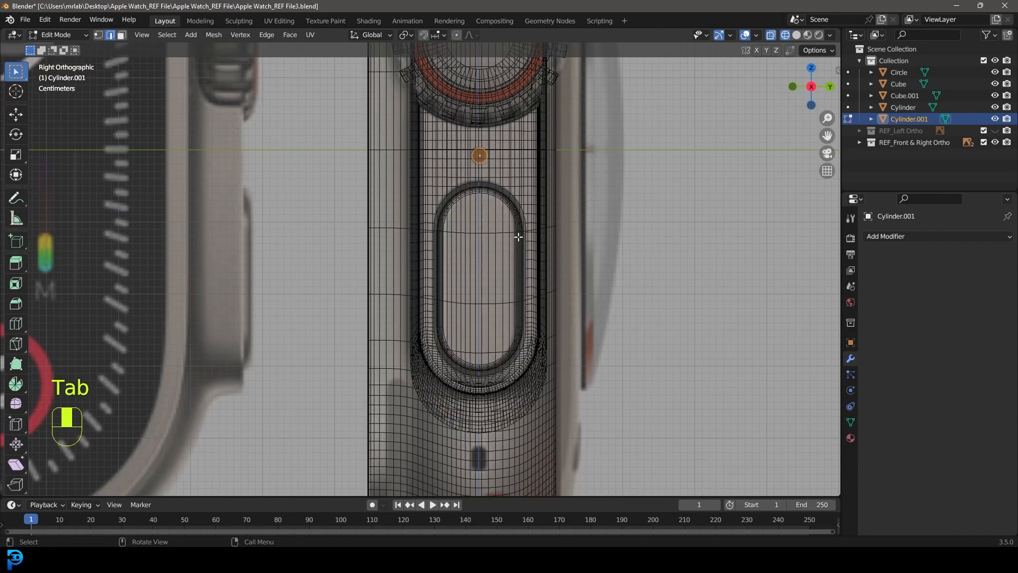
pyautogui.press('a')
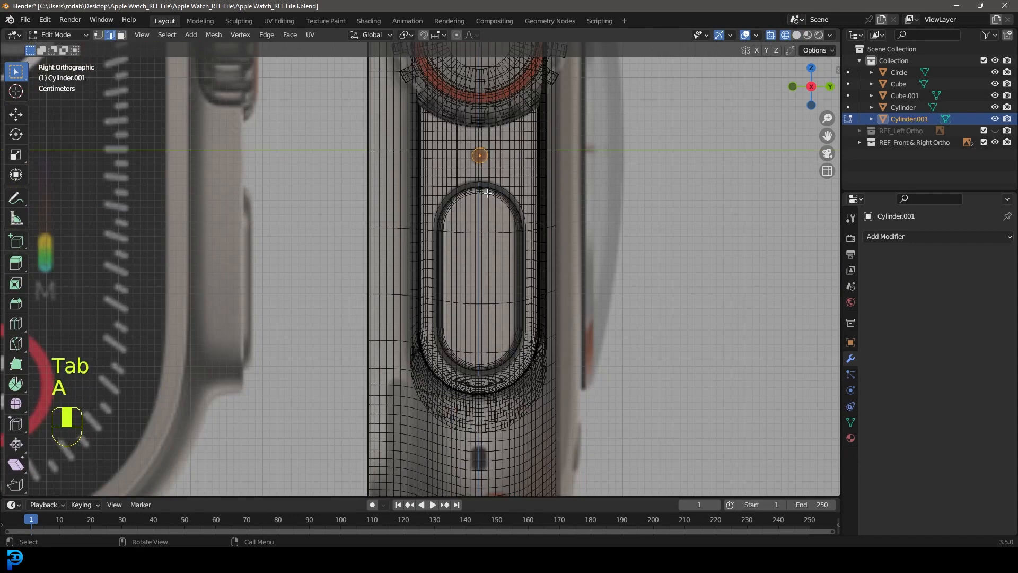
pyautogui.hotkey('shift', 'd')
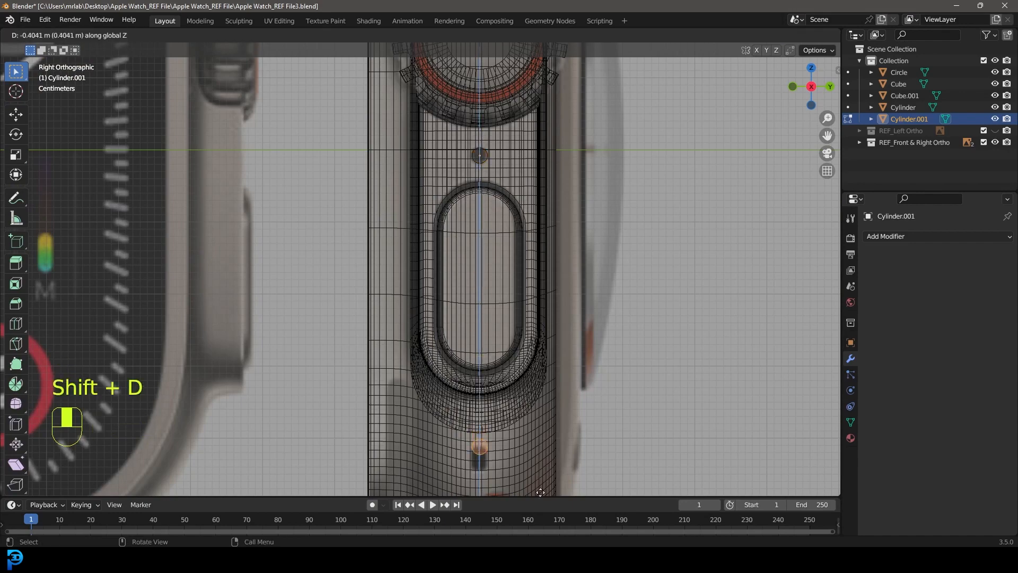
pyautogui.click(501, 452)
# Step: Select the lower half of the copied cylinder's vertices and extrude them down to form the reference's elongated slot shape
pyautogui.keyDown('shift'); pyautogui.moveTo(546, 475); pyautogui.dragTo(527, 291, button='middle'); pyautogui.keyUp('shift')
pyautogui.scroll(3, 527, 290)
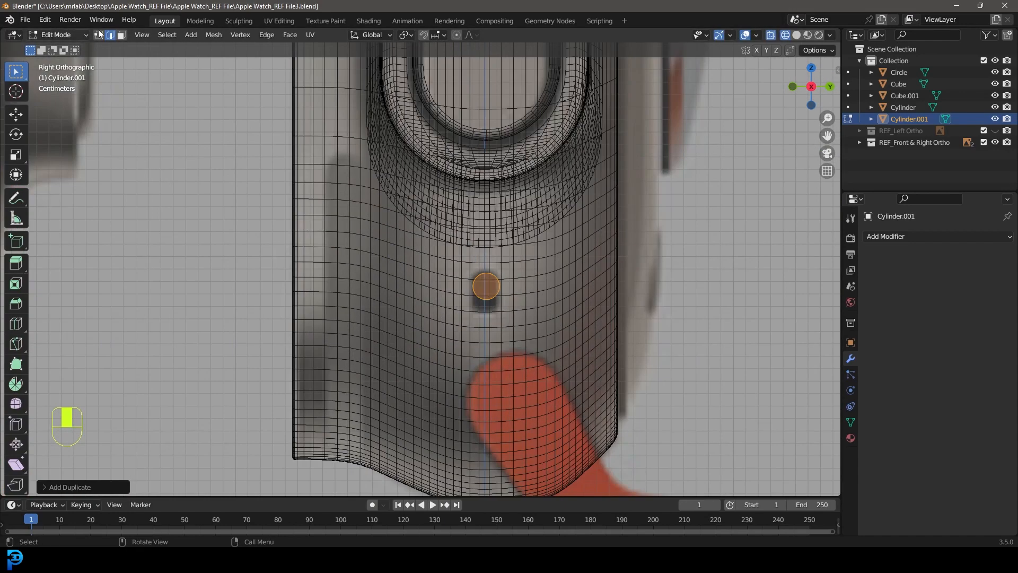
pyautogui.click(99, 36)
pyautogui.scroll(3, 530, 332)
pyautogui.hotkey('alt', 'a')
pyautogui.moveTo(444, 359); pyautogui.dragTo(578, 298)
pyautogui.press('e')
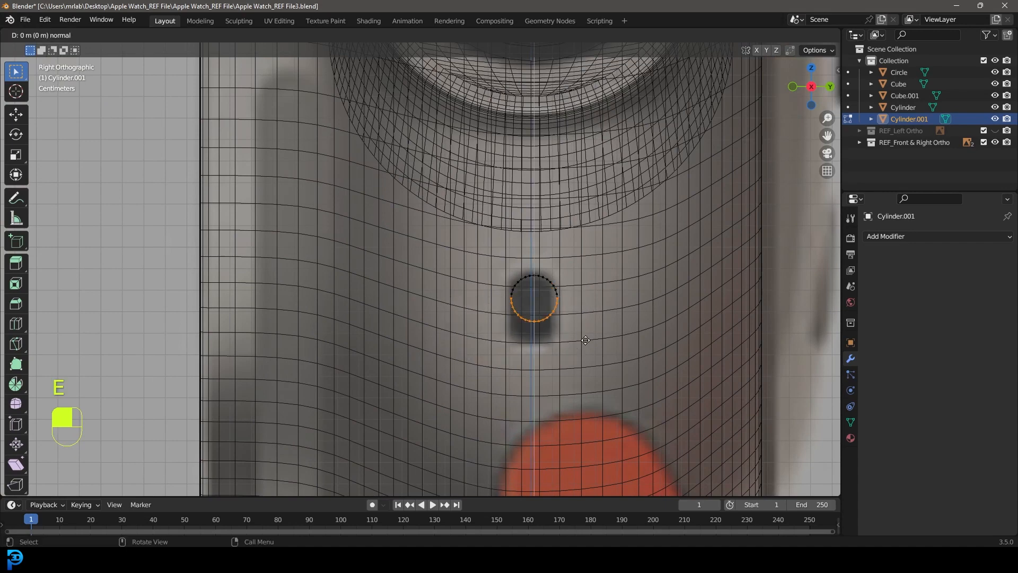
pyautogui.click(585, 366)
# Step: Duplicate the slot-shaped cutter and move the copy up along Z onto the upper slot above the crown
pyautogui.moveTo(616, 385); pyautogui.dragTo(466, 236)
pyautogui.scroll(-9, 557, 293)
pyautogui.keyDown('shift'); pyautogui.moveTo(582, 260); pyautogui.dragTo(575, 348, button='middle'); pyautogui.keyUp('shift')
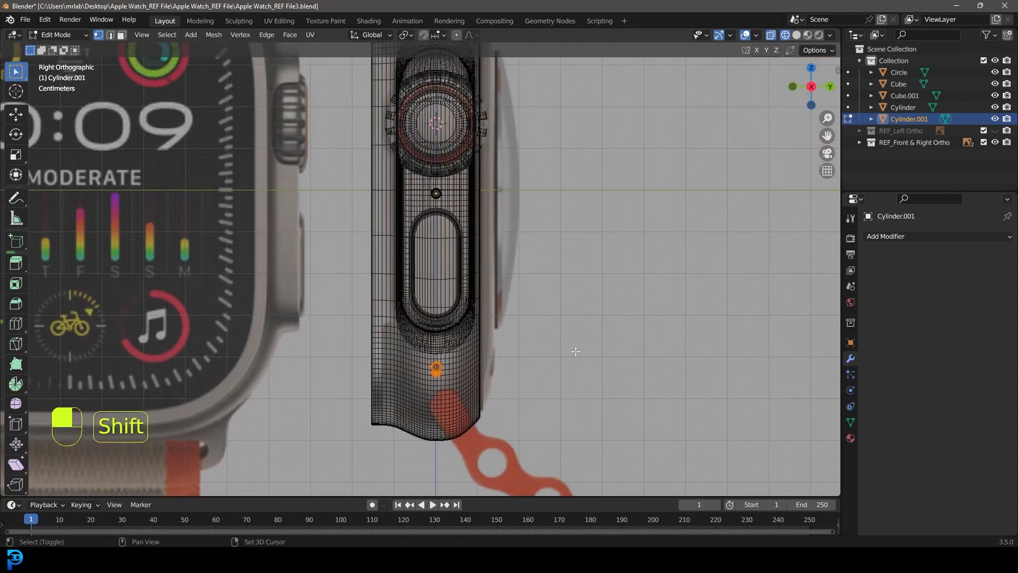
pyautogui.hotkey('shift', 'd')
pyautogui.click(562, 132)
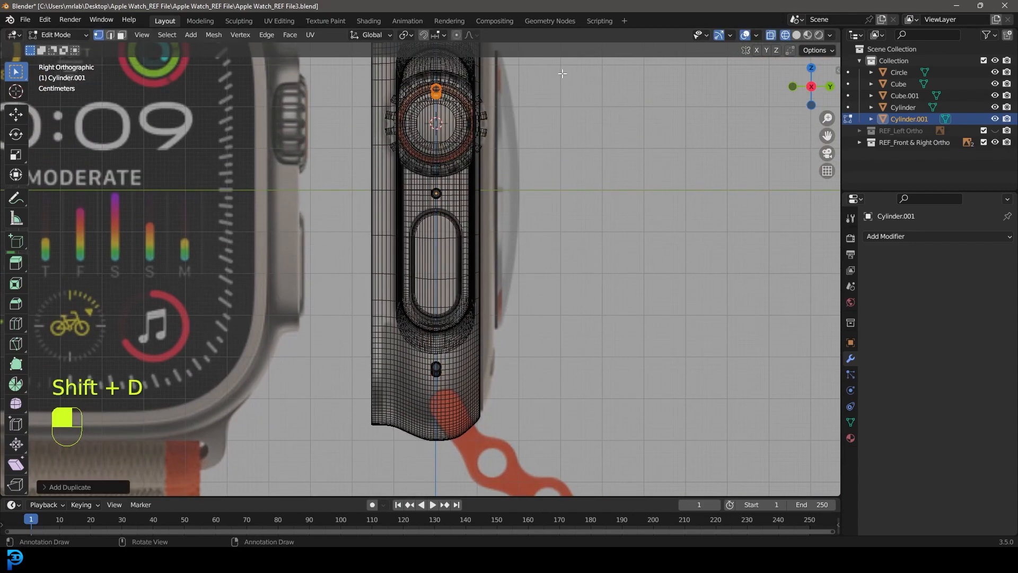
pyautogui.keyDown('shift'); pyautogui.moveTo(562, 133); pyautogui.dragTo(578, 236, button='middle'); pyautogui.keyUp('shift')
pyautogui.scroll(5, 534, 260)
pyautogui.keyDown('shift'); pyautogui.moveTo(534, 260); pyautogui.dragTo(529, 307, button='middle'); pyautogui.keyUp('shift')
pyautogui.press('g')
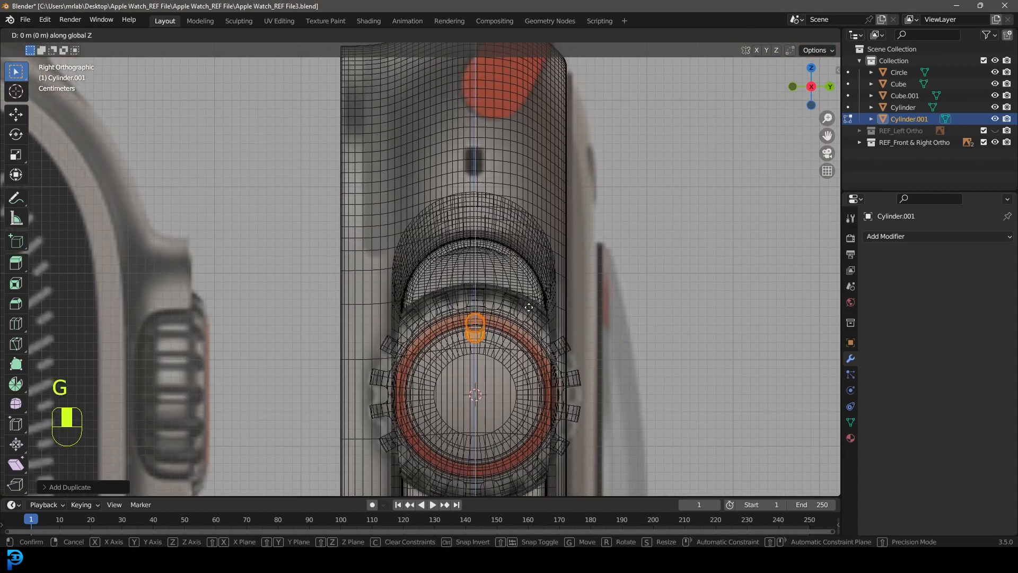
pyautogui.click(529, 141)
# Step: Select both slot-shaped cutters and lengthen them along the X axis
pyautogui.moveTo(480, 165)
pyautogui.mouseDown(button='middle')
pyautogui.moveTo(522, 199)
pyautogui.moveTo(579, 218)
pyautogui.mouseUp(button='middle')
pyautogui.press('z')
pyautogui.scroll(2, 612, 267)
pyautogui.scroll(-3, 568, 267)
pyautogui.keyDown('shift'); pyautogui.moveTo(581, 369); pyautogui.dragTo(569, 265, button='middle'); pyautogui.keyUp('shift')
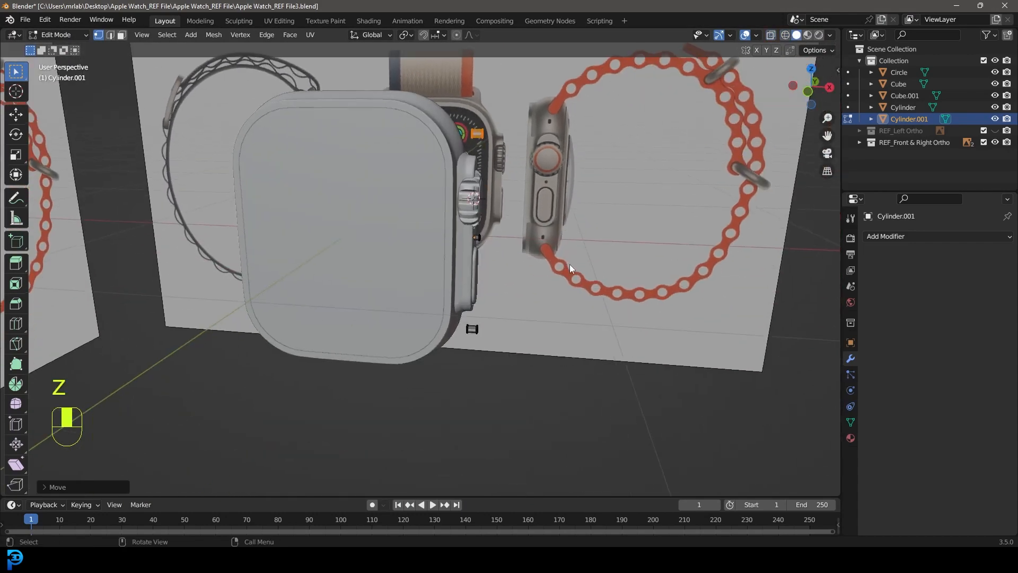
pyautogui.press('z')
pyautogui.keyDown('shift'); pyautogui.moveTo(534, 381); pyautogui.dragTo(448, 307); pyautogui.keyUp('shift')
pyautogui.press('z')
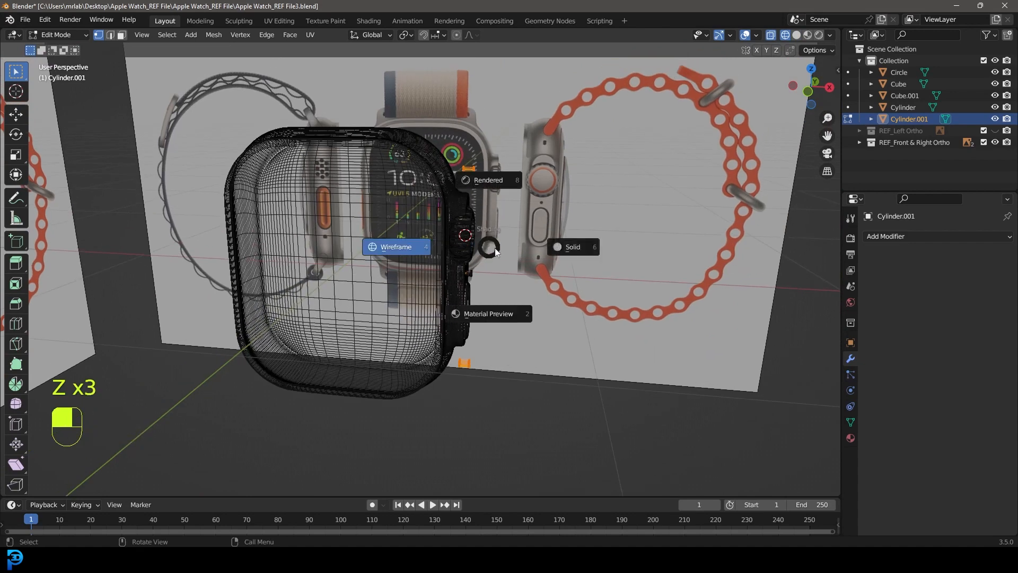
pyautogui.scroll(2, 583, 260)
pyautogui.press('s')
pyautogui.press('x')
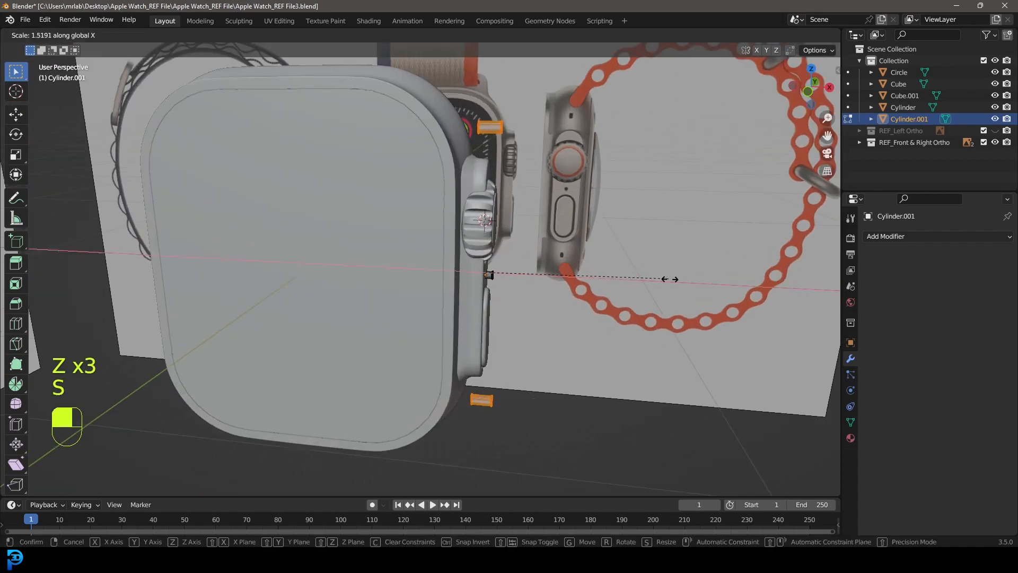
pyautogui.click(684, 281)
# Step: Move the two slot-shaped cutters inward until they penetrate the curved case side
pyautogui.press('g')
pyautogui.moveTo(682, 283); pyautogui.dragTo(546, 300, button='middle')
pyautogui.click(658, 278)
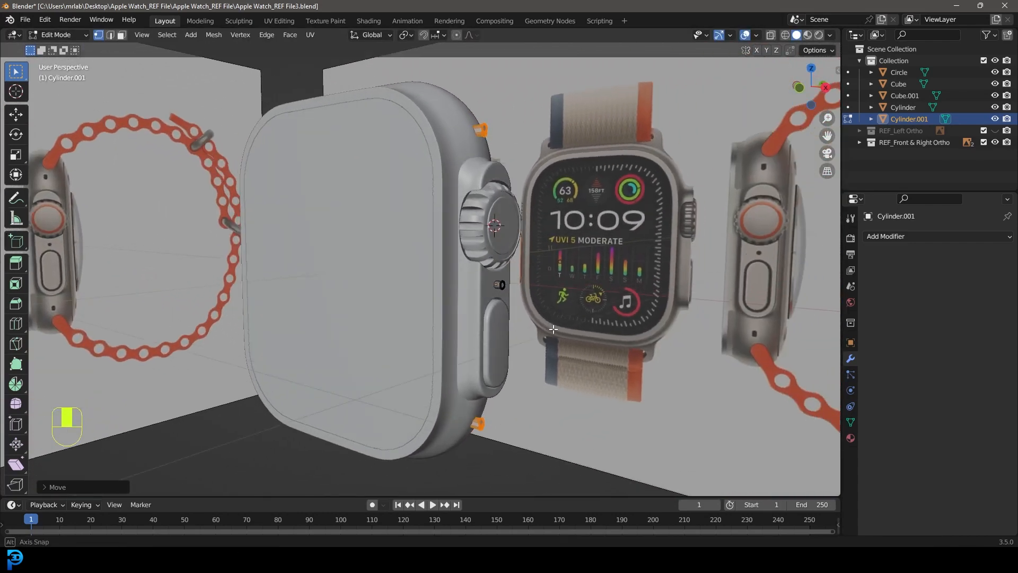
# Step: Return to Object Mode and adjust the cutter object's position so all three cutters intersect the case side
pyautogui.scroll(3, 564, 282)
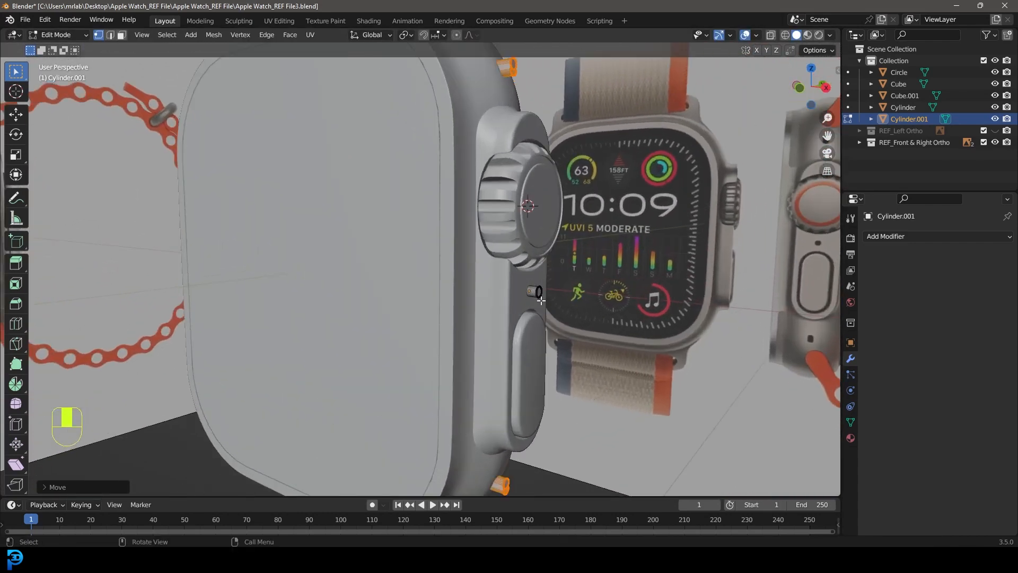
pyautogui.press('Tab')
pyautogui.scroll(-4, 530, 302)
pyautogui.press('g')
pyautogui.click(555, 295)
# Step: Save the file and add a Boolean Difference modifier to the watch case with Cylinder.001 as the cutting object
pyautogui.click(453, 133)
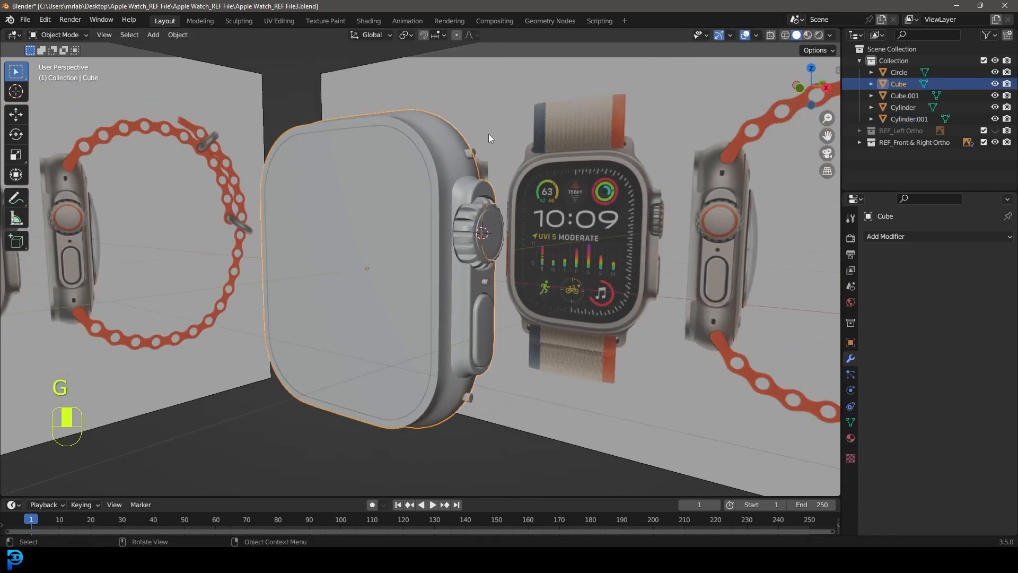
pyautogui.click(933, 236)
pyautogui.hotkey('ctrl', 's')
pyautogui.hotkey('ctrl', 's')
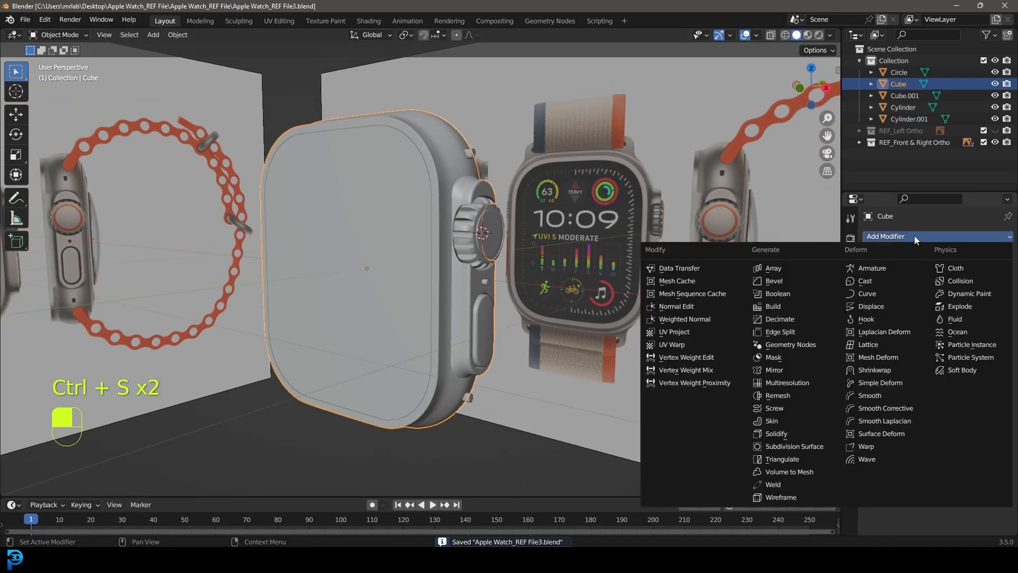
pyautogui.click(803, 298)
pyautogui.click(990, 301)
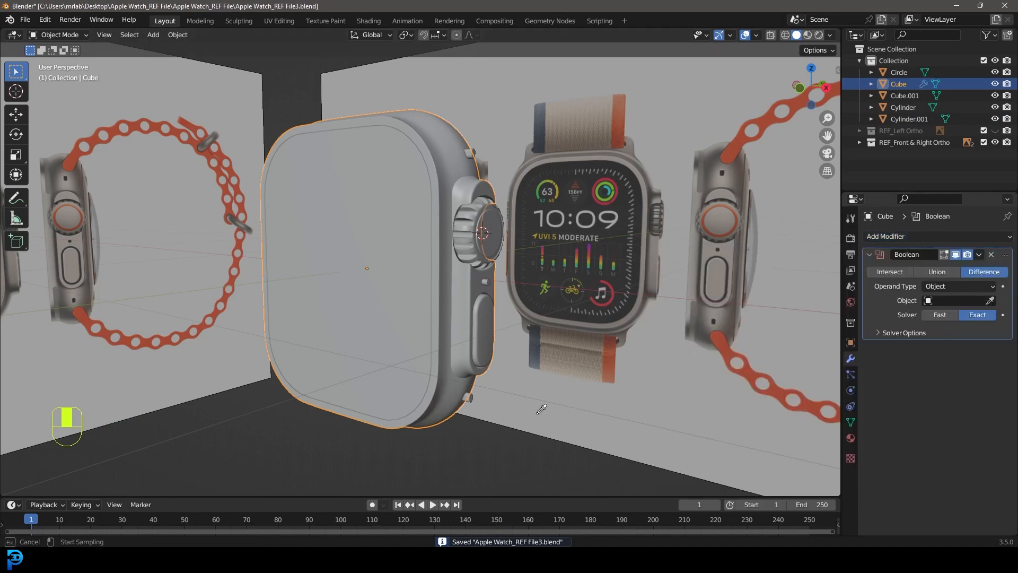
pyautogui.click(471, 399)
# Step: Check the cut in wireframe, apply the Boolean modifier on the case and delete the cutter object
pyautogui.scroll(3, 525, 190)
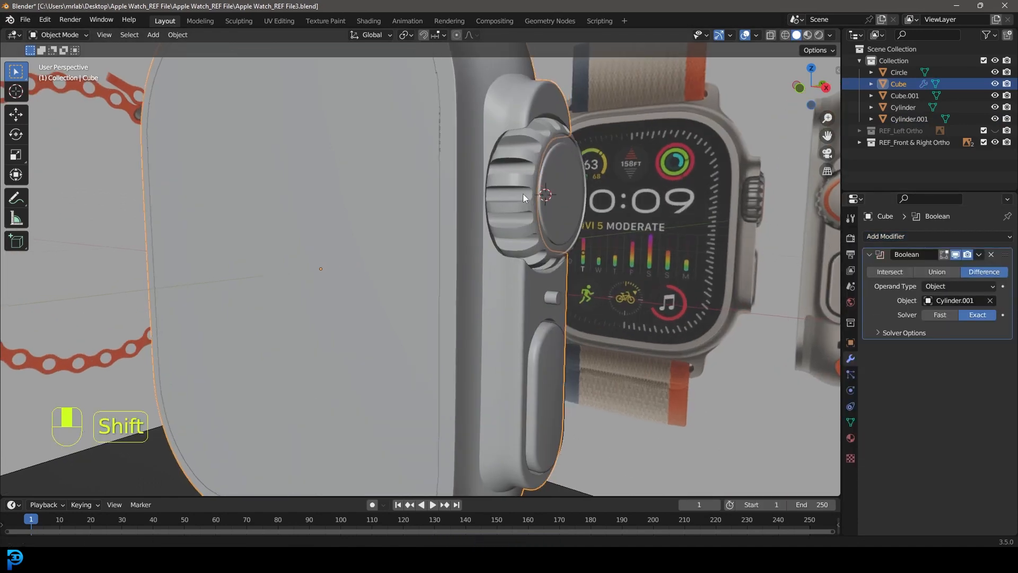
pyautogui.press('z')
pyautogui.click(400, 193)
pyautogui.moveTo(535, 303)
pyautogui.mouseDown(button='middle')
pyautogui.moveTo(515, 309)
pyautogui.moveTo(548, 321)
pyautogui.mouseUp(button='middle')
pyautogui.press('z')
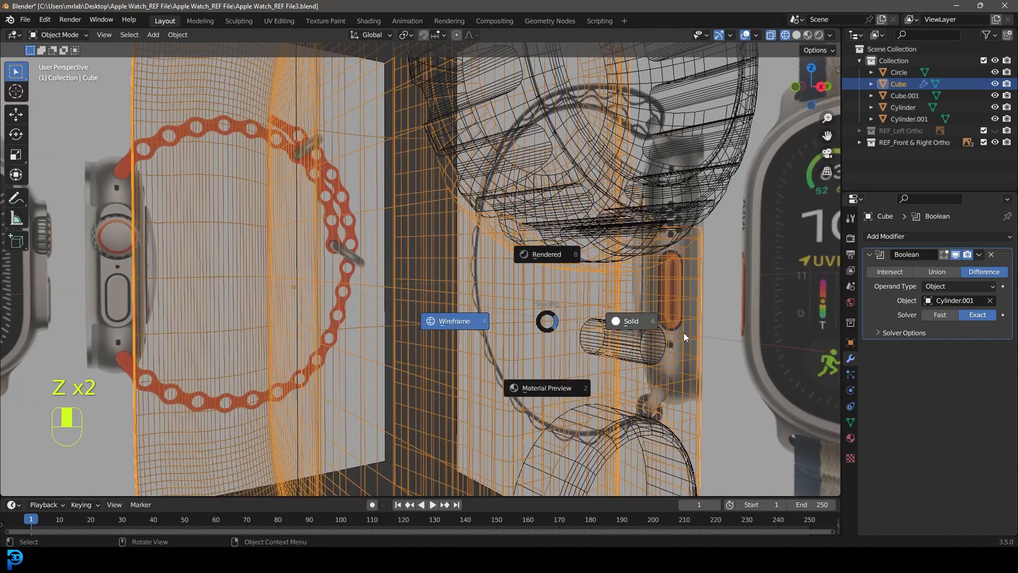
pyautogui.click(685, 333)
pyautogui.click(981, 254)
pyautogui.click(949, 265)
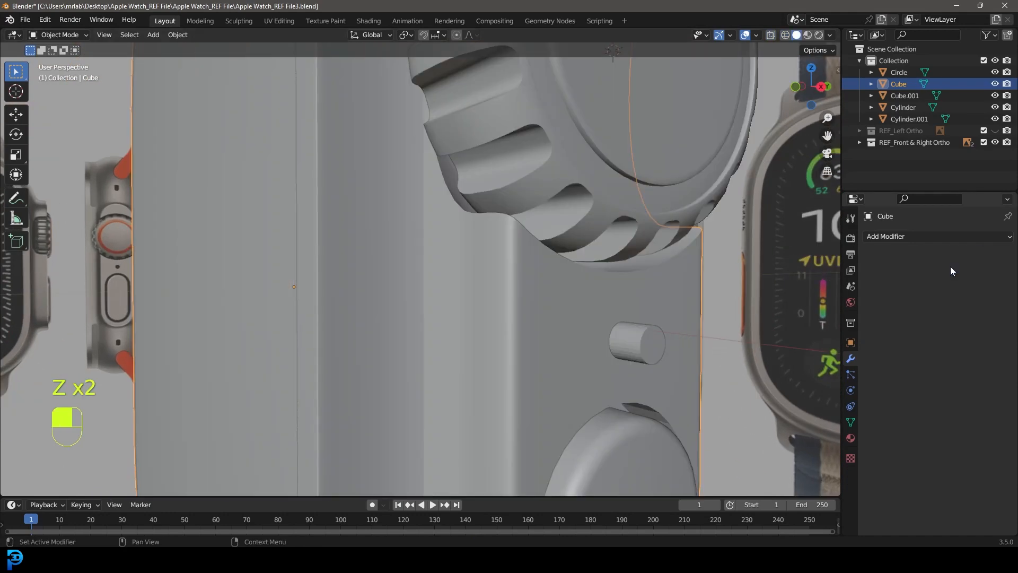
pyautogui.click(646, 336)
pyautogui.press('Delete')
# Step: Select the watch case and apply Shade Auto Smooth
pyautogui.moveTo(646, 335); pyautogui.dragTo(473, 335, button='middle')
pyautogui.moveTo(498, 260); pyautogui.dragTo(505, 195, button='middle')
pyautogui.click(468, 101)
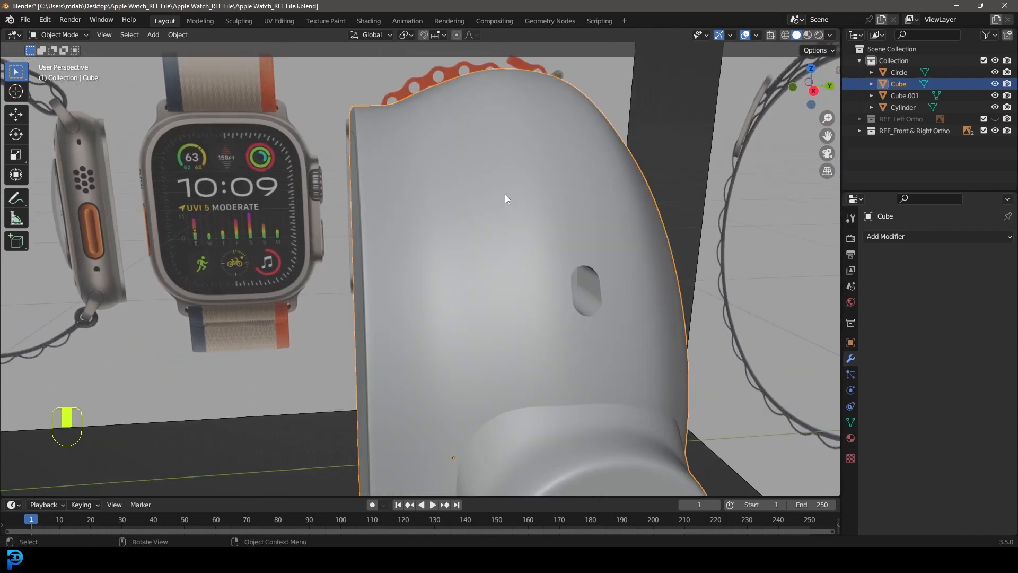
pyautogui.rightClick(508, 186)
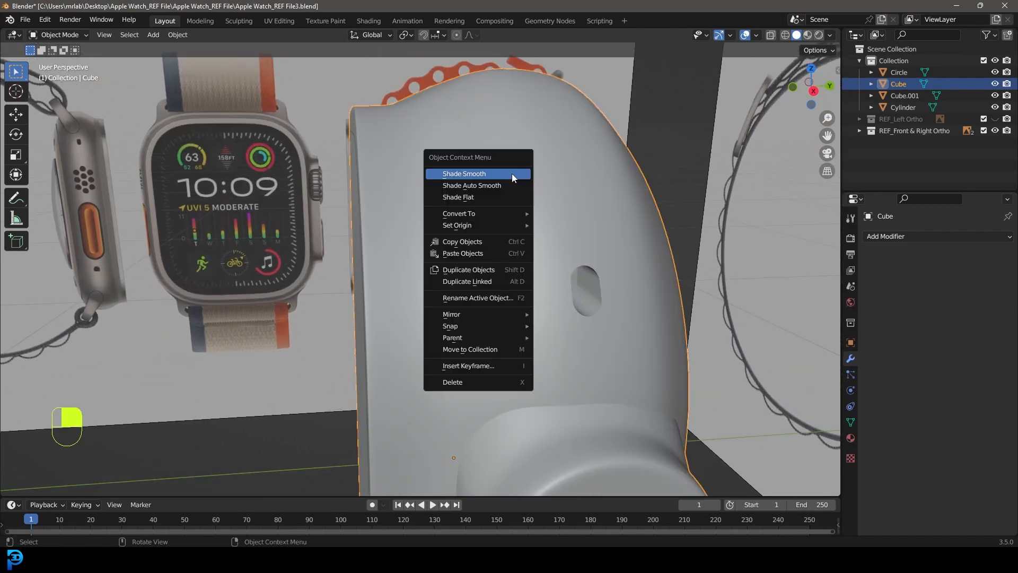
pyautogui.click(487, 187)
# Step: Hide the REF_Front & Right Ortho collection, show REF_Left Ortho and switch to the left orthographic view
pyautogui.moveTo(618, 223); pyautogui.dragTo(536, 303, button='middle')
pyautogui.press('KP_1')
pyautogui.keyDown('shift'); pyautogui.moveTo(378, 270); pyautogui.dragTo(436, 308, button='middle'); pyautogui.keyUp('shift')
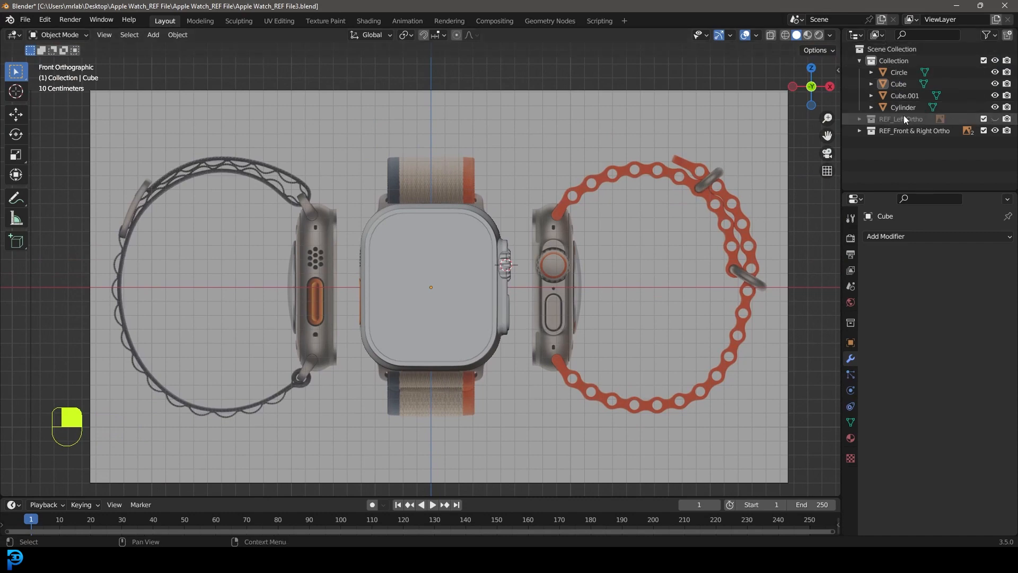
pyautogui.click(996, 132)
pyautogui.click(995, 120)
pyautogui.scroll(-4, 504, 222)
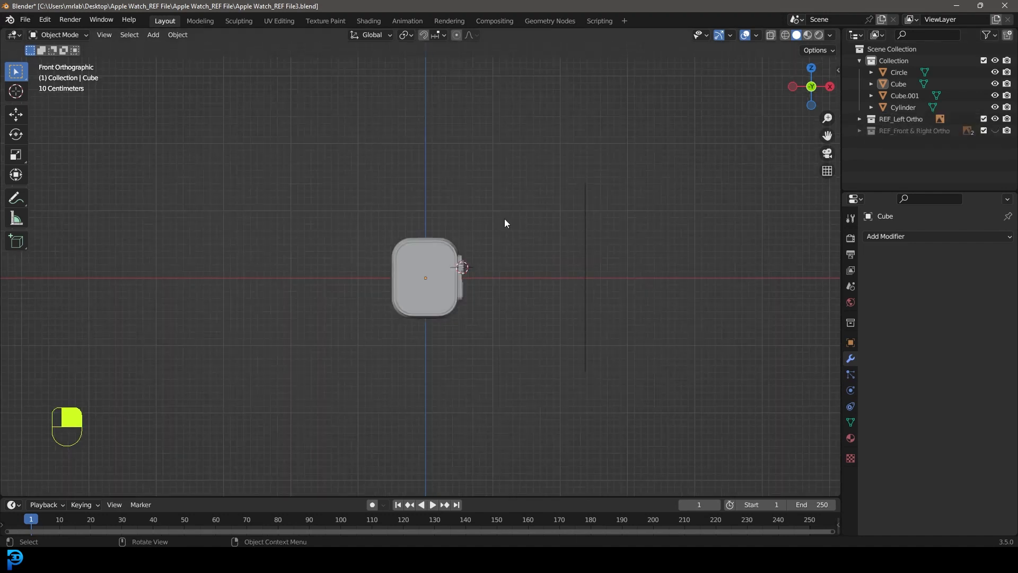
pyautogui.press('ctrl+KP_3')
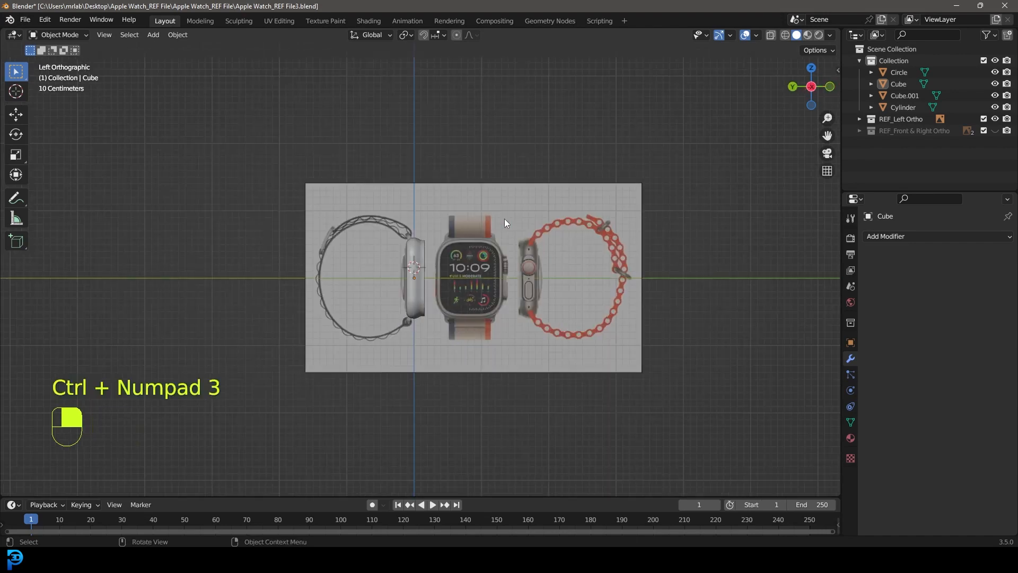
# Step: Examine the left-side reference against the case in wireframe, including the orange action button and speaker holes, and return to the left orthographic view
pyautogui.scroll(7, 447, 265)
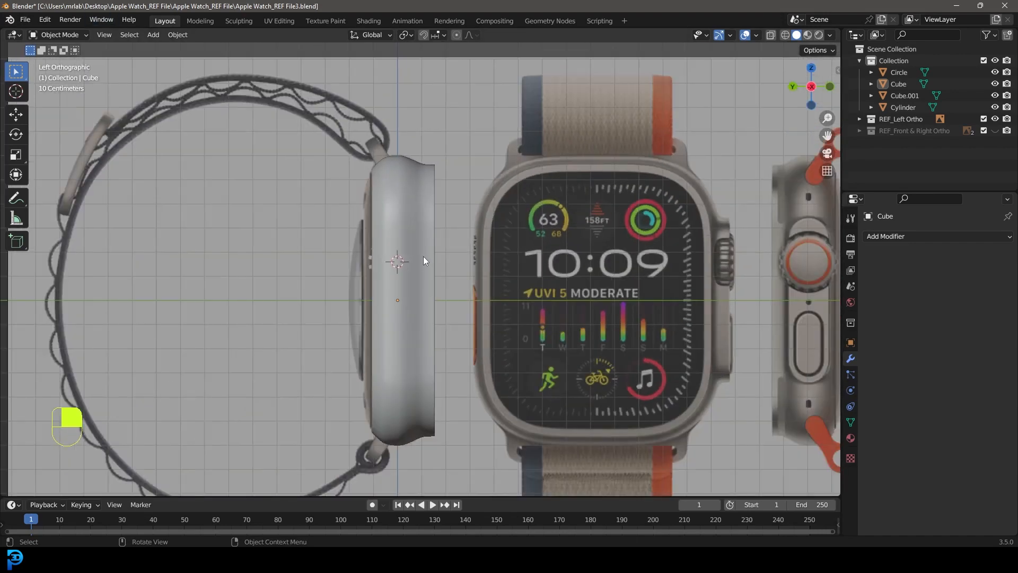
pyautogui.hotkey('shift', 'z')
pyautogui.scroll(5, 441, 266)
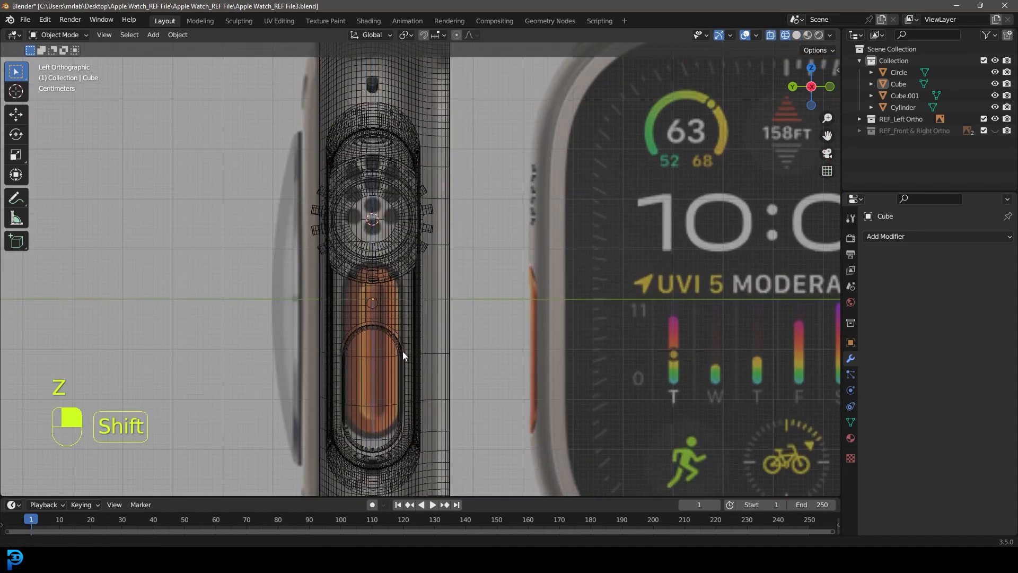
pyautogui.keyDown('shift'); pyautogui.moveTo(403, 352); pyautogui.dragTo(417, 265, button='middle'); pyautogui.keyUp('shift')
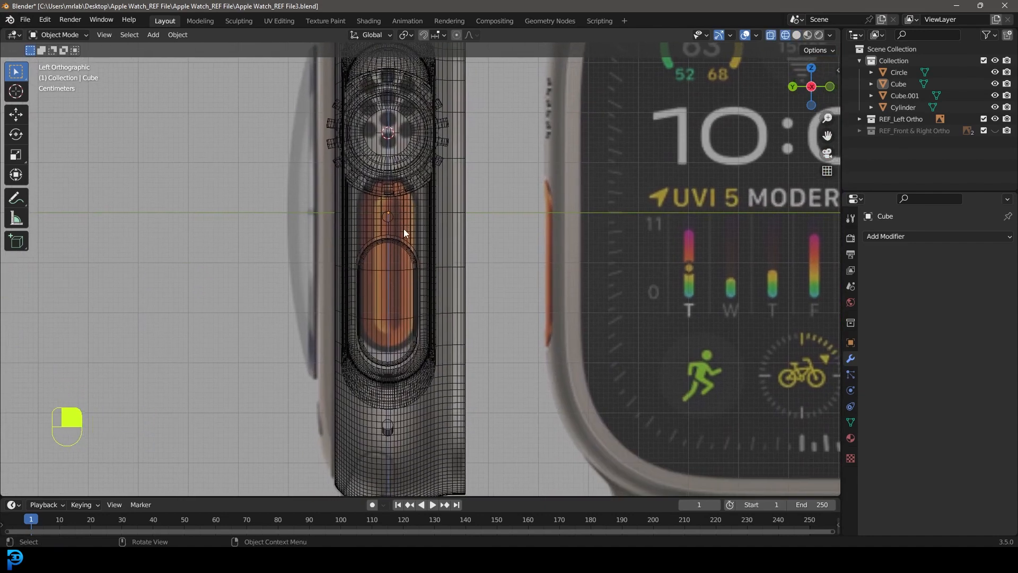
pyautogui.scroll(-6, 403, 228)
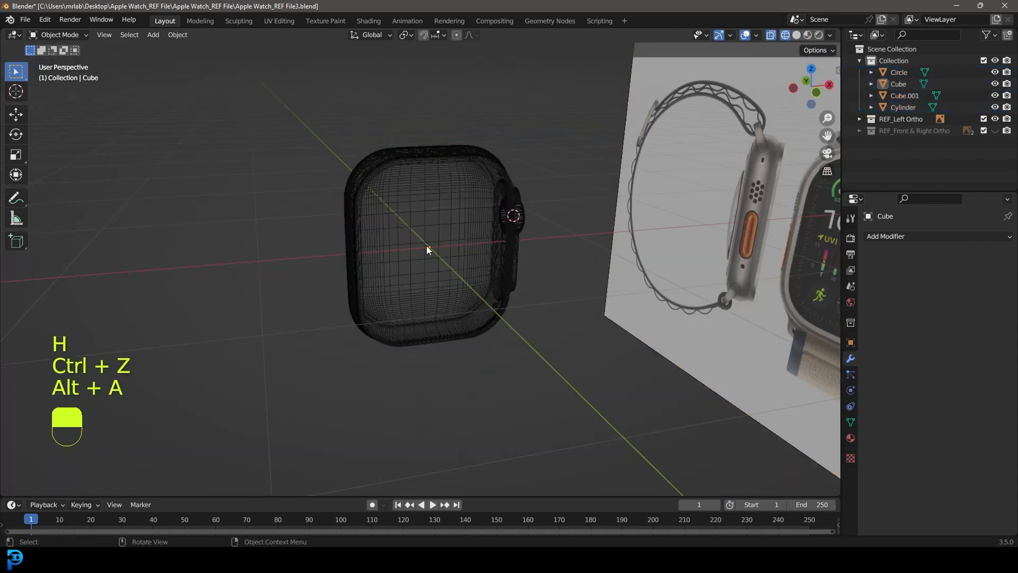
pyautogui.moveTo(426, 246); pyautogui.dragTo(530, 99)
pyautogui.moveTo(529, 100); pyautogui.dragTo(605, 164, button='middle')
pyautogui.keyDown('shift'); pyautogui.moveTo(605, 165); pyautogui.dragTo(422, 186, button='middle'); pyautogui.keyUp('shift')
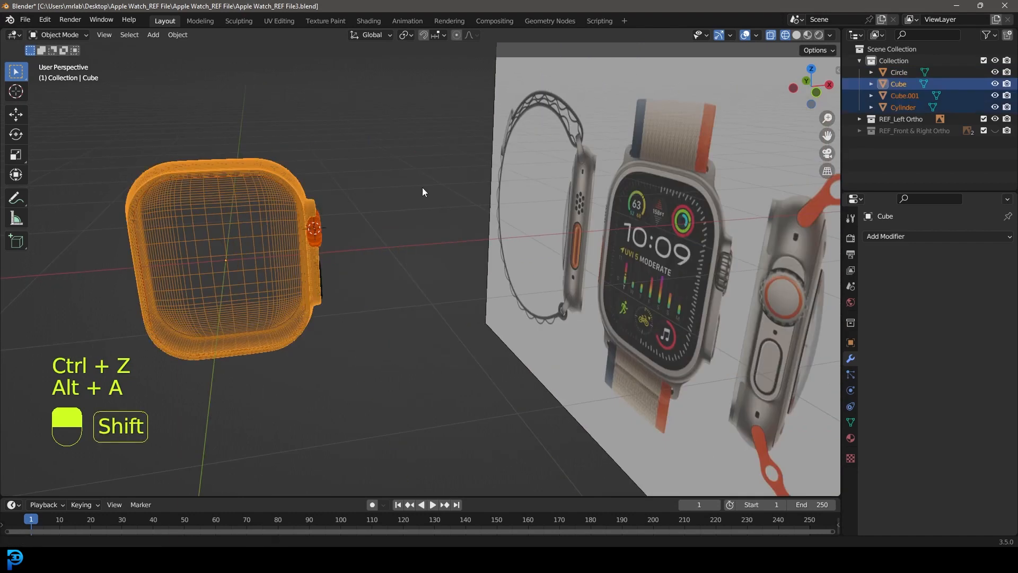
pyautogui.scroll(4, 424, 191)
pyautogui.moveTo(569, 234); pyautogui.dragTo(565, 260, button='middle')
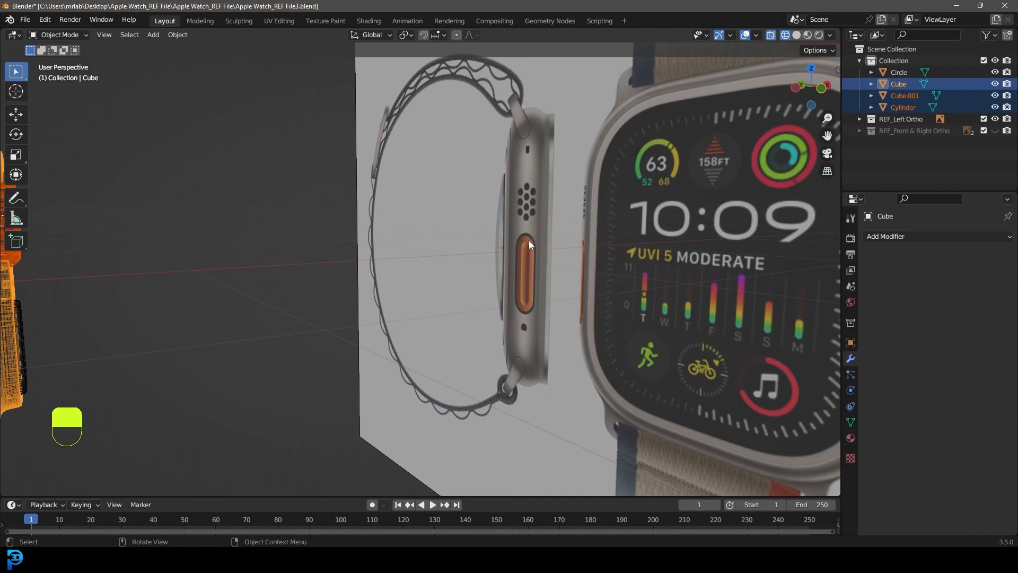
pyautogui.scroll(-5, 476, 258)
pyautogui.press('ctrl+KP_3')
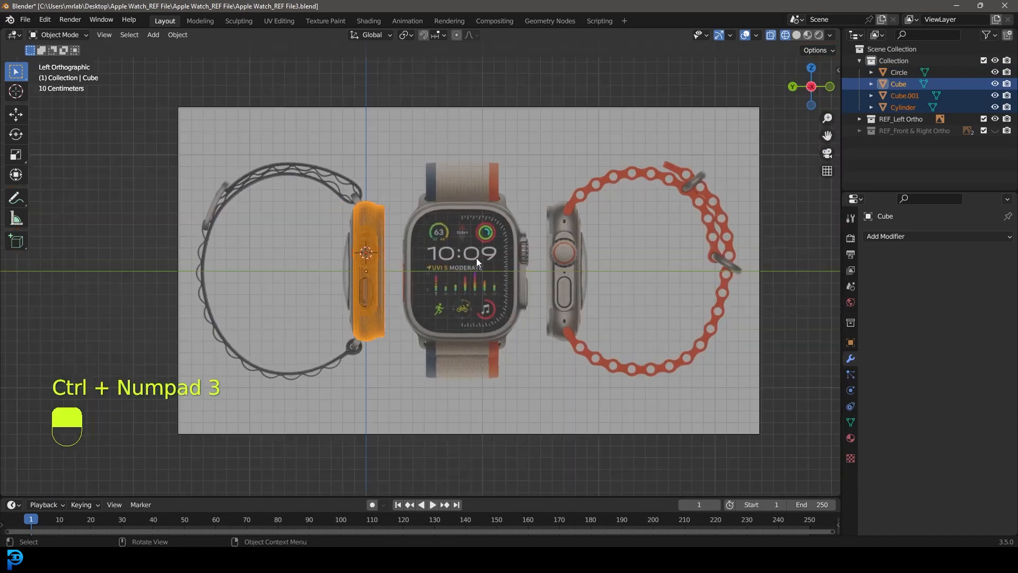
# Step: Add a mesh circle in the left orthographic view and rotate it 90 degrees about the Y axis
pyautogui.press('z')
pyautogui.scroll(5, 353, 244)
pyautogui.keyDown('shift'); pyautogui.moveTo(353, 244); pyautogui.dragTo(475, 242, button='middle'); pyautogui.keyUp('shift')
pyautogui.hotkey('shift', 'a')
pyautogui.moveTo(463, 167)
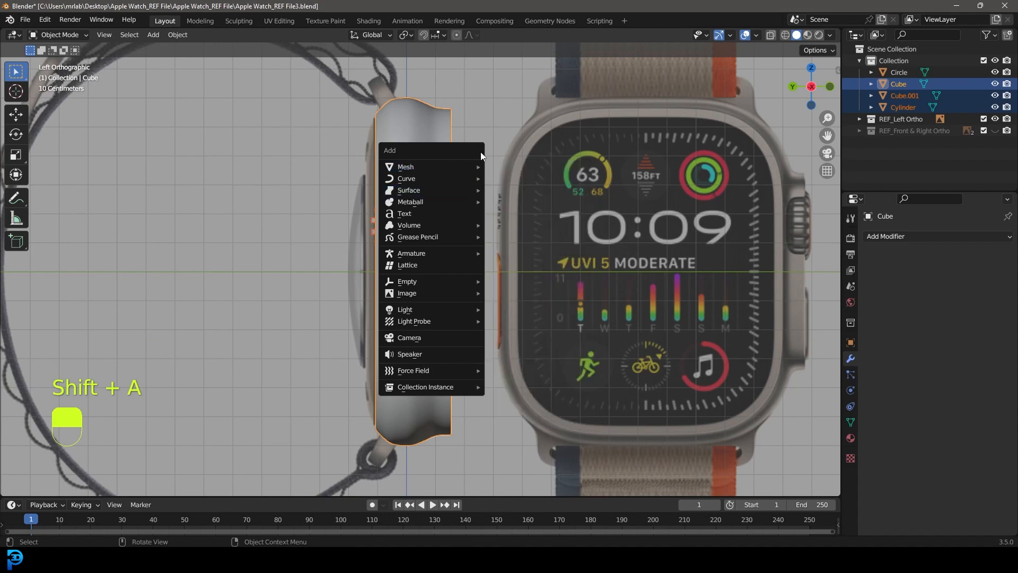
pyautogui.click(537, 187)
pyautogui.scroll(-5, 505, 260)
pyautogui.press('r')
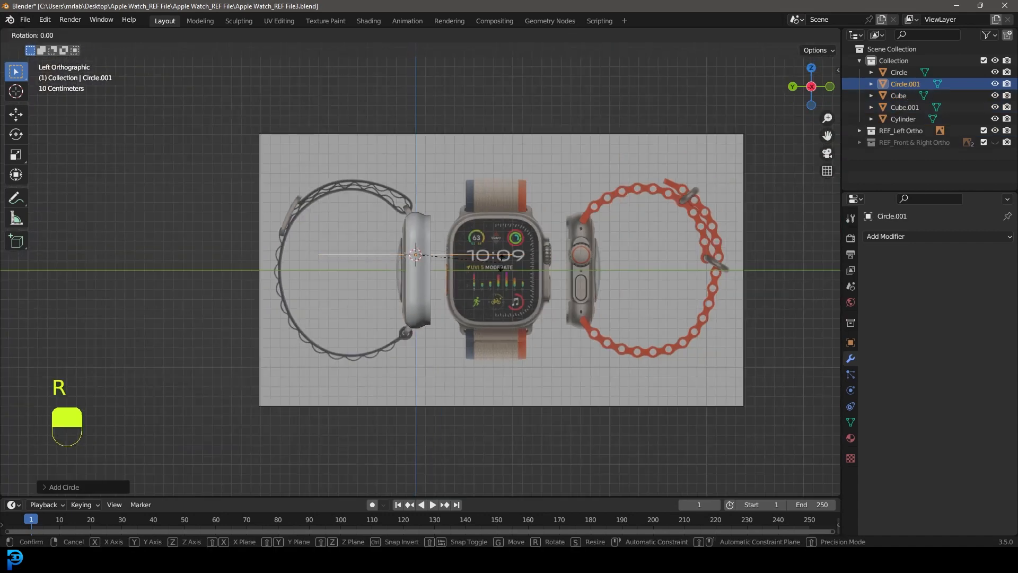
pyautogui.write('y90')
pyautogui.press('Return')
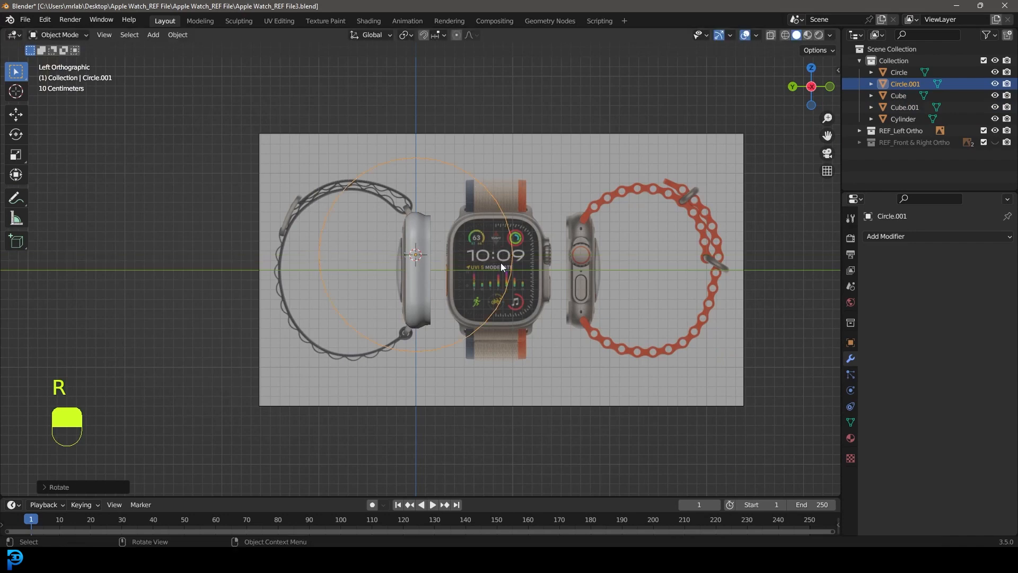
# Step: Scale down the circle and move it along Z to match the upper rounded end of the orange action button in the reference
pyautogui.scroll(4, 501, 263)
pyautogui.press('s')
pyautogui.press('z')
pyautogui.scroll(3, 525, 284)
pyautogui.click(530, 287)
pyautogui.press('s')
pyautogui.click(466, 253)
pyautogui.scroll(4, 466, 255)
pyautogui.press('g')
pyautogui.middleClick(467, 287)
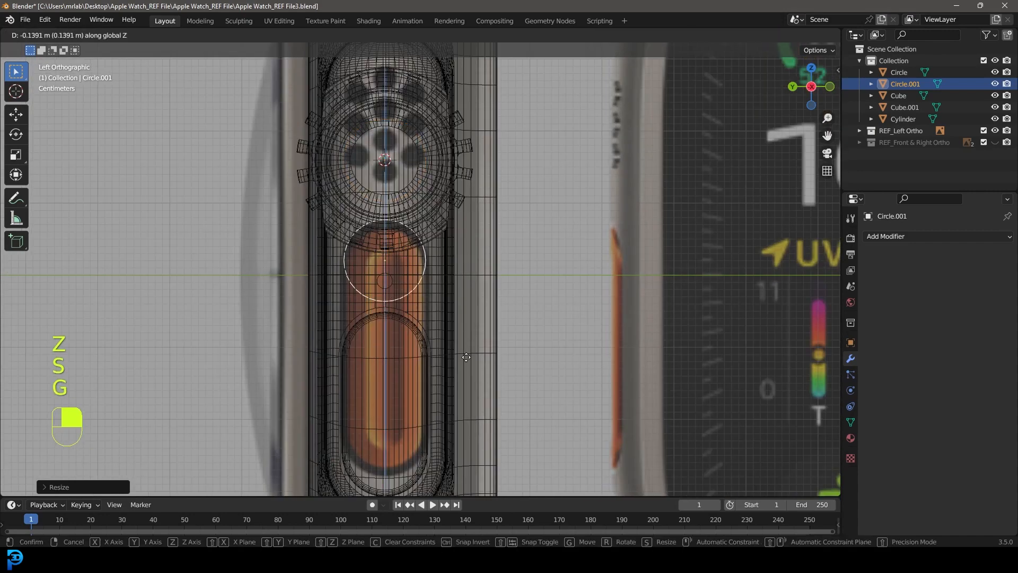
pyautogui.click(467, 361)
pyautogui.keyDown('shift'); pyautogui.moveTo(461, 317); pyautogui.dragTo(479, 310, button='middle'); pyautogui.keyUp('shift')
pyautogui.scroll(3, 477, 310)
pyautogui.press('s')
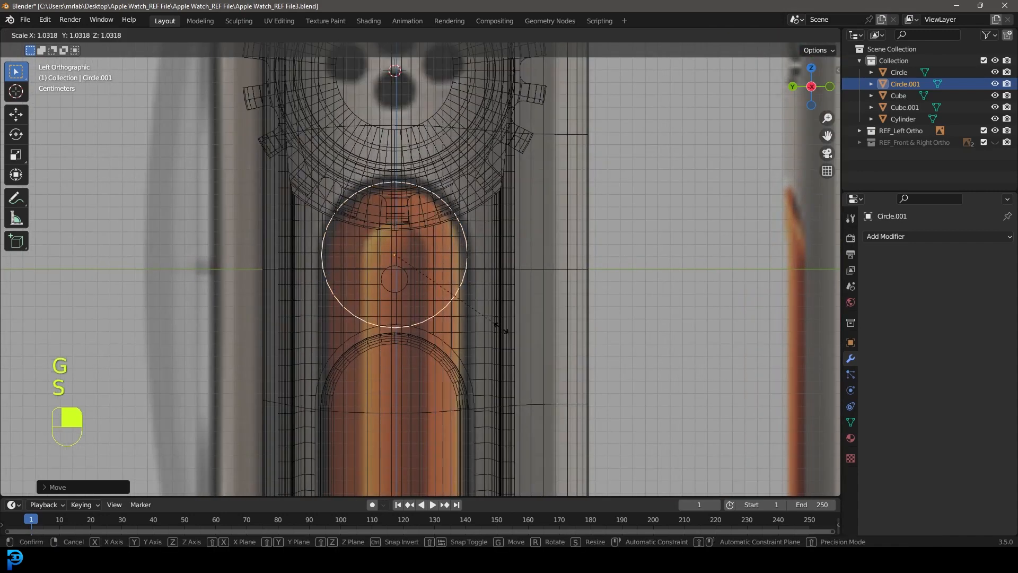
pyautogui.click(477, 314)
# Step: Extrude the lower half of the circle's vertices about 0.22 m down along Z to the lower end of the action button
pyautogui.scroll(-4, 476, 317)
pyautogui.press('Tab')
pyautogui.moveTo(288, 366); pyautogui.dragTo(473, 259)
pyautogui.keyDown('shift'); pyautogui.moveTo(464, 303); pyautogui.dragTo(492, 243, button='middle'); pyautogui.keyUp('shift')
pyautogui.press('e')
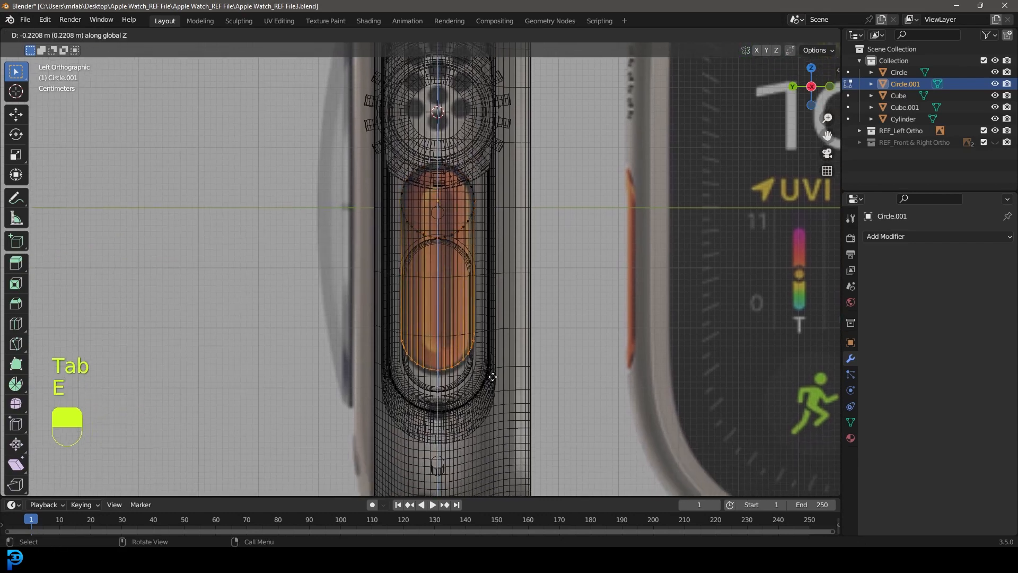
pyautogui.click(494, 379)
# Step: Leave Edit Mode and move the slot outline along X to just outside the left side of the watch case
pyautogui.press('z')
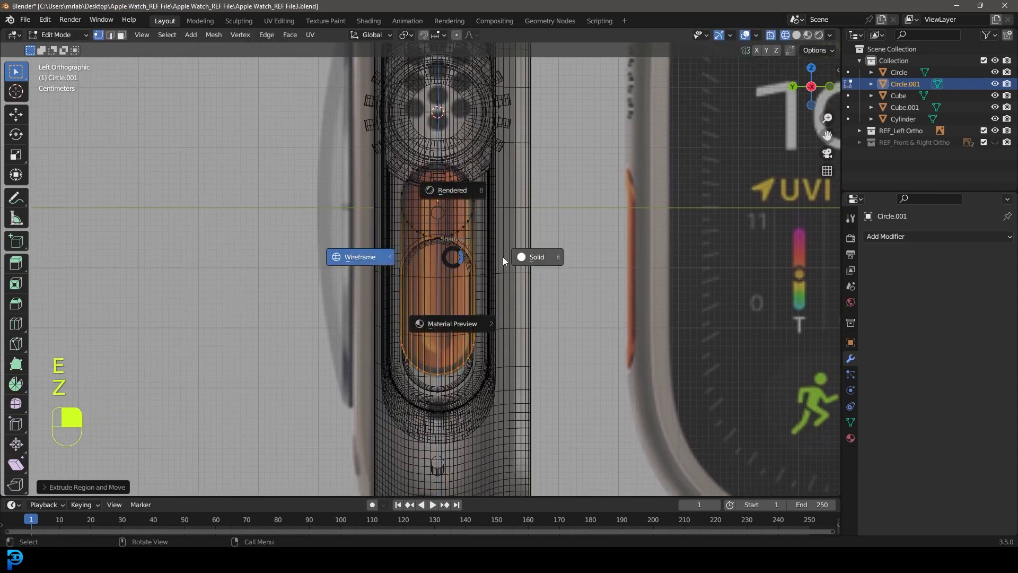
pyautogui.click(512, 256)
pyautogui.scroll(3, 438, 218)
pyautogui.scroll(-4, 466, 219)
pyautogui.press('z')
pyautogui.click(425, 220)
pyautogui.scroll(-5, 432, 272)
pyautogui.moveTo(466, 228)
pyautogui.mouseDown(button='middle')
pyautogui.moveTo(431, 272)
pyautogui.moveTo(398, 249)
pyautogui.mouseUp(button='middle')
pyautogui.press('Tab')
pyautogui.scroll(4, 428, 273)
pyautogui.scroll(2, 398, 250)
pyautogui.press('g')
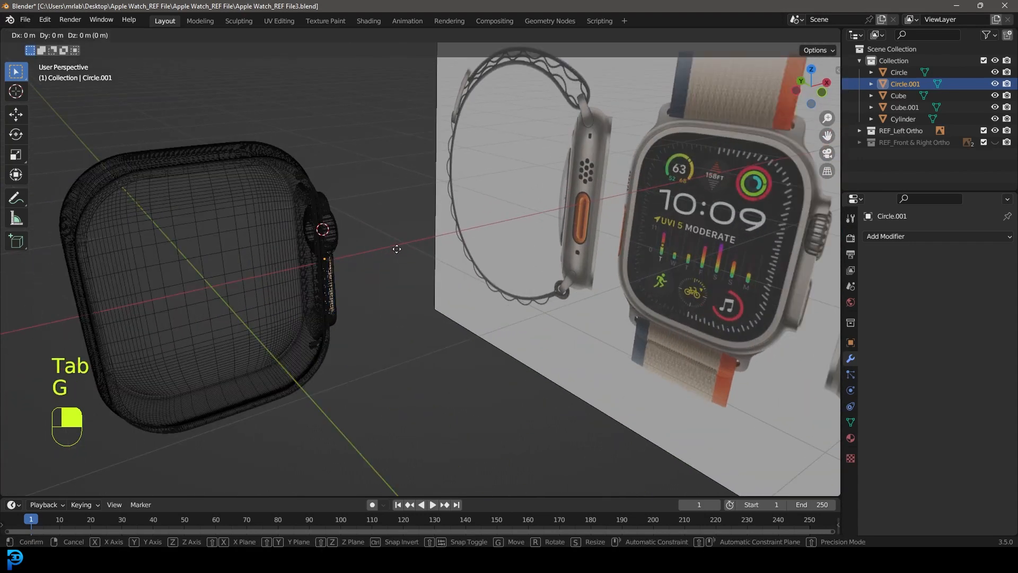
pyautogui.click(150, 333)
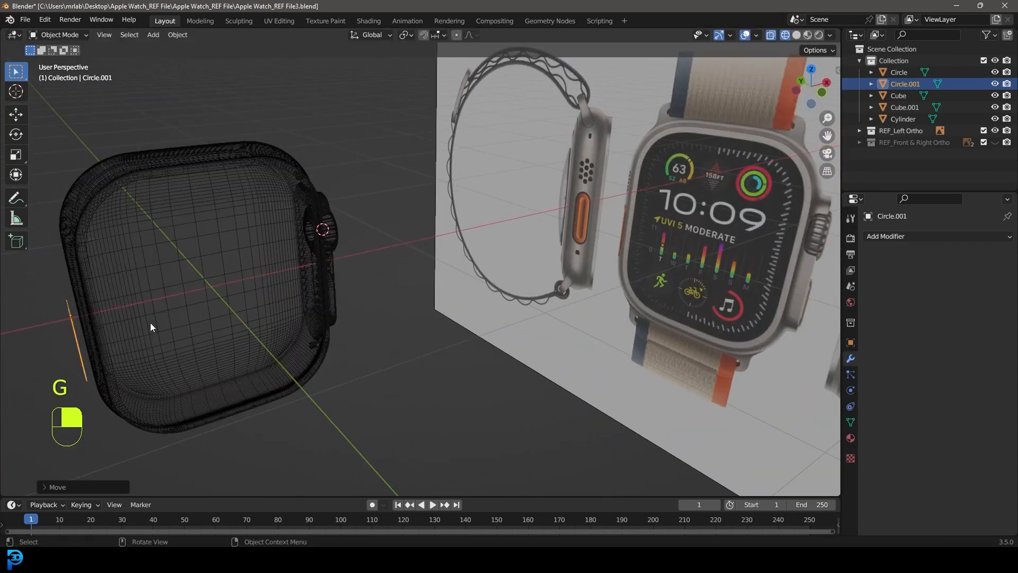
# Step: Delete the vertices of the circle's original lower arc inside the slot, leaving only the outer outline
pyautogui.press('ctrl+KP_3')
pyautogui.scroll(3, 423, 224)
pyautogui.press('z')
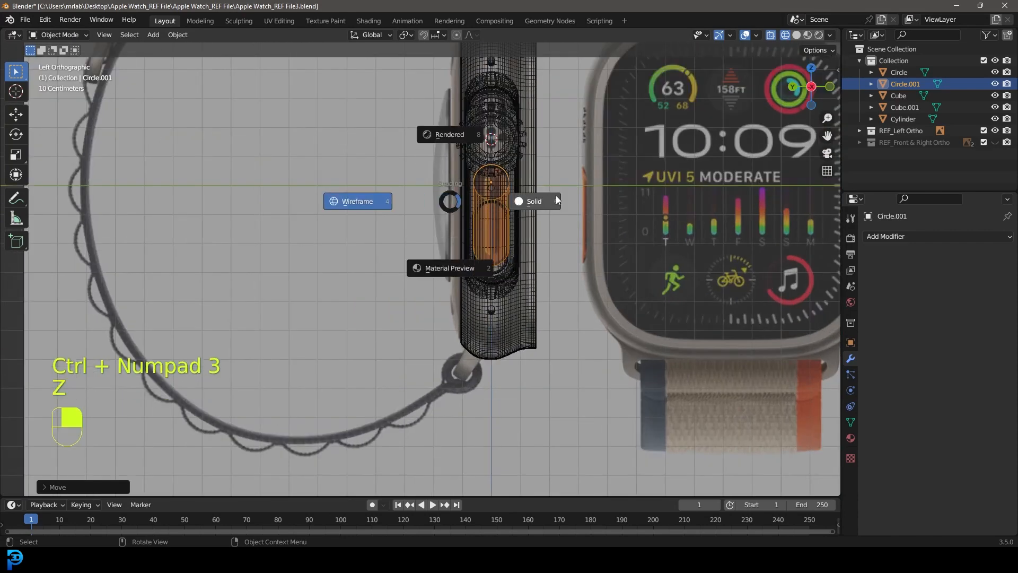
pyautogui.click(556, 195)
pyautogui.keyDown('shift'); pyautogui.moveTo(556, 195); pyautogui.dragTo(533, 199, button='middle'); pyautogui.keyUp('shift')
pyautogui.scroll(5, 531, 200)
pyautogui.press('Tab')
pyautogui.scroll(1, 582, 293)
pyautogui.press('b')
pyautogui.moveTo(578, 308); pyautogui.dragTo(430, 245)
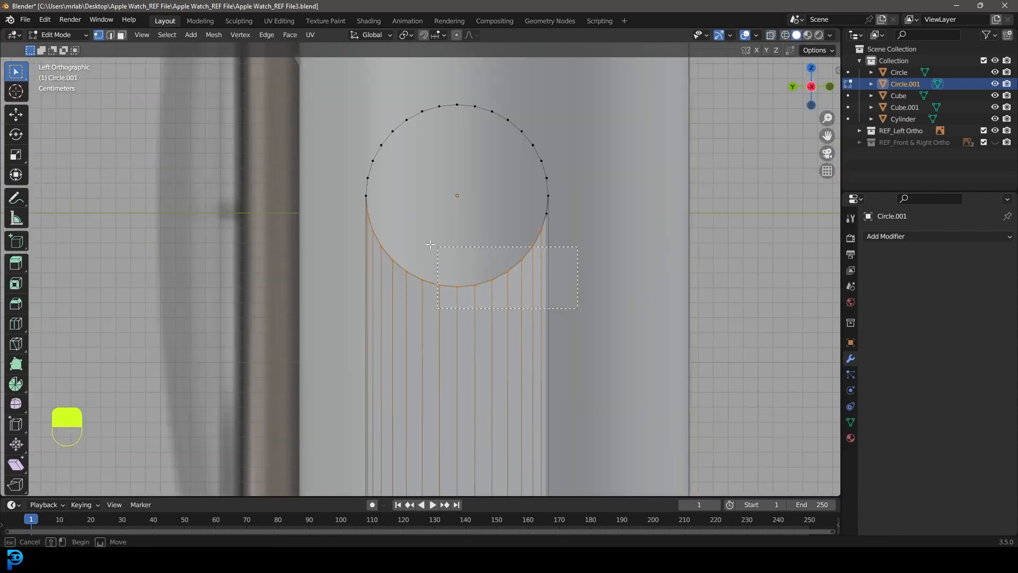
pyautogui.moveTo(342, 202); pyautogui.dragTo(342, 202)
pyautogui.press('x')
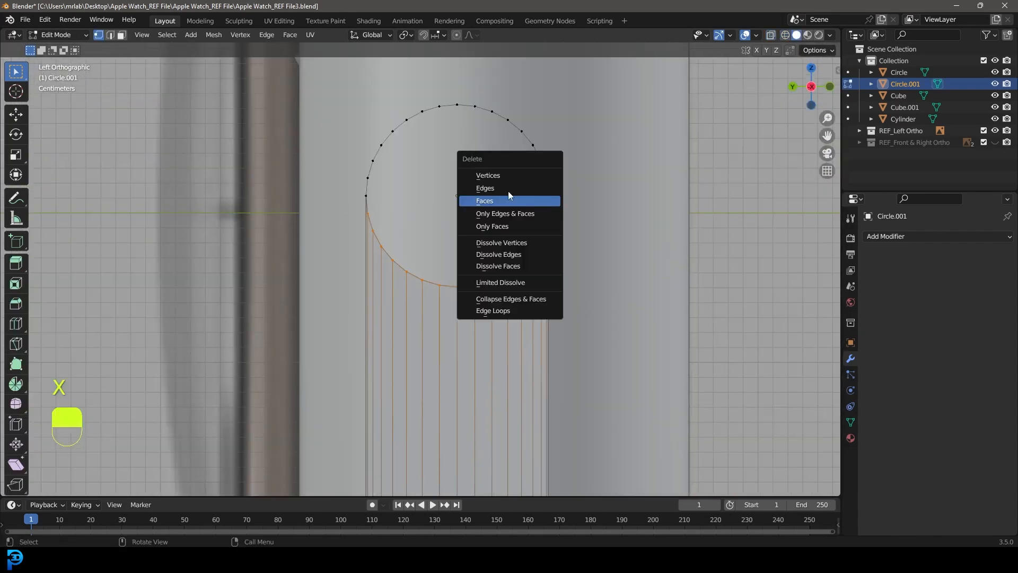
pyautogui.click(501, 174)
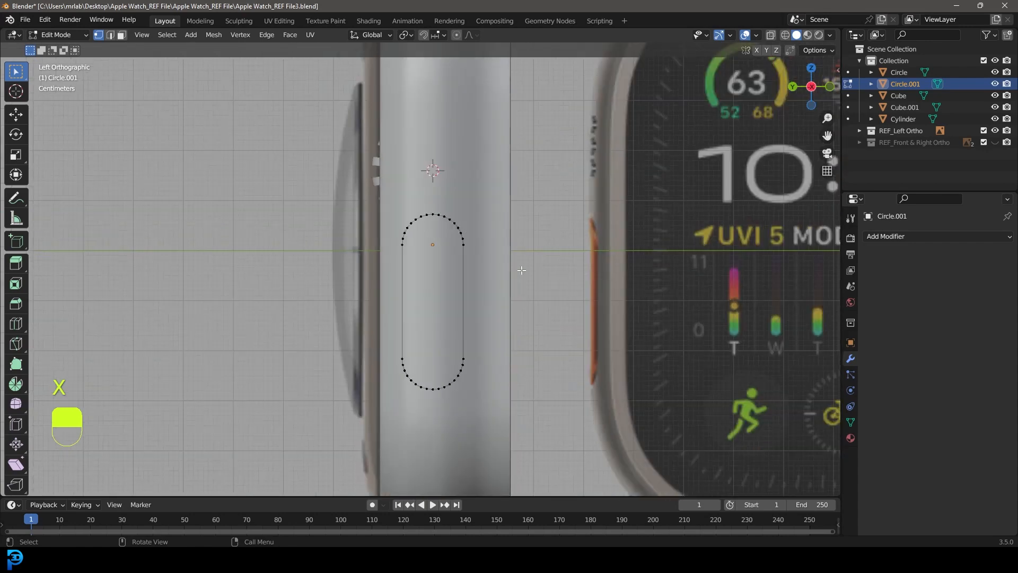
# Step: Fill the whole slot outline with a single face
pyautogui.press('a')
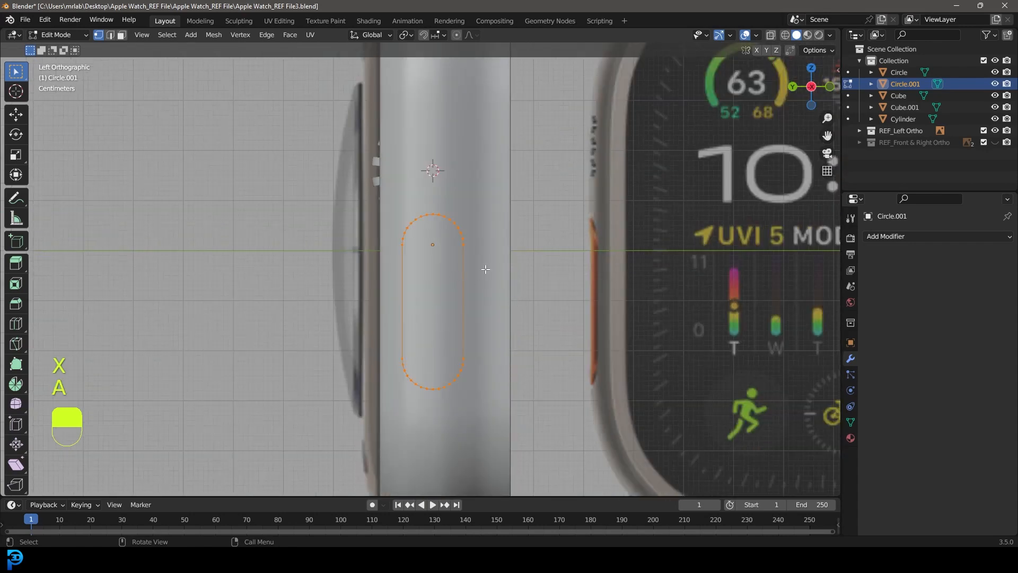
pyautogui.scroll(2, 480, 270)
pyautogui.press('f')
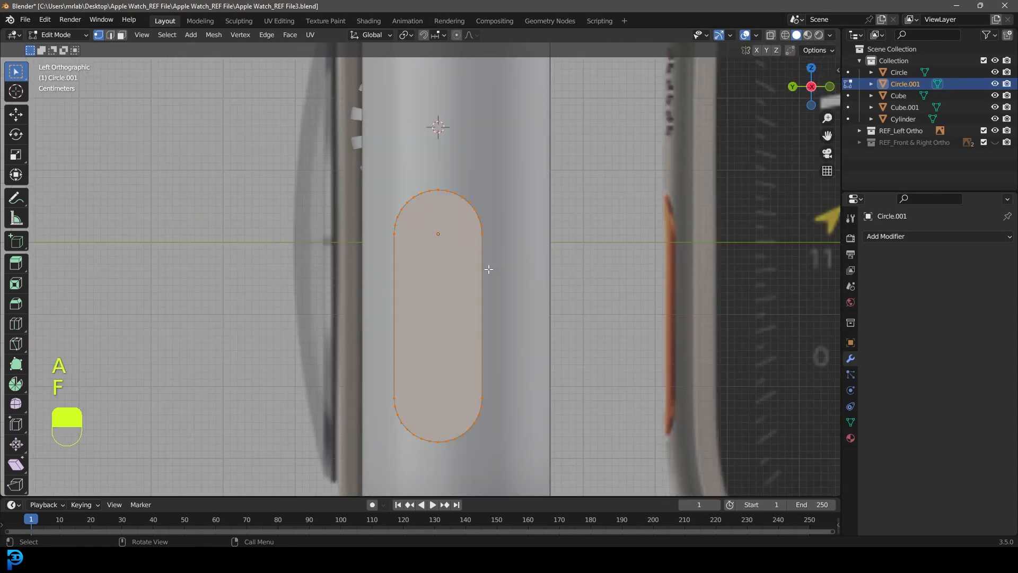
# Step: Extrude the slot face along X into the side of the watch case to form a solid cutter
pyautogui.scroll(-1, 486, 267)
pyautogui.press('z')
pyautogui.click(391, 273)
pyautogui.moveTo(446, 374)
pyautogui.mouseDown(button='middle')
pyautogui.moveTo(485, 320)
pyautogui.moveTo(586, 280)
pyautogui.moveTo(512, 271)
pyautogui.moveTo(552, 266)
pyautogui.moveTo(386, 264)
pyautogui.mouseUp(button='middle')
pyautogui.press('z')
pyautogui.click(614, 327)
pyautogui.scroll(-5, 466, 332)
pyautogui.scroll(5, 586, 280)
pyautogui.press('e')
pyautogui.click(564, 286)
pyautogui.scroll(3, 391, 263)
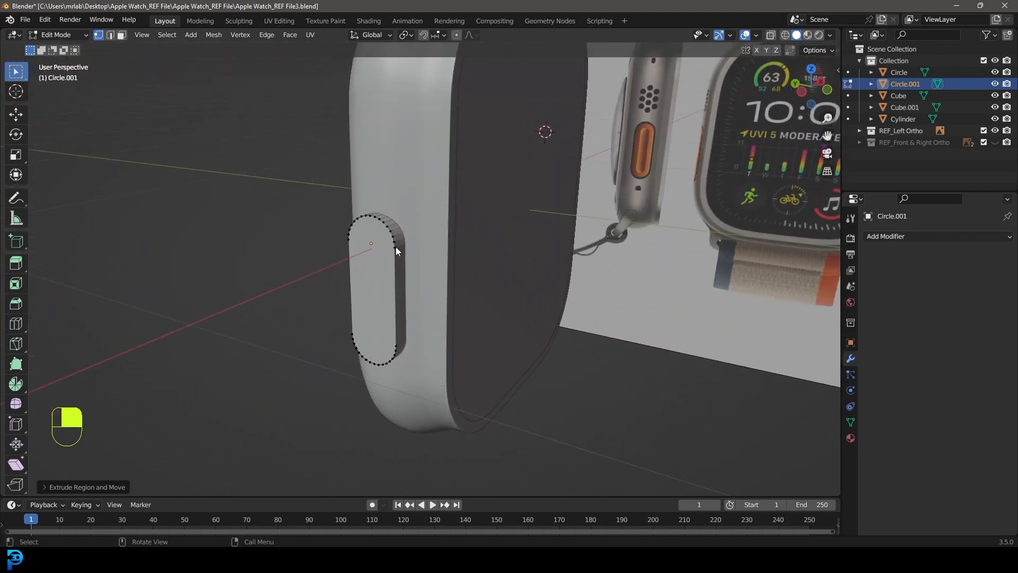
# Step: Add a Boolean Difference modifier to the watch case with Circle.001 as the cutting object
pyautogui.press('Tab')
pyautogui.click(423, 129)
pyautogui.click(937, 237)
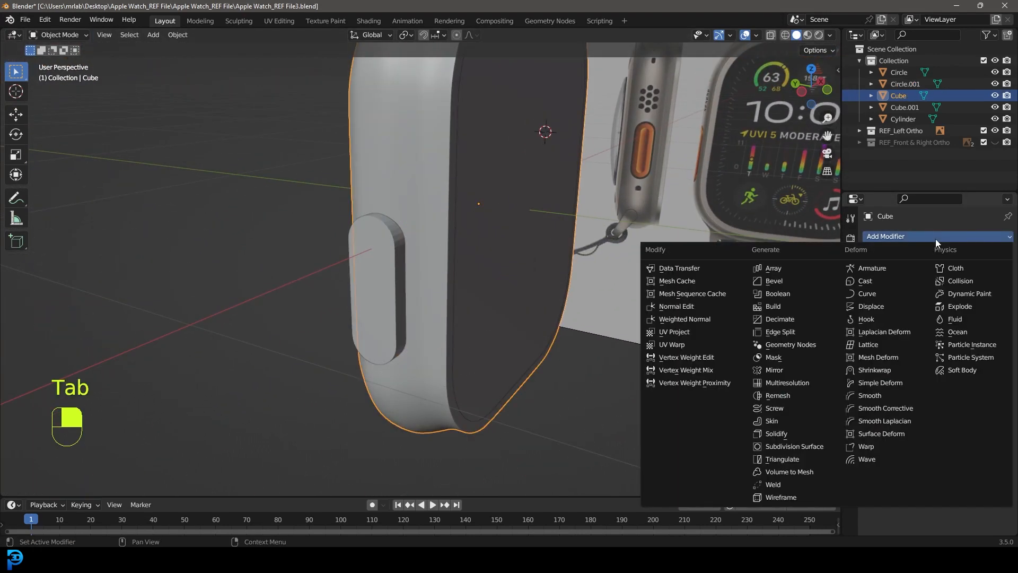
pyautogui.click(803, 295)
pyautogui.click(991, 300)
pyautogui.click(387, 236)
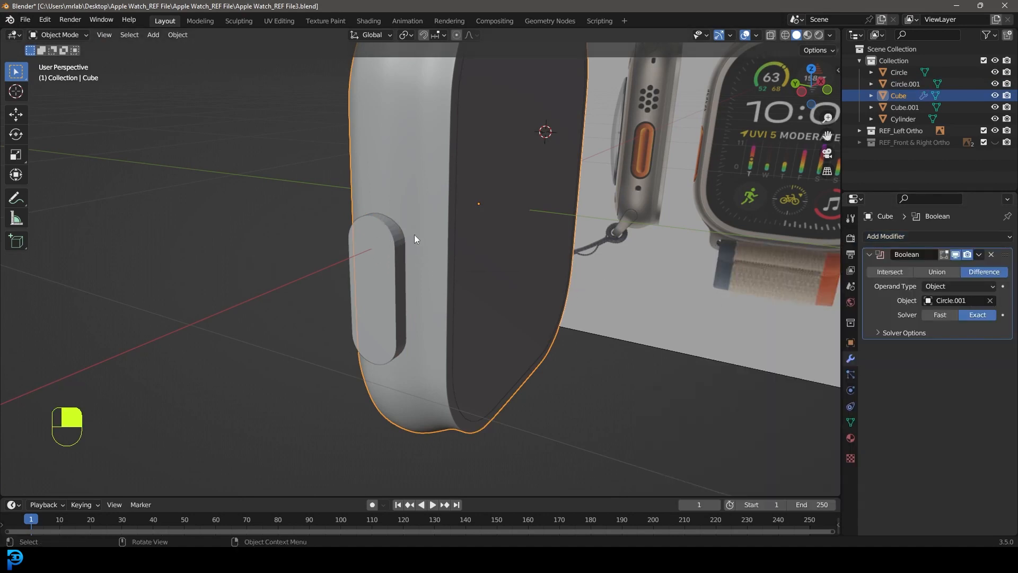
# Step: Inspect the action button cut in wireframe and hide the slot cutter to see the cut alone
pyautogui.scroll(2, 422, 235)
pyautogui.press('z')
pyautogui.click(326, 235)
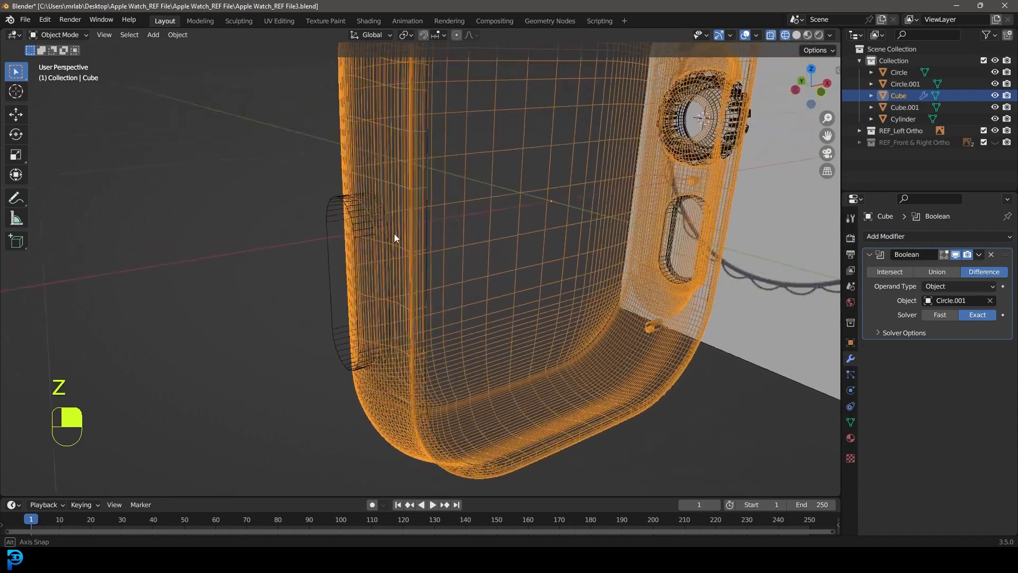
pyautogui.press('z')
pyautogui.click(346, 233)
pyautogui.click(348, 234)
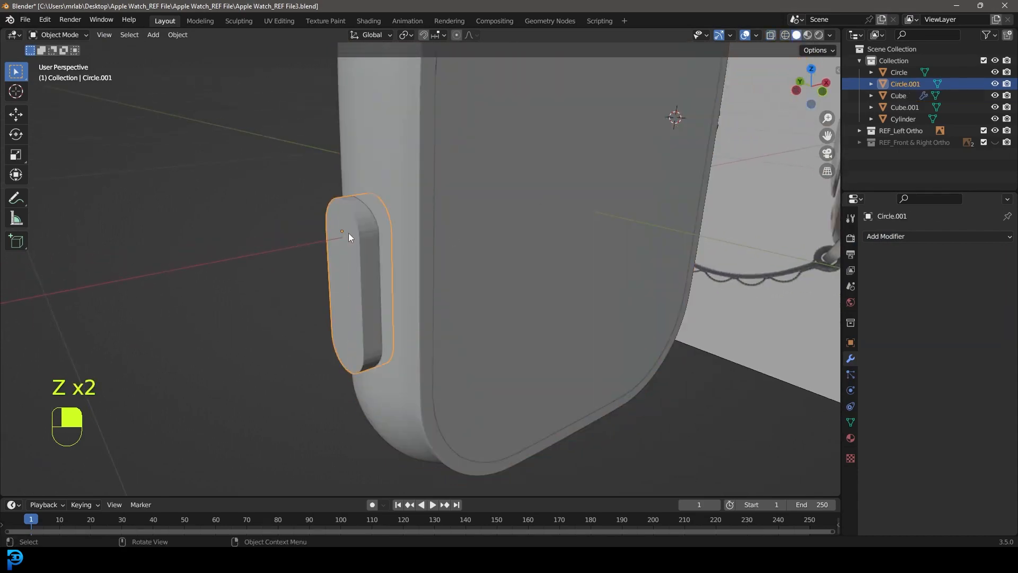
pyautogui.press('h')
pyautogui.moveTo(345, 263); pyautogui.dragTo(368, 256, button='middle')
pyautogui.press('z')
pyautogui.click(345, 255)
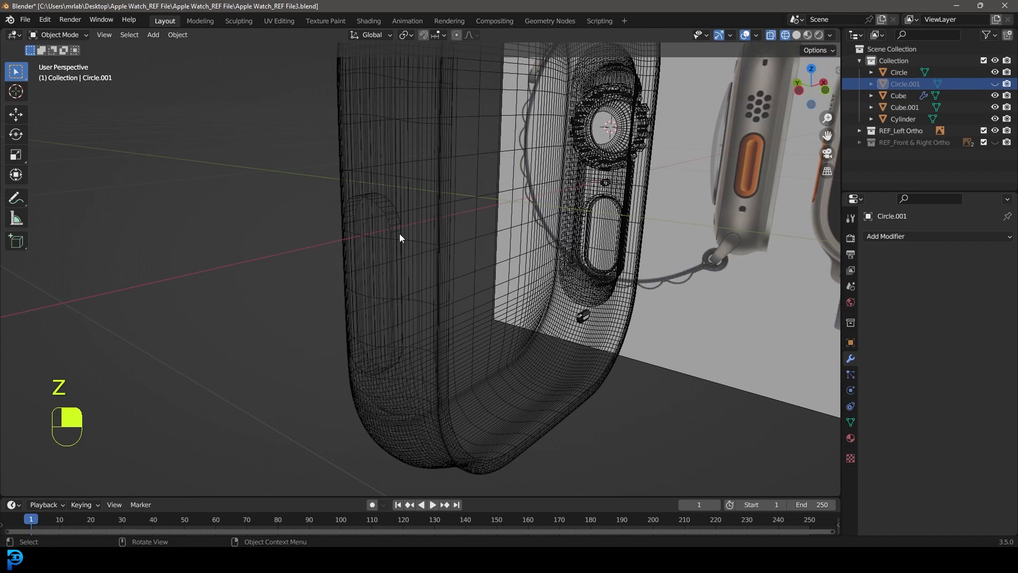
# Step: Try the Fast solver on the case's Boolean modifier, check the cut in solid and wireframe shading, and restore the Exact solver
pyautogui.click(373, 149)
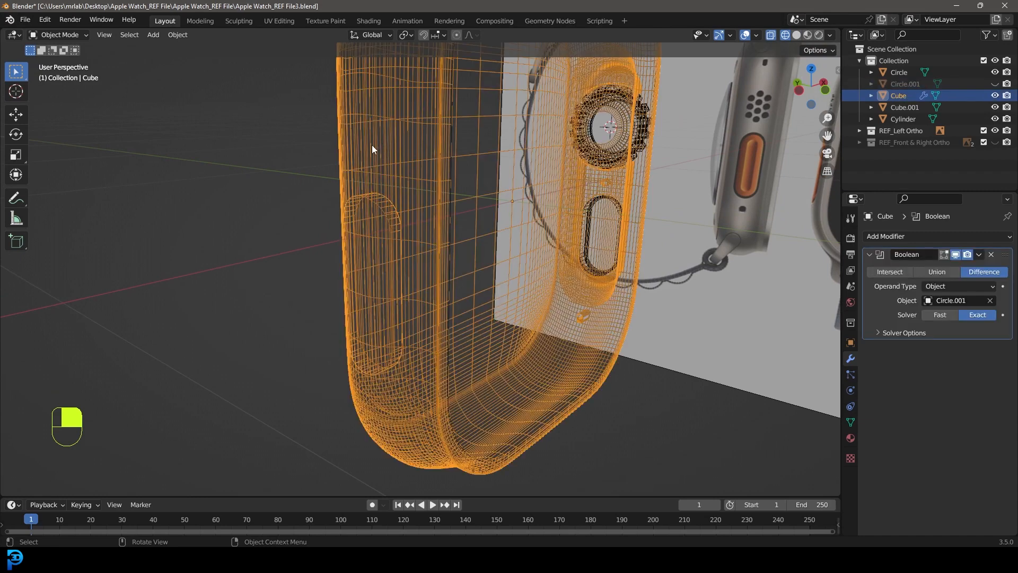
pyautogui.click(941, 315)
pyautogui.press('z')
pyautogui.click(507, 279)
pyautogui.moveTo(507, 279)
pyautogui.mouseDown(button='middle')
pyautogui.moveTo(441, 232)
pyautogui.moveTo(422, 257)
pyautogui.mouseUp(button='middle')
pyautogui.press('z')
pyautogui.click(393, 262)
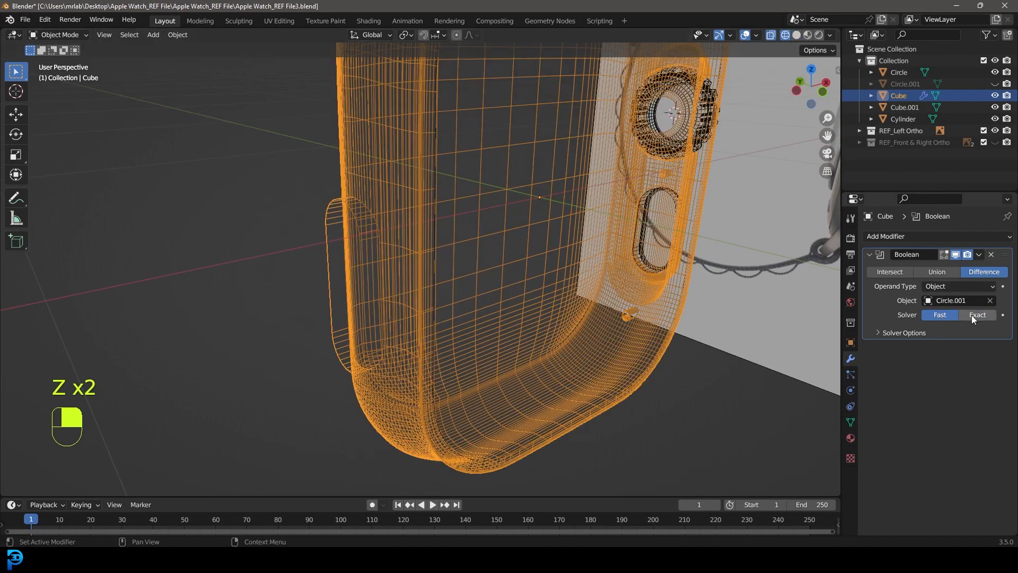
pyautogui.click(978, 315)
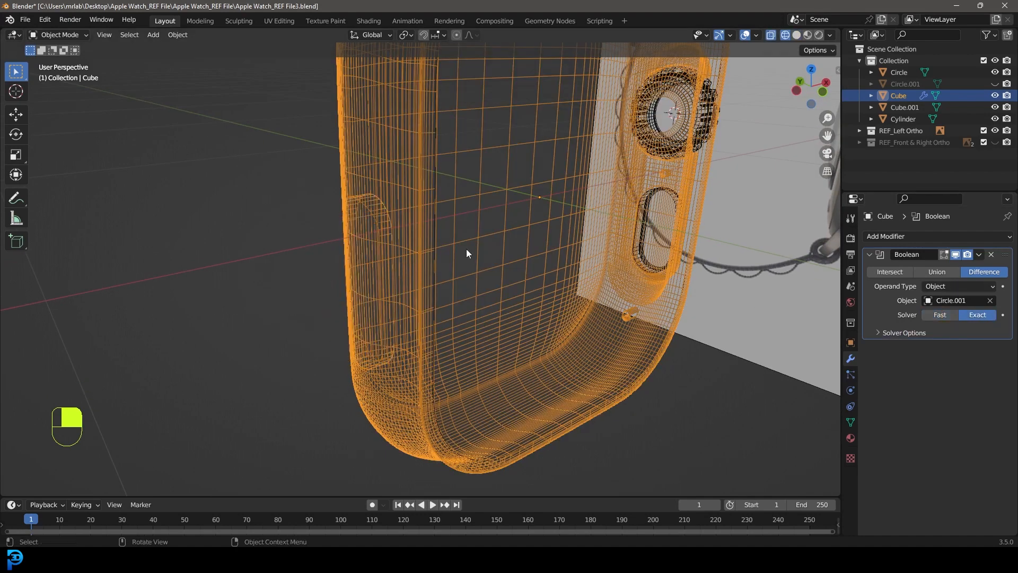
# Step: Return to solid shading, unhide the slot cutter and select only that object
pyautogui.press('z')
pyautogui.click(512, 244)
pyautogui.click(385, 232)
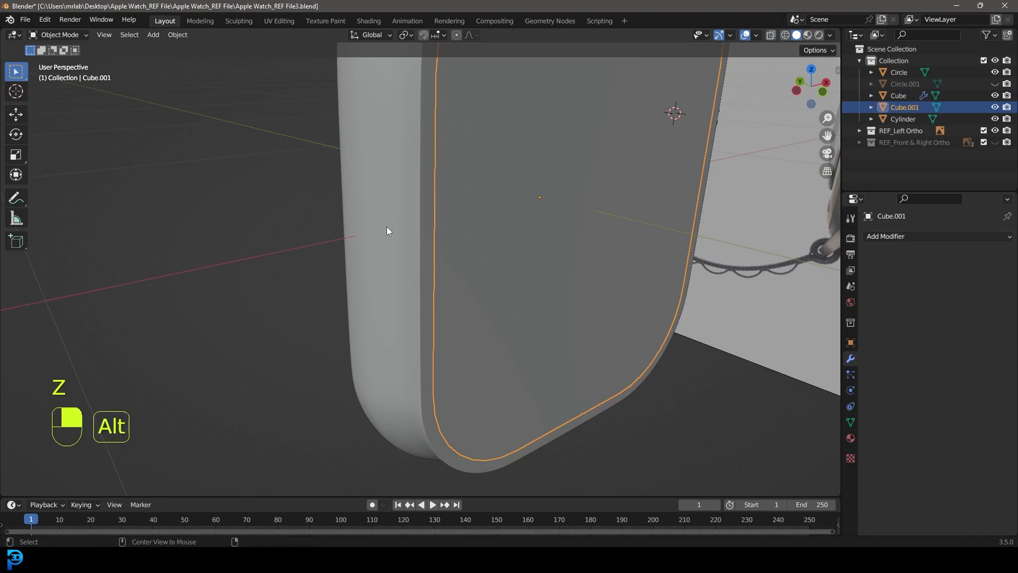
pyautogui.hotkey('alt', 'h')
pyautogui.hotkey('alt', 'a')
pyautogui.click(371, 232)
pyautogui.scroll(1, 374, 238)
pyautogui.scroll(1, 373, 241)
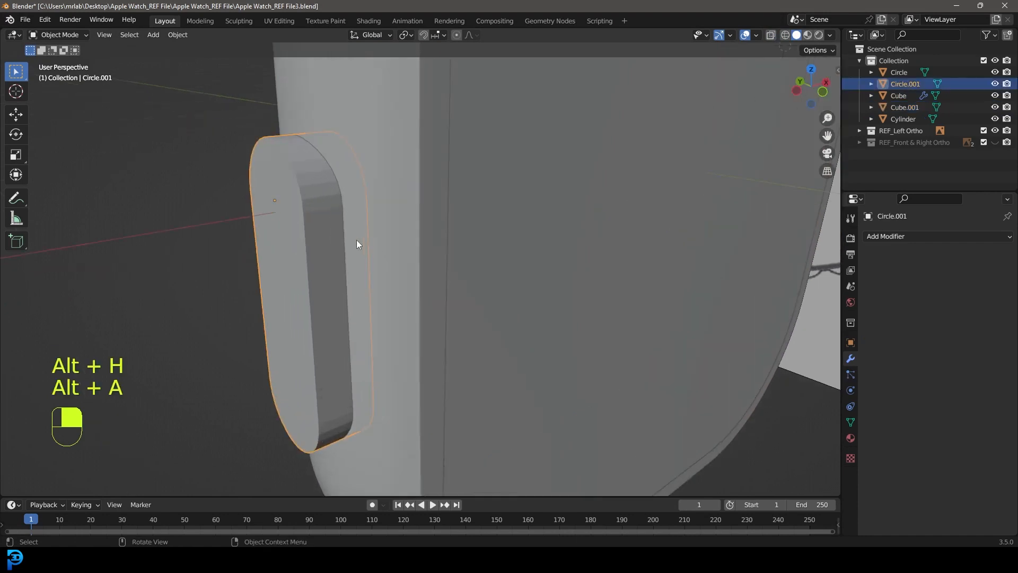
pyautogui.press('g')
pyautogui.press('y')
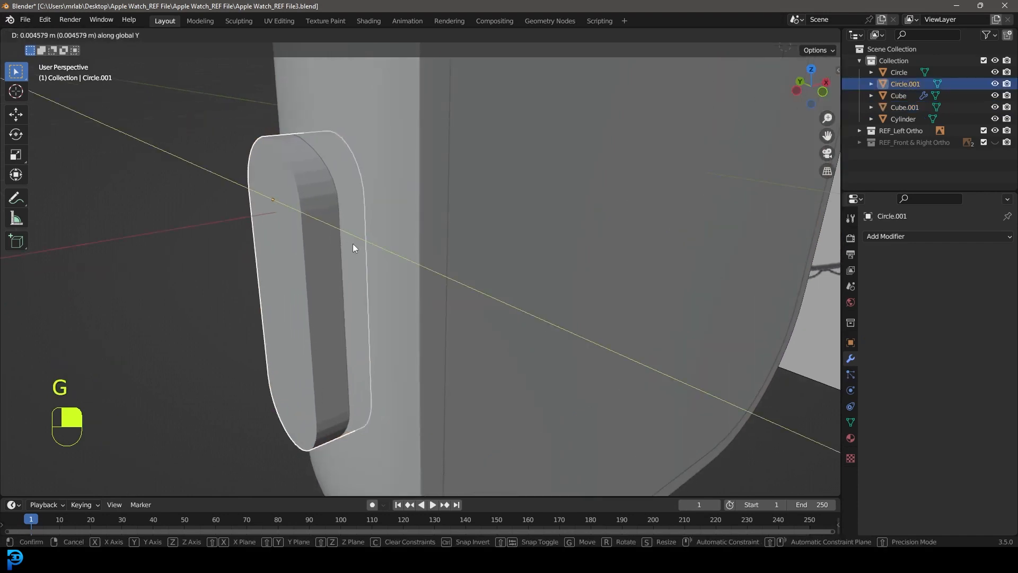
pyautogui.rightClick(353, 243)
# Step: Move the slot cutter about 0.007 m in the negative direction along the global X axis, away from the case
pyautogui.press('g')
pyautogui.middleClick(352, 245)
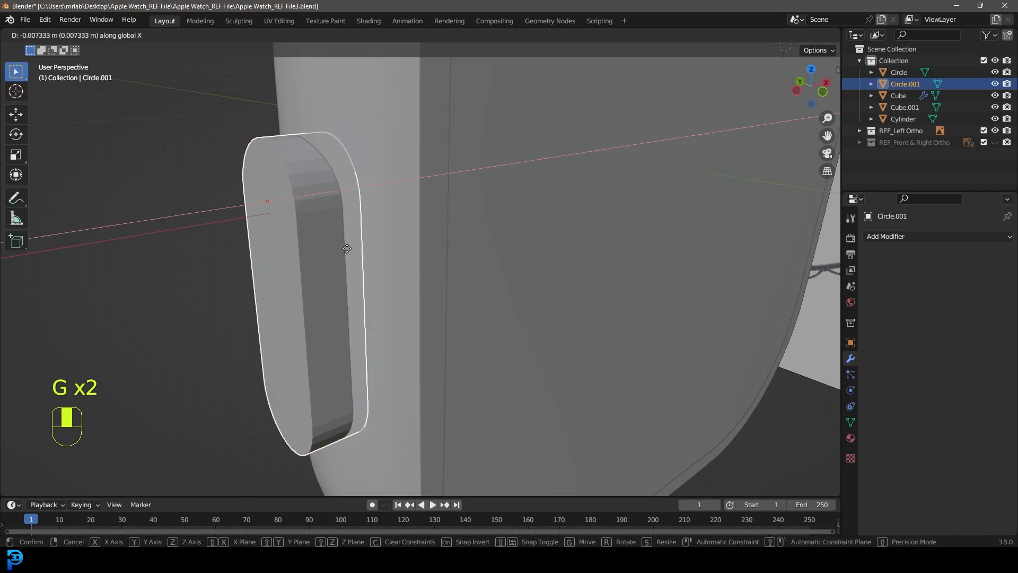
pyautogui.click(345, 244)
pyautogui.scroll(-2, 310, 248)
pyautogui.moveTo(308, 245); pyautogui.dragTo(304, 244, button='middle')
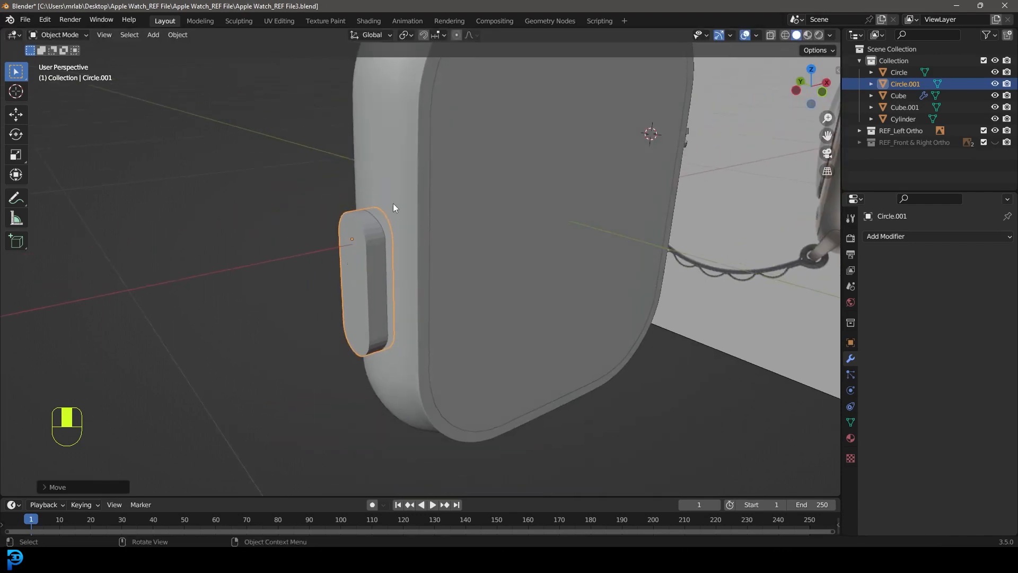
# Step: Hide the slot cutter to check the cut in wireframe and solid shading, bring it back and clear the selection
pyautogui.press('h')
pyautogui.press('z')
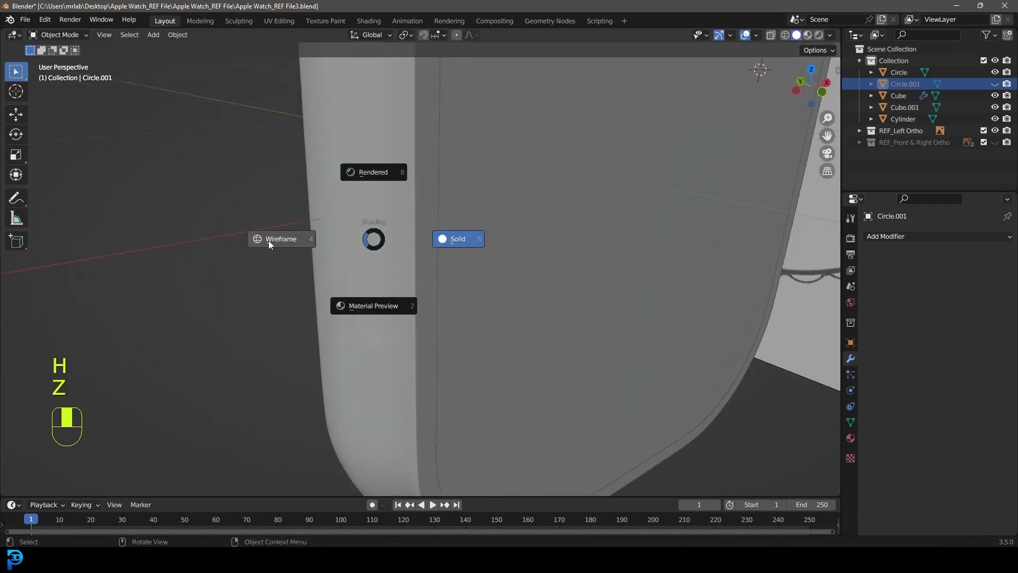
pyautogui.click(263, 243)
pyautogui.press('z')
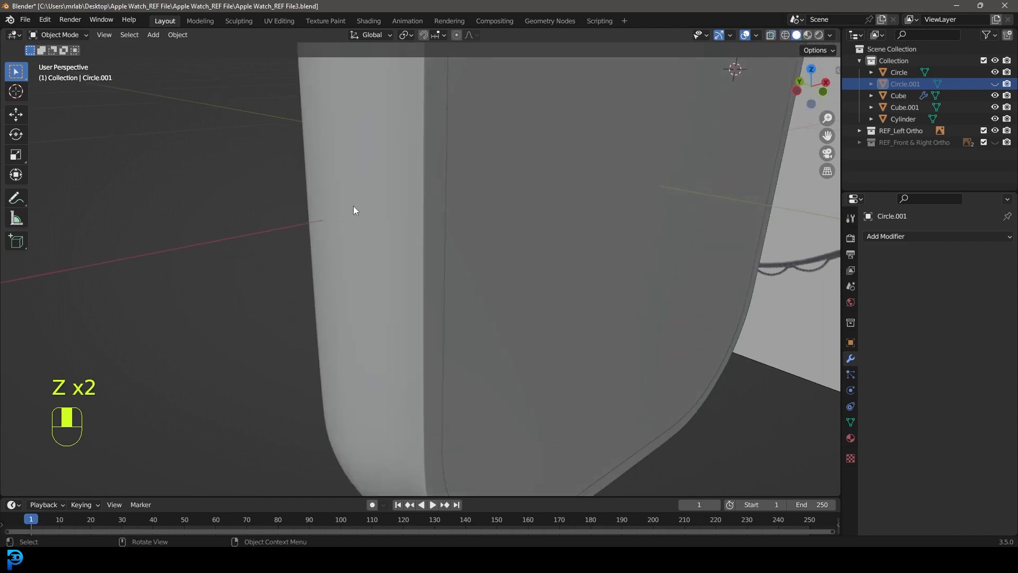
pyautogui.hotkey('alt', 'h')
pyautogui.hotkey('alt', 'a')
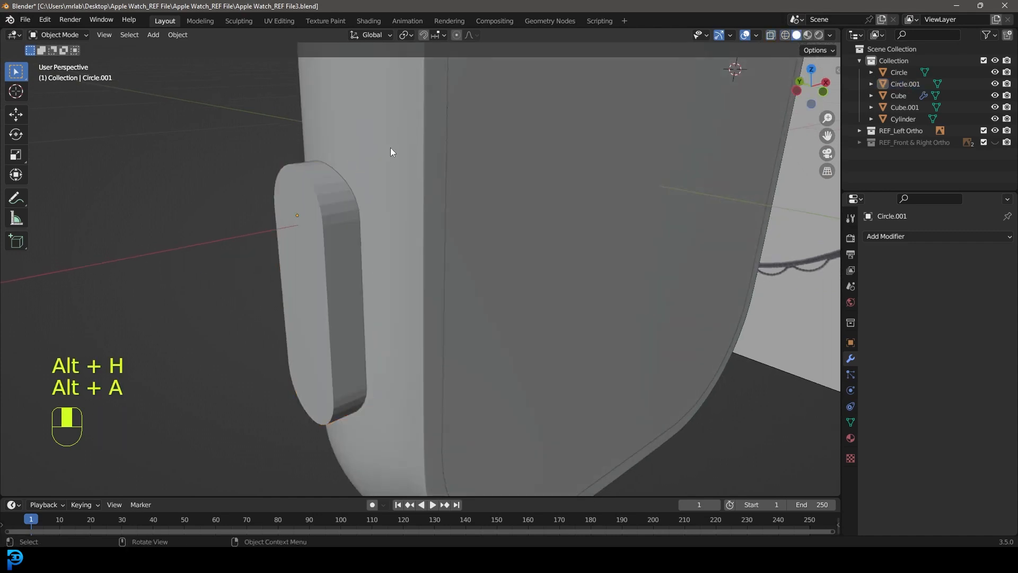
# Step: Switch the watch case's Boolean modifier to the Fast solver and view the cut in wireframe
pyautogui.click(520, 151)
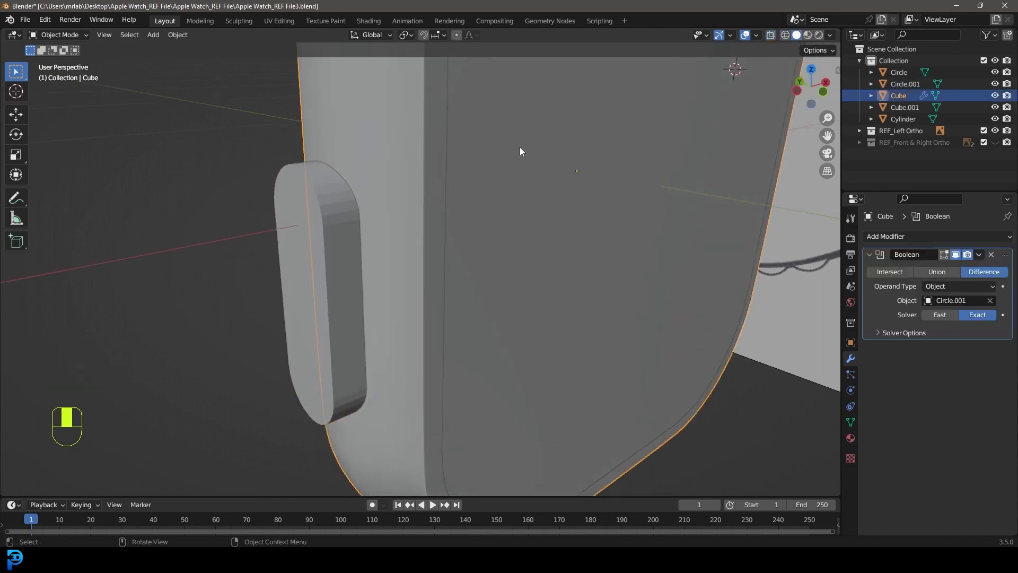
pyautogui.click(941, 315)
pyautogui.press('z')
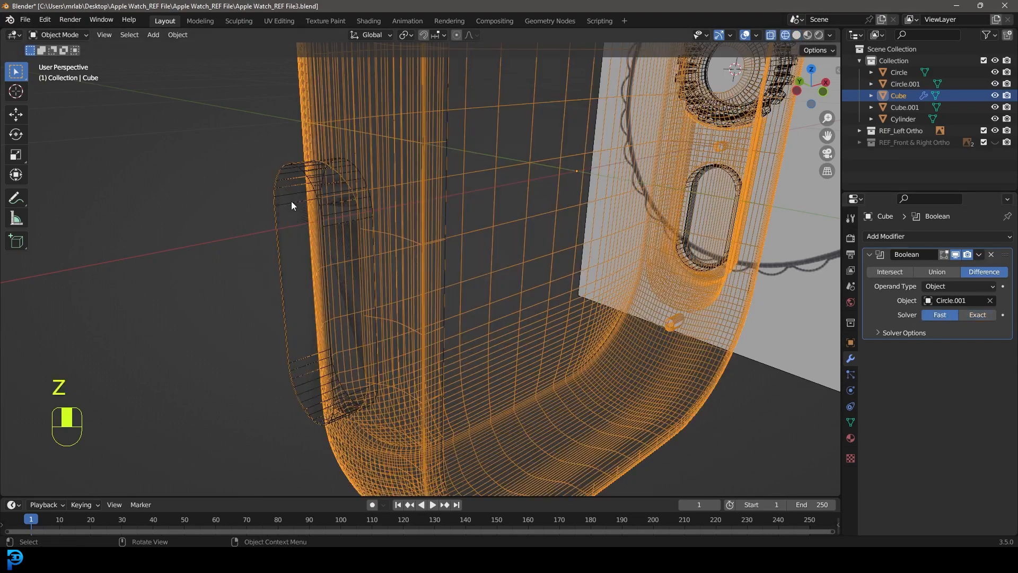
# Step: Return to solid shading and move the slot cutter about 0.01 m along the global X axis into the case
pyautogui.click(297, 162)
pyautogui.scroll(3, 313, 185)
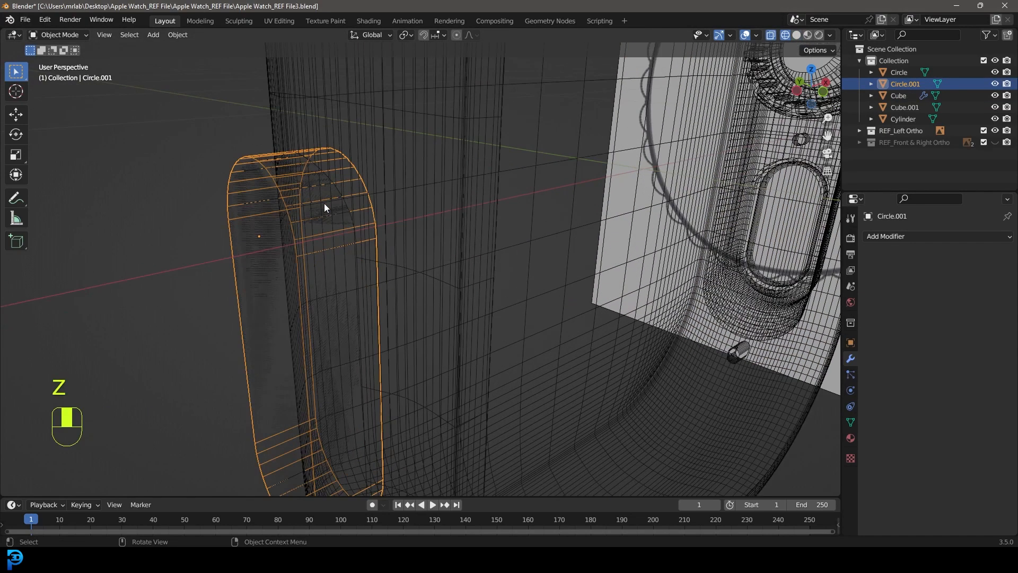
pyautogui.press('z')
pyautogui.press('g')
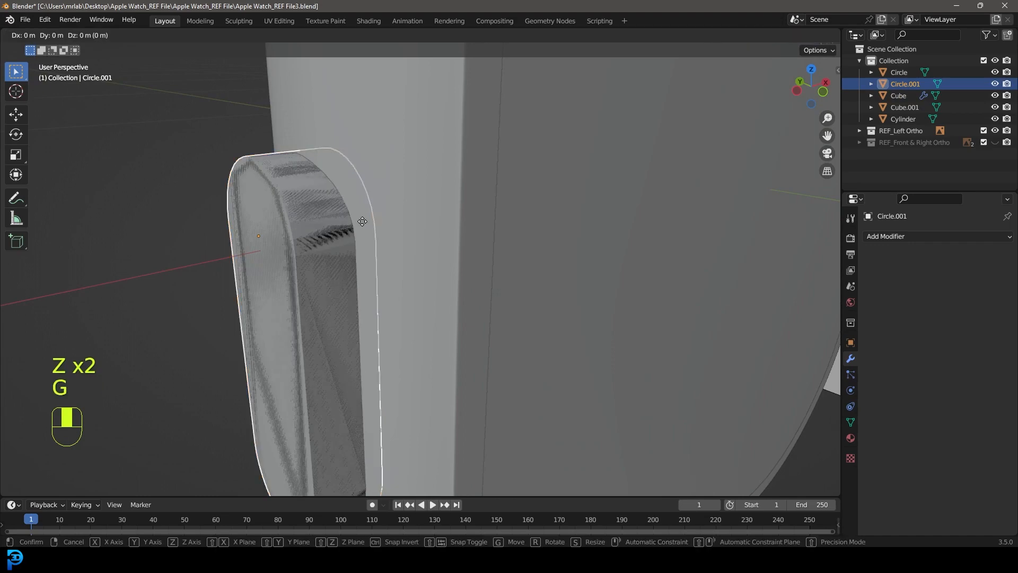
pyautogui.press('x')
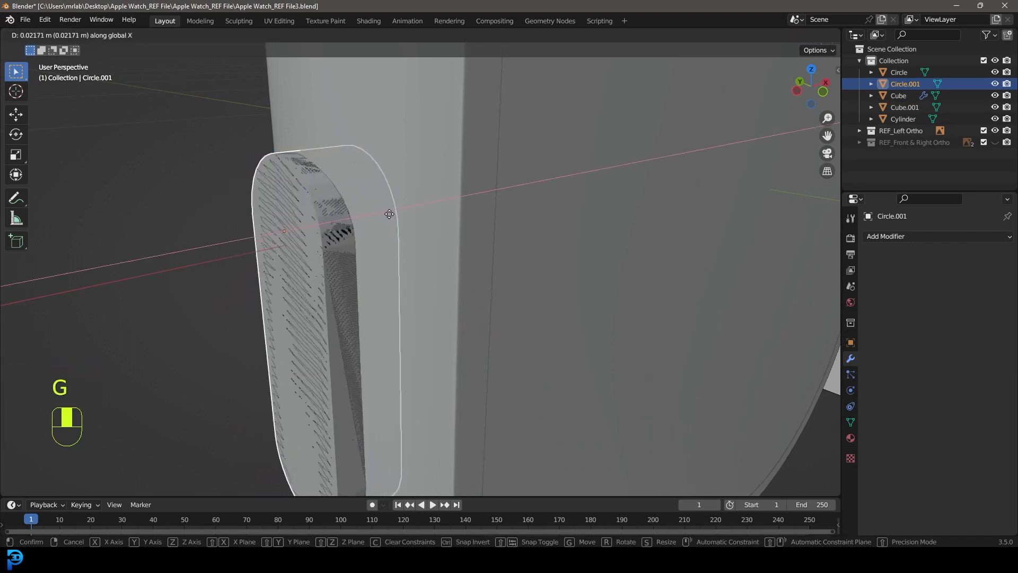
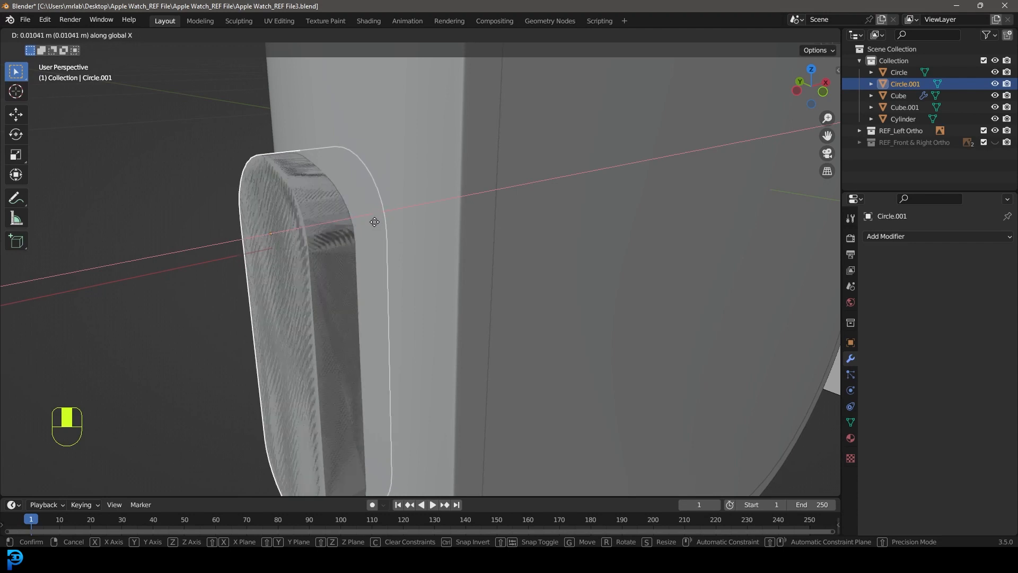
pyautogui.click(374, 221)
pyautogui.scroll(-3, 360, 227)
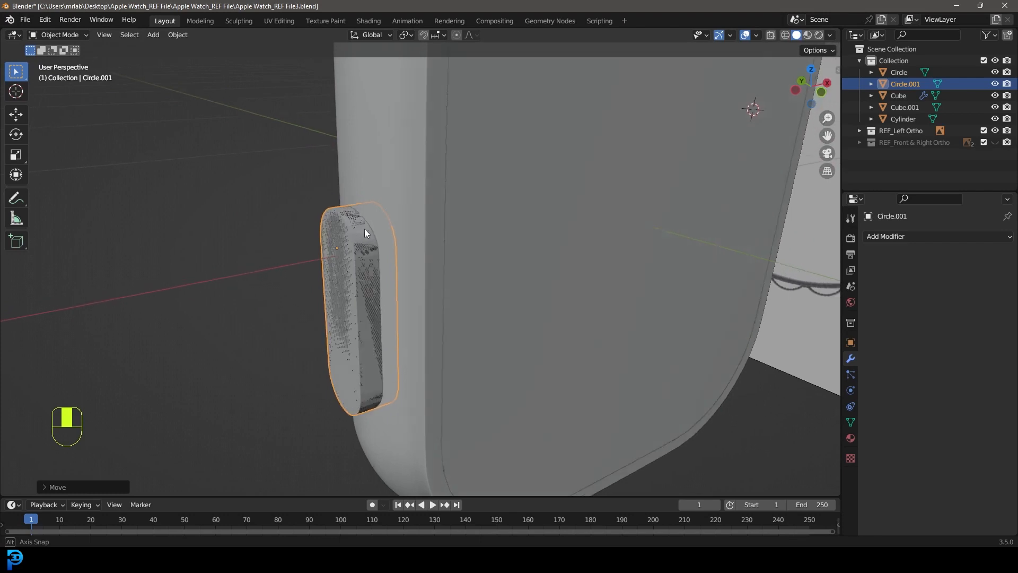
pyautogui.scroll(3, 362, 227)
# Step: Apply the Boolean modifier on the watch case
pyautogui.click(409, 131)
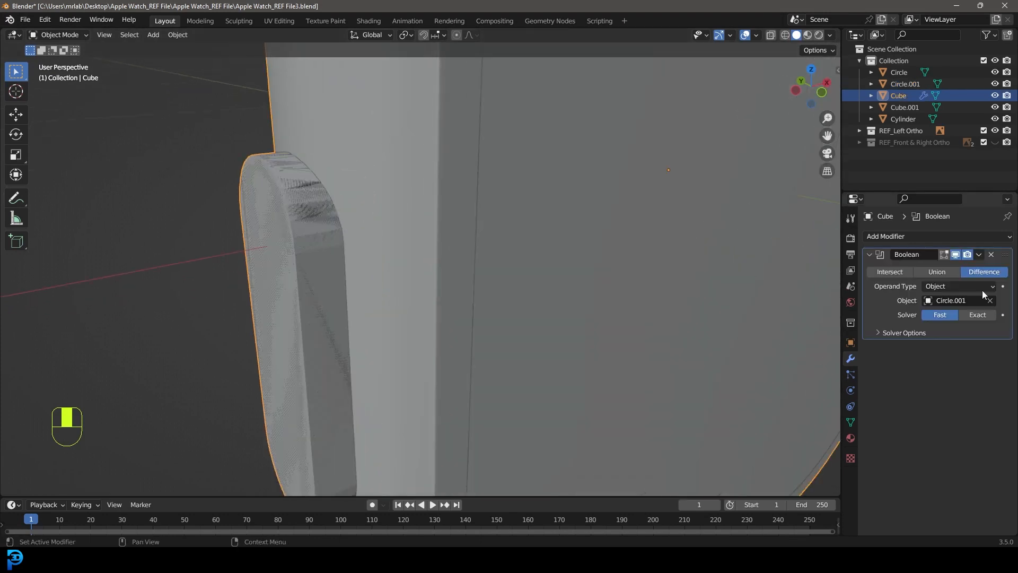
pyautogui.click(981, 255)
pyautogui.click(943, 268)
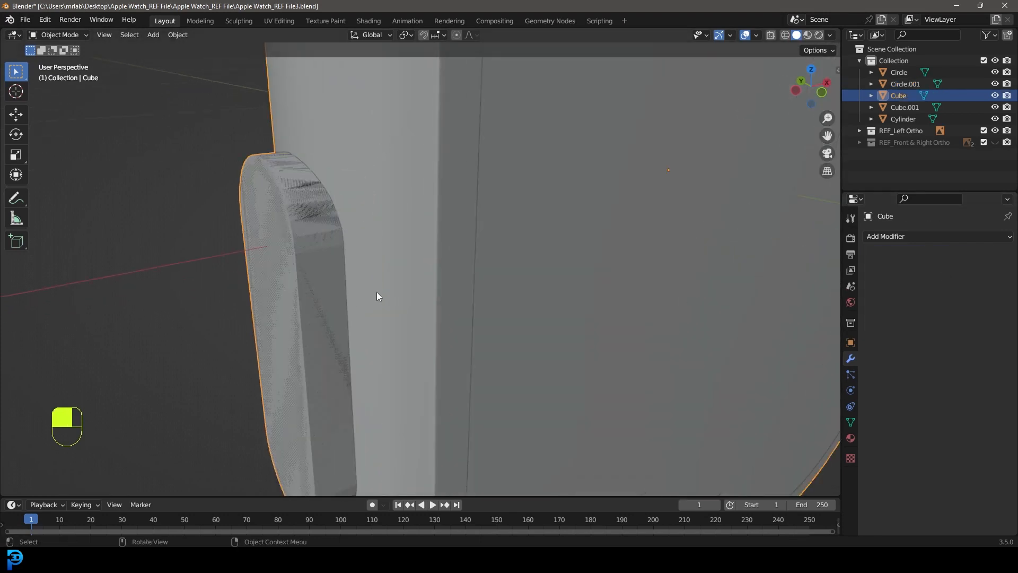
# Step: Delete the protruding slot cap and its side walls from the watch case mesh
pyautogui.scroll(-3, 335, 288)
pyautogui.press('Tab')
pyautogui.scroll(5, 337, 284)
pyautogui.hotkey('alt', 'a')
pyautogui.keyDown('alt'); pyautogui.keyDown('shift'); pyautogui.click(290, 272); pyautogui.keyUp('shift'); pyautogui.keyUp('alt')
pyautogui.moveTo(290, 272); pyautogui.dragTo(485, 185, button='middle')
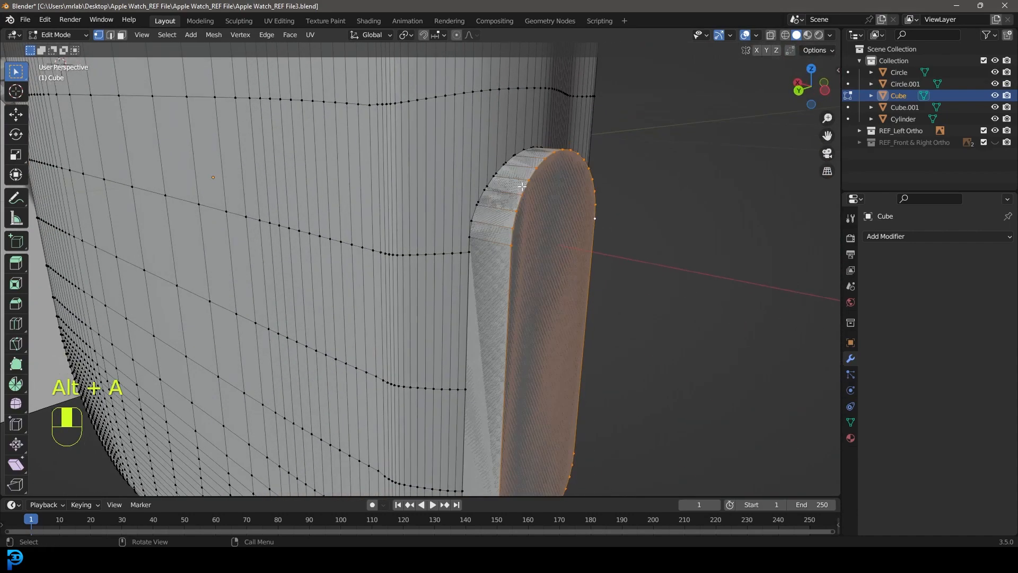
pyautogui.press('x')
pyautogui.click(479, 191)
# Step: Leave mesh editing and hide the slot object to expose the opening in the case's side
pyautogui.scroll(-4, 539, 193)
pyautogui.moveTo(539, 194); pyautogui.dragTo(433, 234, button='middle')
pyautogui.scroll(2, 429, 247)
pyautogui.press('Tab')
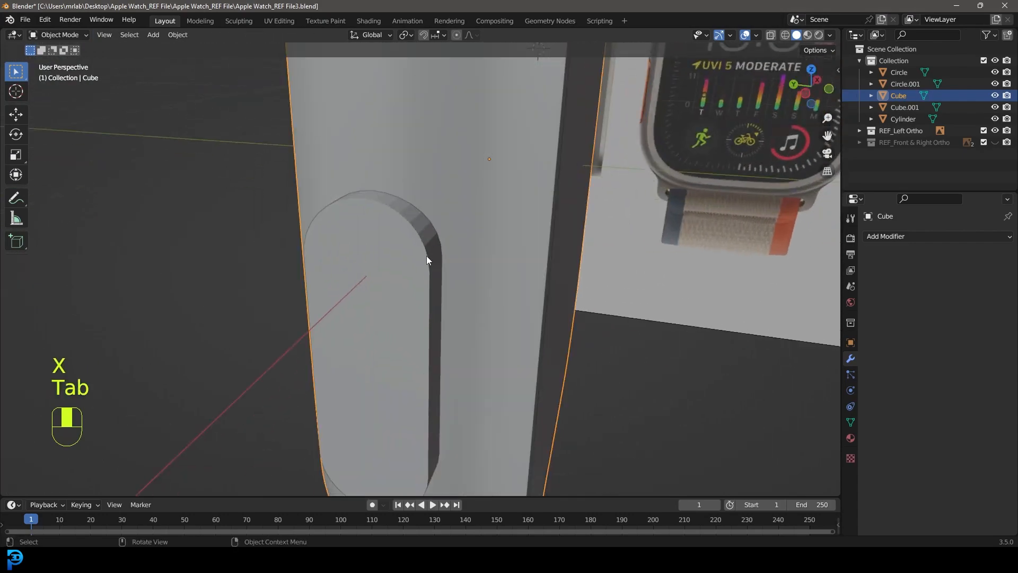
pyautogui.press('Tab')
pyautogui.press('Tab')
pyautogui.click(409, 241)
pyautogui.press('h')
pyautogui.scroll(-3, 412, 240)
pyautogui.moveTo(412, 241); pyautogui.dragTo(373, 246, button='middle')
pyautogui.scroll(3, 399, 174)
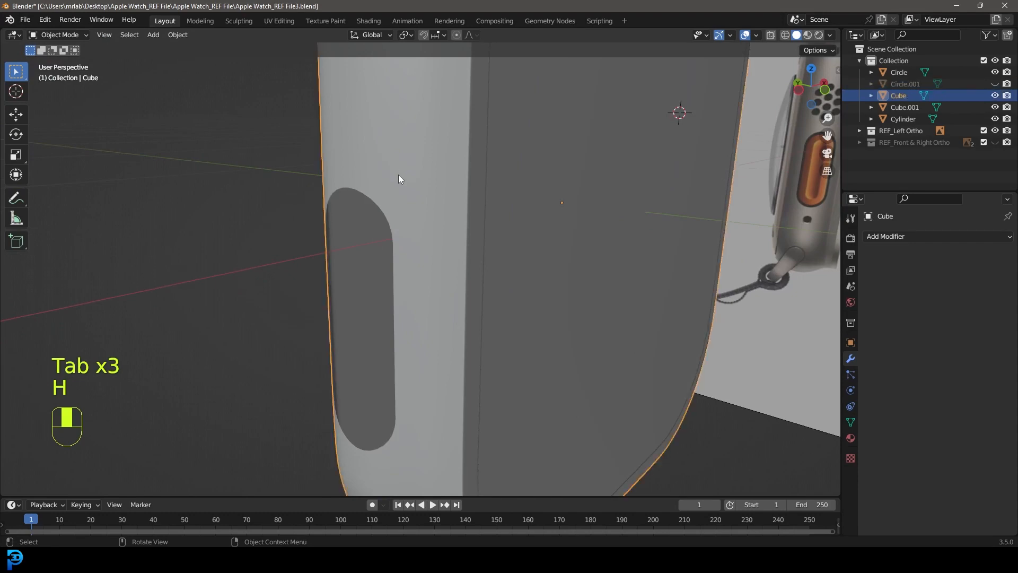
# Step: Edit the watch case mesh around the slot opening and switch to edge selection with nothing selected
pyautogui.press('Tab')
pyautogui.moveTo(399, 175); pyautogui.dragTo(400, 207, button='middle')
pyautogui.scroll(3, 305, 167)
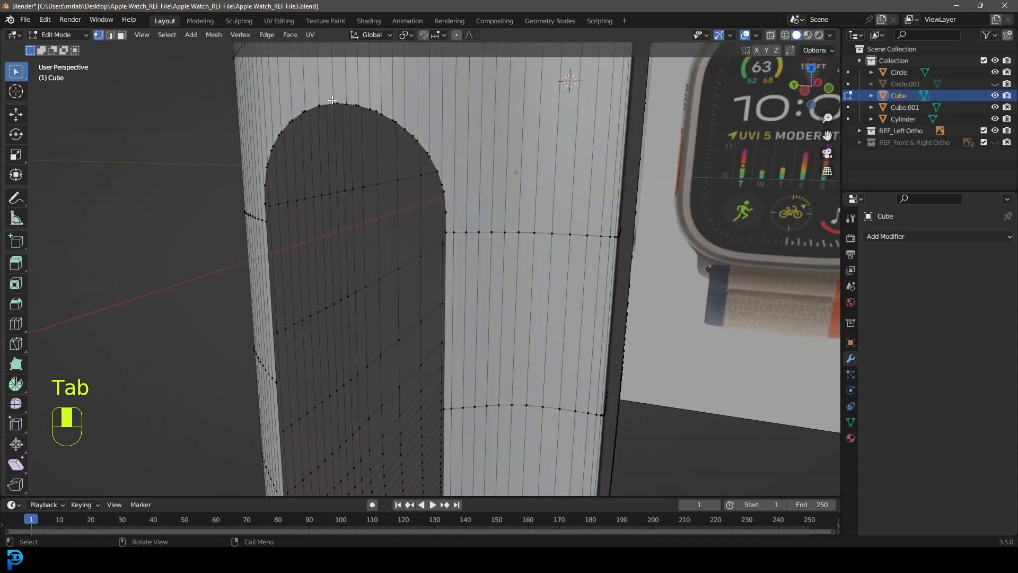
pyautogui.moveTo(332, 100); pyautogui.dragTo(416, 288, button='middle')
pyautogui.scroll(2, 417, 288)
pyautogui.hotkey('alt', 'a')
pyautogui.keyDown('alt'); pyautogui.keyDown('shift'); pyautogui.click(429, 312); pyautogui.keyUp('shift'); pyautogui.keyUp('alt')
pyautogui.scroll(-1, 429, 312)
pyautogui.scroll(-3, 461, 324)
pyautogui.keyDown('shift'); pyautogui.moveTo(464, 326); pyautogui.dragTo(359, 434, button='middle'); pyautogui.keyUp('shift')
pyautogui.click(111, 35)
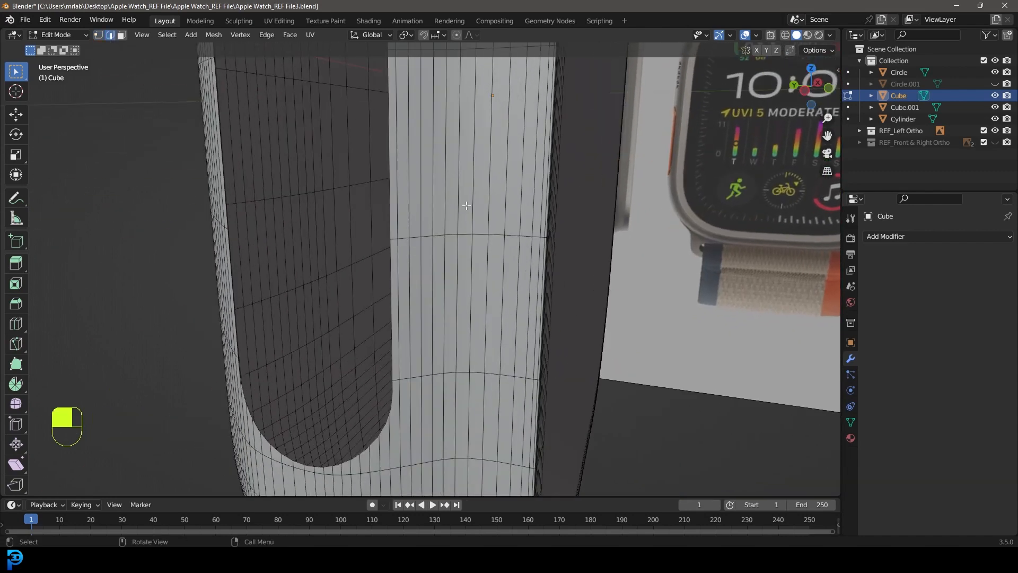
# Step: Select all the boundary edges around the slot opening in the watch case
pyautogui.keyDown('alt'); pyautogui.keyDown('shift'); pyautogui.click(392, 179); pyautogui.keyUp('shift'); pyautogui.keyUp('alt')
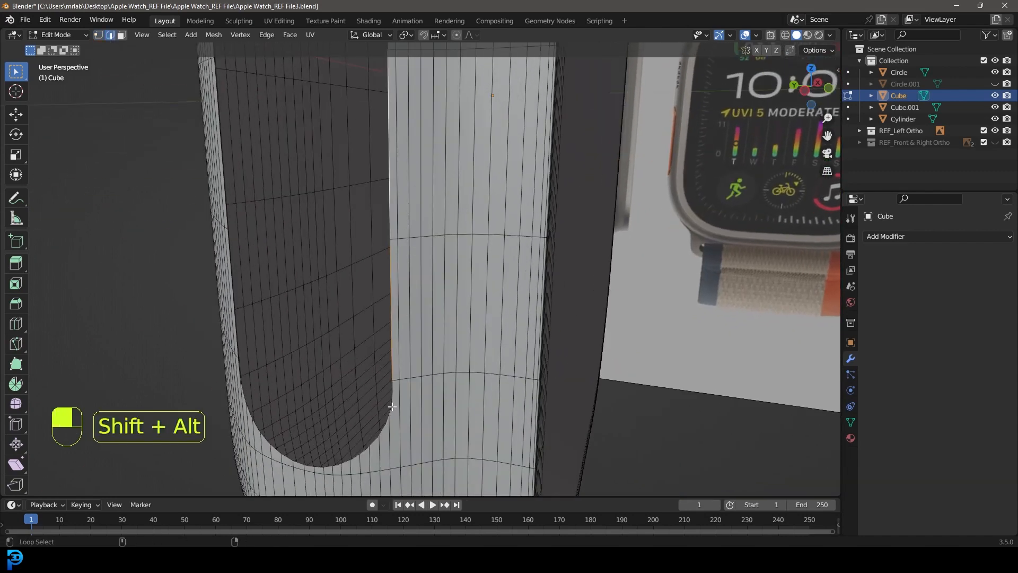
pyautogui.keyDown('shift'); pyautogui.moveTo(392, 407); pyautogui.dragTo(393, 350, button='middle'); pyautogui.keyUp('shift')
pyautogui.scroll(4, 419, 297)
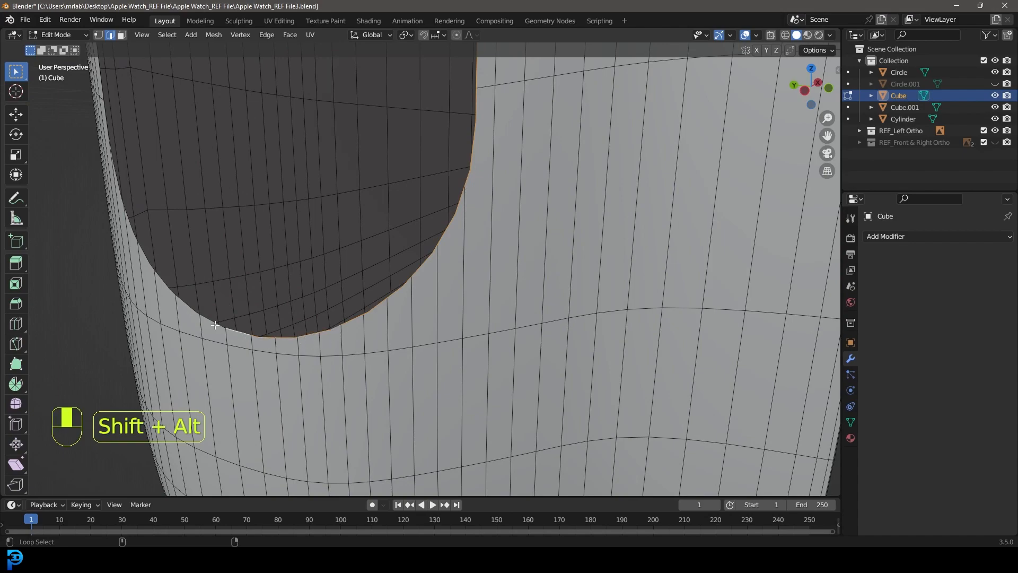
pyautogui.keyDown('alt'); pyautogui.keyDown('shift'); pyautogui.click(186, 309); pyautogui.keyUp('shift'); pyautogui.keyUp('alt')
pyautogui.scroll(-5, 455, 340)
# Step: Extrude the opening's boundary edges inward along X to form the recess walls, and return to solid shading in Object Mode
pyautogui.press('z')
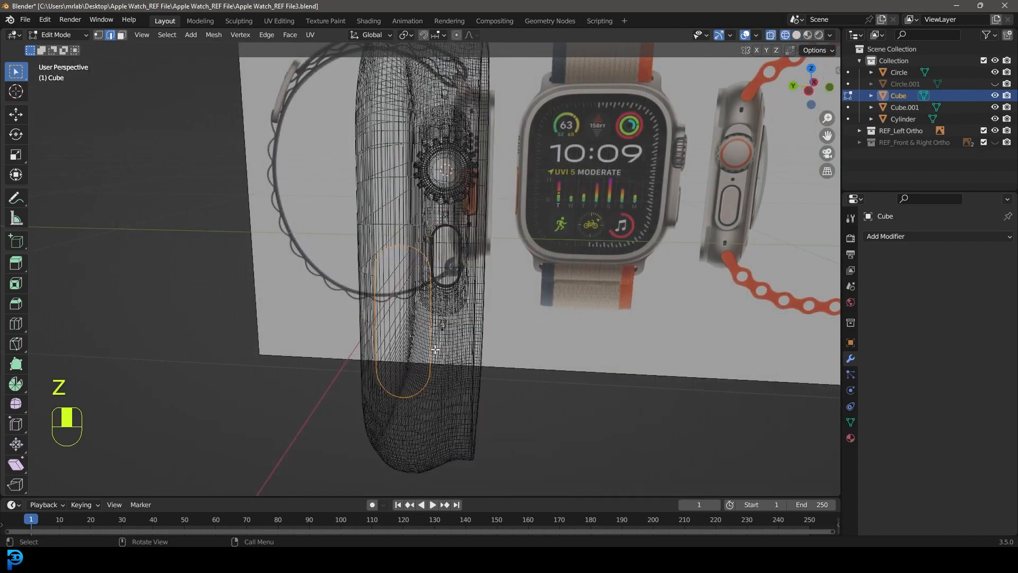
pyautogui.moveTo(454, 334)
pyautogui.mouseDown(button='middle')
pyautogui.moveTo(409, 348)
pyautogui.moveTo(400, 339)
pyautogui.moveTo(421, 255)
pyautogui.mouseUp(button='middle')
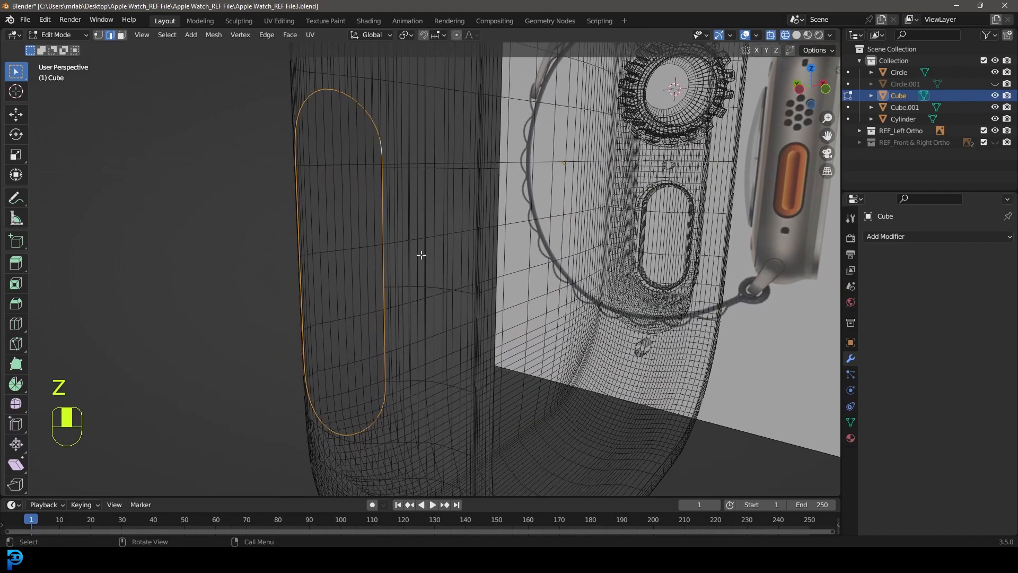
pyautogui.press('e')
pyautogui.press('x')
pyautogui.click(451, 253)
pyautogui.press('z')
pyautogui.click(509, 253)
pyautogui.moveTo(442, 272)
pyautogui.mouseDown(button='middle')
pyautogui.moveTo(495, 292)
pyautogui.moveTo(415, 290)
pyautogui.mouseUp(button='middle')
pyautogui.press('Tab')
# Step: Unhide the slot object and scale its entire mesh uniformly to about 0.98 so it fits inside the opening
pyautogui.hotkey('alt', 'h')
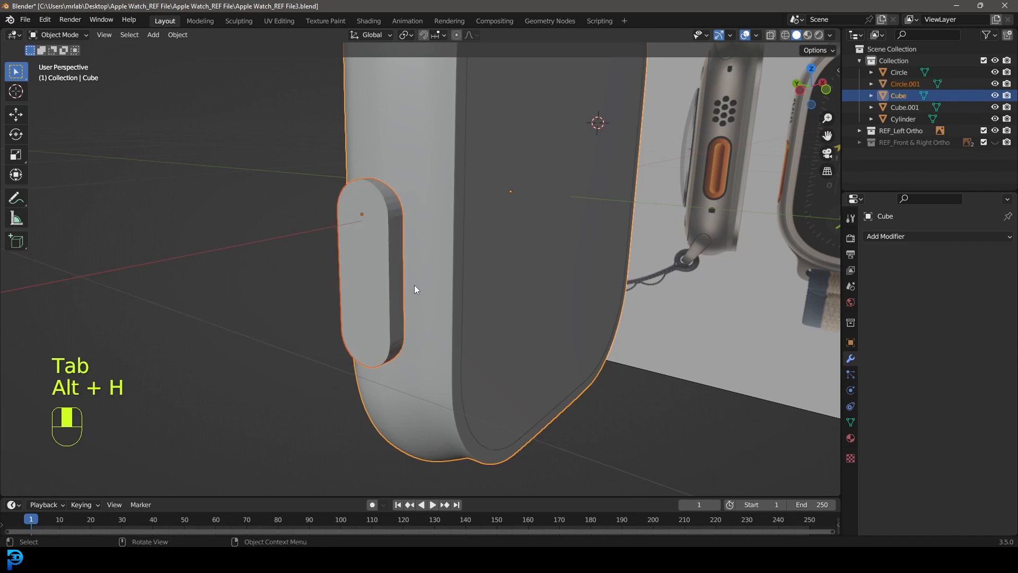
pyautogui.hotkey('alt', 'a')
pyautogui.keyDown('shift'); pyautogui.click(383, 208); pyautogui.keyUp('shift')
pyautogui.scroll(3, 450, 248)
pyautogui.keyDown('shift'); pyautogui.moveTo(383, 205); pyautogui.dragTo(409, 250, button='middle'); pyautogui.keyUp('shift')
pyautogui.press('Tab')
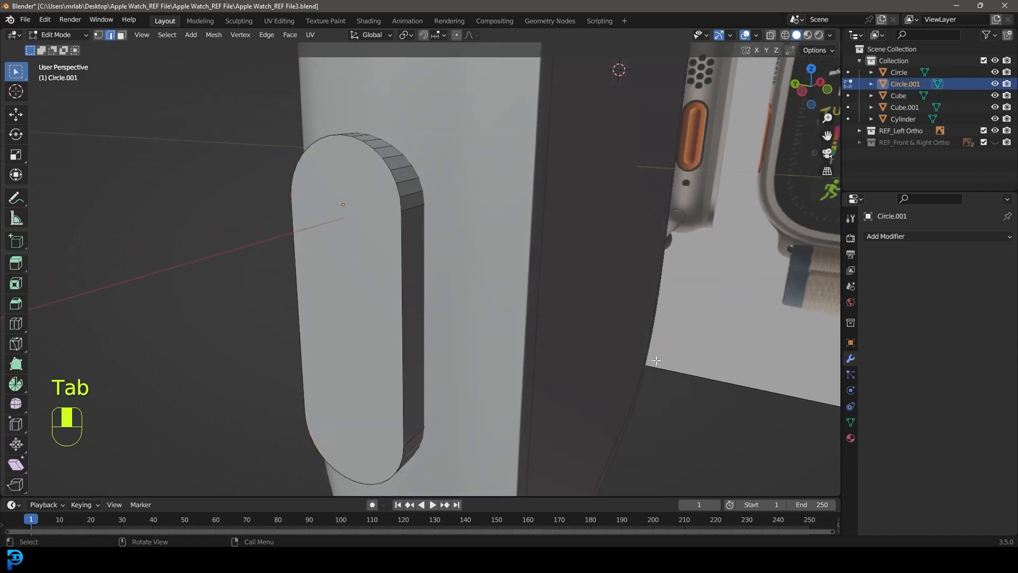
pyautogui.press('a')
pyautogui.press('s')
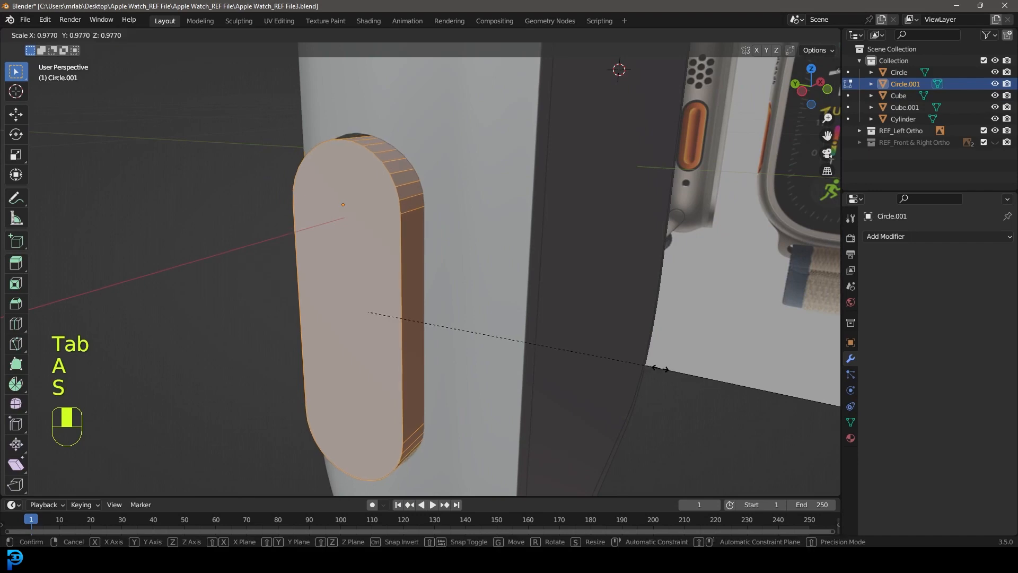
pyautogui.click(659, 368)
# Step: In the left wireframe view, scale the button mesh to the orange reference button and stretch it about 1.03 along Z
pyautogui.press('ctrl+KP_3')
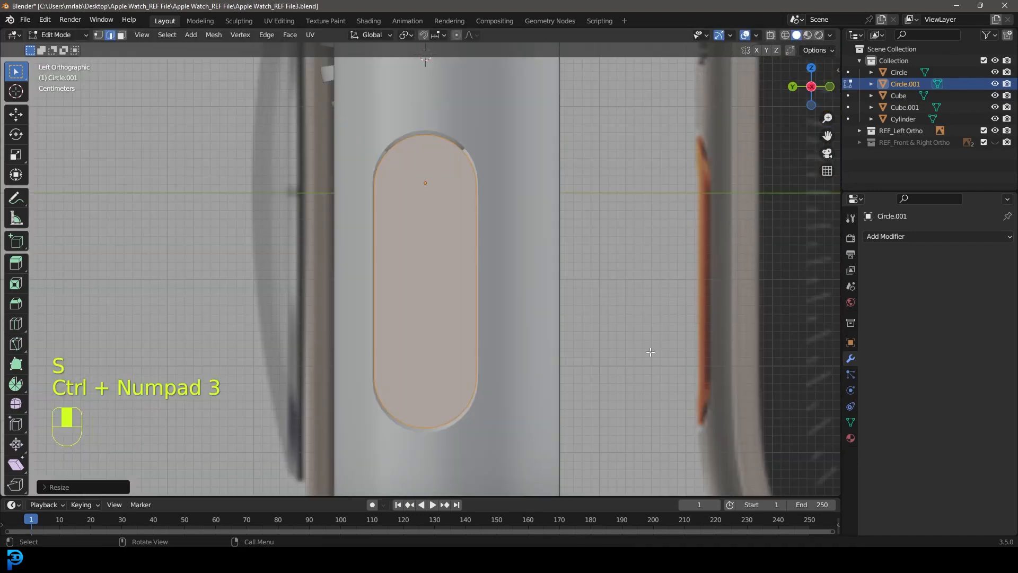
pyautogui.press('z')
pyautogui.click(502, 263)
pyautogui.scroll(2, 502, 264)
pyautogui.press('s')
pyautogui.click(581, 279)
pyautogui.press('s')
pyautogui.press('z')
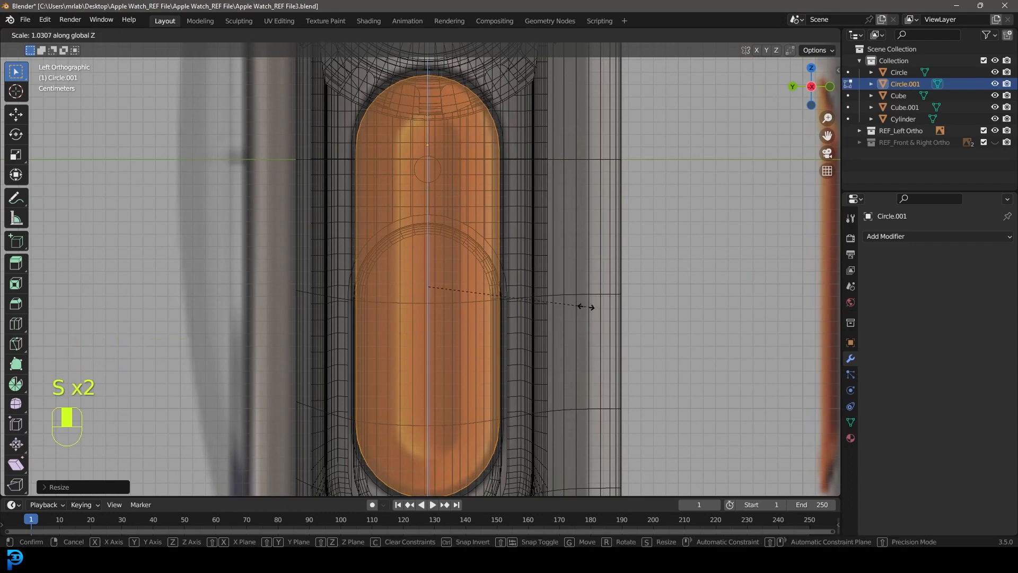
pyautogui.click(587, 307)
# Step: Bevel the outer edge loop of the action button with several segments to round it
pyautogui.press('z')
pyautogui.click(625, 305)
pyautogui.scroll(-5, 496, 264)
pyautogui.moveTo(496, 264); pyautogui.dragTo(416, 283, button='middle')
pyautogui.scroll(2, 416, 284)
pyautogui.hotkey('alt', 'a')
pyautogui.keyDown('alt'); pyautogui.click(328, 217); pyautogui.keyUp('alt')
pyautogui.hotkey('ctrl', 'b')
pyautogui.scroll(3, 495, 275)
pyautogui.click(504, 281)
# Step: In the front wireframe view, hide the REF_Left Ortho collection and show REF_Front & Right Ortho
pyautogui.press('KP_1')
pyautogui.press('z')
pyautogui.click(437, 276)
pyautogui.click(995, 130)
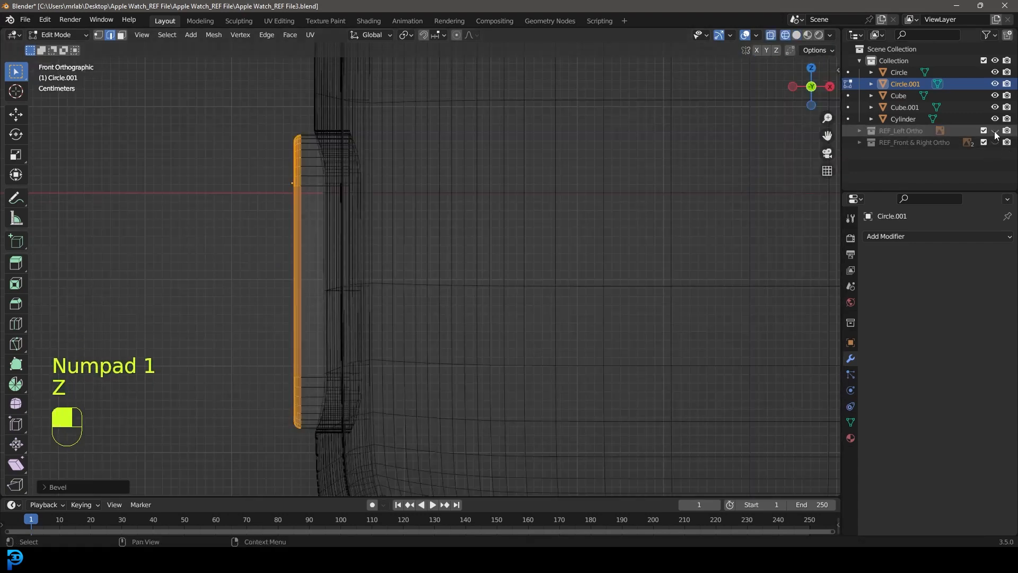
pyautogui.click(995, 143)
# Step: Move the button's selected geometry along X toward the case to line up with the orange button in the front reference
pyautogui.scroll(2, 405, 263)
pyautogui.scroll(2, 381, 256)
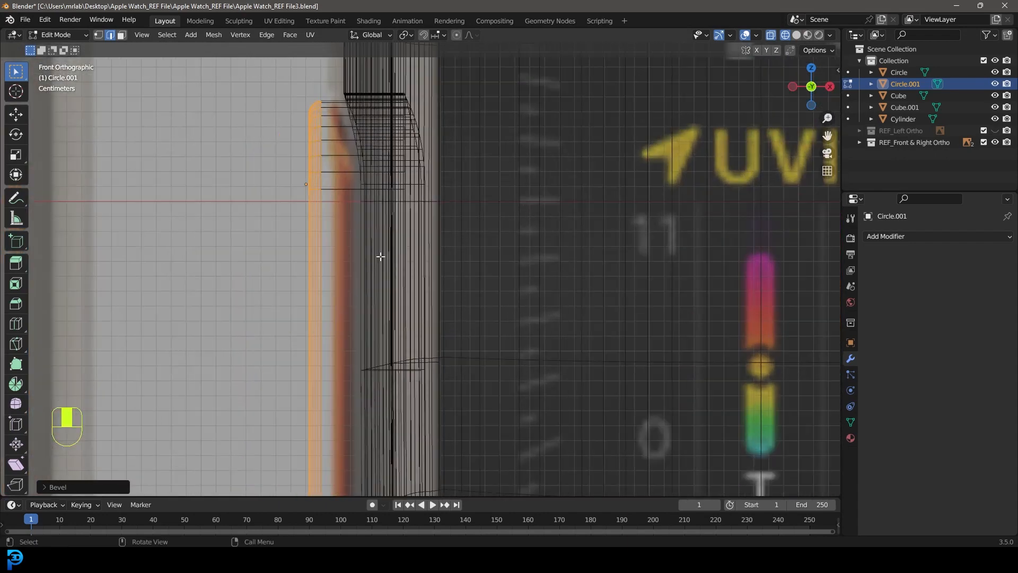
pyautogui.press('g')
pyautogui.press('x')
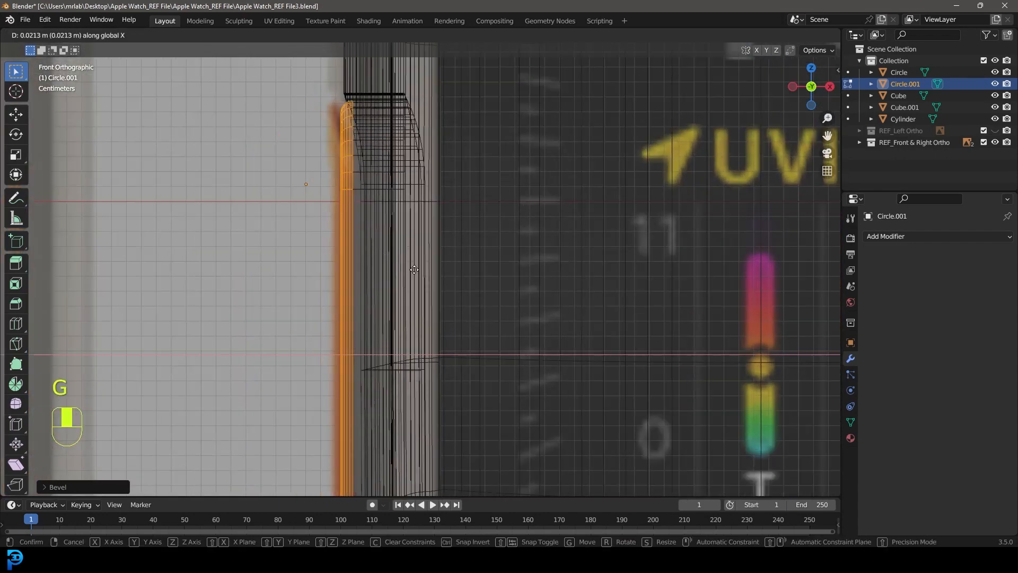
pyautogui.click(406, 293)
pyautogui.press('z')
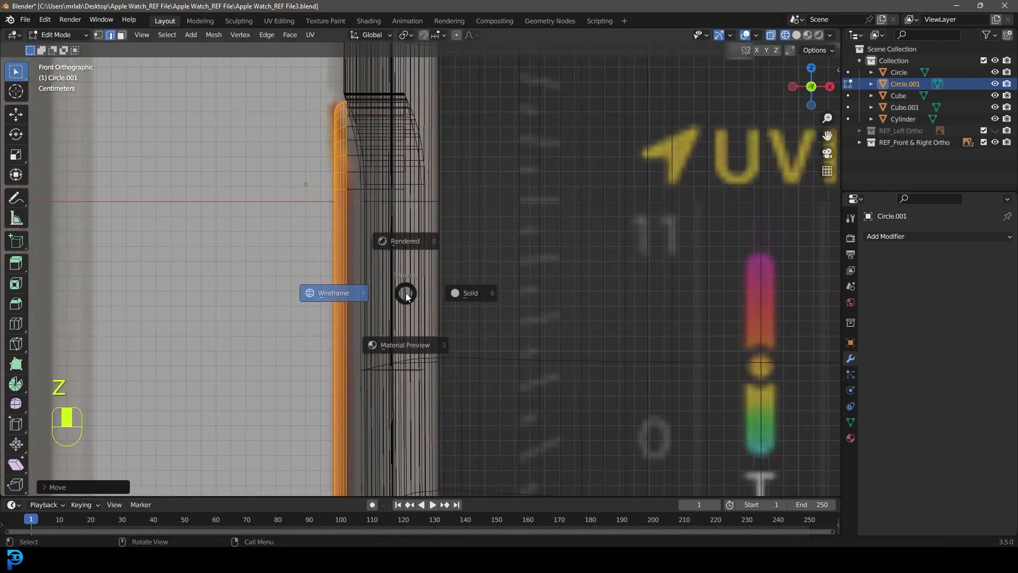
pyautogui.click(456, 281)
pyautogui.scroll(-5, 457, 280)
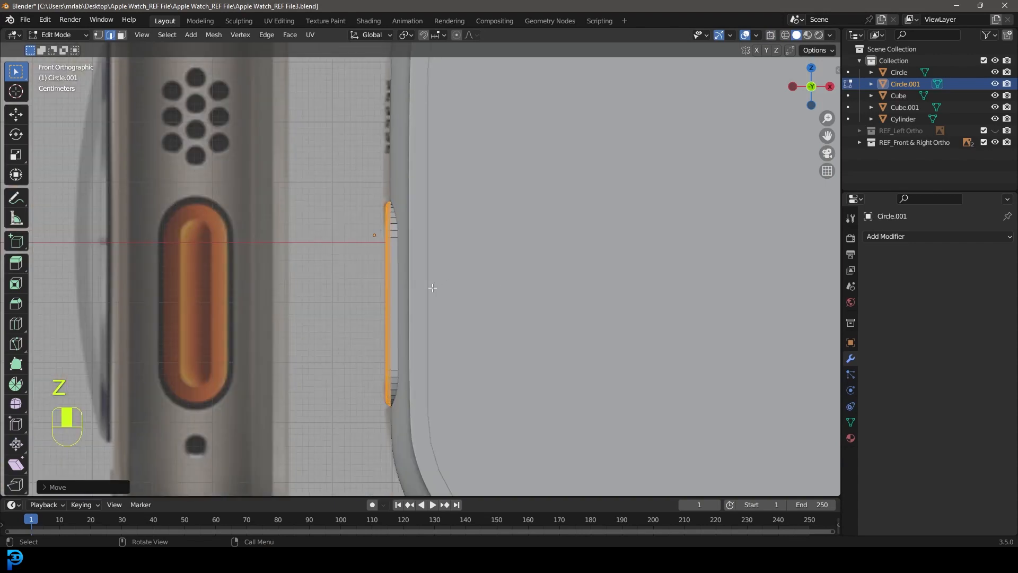
pyautogui.scroll(-5, 432, 283)
pyautogui.scroll(5, 425, 279)
# Step: Return to Object Mode, shade the action button smooth and clear the selection
pyautogui.press('Tab')
pyautogui.moveTo(425, 279); pyautogui.dragTo(473, 288, button='middle')
pyautogui.rightClick(418, 184)
pyautogui.click(392, 169)
pyautogui.scroll(-3, 467, 203)
pyautogui.moveTo(467, 203); pyautogui.dragTo(392, 209, button='middle')
pyautogui.hotkey('alt', 'a')
# Step: Select the action button's flat front face in Edit Mode and inset it to a narrow central groove outline
pyautogui.scroll(-4, 400, 262)
pyautogui.scroll(3, 412, 265)
pyautogui.keyDown('shift'); pyautogui.moveTo(293, 213); pyautogui.dragTo(322, 201, button='middle'); pyautogui.keyUp('shift')
pyautogui.scroll(3, 117, 206)
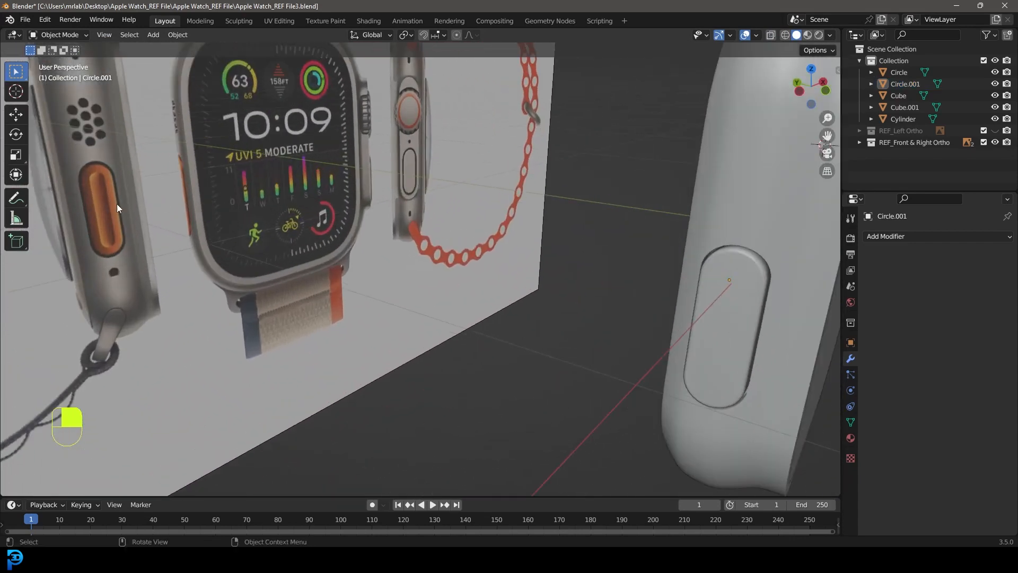
pyautogui.click(754, 304)
pyautogui.keyDown('shift'); pyautogui.moveTo(754, 303); pyautogui.dragTo(657, 292, button='middle'); pyautogui.keyUp('shift')
pyautogui.press('Tab')
pyautogui.scroll(2, 657, 291)
pyautogui.hotkey('alt', 'a')
pyautogui.keyDown('alt'); pyautogui.keyDown('shift'); pyautogui.click(702, 196); pyautogui.keyUp('shift'); pyautogui.keyUp('alt')
pyautogui.moveTo(743, 255); pyautogui.dragTo(603, 221, button='middle')
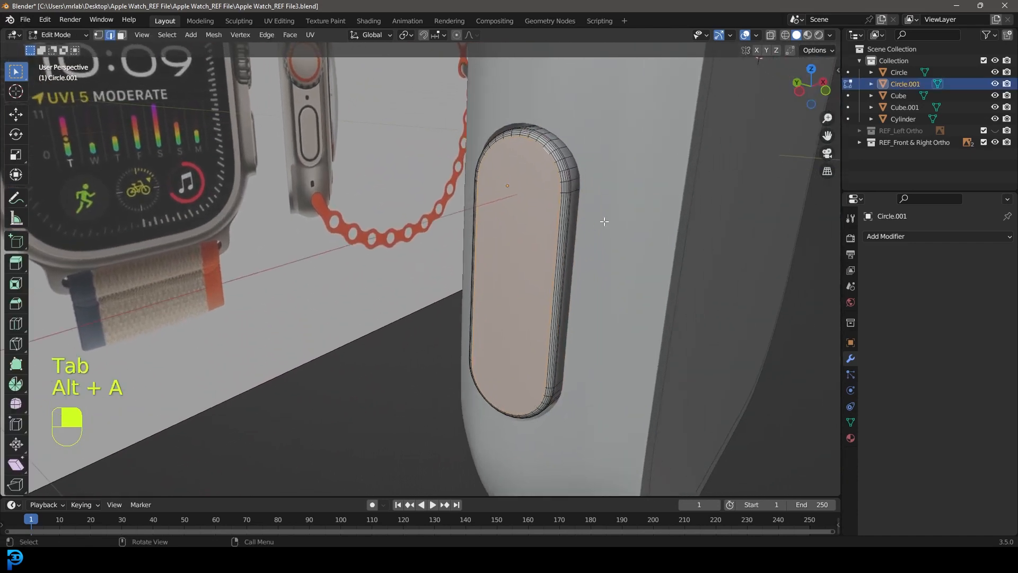
pyautogui.scroll(2, 615, 233)
pyautogui.moveTo(635, 259); pyautogui.dragTo(691, 304, button='middle')
pyautogui.press('i')
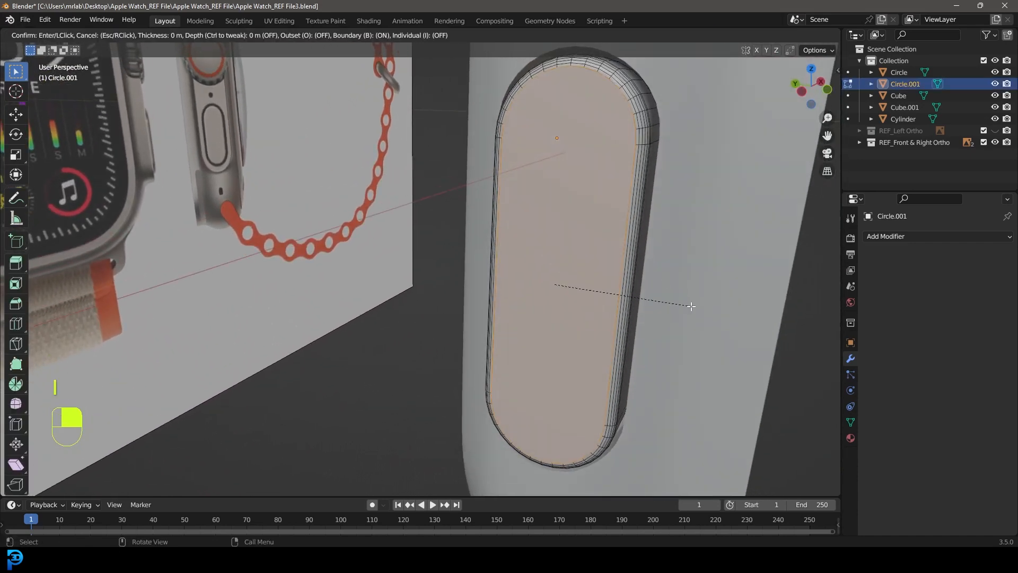
pyautogui.click(669, 291)
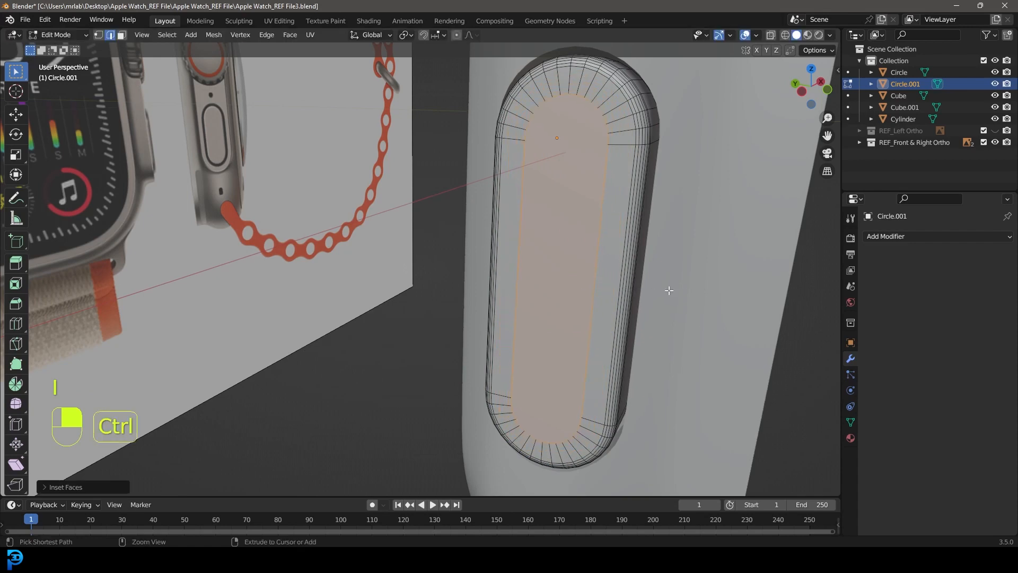
# Step: In the left wireframe view, swap the visible reference to REF_Left Ortho and scale the inset face to match the orange button's groove
pyautogui.press('ctrl+KP_3')
pyautogui.press('z')
pyautogui.click(750, 291)
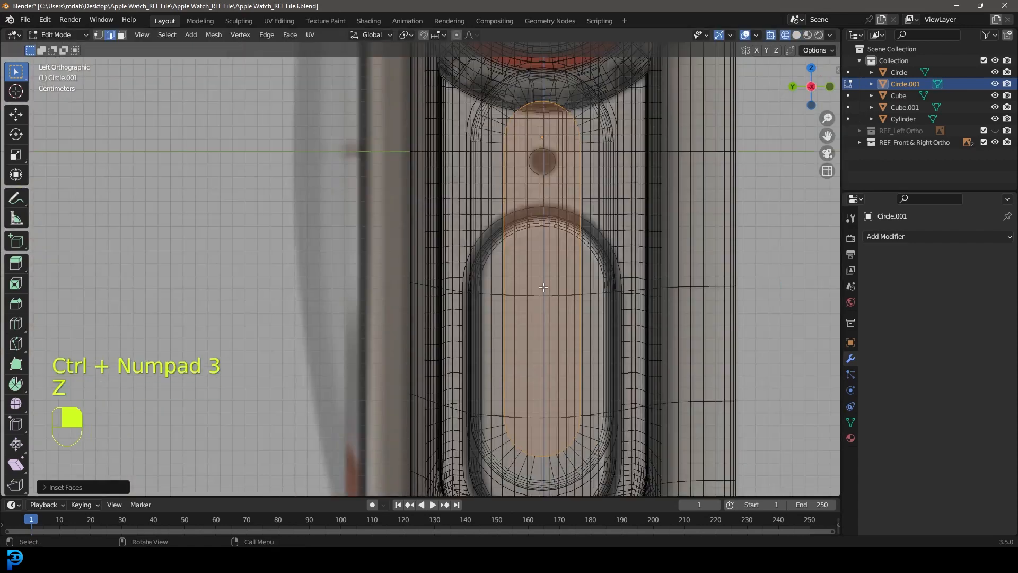
pyautogui.click(995, 142)
pyautogui.click(995, 131)
pyautogui.scroll(3, 603, 300)
pyautogui.press('s')
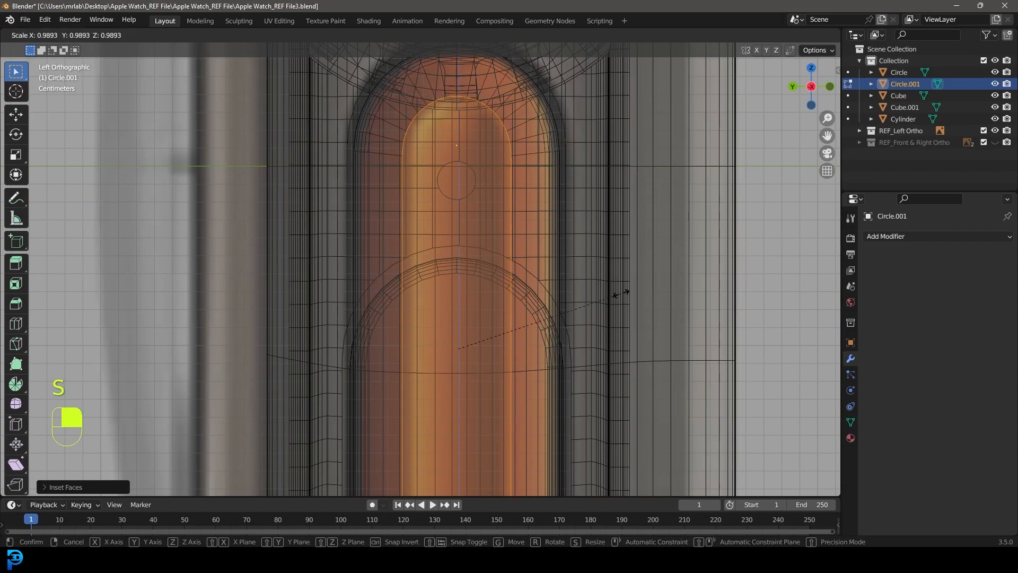
pyautogui.click(615, 291)
pyautogui.press('s')
pyautogui.press('s')
pyautogui.middleClick(642, 265)
pyautogui.click(647, 260)
# Step: Inset the groove face slightly once more and move it inward along X by about 0.007 m to form the recess
pyautogui.moveTo(638, 304)
pyautogui.mouseDown(button='middle')
pyautogui.moveTo(629, 352)
pyautogui.moveTo(582, 286)
pyautogui.moveTo(537, 281)
pyautogui.moveTo(560, 297)
pyautogui.mouseUp(button='middle')
pyautogui.press('z')
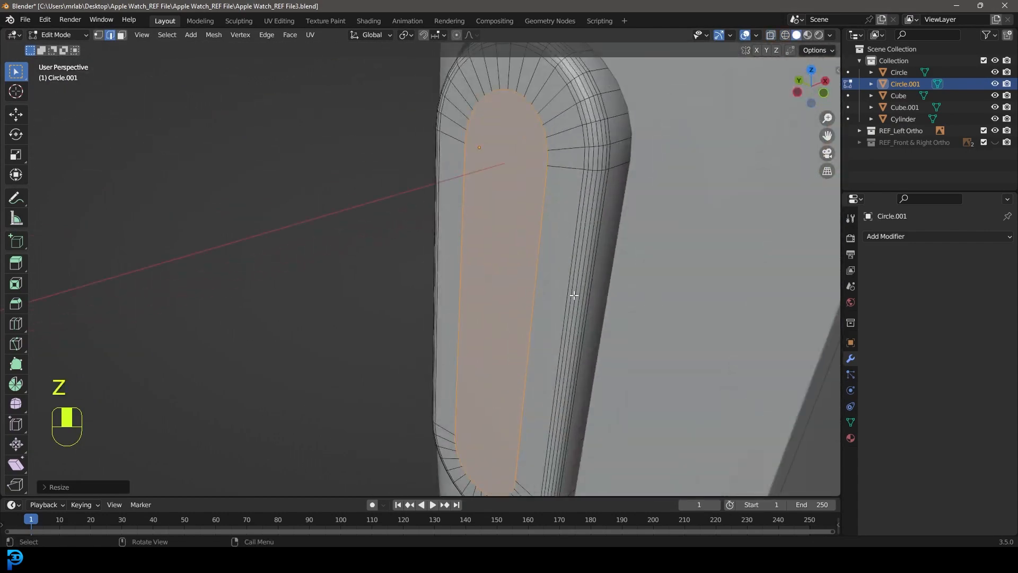
pyautogui.press('g')
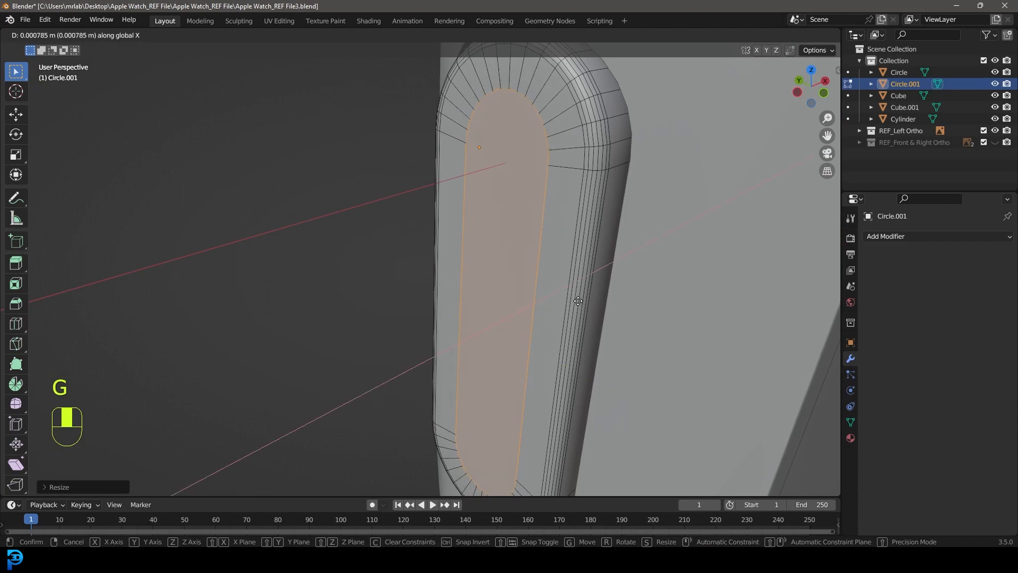
pyautogui.click(628, 337)
pyautogui.press('i')
pyautogui.click(622, 335)
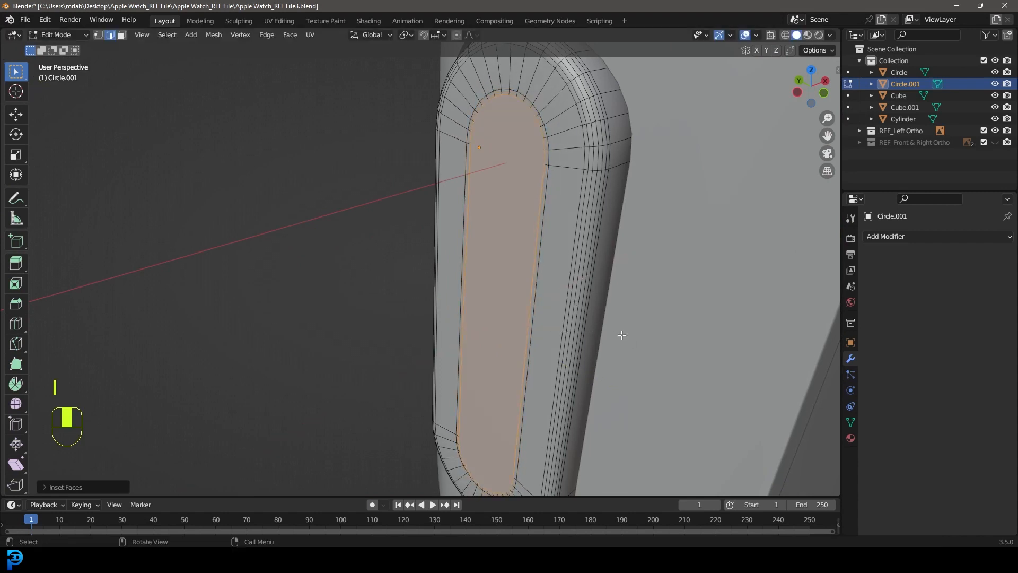
pyautogui.press('g')
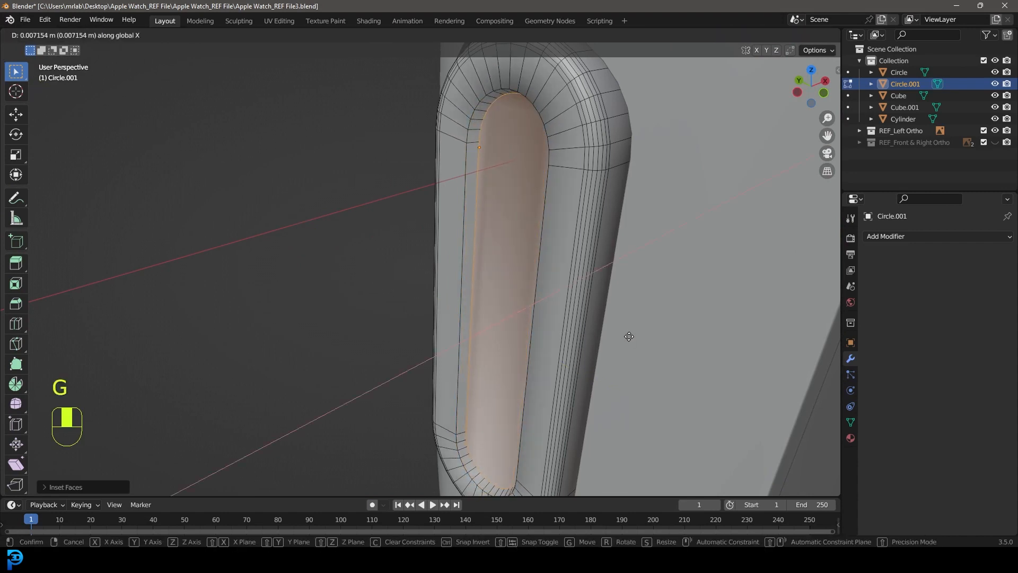
pyautogui.click(629, 337)
# Step: Bevel the recess's inner floor loop and its outer rim loop, giving the rim two segments
pyautogui.hotkey('ctrl', 'b')
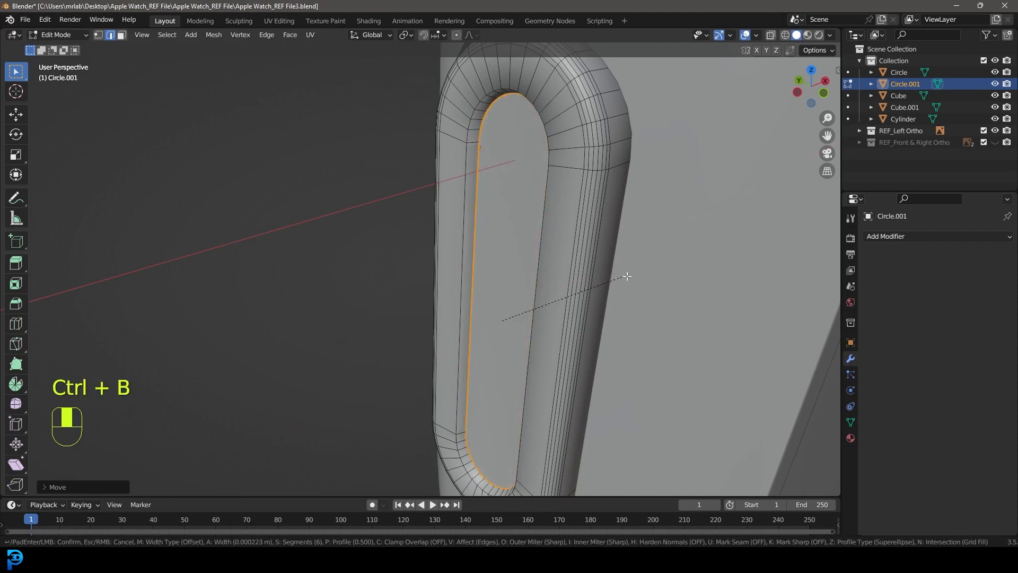
pyautogui.click(551, 183)
pyautogui.hotkey('alt', 'a')
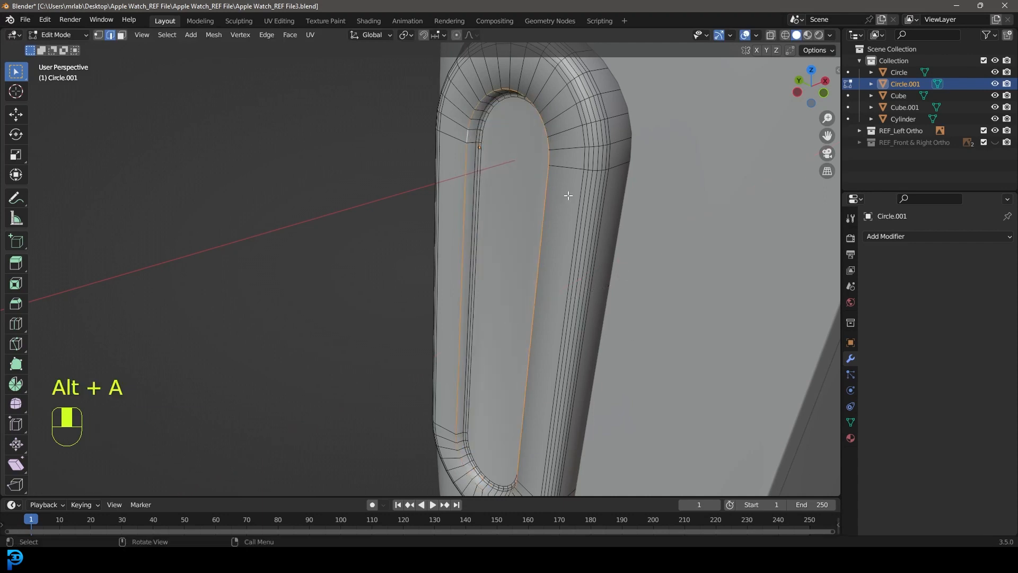
pyautogui.hotkey('ctrl', 'b')
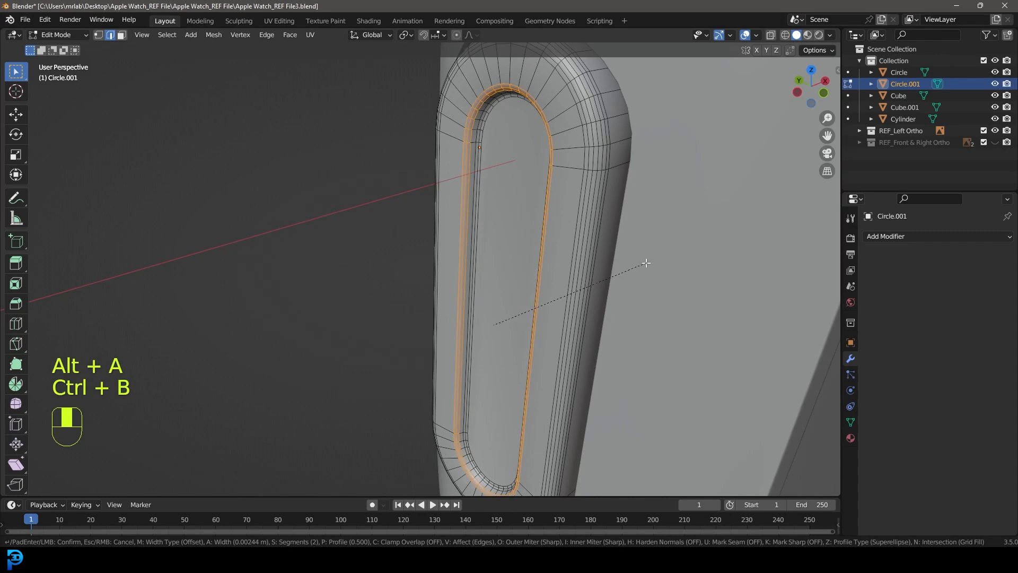
pyautogui.click(648, 264)
# Step: Return to Object Mode, inspect the grooved action button against the reference from several angles and clear the selection
pyautogui.press('Tab')
pyautogui.scroll(-6, 594, 203)
pyautogui.moveTo(472, 254); pyautogui.dragTo(641, 189, button='middle')
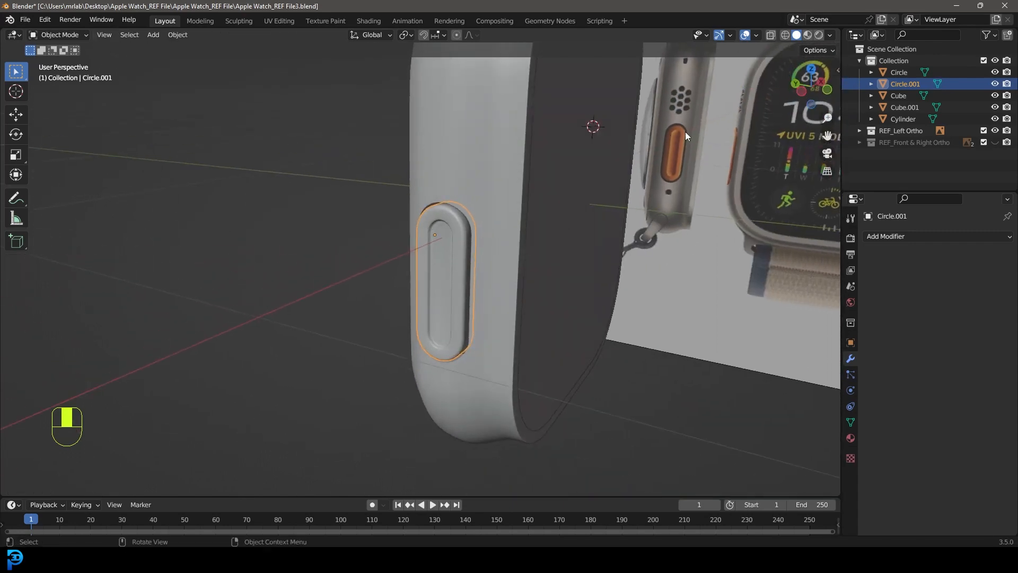
pyautogui.scroll(3, 459, 249)
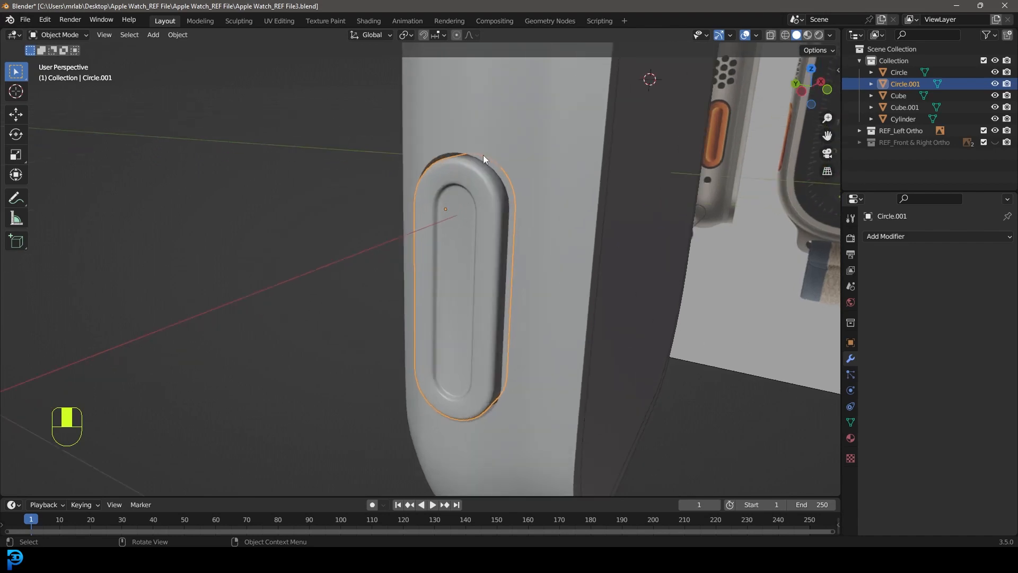
pyautogui.moveTo(497, 202); pyautogui.dragTo(476, 210, button='middle')
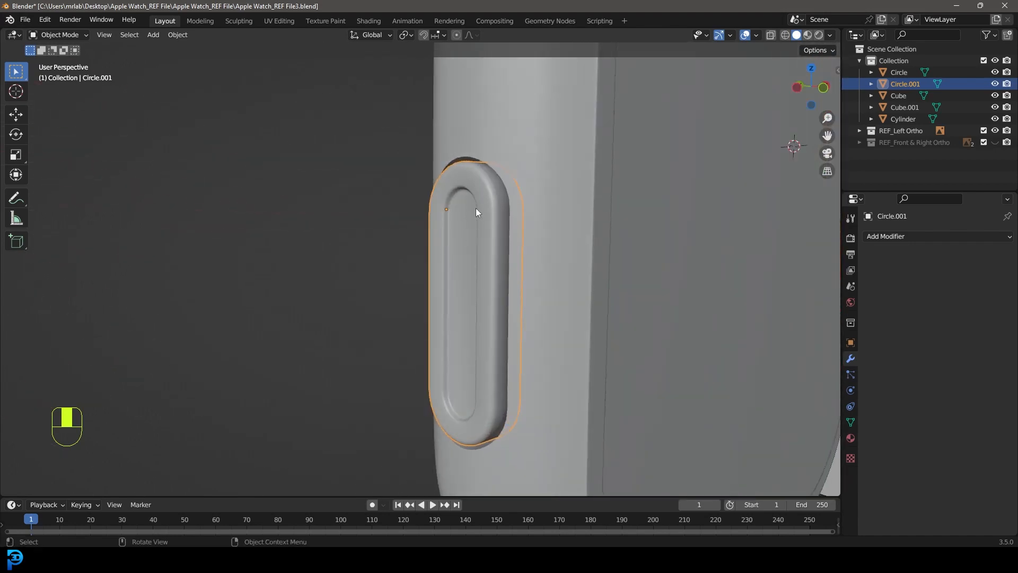
pyautogui.scroll(-6, 488, 228)
pyautogui.hotkey('alt', 'a')
pyautogui.moveTo(499, 247); pyautogui.dragTo(470, 253, button='middle')
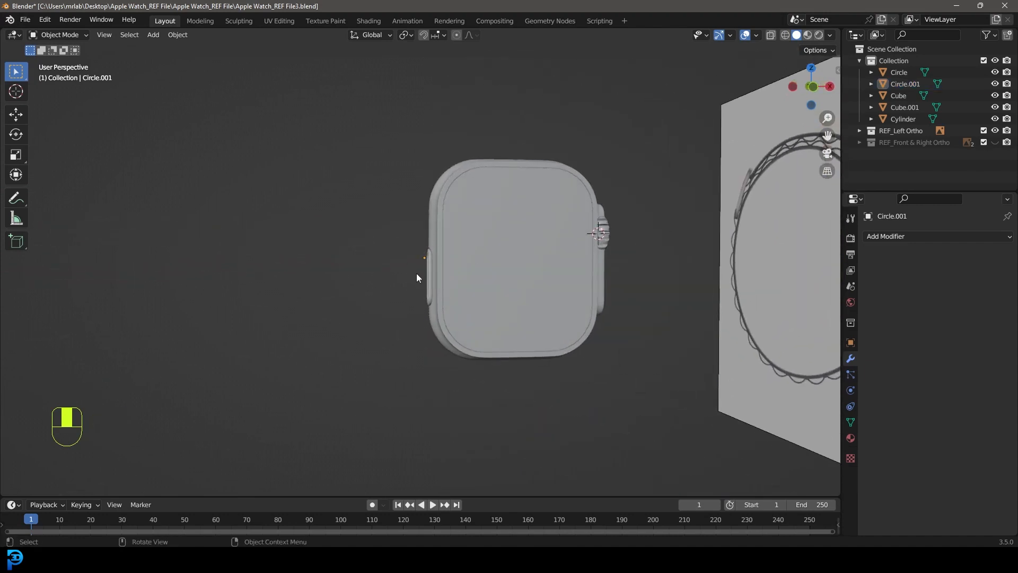
# Step: In the left wireframe view, add a cylinder and rotate it 90° about X and 90° about Z for the speaker holes
pyautogui.press('ctrl+KP_3')
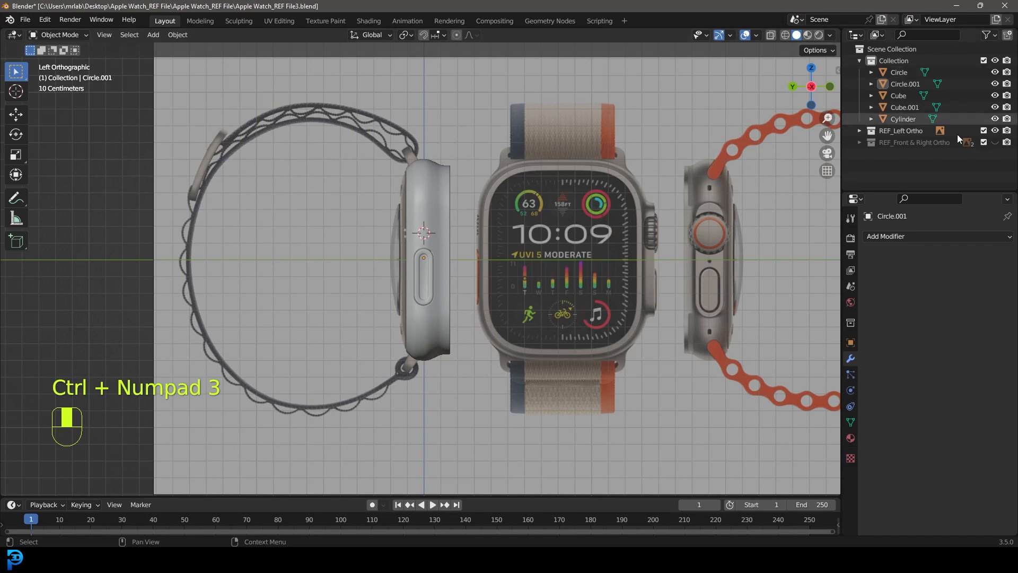
pyautogui.scroll(8, 300, 139)
pyautogui.press('z')
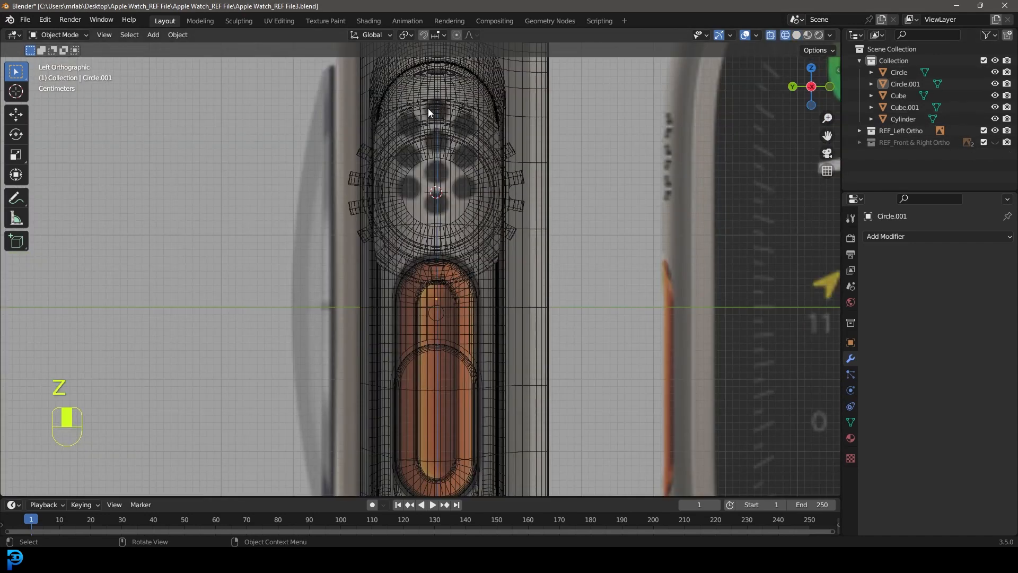
pyautogui.hotkey('shift', 'a')
pyautogui.moveTo(443, 167)
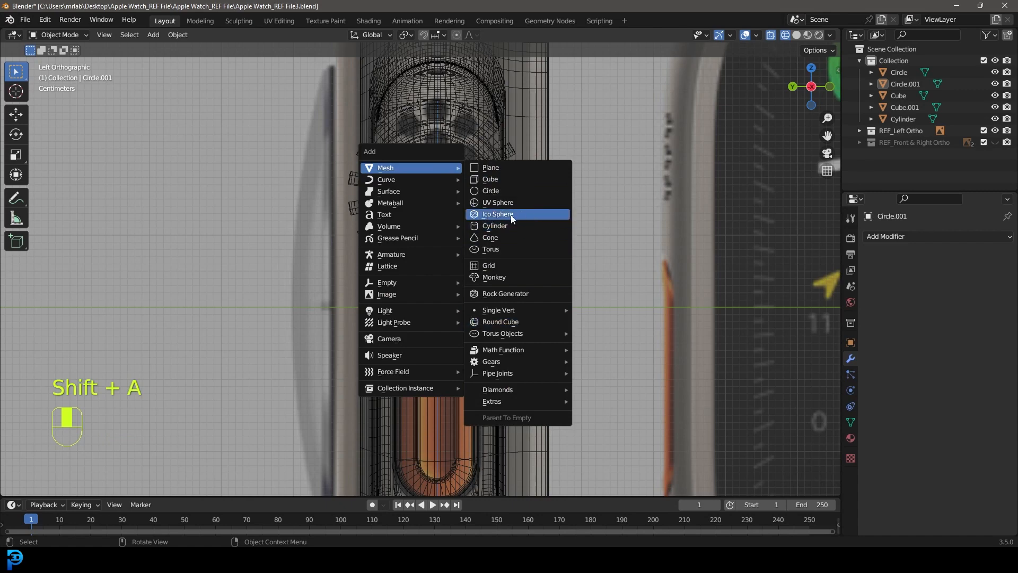
pyautogui.click(511, 227)
pyautogui.scroll(-5, 511, 265)
pyautogui.write('r90')
pyautogui.press('Return')
pyautogui.write('rz90')
pyautogui.press('Return')
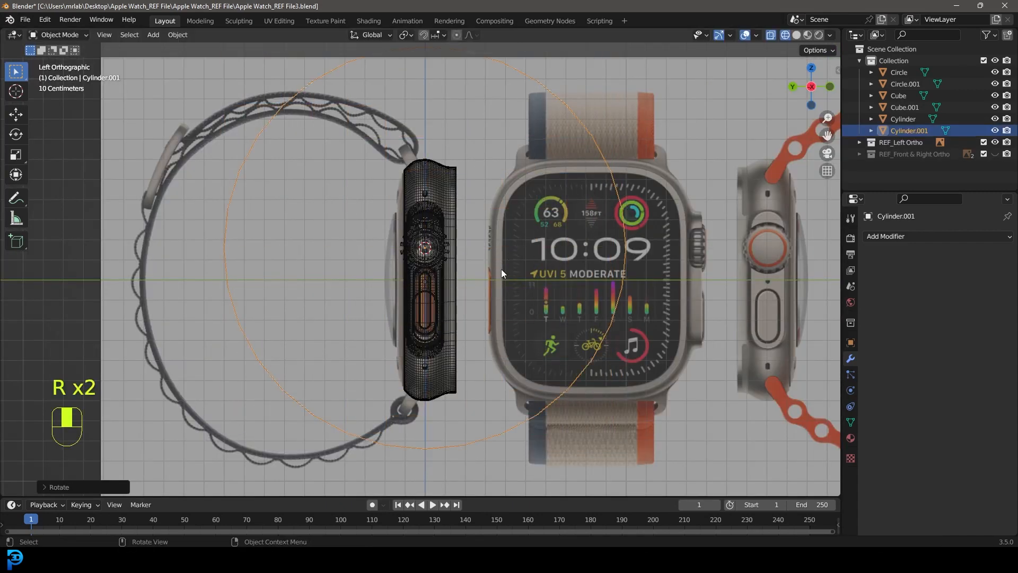
# Step: Scale the cylinder down to speaker-hole size and move it over the second-lowest hole of the centre column in the reference
pyautogui.press('s')
pyautogui.click(463, 264)
pyautogui.scroll(8, 463, 265)
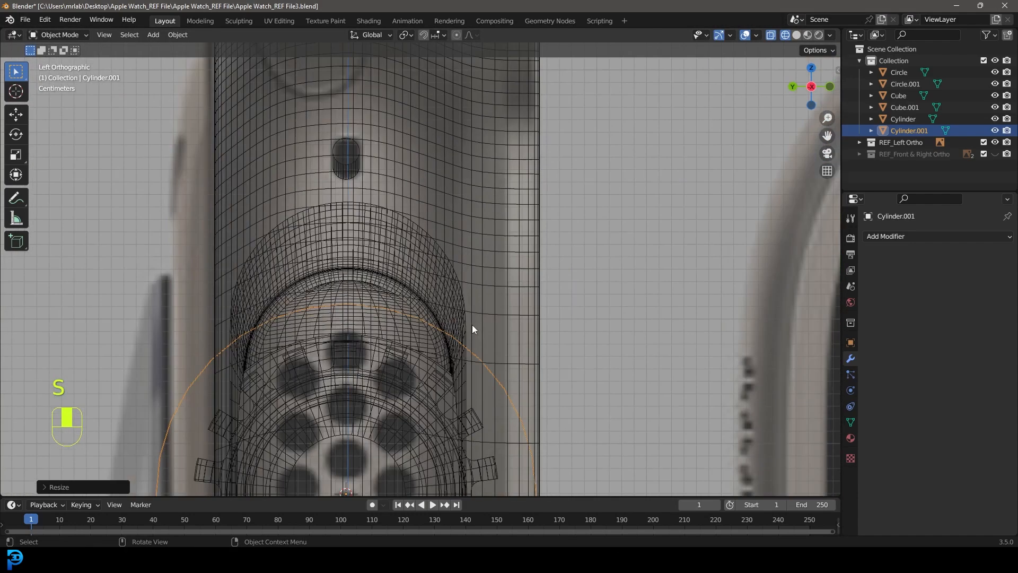
pyautogui.press('s')
pyautogui.keyDown('shift'); pyautogui.moveTo(415, 401); pyautogui.dragTo(488, 250, button='middle'); pyautogui.keyUp('shift')
pyautogui.press('s')
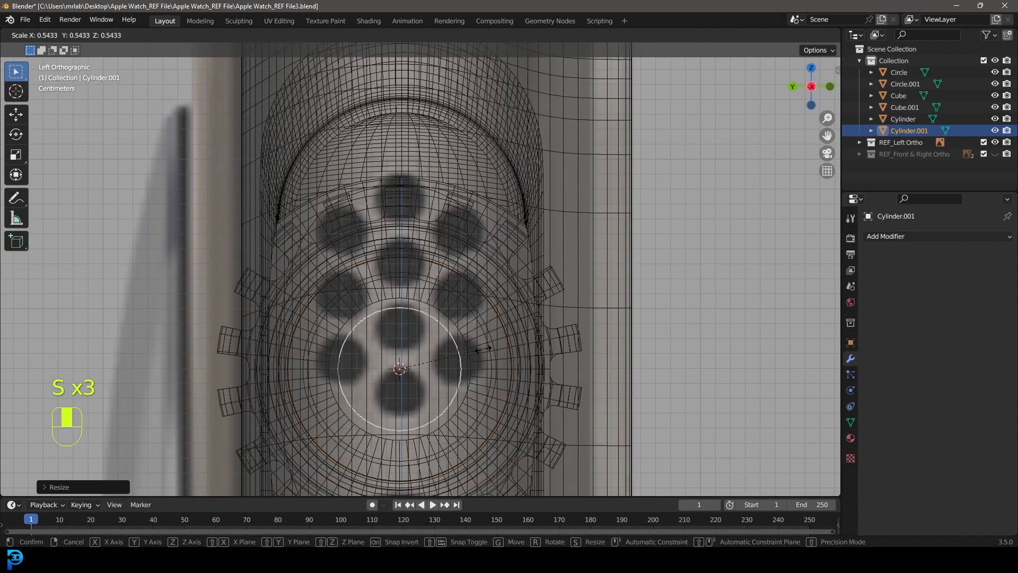
pyautogui.click(434, 363)
pyautogui.press('g')
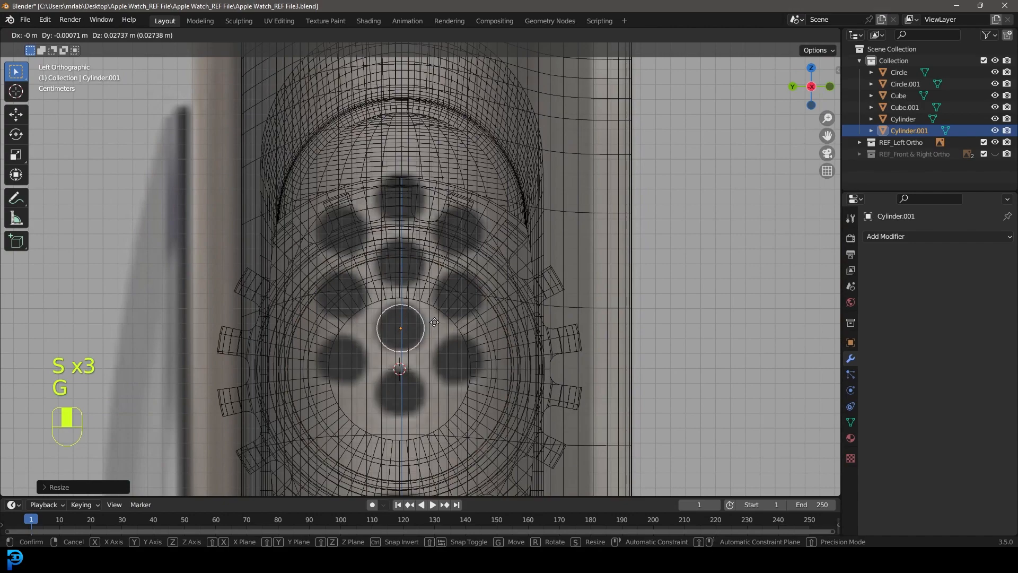
pyautogui.click(435, 317)
# Step: Move the cylinder about -1 m along X to the case's left side and lengthen it along X so it crosses the wall
pyautogui.moveTo(435, 317)
pyautogui.mouseDown(button='middle')
pyautogui.moveTo(447, 310)
pyautogui.moveTo(424, 304)
pyautogui.mouseUp(button='middle')
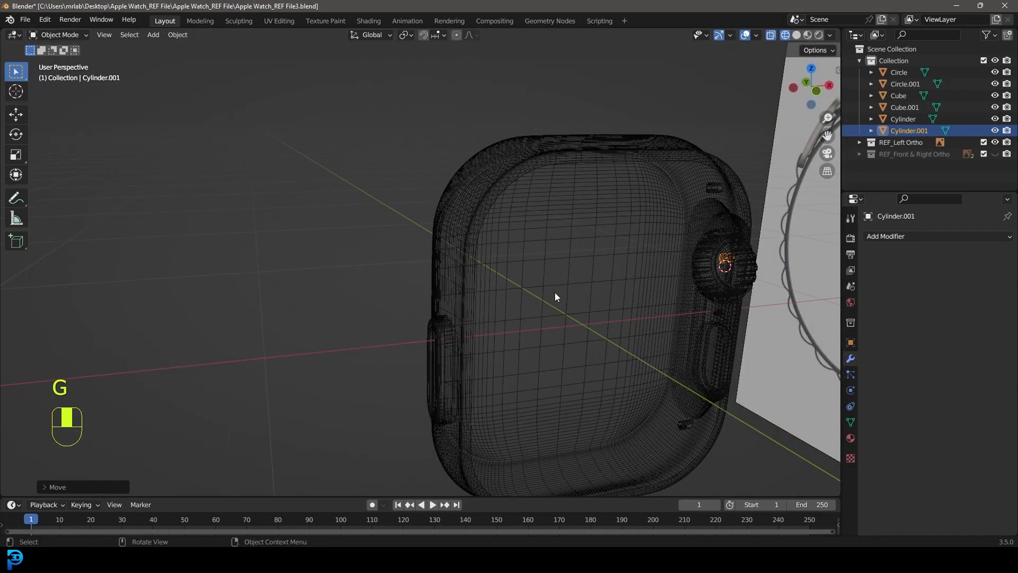
pyautogui.press('g')
pyautogui.press('y')
pyautogui.press('x')
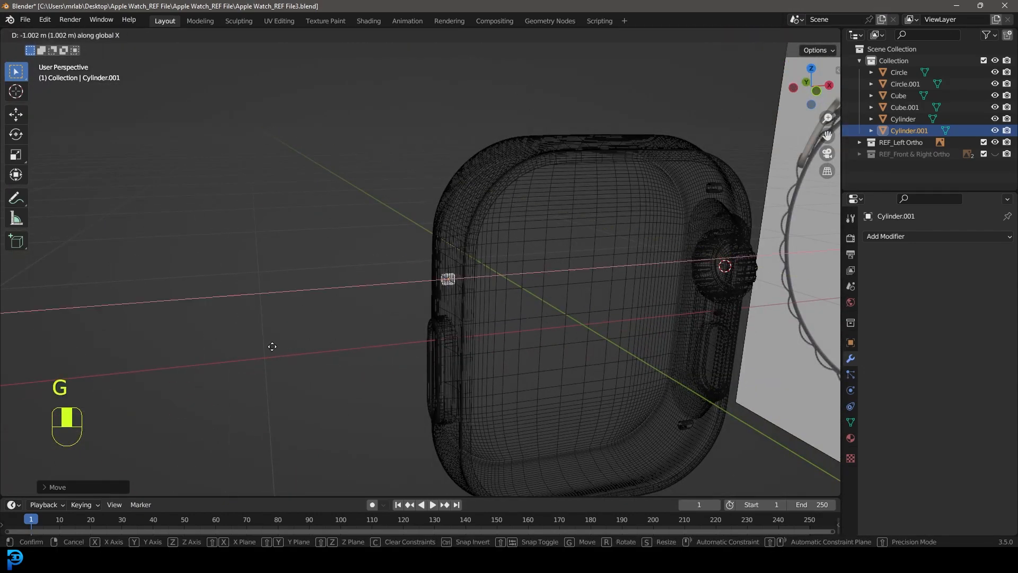
pyautogui.click(269, 347)
pyautogui.press('z')
pyautogui.click(496, 291)
pyautogui.scroll(7, 497, 290)
pyautogui.press('g')
pyautogui.press('x')
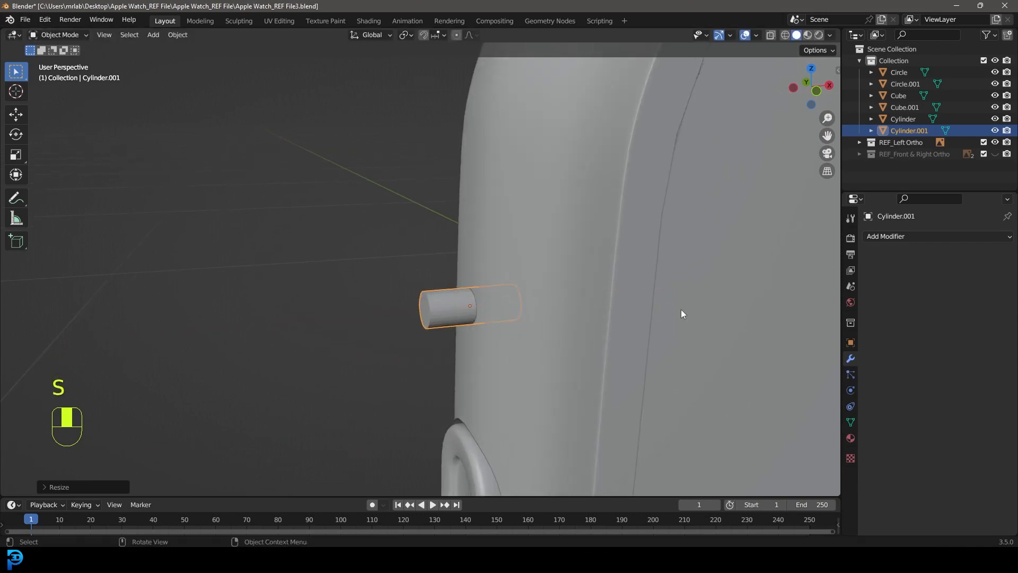
pyautogui.press('KP_1')
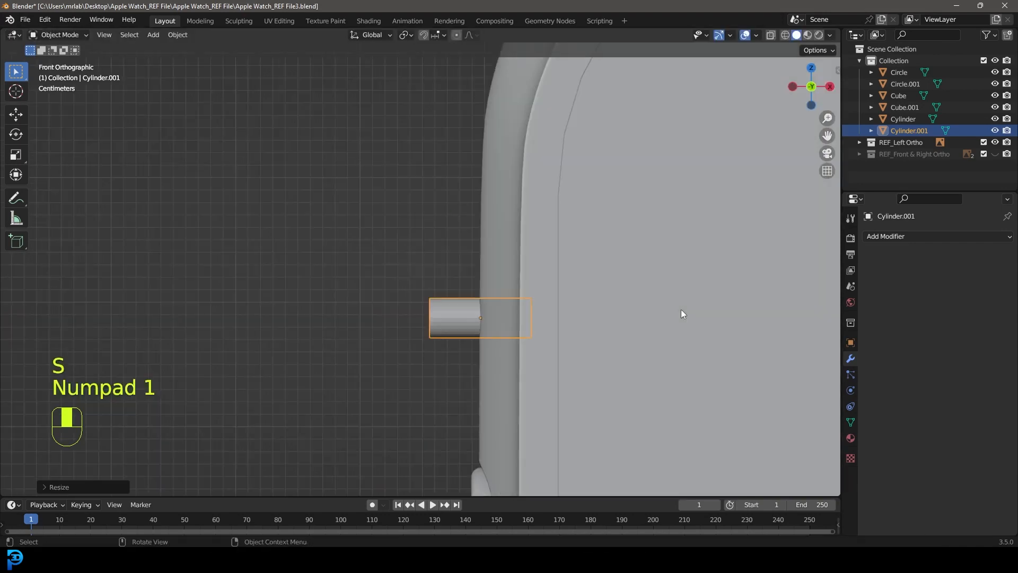
# Step: In Edit Mode in the left wireframe view, duplicate the cylinder upward along Z onto the next centre-column hole and repeat for the top one
pyautogui.press('ctrl+KP_3')
pyautogui.press('z')
pyautogui.click(403, 255)
pyautogui.press('Tab')
pyautogui.scroll(4, 411, 268)
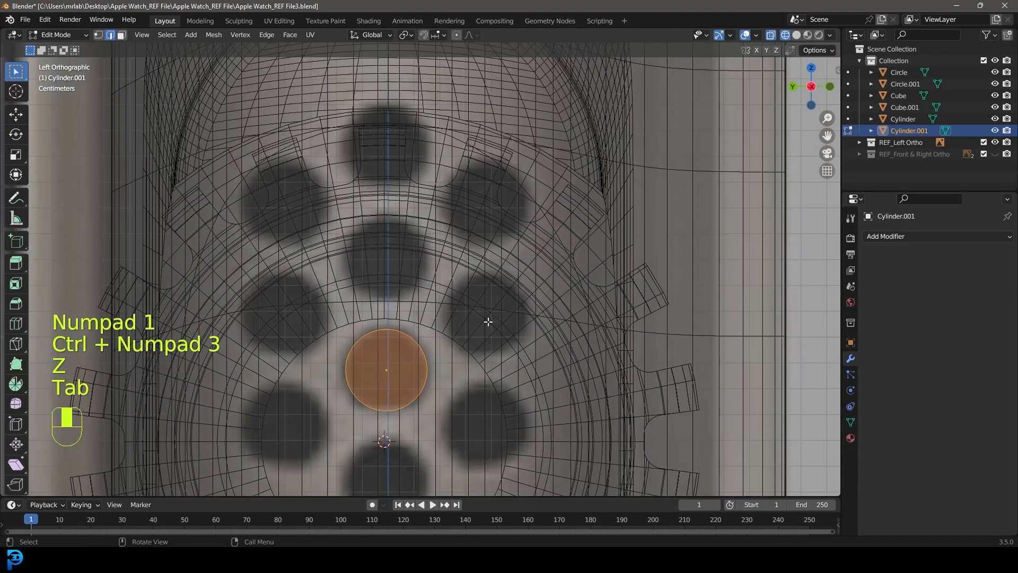
pyautogui.hotkey('shift', 'd')
pyautogui.click(460, 268)
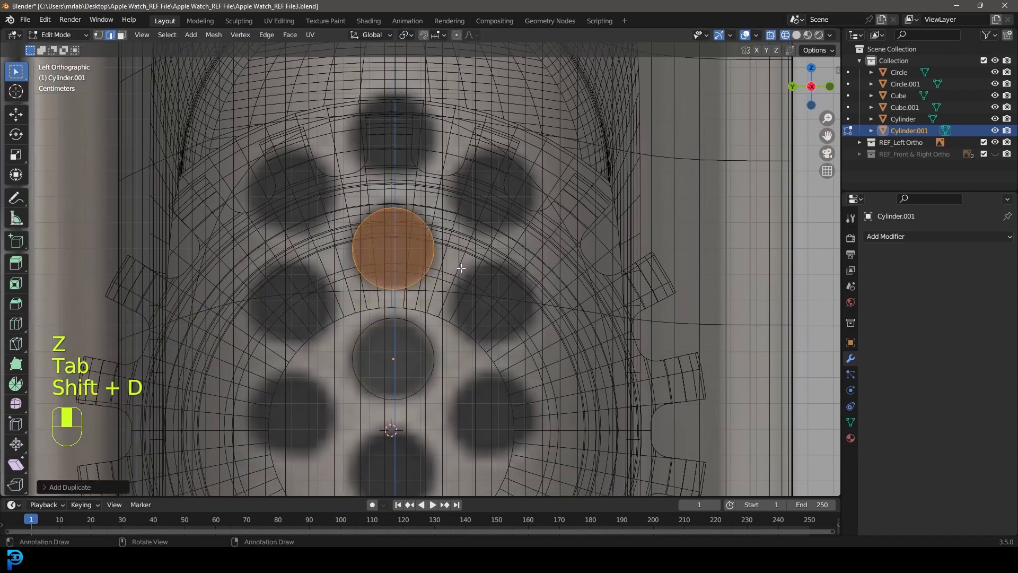
pyautogui.hotkey('shift', 'r')
# Step: Duplicate the selected cylinder downward along Z onto the lowest hole of the centre column
pyautogui.scroll(-3, 424, 379)
pyautogui.keyDown('shift'); pyautogui.moveTo(424, 382); pyautogui.dragTo(443, 342, button='middle'); pyautogui.keyUp('shift')
pyautogui.hotkey('shift', 'd')
pyautogui.middleClick(452, 467)
pyautogui.click(455, 76)
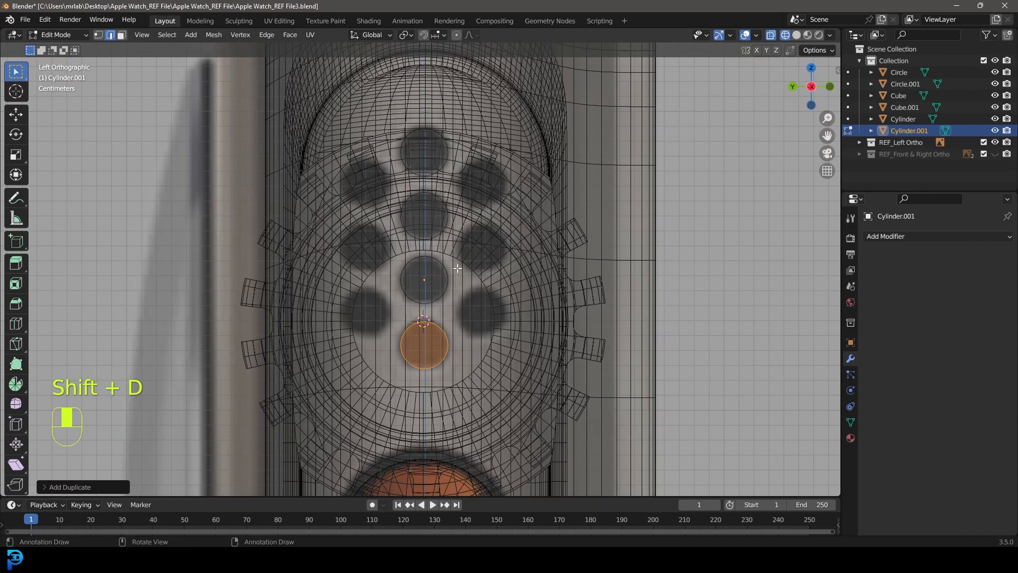
# Step: Duplicate a cylinder onto the right column's lowest hole, duplicate it upward along Z to the middle one and repeat for the top
pyautogui.scroll(3, 457, 268)
pyautogui.hotkey('shift', 'd')
pyautogui.click(570, 319)
pyautogui.hotkey('shift', 'd')
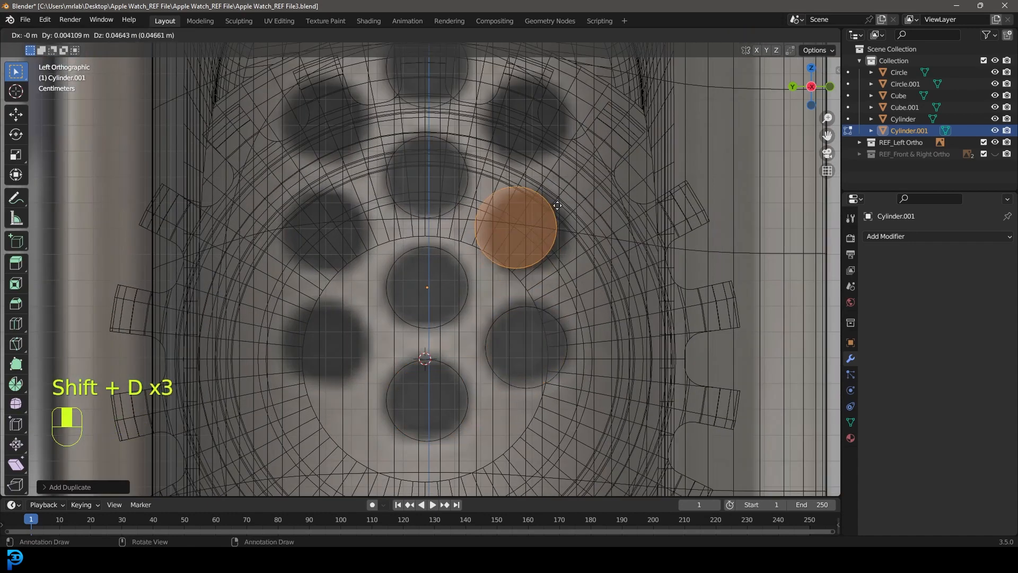
pyautogui.press('z')
pyautogui.click(568, 207)
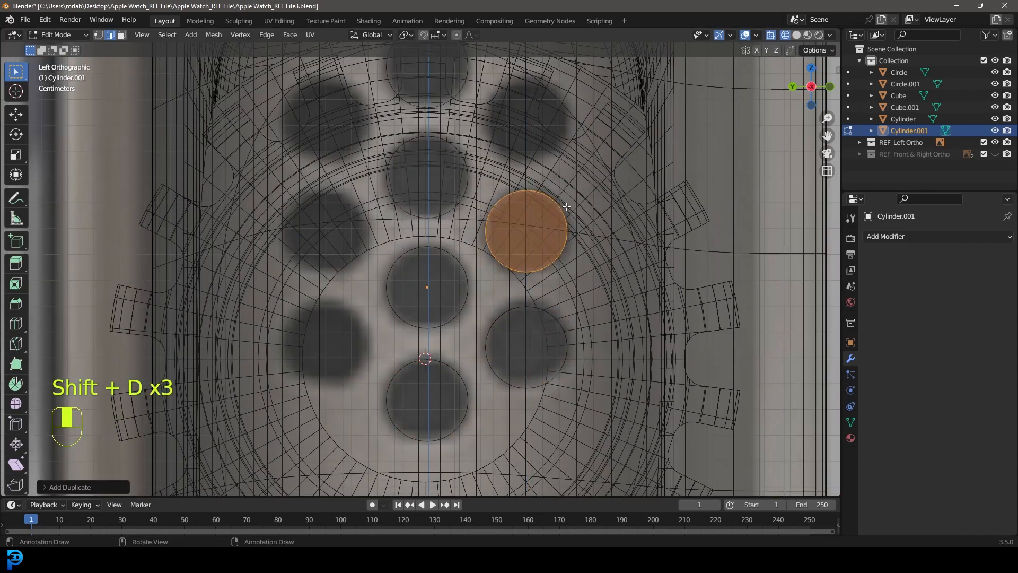
pyautogui.hotkey('shift', 'r')
# Step: Select the three linked right-column cylinders and duplicate them about 0.078 m along Y onto the left column's holes
pyautogui.scroll(-2, 570, 289)
pyautogui.click(503, 112)
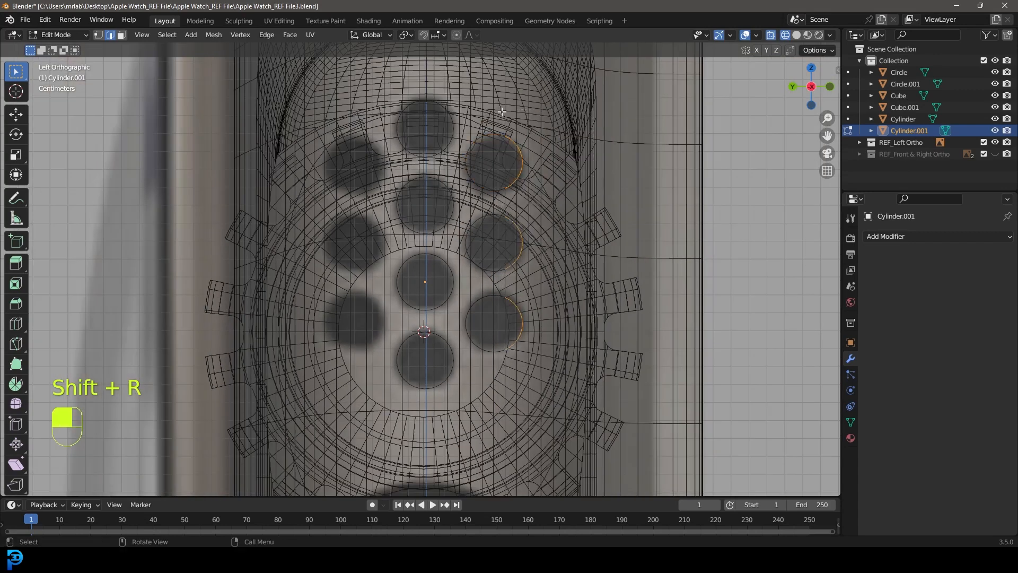
pyautogui.hotkey('ctrl', 'l')
pyautogui.hotkey('shift', 'd')
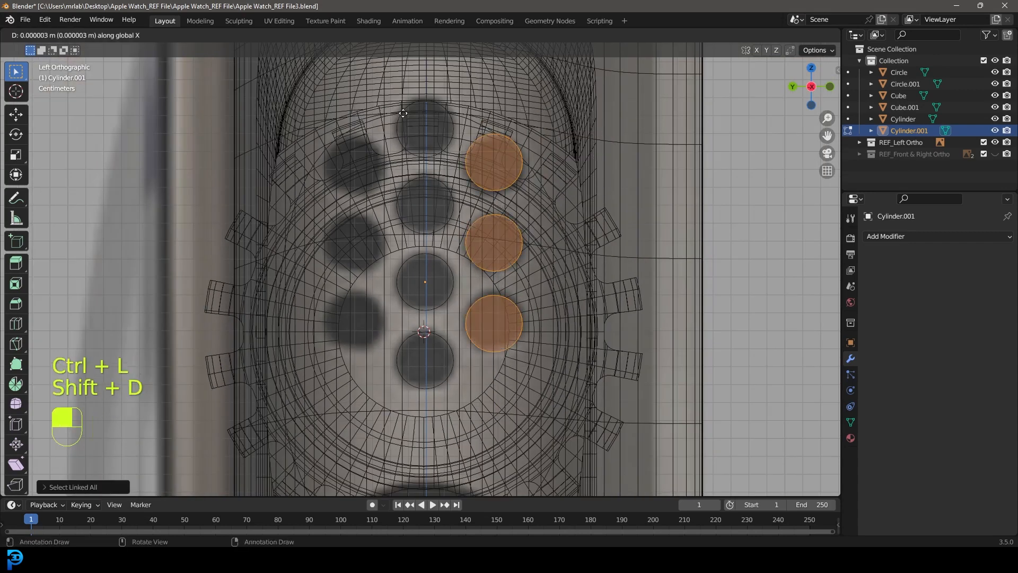
pyautogui.press('y')
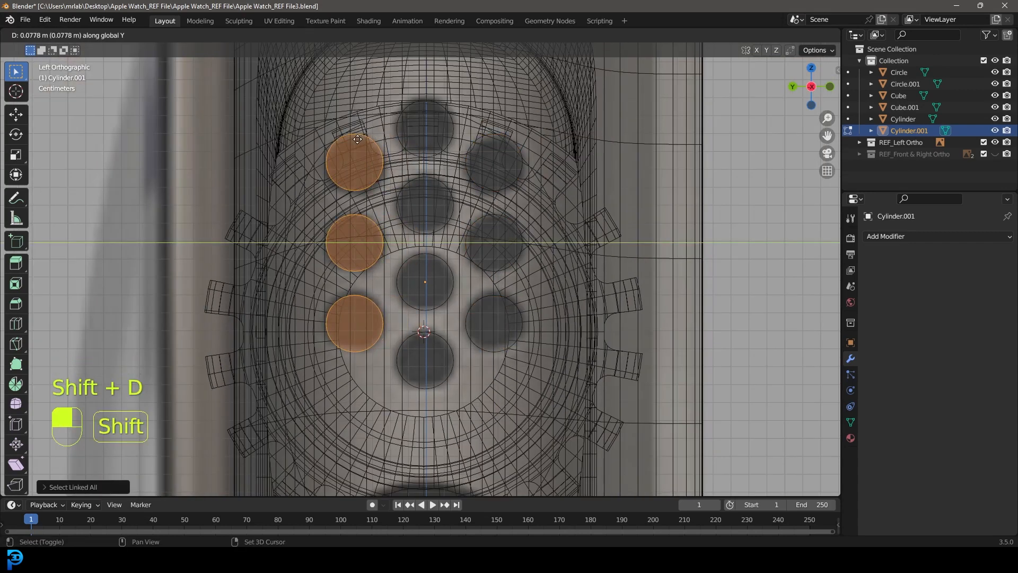
pyautogui.click(351, 143)
# Step: Return to Object Mode in solid shading and add a Boolean Difference modifier to the case with Cylinder.001 as its object
pyautogui.scroll(-5, 351, 143)
pyautogui.moveTo(446, 157); pyautogui.dragTo(375, 177, button='middle')
pyautogui.press('z')
pyautogui.click(451, 179)
pyautogui.moveTo(634, 198)
pyautogui.mouseDown(button='middle')
pyautogui.moveTo(494, 180)
pyautogui.moveTo(509, 179)
pyautogui.mouseUp(button='middle')
pyautogui.press('Tab')
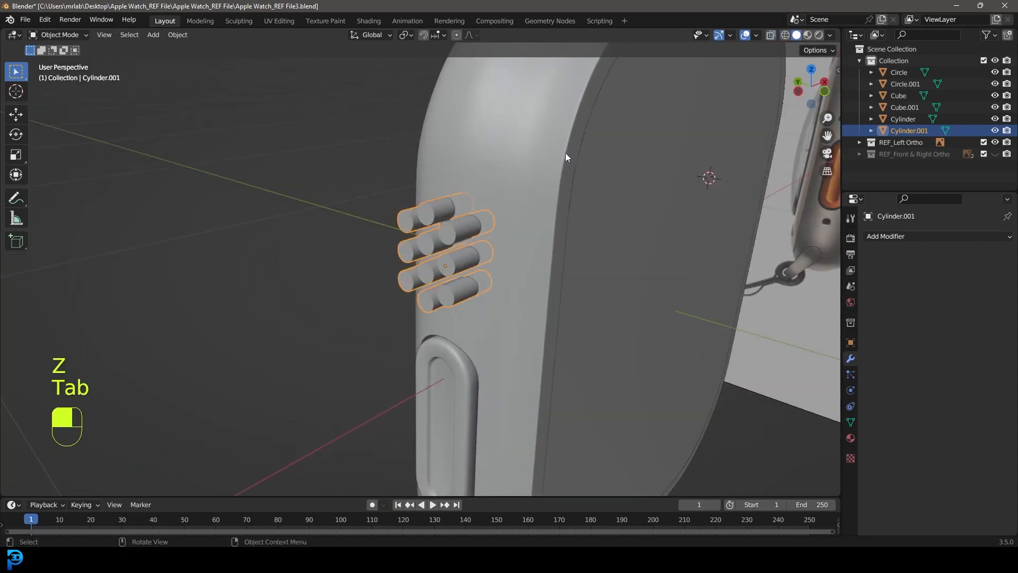
pyautogui.click(552, 132)
pyautogui.click(950, 239)
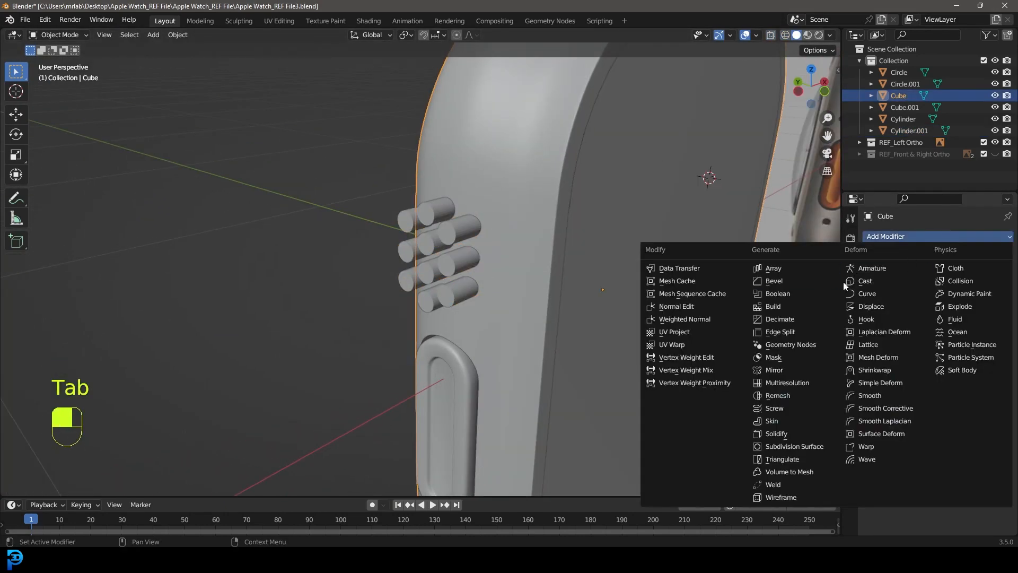
pyautogui.click(808, 292)
pyautogui.click(990, 301)
pyautogui.click(460, 231)
# Step: Check in wireframe how the cylinders pass through the case wall, then hide them in solid shading to inspect the cut holes
pyautogui.press('z')
pyautogui.click(389, 228)
pyautogui.scroll(2, 446, 231)
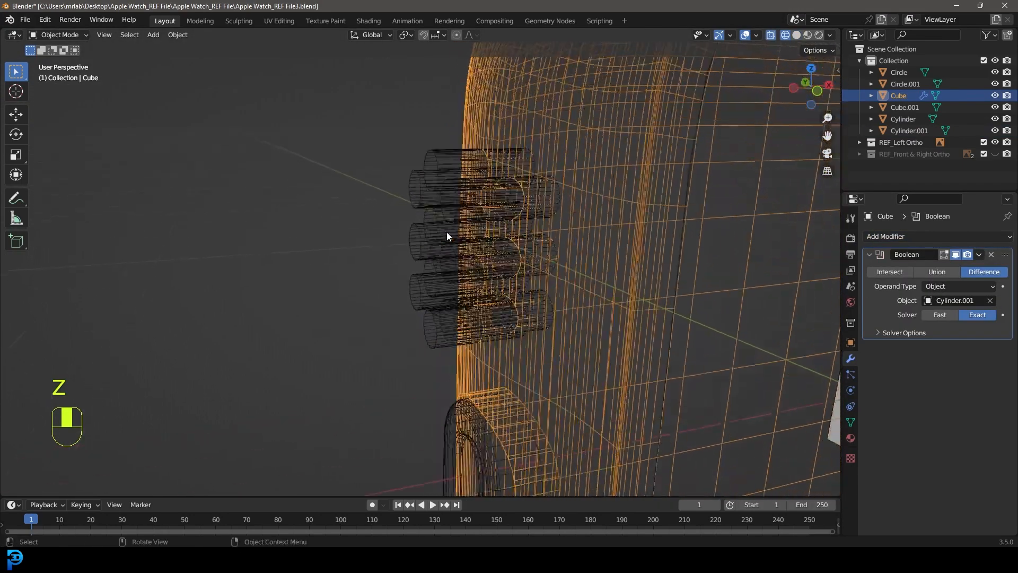
pyautogui.press('z')
pyautogui.click(526, 215)
pyautogui.click(474, 203)
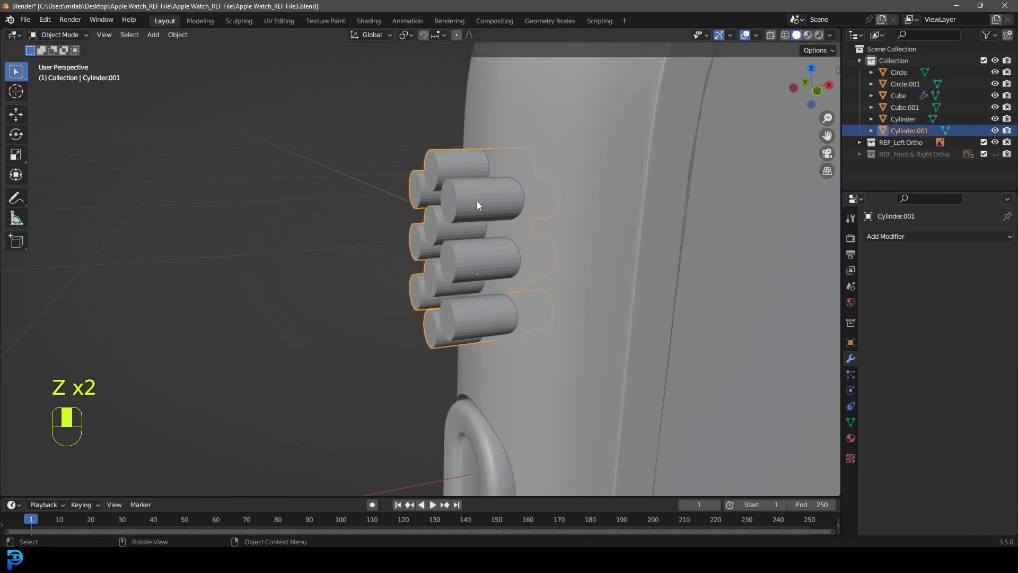
pyautogui.press('h')
pyautogui.moveTo(447, 229); pyautogui.dragTo(491, 221, button='middle')
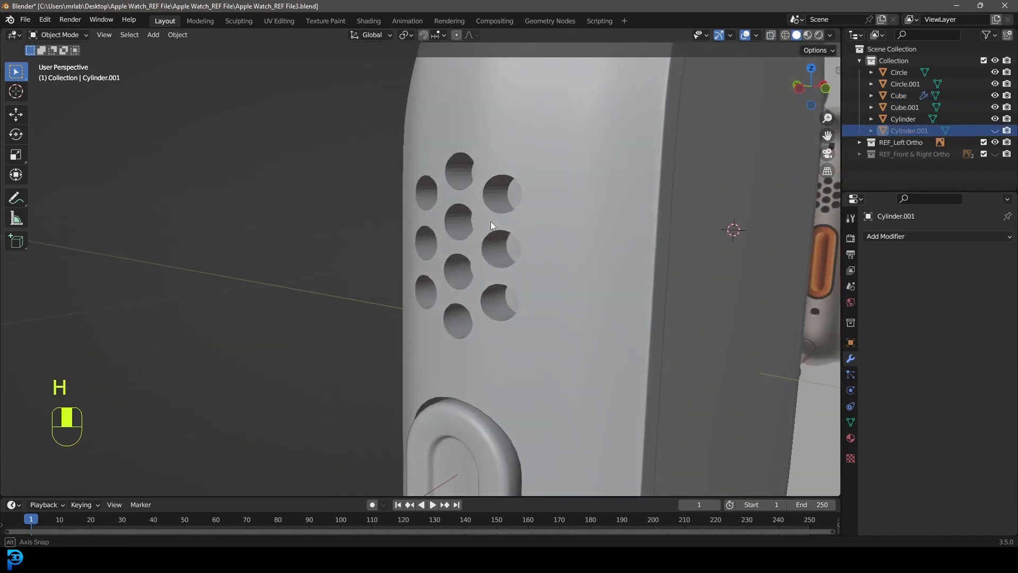
# Step: Apply the case's Boolean modifier, unhide the speaker-hole cylinders and delete them
pyautogui.click(558, 136)
pyautogui.click(978, 256)
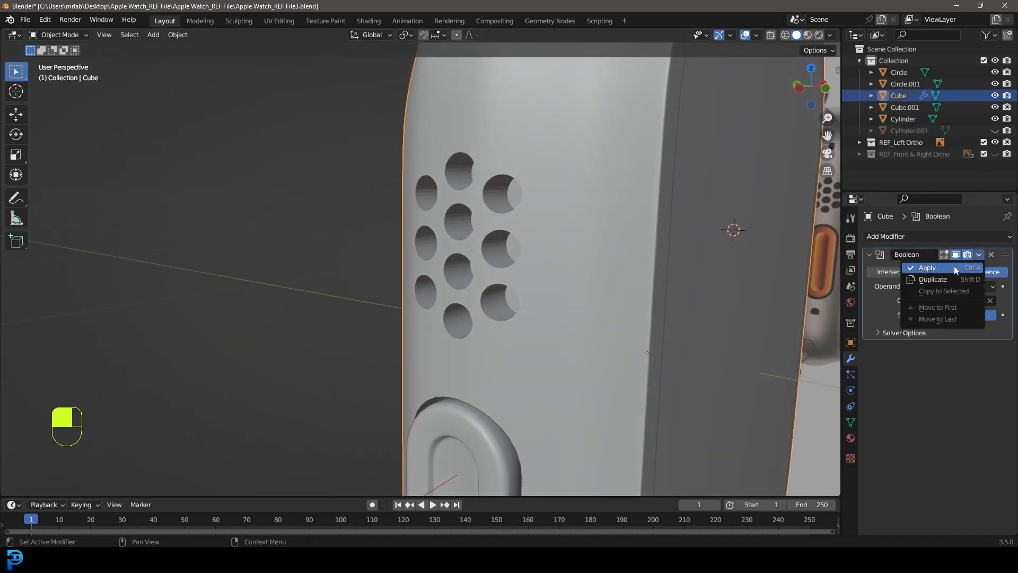
pyautogui.click(954, 266)
pyautogui.hotkey('alt', 'h')
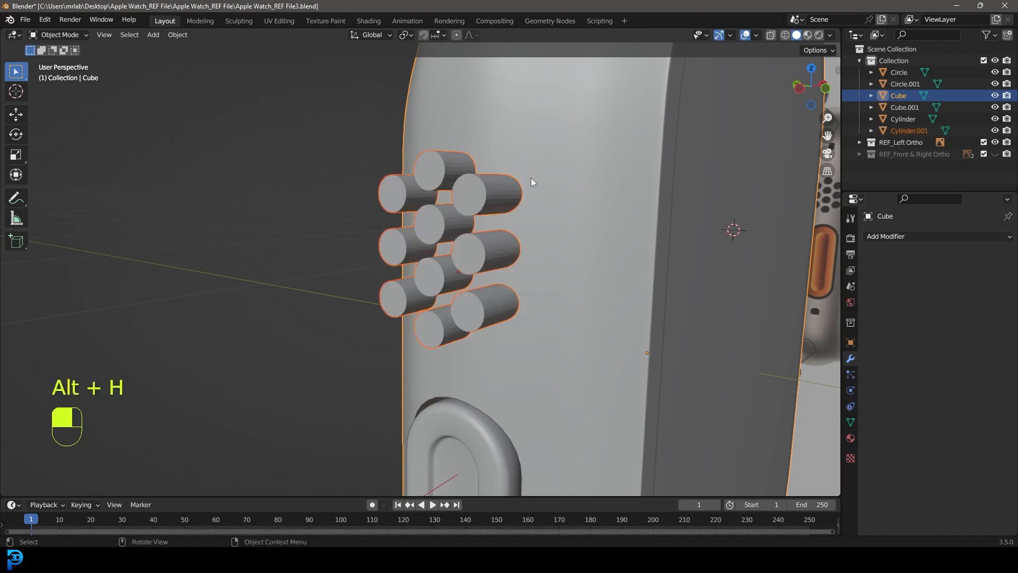
pyautogui.click(493, 182)
pyautogui.press('Delete')
# Step: Examine the case with its speaker holes and compare it with the watch reference image
pyautogui.moveTo(492, 182); pyautogui.dragTo(432, 268, button='middle')
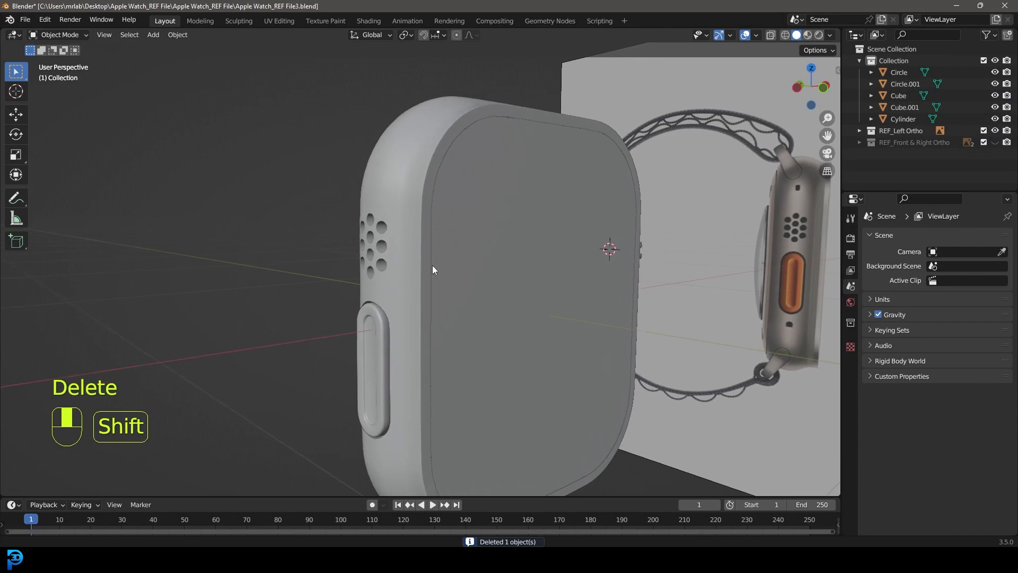
pyautogui.scroll(3, 798, 334)
pyautogui.keyDown('shift'); pyautogui.moveTo(798, 334); pyautogui.dragTo(655, 239, button='middle'); pyautogui.keyUp('shift')
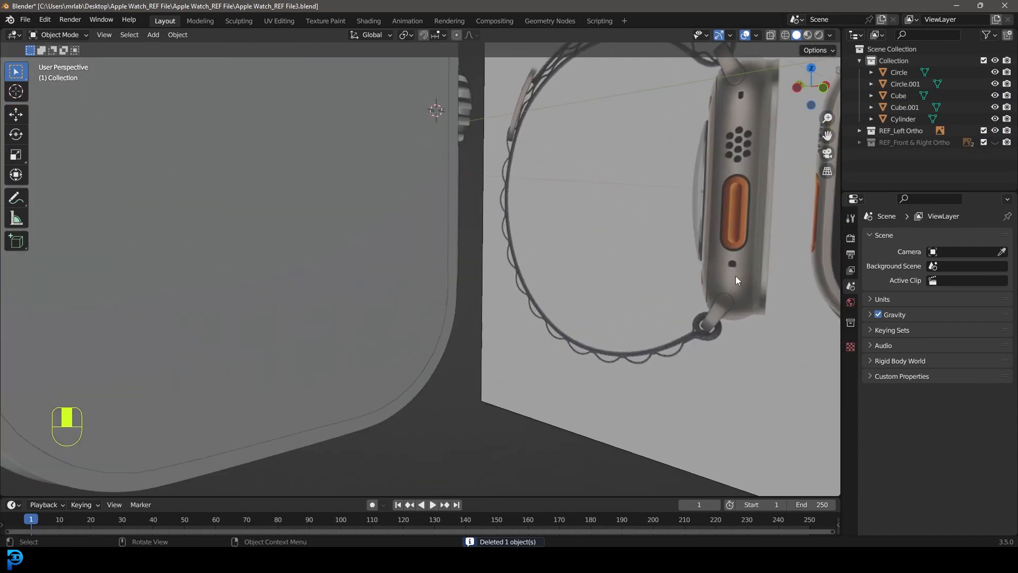
pyautogui.scroll(-2, 735, 266)
pyautogui.moveTo(319, 222); pyautogui.dragTo(469, 306, button='middle')
pyautogui.moveTo(551, 295); pyautogui.dragTo(476, 278, button='middle')
pyautogui.scroll(-6, 476, 278)
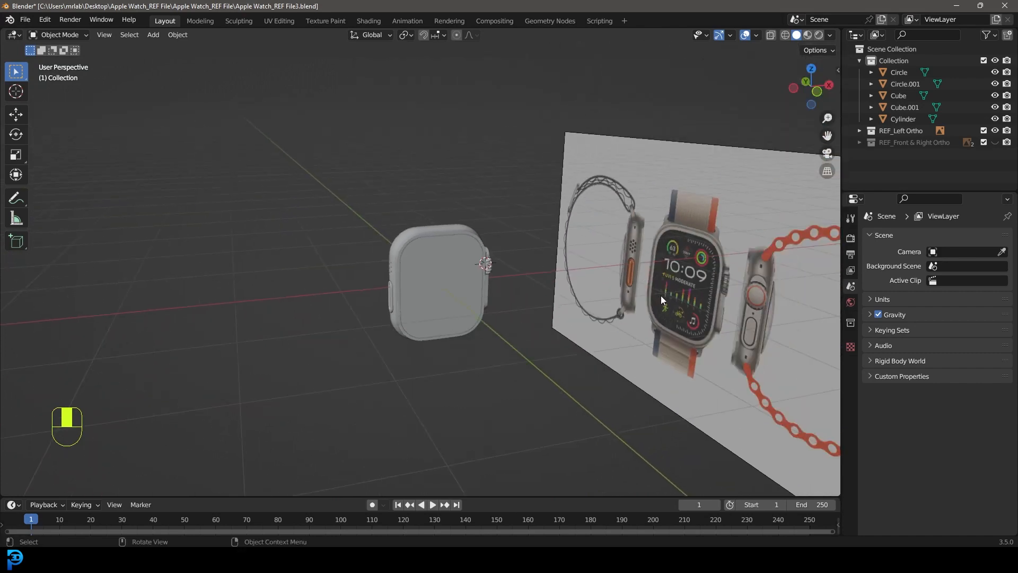
pyautogui.moveTo(667, 286); pyautogui.dragTo(673, 267, button='middle')
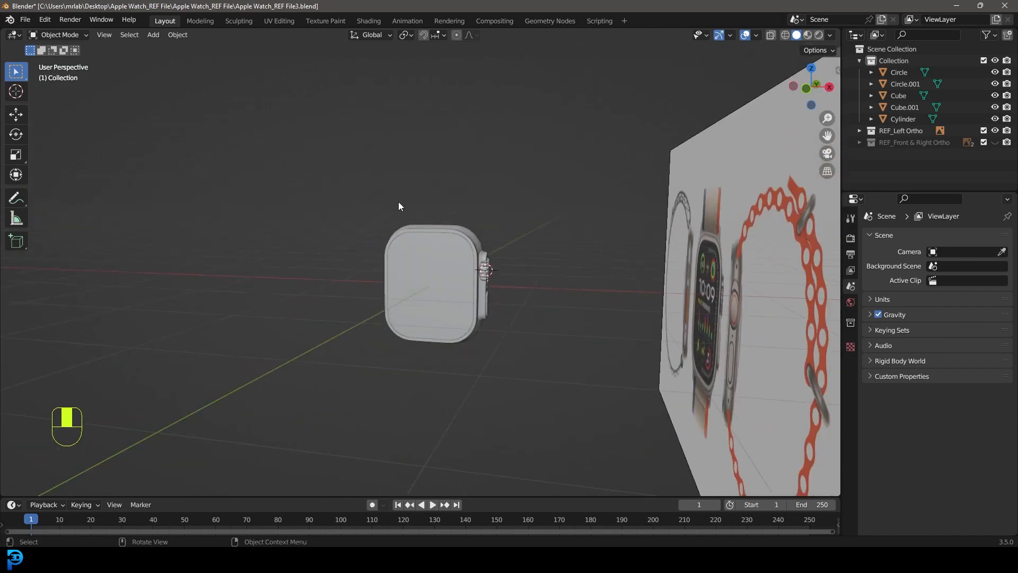
# Step: In front view, hide the REF_Left Ortho collection and show the REF_Front & Right Ortho collection
pyautogui.press('KP_1')
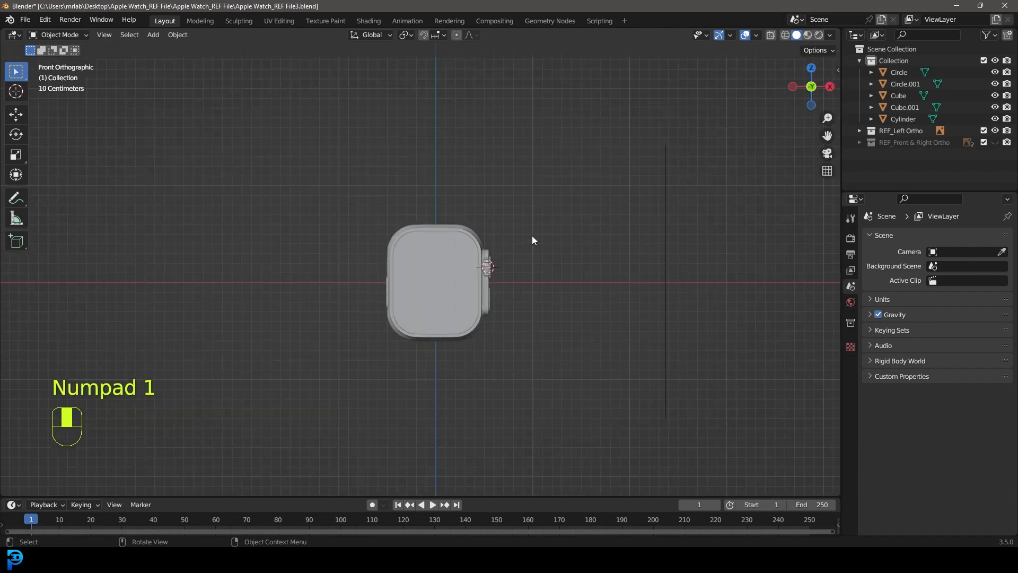
pyautogui.click(995, 130)
pyautogui.click(995, 142)
# Step: Examine the band and its attachment lugs at the case's upper edge in the front reference image
pyautogui.scroll(3, 561, 187)
pyautogui.keyDown('shift'); pyautogui.moveTo(643, 202); pyautogui.dragTo(671, 237, button='middle'); pyautogui.keyUp('shift')
pyautogui.keyDown('shift'); pyautogui.moveTo(519, 247); pyautogui.dragTo(474, 234, button='middle'); pyautogui.keyUp('shift')
pyautogui.scroll(3, 267, 164)
pyautogui.scroll(-4, 530, 196)
pyautogui.scroll(5, 508, 316)
pyautogui.keyDown('shift'); pyautogui.moveTo(592, 267); pyautogui.dragTo(412, 275, button='middle'); pyautogui.keyUp('shift')
pyautogui.scroll(3, 472, 239)
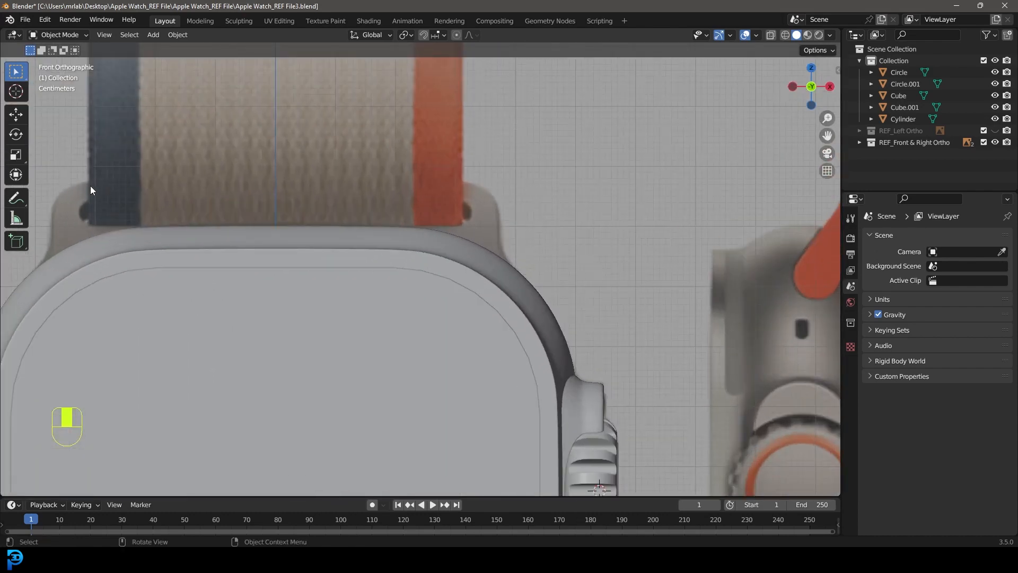
# Step: Save the file Apple Watch_REF File3.blend
pyautogui.scroll(-8, 495, 220)
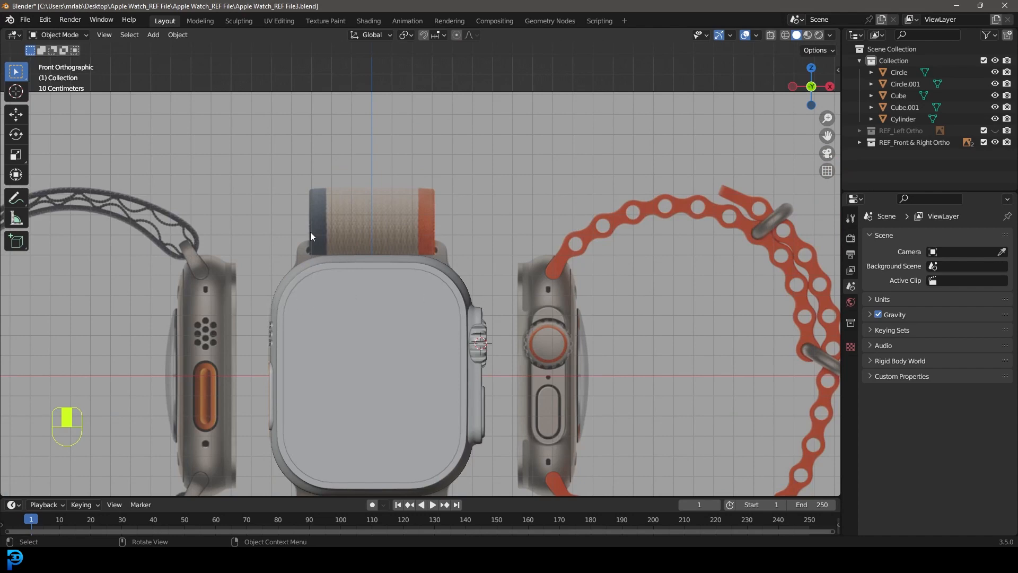
pyautogui.scroll(-3, 396, 252)
pyautogui.keyDown('shift'); pyautogui.moveTo(428, 317); pyautogui.dragTo(429, 298, button='middle'); pyautogui.keyUp('shift')
pyautogui.hotkey('ctrl', 's')
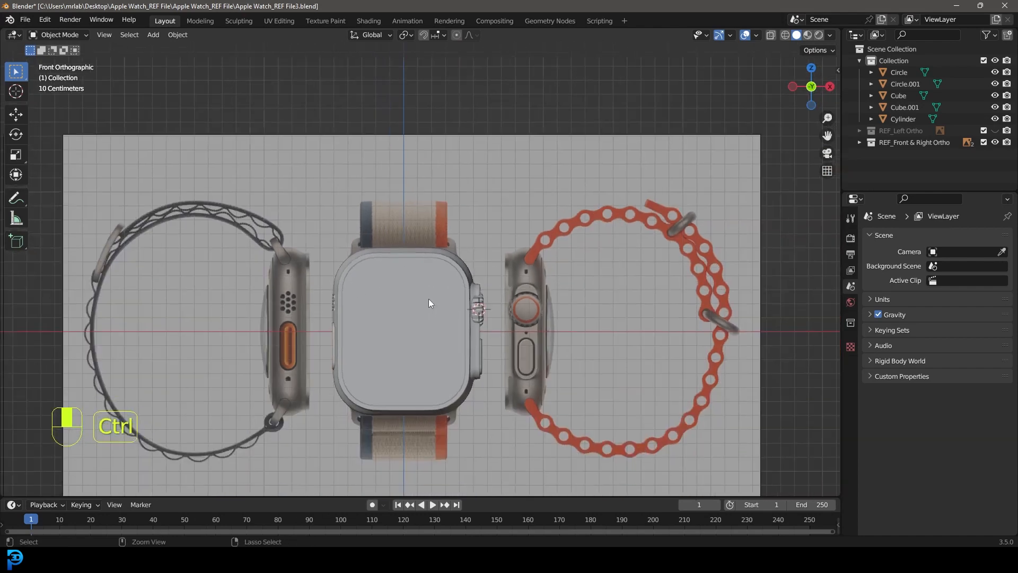
pyautogui.scroll(-1, 543, 352)
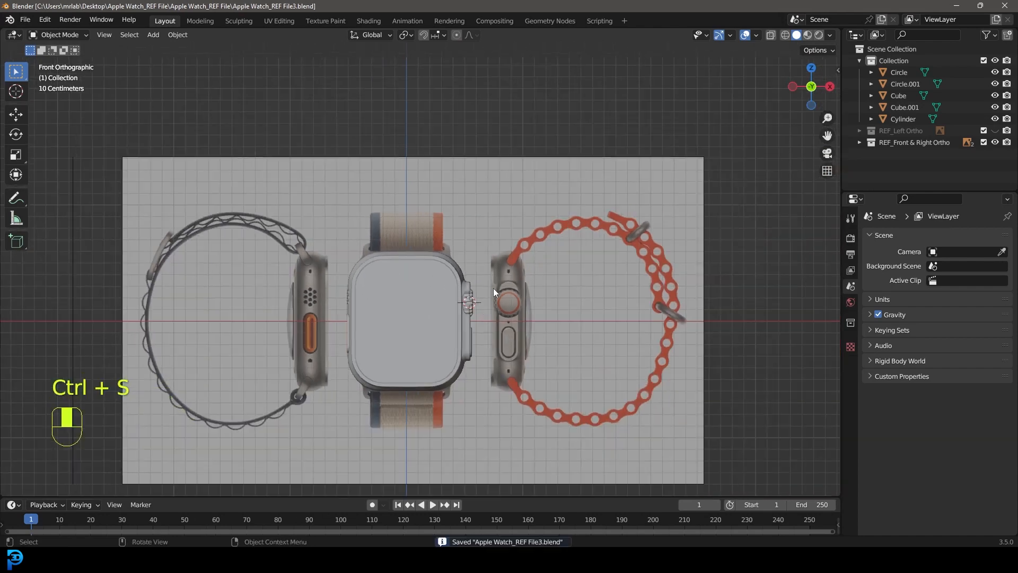
# Step: Add a mesh plane to the scene at the 3D cursor
pyautogui.moveTo(541, 233); pyautogui.dragTo(494, 297, button='middle')
pyautogui.scroll(5, 384, 288)
pyautogui.moveTo(383, 288); pyautogui.dragTo(325, 223, button='middle')
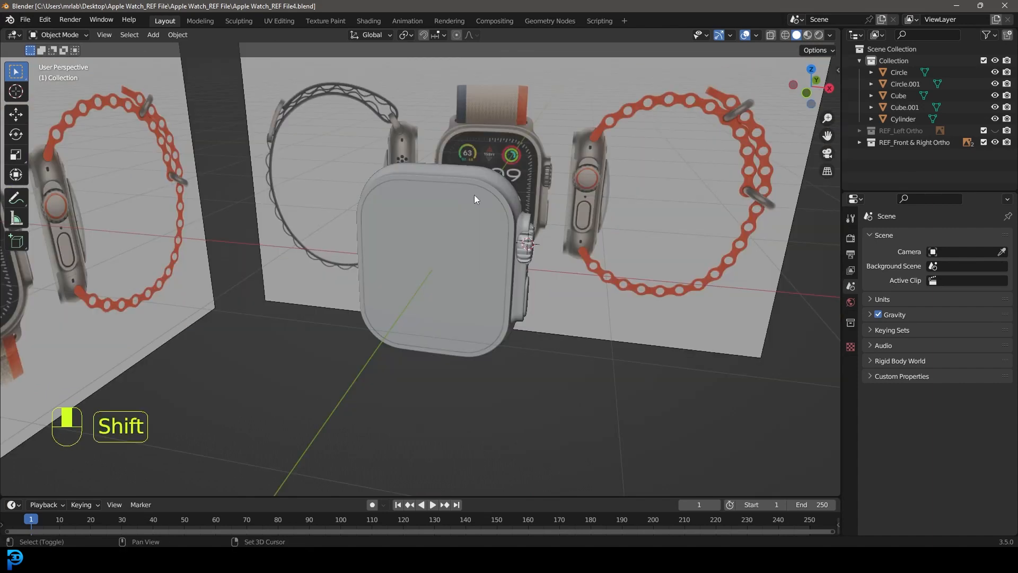
pyautogui.hotkey('shift', 'a')
pyautogui.moveTo(474, 195)
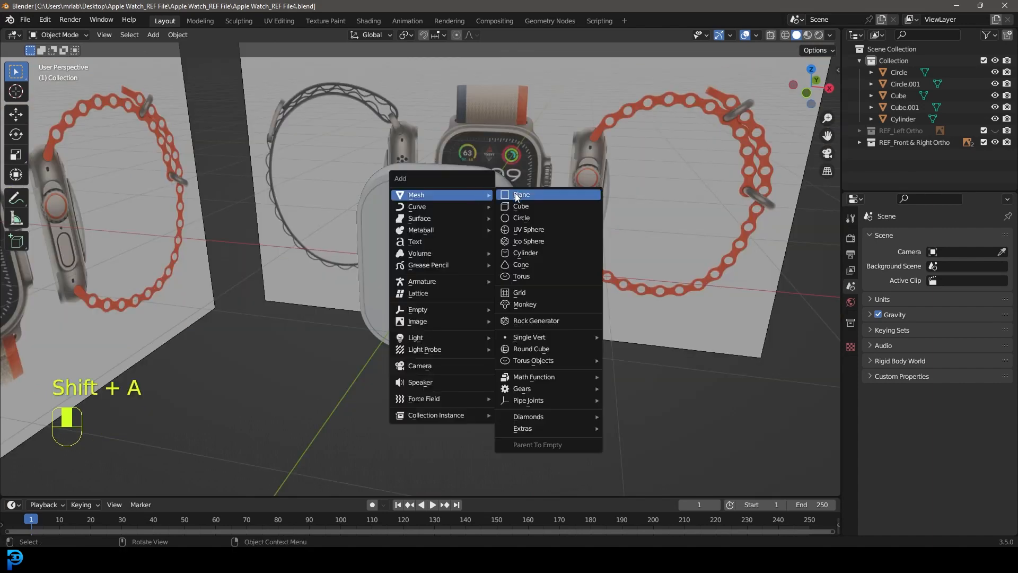
pyautogui.click(545, 194)
pyautogui.moveTo(564, 198); pyautogui.dragTo(538, 240, button='middle')
pyautogui.scroll(2, 624, 249)
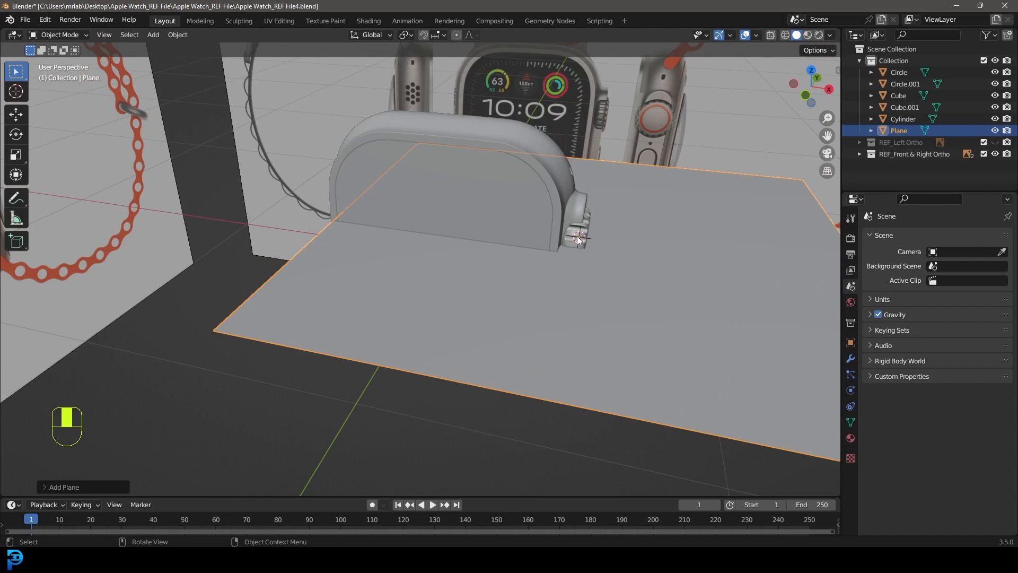
pyautogui.moveTo(580, 237); pyautogui.dragTo(587, 230, button='middle')
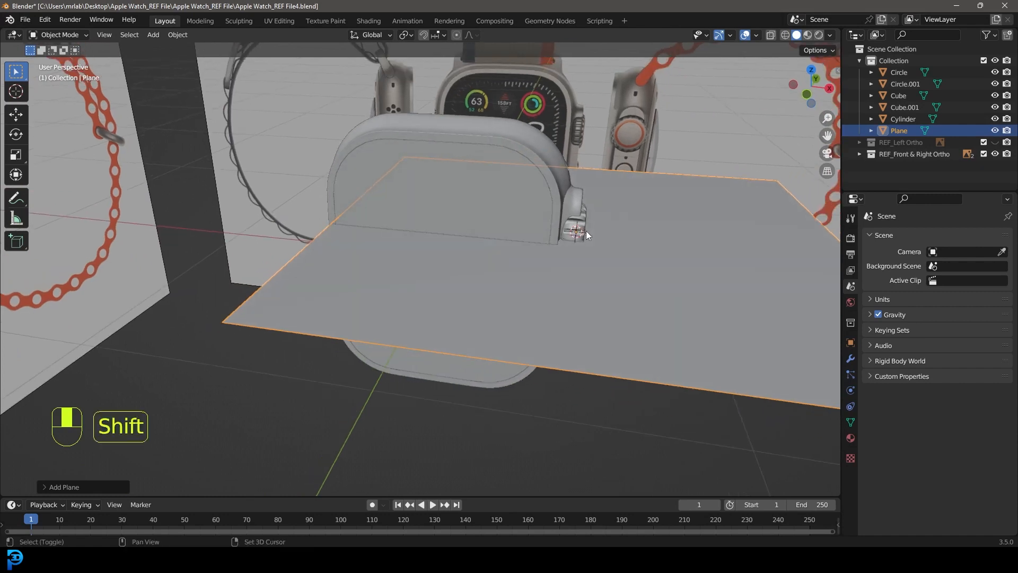
# Step: Reset the 3D cursor to the world origin and snap the plane to it
pyautogui.hotkey('shift', 's')
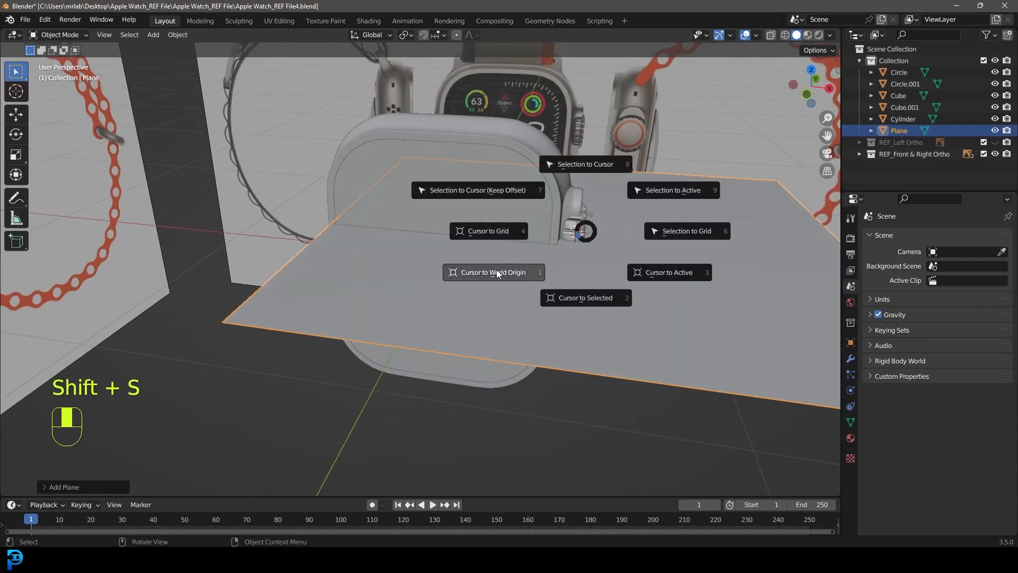
pyautogui.click(517, 273)
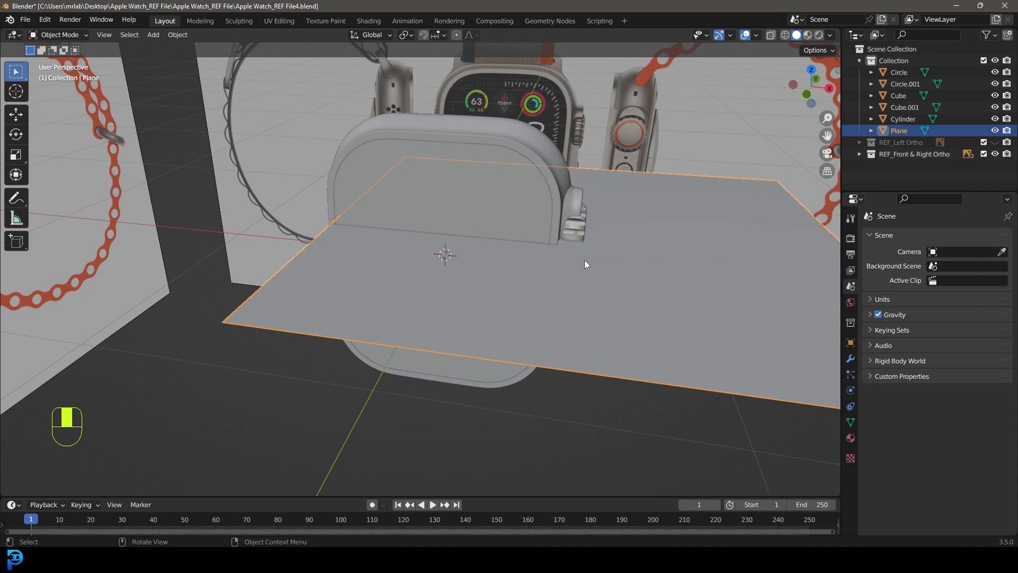
pyautogui.hotkey('shift', 's')
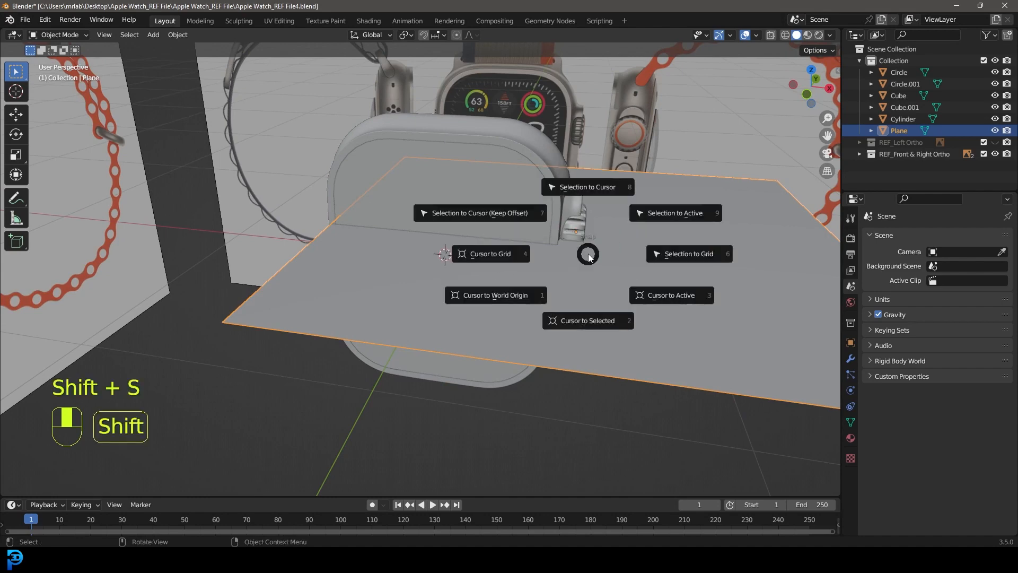
pyautogui.click(594, 193)
pyautogui.moveTo(595, 193); pyautogui.dragTo(445, 221, button='middle')
pyautogui.scroll(4, 498, 233)
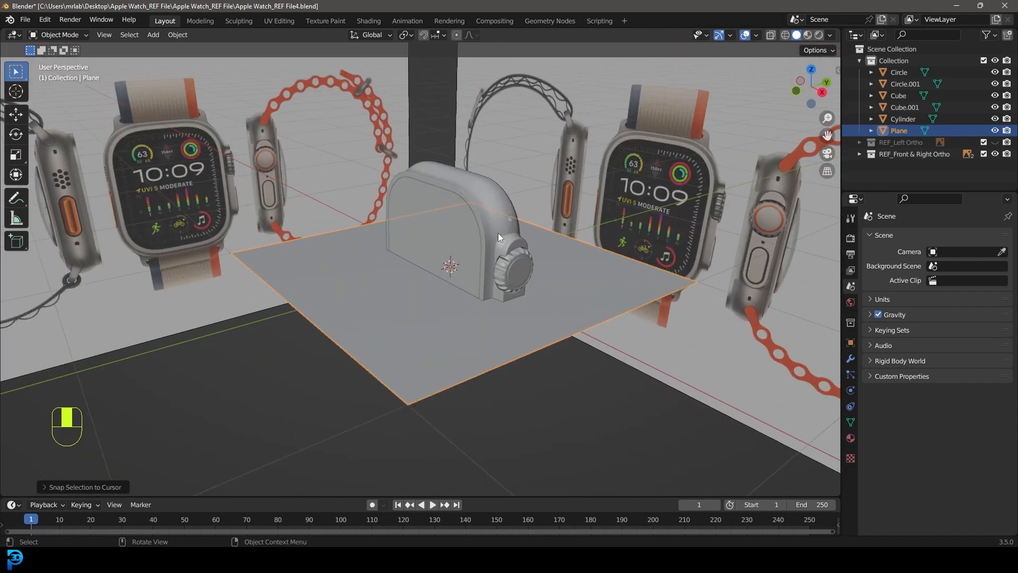
# Step: In Edit Mode in the right view, move the plane up along Z to the case's top edge and scale it to about 0.22
pyautogui.press('Tab')
pyautogui.press('KP_3')
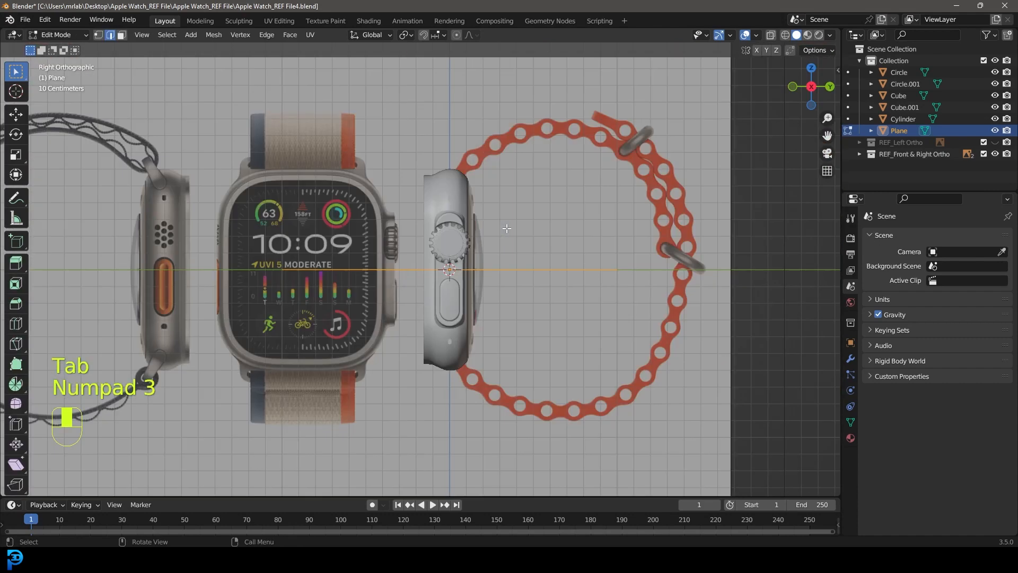
pyautogui.keyDown('shift'); pyautogui.moveTo(507, 228); pyautogui.dragTo(486, 313, button='middle'); pyautogui.keyUp('shift')
pyautogui.scroll(2, 470, 338)
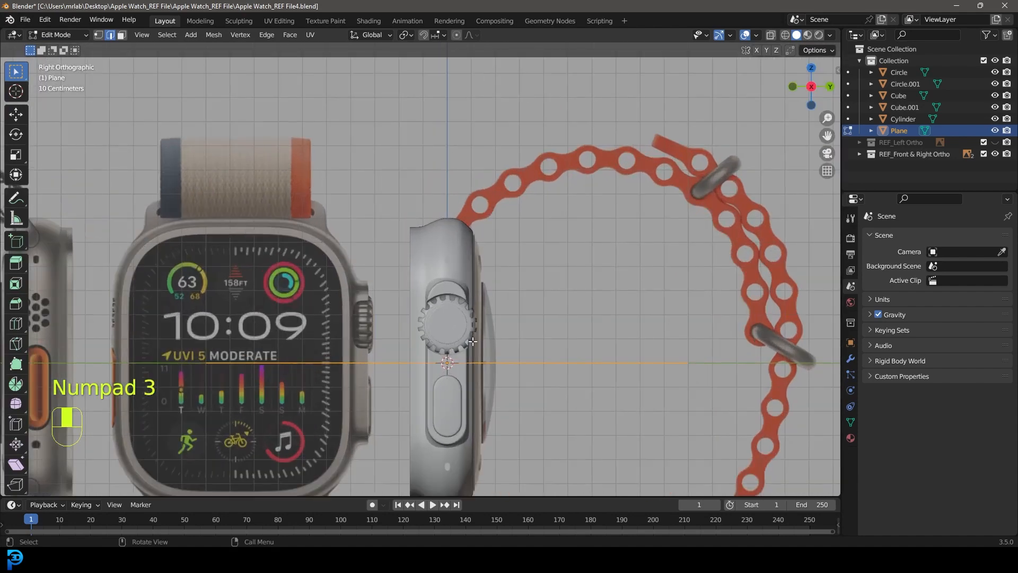
pyautogui.press('g')
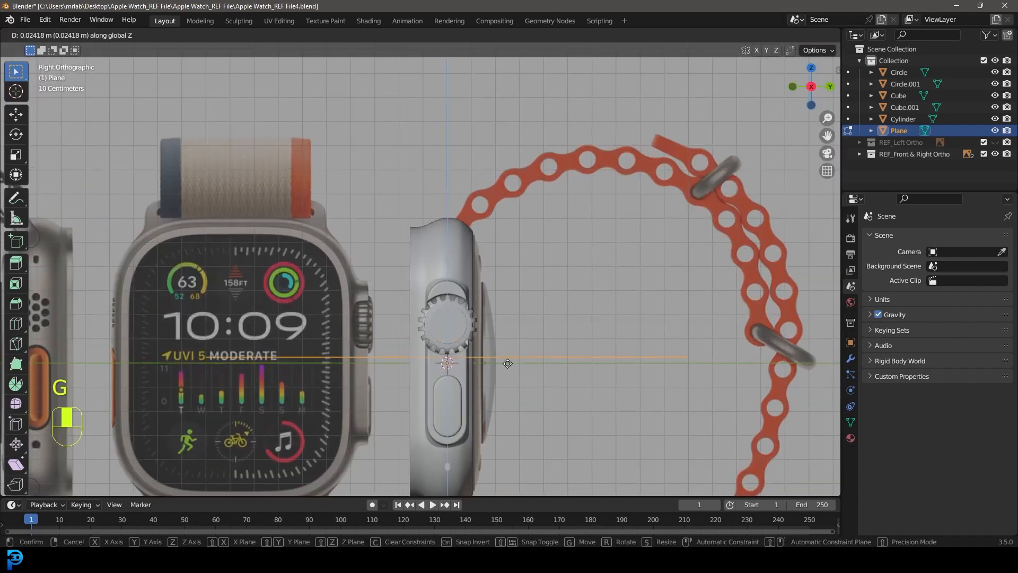
pyautogui.click(526, 268)
pyautogui.press('s')
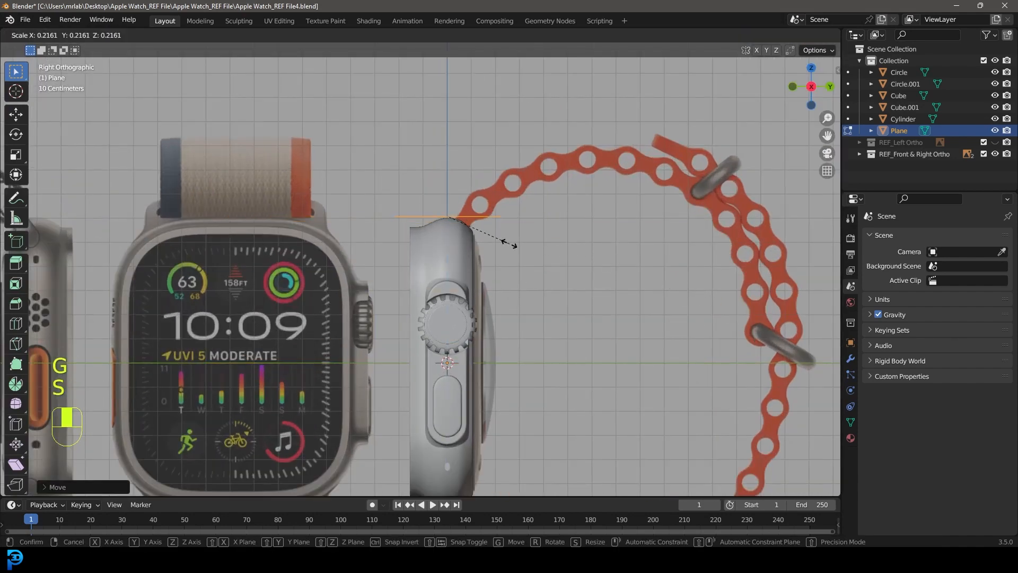
pyautogui.click(510, 243)
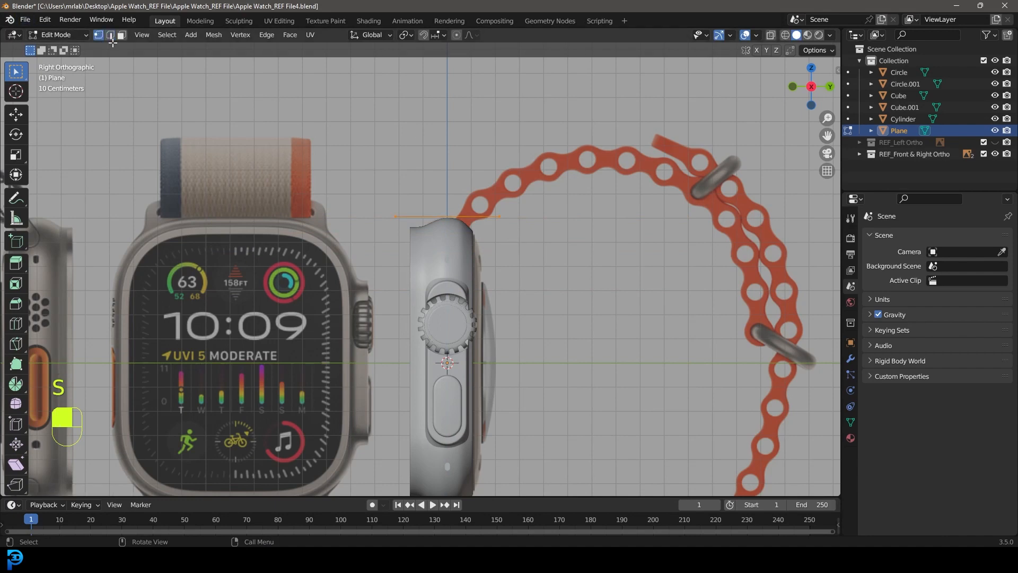
# Step: In wireframe vertex selection, move the plane's front-edge vertices to the base of the orange band at the case's upper back edge
pyautogui.press('KP_Decimal')
pyautogui.press('z')
pyautogui.click(341, 277)
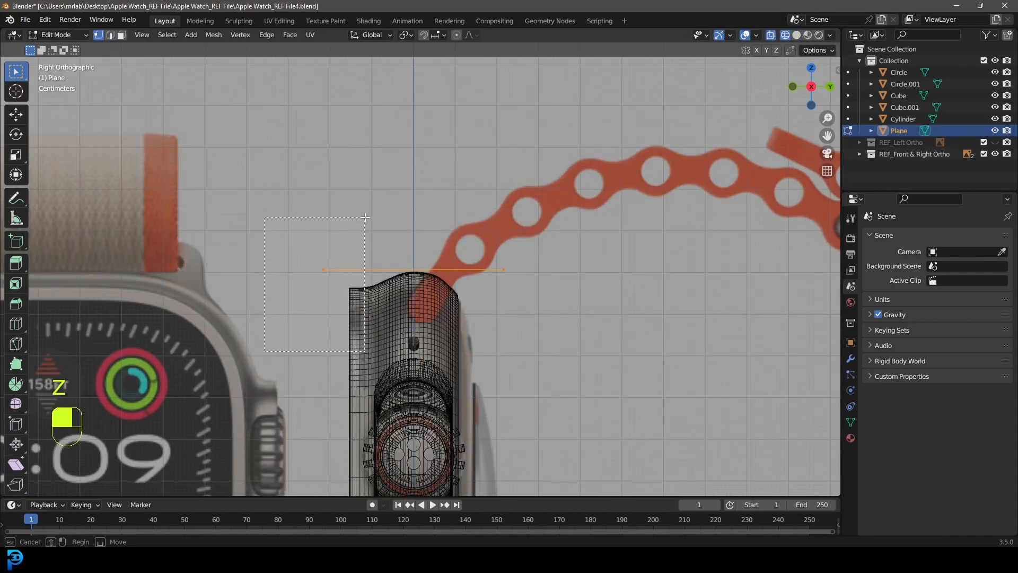
pyautogui.keyDown('shift'); pyautogui.moveTo(340, 229); pyautogui.dragTo(336, 224, button='middle'); pyautogui.keyUp('shift')
pyautogui.press('g')
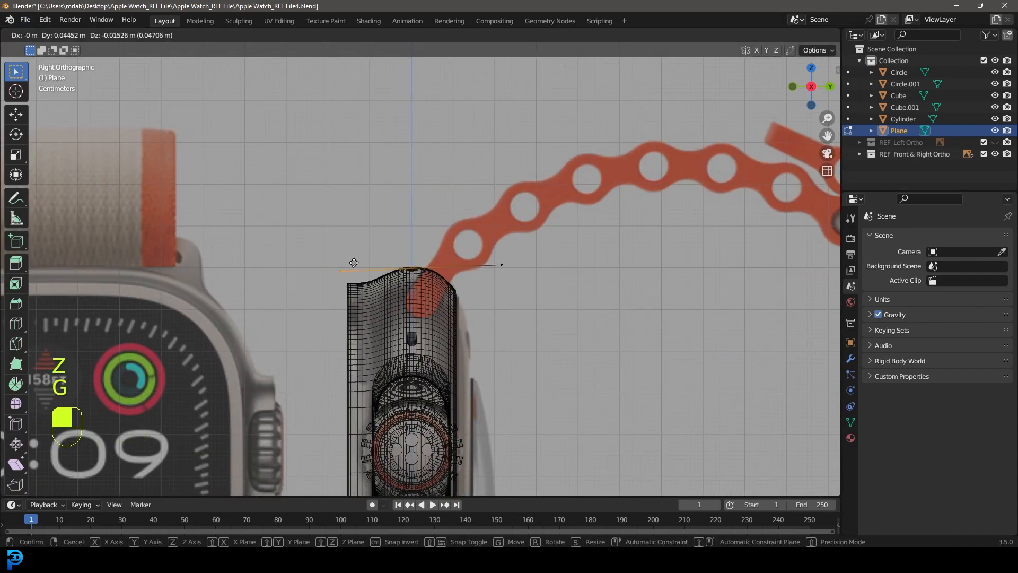
pyautogui.click(421, 273)
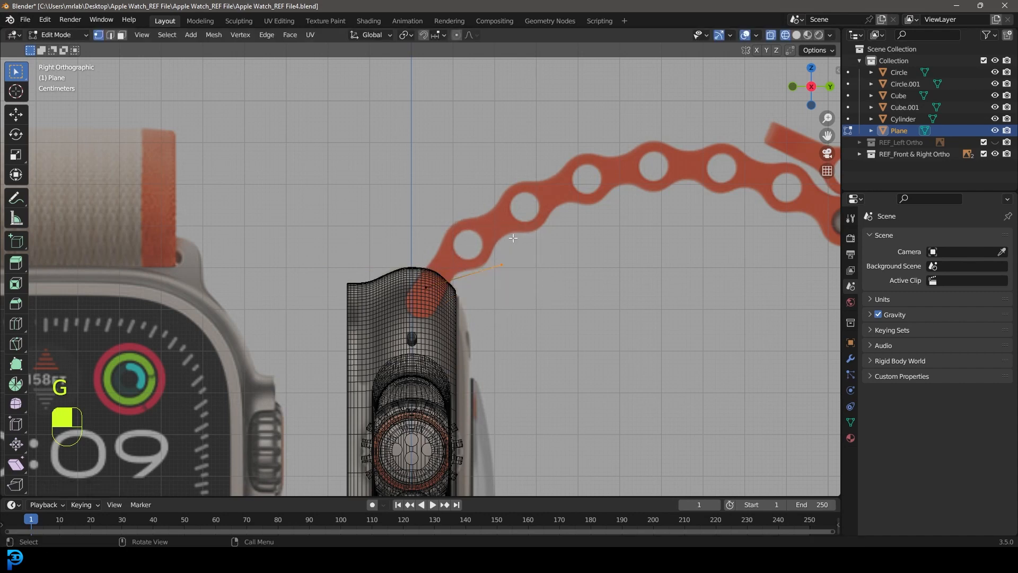
# Step: Move the plane's free edge to the orange band's first hole, then extrude it from hole to hole up to the sixth
pyautogui.press('g')
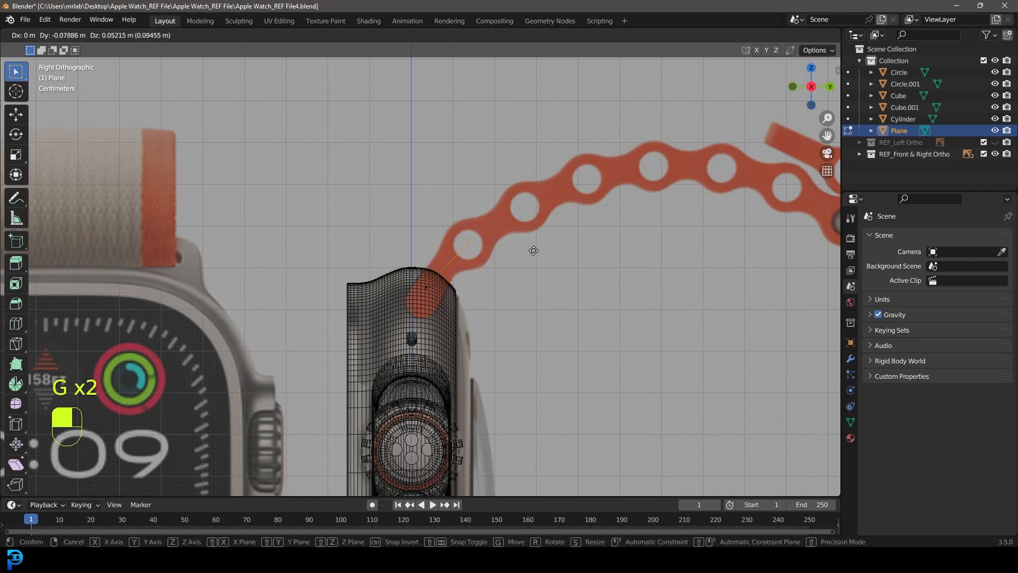
pyautogui.click(535, 250)
pyautogui.scroll(4, 561, 221)
pyautogui.press('e')
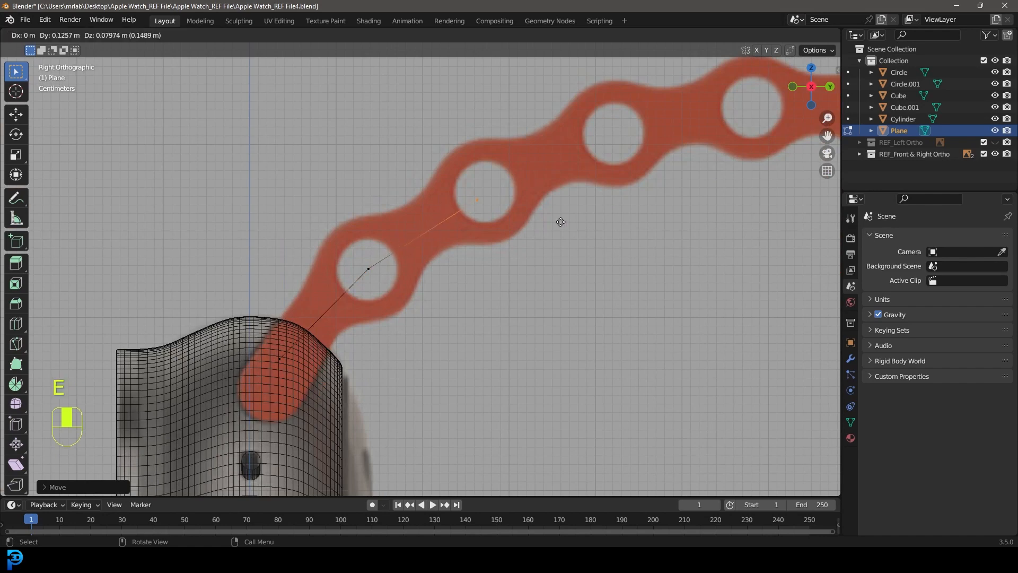
pyautogui.click(697, 155)
pyautogui.keyDown('shift'); pyautogui.moveTo(697, 155); pyautogui.dragTo(404, 209, button='middle'); pyautogui.keyUp('shift')
pyautogui.press('e')
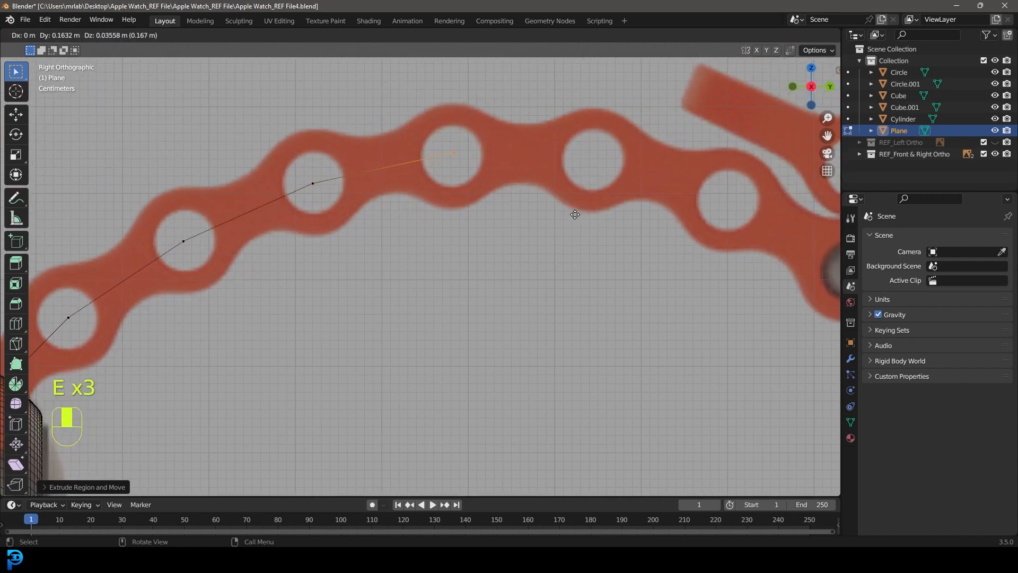
pyautogui.click(575, 216)
pyautogui.press('e')
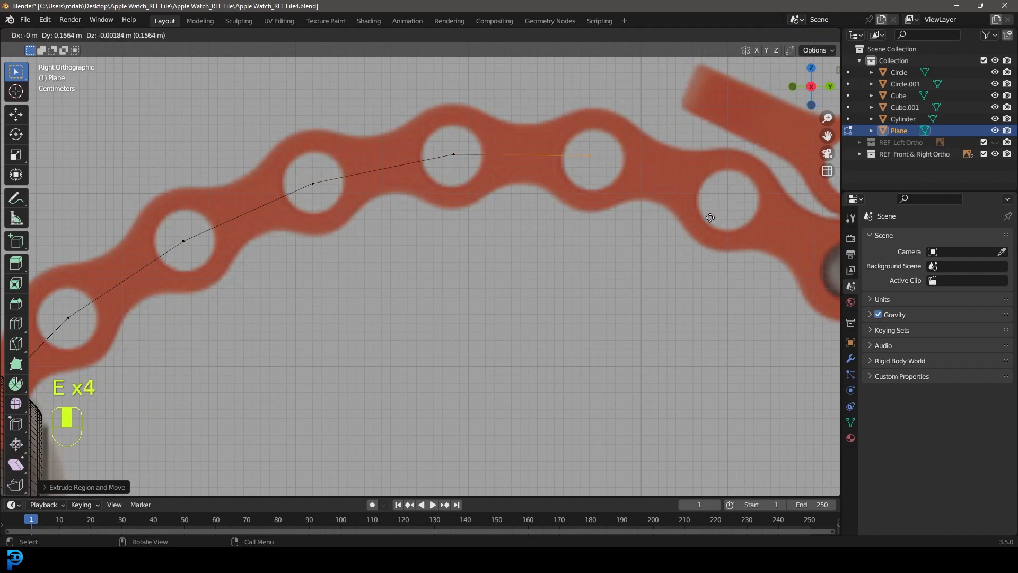
pyautogui.click(25, 265)
# Step: Continue extruding the edge along the inner band, through the upper metal ring and the next three holes, to the lower ring
pyautogui.scroll(-4, 598, 182)
pyautogui.keyDown('shift'); pyautogui.moveTo(723, 249); pyautogui.dragTo(572, 201, button='middle'); pyautogui.keyUp('shift')
pyautogui.scroll(2, 546, 188)
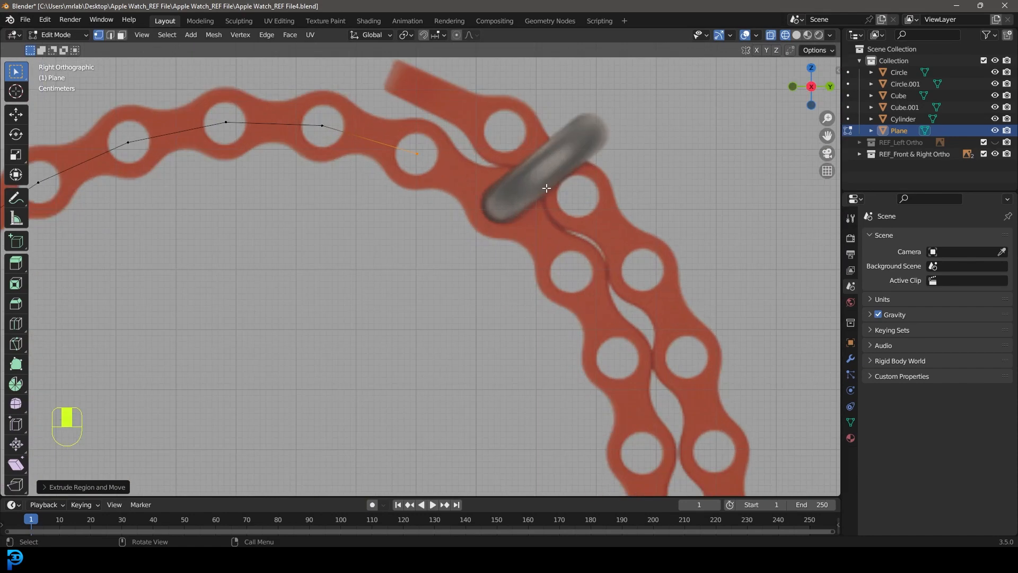
pyautogui.press('e')
pyautogui.click(584, 263)
pyautogui.press('e')
pyautogui.click(635, 319)
pyautogui.press('e')
pyautogui.click(681, 400)
pyautogui.press('e')
pyautogui.click(709, 63)
pyautogui.keyDown('shift'); pyautogui.moveTo(686, 150); pyautogui.dragTo(650, 414, button='middle'); pyautogui.keyUp('shift')
pyautogui.press('e')
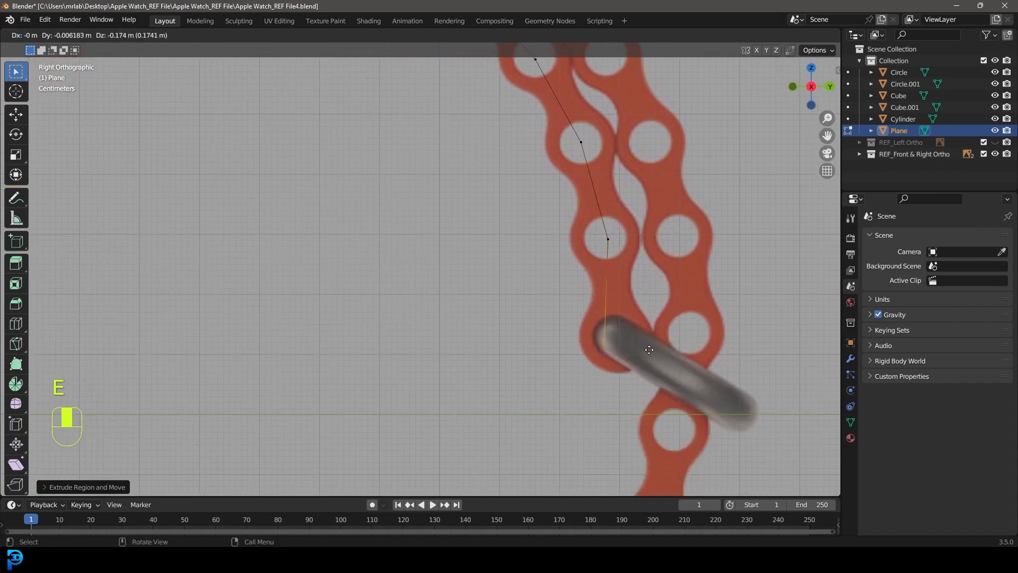
pyautogui.click(661, 342)
# Step: Add a Solidify modifier to the band plane with a thickness of 0.048 m
pyautogui.scroll(-5, 510, 254)
pyautogui.keyDown('shift'); pyautogui.moveTo(372, 239); pyautogui.dragTo(447, 221, button='middle'); pyautogui.keyUp('shift')
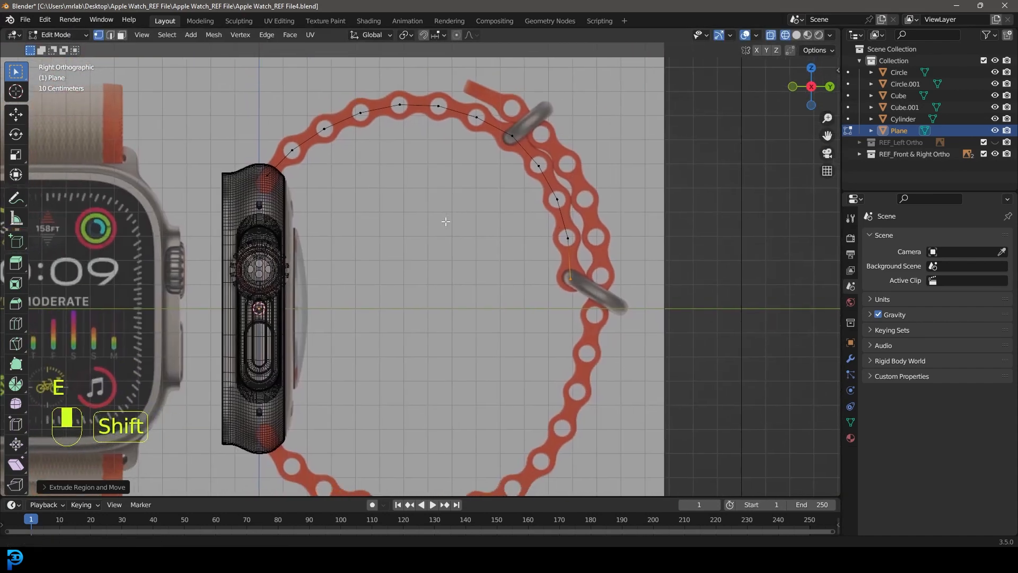
pyautogui.click(852, 359)
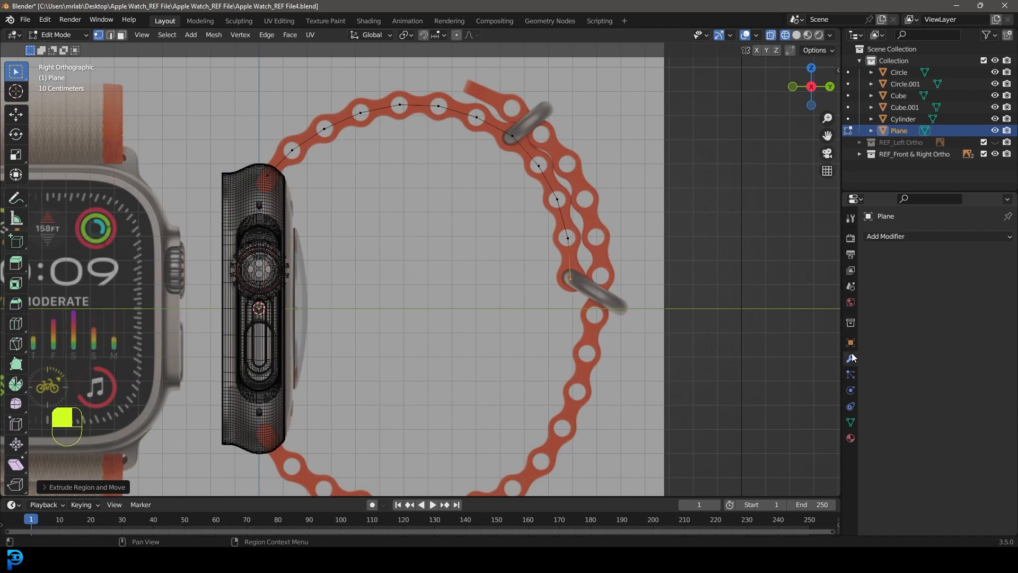
pyautogui.click(883, 237)
pyautogui.click(804, 434)
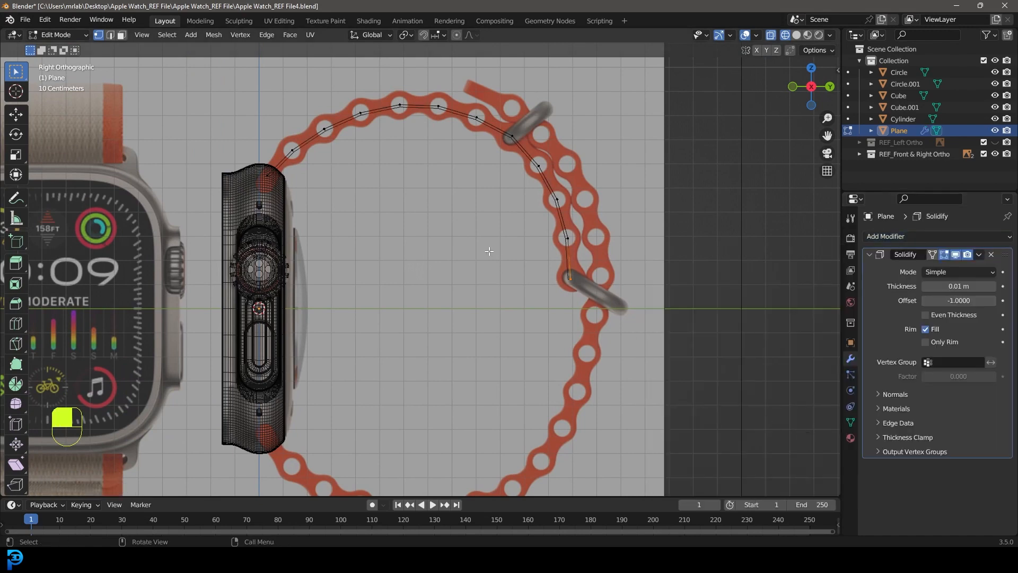
pyautogui.keyDown('shift'); pyautogui.moveTo(959, 286); pyautogui.dragTo(997, 285); pyautogui.keyUp('shift')
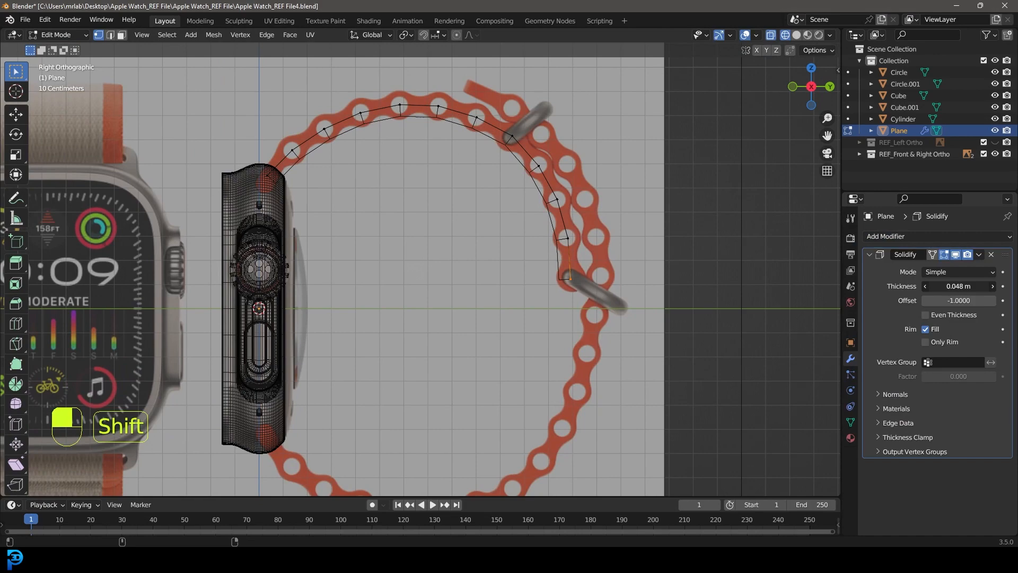
pyautogui.click(871, 255)
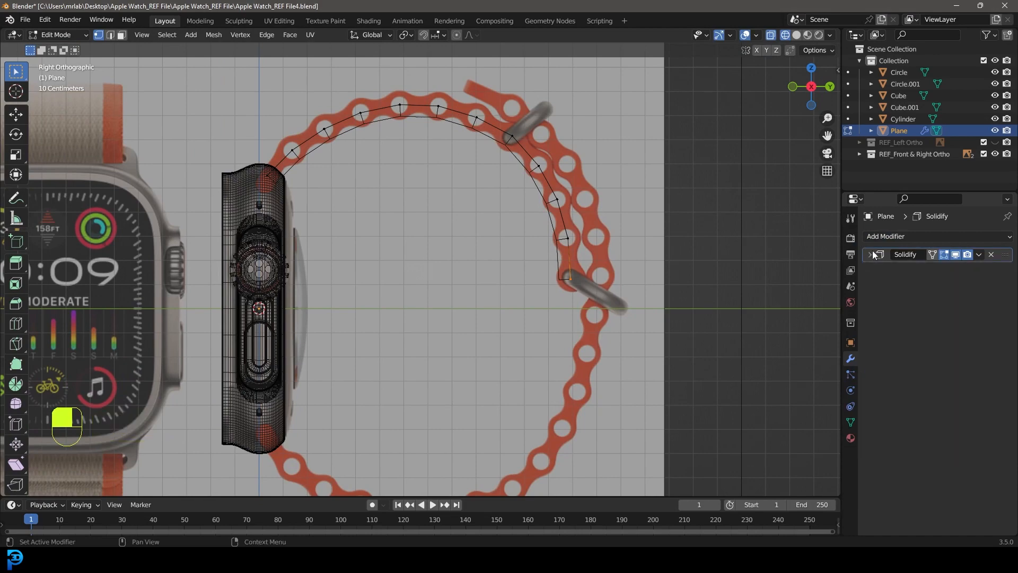
# Step: Add a Subdivision Surface modifier to the band and place it above Solidify in the modifier stack
pyautogui.click(881, 236)
pyautogui.click(822, 446)
pyautogui.moveTo(423, 194)
pyautogui.mouseDown(button='middle')
pyautogui.moveTo(438, 162)
pyautogui.moveTo(462, 158)
pyautogui.mouseUp(button='middle')
pyautogui.press('z')
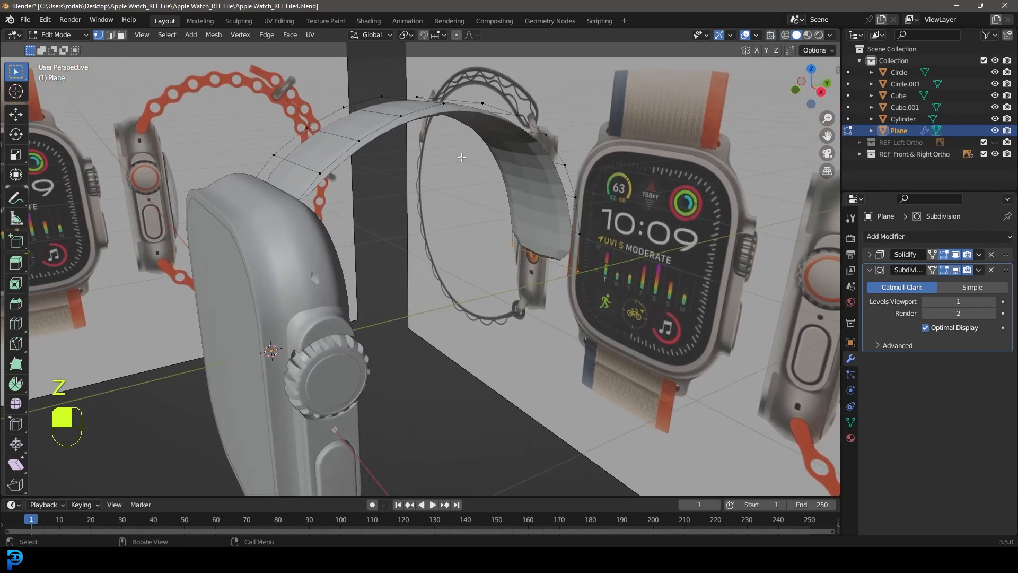
pyautogui.moveTo(997, 277); pyautogui.dragTo(900, 243)
pyautogui.click(871, 255)
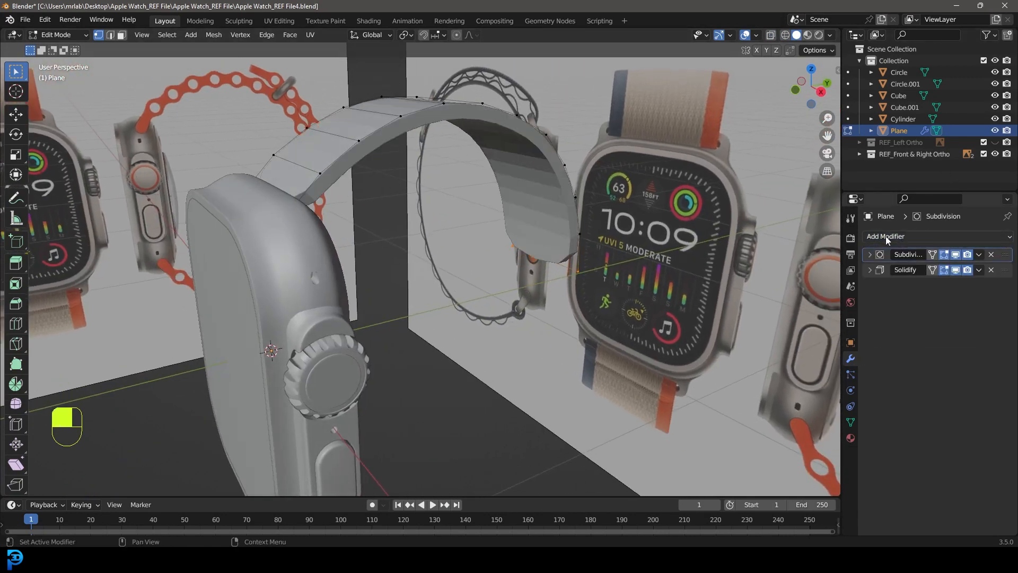
# Step: Add a second Subdivision Surface modifier to the band, below Solidify
pyautogui.click(883, 243)
pyautogui.click(797, 449)
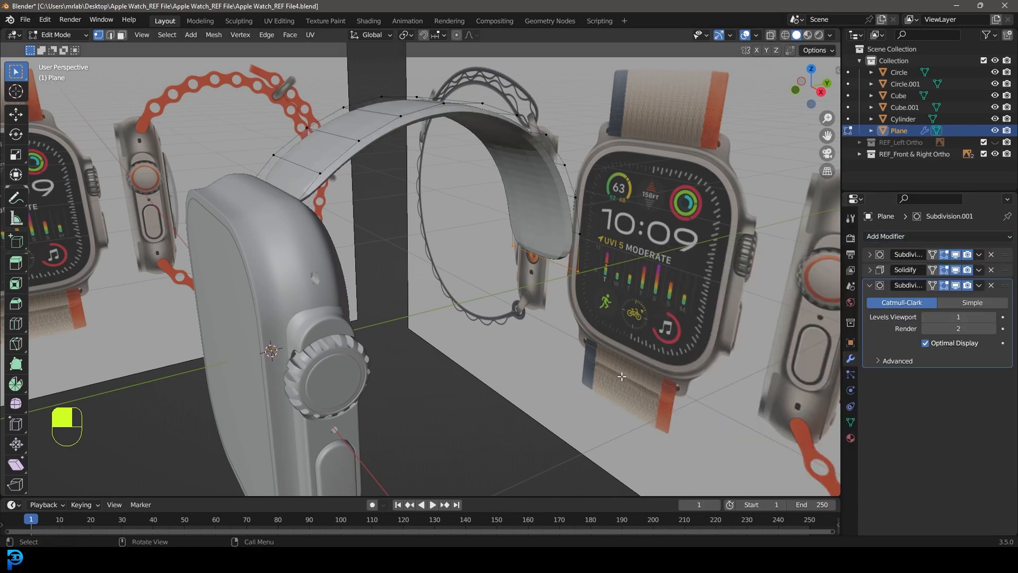
pyautogui.click(869, 286)
# Step: Add two lengthwise loop cuts to the band and spread them apart by scaling along X to about 1.97
pyautogui.moveTo(454, 196)
pyautogui.mouseDown(button='middle')
pyautogui.moveTo(385, 195)
pyautogui.moveTo(350, 220)
pyautogui.moveTo(442, 207)
pyautogui.moveTo(435, 228)
pyautogui.moveTo(448, 210)
pyautogui.mouseUp(button='middle')
pyautogui.hotkey('ctrl', 'r')
pyautogui.scroll(1, 455, 215)
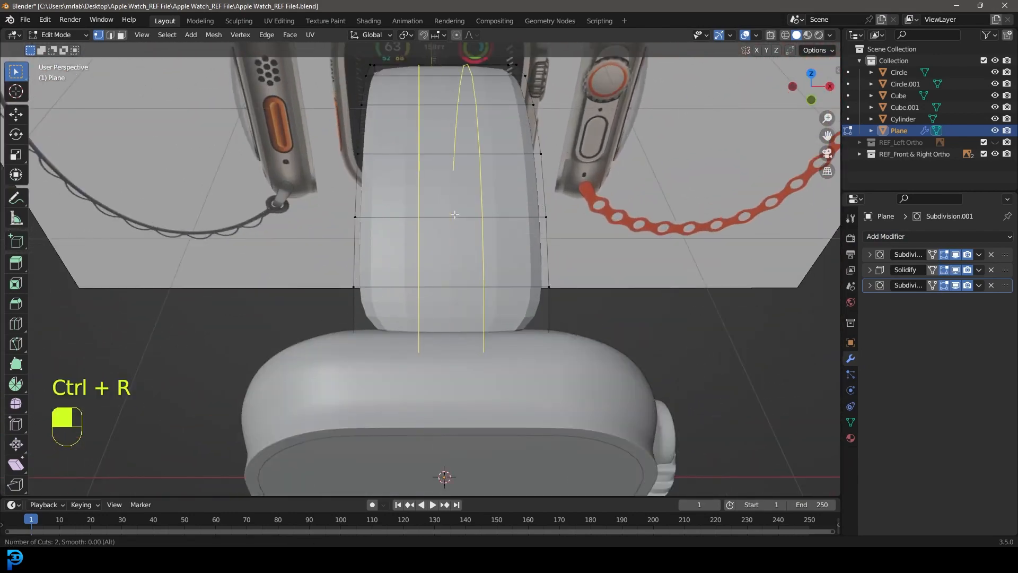
pyautogui.click(455, 215)
pyautogui.rightClick(454, 211)
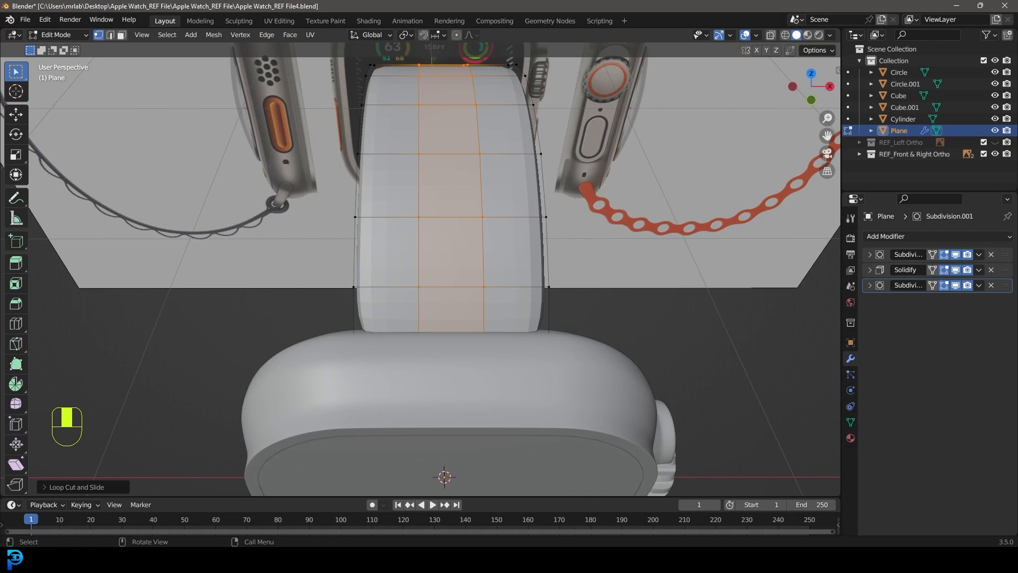
pyautogui.press('s')
pyautogui.press('x')
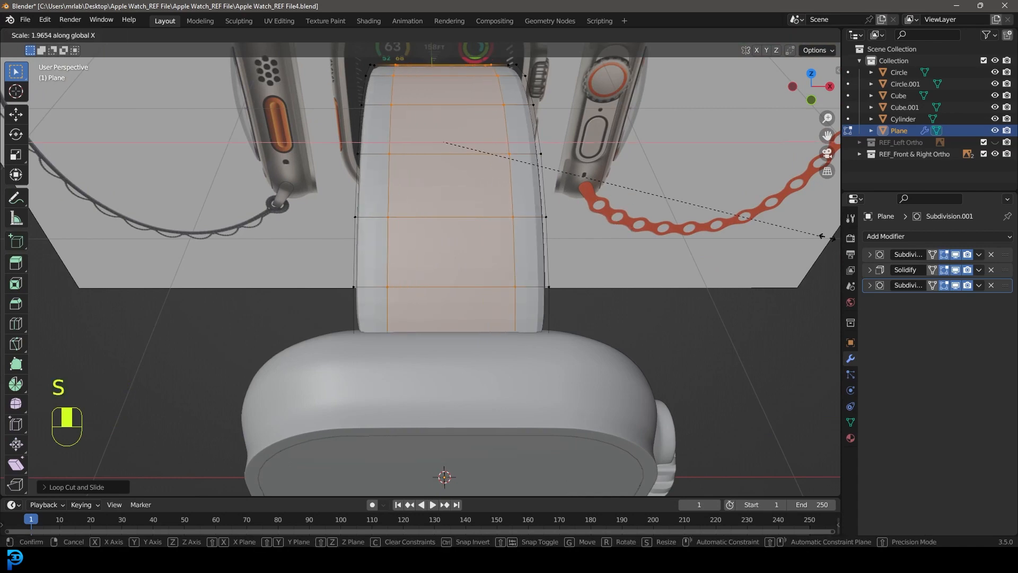
pyautogui.click(116, 243)
pyautogui.moveTo(467, 328); pyautogui.dragTo(568, 253, button='middle')
pyautogui.press('Tab')
pyautogui.press('Tab')
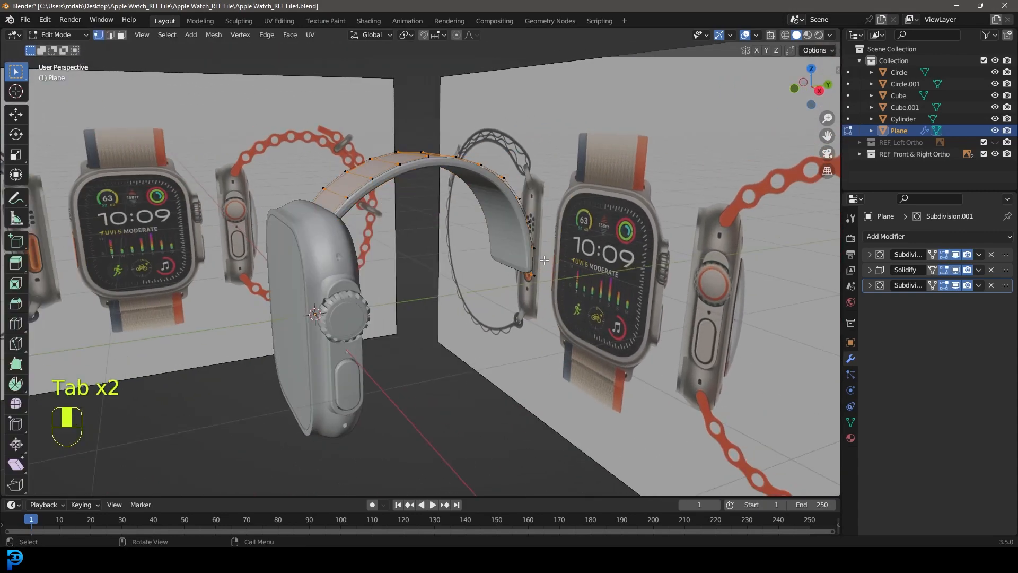
# Step: In the wireframe right view, enable proportional editing and move the vertices at the second hole toward the case with about 0.39 m influence
pyautogui.press('KP_3')
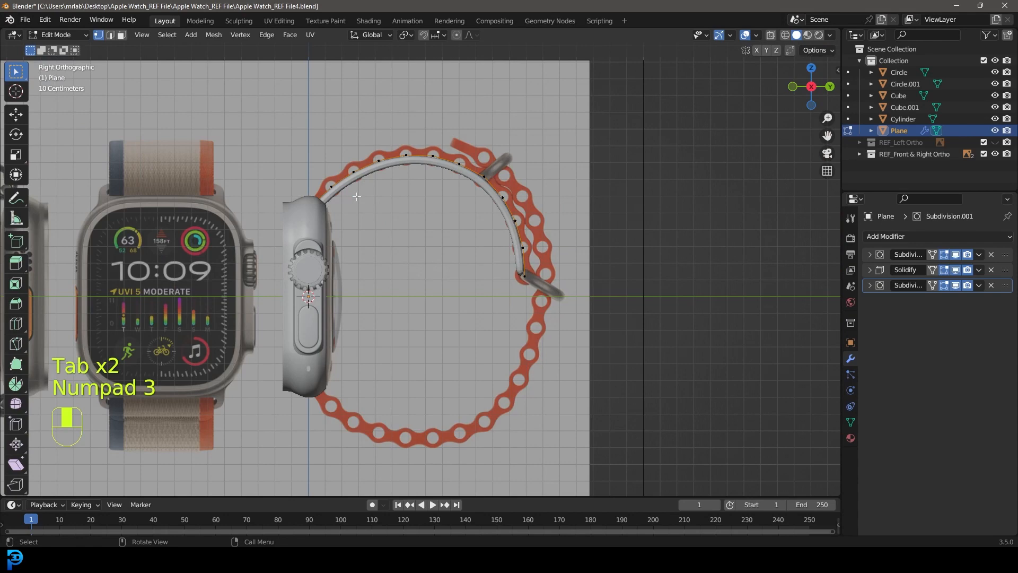
pyautogui.press('z')
pyautogui.click(313, 194)
pyautogui.keyDown('shift'); pyautogui.moveTo(375, 203); pyautogui.dragTo(439, 284, button='middle'); pyautogui.keyUp('shift')
pyautogui.scroll(3, 439, 284)
pyautogui.moveTo(435, 283); pyautogui.dragTo(397, 234)
pyautogui.keyDown('shift'); pyautogui.moveTo(373, 290); pyautogui.dragTo(439, 300, button='middle'); pyautogui.keyUp('shift')
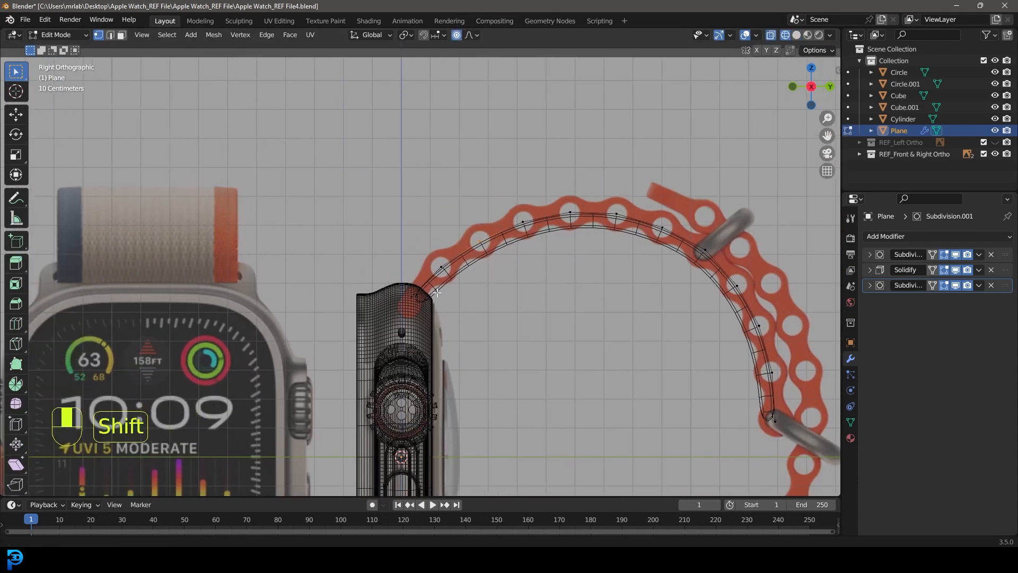
pyautogui.scroll(2, 439, 301)
pyautogui.press('g')
pyautogui.scroll(9, 550, 296)
pyautogui.scroll(1, 547, 295)
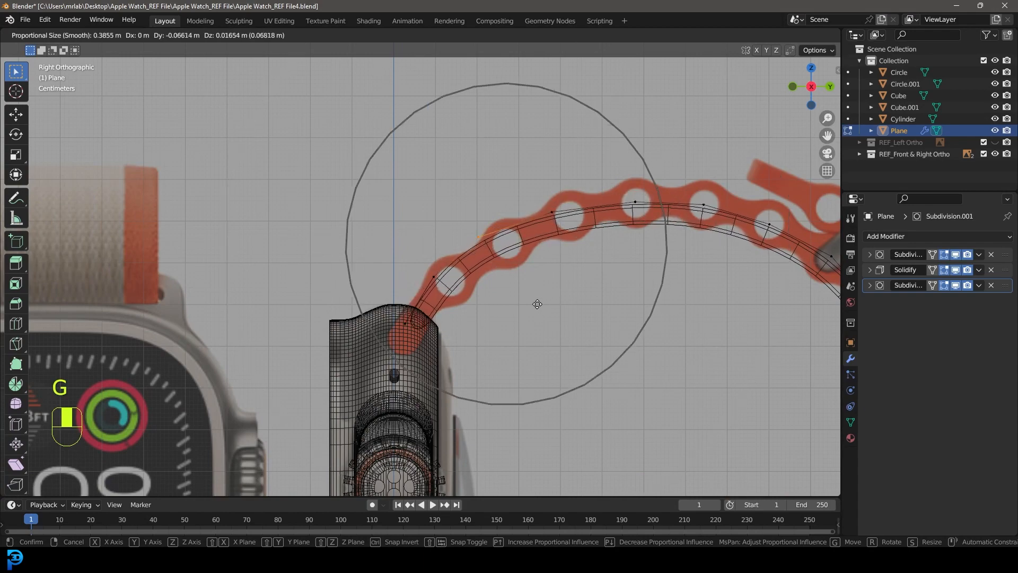
pyautogui.click(538, 304)
# Step: Select the vertices at the band's base and move them slightly down and toward the front of the watch case
pyautogui.moveTo(466, 348); pyautogui.dragTo(389, 256)
pyautogui.press('g')
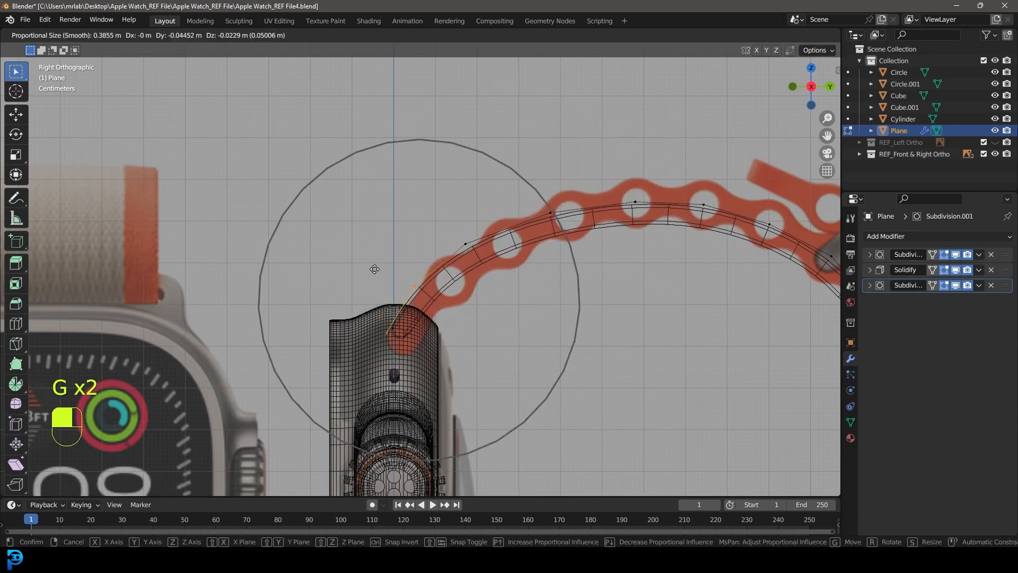
pyautogui.click(371, 272)
# Step: Select the band's base vertices in a wireframe perspective view and widen them along X to about 1.4 with proportional editing
pyautogui.scroll(-3, 477, 284)
pyautogui.press('z')
pyautogui.click(525, 297)
pyautogui.moveTo(518, 297)
pyautogui.mouseDown(button='middle')
pyautogui.moveTo(575, 325)
pyautogui.moveTo(631, 321)
pyautogui.mouseUp(button='middle')
pyautogui.scroll(3, 500, 317)
pyautogui.press('z')
pyautogui.click(390, 327)
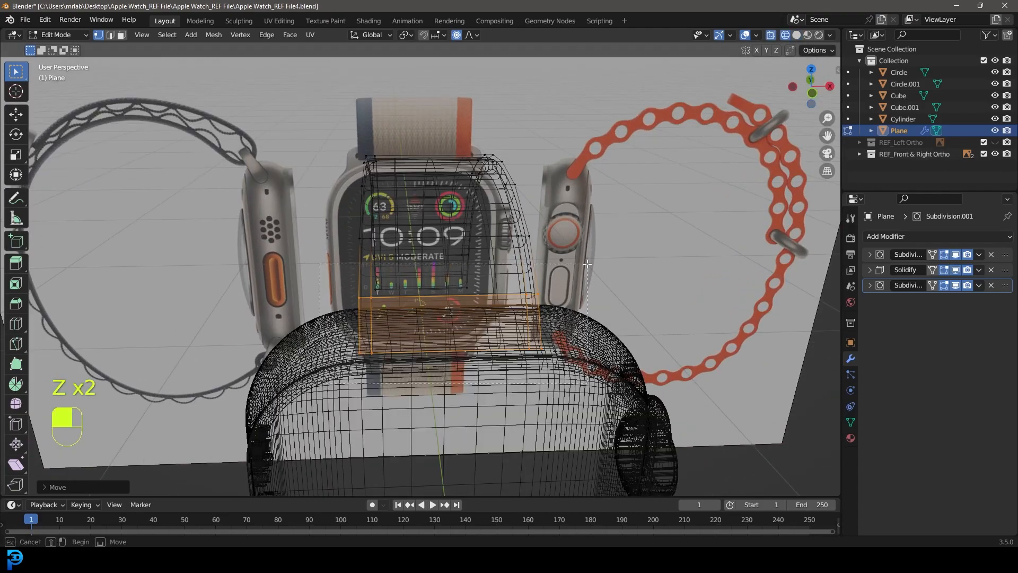
pyautogui.moveTo(389, 329); pyautogui.dragTo(512, 346, button='middle')
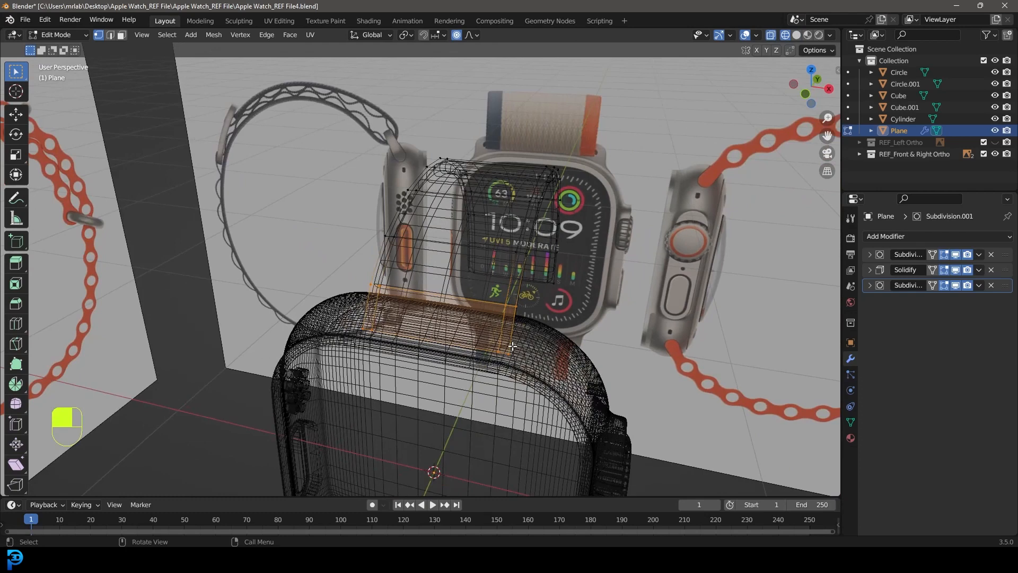
pyautogui.press('s')
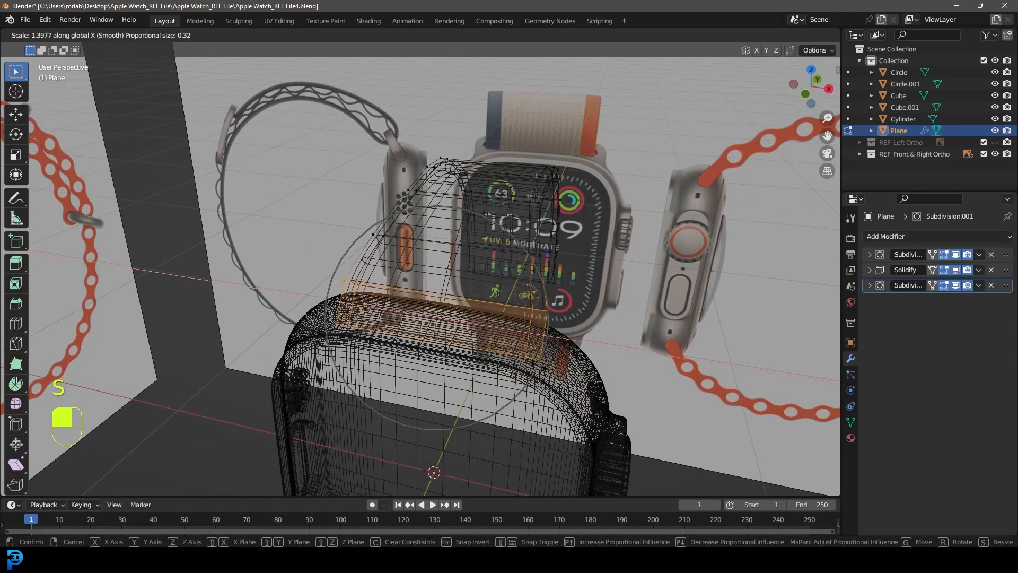
pyautogui.click(551, 373)
# Step: Select the edge at the band's free end, duplicate it and place the copy at the tip of the reference's outer strap
pyautogui.press('z')
pyautogui.moveTo(551, 373)
pyautogui.mouseDown(button='middle')
pyautogui.moveTo(529, 322)
pyautogui.moveTo(506, 316)
pyautogui.mouseUp(button='middle')
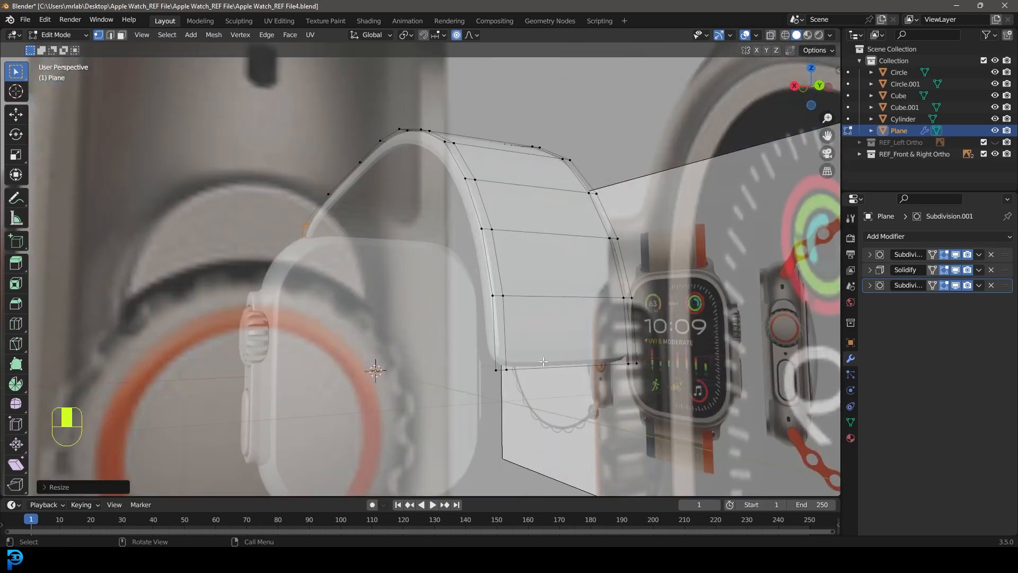
pyautogui.hotkey('alt', 'a')
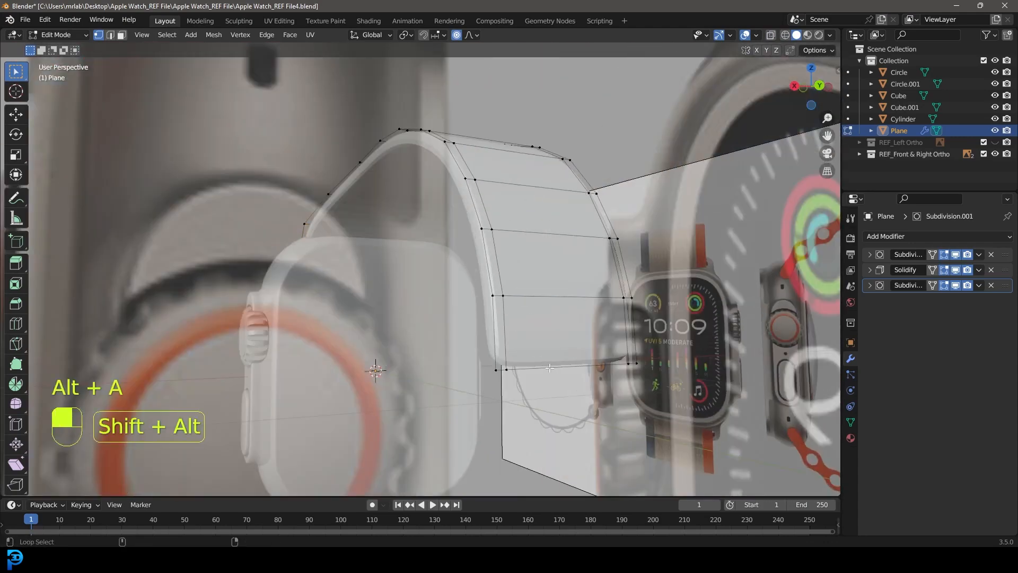
pyautogui.moveTo(544, 361); pyautogui.dragTo(531, 376, button='middle')
pyautogui.moveTo(531, 376); pyautogui.dragTo(562, 380, button='middle')
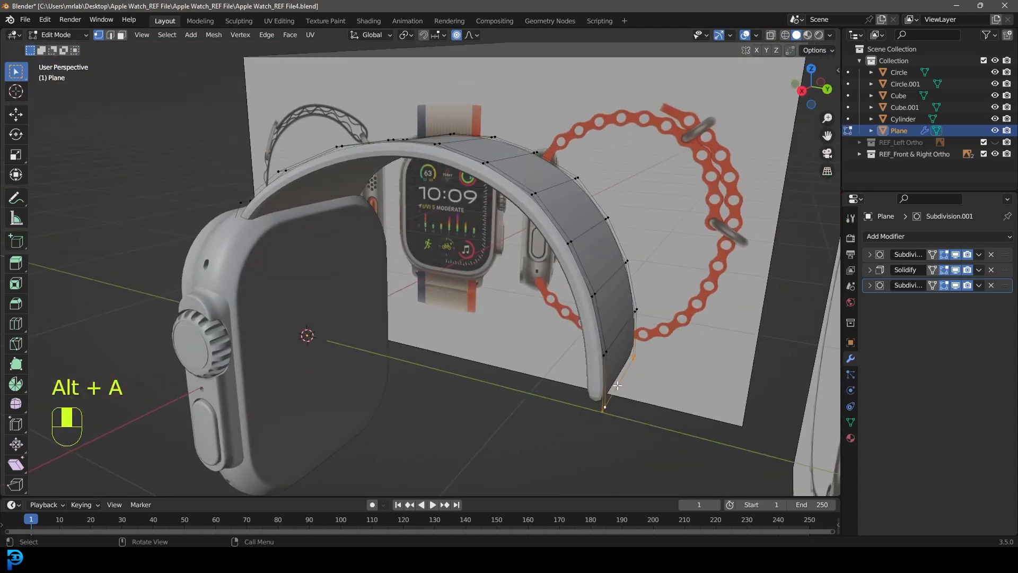
pyautogui.press('KP_1')
pyautogui.press('KP_3')
pyautogui.press('z')
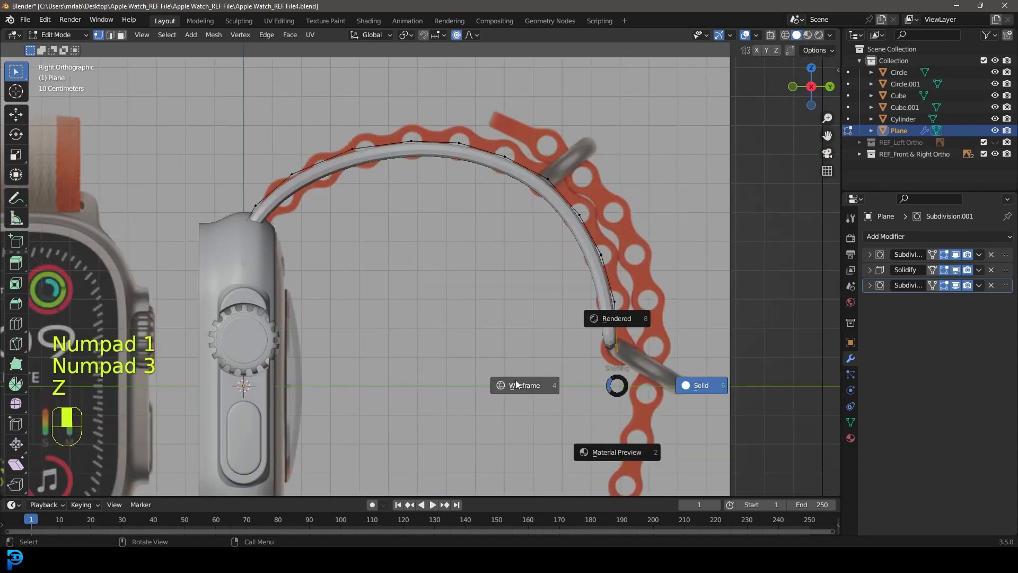
pyautogui.click(515, 380)
pyautogui.hotkey('shift', 'd')
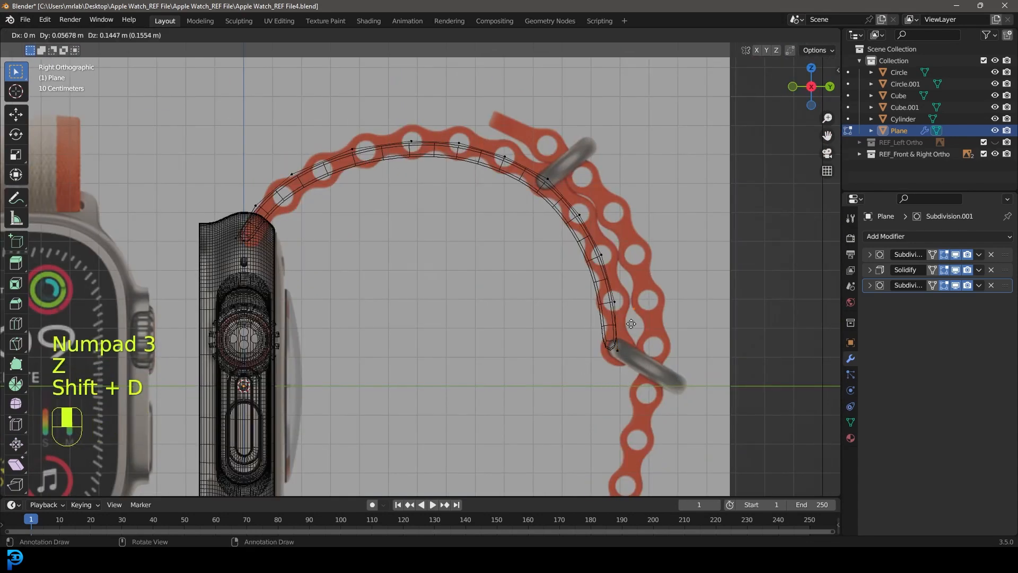
pyautogui.click(501, 158)
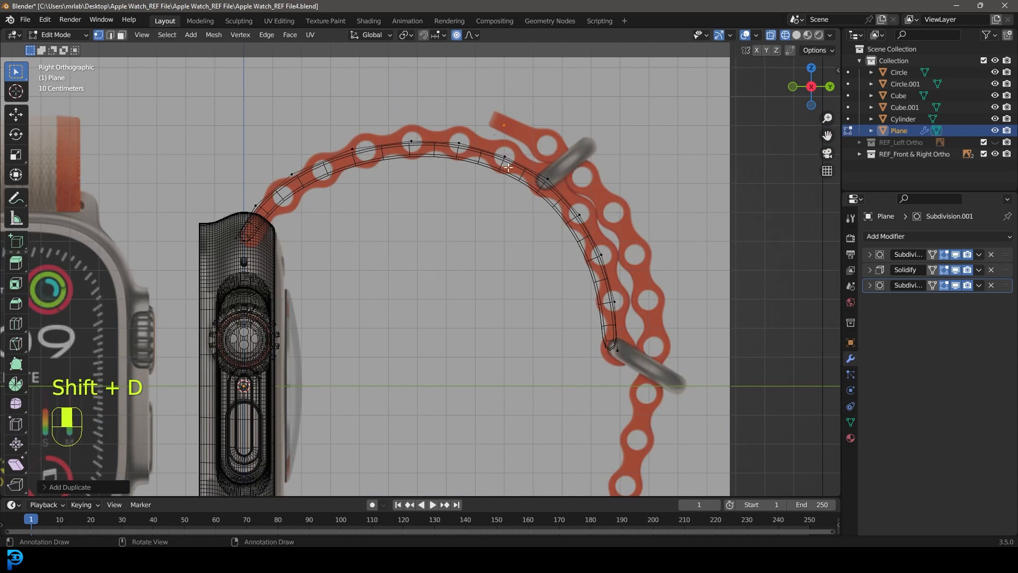
# Step: Reposition the duplicated edge just below the outer strap's tip in the right view
pyautogui.keyDown('shift'); pyautogui.moveTo(547, 171); pyautogui.dragTo(498, 173, button='middle'); pyautogui.keyUp('shift')
pyautogui.press('g')
pyautogui.click(497, 178)
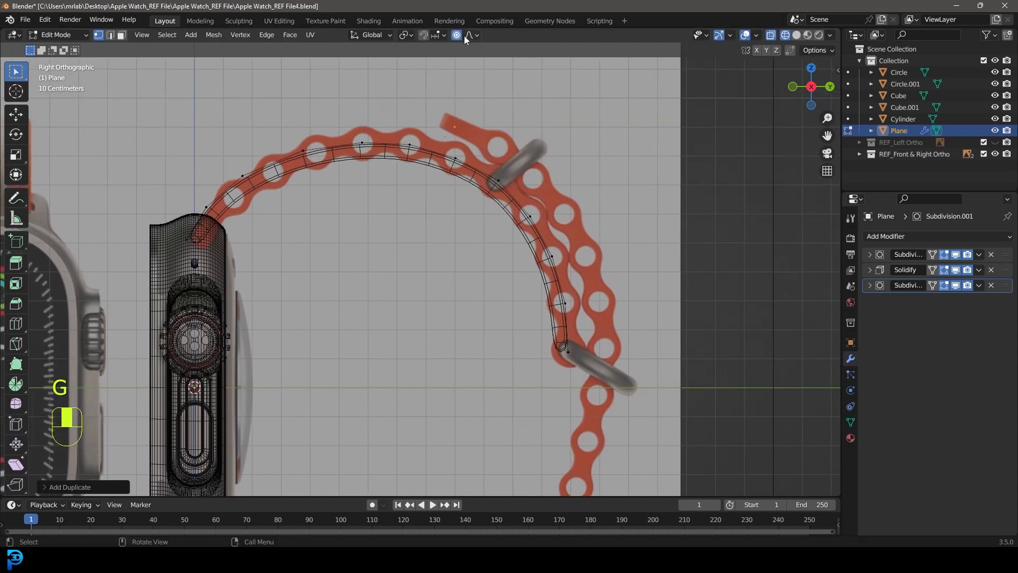
pyautogui.click(476, 36)
pyautogui.press('g')
pyautogui.click(496, 179)
# Step: Extrude the duplicated edge in three segments down along the holes of the outer strap
pyautogui.press('e')
pyautogui.press('e')
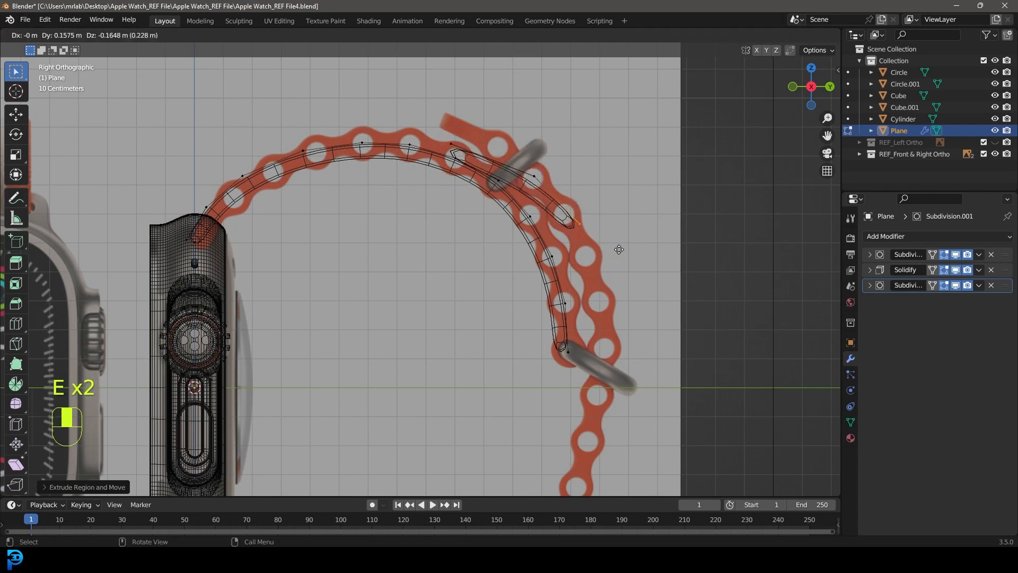
pyautogui.click(618, 248)
pyautogui.press('e')
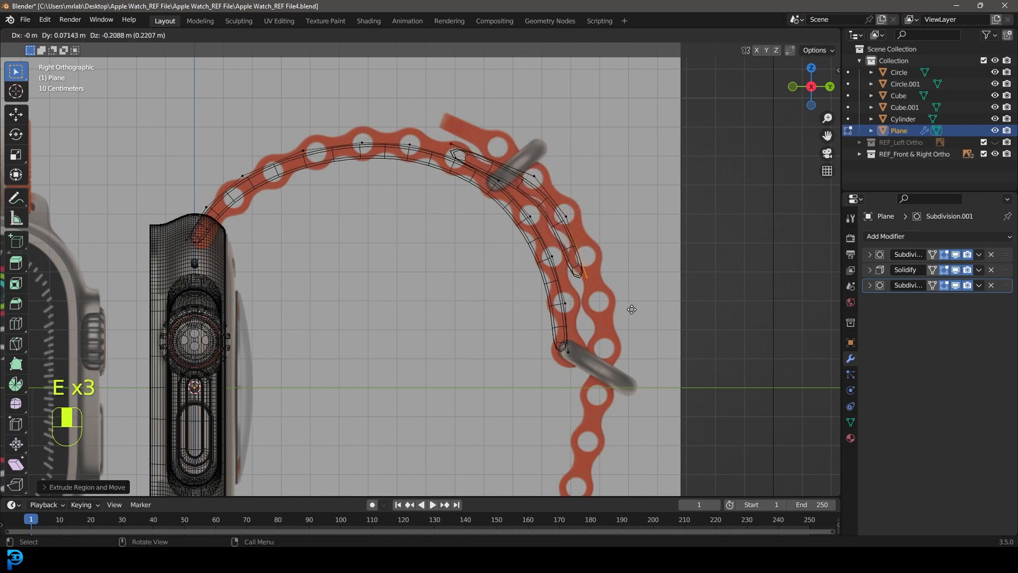
pyautogui.click(632, 309)
# Step: Move the outer strap's middle edge and lower end edge inward with proportional editing so they lie against the inner strap
pyautogui.moveTo(562, 199); pyautogui.dragTo(553, 193)
pyautogui.press('g')
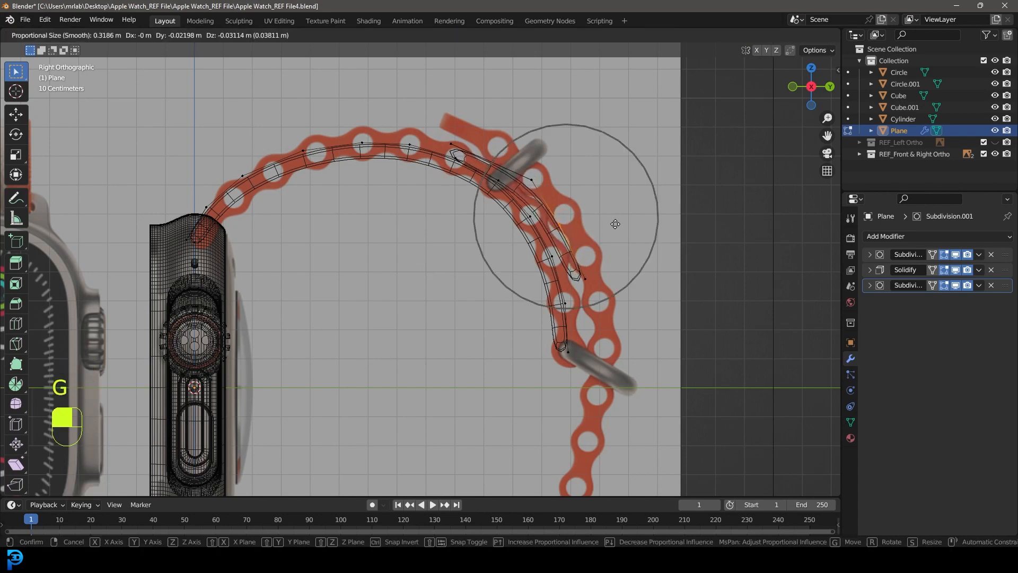
pyautogui.click(611, 225)
pyautogui.moveTo(637, 365); pyautogui.dragTo(587, 276)
pyautogui.press('g')
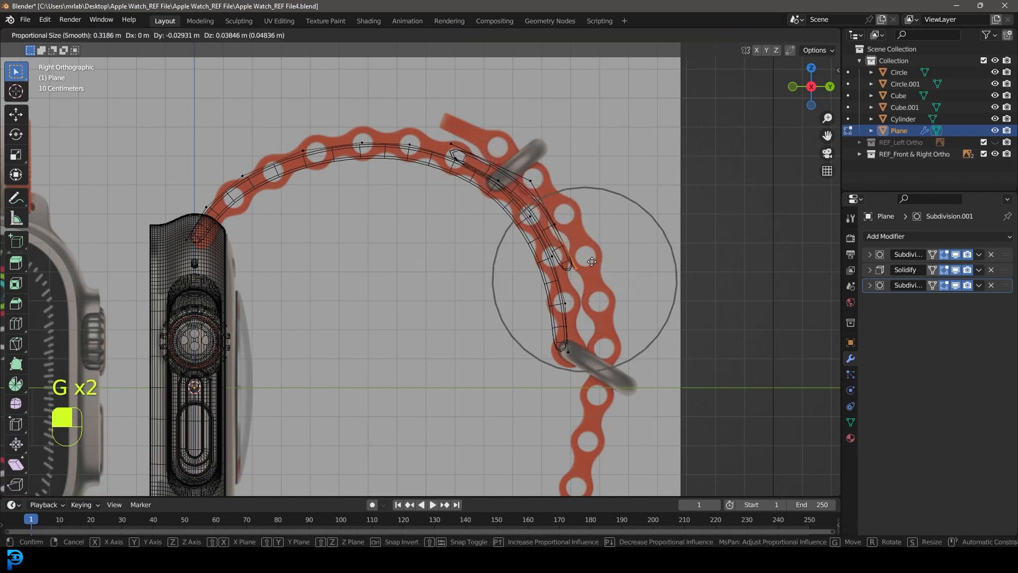
pyautogui.click(591, 262)
# Step: In solid shading, extrude the outer strap's end edge in three segments down past the reference's lower metal loop
pyautogui.press('z')
pyautogui.click(639, 263)
pyautogui.keyDown('shift'); pyautogui.moveTo(634, 346); pyautogui.dragTo(595, 279, button='middle'); pyautogui.keyUp('shift')
pyautogui.scroll(2, 594, 279)
pyautogui.press('e')
pyautogui.click(618, 318)
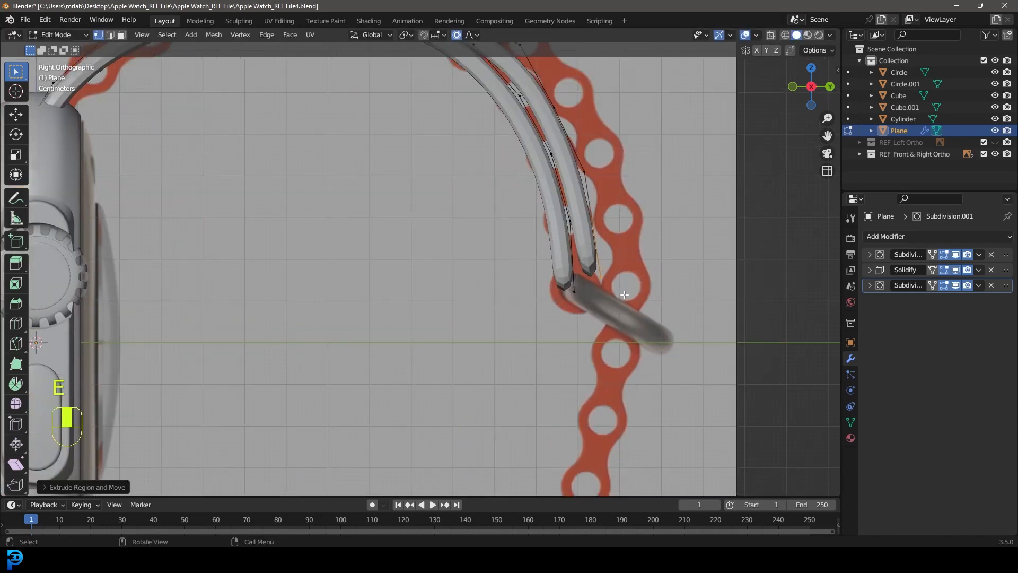
pyautogui.press('e')
pyautogui.click(630, 401)
pyautogui.press('e')
pyautogui.click(620, 481)
pyautogui.keyDown('shift'); pyautogui.moveTo(620, 480); pyautogui.dragTo(647, 255, button='middle'); pyautogui.keyUp('shift')
# Step: Extrude the strap's end edge in four more segments along the lower outer curve of the reference band
pyautogui.press('e')
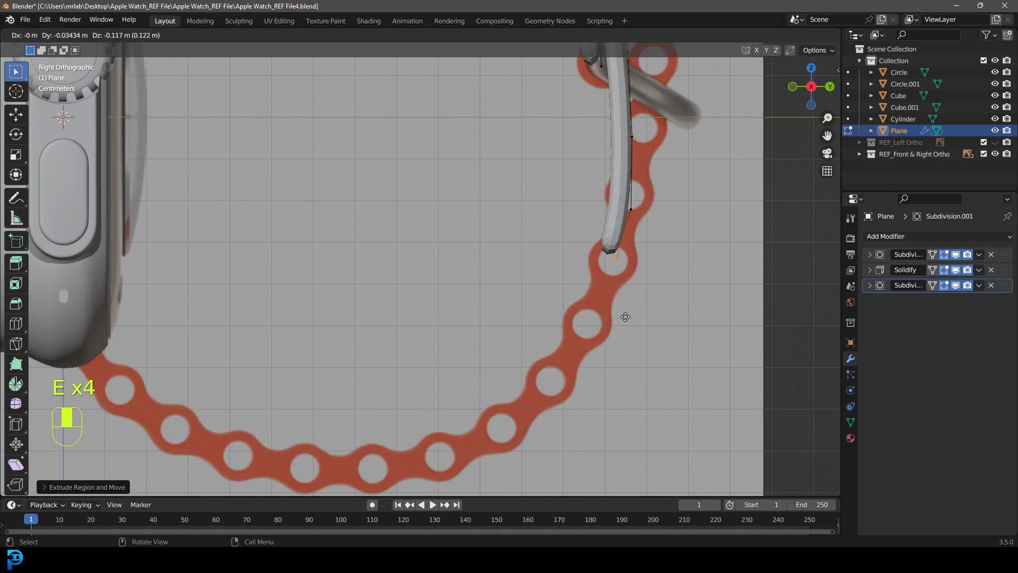
pyautogui.click(629, 336)
pyautogui.press('e')
pyautogui.click(594, 395)
pyautogui.press('e')
pyautogui.click(552, 455)
pyautogui.press('e')
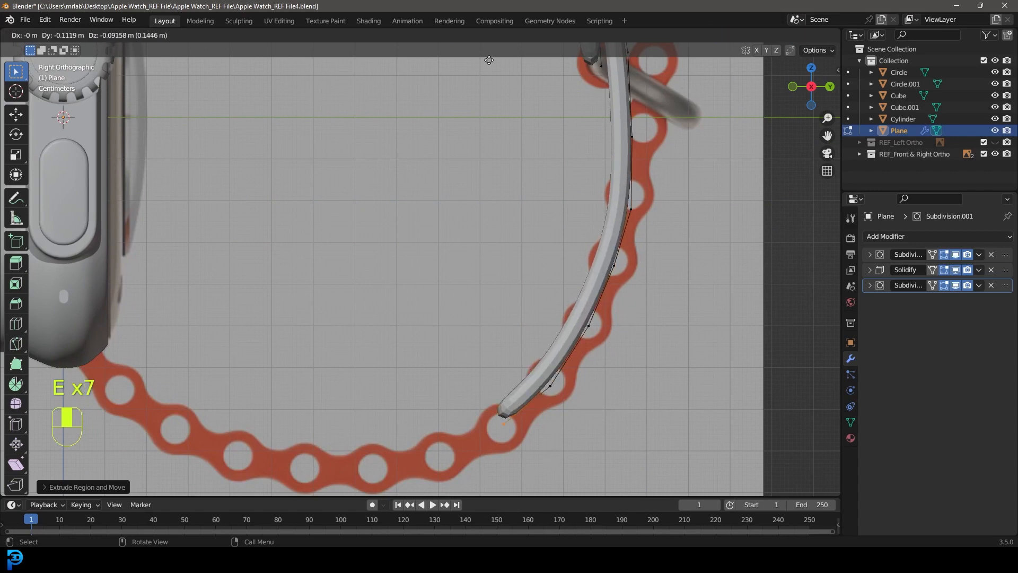
pyautogui.click(501, 490)
# Step: Extend the strap with four extruded segments along the holes at the very bottom of the reference band
pyautogui.press('e')
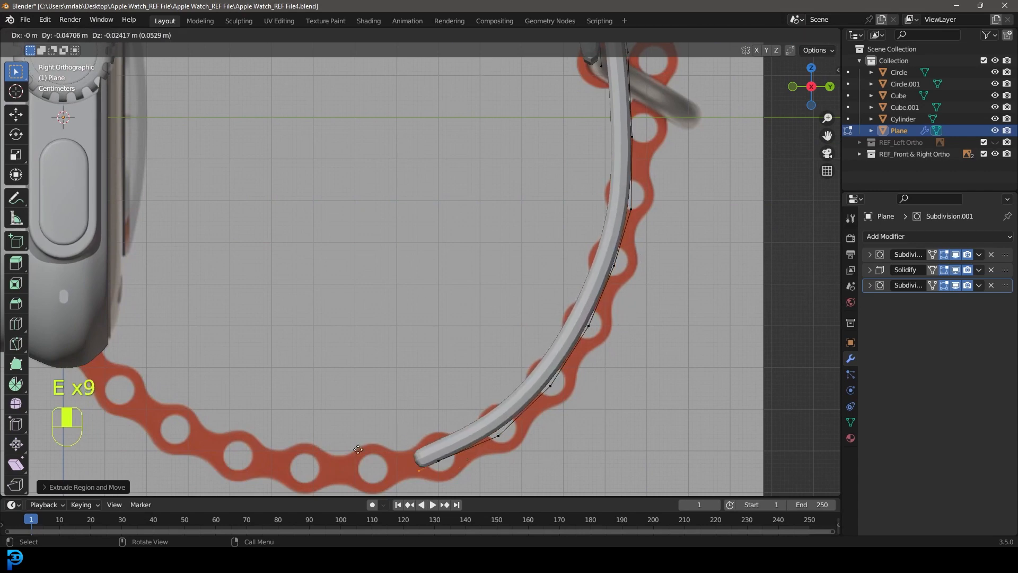
pyautogui.click(304, 458)
pyautogui.press('e')
pyautogui.click(234, 456)
pyautogui.press('e')
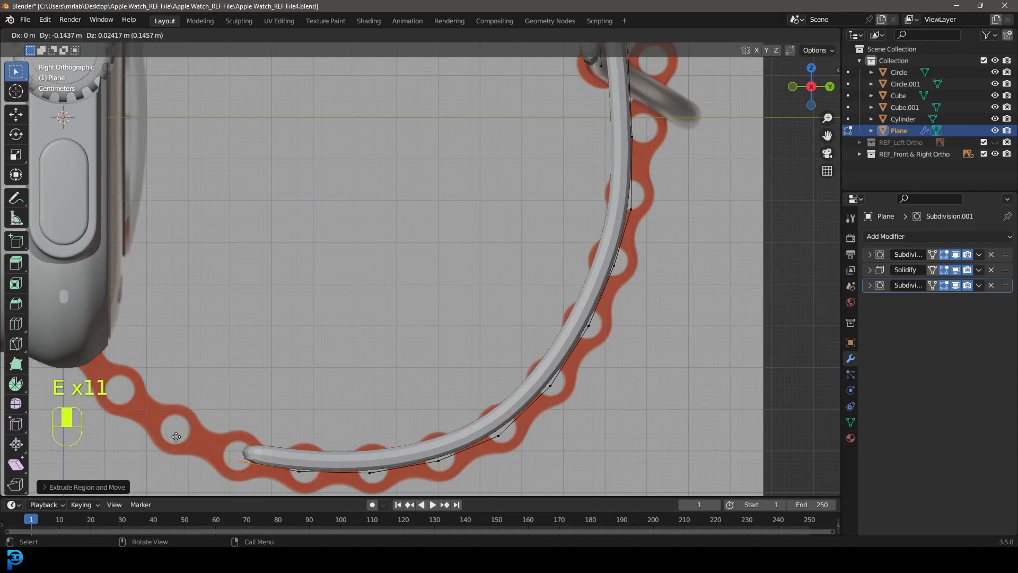
pyautogui.click(173, 434)
# Step: Extrude the strap's end in four final segments up into the lower end of the watch case
pyautogui.scroll(-2, 212, 456)
pyautogui.keyDown('shift'); pyautogui.moveTo(201, 403); pyautogui.dragTo(369, 350, button='middle'); pyautogui.keyUp('shift')
pyautogui.scroll(1, 472, 355)
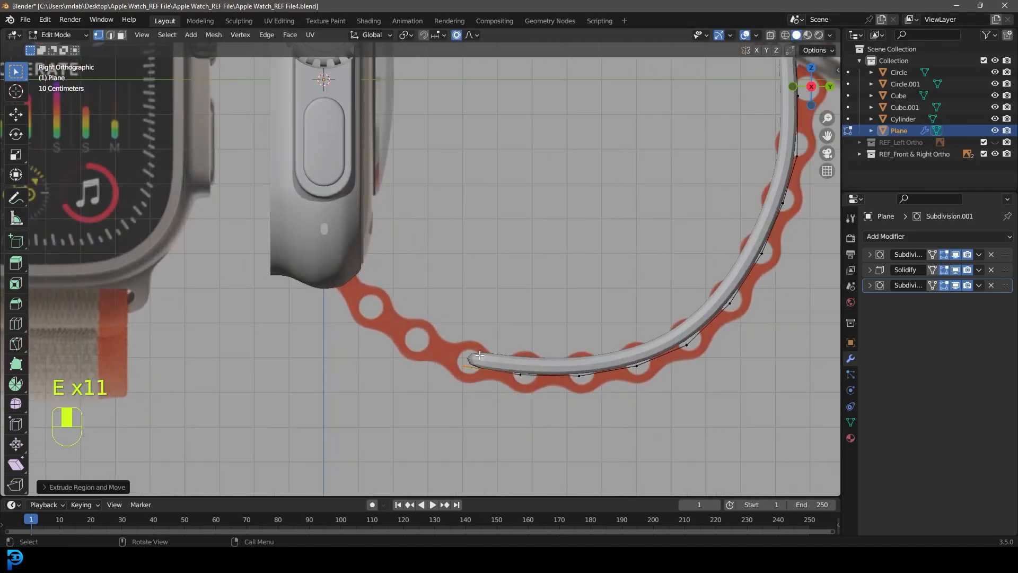
pyautogui.scroll(1, 480, 355)
pyautogui.press('e')
pyautogui.click(429, 365)
pyautogui.press('e')
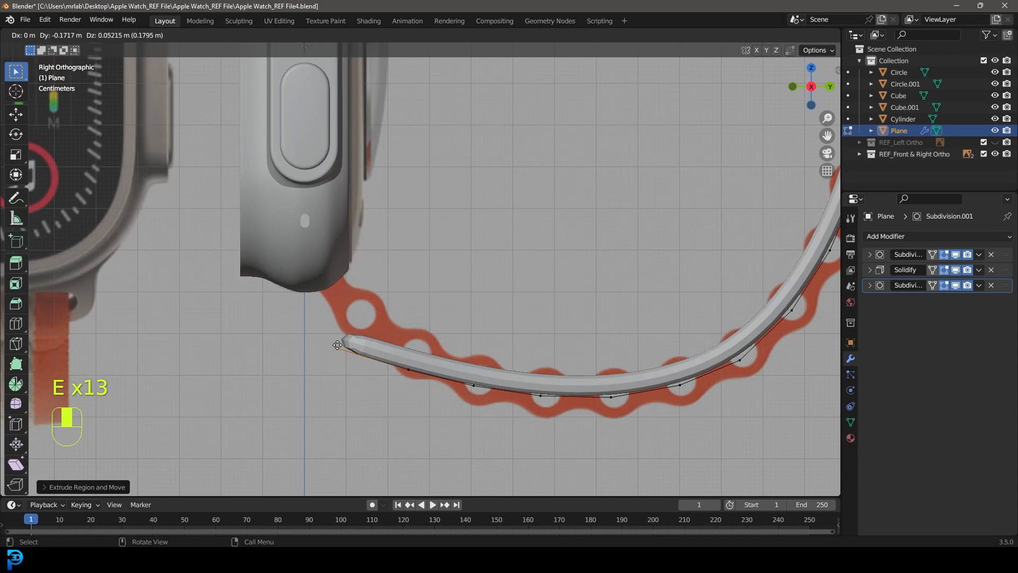
pyautogui.click(358, 342)
pyautogui.press('e')
pyautogui.click(296, 307)
pyautogui.press('e')
pyautogui.click(276, 259)
# Step: Widen the strap's end edge at the watch case along X by about 1.5 with proportional editing, and readjust its width
pyautogui.moveTo(332, 261); pyautogui.dragTo(463, 213, button='middle')
pyautogui.scroll(2, 462, 213)
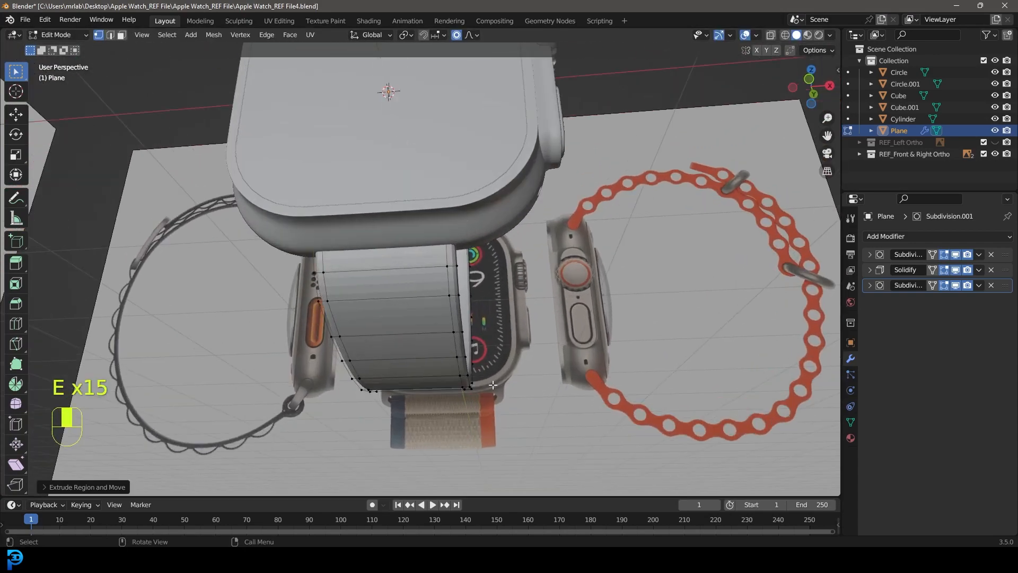
pyautogui.press('s')
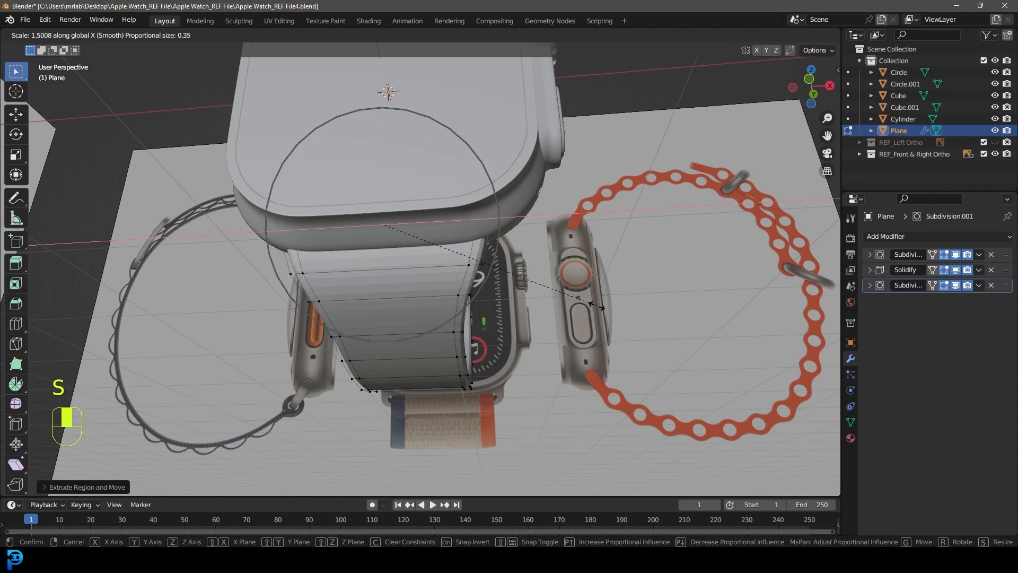
pyautogui.click(596, 307)
pyautogui.scroll(-7, 531, 265)
pyautogui.moveTo(451, 213); pyautogui.dragTo(466, 254, button='middle')
pyautogui.scroll(2, 554, 253)
pyautogui.moveTo(555, 253); pyautogui.dragTo(593, 229, button='middle')
pyautogui.press('s')
pyautogui.middleClick(535, 243)
pyautogui.click(540, 243)
# Step: Select the edge loop at the outer strap's tip and narrow it to about 0.45 with proportional editing
pyautogui.moveTo(444, 251); pyautogui.dragTo(418, 242, button='middle')
pyautogui.keyDown('alt'); pyautogui.keyDown('shift'); pyautogui.click(354, 237); pyautogui.keyUp('shift'); pyautogui.keyUp('alt')
pyautogui.scroll(3, 418, 255)
pyautogui.press('s')
pyautogui.scroll(4, 425, 221)
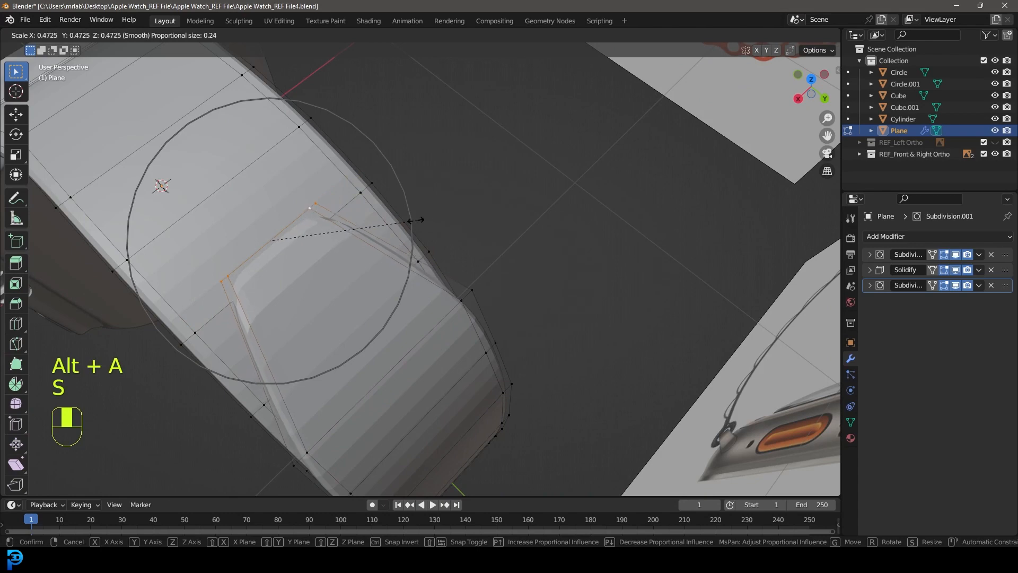
pyautogui.click(403, 223)
# Step: Add a centred loop cut just behind the outer strap's tip and scale it to about 1.35 with proportional editing
pyautogui.moveTo(307, 323); pyautogui.dragTo(306, 328, button='middle')
pyautogui.hotkey('ctrl', 'r')
pyautogui.click(264, 347)
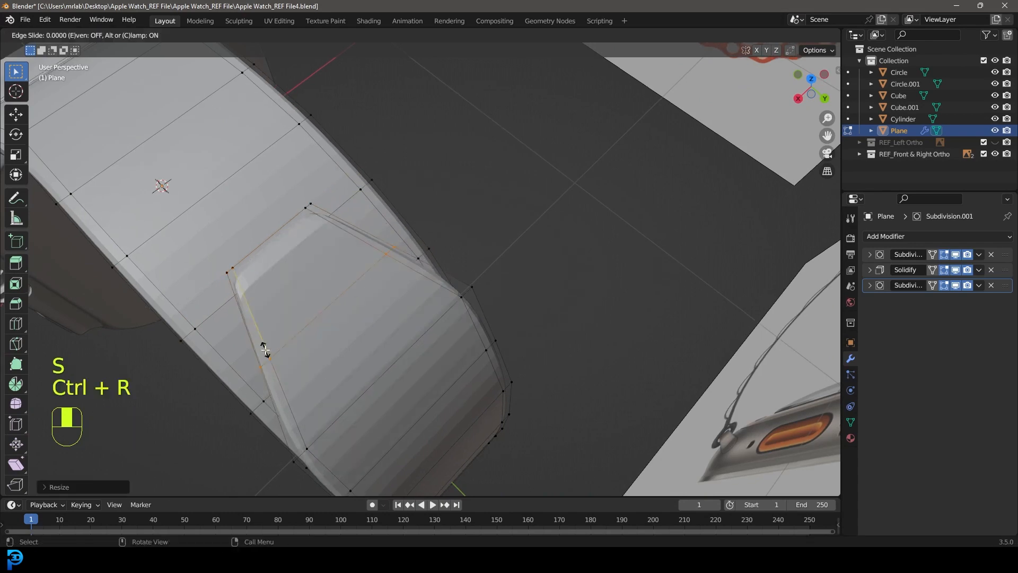
pyautogui.rightClick(265, 347)
pyautogui.press('s')
pyautogui.scroll(3, 531, 306)
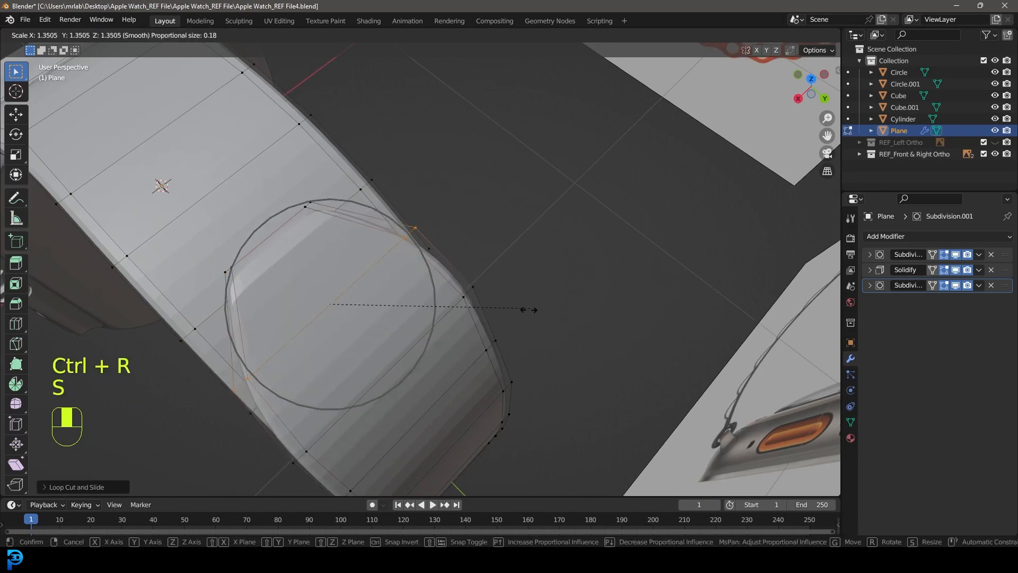
pyautogui.click(531, 307)
# Step: Return to Object Mode, shade the finished band smooth and deselect it
pyautogui.scroll(-5, 531, 307)
pyautogui.moveTo(530, 307); pyautogui.dragTo(474, 237, button='middle')
pyautogui.press('Tab')
pyautogui.rightClick(454, 155)
pyautogui.click(411, 154)
pyautogui.hotkey('alt', 'a')
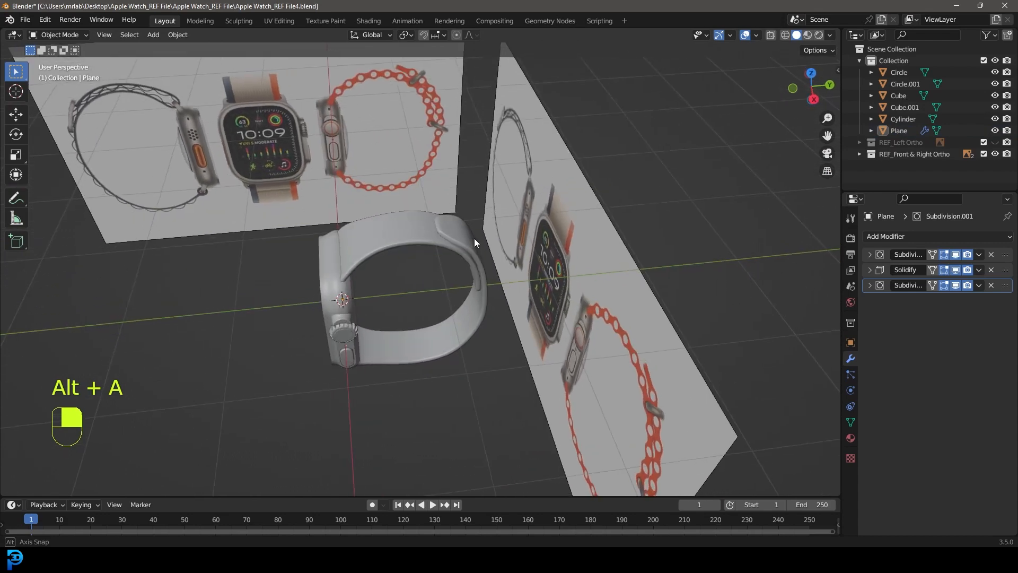
# Step: Add a torus mesh for the band's metal loop
pyautogui.scroll(3, 492, 208)
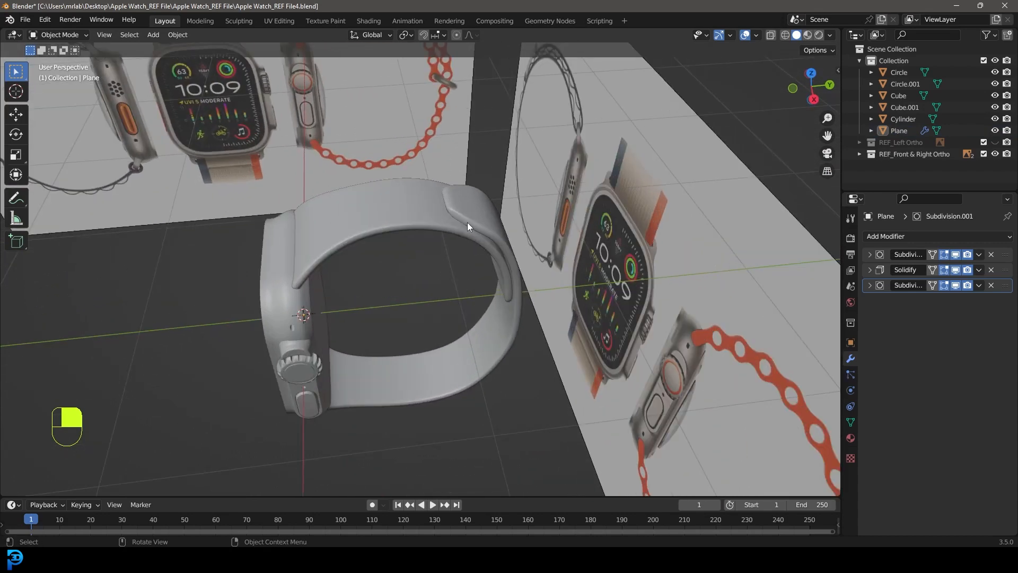
pyautogui.hotkey('shift', 'a')
pyautogui.moveTo(467, 222)
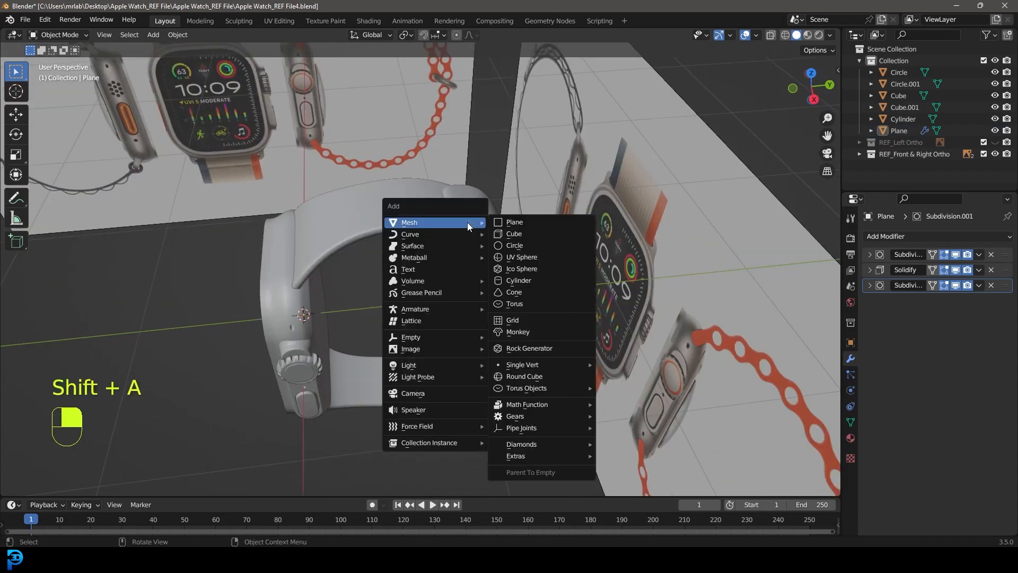
pyautogui.click(523, 303)
pyautogui.scroll(-6, 540, 299)
# Step: In a wireframe top view, extrude the torus's +X half along X to form an elongated ring
pyautogui.press('Tab')
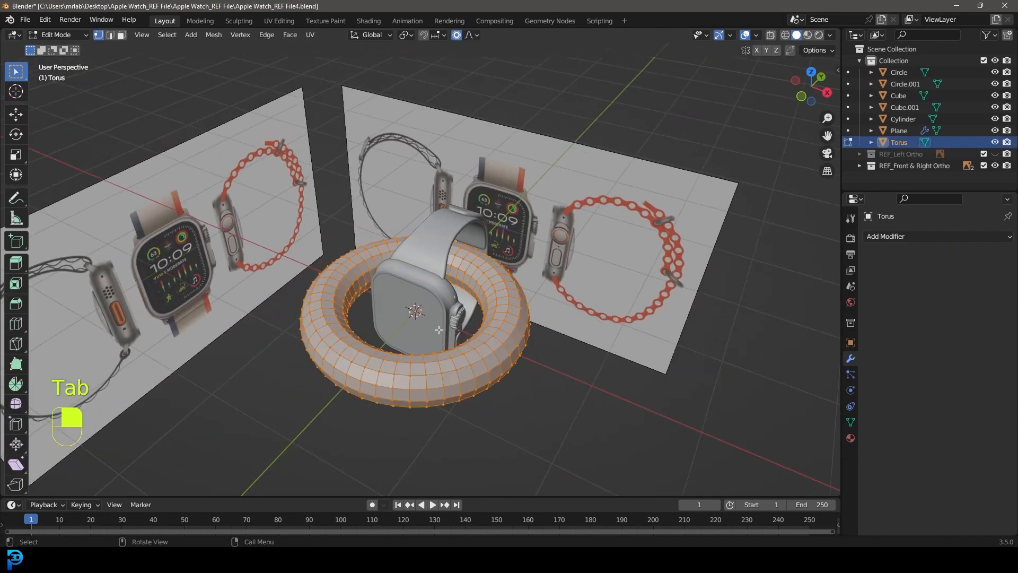
pyautogui.press('KP_7')
pyautogui.press('z')
pyautogui.click(379, 341)
pyautogui.moveTo(638, 471); pyautogui.dragTo(452, 182)
pyautogui.press('e')
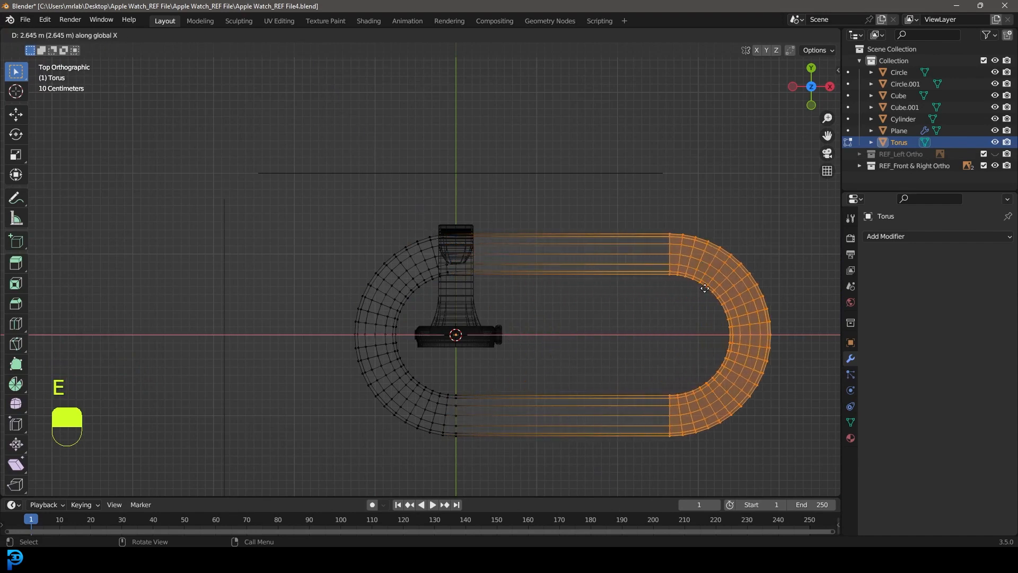
pyautogui.click(722, 297)
# Step: Shrink the whole ring and place it over the far end of the band in the top view
pyautogui.press('Tab')
pyautogui.press('s')
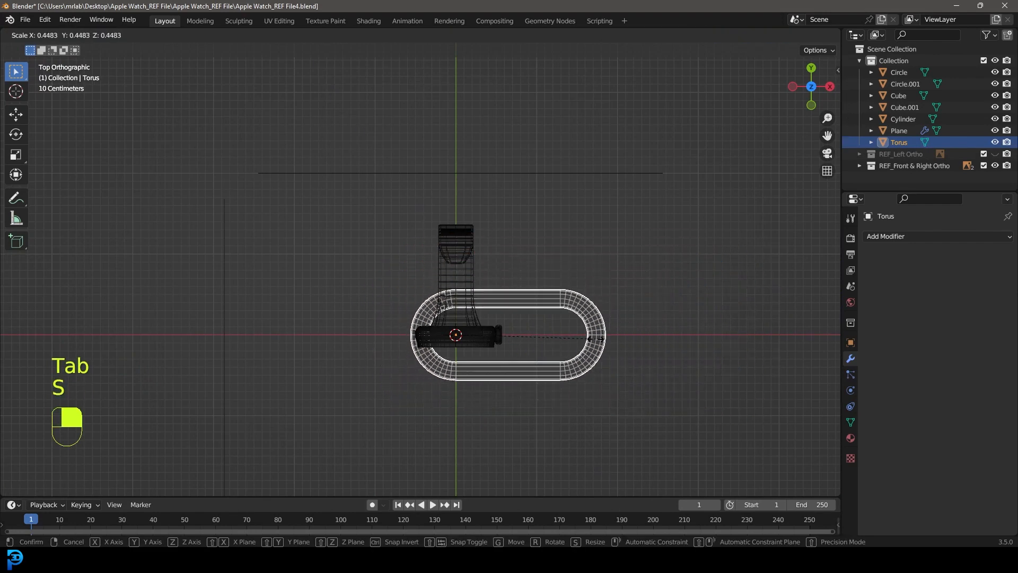
pyautogui.click(511, 329)
pyautogui.press('g')
pyautogui.click(487, 223)
pyautogui.scroll(5, 659, 277)
pyautogui.press('s')
pyautogui.click(551, 217)
pyautogui.scroll(3, 550, 218)
pyautogui.keyDown('shift'); pyautogui.moveTo(551, 218); pyautogui.dragTo(462, 273, button='middle'); pyautogui.keyUp('shift')
pyautogui.press('g')
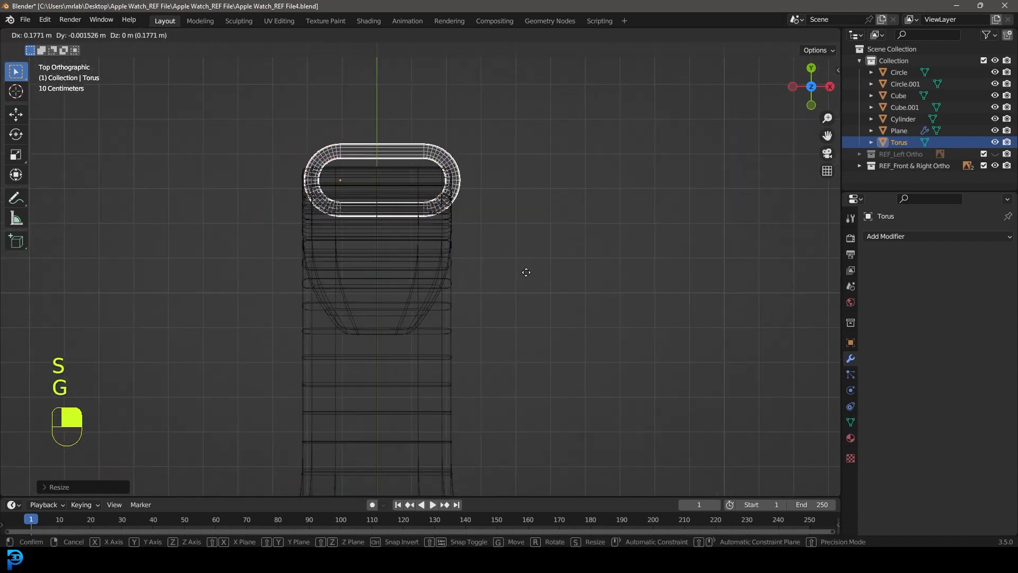
pyautogui.click(505, 262)
# Step: Lengthen the ring by moving its +X half about 0.1 m along X, and rescale the whole ring around the band
pyautogui.press('Tab')
pyautogui.moveTo(514, 258); pyautogui.dragTo(376, 102)
pyautogui.press('g')
pyautogui.press('x')
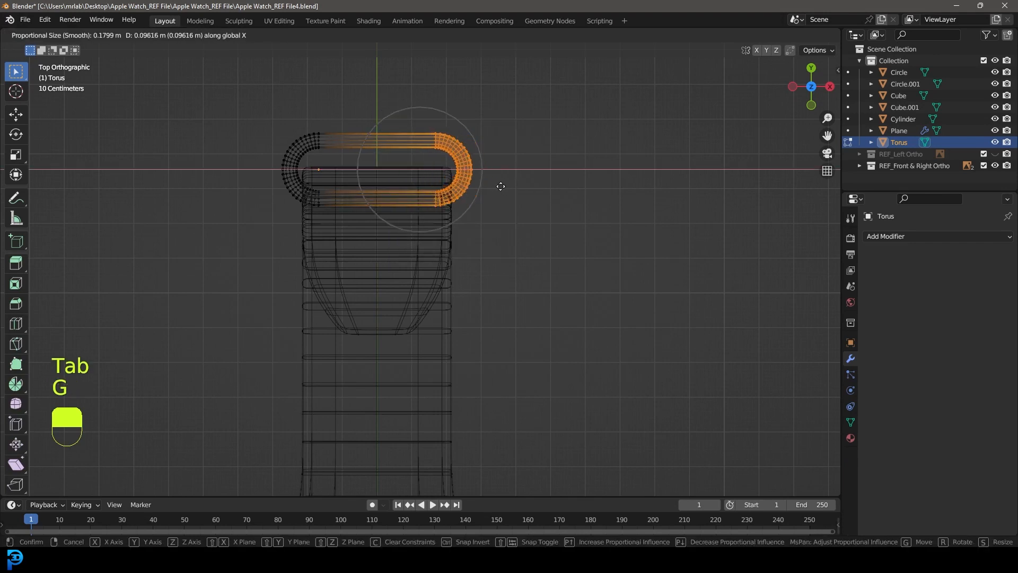
pyautogui.click(502, 187)
pyautogui.press('Tab')
pyautogui.press('s')
pyautogui.click(542, 211)
pyautogui.press('s')
pyautogui.click(584, 245)
# Step: In the right view, move the ring to the reference's upper metal loop and rotate it to match the loop's tilt
pyautogui.press('KP_3')
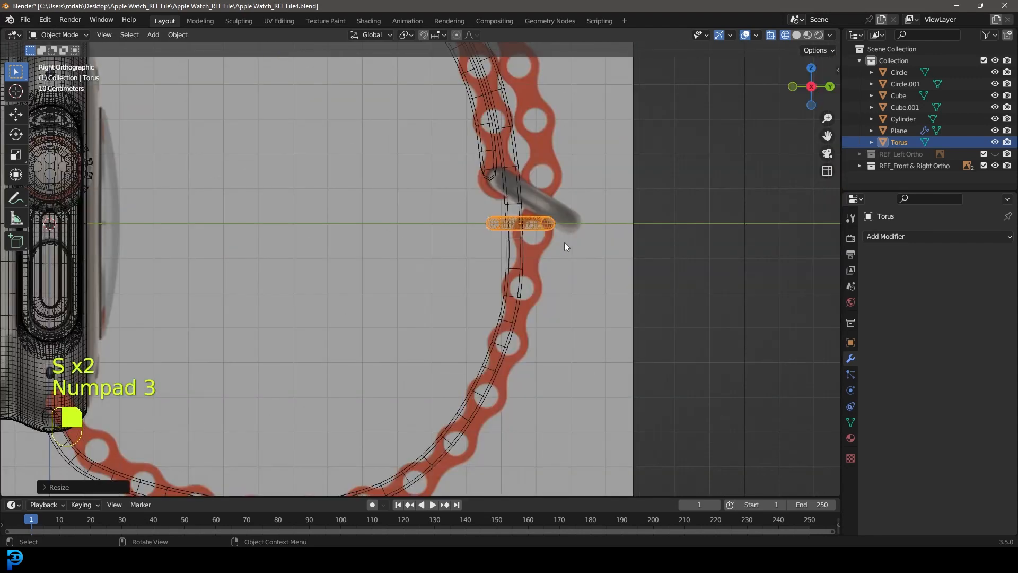
pyautogui.keyDown('shift'); pyautogui.moveTo(571, 248); pyautogui.dragTo(520, 287, button='middle'); pyautogui.keyUp('shift')
pyautogui.scroll(-6, 495, 265)
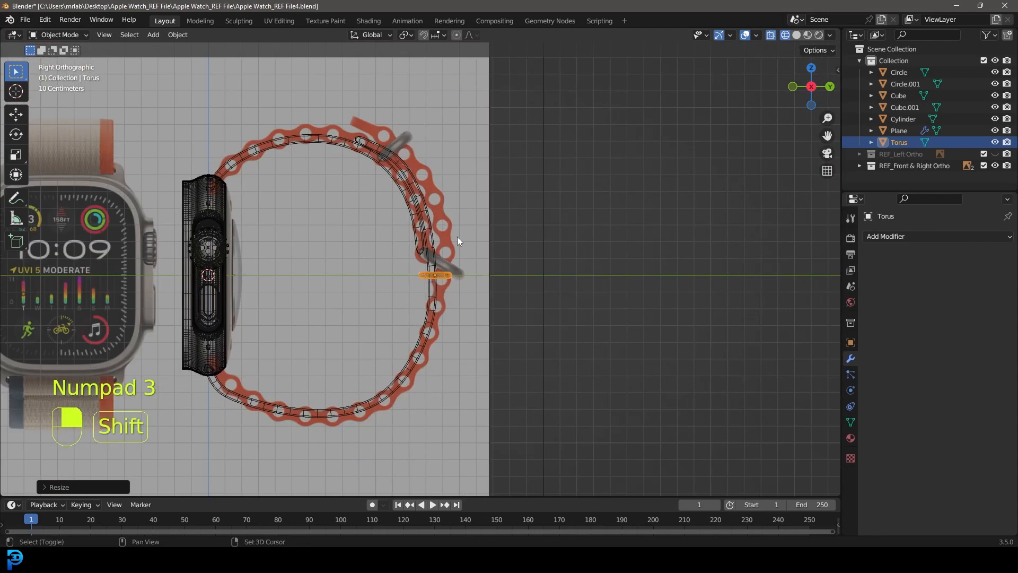
pyautogui.keyDown('shift'); pyautogui.moveTo(460, 238); pyautogui.dragTo(486, 394, button='middle'); pyautogui.keyUp('shift')
pyautogui.scroll(2, 486, 397)
pyautogui.press('g')
pyautogui.click(429, 212)
pyautogui.press('r')
pyautogui.click(497, 221)
# Step: Resize the tilted ring and shift it so it wraps around both overlapping straps
pyautogui.press('s')
pyautogui.click(469, 252)
pyautogui.scroll(2, 469, 253)
pyautogui.press('g')
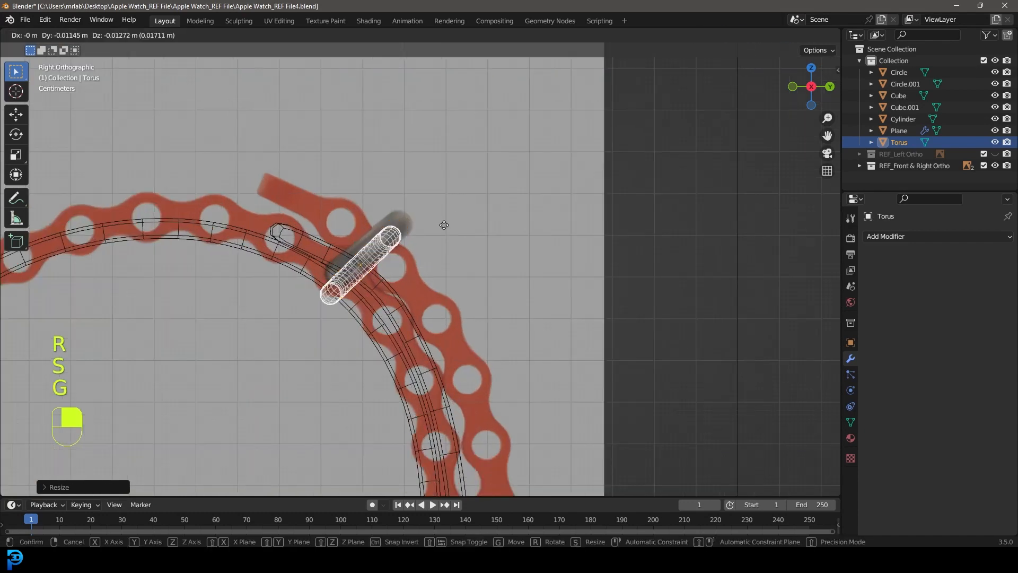
pyautogui.click(432, 227)
# Step: In solid shading, scale the ring to about 0.82 so it fits closer around the band
pyautogui.press('z')
pyautogui.click(496, 228)
pyautogui.scroll(-4, 456, 231)
pyautogui.moveTo(439, 236); pyautogui.dragTo(427, 263, button='middle')
pyautogui.scroll(3, 434, 263)
pyautogui.press('s')
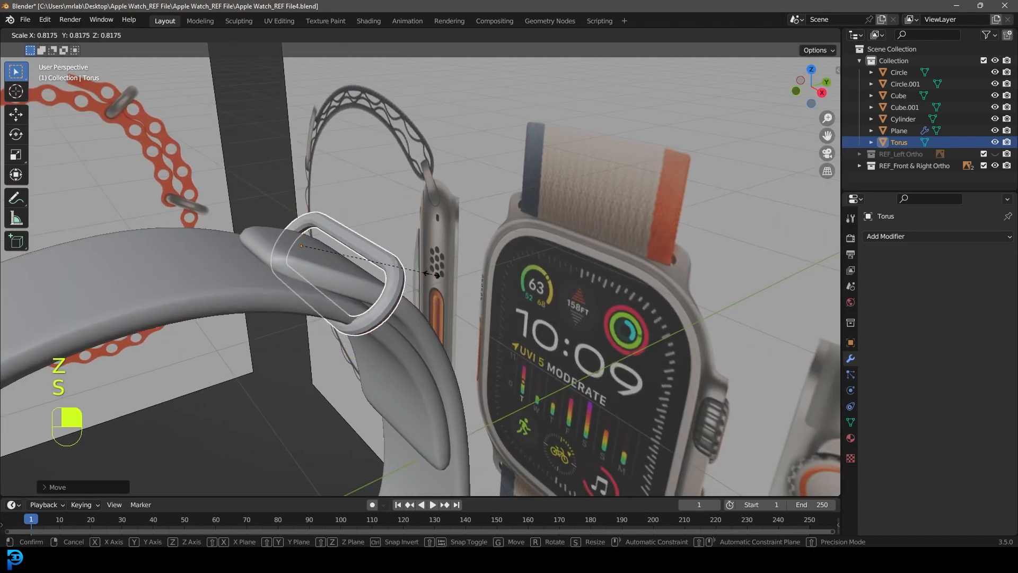
pyautogui.click(434, 275)
# Step: Reposition the ring around the upper strap overlap in the right view and shade it smooth
pyautogui.press('KP_3')
pyautogui.press('g')
pyautogui.click(440, 287)
pyautogui.rightClick(381, 240)
pyautogui.click(381, 240)
# Step: Duplicate the ring in a wireframe right view and place the copy just above the inner strap's lower end
pyautogui.moveTo(381, 240); pyautogui.dragTo(320, 299, button='middle')
pyautogui.press('KP_1')
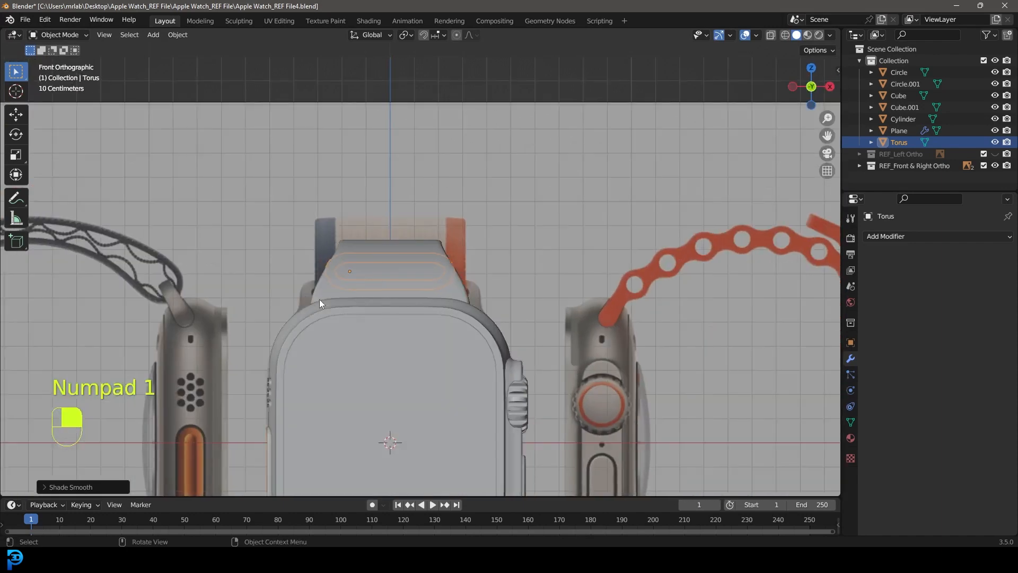
pyautogui.press('KP_3')
pyautogui.press('z')
pyautogui.click(260, 301)
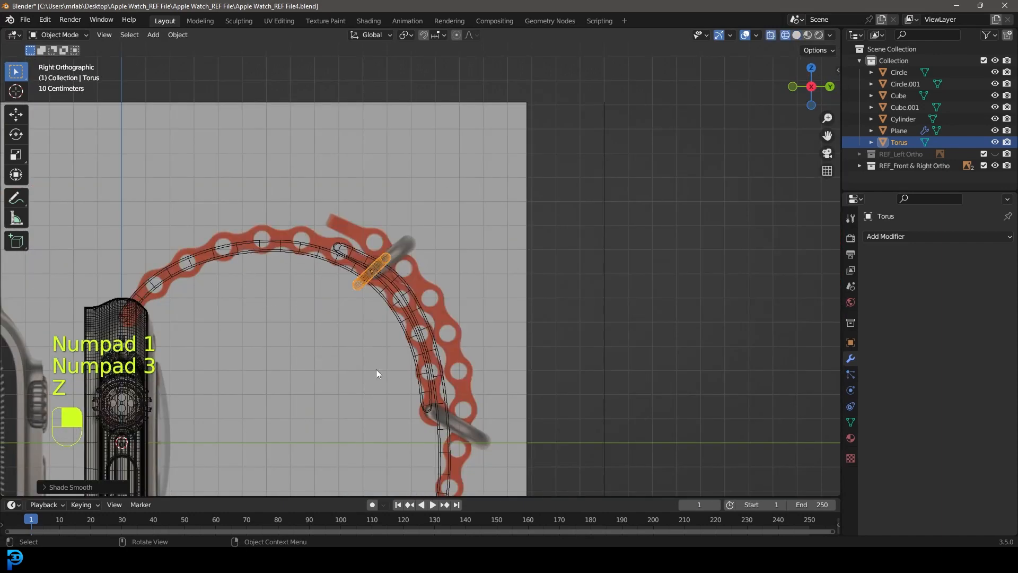
pyautogui.keyDown('shift'); pyautogui.moveTo(446, 412); pyautogui.dragTo(426, 292, button='middle'); pyautogui.keyUp('shift')
pyautogui.hotkey('shift', 'd')
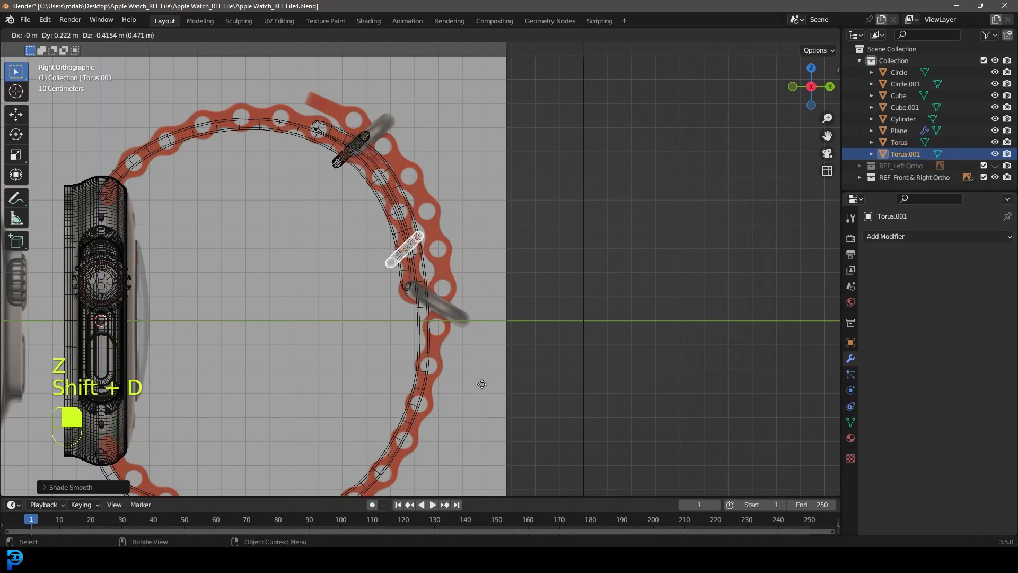
pyautogui.click(482, 384)
# Step: Rotate the ring copy to cross the band, adjust its position around both straps and return to solid shading
pyautogui.scroll(3, 483, 384)
pyautogui.press('r')
pyautogui.click(560, 335)
pyautogui.press('g')
pyautogui.click(568, 338)
pyautogui.press('z')
pyautogui.click(652, 339)
# Step: Deselect everything and examine how both rings fit around the overlapping straps
pyautogui.moveTo(464, 160); pyautogui.dragTo(423, 234, button='middle')
pyautogui.scroll(-6, 423, 234)
pyautogui.hotkey('alt', 'a')
pyautogui.moveTo(377, 272); pyautogui.dragTo(348, 382, button='middle')
pyautogui.scroll(3, 396, 269)
pyautogui.scroll(3, 402, 244)
pyautogui.scroll(-1, 376, 266)
pyautogui.scroll(-4, 419, 297)
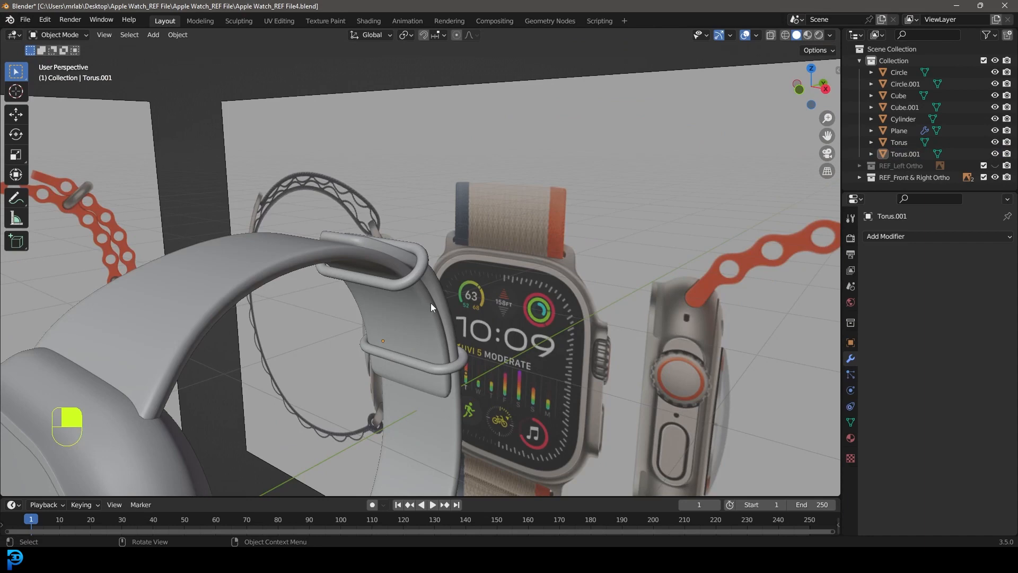
# Step: Check the finished band and its metal loops from another angle and save the file
pyautogui.scroll(-5, 396, 243)
pyautogui.moveTo(281, 313); pyautogui.dragTo(407, 219, button='middle')
pyautogui.scroll(-2, 437, 260)
pyautogui.moveTo(437, 260)
pyautogui.mouseDown(button='middle')
pyautogui.moveTo(400, 256)
pyautogui.moveTo(415, 231)
pyautogui.moveTo(358, 261)
pyautogui.moveTo(463, 297)
pyautogui.moveTo(410, 237)
pyautogui.moveTo(450, 254)
pyautogui.mouseUp(button='middle')
pyautogui.hotkey('ctrl', 's')
pyautogui.hotkey('ctrl', 's')
pyautogui.hotkey('ctrl', 's')
# Step: Add one centred edge loop lengthwise along the whole watch band
pyautogui.scroll(-5, 428, 243)
pyautogui.scroll(5, 411, 237)
pyautogui.click(410, 238)
pyautogui.press('Tab')
pyautogui.scroll(4, 450, 254)
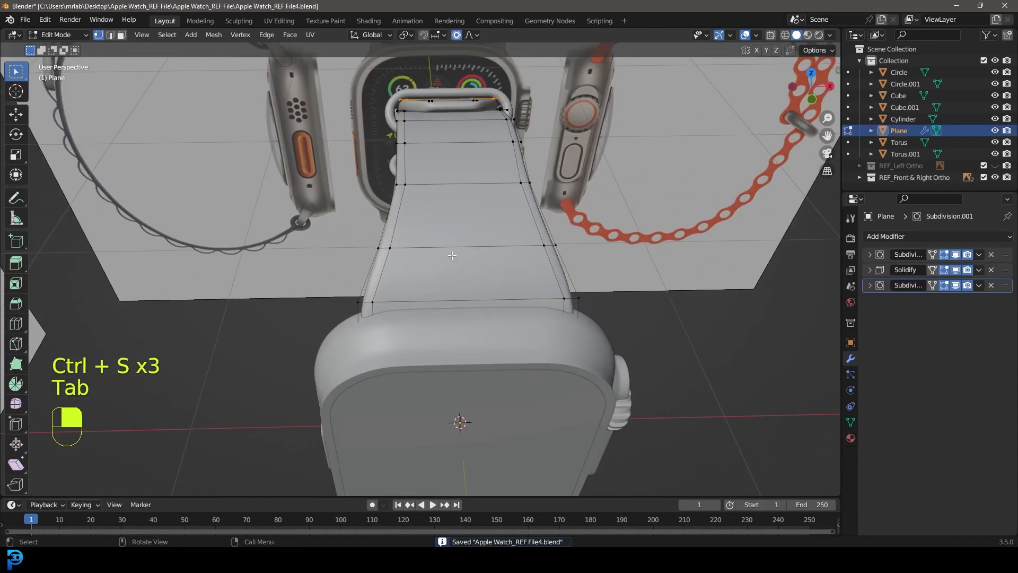
pyautogui.hotkey('ctrl', 'r')
pyautogui.click(470, 234)
pyautogui.rightClick(471, 235)
# Step: Bevel the band's central edge loop about 0.1 m wide to split it into two parallel lengthwise loops
pyautogui.scroll(-5, 482, 239)
pyautogui.moveTo(482, 239); pyautogui.dragTo(371, 245, button='middle')
pyautogui.scroll(4, 372, 245)
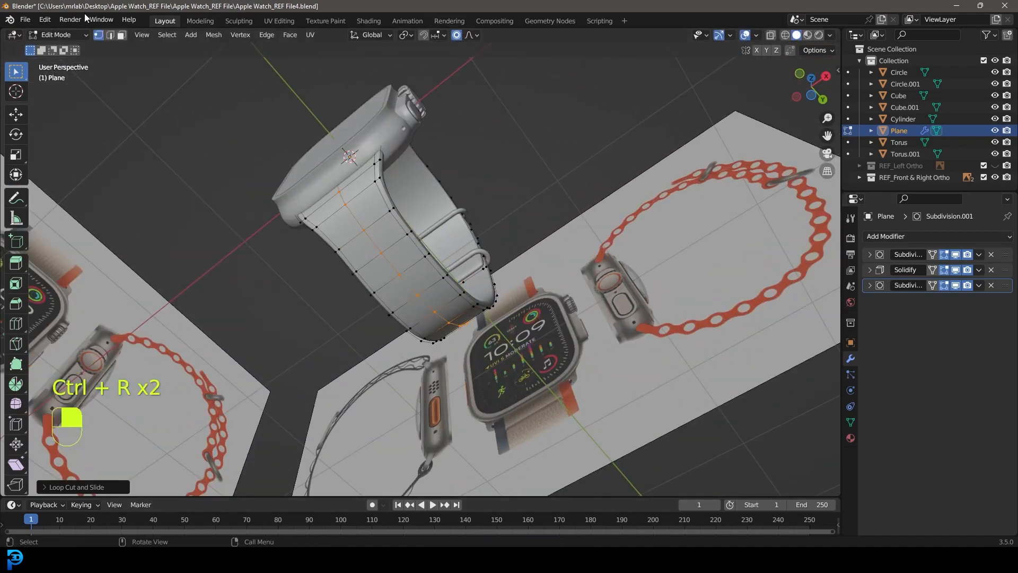
pyautogui.moveTo(366, 194); pyautogui.dragTo(429, 217, button='middle')
pyautogui.scroll(2, 545, 249)
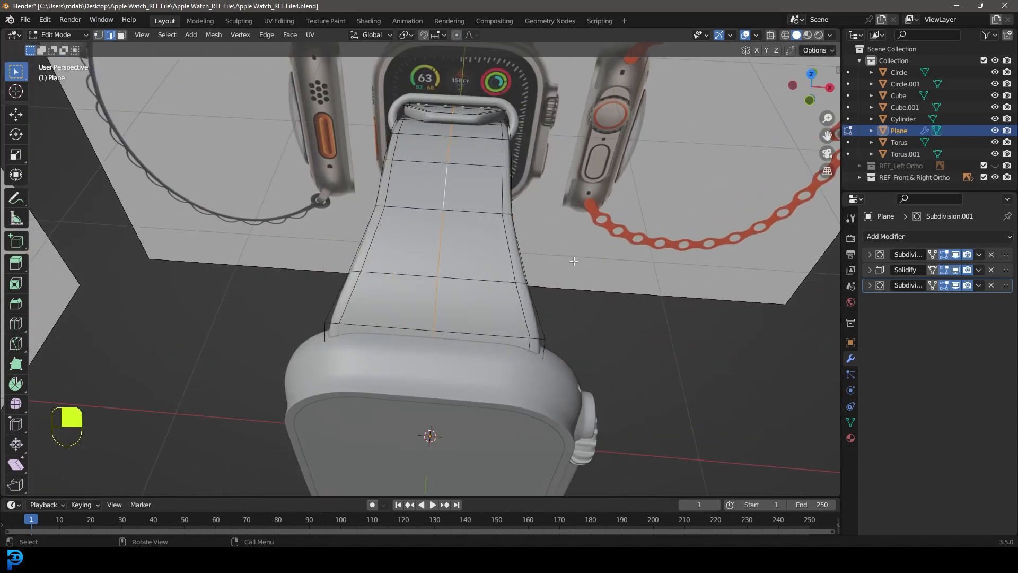
pyautogui.hotkey('ctrl', 'b')
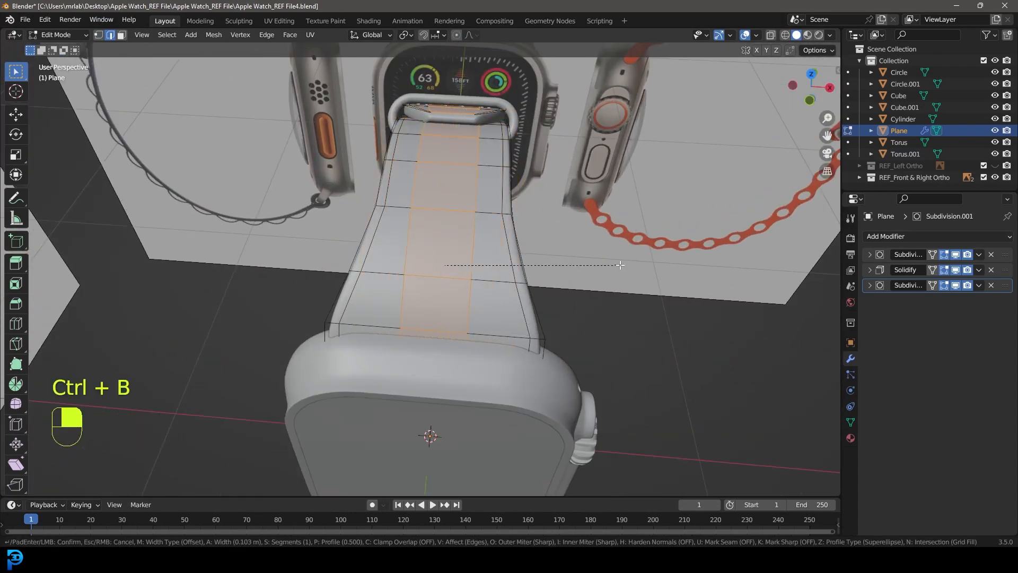
pyautogui.click(621, 265)
pyautogui.hotkey('alt', 'a')
# Step: Select both lengthwise loops on the band and bevel them about 0.02 m wide with two segments
pyautogui.moveTo(531, 223); pyautogui.dragTo(390, 244, button='middle')
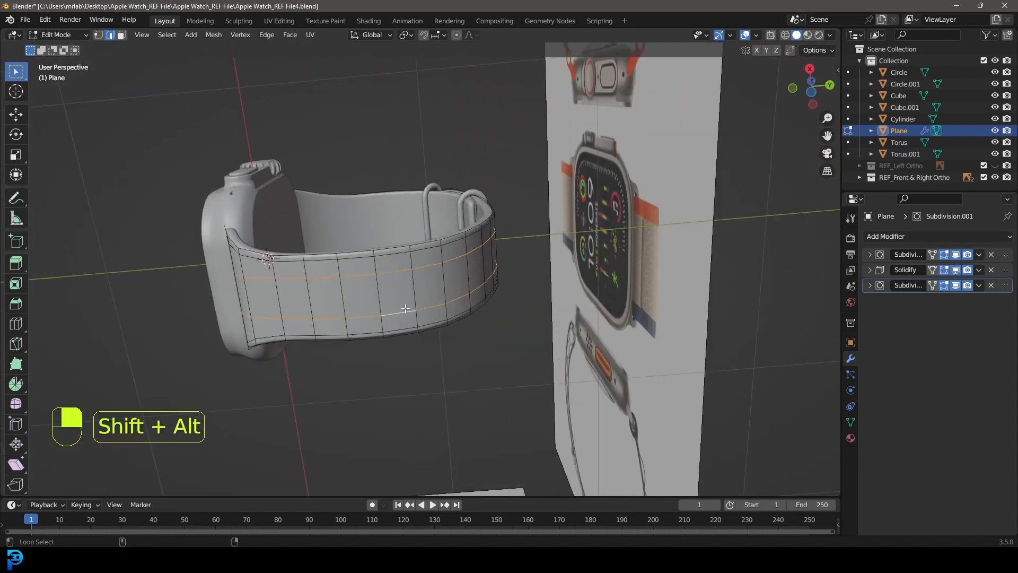
pyautogui.scroll(2, 406, 309)
pyautogui.hotkey('ctrl', 'b')
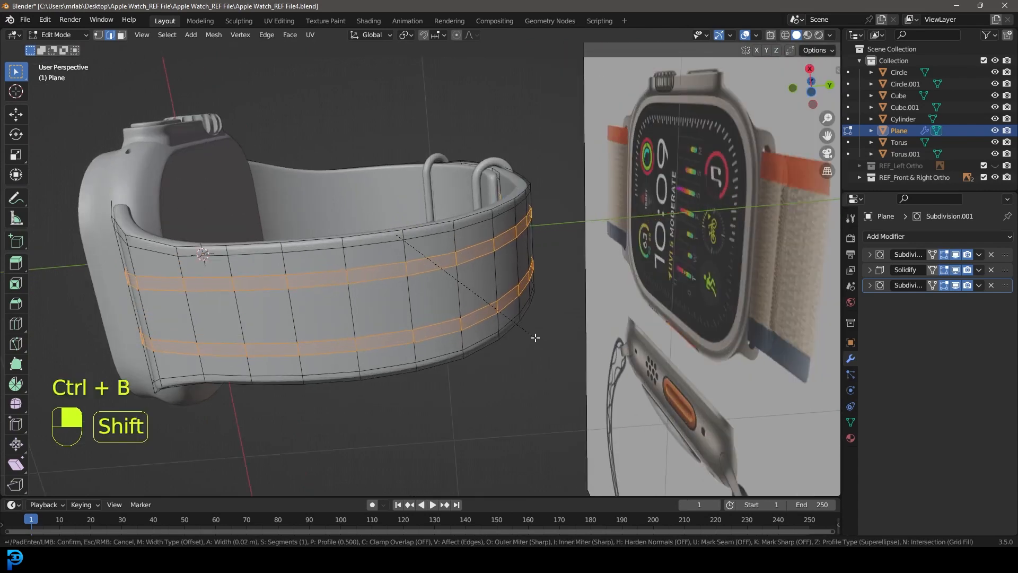
pyautogui.click(514, 262)
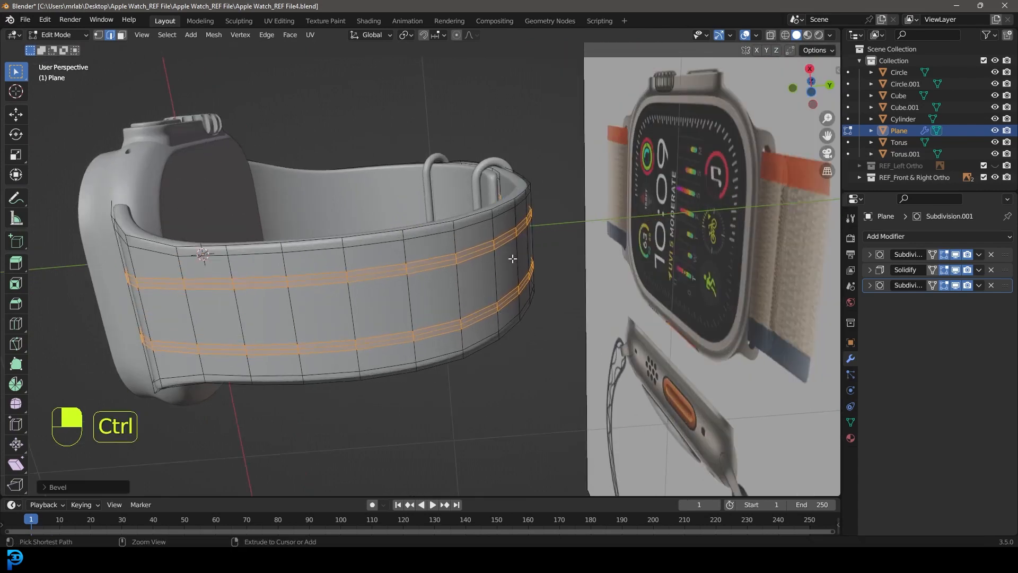
# Step: Reduce the selection to the middle line of each bevelled strip and form two grooves with Shrink/Fatten of about 0.023 m
pyautogui.press('ctrl+KP_Subtract')
pyautogui.moveTo(509, 263); pyautogui.dragTo(473, 199, button='middle')
pyautogui.hotkey('alt', 's')
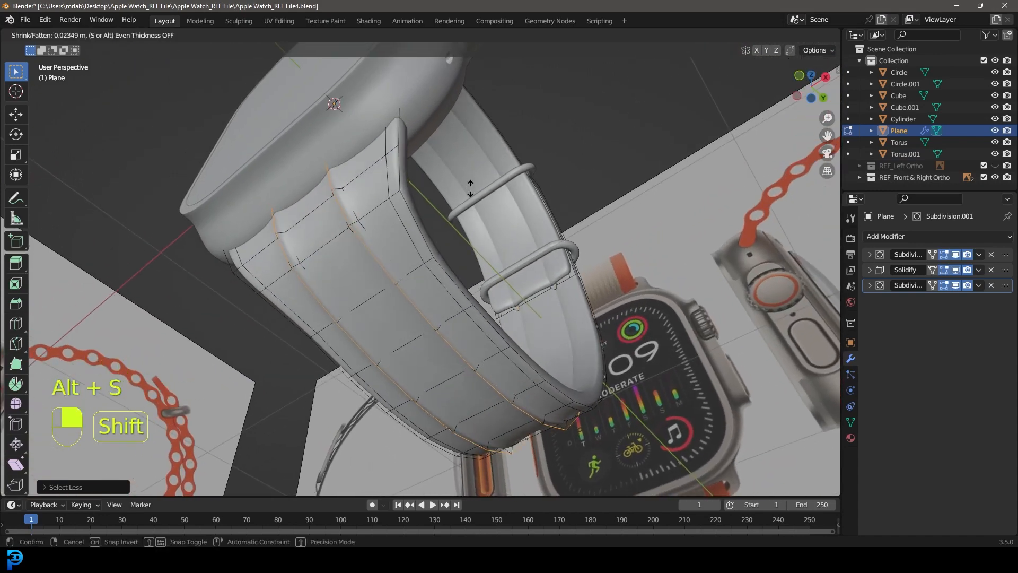
pyautogui.click(485, 259)
pyautogui.scroll(-4, 472, 226)
pyautogui.press('Tab')
pyautogui.scroll(-1, 461, 183)
pyautogui.moveTo(463, 167)
pyautogui.mouseDown(button='middle')
pyautogui.moveTo(454, 315)
pyautogui.moveTo(389, 293)
pyautogui.mouseUp(button='middle')
pyautogui.scroll(5, 451, 228)
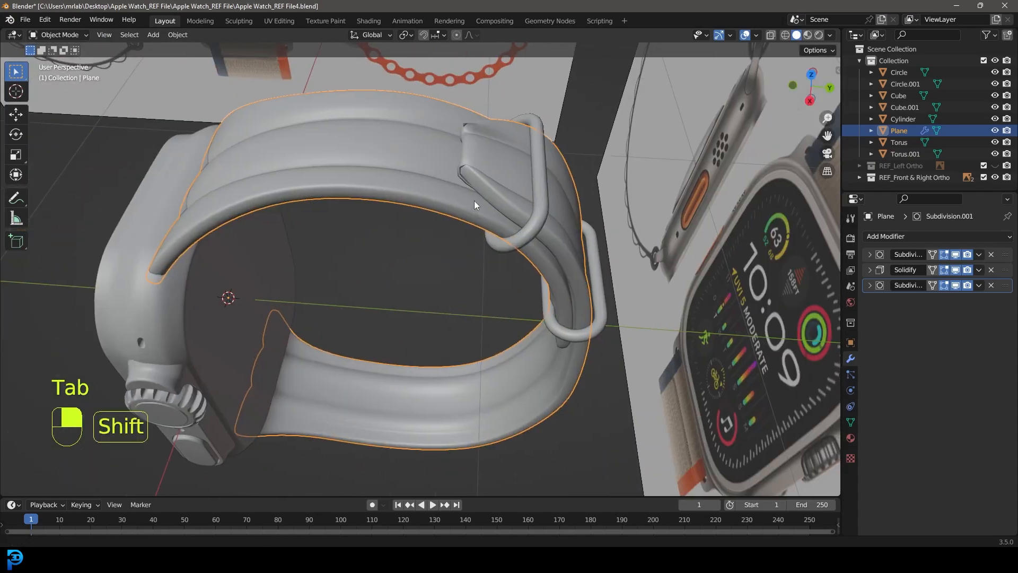
# Step: Select the vertices at the overlapping outer strap's free end in a wireframe right view
pyautogui.keyDown('shift'); pyautogui.moveTo(481, 196); pyautogui.dragTo(414, 244, button='middle'); pyautogui.keyUp('shift')
pyautogui.scroll(3, 425, 236)
pyautogui.press('Tab')
pyautogui.press('z')
pyautogui.click(403, 211)
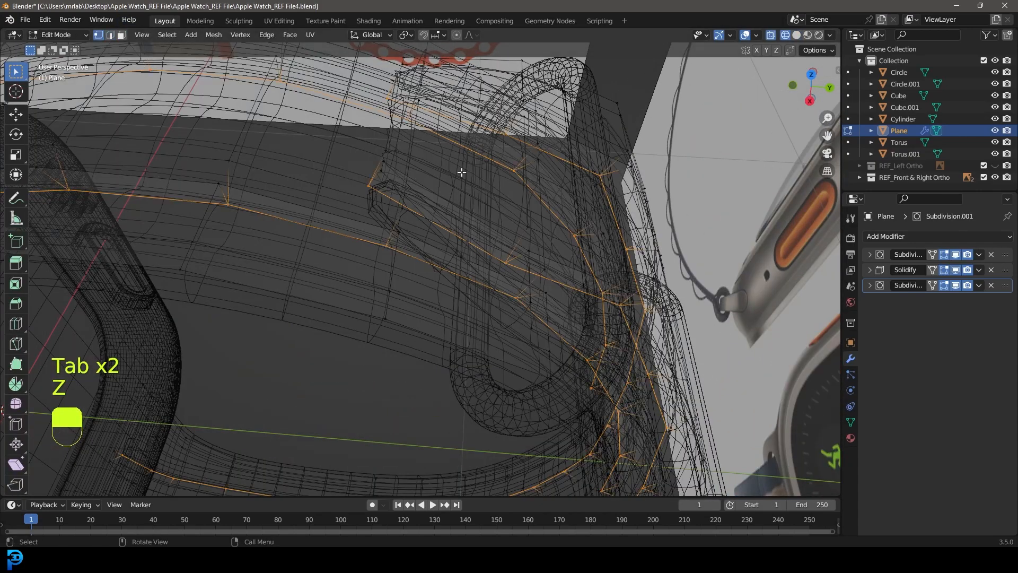
pyautogui.scroll(-6, 423, 161)
pyautogui.press('KP_1')
pyautogui.press('KP_3')
pyautogui.keyDown('shift'); pyautogui.moveTo(436, 150); pyautogui.dragTo(432, 163, button='middle'); pyautogui.keyUp('shift')
pyautogui.scroll(3, 398, 211)
pyautogui.press('z')
pyautogui.moveTo(417, 128); pyautogui.dragTo(419, 130)
pyautogui.keyDown('shift'); pyautogui.moveTo(425, 133); pyautogui.dragTo(422, 186, button='middle'); pyautogui.keyUp('shift')
pyautogui.scroll(2, 425, 183)
pyautogui.press('g')
pyautogui.rightClick(439, 160)
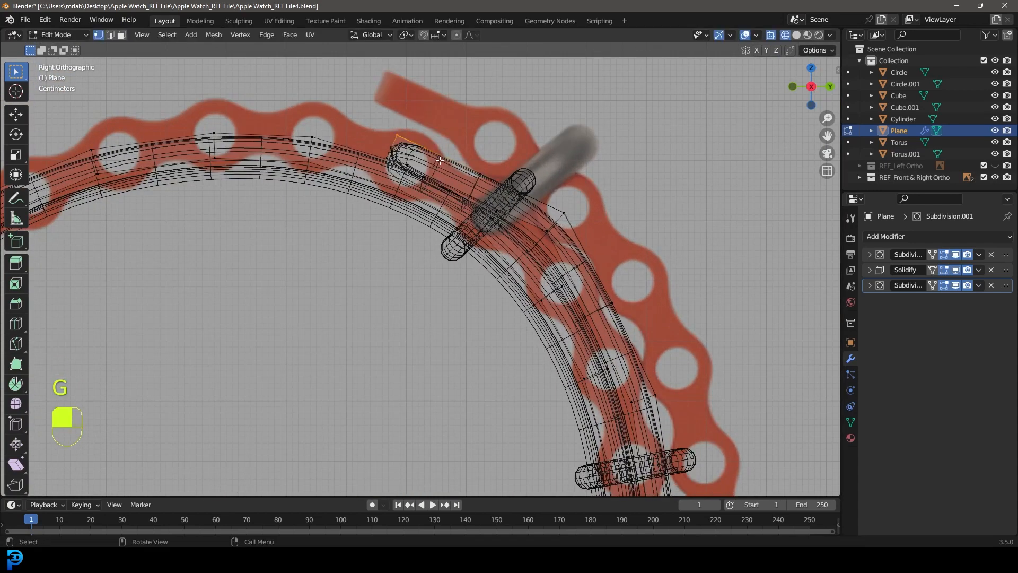
pyautogui.press('ctrl+KP_Add')
pyautogui.press('ctrl+KP_Subtract')
# Step: Return to solid shading and even out the selected strap end with the Smooth tool
pyautogui.press('z')
pyautogui.click(504, 158)
pyautogui.moveTo(504, 159); pyautogui.dragTo(525, 175, button='middle')
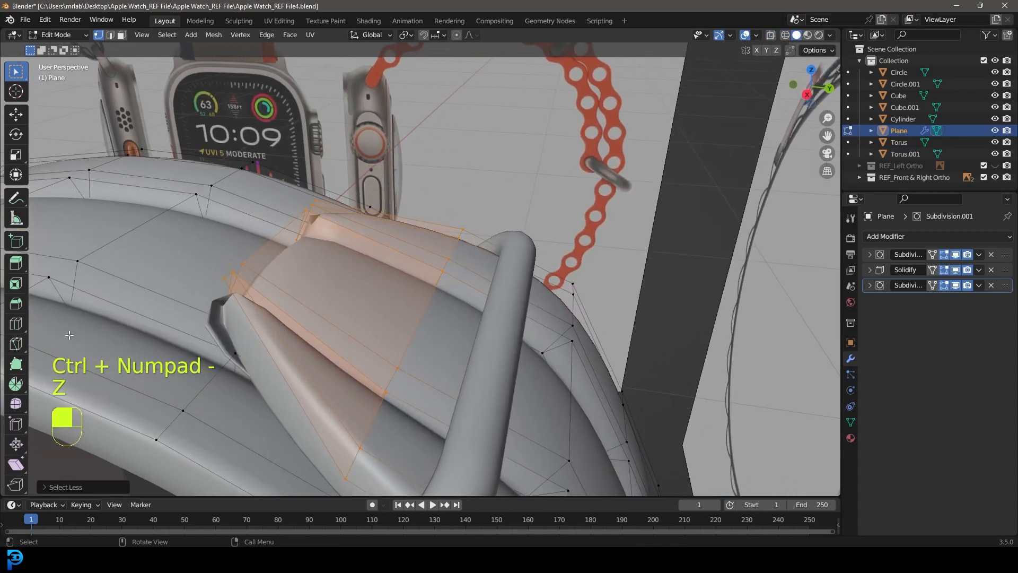
pyautogui.click(16, 403)
pyautogui.moveTo(368, 232); pyautogui.dragTo(632, 94)
pyautogui.scroll(-5, 490, 291)
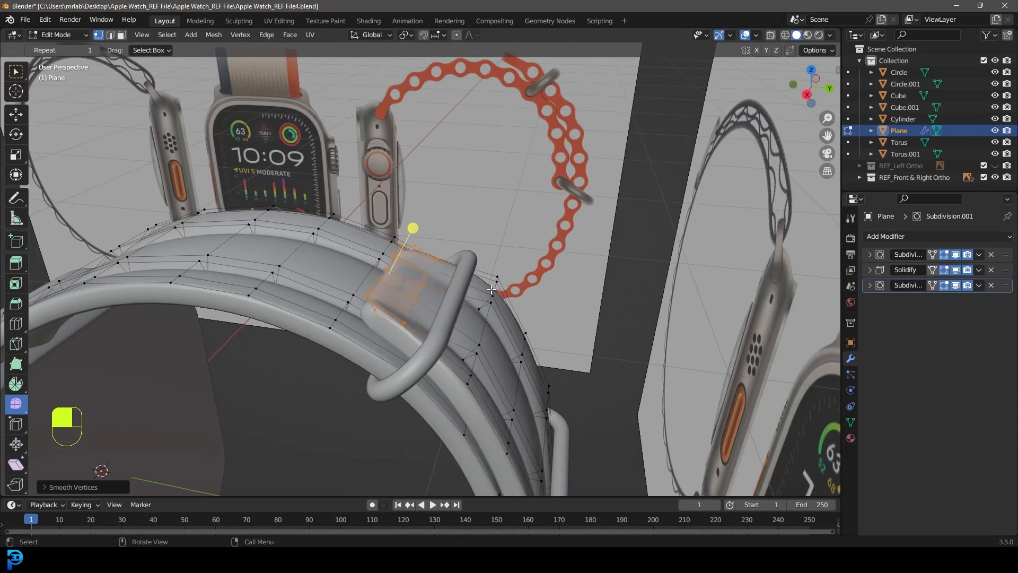
pyautogui.press('Tab')
pyautogui.hotkey('alt', 'a')
# Step: Offset the band's two groove loops again with Shrink/Fatten by about 0.025 m and return to Object Mode
pyautogui.scroll(-6, 491, 289)
pyautogui.moveTo(446, 320); pyautogui.dragTo(484, 284, button='middle')
pyautogui.scroll(8, 408, 139)
pyautogui.press('Tab')
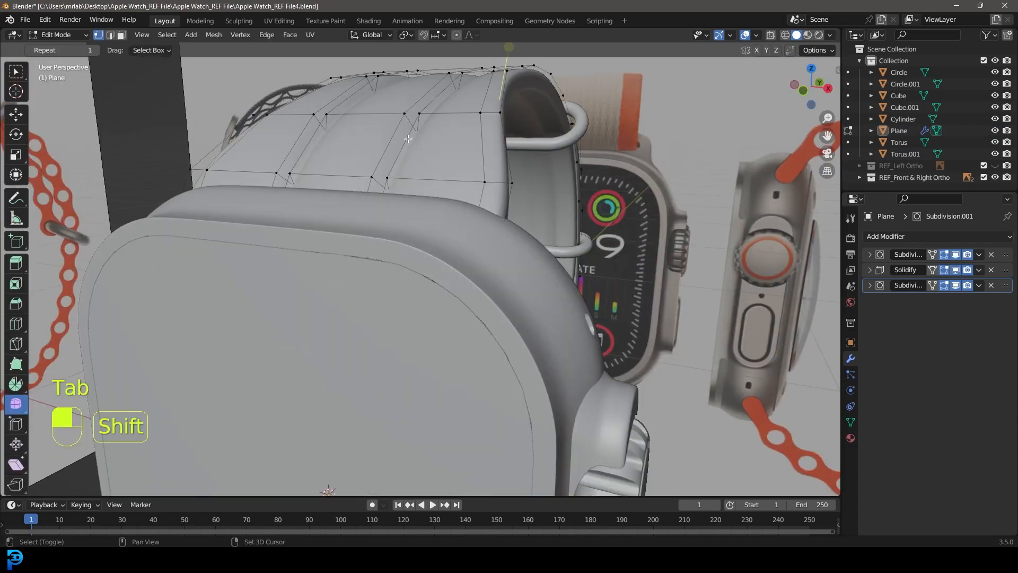
pyautogui.moveTo(407, 139); pyautogui.dragTo(428, 222, button='middle')
pyautogui.moveTo(547, 202); pyautogui.dragTo(547, 212, button='middle')
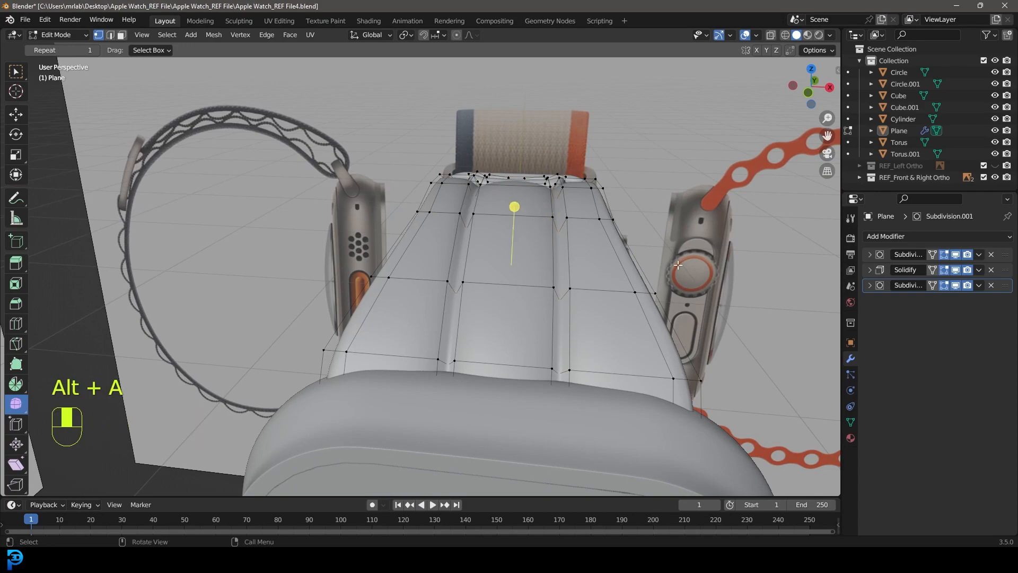
pyautogui.hotkey('alt', 's')
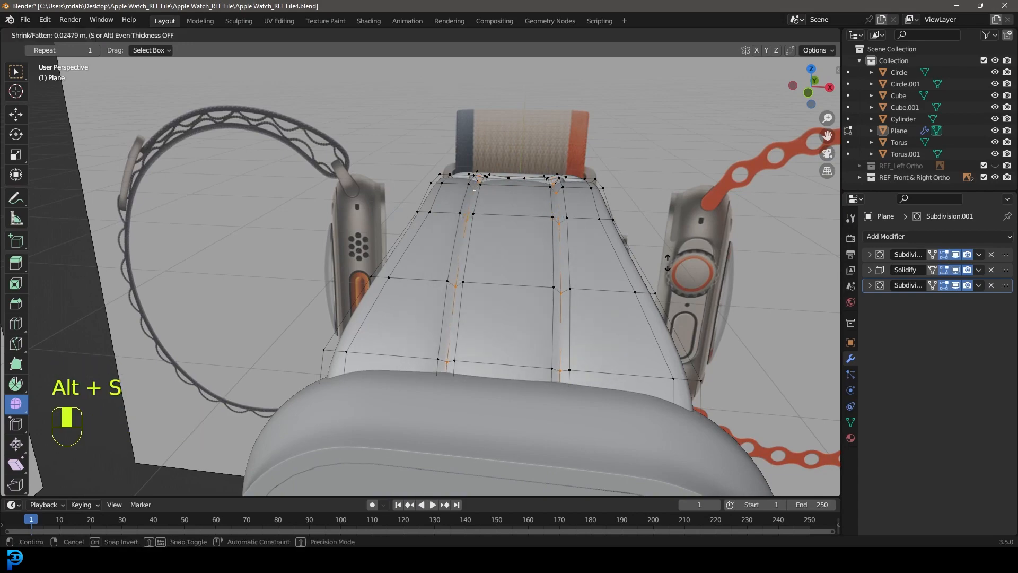
pyautogui.click(667, 262)
pyautogui.press('Tab')
pyautogui.scroll(-8, 606, 246)
pyautogui.moveTo(606, 246); pyautogui.dragTo(477, 176, button='middle')
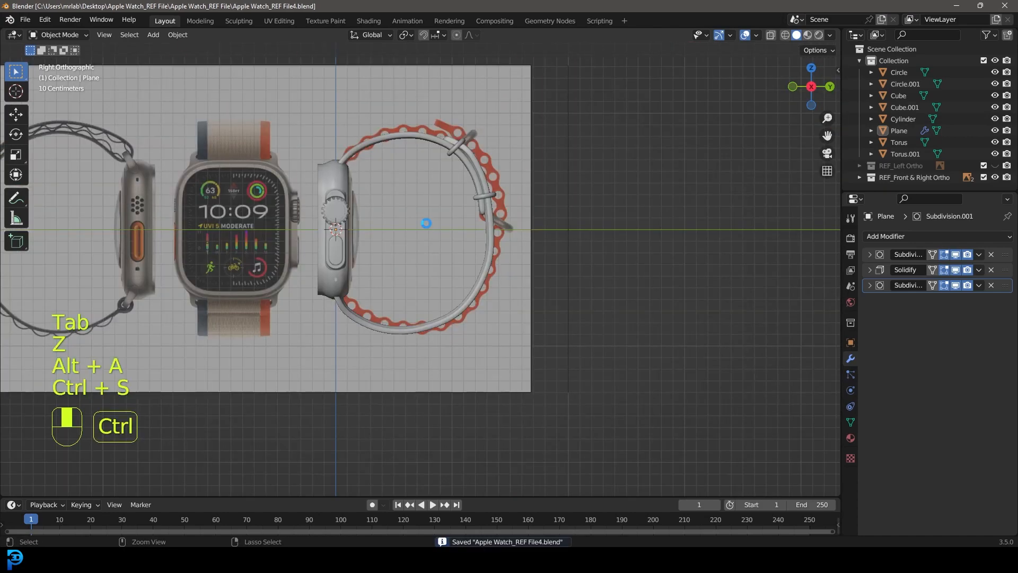
# Step: Save the file and hide the REF_Front & Right Ortho reference collection so only the watch remains in view
pyautogui.hotkey('ctrl', 's')
pyautogui.scroll(-6, 380, 213)
pyautogui.moveTo(379, 213); pyautogui.dragTo(451, 246, button='middle')
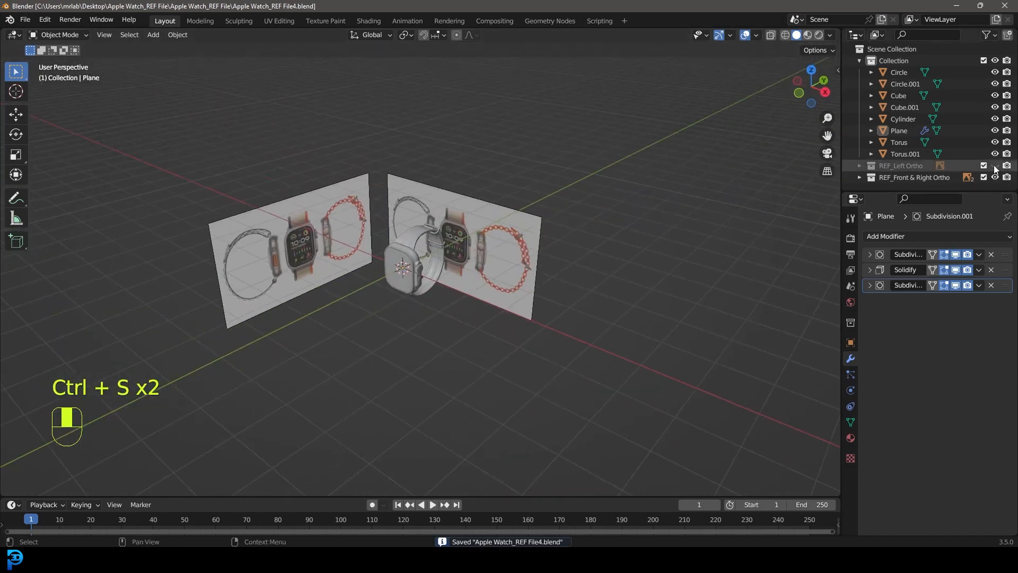
pyautogui.moveTo(995, 165); pyautogui.dragTo(995, 177)
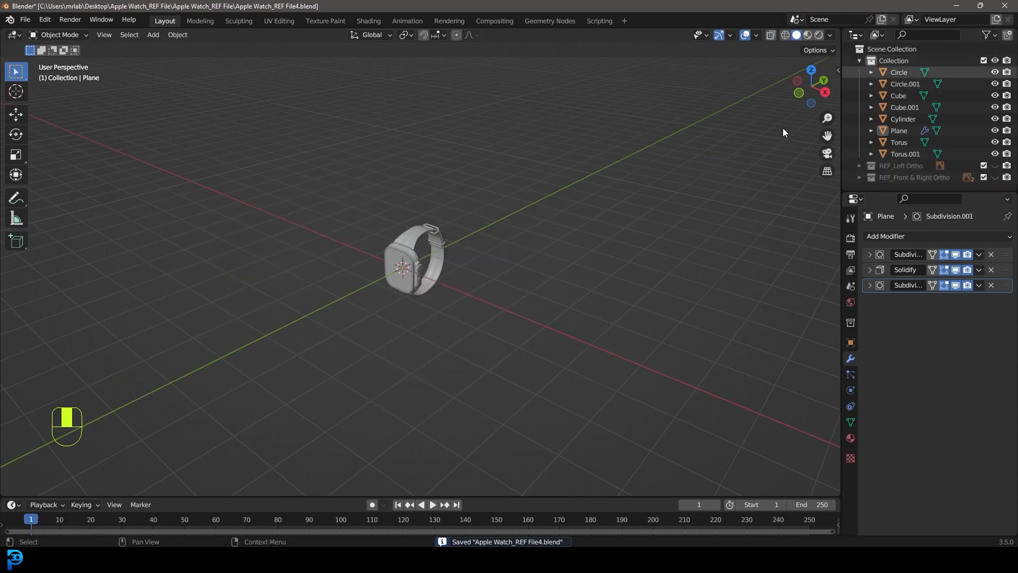
pyautogui.moveTo(467, 318); pyautogui.dragTo(406, 183)
pyautogui.press('KP_1')
pyautogui.scroll(2, 430, 187)
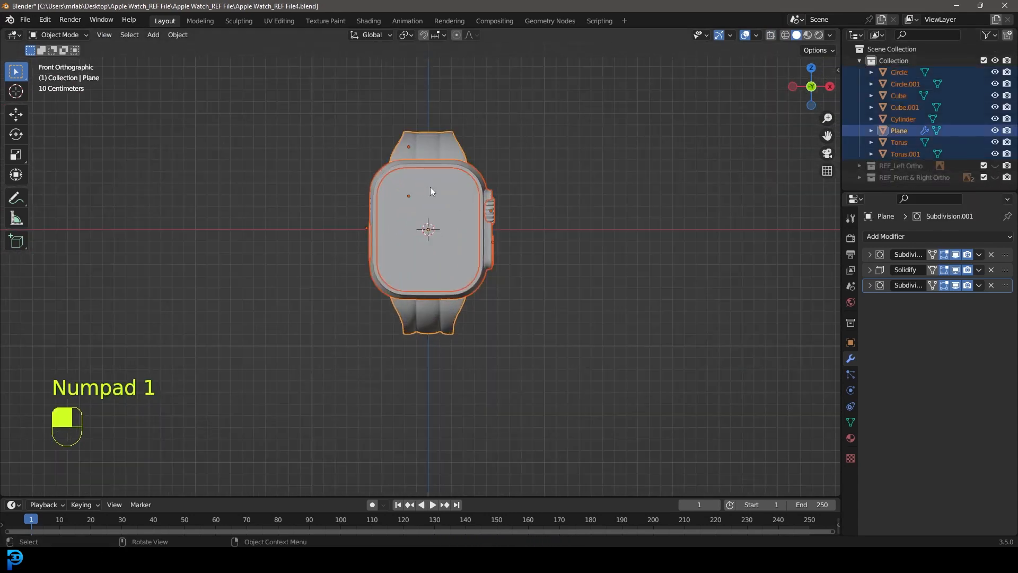
pyautogui.hotkey('alt', 'a')
# Step: Add an area light in the front view and raise it above the watch to about 1.38 m on Z
pyautogui.keyDown('shift'); pyautogui.moveTo(463, 196); pyautogui.dragTo(464, 241, button='middle'); pyautogui.keyUp('shift')
pyautogui.scroll(1, 464, 241)
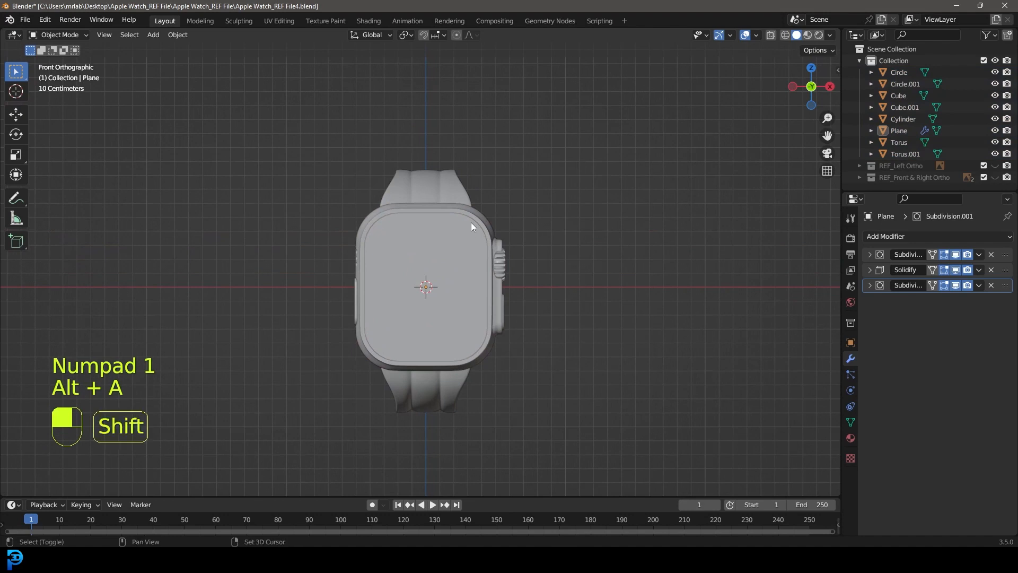
pyautogui.hotkey('shift', 'a')
pyautogui.moveTo(448, 367)
pyautogui.click(539, 402)
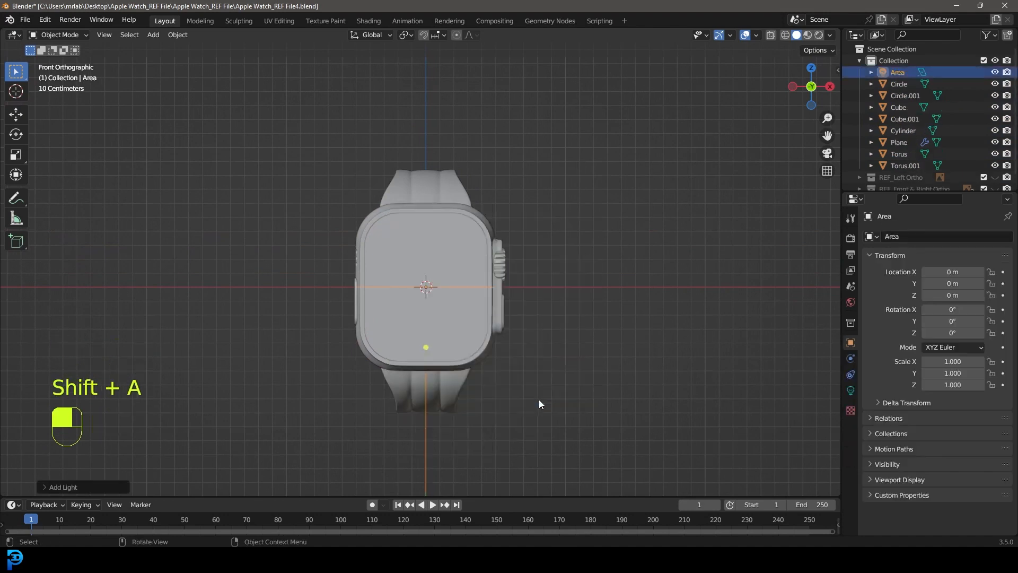
pyautogui.press('g')
pyautogui.click(515, 247)
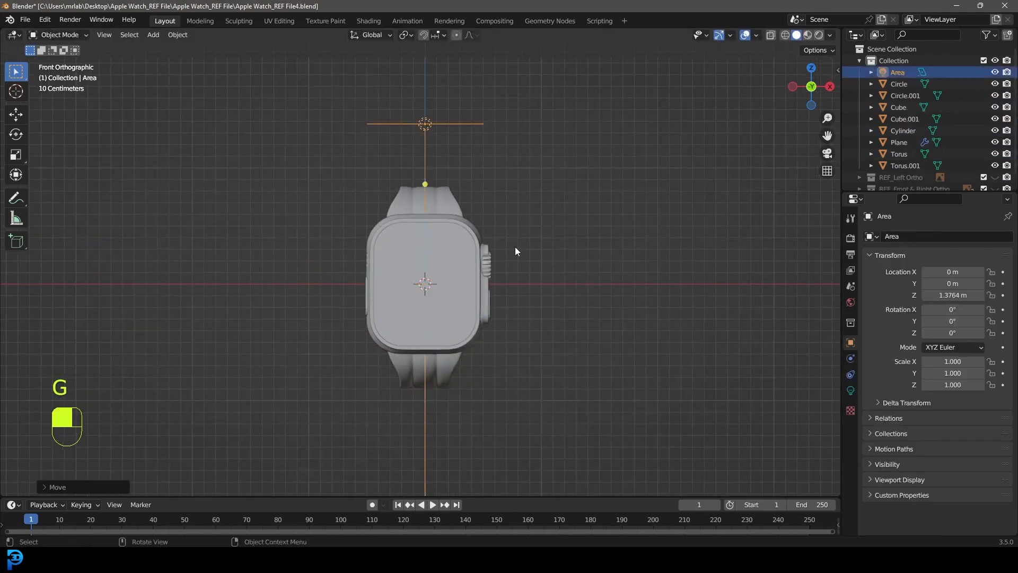
# Step: Set the render engine to Cycles with GPU Compute and limit the render's max samples to 70
pyautogui.click(851, 239)
pyautogui.click(969, 237)
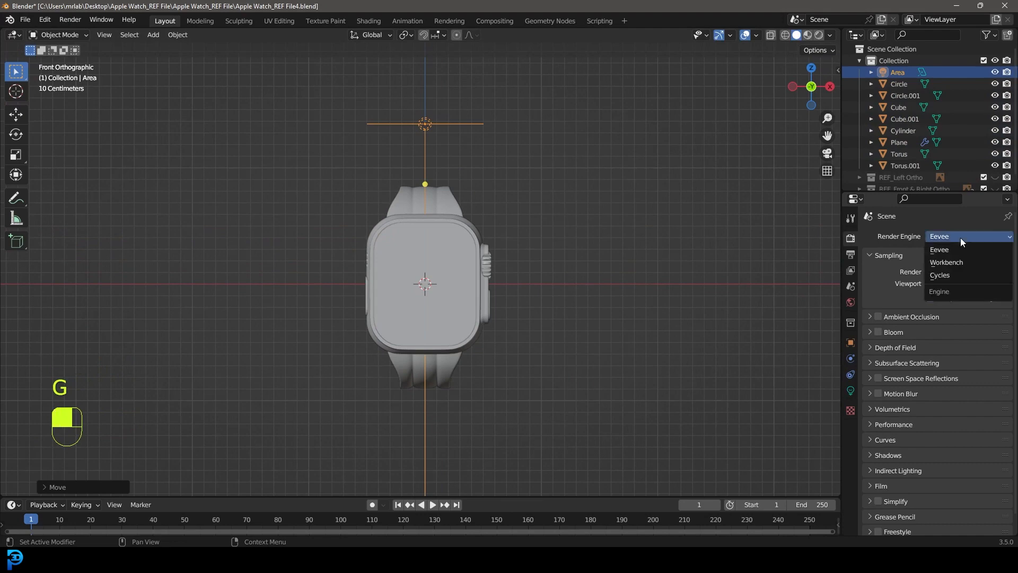
pyautogui.click(957, 274)
pyautogui.click(949, 265)
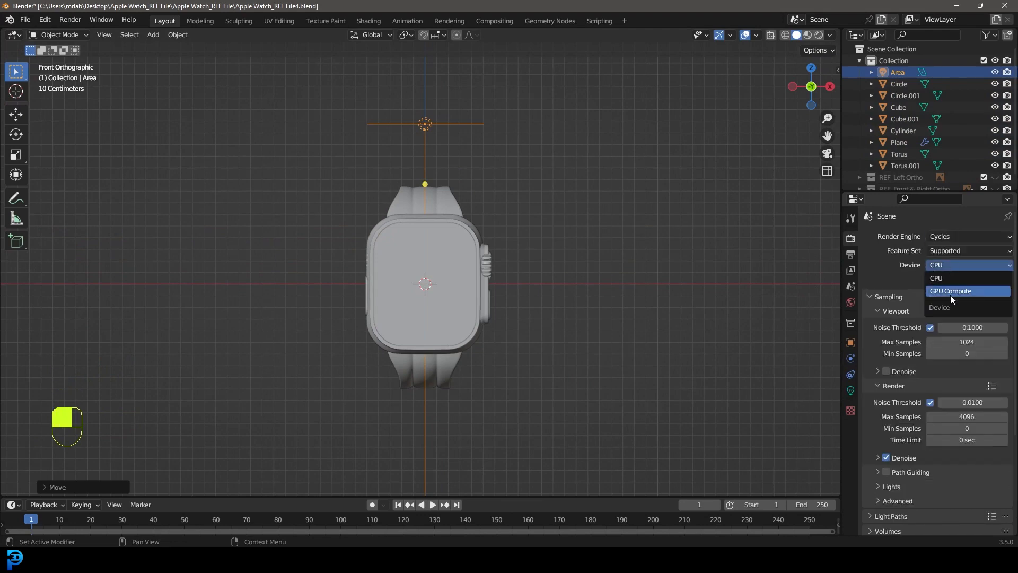
pyautogui.click(952, 291)
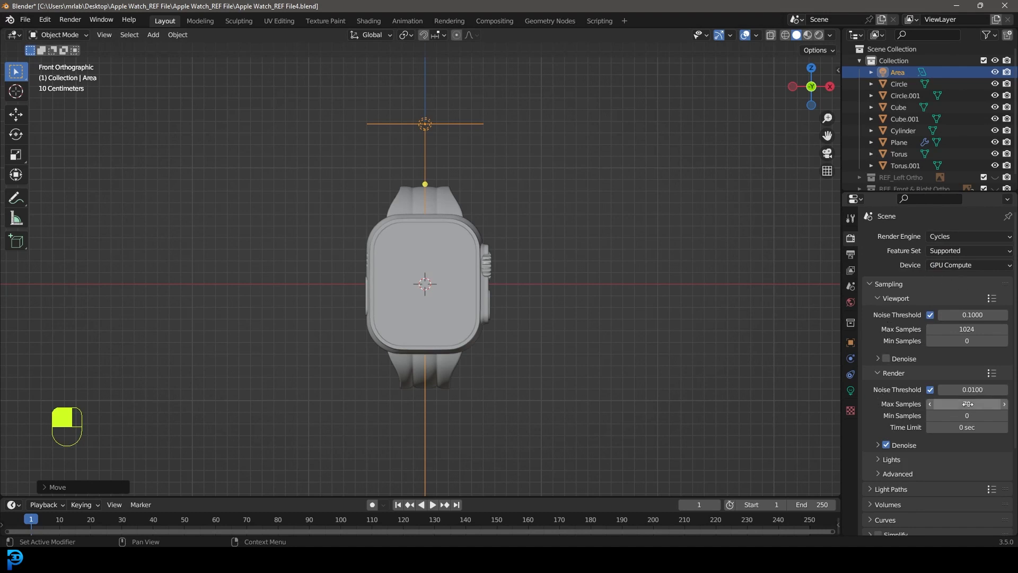
pyautogui.scroll(-1, 448, 189)
# Step: Switch the viewport to rendered shading and enable the Transparent film option
pyautogui.press('z')
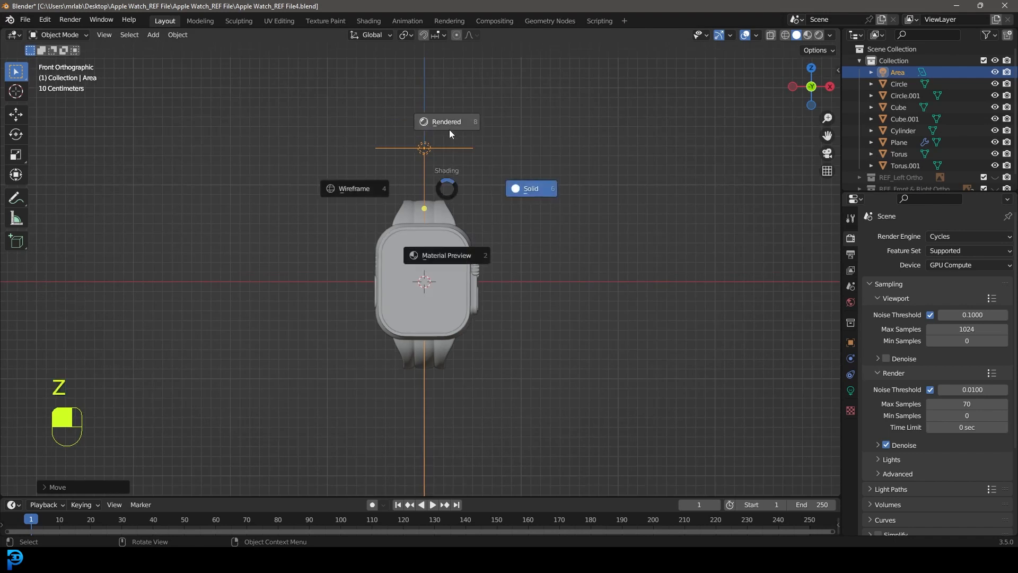
pyautogui.click(447, 122)
pyautogui.keyDown('shift'); pyautogui.moveTo(440, 219); pyautogui.dragTo(445, 221, button='middle'); pyautogui.keyUp('shift')
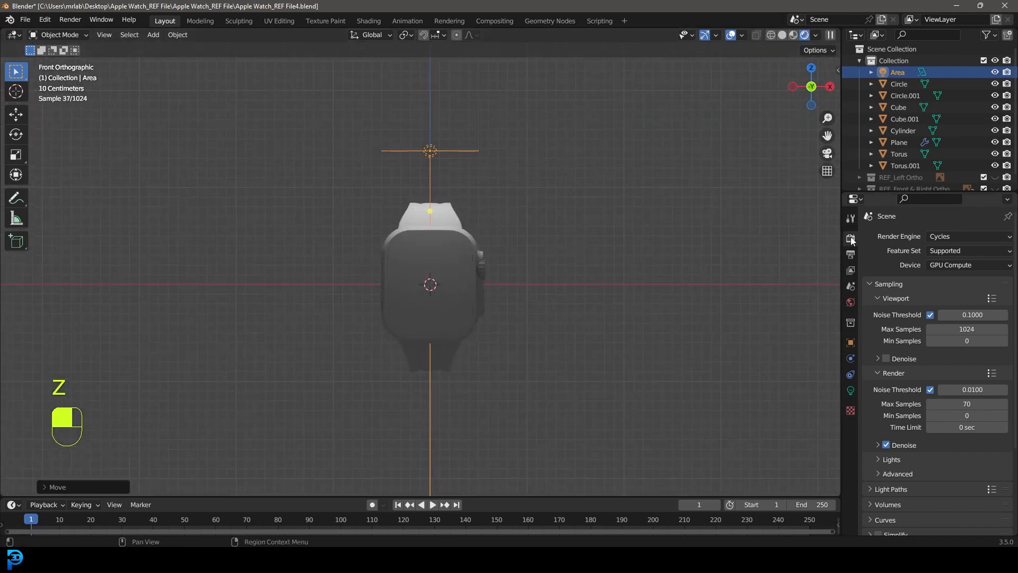
pyautogui.scroll(-5, 885, 241)
pyautogui.click(880, 459)
pyautogui.scroll(-5, 885, 447)
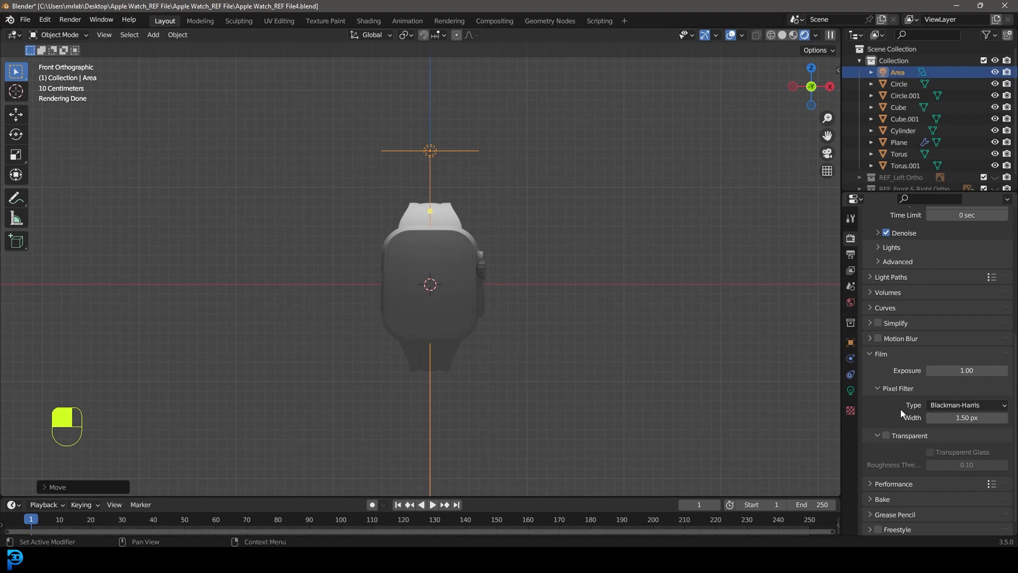
pyautogui.click(887, 435)
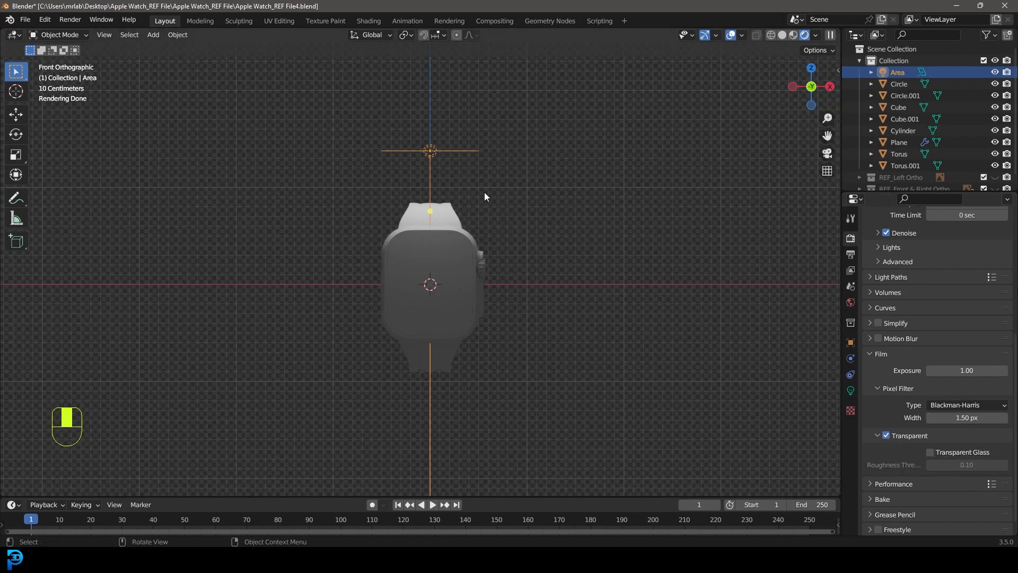
# Step: Enlarge the area light above the watch and set its power to 120 W
pyautogui.press('s')
pyautogui.click(504, 218)
pyautogui.click(850, 390)
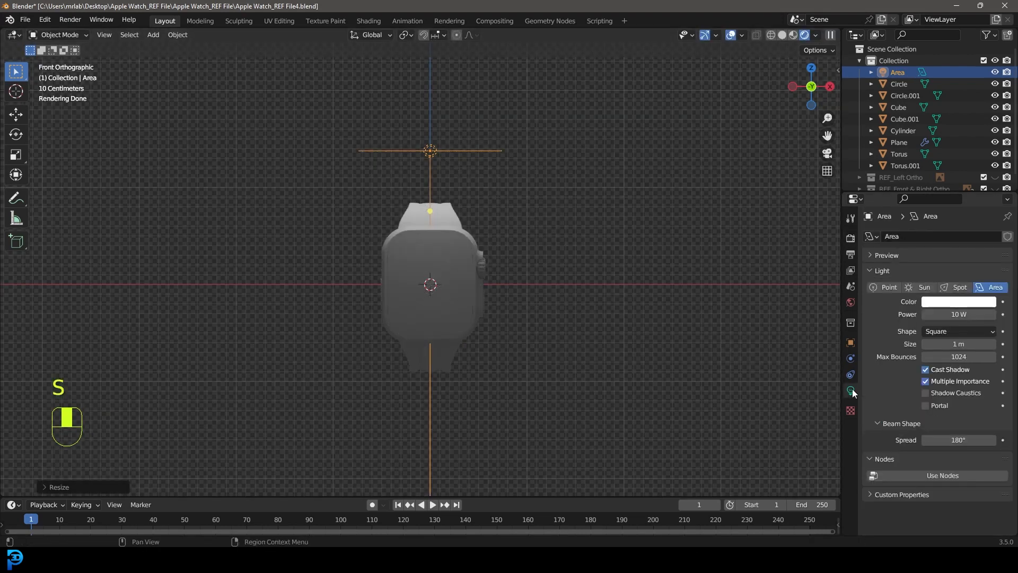
pyautogui.click(954, 315)
pyautogui.write('12')
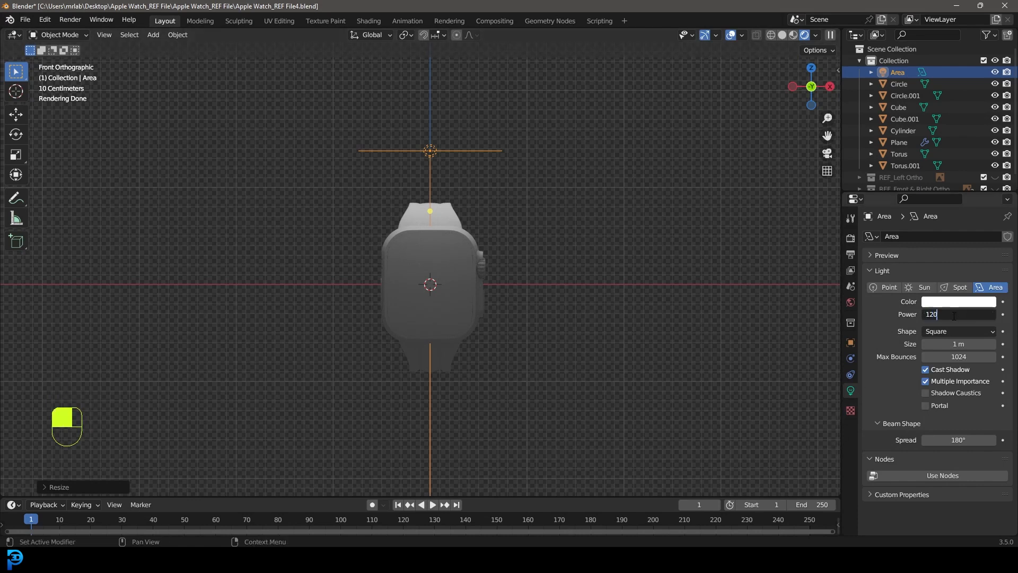
pyautogui.write('0')
pyautogui.press('Return')
# Step: Raise the area light about 0.54 m along Z and check its placement from the right and front
pyautogui.press('g')
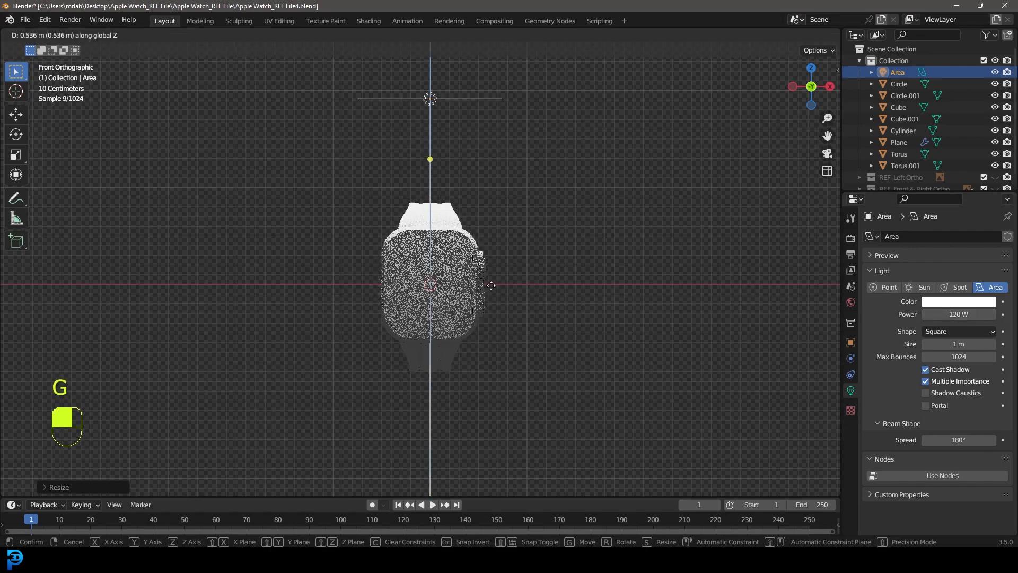
pyautogui.click(491, 289)
pyautogui.press('KP_3')
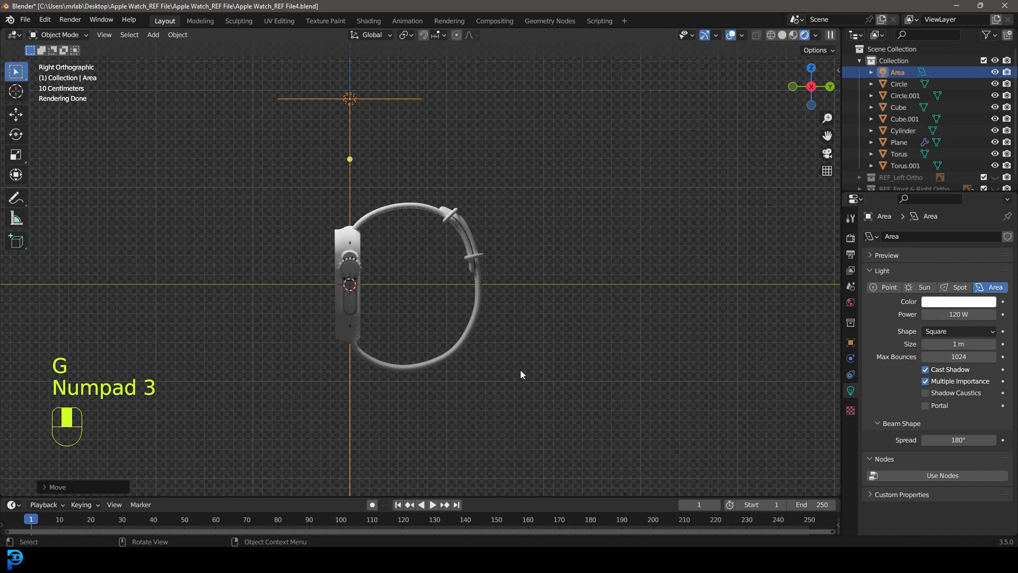
pyautogui.press('KP_1')
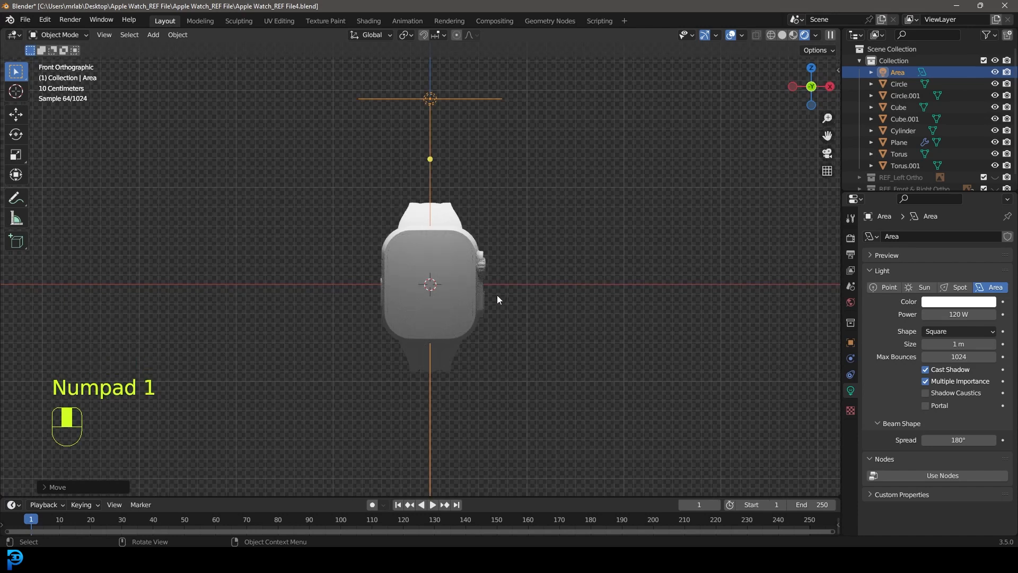
# Step: Duplicate the top area light to the upper right of the watch and rotate it about 61° to face the watch
pyautogui.hotkey('shift', 'd')
pyautogui.click(604, 357)
pyautogui.press('r')
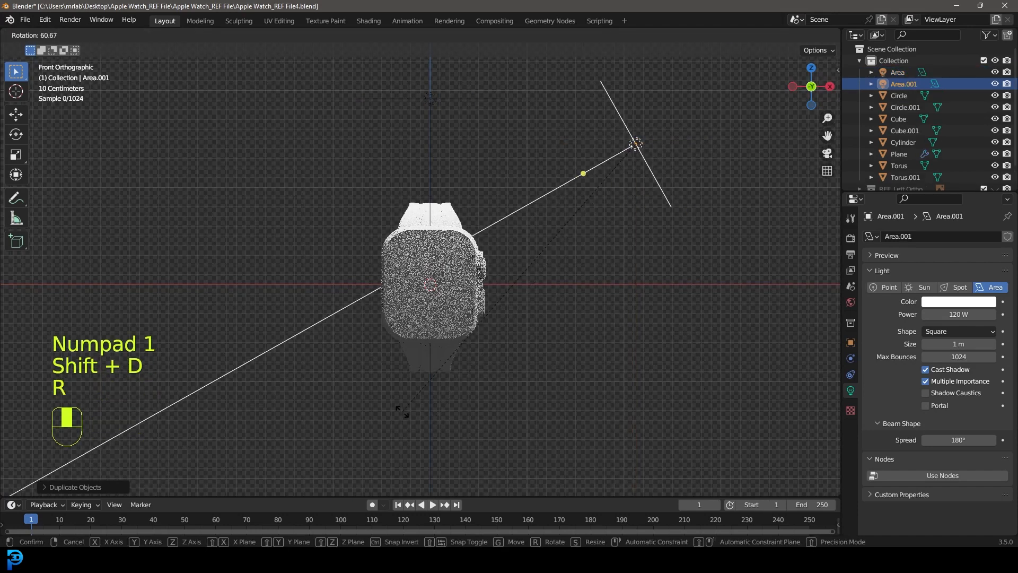
pyautogui.click(401, 410)
# Step: Duplicate the angled area light to the upper left of the watch, then rotate and position it to face the watch
pyautogui.keyDown('shift'); pyautogui.moveTo(469, 258); pyautogui.dragTo(565, 321, button='middle'); pyautogui.keyUp('shift')
pyautogui.hotkey('shift', 'd')
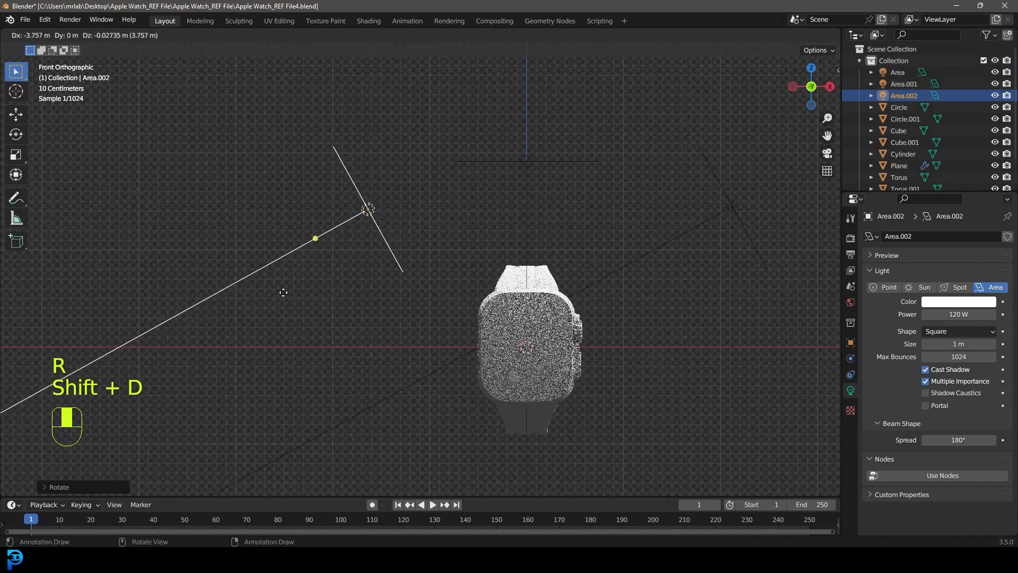
pyautogui.click(186, 321)
pyautogui.press('r')
pyautogui.click(520, 75)
pyautogui.press('g')
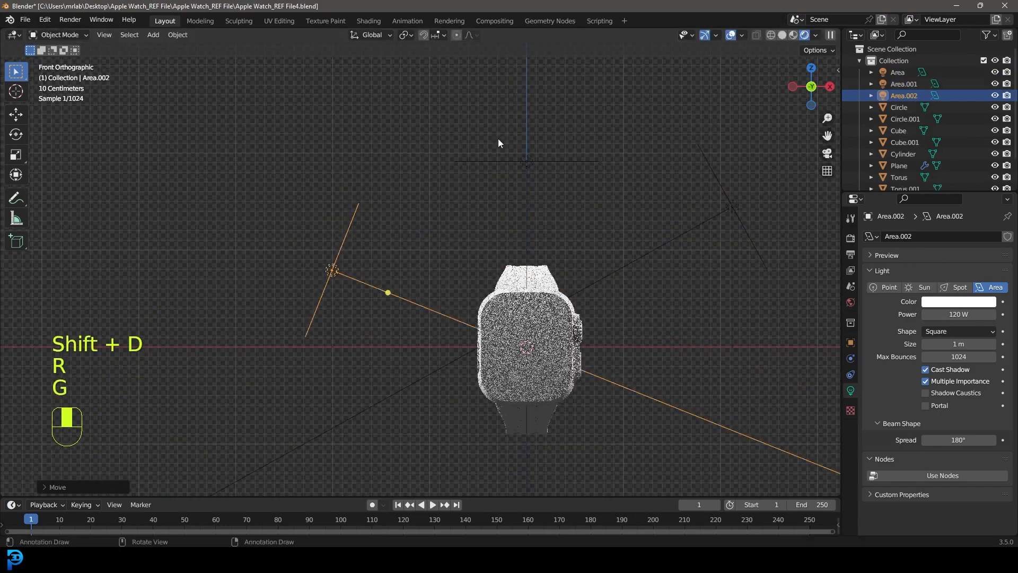
pyautogui.click(498, 139)
# Step: Duplicate the left area light to a spot below and left of the watch and rotate it to shine upward
pyautogui.scroll(-1, 574, 183)
pyautogui.keyDown('shift'); pyautogui.moveTo(564, 306); pyautogui.dragTo(526, 189, button='middle'); pyautogui.keyUp('shift')
pyautogui.hotkey('shift', 'd')
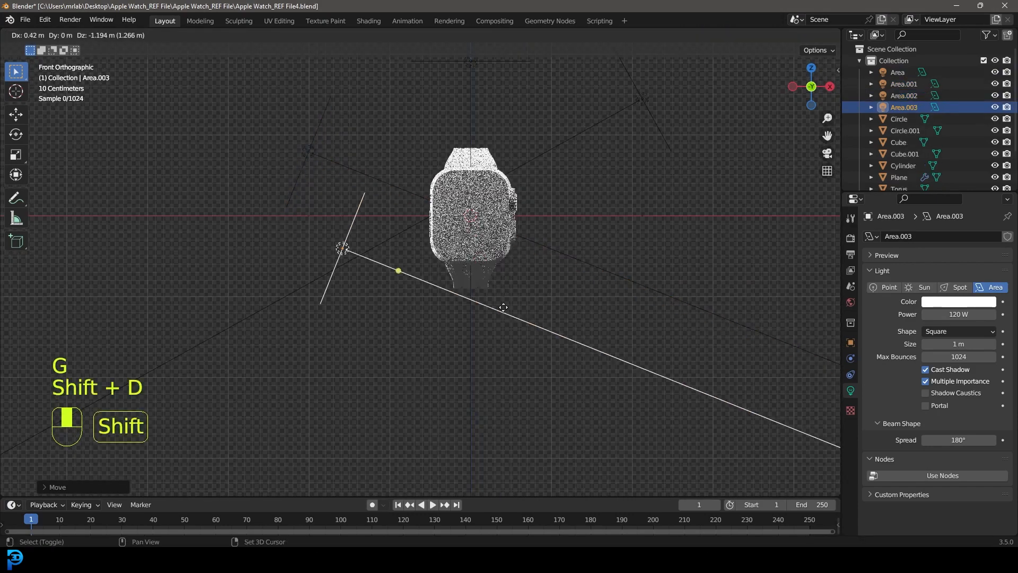
pyautogui.click(524, 387)
pyautogui.press('r')
pyautogui.click(471, 378)
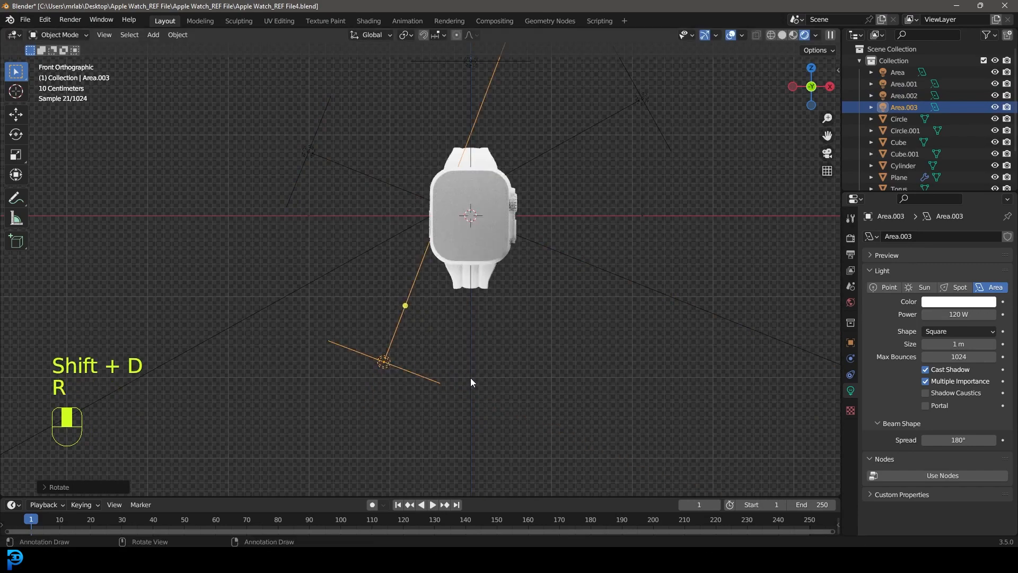
# Step: Reposition and tilt the lower area light in the right side view, and save the file
pyautogui.press('KP_3')
pyautogui.click(464, 411)
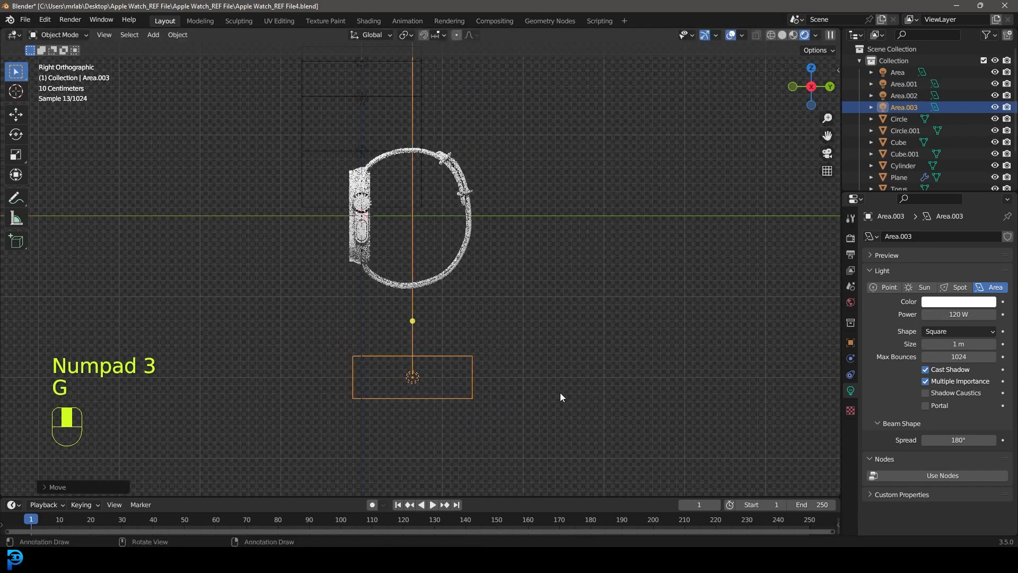
pyautogui.press('r')
pyautogui.click(552, 288)
pyautogui.moveTo(375, 246); pyautogui.dragTo(494, 230, button='middle')
pyautogui.scroll(4, 494, 230)
pyautogui.scroll(-3, 493, 228)
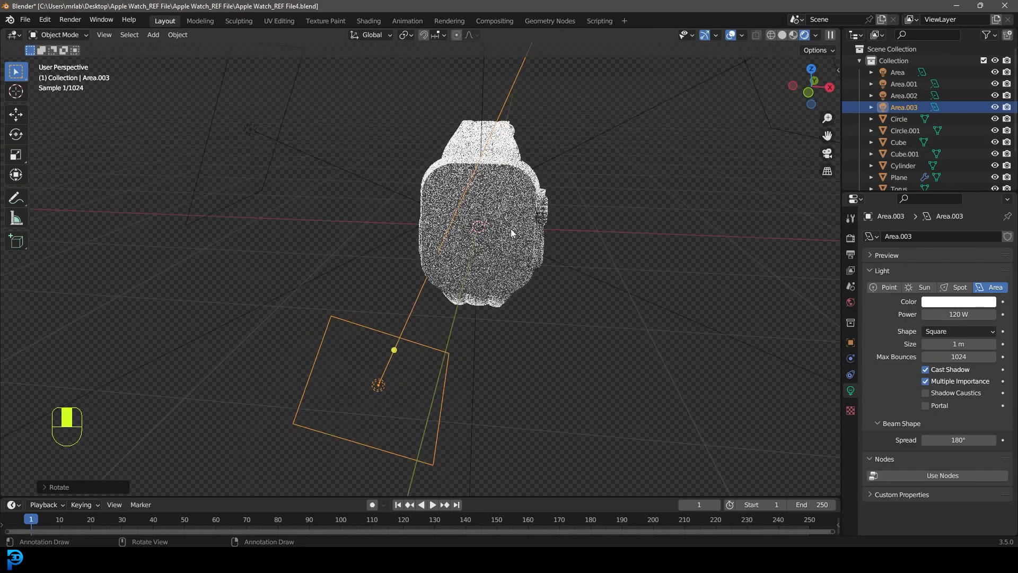
pyautogui.hotkey('ctrl', 's')
pyautogui.hotkey('ctrl', 's')
# Step: Return to solid shading and give the watch case a new material named "watch body"
pyautogui.keyDown('shift'); pyautogui.moveTo(526, 224); pyautogui.dragTo(486, 182, button='middle'); pyautogui.keyUp('shift')
pyautogui.scroll(2, 485, 182)
pyautogui.press('z')
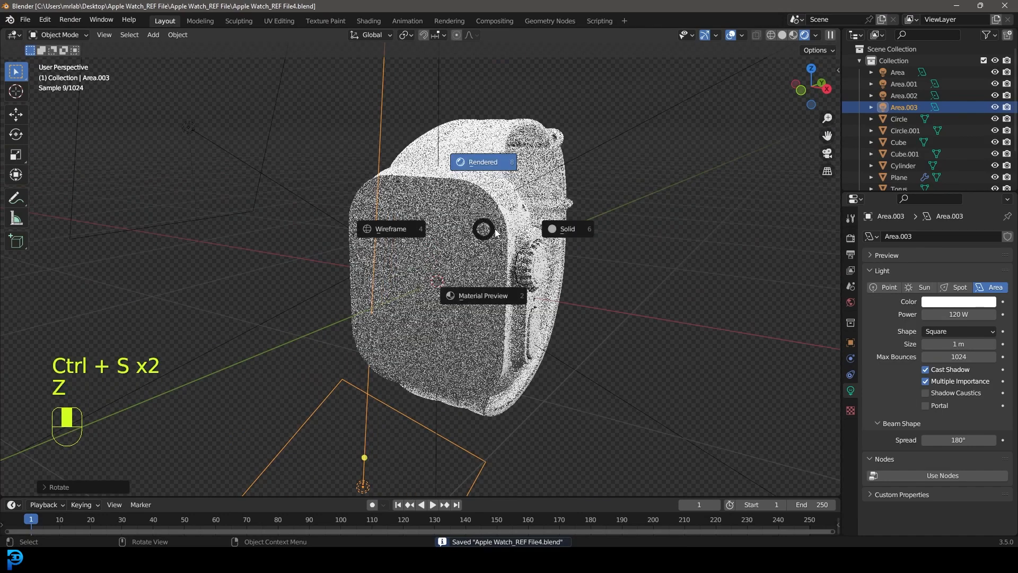
pyautogui.click(501, 209)
pyautogui.click(502, 179)
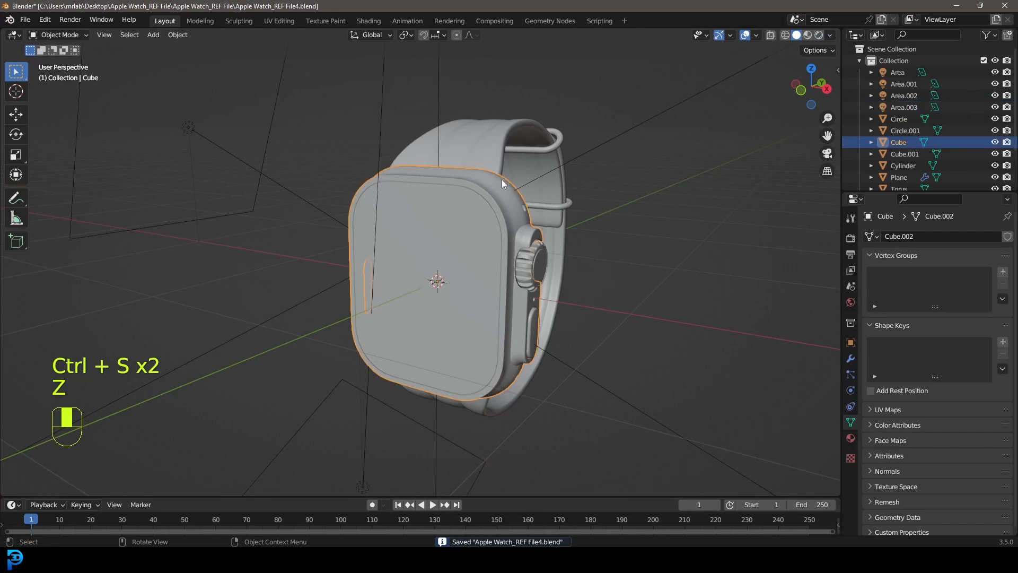
pyautogui.click(851, 438)
pyautogui.click(927, 285)
pyautogui.click(923, 285)
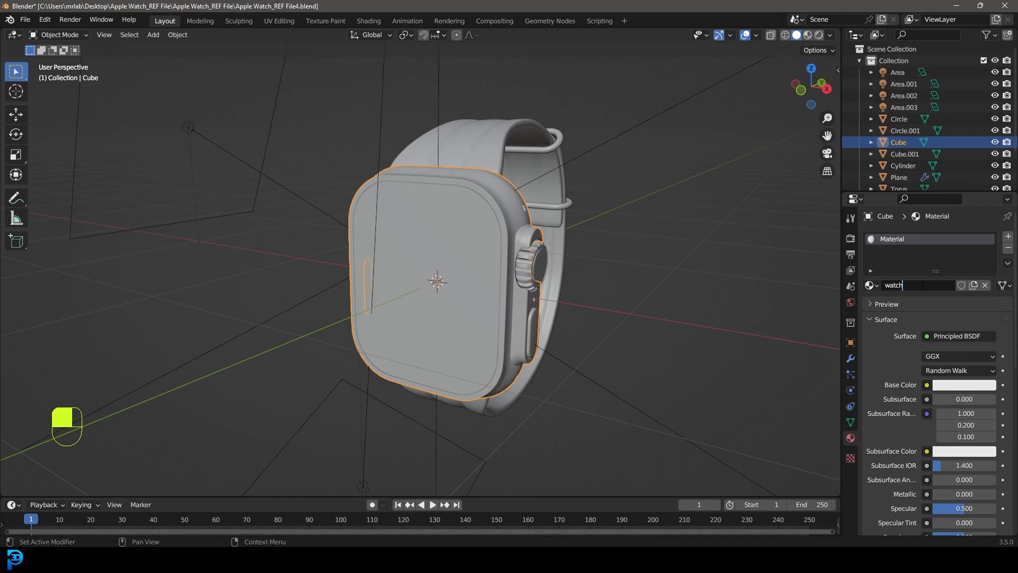
pyautogui.write('watch body')
pyautogui.press('Return')
# Step: Set the watch body material to a light orange base color (hue 0.093, saturation 0.542), Metallic 1.000 and Roughness 0.277
pyautogui.click(950, 385)
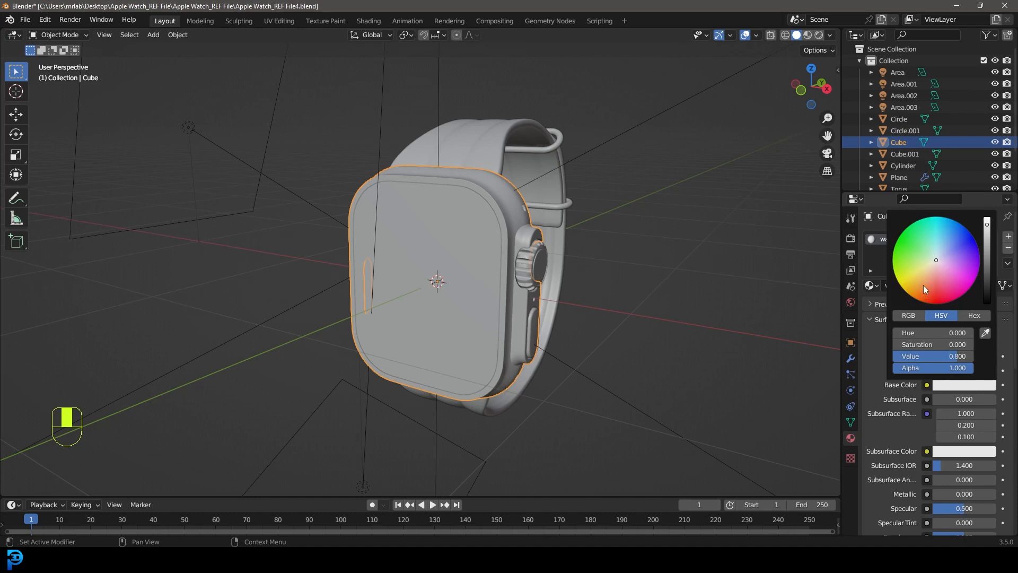
pyautogui.moveTo(934, 274); pyautogui.dragTo(931, 271)
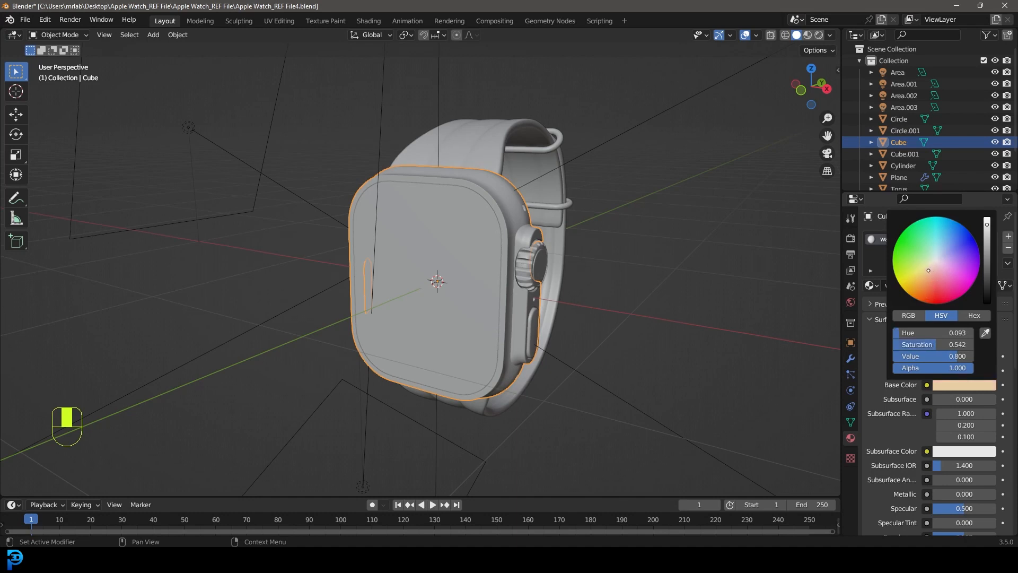
pyautogui.scroll(-2, 896, 473)
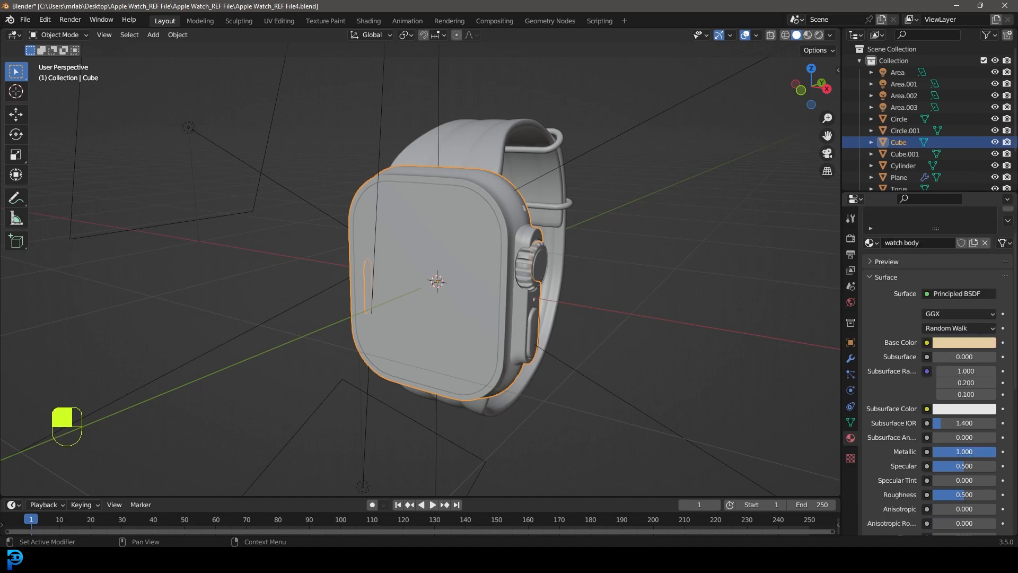
pyautogui.moveTo(965, 495); pyautogui.dragTo(968, 494)
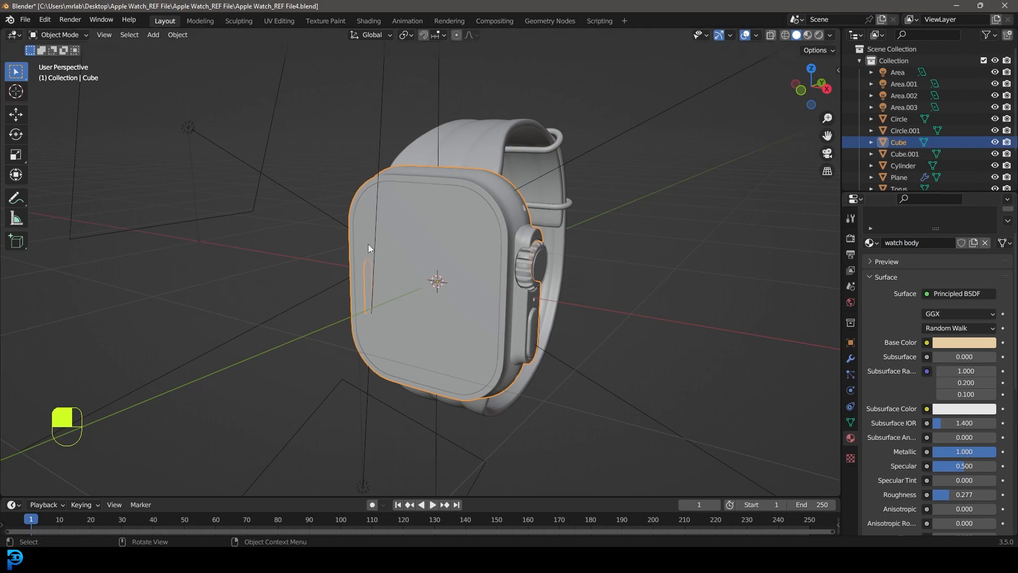
# Step: Preview the case in rendered shading, soften its base color to pale pink and set Roughness to 0.368
pyautogui.press('z')
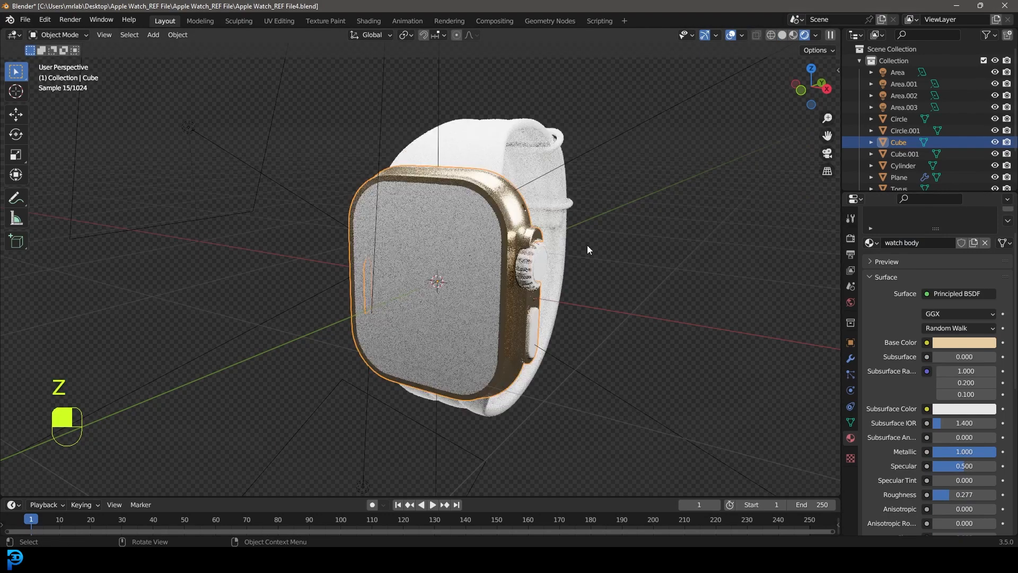
pyautogui.hotkey('alt', 'a')
pyautogui.moveTo(587, 276); pyautogui.dragTo(409, 177, button='middle')
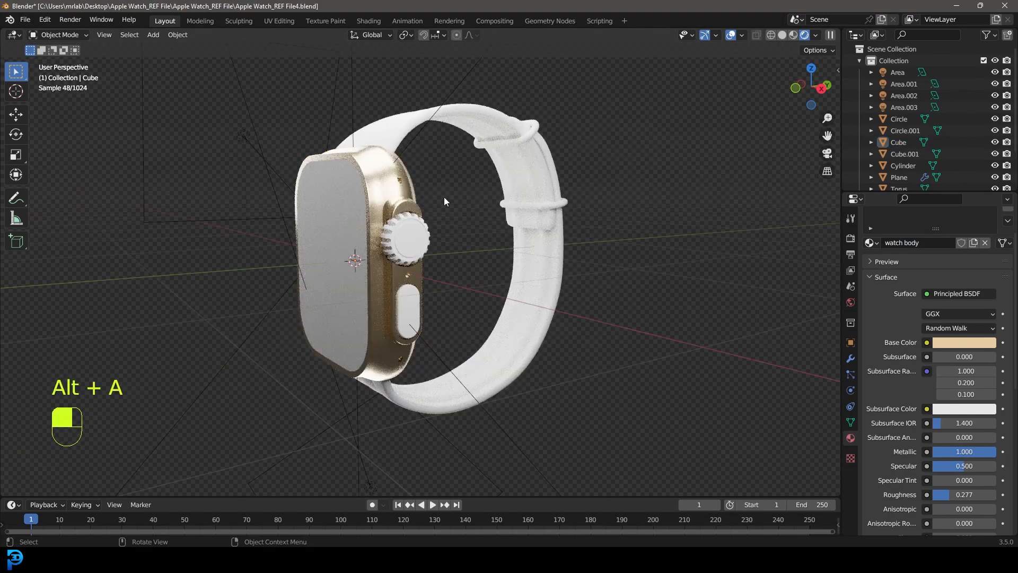
pyautogui.click(966, 343)
pyautogui.click(933, 224)
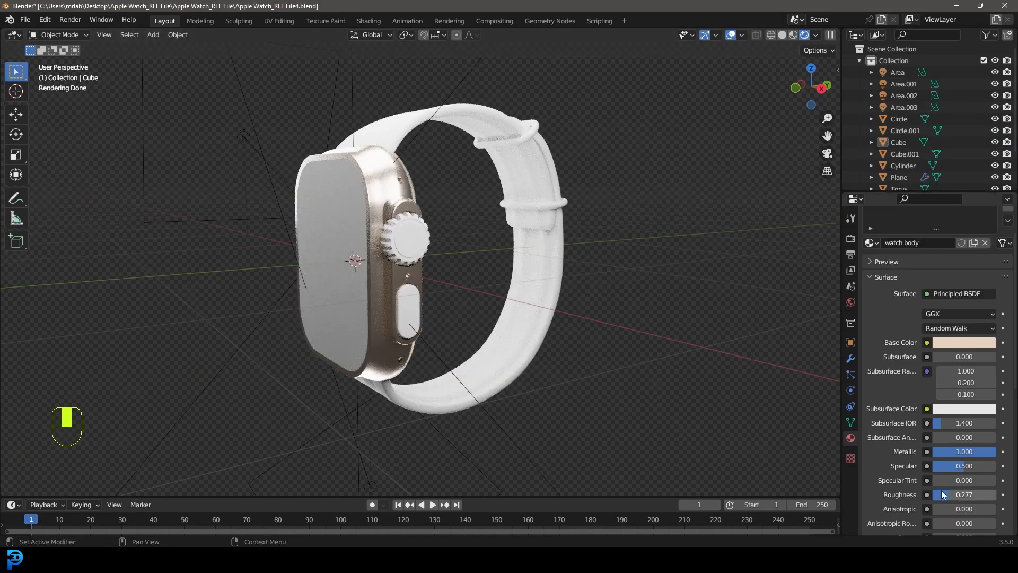
pyautogui.moveTo(944, 494); pyautogui.dragTo(965, 494)
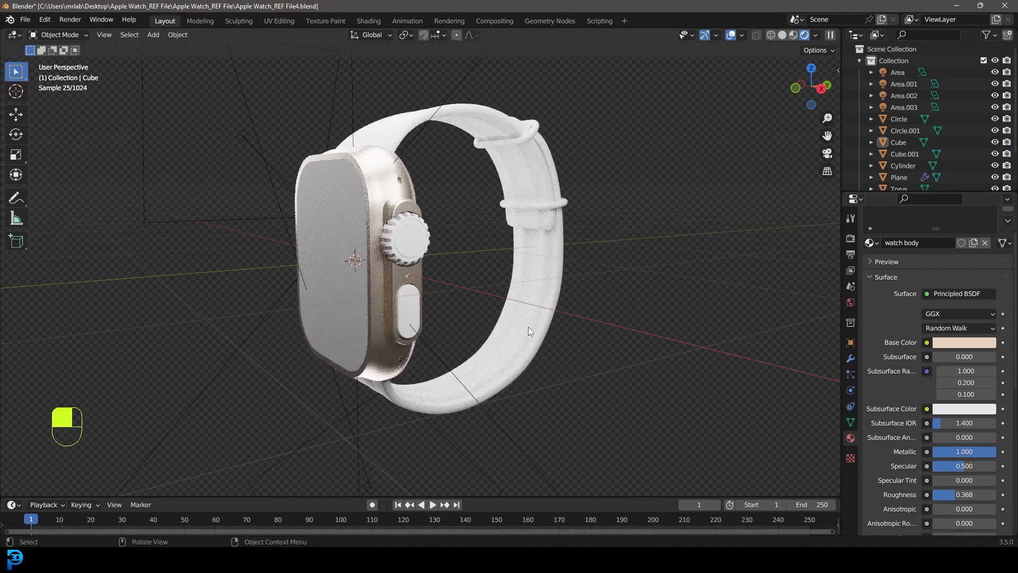
pyautogui.moveTo(529, 327); pyautogui.dragTo(556, 284, button='middle')
# Step: Switch back to solid shading and apply the existing "watch body" material to the crown
pyautogui.press('z')
pyautogui.click(638, 282)
pyautogui.scroll(3, 531, 294)
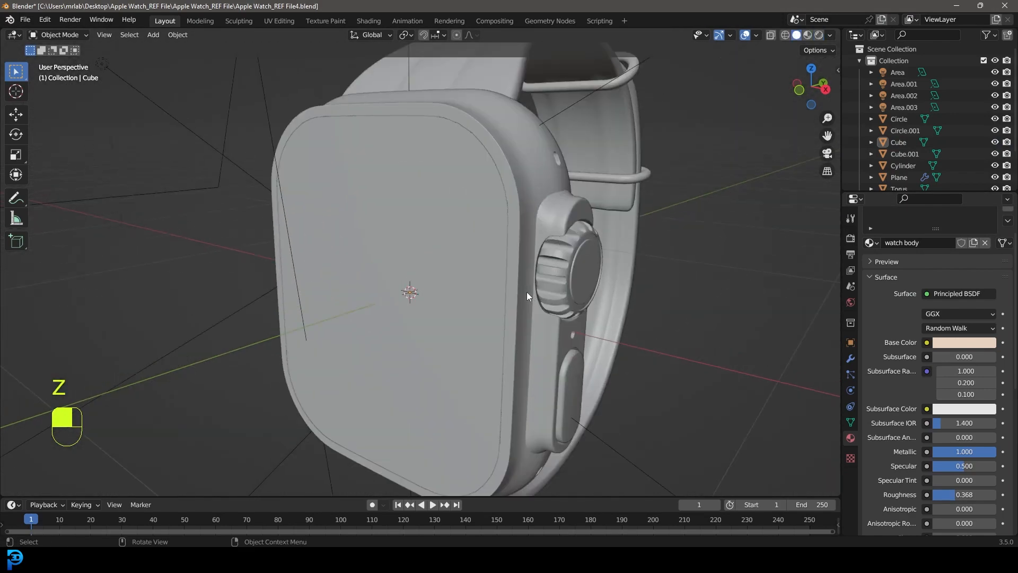
pyautogui.click(569, 250)
pyautogui.click(874, 286)
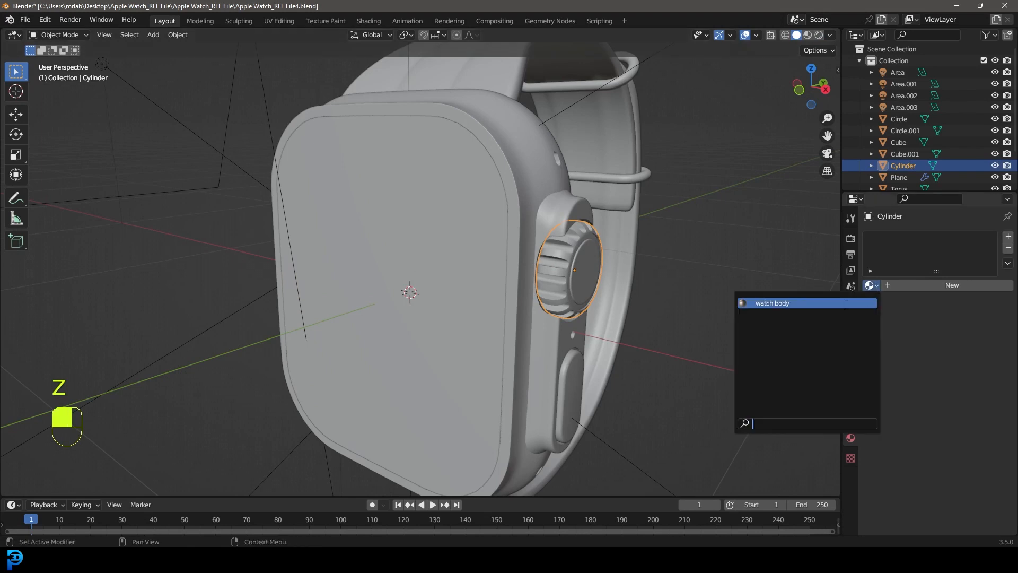
pyautogui.click(771, 303)
# Step: In Edit Mode on the crown, loop-select the ring around its end cap and grow the selection to the full band of faces
pyautogui.scroll(3, 571, 364)
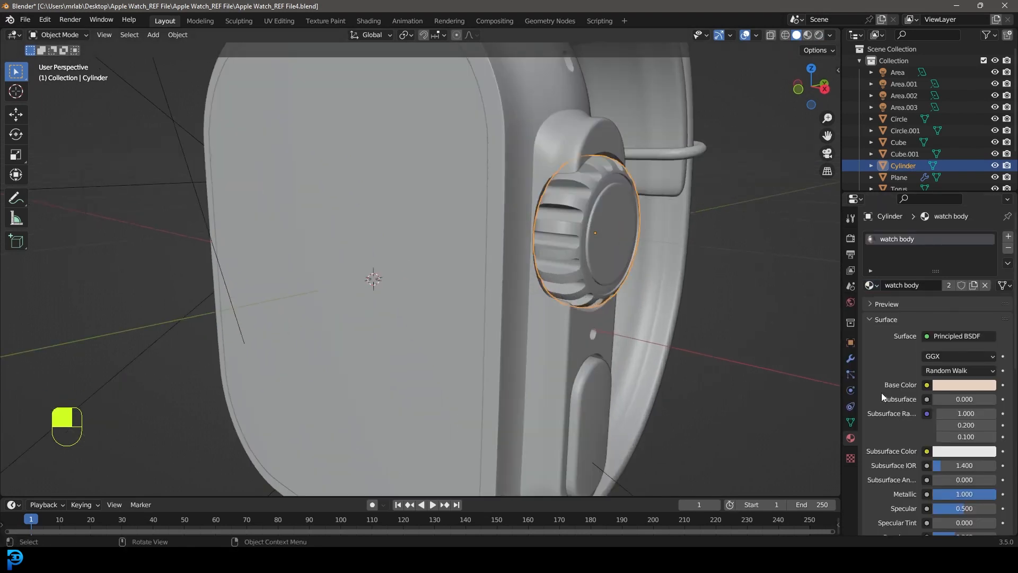
pyautogui.scroll(-8, 541, 226)
pyautogui.scroll(3, 456, 255)
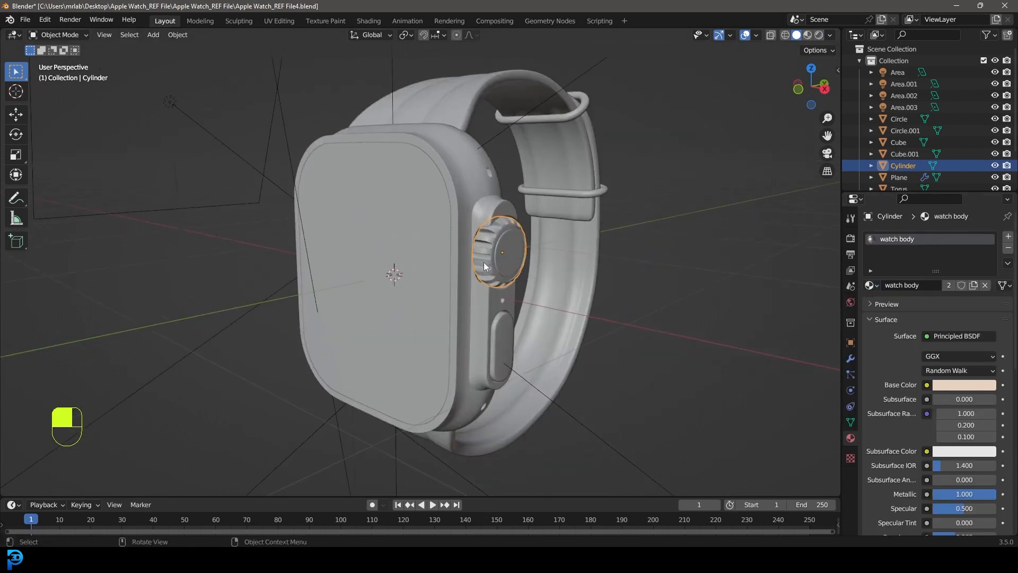
pyautogui.moveTo(517, 254); pyautogui.dragTo(485, 268, button='middle')
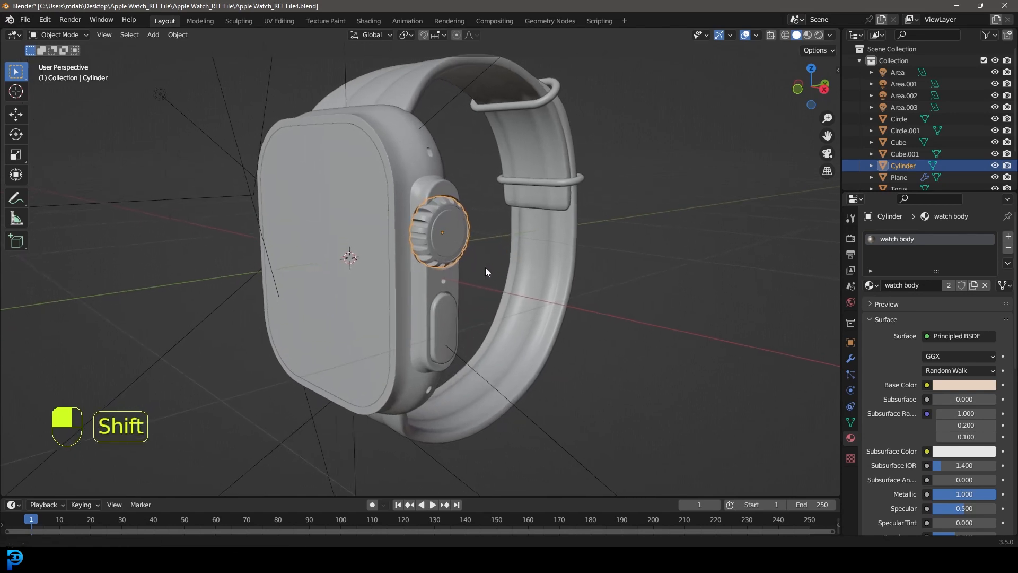
pyautogui.scroll(4, 478, 249)
pyautogui.press('Tab')
pyautogui.scroll(5, 459, 196)
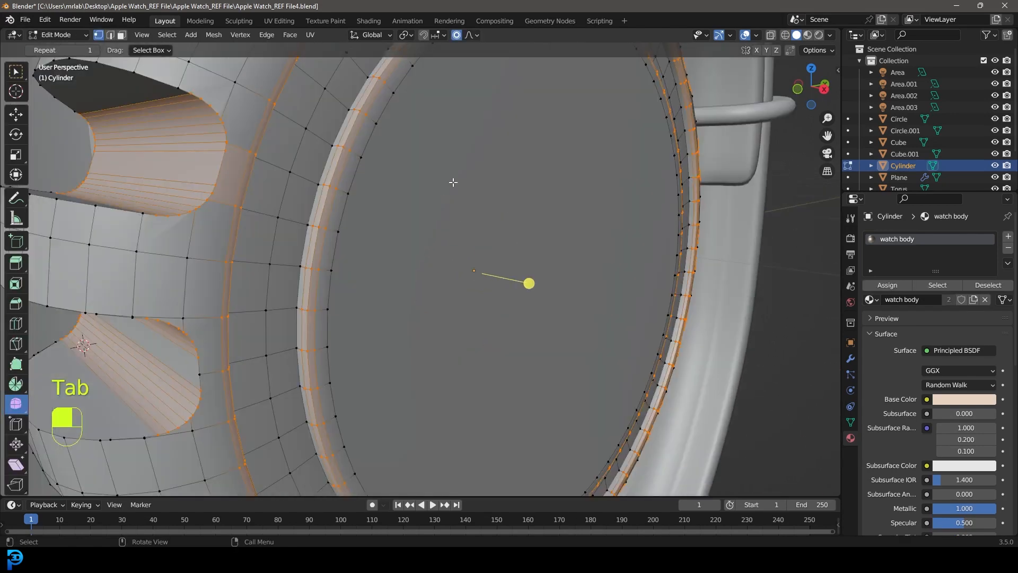
pyautogui.hotkey('alt', 'a')
pyautogui.keyDown('alt'); pyautogui.keyDown('shift'); pyautogui.click(303, 118); pyautogui.keyUp('shift'); pyautogui.keyUp('alt')
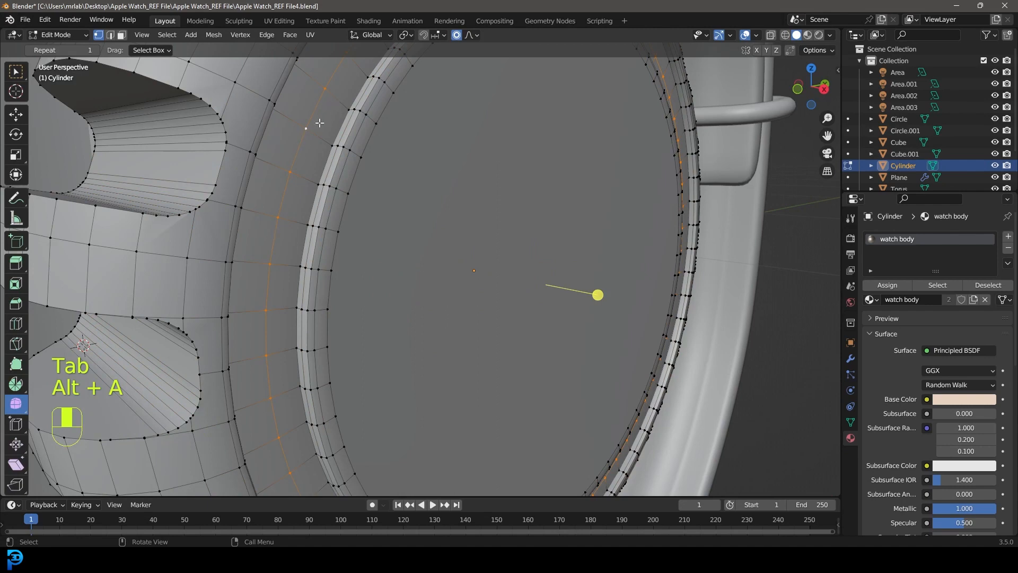
pyautogui.press('ctrl+KP_Add')
pyautogui.press('ctrl+KP_6')
pyautogui.scroll(-8, 307, 180)
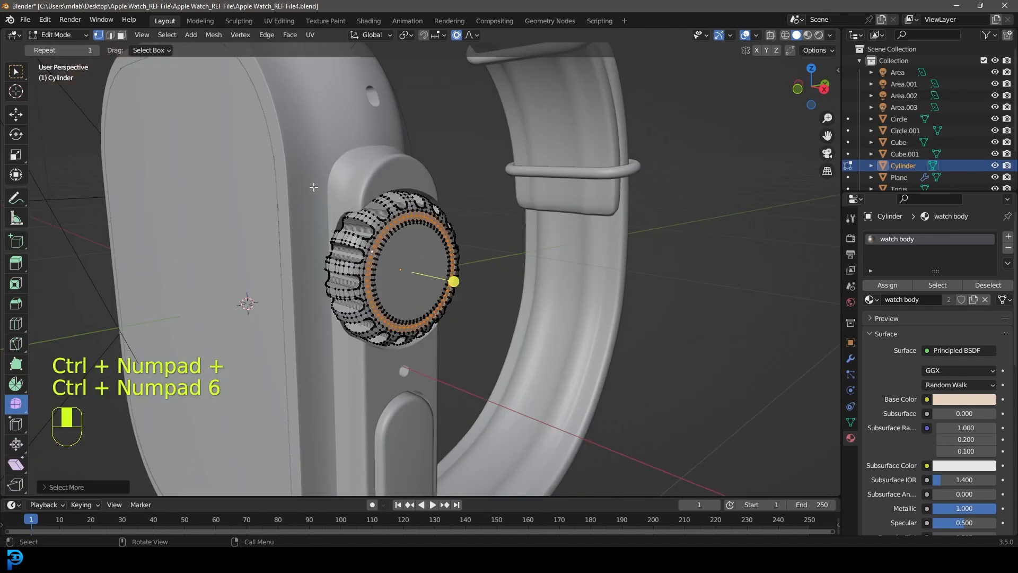
pyautogui.scroll(5, 360, 195)
pyautogui.press('ctrl+KP_Add')
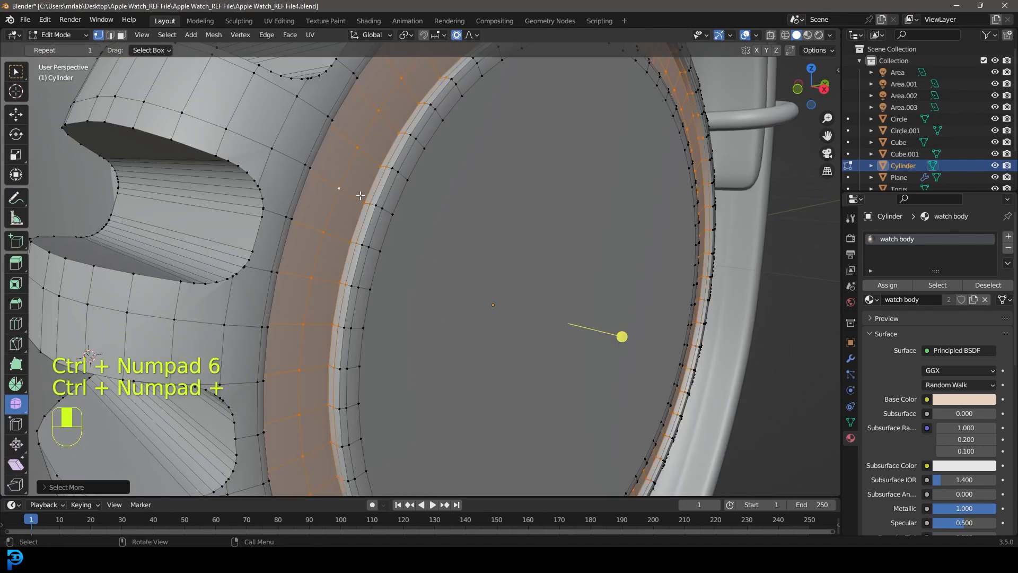
# Step: Add a second material slot to the crown with a new material named "inner"
pyautogui.click(1008, 236)
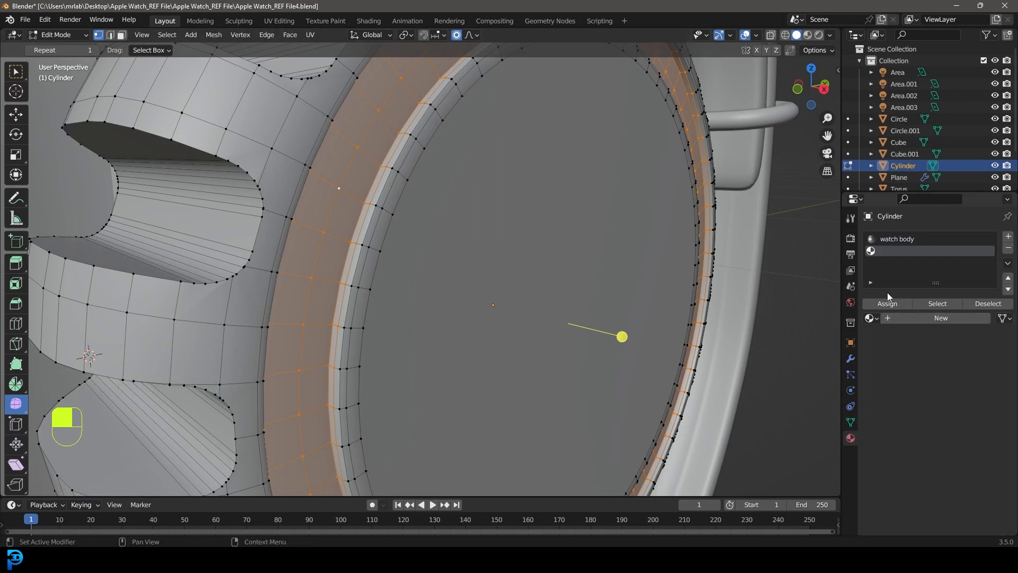
pyautogui.click(918, 319)
pyautogui.click(918, 319)
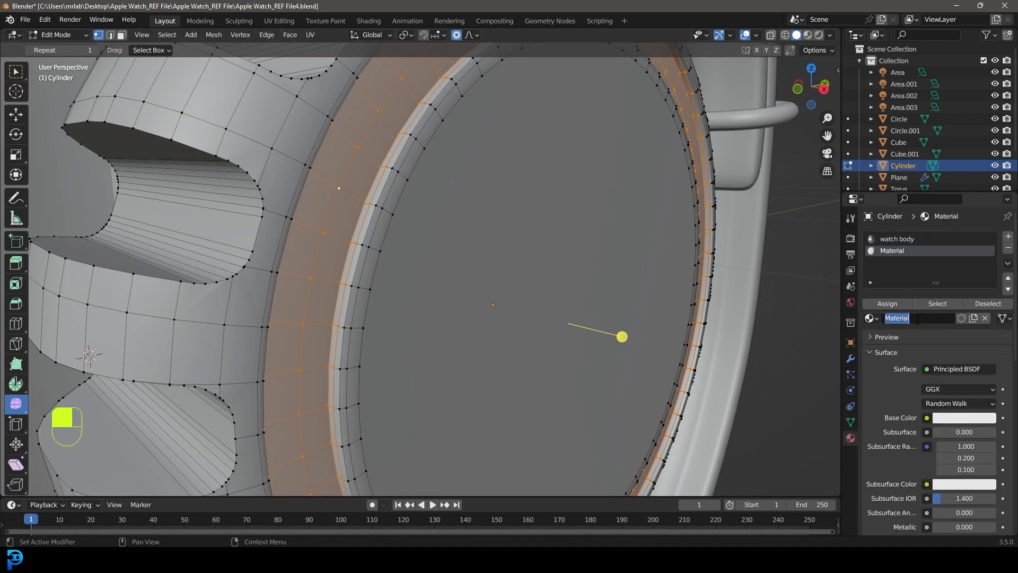
pyautogui.write('band')
pyautogui.press('Return')
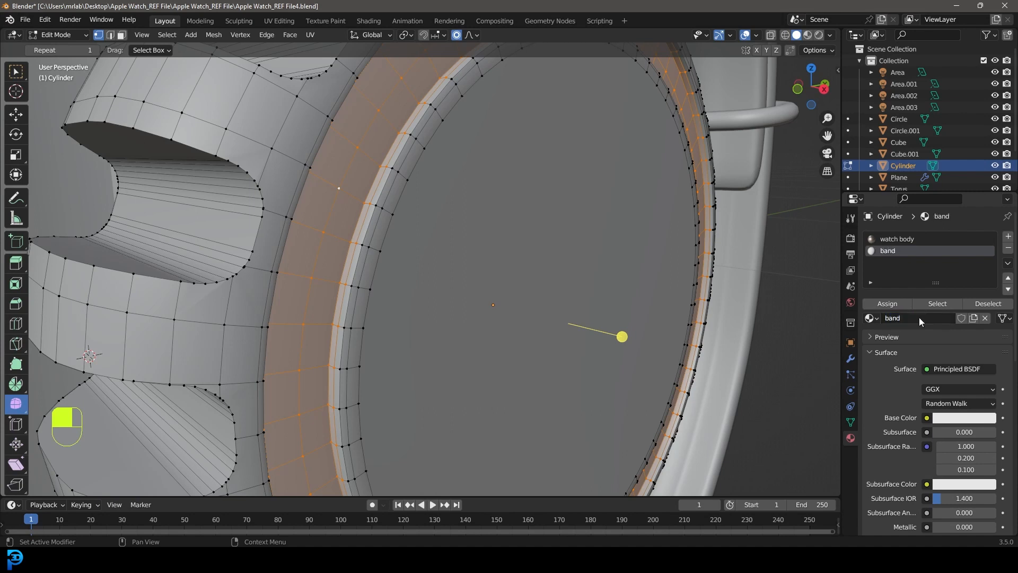
pyautogui.click(918, 318)
pyautogui.write('inner')
pyautogui.press('Return')
# Step: Set both the base color and the viewport display color of the "inner" material to red-orange
pyautogui.click(956, 419)
pyautogui.click(929, 333)
pyautogui.moveTo(928, 333); pyautogui.dragTo(931, 330)
pyautogui.click(882, 353)
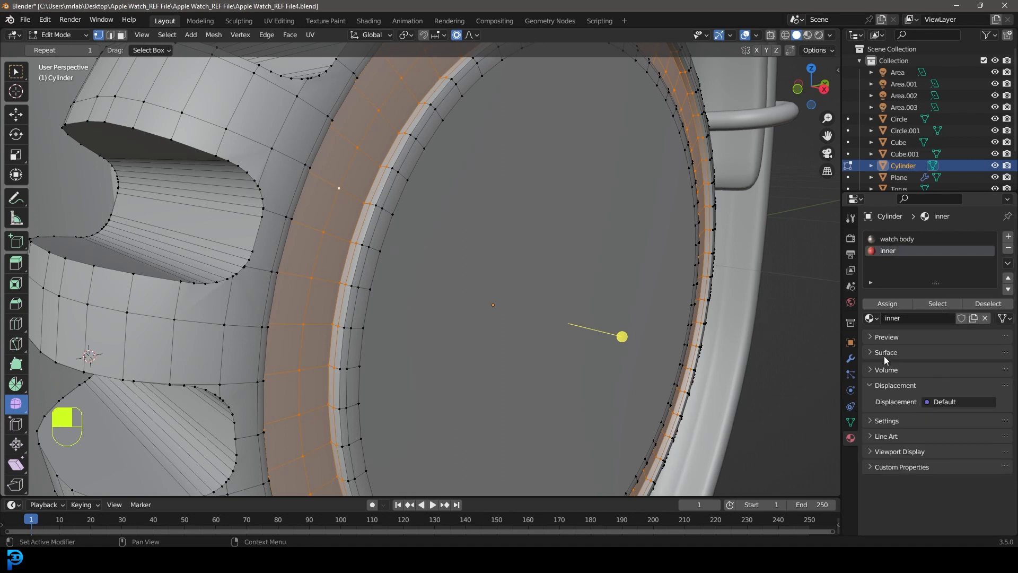
pyautogui.click(877, 449)
pyautogui.click(957, 466)
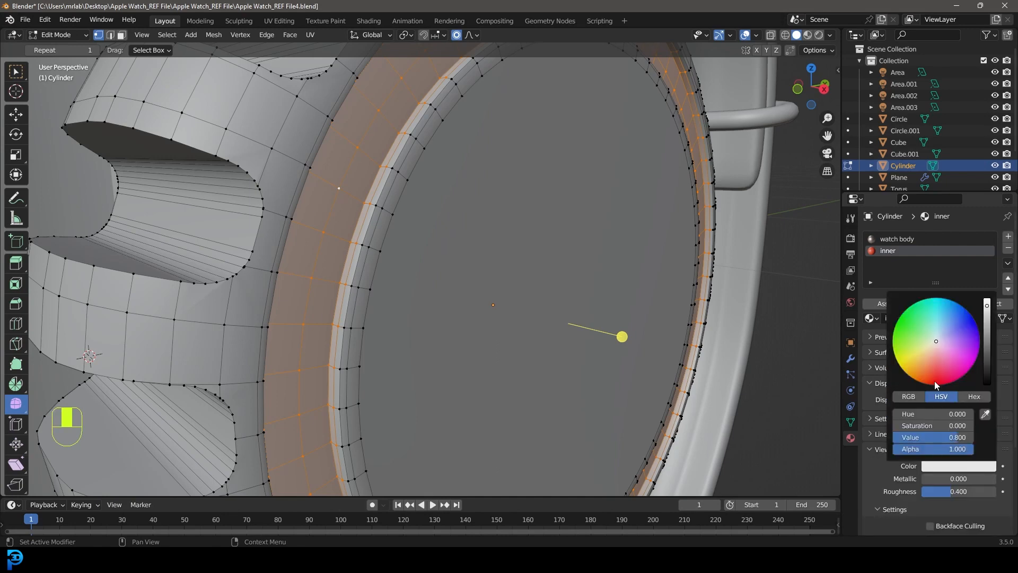
pyautogui.click(929, 376)
# Step: Inspect the material coloring on the crown's ring and grooves up close, and return to Object Mode
pyautogui.scroll(-8, 506, 292)
pyautogui.scroll(5, 491, 287)
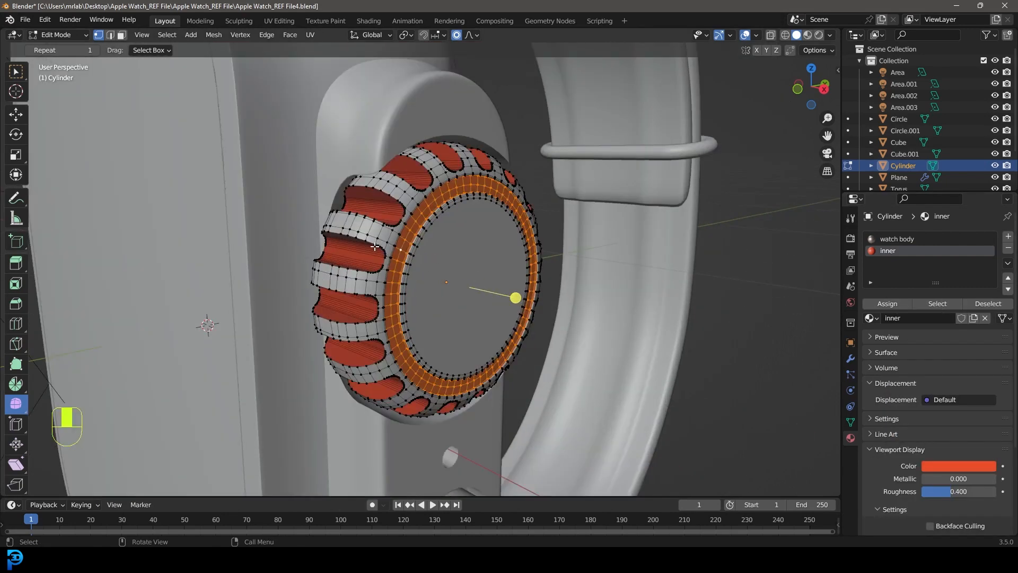
pyautogui.scroll(6, 375, 246)
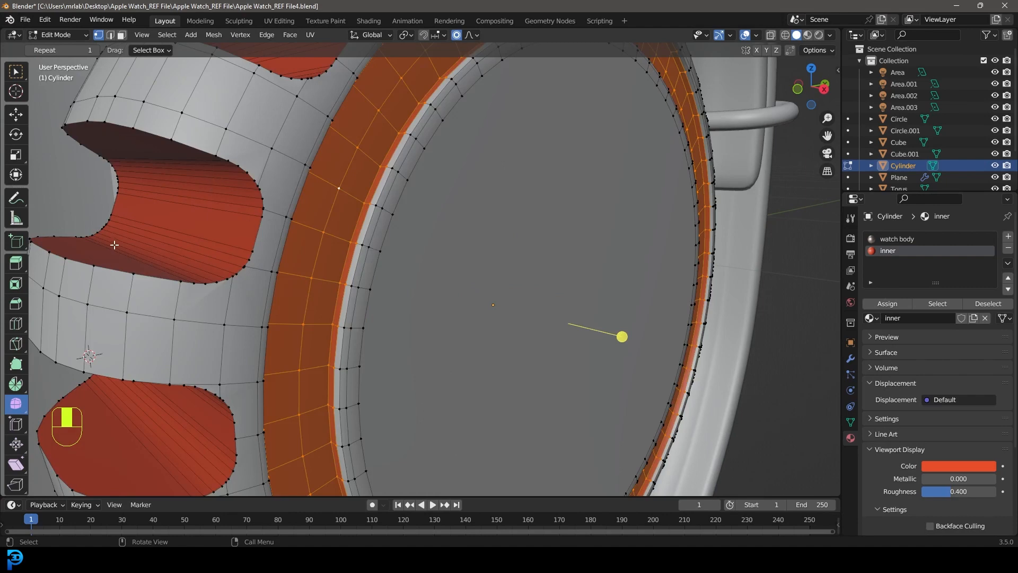
pyautogui.scroll(-7, 253, 231)
pyautogui.scroll(6, 420, 237)
pyautogui.scroll(-7, 216, 194)
pyautogui.press('Tab')
pyautogui.scroll(-2, 460, 254)
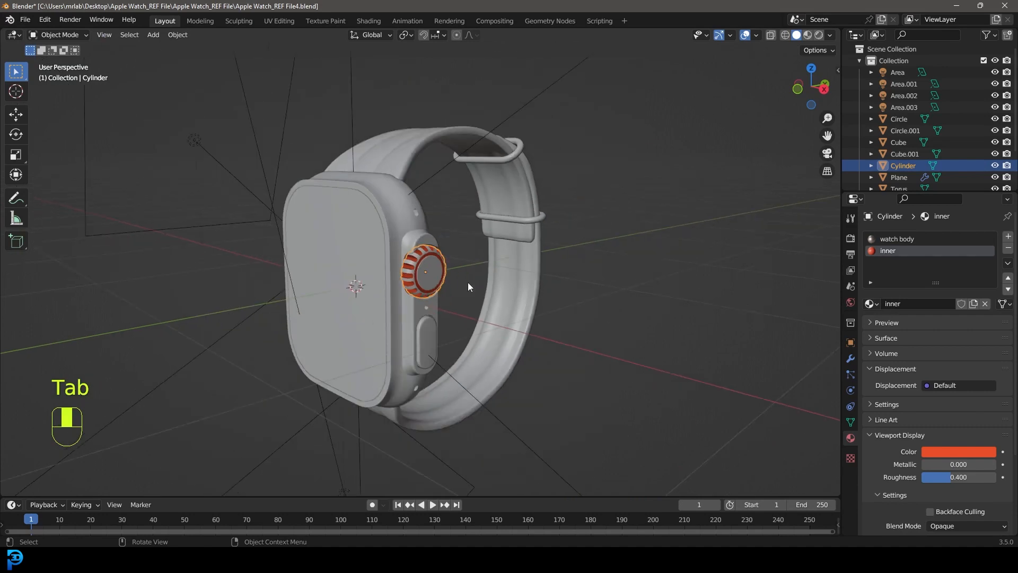
# Step: Invert the crown's selection to everything except the end-cap ring, assign the "watch body" material to it, and return to Object Mode
pyautogui.scroll(9, 469, 286)
pyautogui.press('Tab')
pyautogui.scroll(-10, 444, 272)
pyautogui.press('KP_1')
pyautogui.scroll(3, 444, 272)
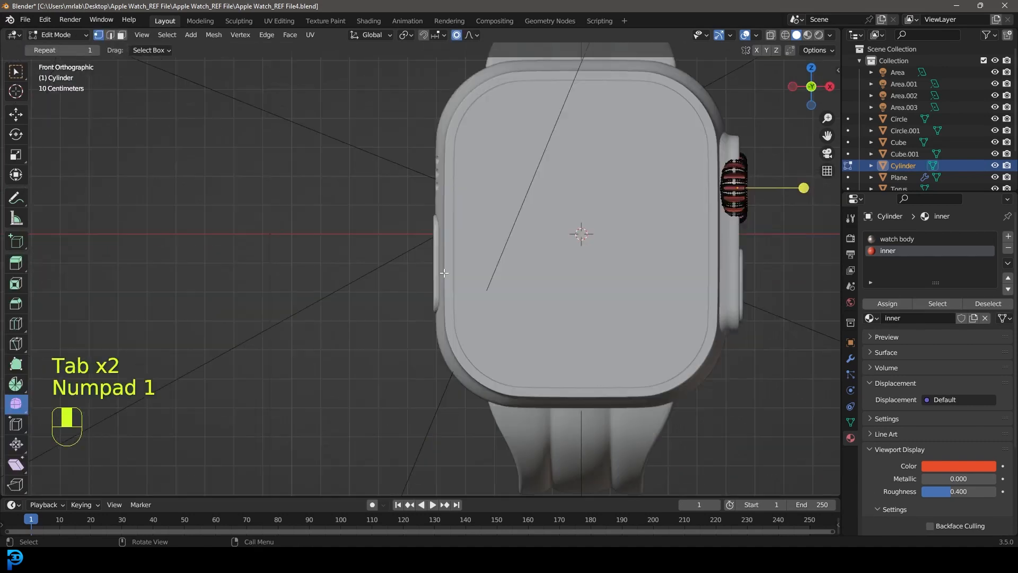
pyautogui.moveTo(590, 237); pyautogui.dragTo(536, 236, button='middle')
pyautogui.scroll(-5, 536, 236)
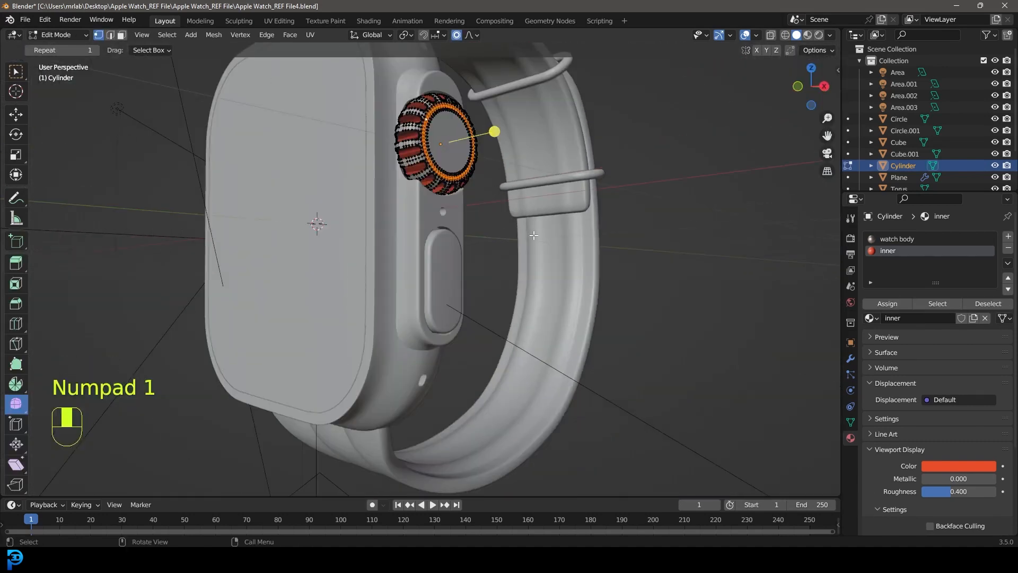
pyautogui.press('KP_3')
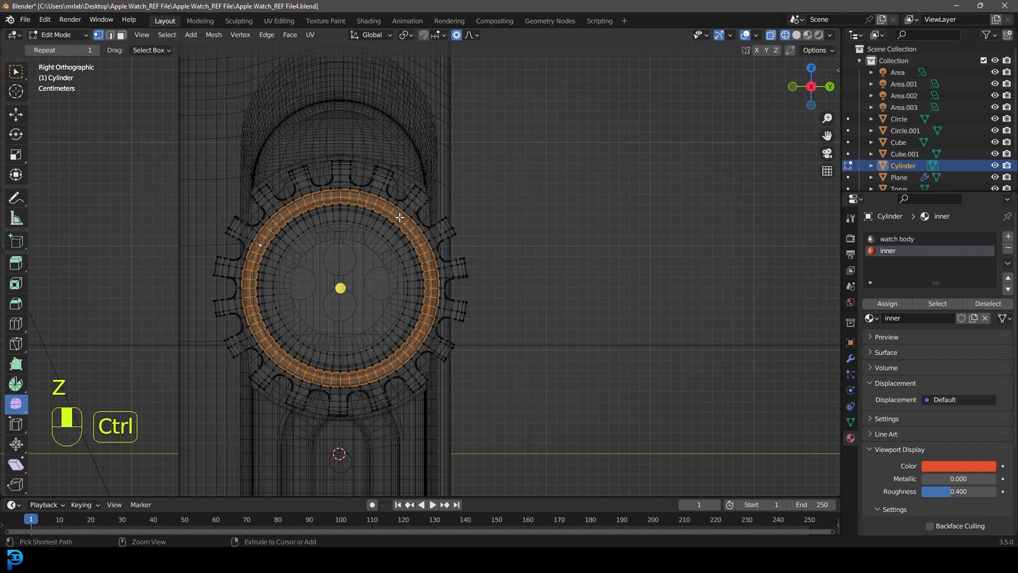
pyautogui.hotkey('ctrl', 'i')
pyautogui.press('z')
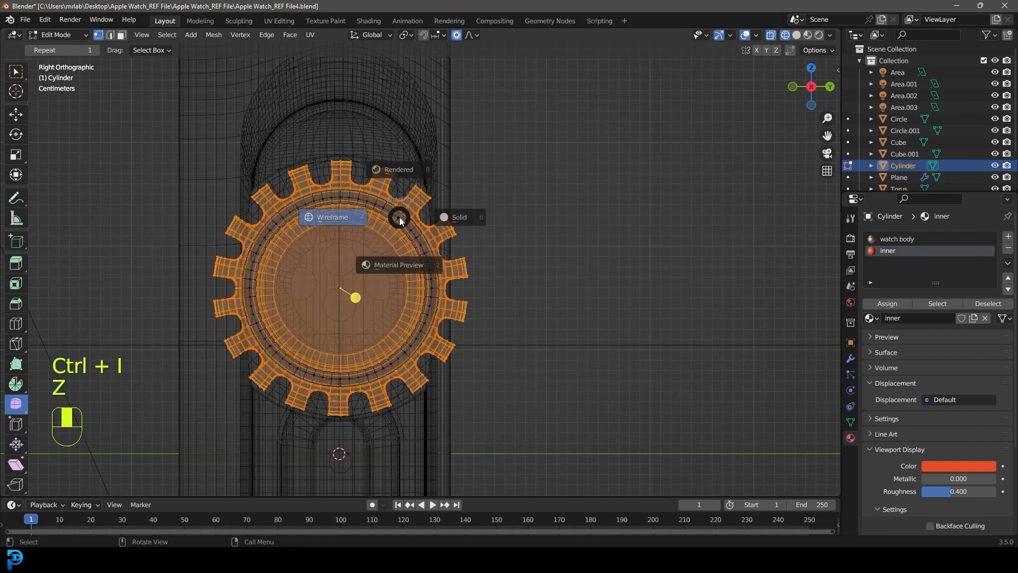
pyautogui.click(478, 218)
pyautogui.moveTo(505, 220); pyautogui.dragTo(436, 236, button='middle')
pyautogui.scroll(-6, 600, 261)
pyautogui.moveTo(436, 236)
pyautogui.mouseDown(button='middle')
pyautogui.moveTo(414, 234)
pyautogui.moveTo(424, 236)
pyautogui.mouseUp(button='middle')
pyautogui.click(891, 240)
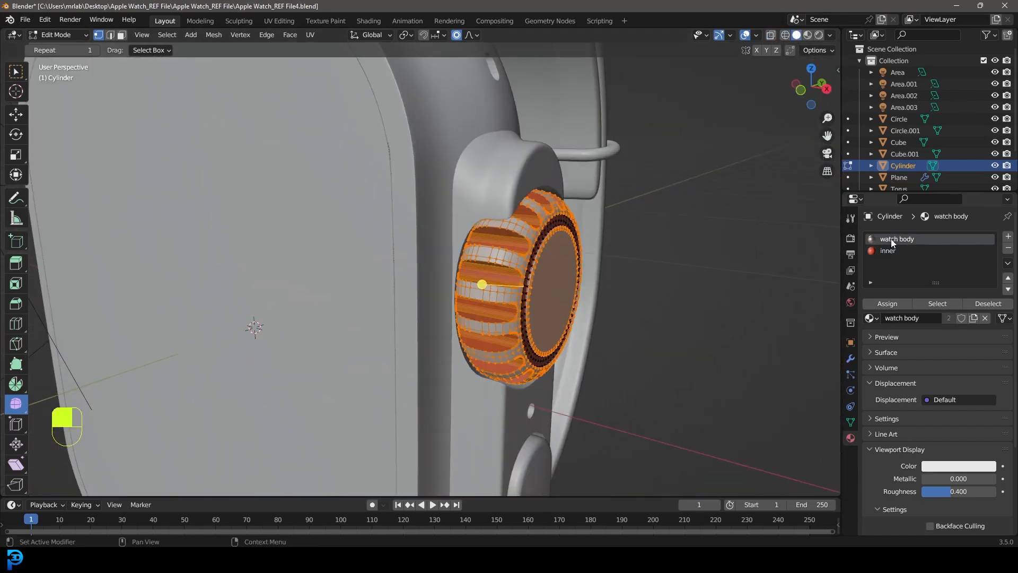
pyautogui.click(880, 302)
pyautogui.press('Tab')
pyautogui.scroll(-4, 561, 274)
pyautogui.moveTo(561, 274); pyautogui.dragTo(479, 282, button='middle')
pyautogui.scroll(4, 319, 191)
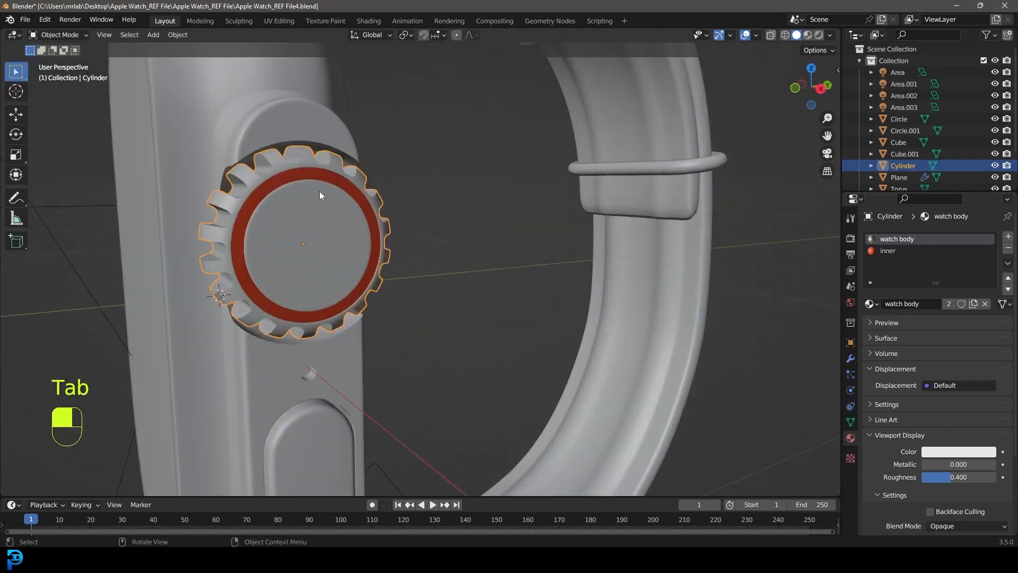
pyautogui.scroll(-5, 356, 183)
pyautogui.moveTo(382, 233); pyautogui.dragTo(404, 244, button='middle')
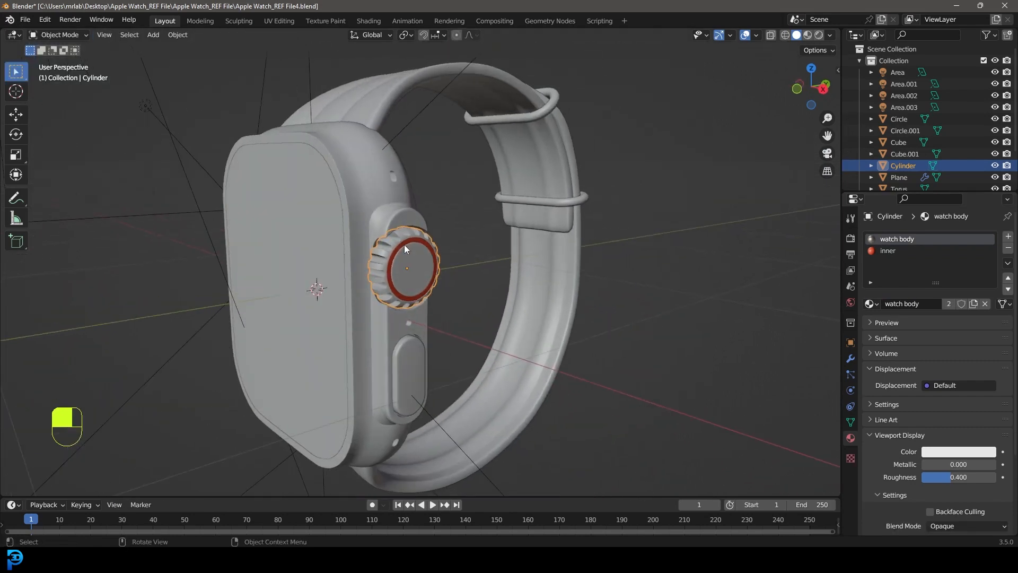
# Step: Assign the existing "watch body" material to the oblong side button below the crown
pyautogui.keyDown('shift'); pyautogui.moveTo(460, 313); pyautogui.dragTo(469, 250, button='middle'); pyautogui.keyUp('shift')
pyautogui.click(428, 275)
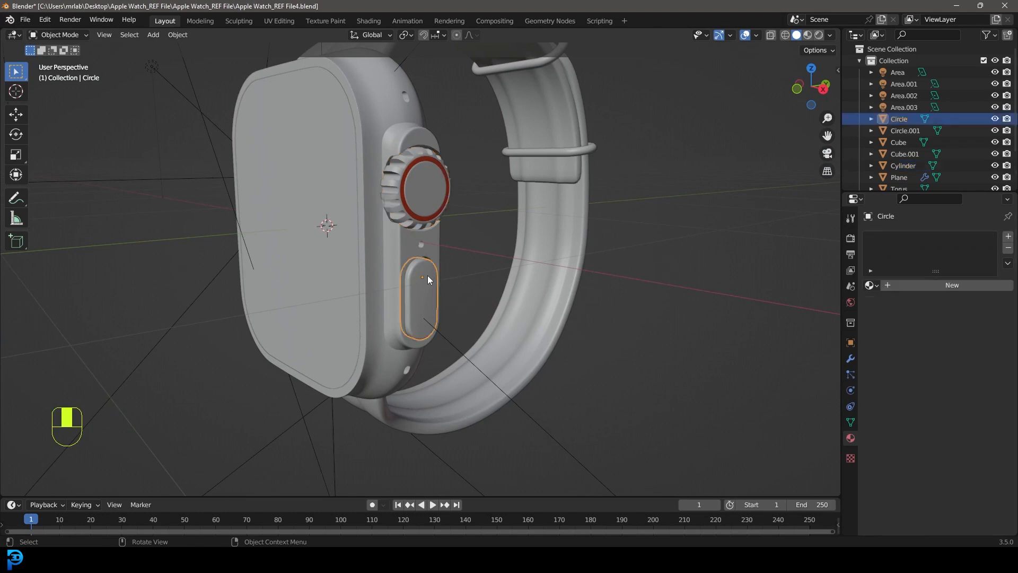
pyautogui.click(870, 285)
pyautogui.click(818, 317)
pyautogui.scroll(-3, 561, 253)
# Step: Add a new material named "screen" to the watch's front display
pyautogui.moveTo(562, 253); pyautogui.dragTo(411, 214, button='middle')
pyautogui.click(433, 205)
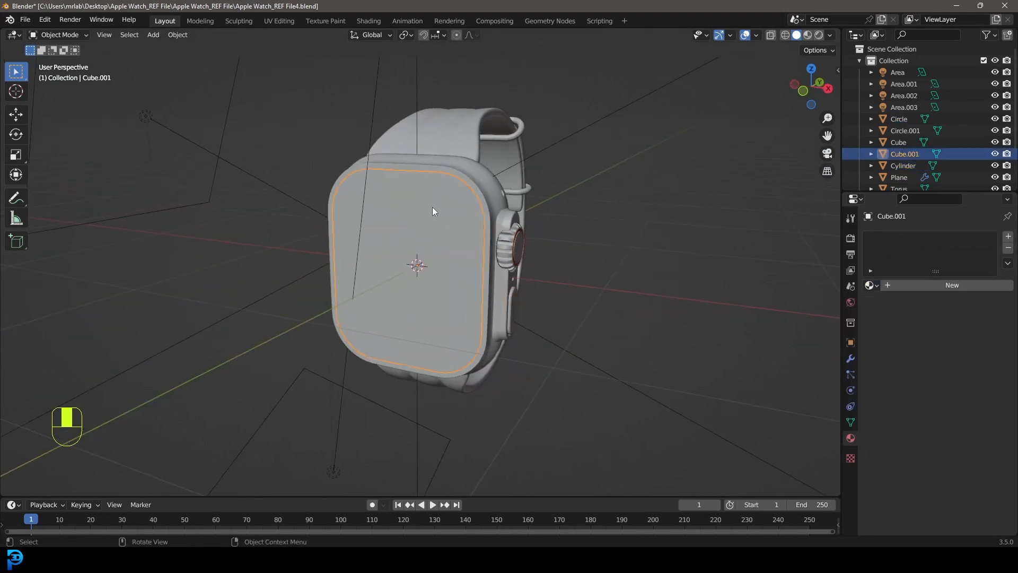
pyautogui.press('g')
pyautogui.rightClick(443, 220)
pyautogui.click(955, 285)
pyautogui.click(931, 286)
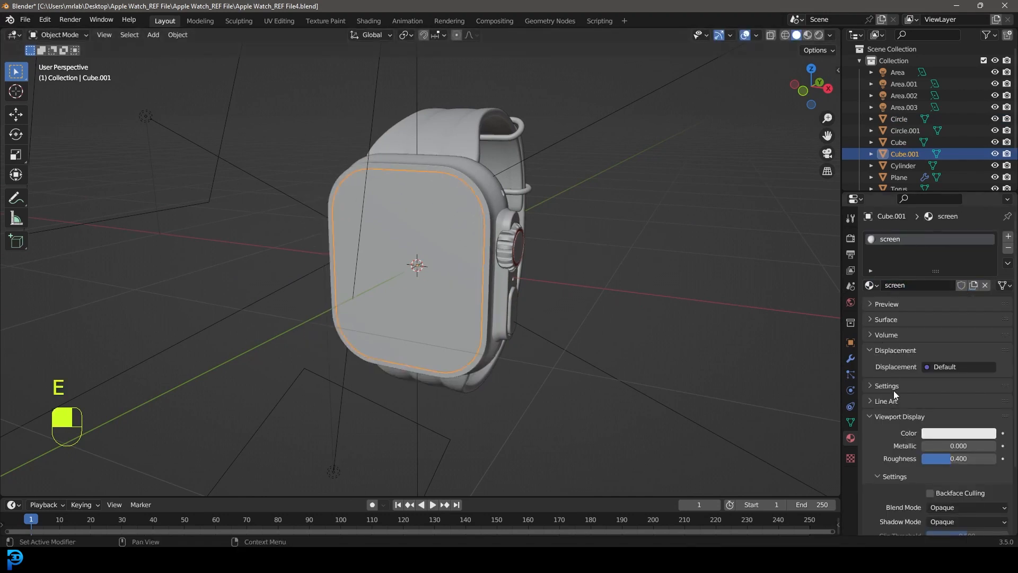
# Step: Use an Image Texture with REF.jpg as the base color of the "screen" material
pyautogui.click(880, 321)
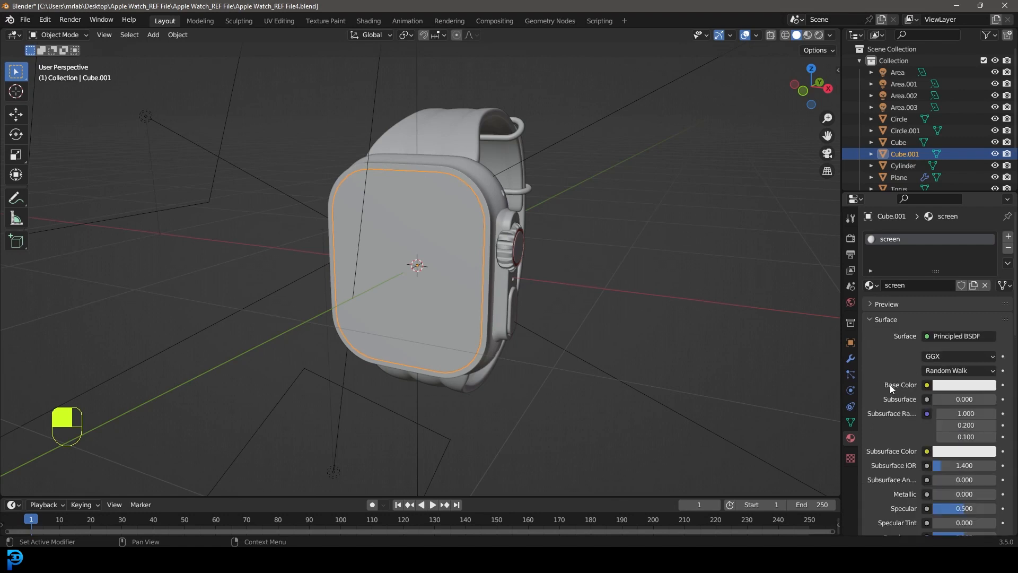
pyautogui.click(928, 385)
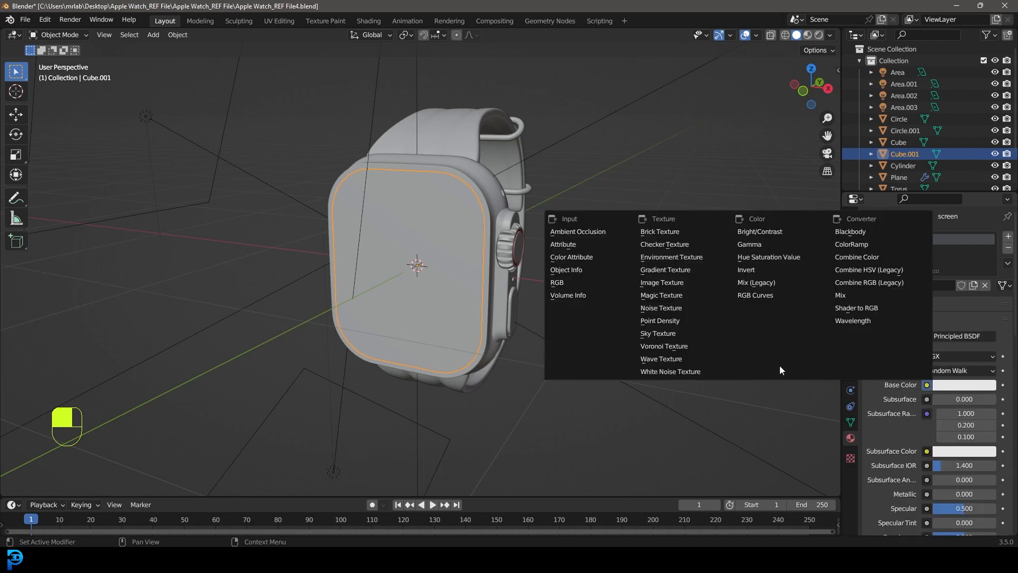
pyautogui.click(683, 285)
pyautogui.click(872, 399)
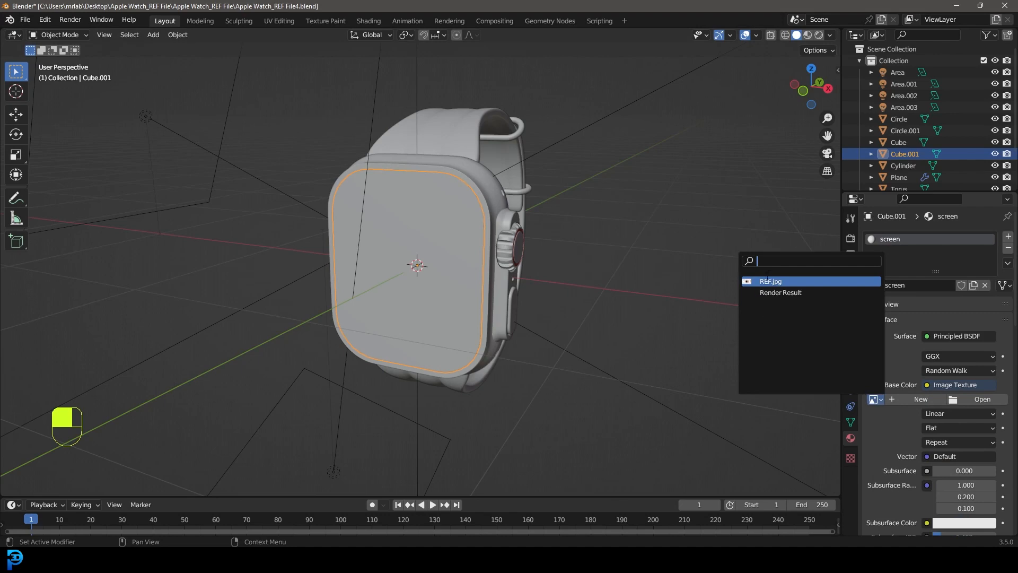
pyautogui.click(786, 282)
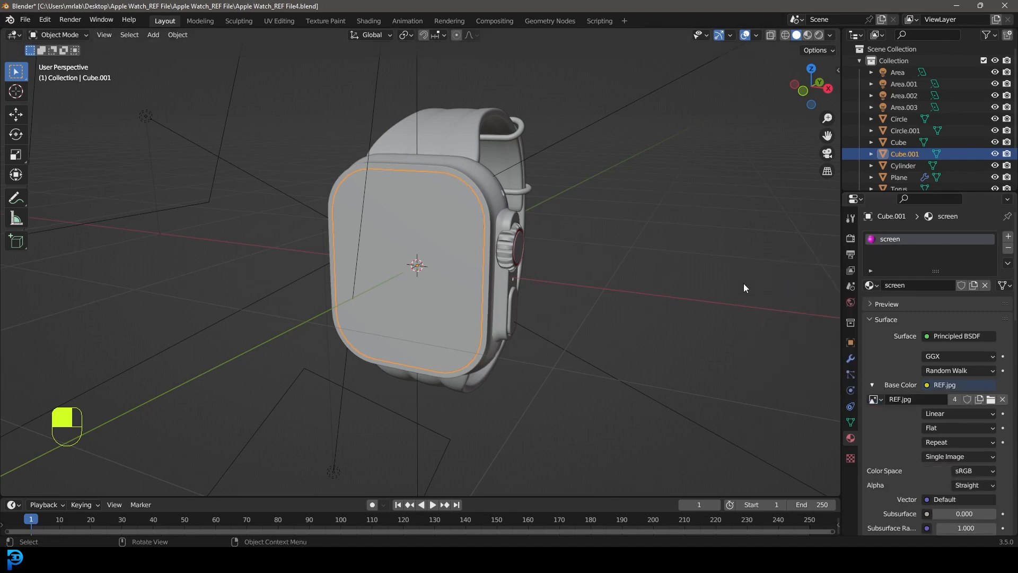
pyautogui.scroll(-2, 620, 259)
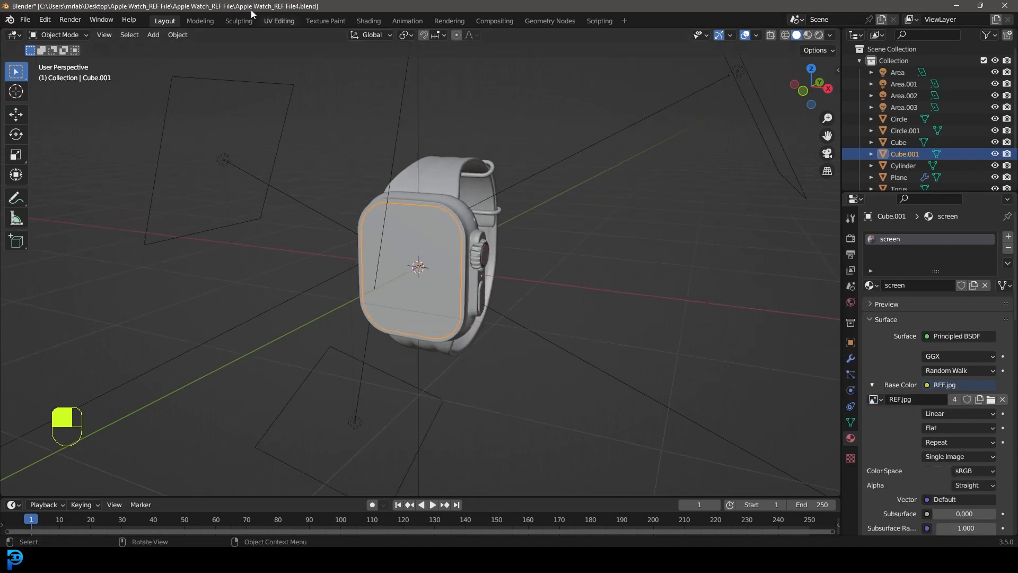
# Step: In the UV Editing workspace, select the whole display mesh and unwrap it with Project from View in front view
pyautogui.click(291, 20)
pyautogui.scroll(7, 579, 244)
pyautogui.moveTo(615, 263); pyautogui.dragTo(667, 253, button='middle')
pyautogui.scroll(1, 667, 254)
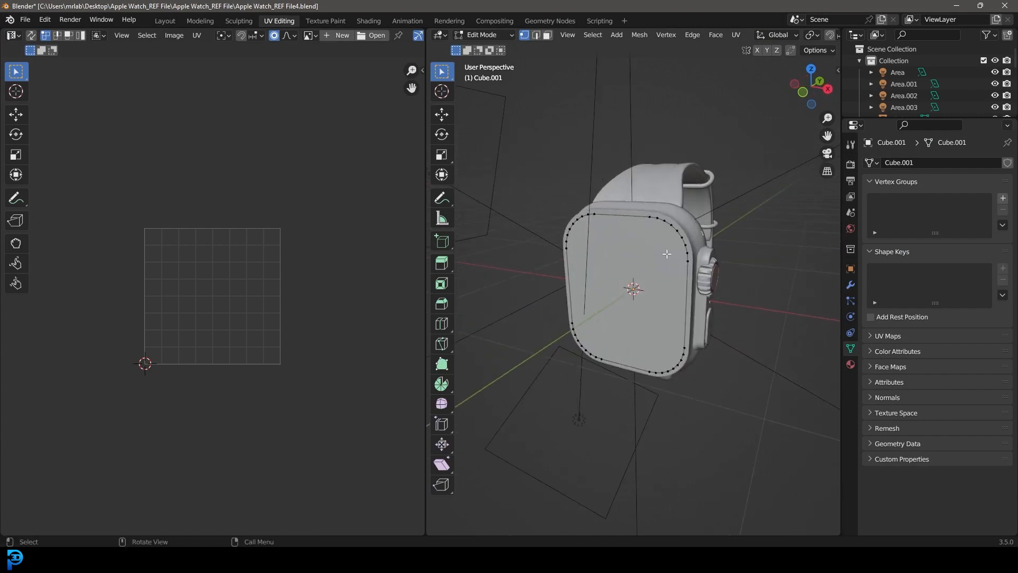
pyautogui.press('a')
pyautogui.press('KP_1')
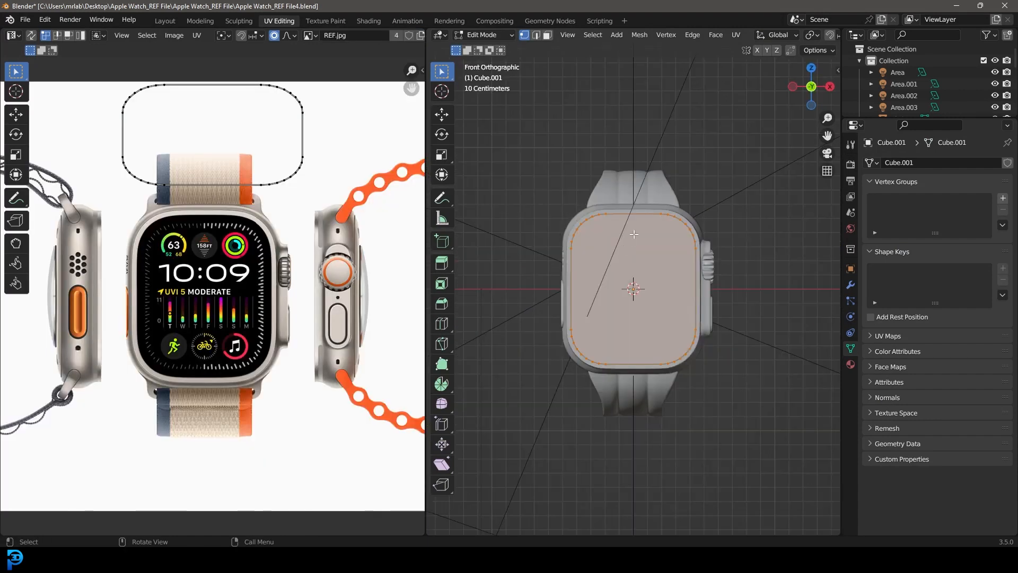
pyautogui.press('u')
pyautogui.click(626, 329)
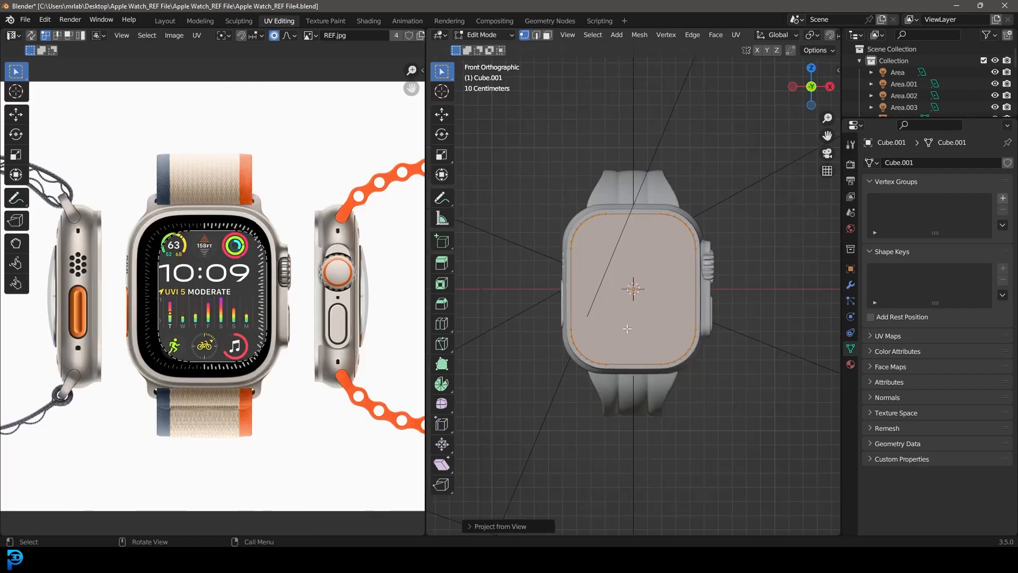
# Step: Scale and move the display's UVs to fit the front watch face in REF.jpg
pyautogui.moveTo(322, 396); pyautogui.dragTo(117, 160)
pyautogui.moveTo(209, 292); pyautogui.dragTo(203, 298, button='middle')
pyautogui.scroll(1, 204, 299)
pyautogui.press('s')
pyautogui.click(309, 304)
pyautogui.press('g')
pyautogui.click(300, 305)
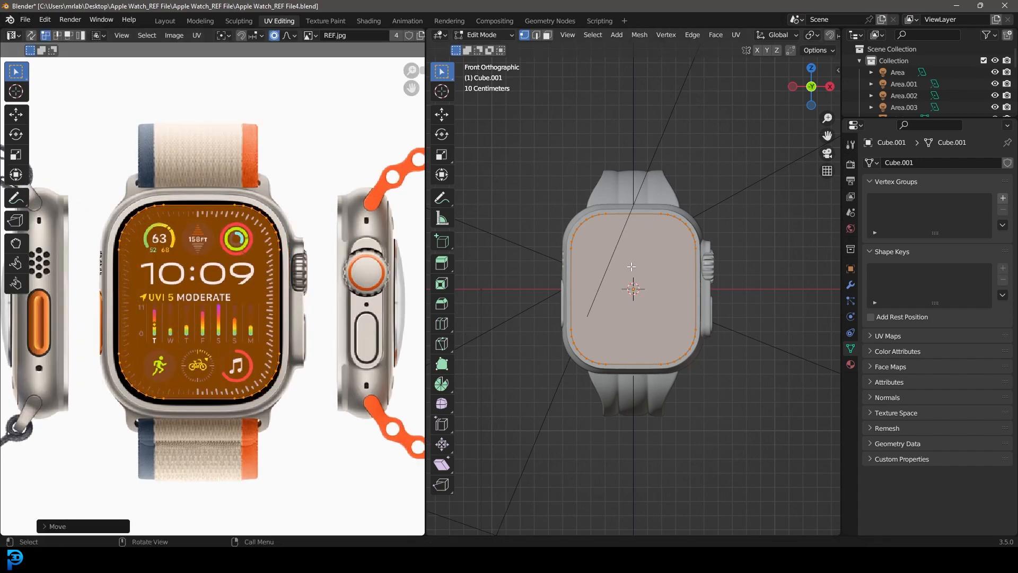
# Step: Show the model in Material Preview, fine-tune the scale and position of the display's UVs, and return to Object Mode
pyautogui.press('z')
pyautogui.click(633, 325)
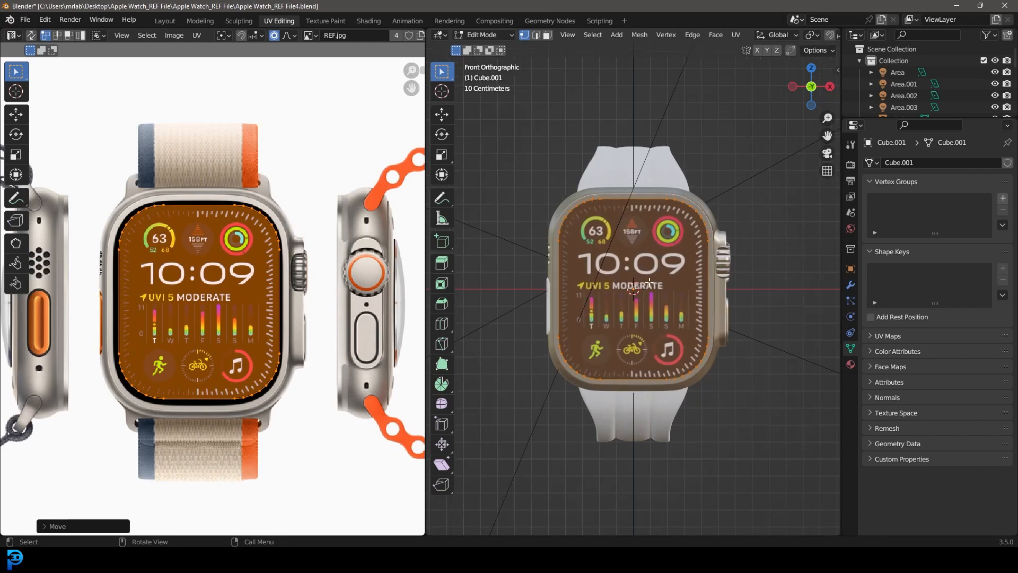
pyautogui.press('s')
pyautogui.click(243, 349)
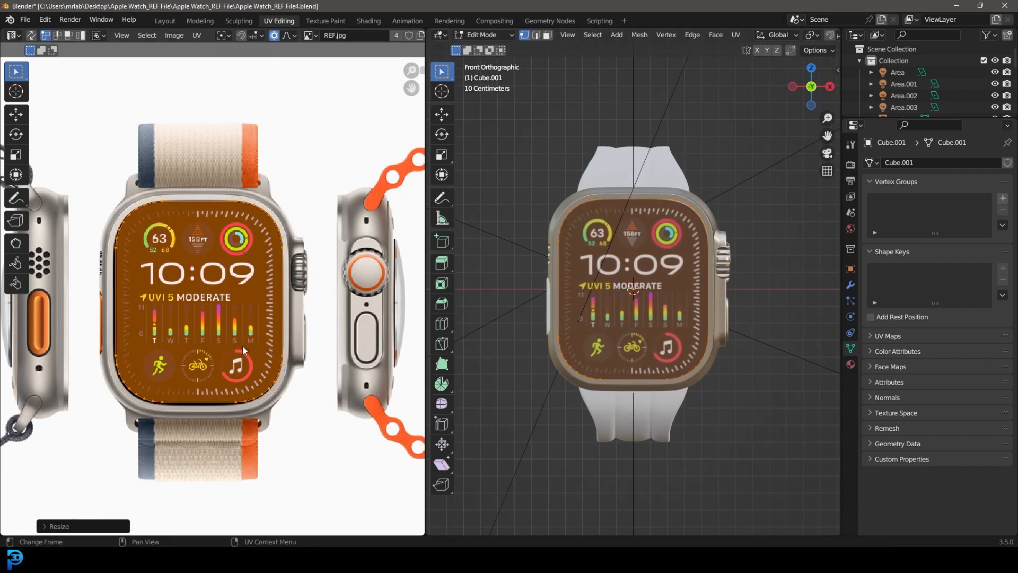
pyautogui.scroll(1, 248, 318)
pyautogui.press('g')
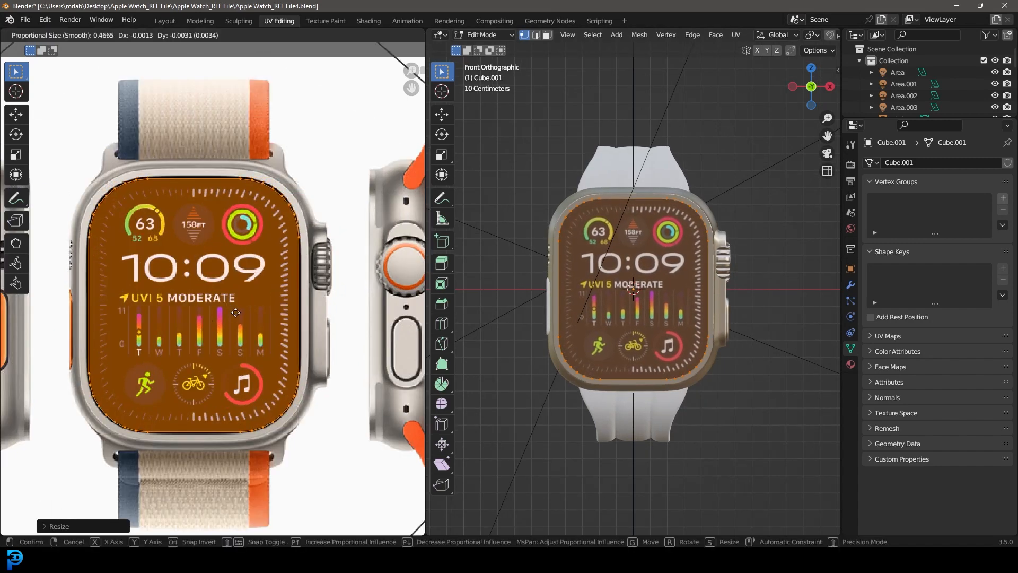
pyautogui.click(237, 318)
pyautogui.press('Tab')
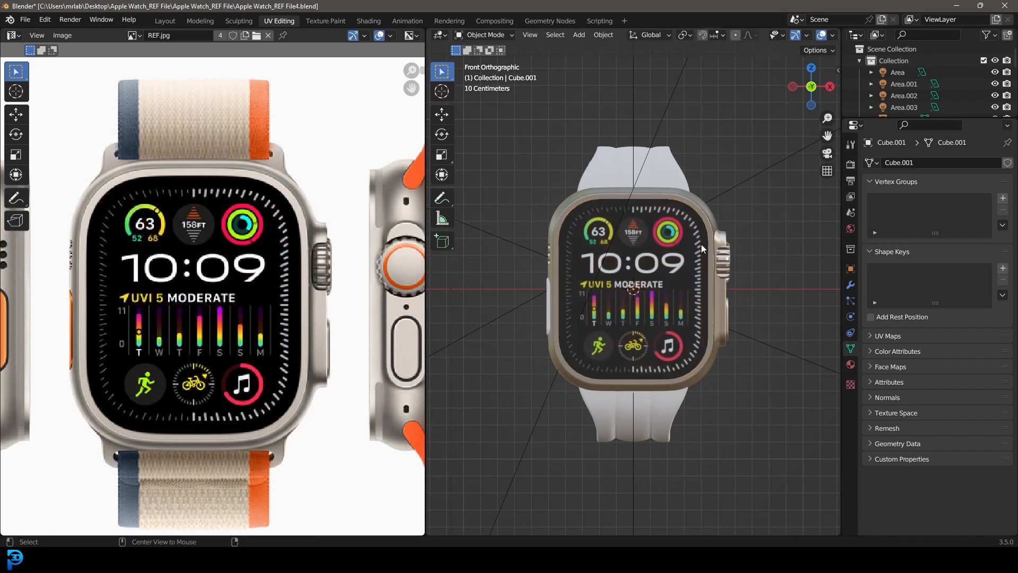
# Step: Assign the existing "inner" material to the oblong button below the speaker holes
pyautogui.scroll(-4, 691, 266)
pyautogui.moveTo(683, 274); pyautogui.dragTo(786, 259, button='middle')
pyautogui.scroll(2, 657, 294)
pyautogui.scroll(3, 787, 261)
pyautogui.click(567, 311)
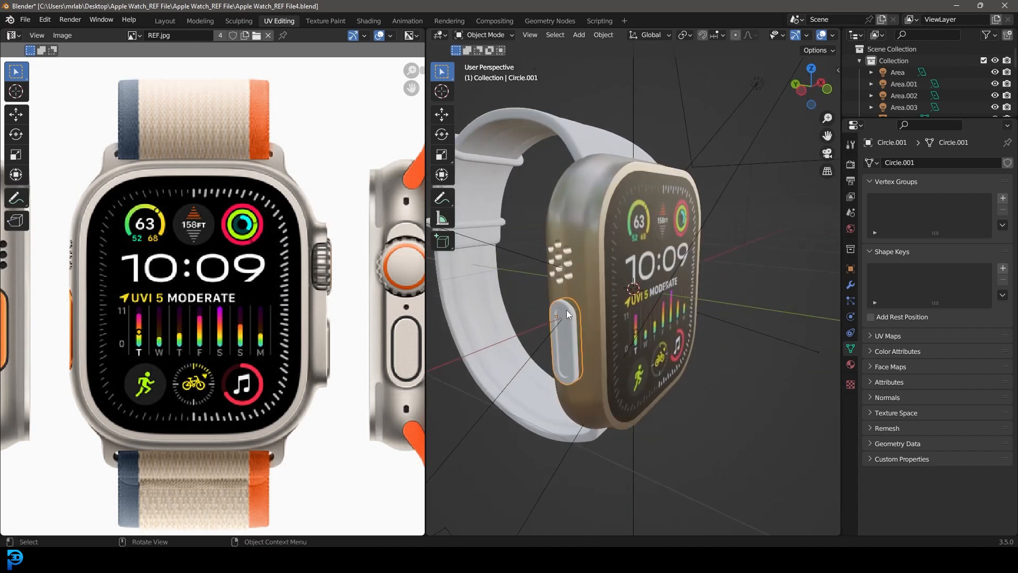
pyautogui.click(850, 366)
pyautogui.click(870, 212)
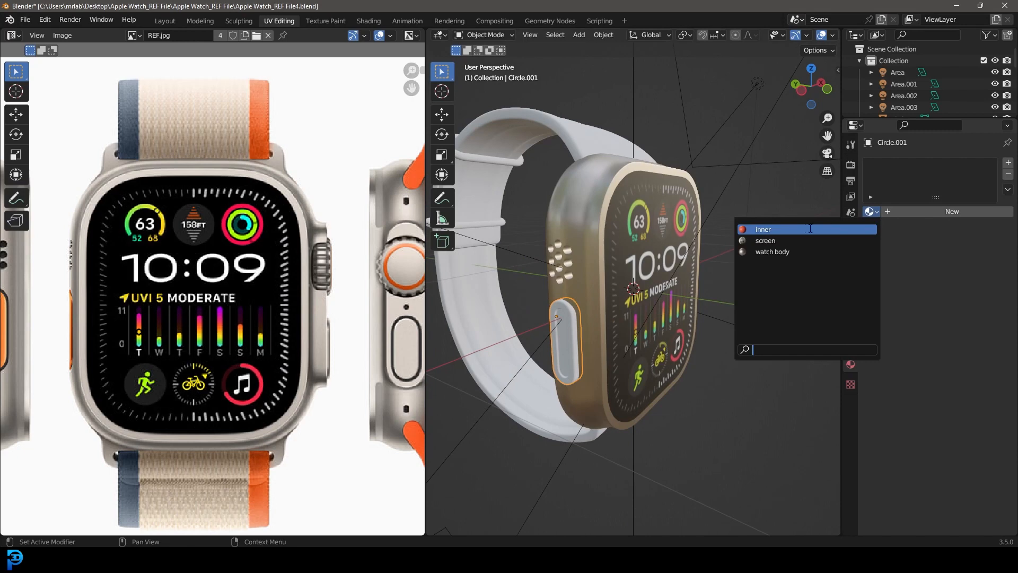
pyautogui.click(773, 230)
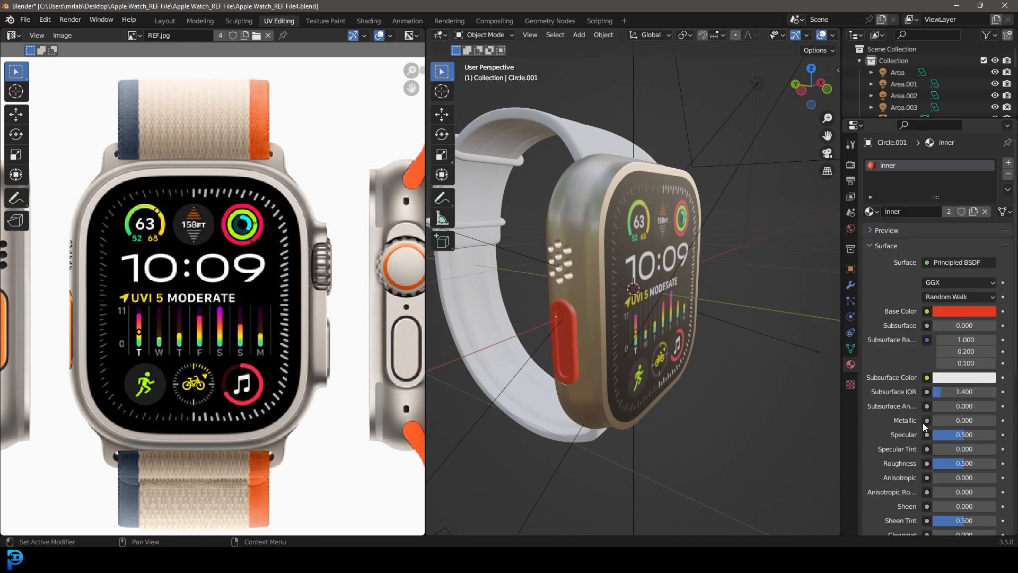
# Step: Set the "inner" material's metallic to 1.000 and roughness to 0.244, and slightly adjust its base color
pyautogui.moveTo(964, 421); pyautogui.dragTo(997, 420)
pyautogui.moveTo(970, 464); pyautogui.dragTo(953, 463)
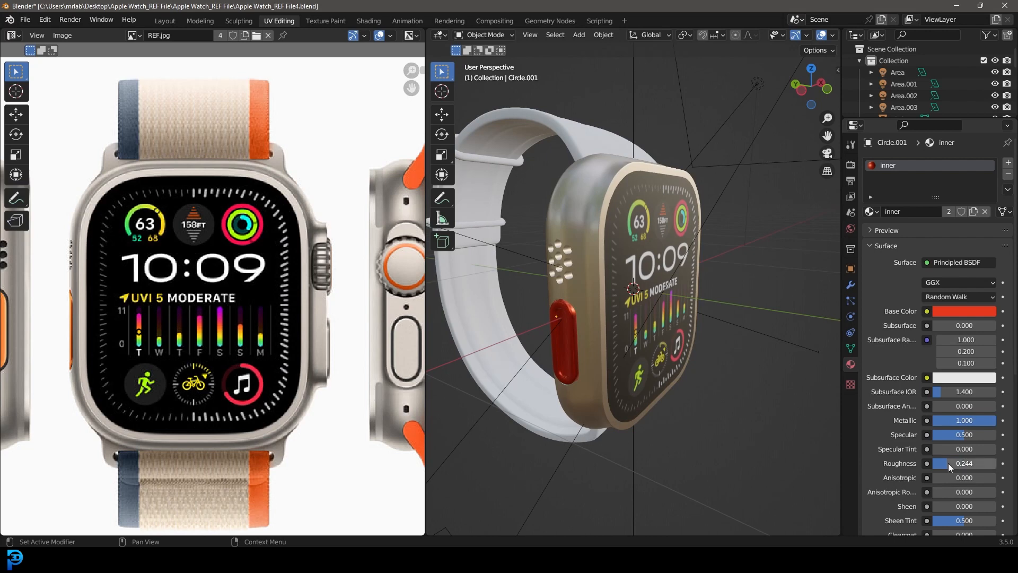
pyautogui.click(969, 312)
pyautogui.moveTo(933, 214); pyautogui.dragTo(933, 217)
# Step: Inspect the watch from the crown side and save the file
pyautogui.scroll(-3, 796, 295)
pyautogui.keyDown('alt'); pyautogui.moveTo(796, 294); pyautogui.dragTo(466, 294); pyautogui.keyUp('alt')
pyautogui.scroll(4, 561, 295)
pyautogui.moveTo(562, 293); pyautogui.dragTo(662, 205, button='middle')
pyautogui.hotkey('ctrl', 's')
# Step: Give the watch strap a new material with an orange-red base color
pyautogui.click(710, 145)
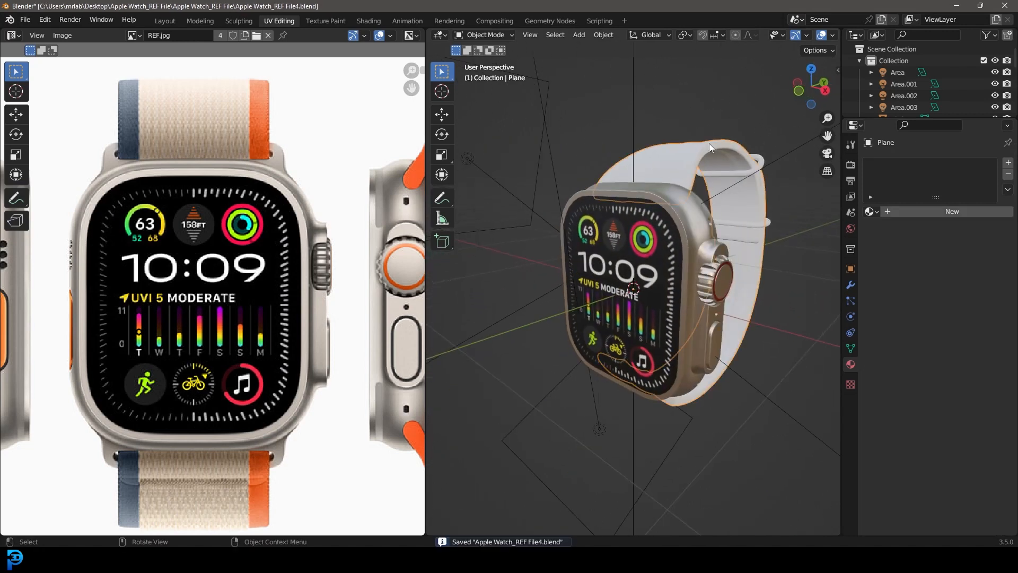
pyautogui.moveTo(699, 148); pyautogui.dragTo(660, 224, button='middle')
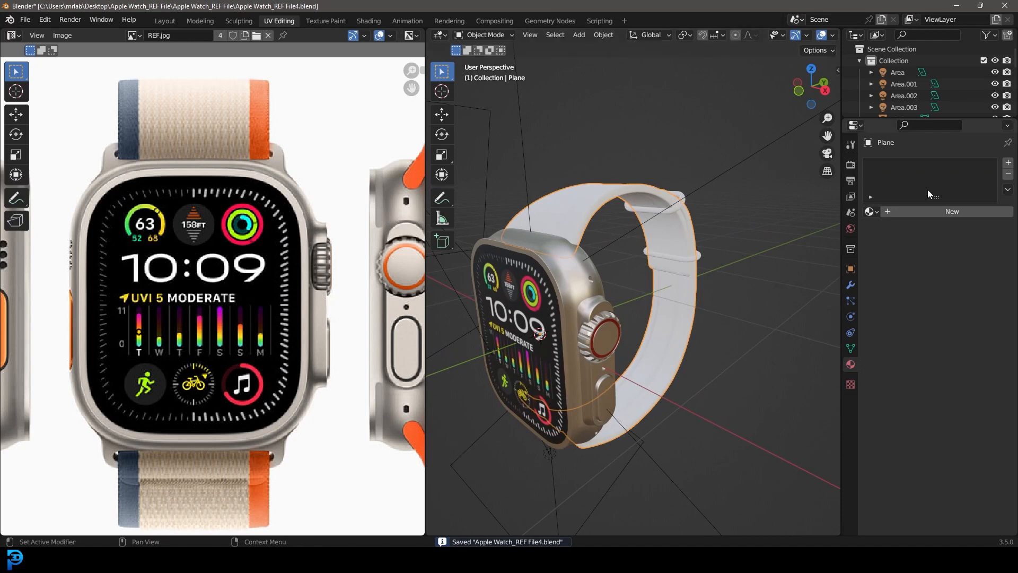
pyautogui.click(942, 213)
pyautogui.click(960, 314)
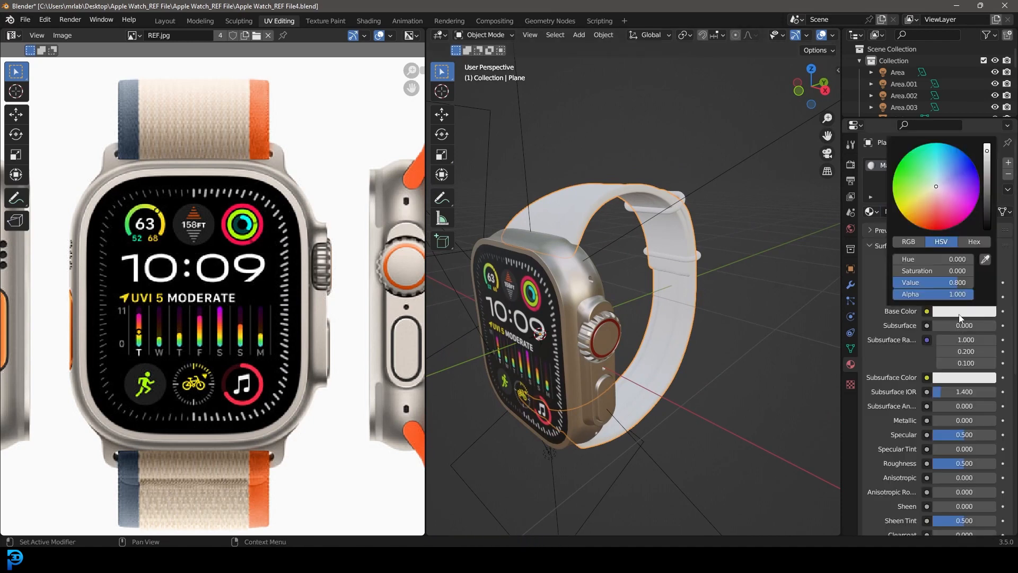
pyautogui.click(927, 223)
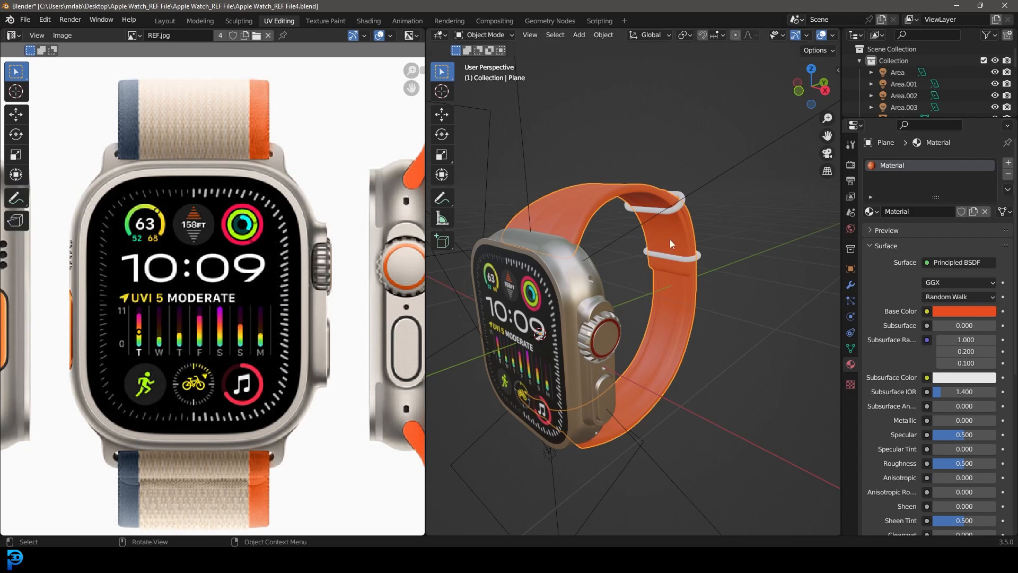
# Step: Assign the existing "watch body" material to both wire loops around the strap
pyautogui.moveTo(736, 226); pyautogui.dragTo(741, 170, button='middle')
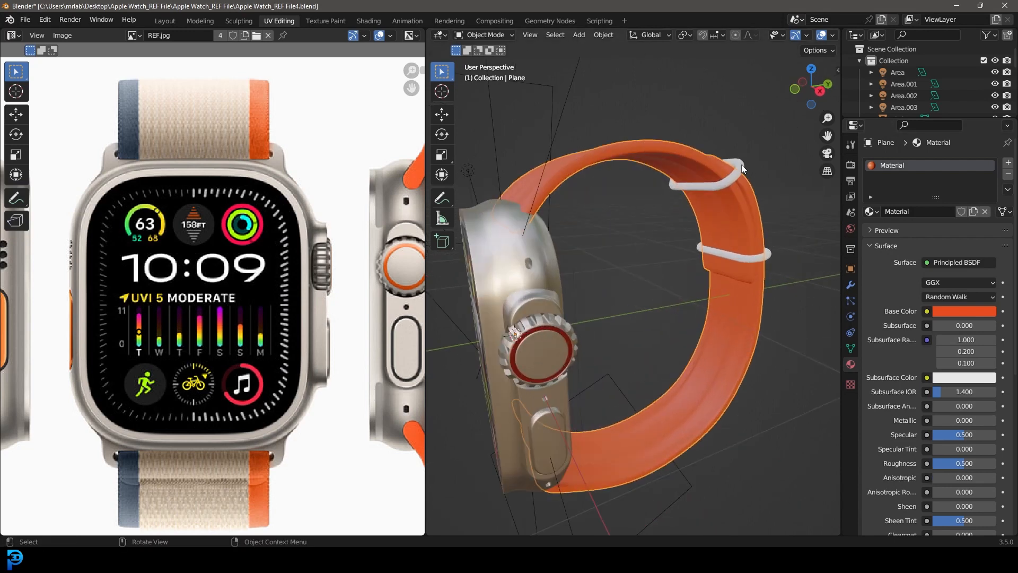
pyautogui.click(739, 162)
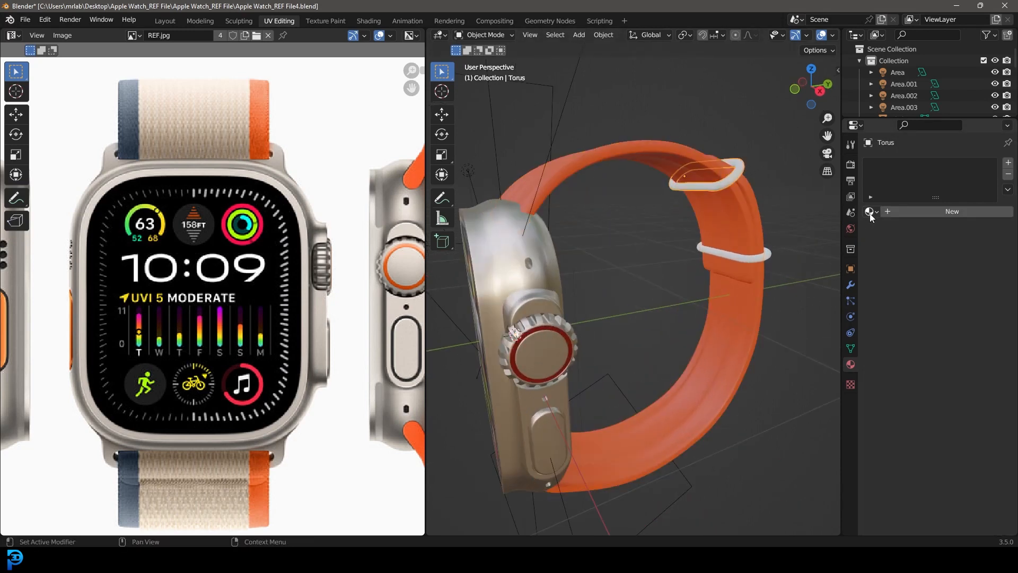
pyautogui.moveTo(701, 173); pyautogui.dragTo(804, 185, button='middle')
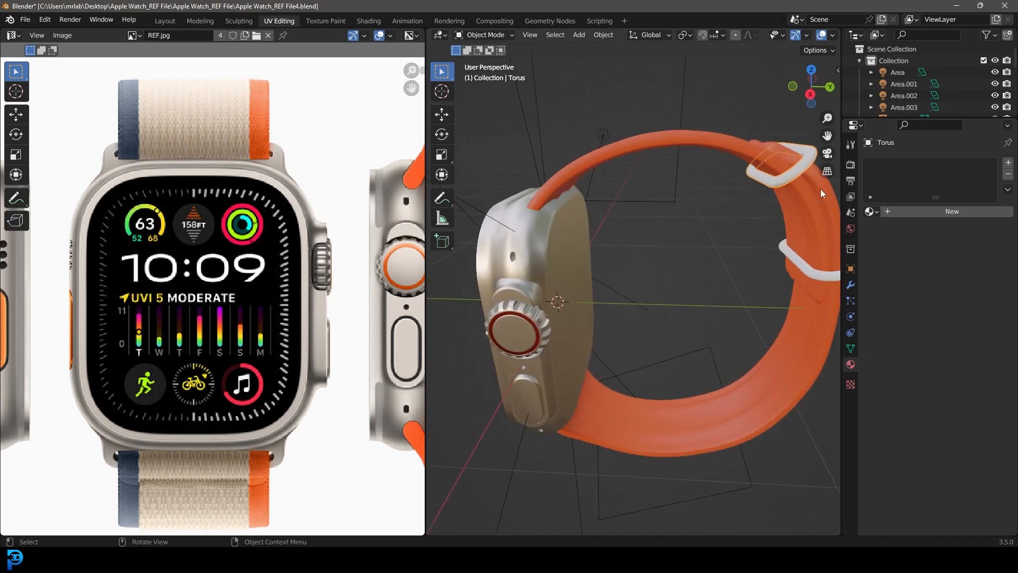
pyautogui.click(871, 211)
pyautogui.click(805, 263)
pyautogui.moveTo(785, 260); pyautogui.dragTo(696, 269, button='middle')
pyautogui.click(696, 269)
pyautogui.click(870, 211)
pyautogui.click(805, 264)
# Step: Add a new second material to the watch strap and assign it to the faces of its lengthwise centre band
pyautogui.moveTo(789, 257); pyautogui.dragTo(574, 276, button='middle')
pyautogui.click(600, 281)
pyautogui.press('Tab')
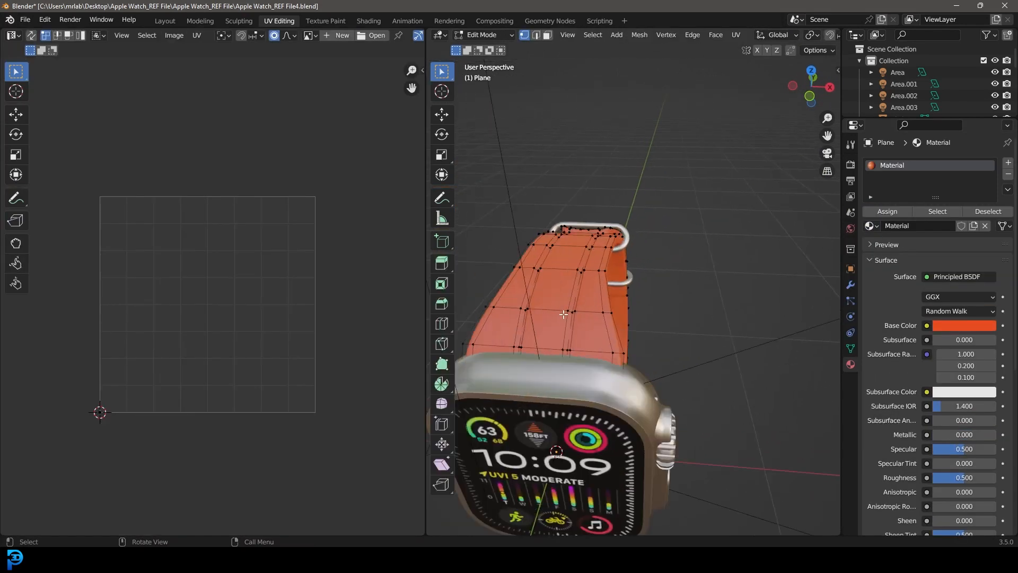
pyautogui.keyDown('alt'); pyautogui.click(570, 303); pyautogui.keyUp('alt')
pyautogui.keyDown('alt'); pyautogui.keyDown('shift'); pyautogui.click(538, 288); pyautogui.keyUp('shift'); pyautogui.keyUp('alt')
pyautogui.moveTo(569, 290); pyautogui.dragTo(774, 335, button='middle')
pyautogui.press('ctrl+KP_Add')
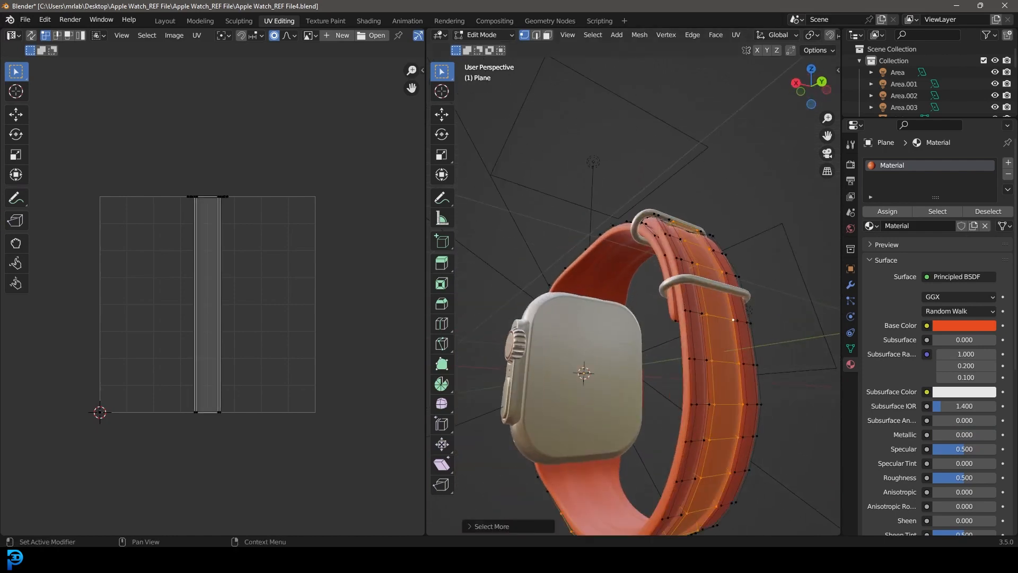
pyautogui.click(1009, 162)
pyautogui.click(888, 230)
pyautogui.click(905, 244)
# Step: Reassign the orange-red material to the faces along both outer edges of the strap and return to Object Mode
pyautogui.moveTo(769, 268); pyautogui.dragTo(614, 280, button='middle')
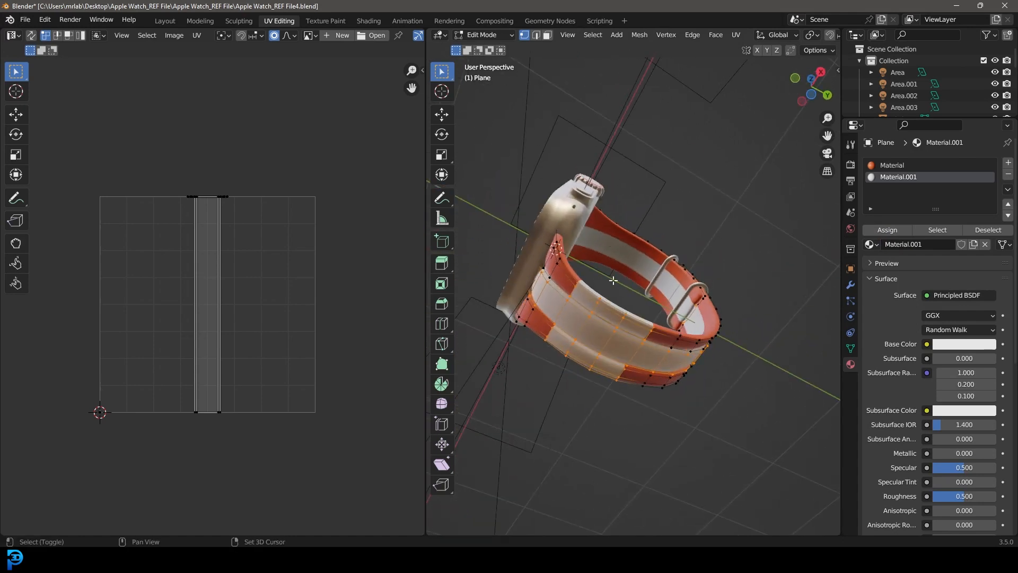
pyautogui.scroll(2, 614, 280)
pyautogui.keyDown('alt'); pyautogui.click(607, 280); pyautogui.keyUp('alt')
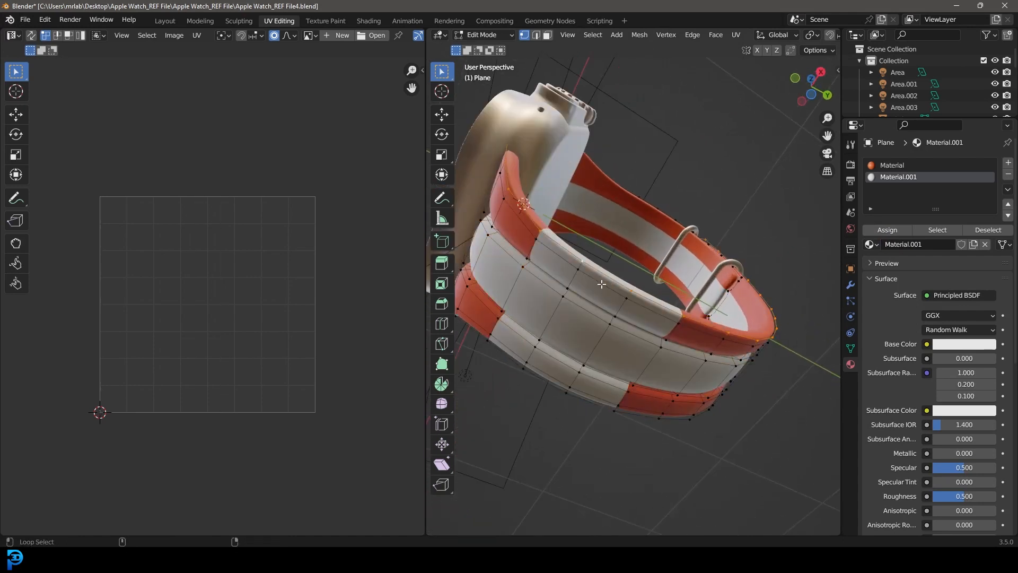
pyautogui.keyDown('alt'); pyautogui.keyDown('shift'); pyautogui.click(540, 380); pyautogui.keyUp('shift'); pyautogui.keyUp('alt')
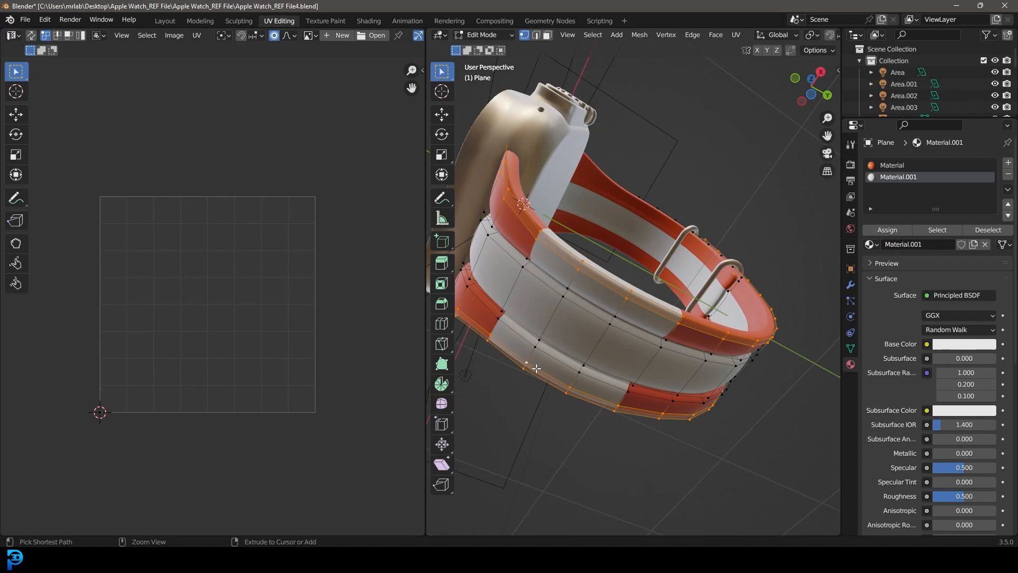
pyautogui.press('ctrl+KP_Add')
pyautogui.click(896, 166)
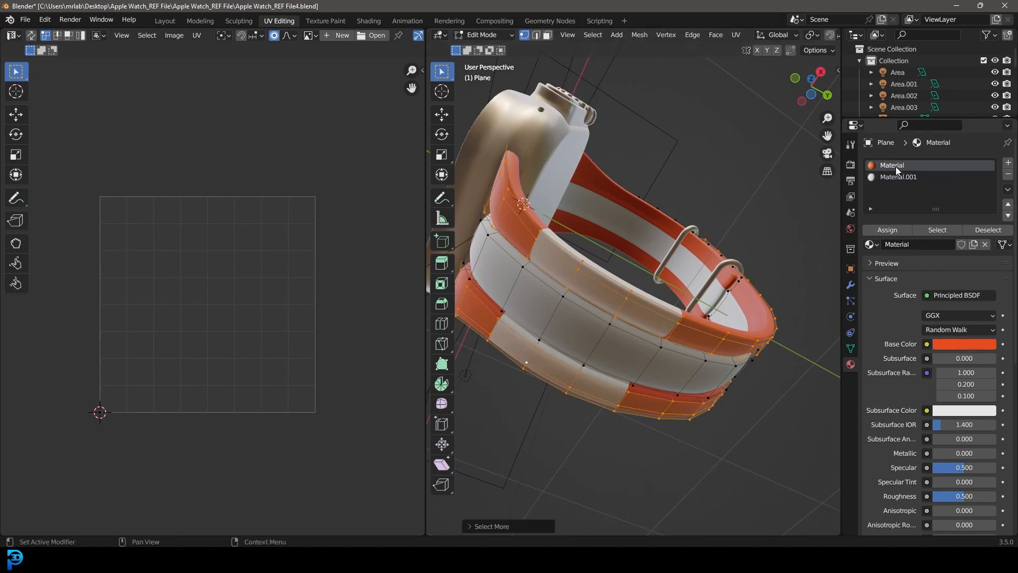
pyautogui.click(885, 231)
pyautogui.moveTo(658, 249); pyautogui.dragTo(644, 142, button='middle')
pyautogui.scroll(5, 641, 255)
pyautogui.scroll(-5, 641, 255)
pyautogui.press('Tab')
pyautogui.moveTo(697, 269); pyautogui.dragTo(679, 253, button='middle')
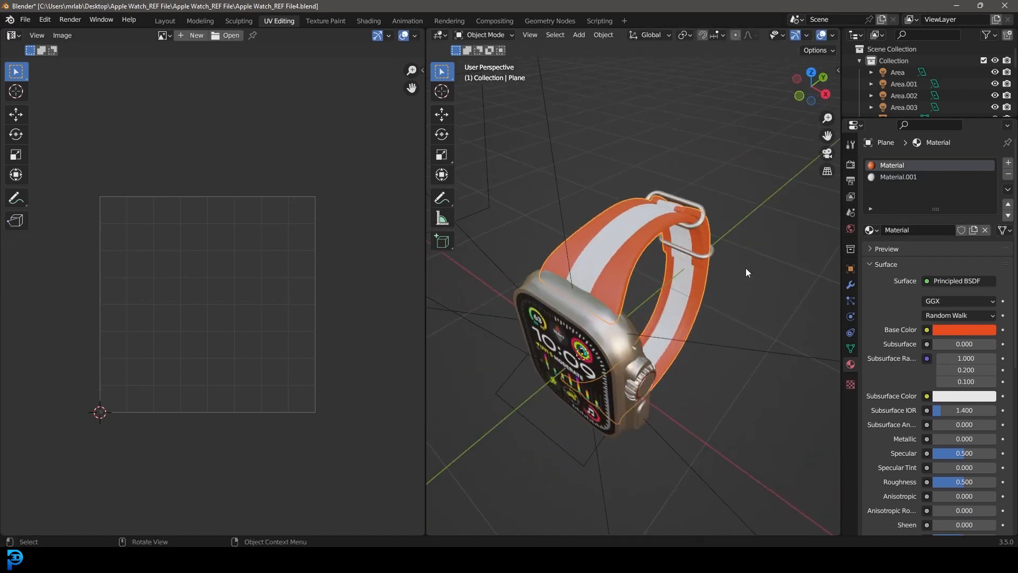
# Step: Give the strap's Material.001 a saturated orange-red base color and switch the viewport to rendered shading
pyautogui.click(897, 177)
pyautogui.click(970, 328)
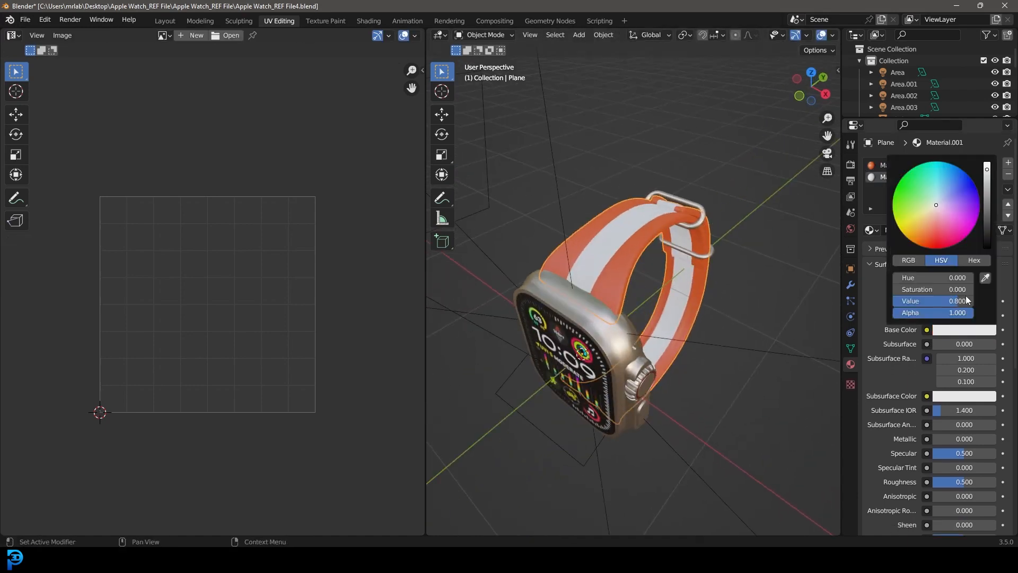
pyautogui.moveTo(938, 234); pyautogui.dragTo(936, 241)
pyautogui.press('z')
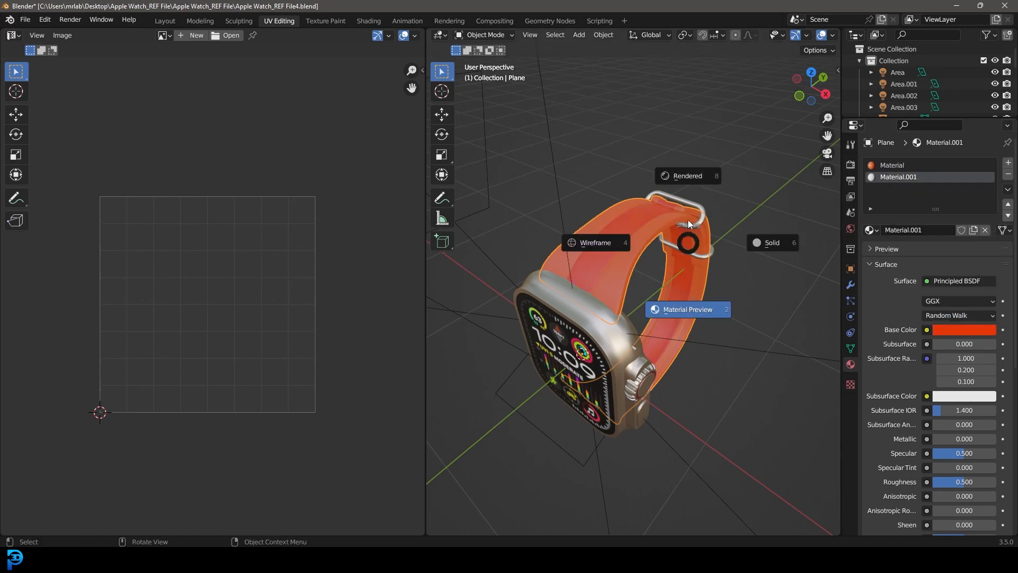
pyautogui.click(688, 175)
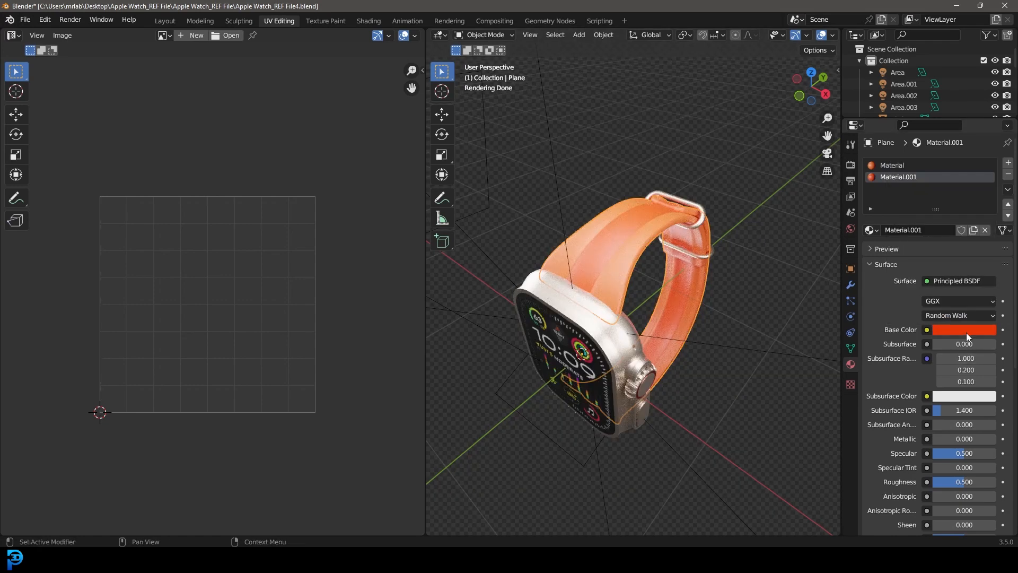
# Step: Set Material.001's roughness to 0.335 and darken its base color to a deep red
pyautogui.moveTo(964, 483); pyautogui.dragTo(954, 484)
pyautogui.scroll(-3, 633, 321)
pyautogui.moveTo(633, 321); pyautogui.dragTo(703, 298, button='middle')
pyautogui.scroll(4, 703, 298)
pyautogui.click(953, 333)
pyautogui.moveTo(988, 226); pyautogui.dragTo(987, 216)
pyautogui.moveTo(651, 253); pyautogui.dragTo(674, 256, button='middle')
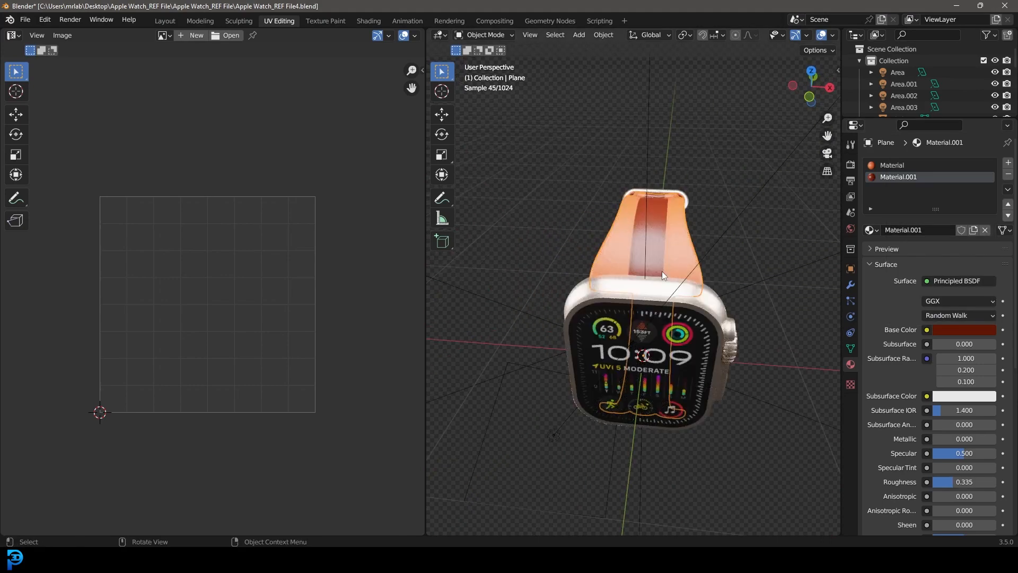
# Step: Save the file and deselect the strap
pyautogui.hotkey('ctrl', 's')
pyautogui.moveTo(670, 237); pyautogui.dragTo(569, 253, button='middle')
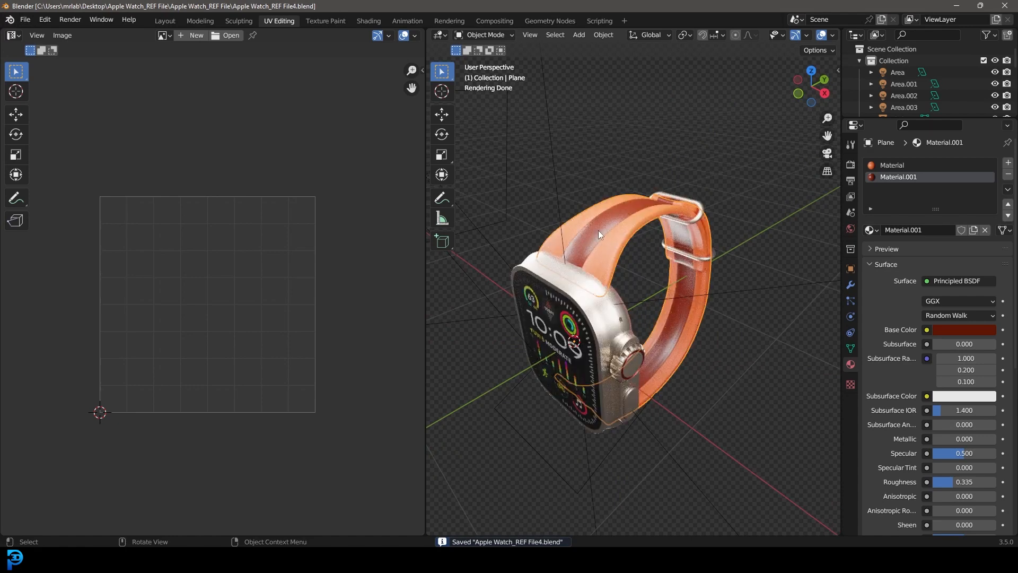
pyautogui.hotkey('alt', 'a')
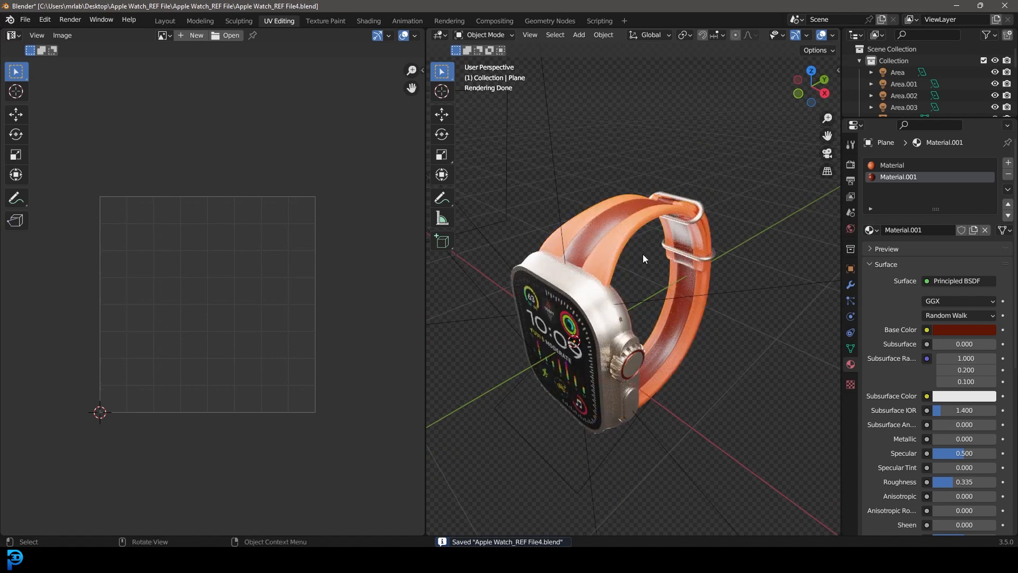
# Step: Switch to the Layout workspace, add a camera to the scene and look through it
pyautogui.click(165, 21)
pyautogui.moveTo(546, 183)
pyautogui.mouseDown(button='middle')
pyautogui.moveTo(471, 225)
pyautogui.moveTo(423, 218)
pyautogui.moveTo(478, 221)
pyautogui.mouseUp(button='middle')
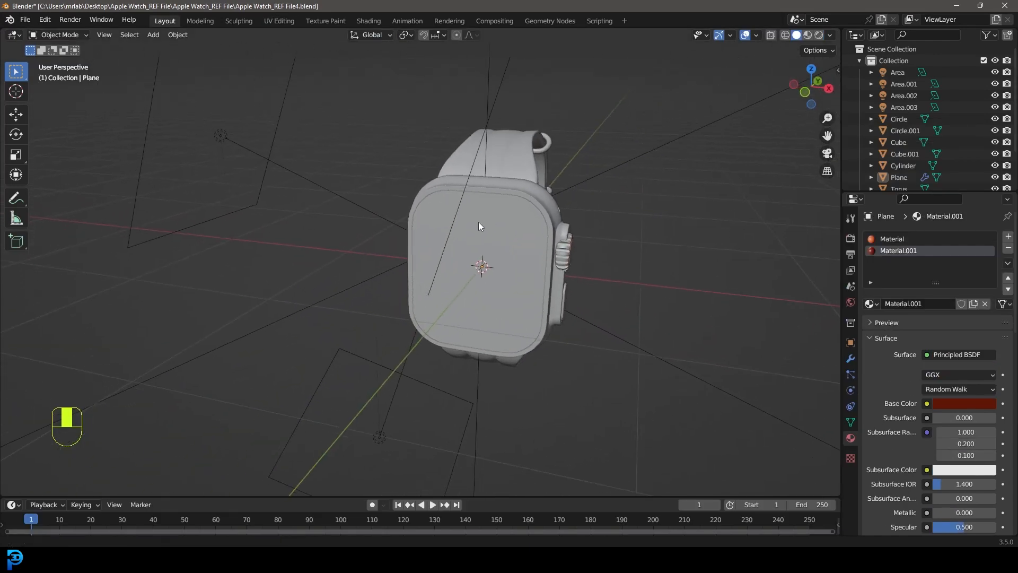
pyautogui.scroll(2, 479, 221)
pyautogui.scroll(-2, 562, 274)
pyautogui.hotkey('shift', 'a')
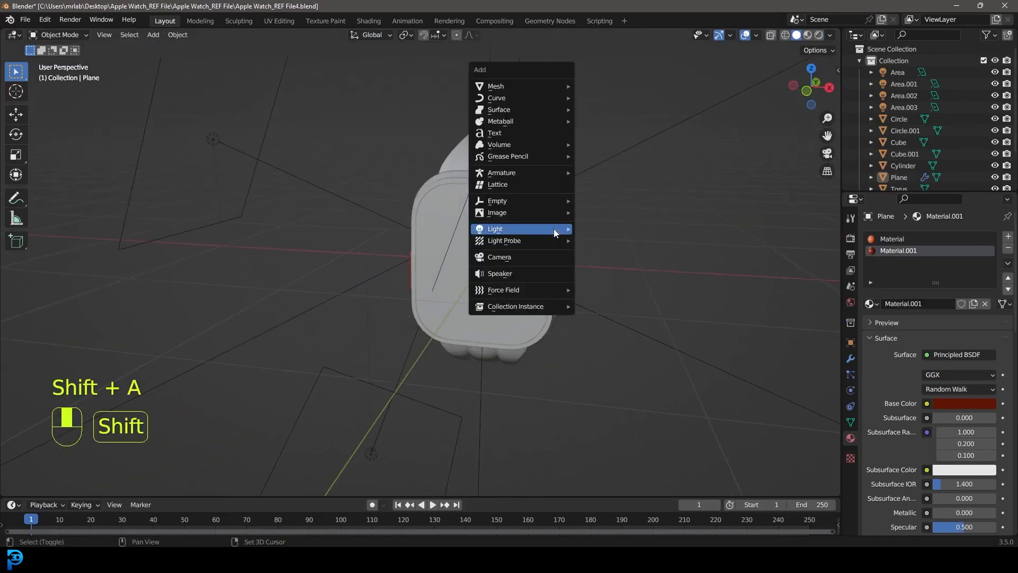
pyautogui.click(521, 277)
pyautogui.press('KP_0')
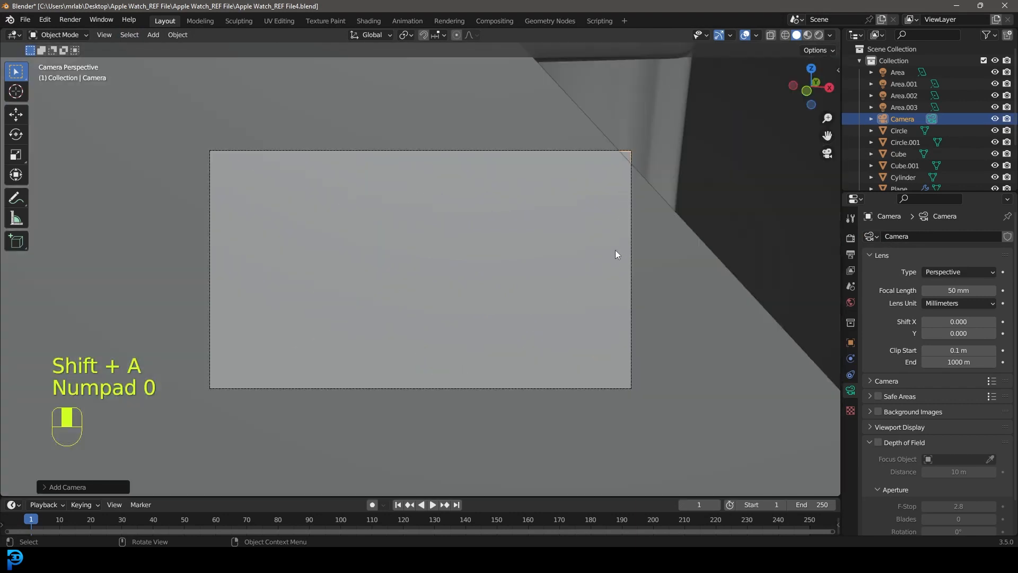
# Step: Move the camera back along its viewing axis and shift it so the whole watch sits inside the frame
pyautogui.press('g')
pyautogui.moveTo(615, 250); pyautogui.dragTo(578, 343, button='middle')
pyautogui.click(577, 347)
pyautogui.press('g')
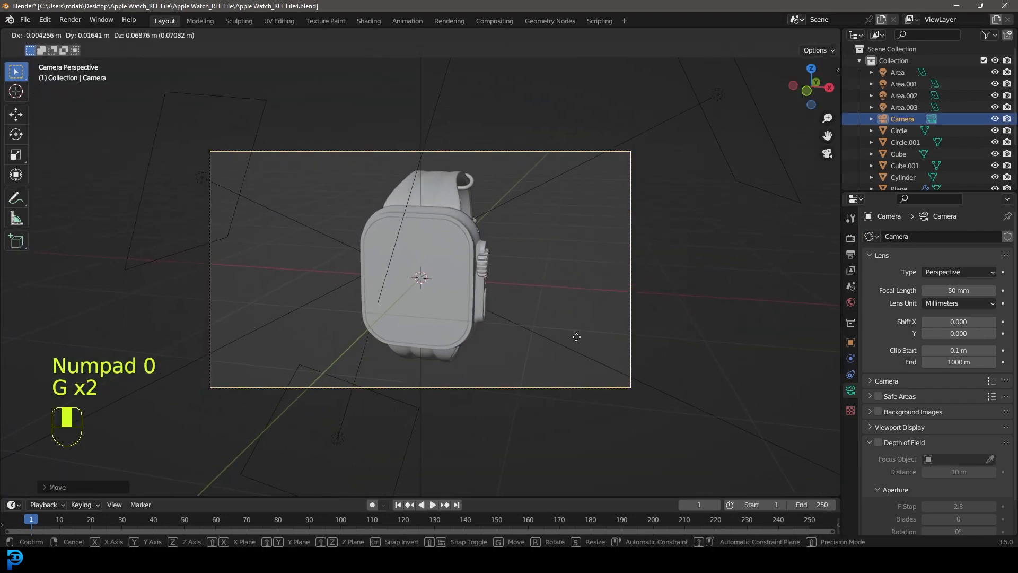
pyautogui.click(582, 337)
# Step: Set the output resolution's Y value to 1920 px for a square 1920 × 1920 frame
pyautogui.click(851, 254)
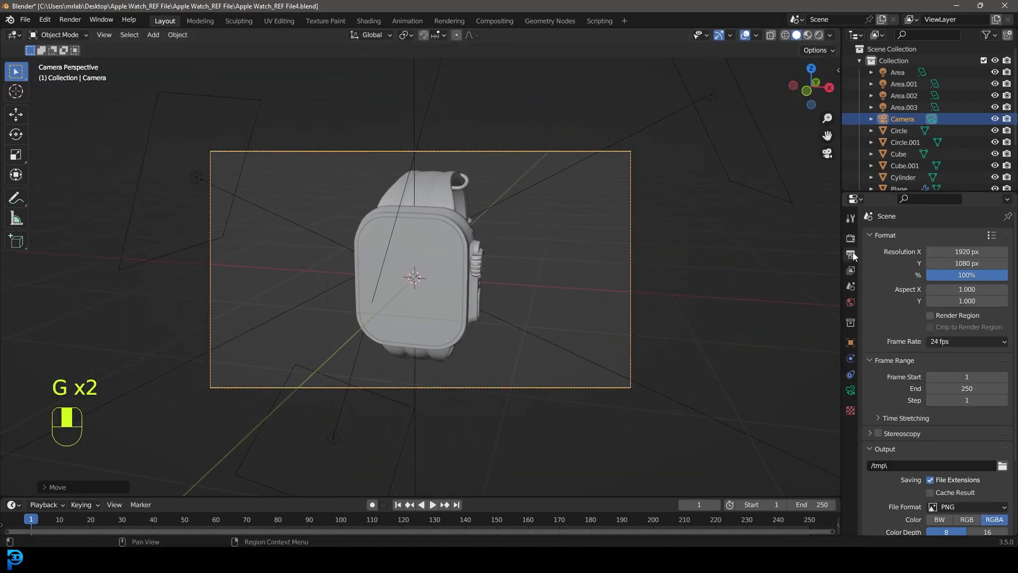
pyautogui.click(967, 253)
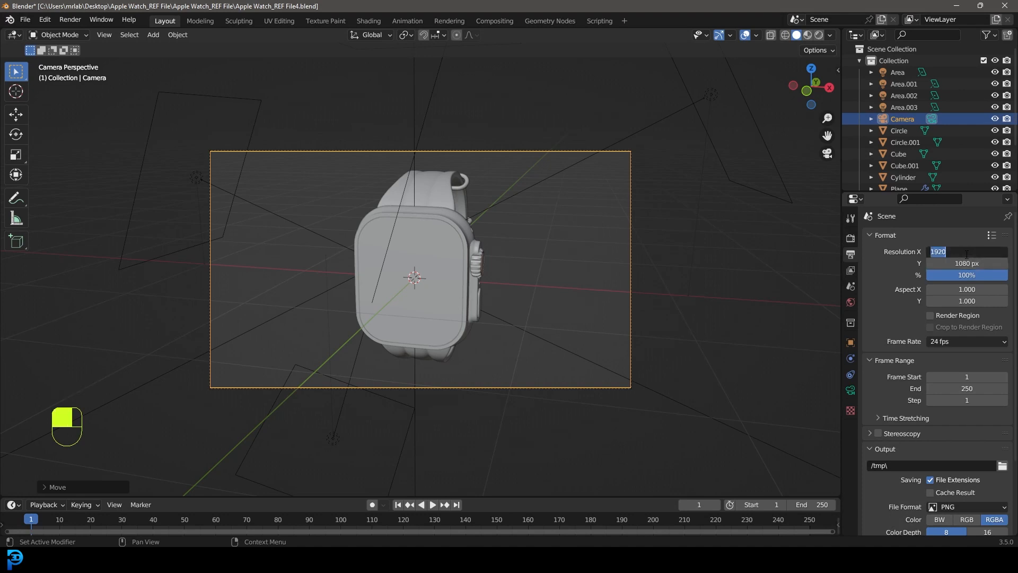
pyautogui.click(979, 264)
pyautogui.write('1920')
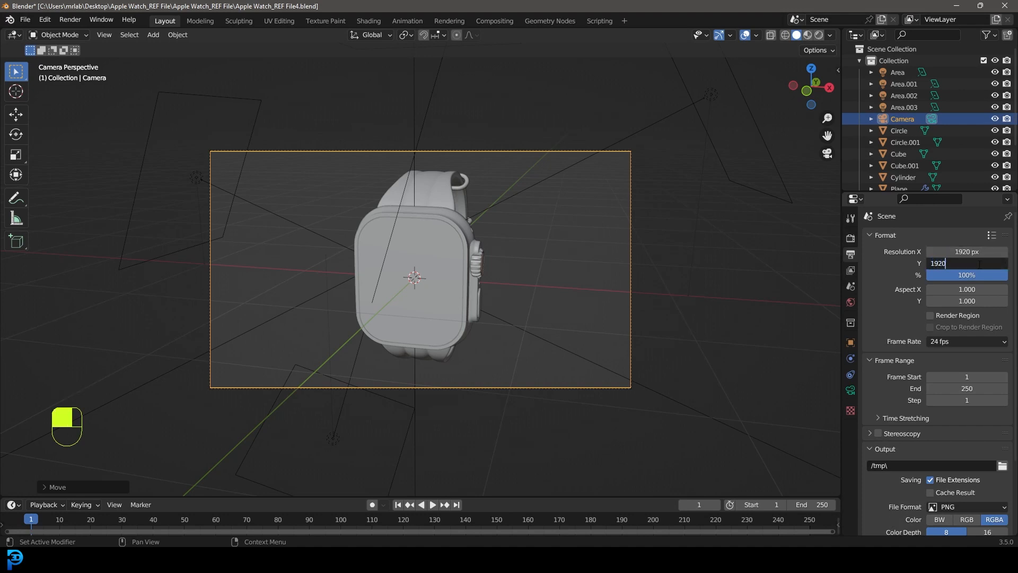
pyautogui.press('Return')
# Step: Move the camera along its local Z axis slightly closer to the watch
pyautogui.press('g')
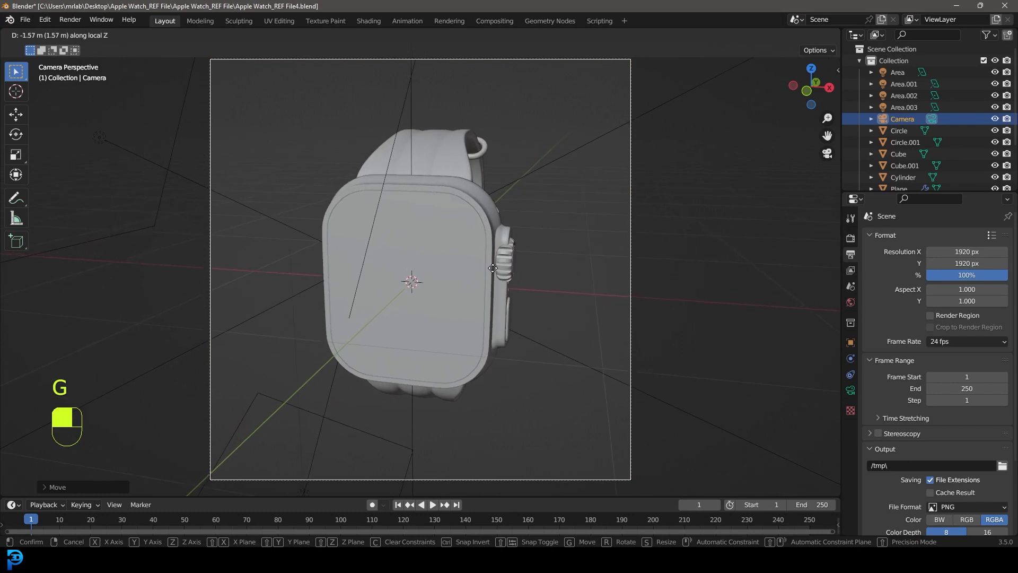
pyautogui.click(492, 266)
pyautogui.scroll(-2, 528, 255)
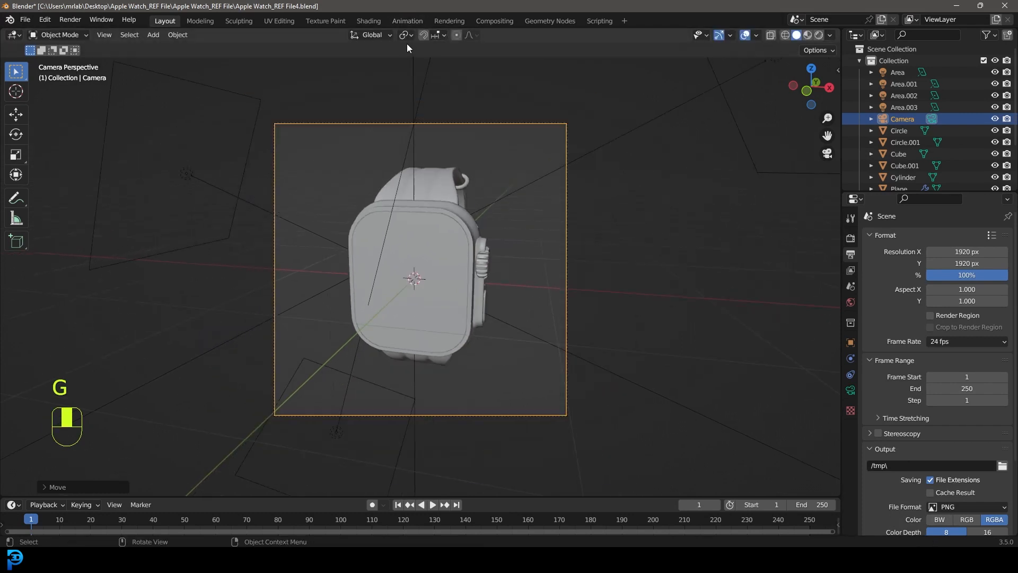
# Step: Set the pivot point to 3D Cursor and rotate the camera around the global Z axis towards the crown side
pyautogui.click(406, 35)
pyautogui.click(424, 61)
pyautogui.press('r')
pyautogui.press('z')
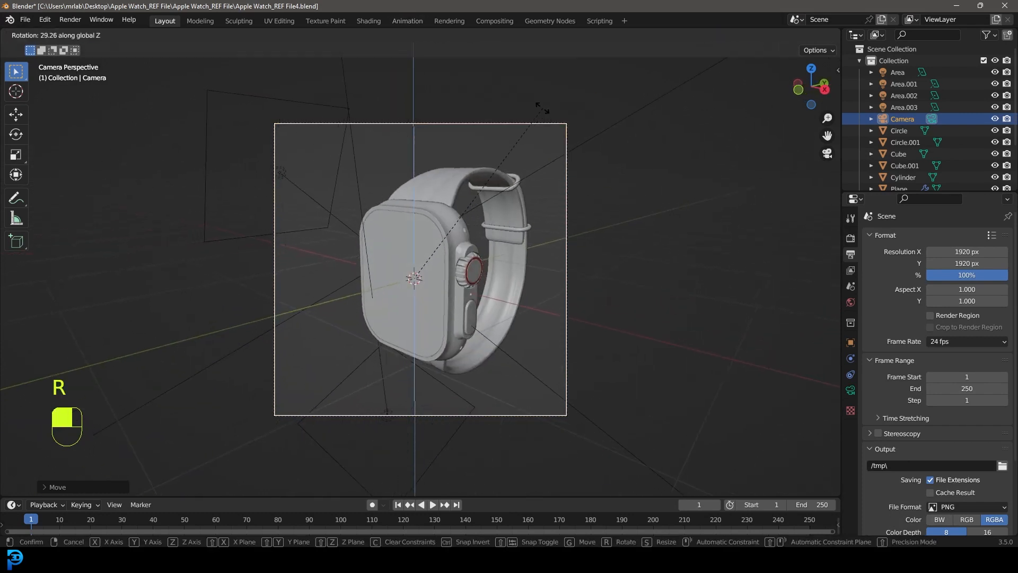
pyautogui.click(538, 211)
# Step: Tilt the camera with a trackball rotation and shift it to recentre the watch in the frame
pyautogui.press('r')
pyautogui.press('r')
pyautogui.click(548, 230)
pyautogui.press('g')
pyautogui.click(506, 213)
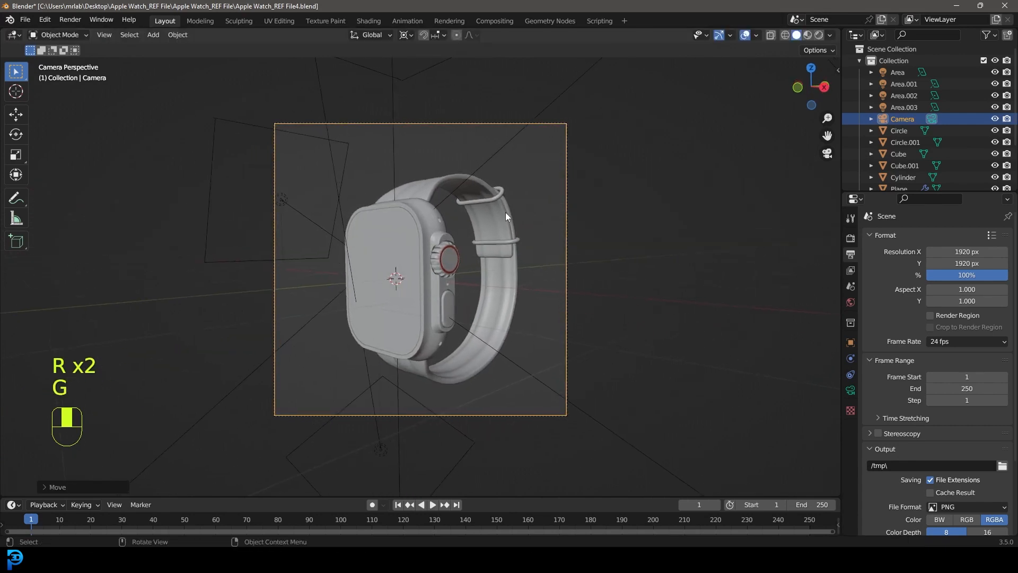
# Step: Switch to rendered shading and refine the camera angle with another trackball rotation to show more of the watch face
pyautogui.press('z')
pyautogui.click(587, 212)
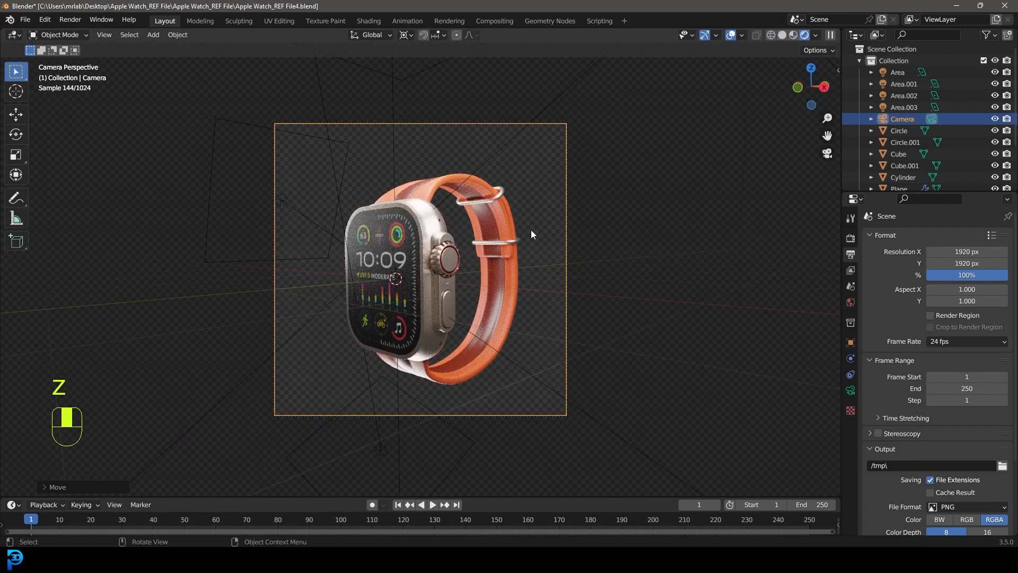
pyautogui.scroll(1, 532, 230)
pyautogui.press('r')
pyautogui.press('r')
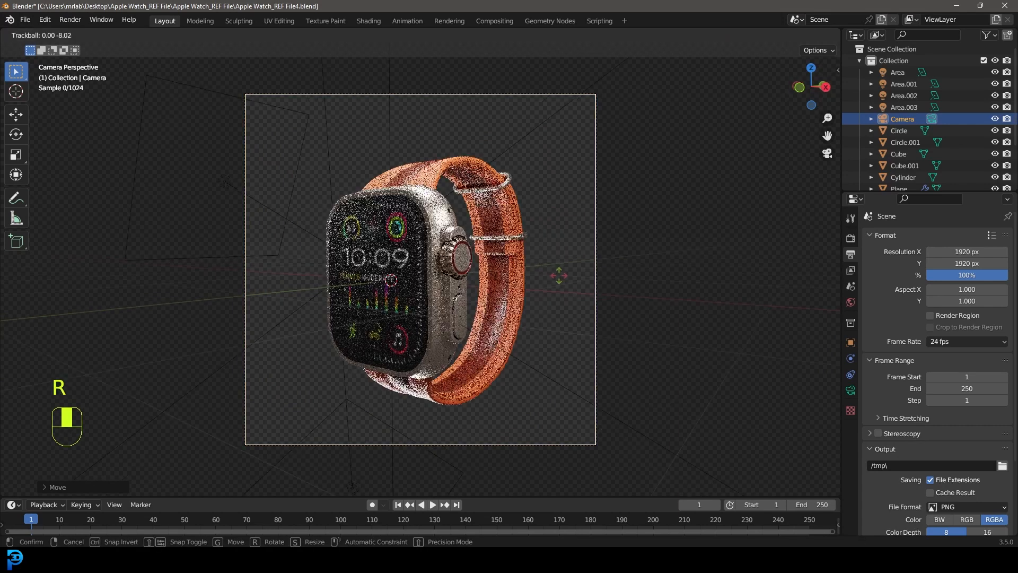
pyautogui.click(557, 272)
# Step: Set the roughness of the watch display's material to 0.000, working in solid shading
pyautogui.click(398, 216)
pyautogui.press('z')
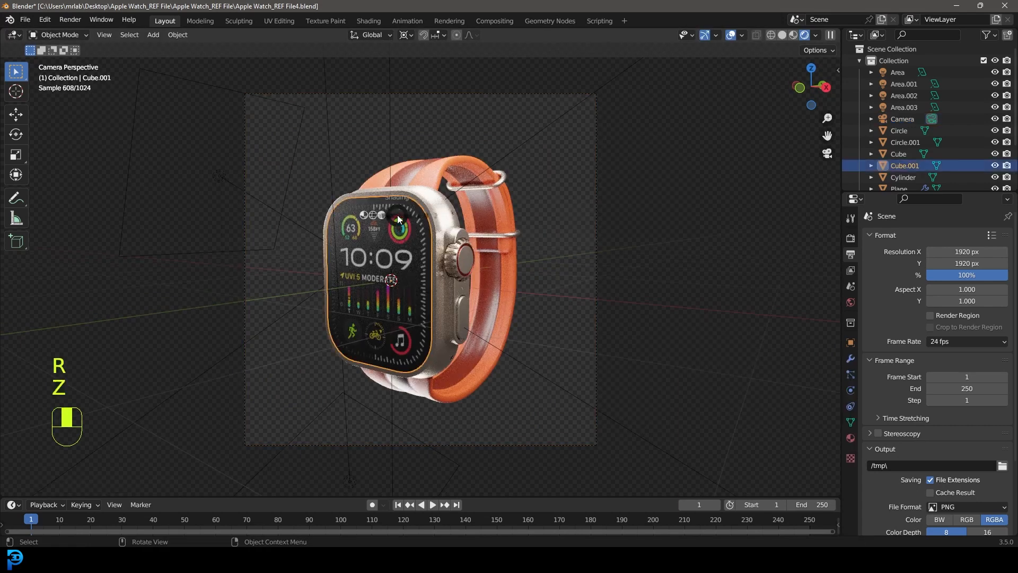
pyautogui.click(455, 218)
pyautogui.press('g')
pyautogui.rightClick(401, 224)
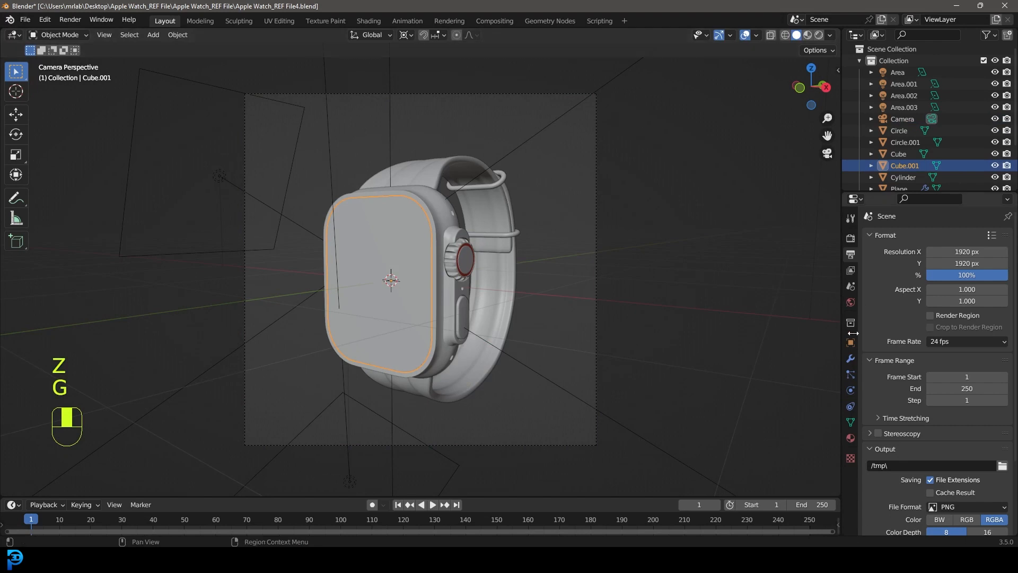
pyautogui.click(851, 438)
pyautogui.scroll(-4, 908, 366)
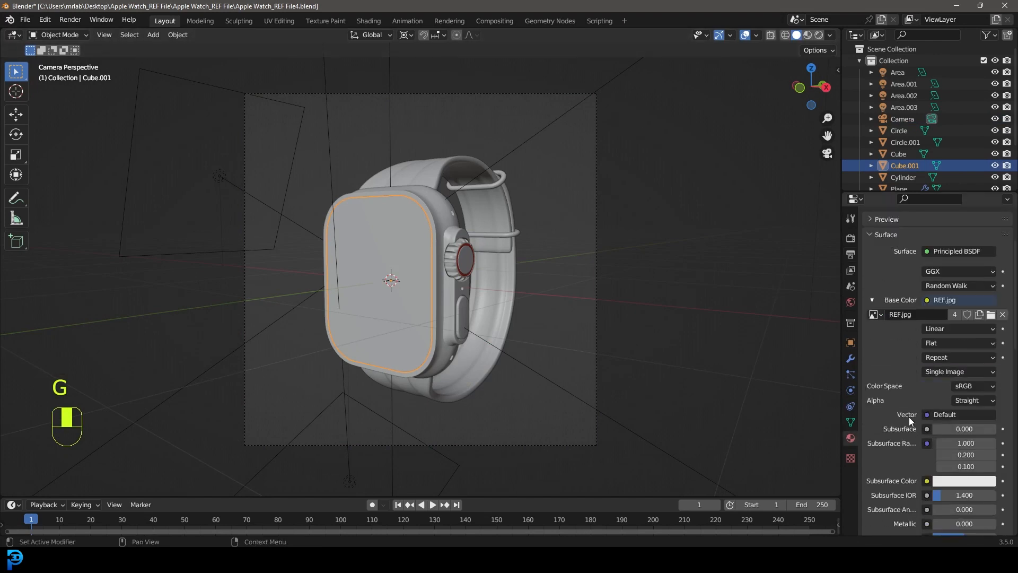
pyautogui.scroll(-2, 909, 416)
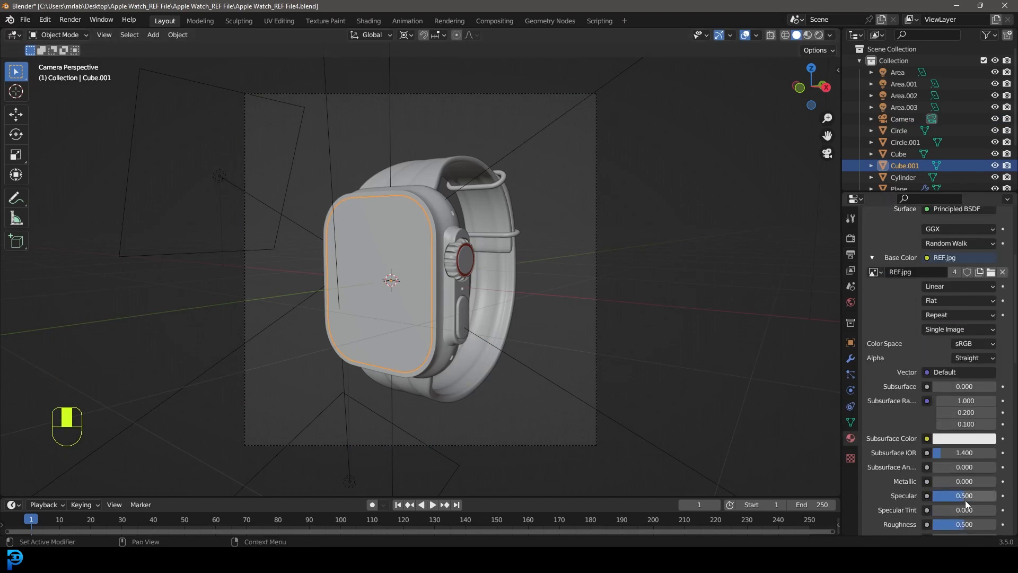
pyautogui.scroll(-3, 906, 502)
pyautogui.moveTo(966, 461); pyautogui.dragTo(933, 462)
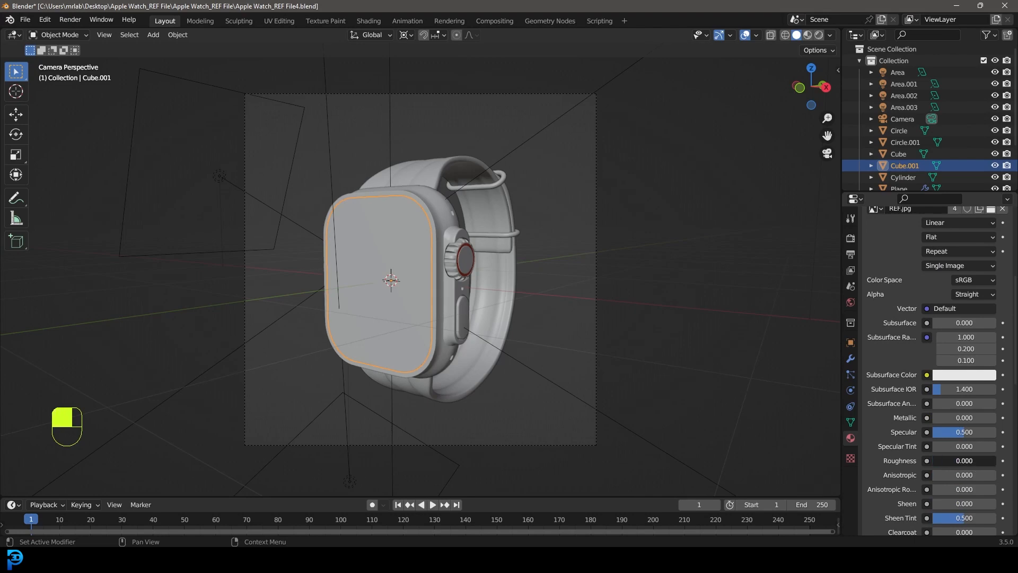
# Step: Check the glossier display in rendered shading, save the file and return to solid shading
pyautogui.press('z')
pyautogui.click(541, 213)
pyautogui.hotkey('alt', 'a')
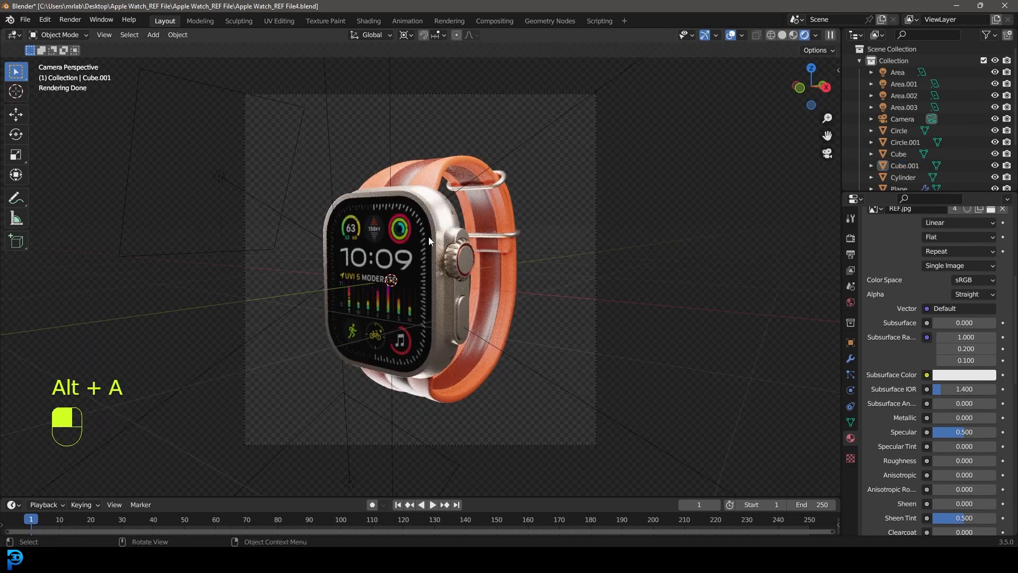
pyautogui.hotkey('ctrl', 's')
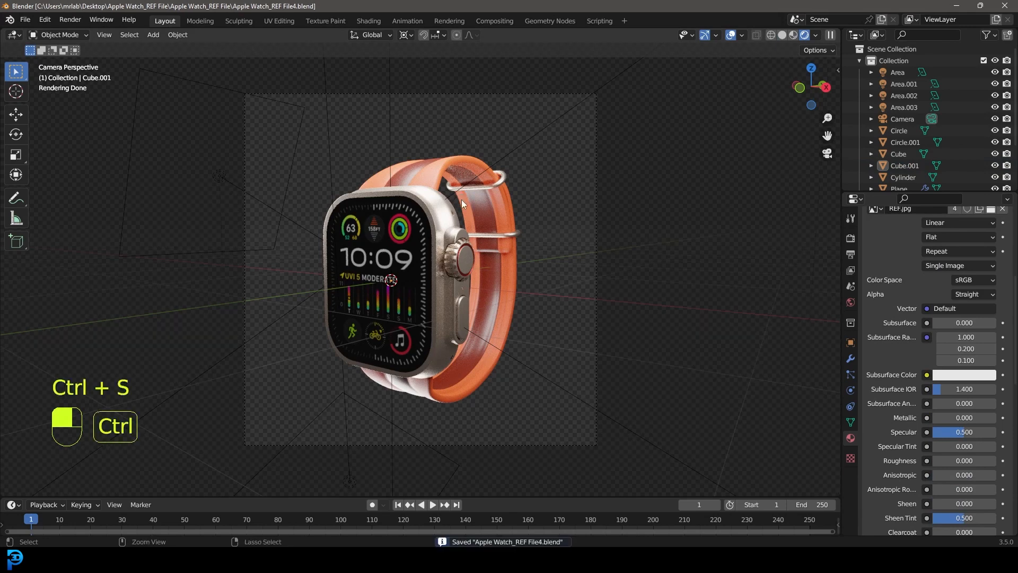
pyautogui.hotkey('ctrl', 's')
pyautogui.press('z')
pyautogui.click(491, 200)
pyautogui.hotkey('ctrl', 's')
# Step: Move the camera closer to the watch so it fills more of the square frame
pyautogui.click(504, 94)
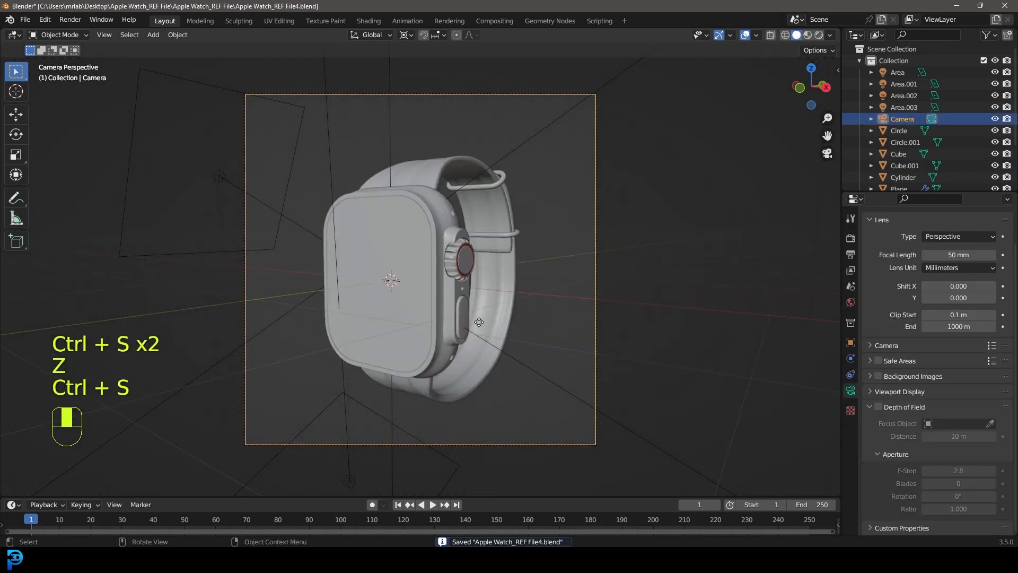
pyautogui.press('g')
pyautogui.press('g')
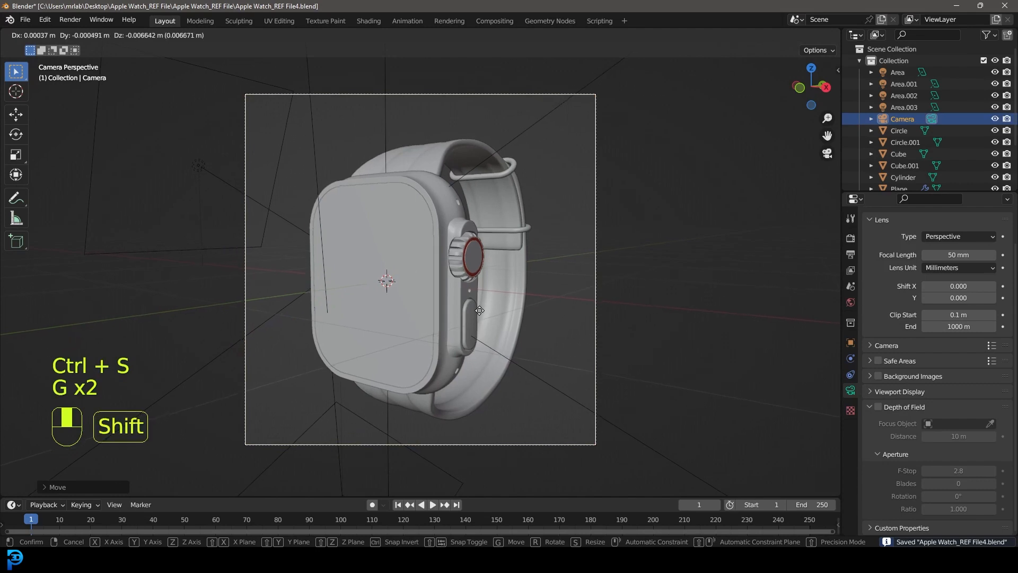
pyautogui.keyDown('shift'); pyautogui.click(470, 317); pyautogui.keyUp('shift')
# Step: Add a cube empty to the scene and scale it down to about the size of the watch case
pyautogui.hotkey('shift', 'a')
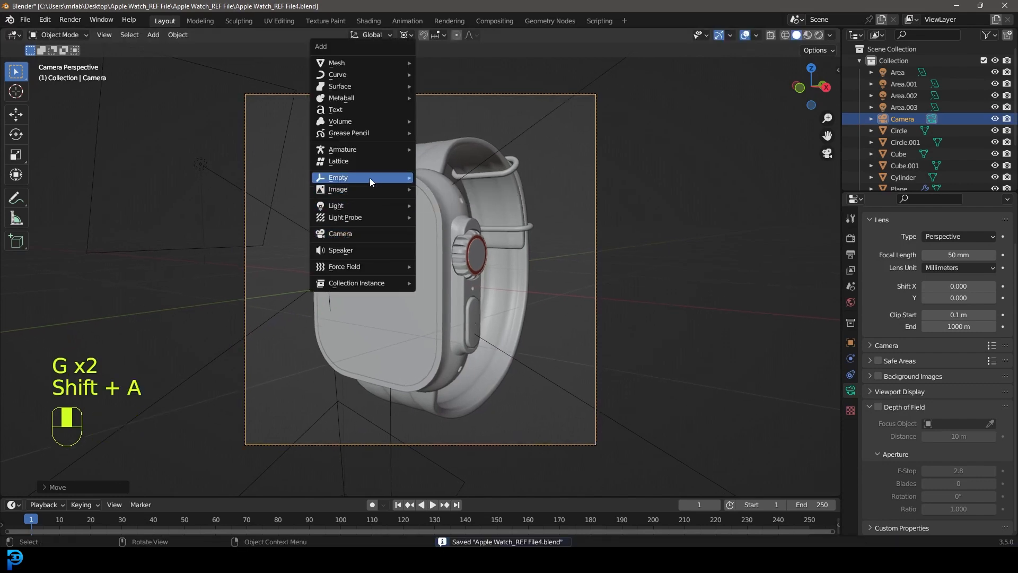
pyautogui.moveTo(371, 178)
pyautogui.click(450, 230)
pyautogui.moveTo(446, 228); pyautogui.dragTo(488, 262, button='middle')
pyautogui.press('g')
pyautogui.press('s')
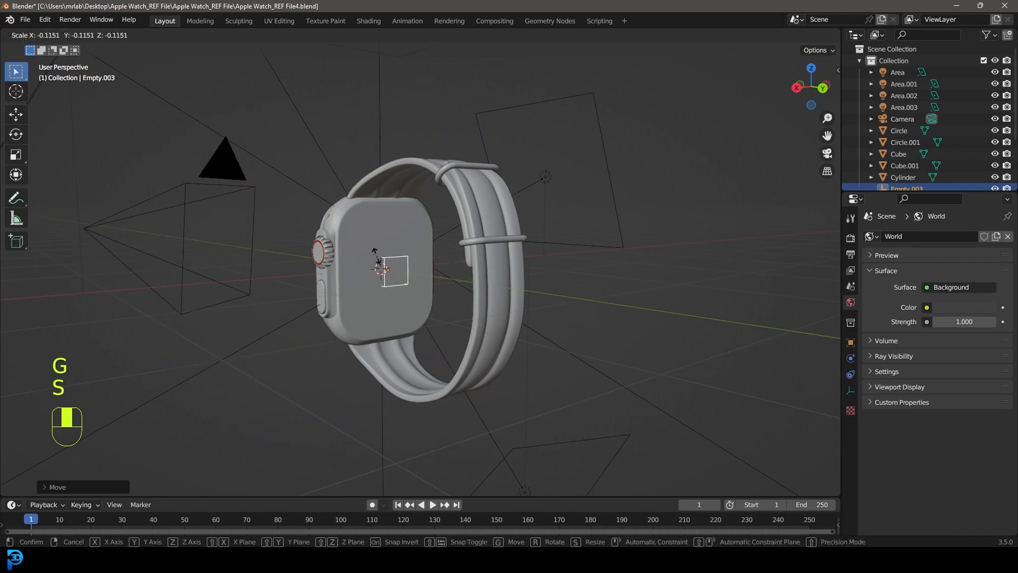
# Step: Move the cube empty to the crown side of the watch and adjust its position through the camera view
pyautogui.press('g')
pyautogui.click(348, 268)
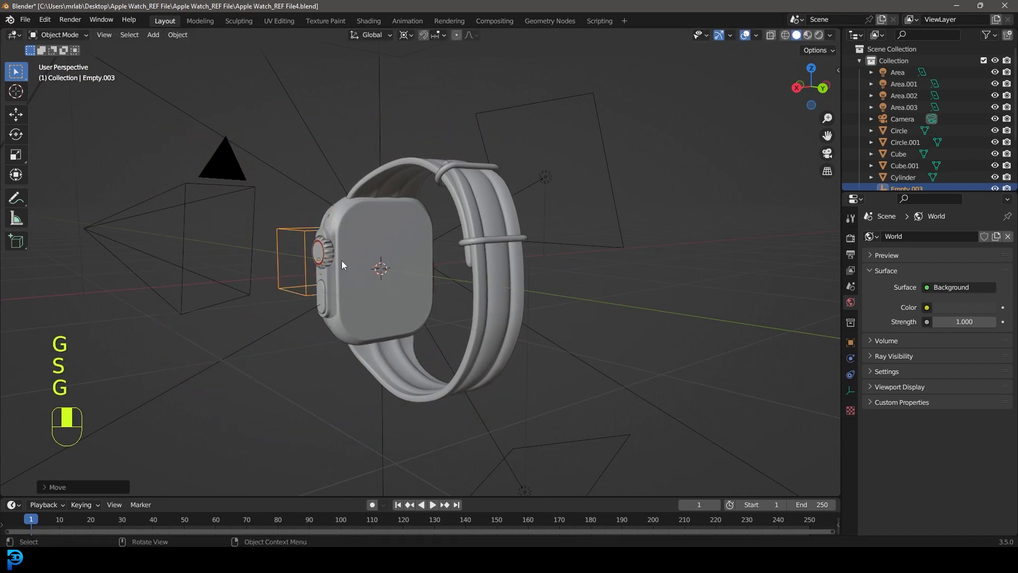
pyautogui.press('KP_0')
pyautogui.press('g')
pyautogui.click(441, 287)
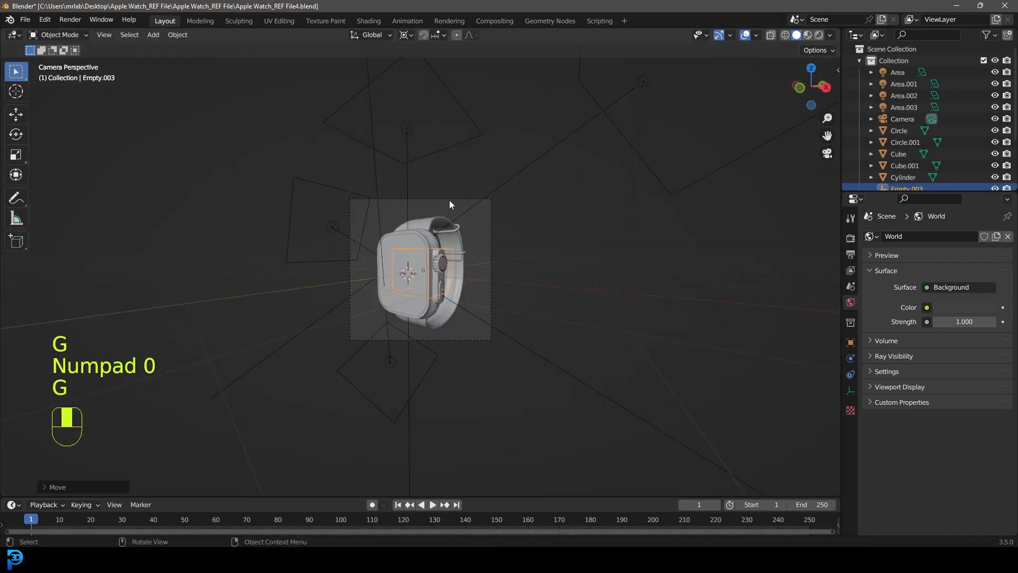
# Step: Enable depth of field on the camera with the cube empty as its focus object
pyautogui.click(450, 199)
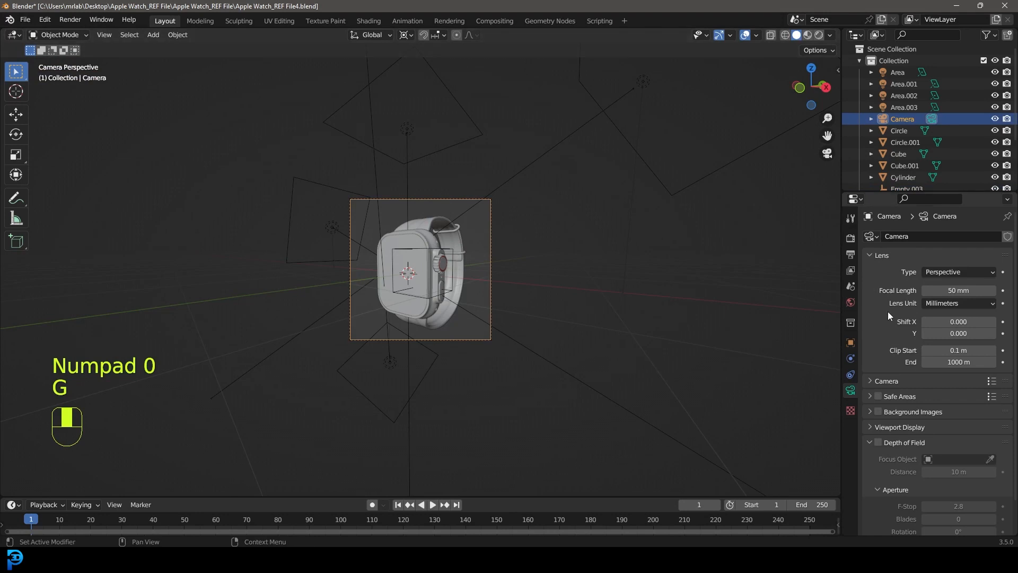
pyautogui.click(879, 442)
pyautogui.click(990, 459)
pyautogui.click(454, 242)
# Step: Switch to rendered shading and set the camera's depth of field F-stop to 0.6
pyautogui.scroll(3, 450, 249)
pyautogui.press('z')
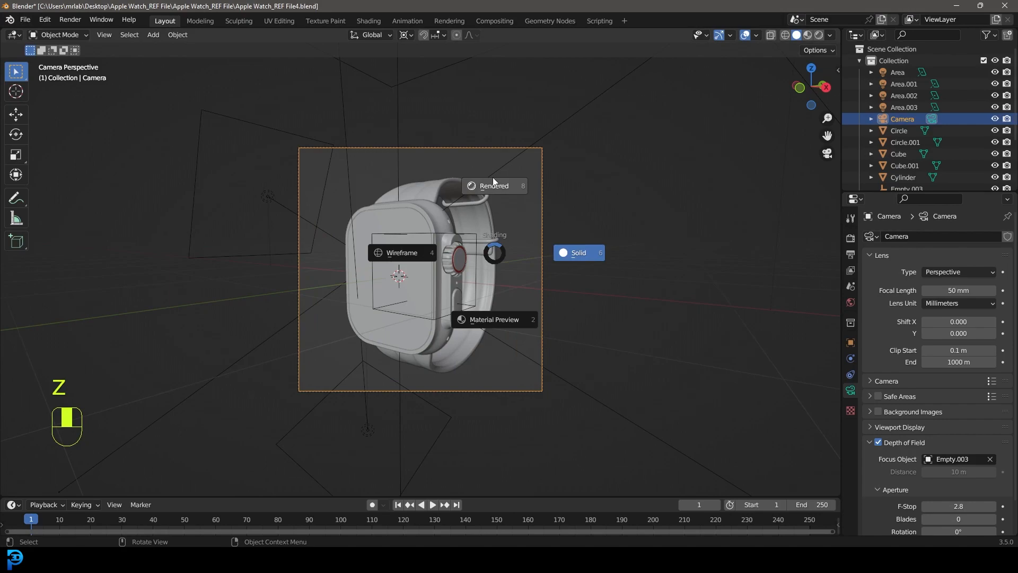
pyautogui.click(492, 182)
pyautogui.moveTo(966, 503); pyautogui.dragTo(965, 473)
pyautogui.scroll(-3, 966, 498)
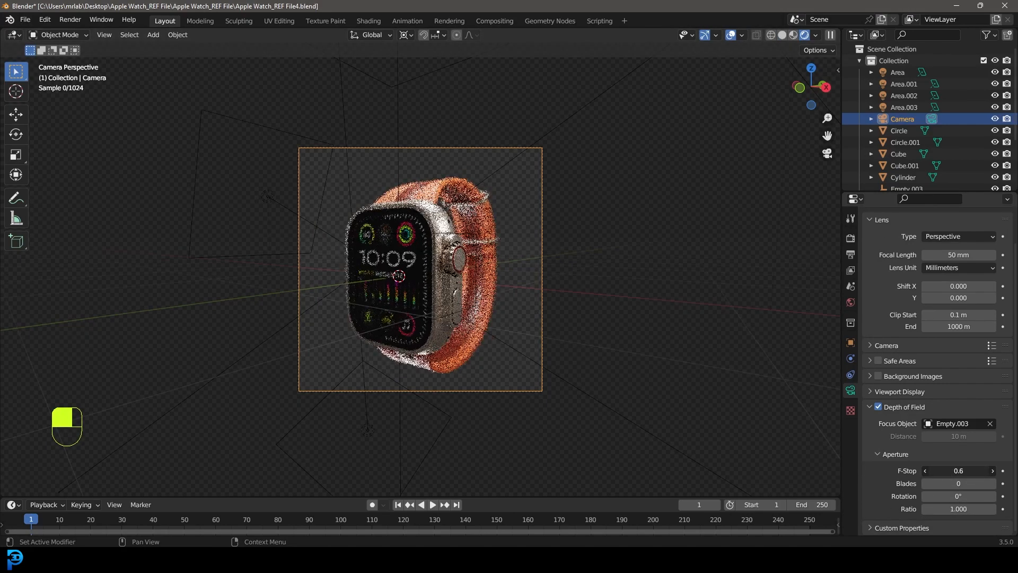
pyautogui.scroll(2, 536, 295)
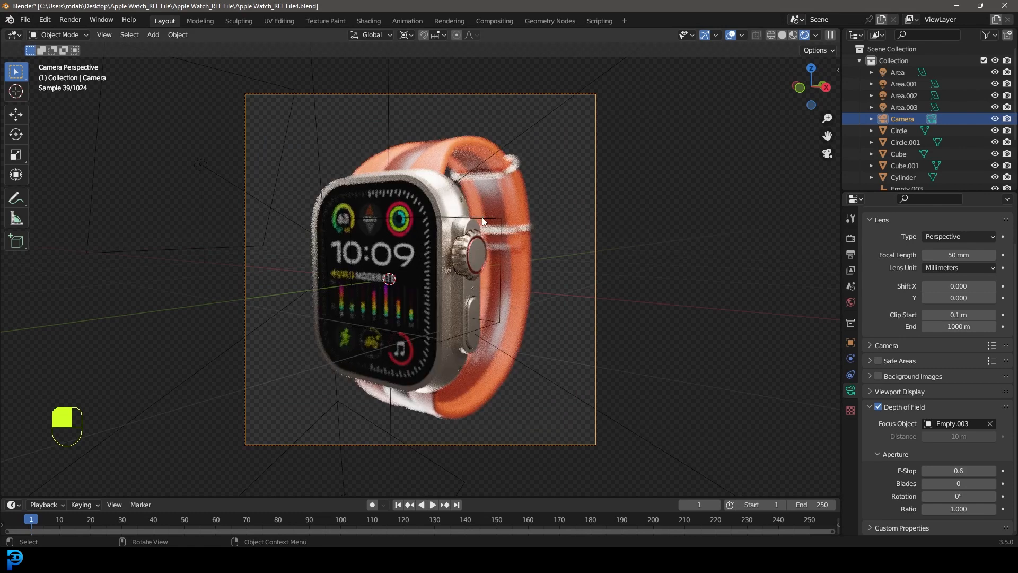
# Step: Shift the focus empty slightly from the crown toward the watch face in the camera view
pyautogui.click(482, 218)
pyautogui.press('g')
pyautogui.click(451, 226)
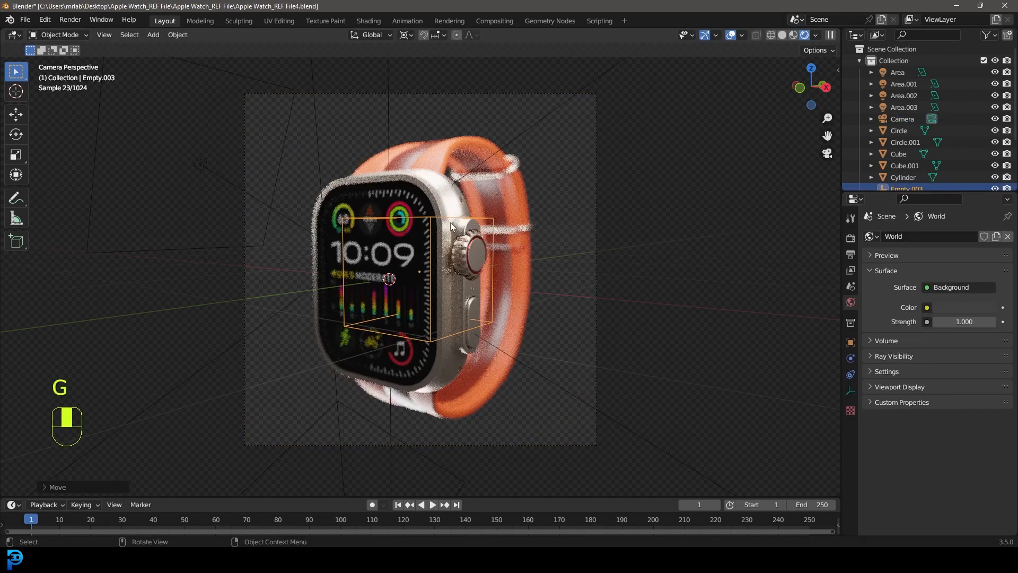
# Step: Set the camera's depth of field F-stop to 0.8
pyautogui.click(596, 135)
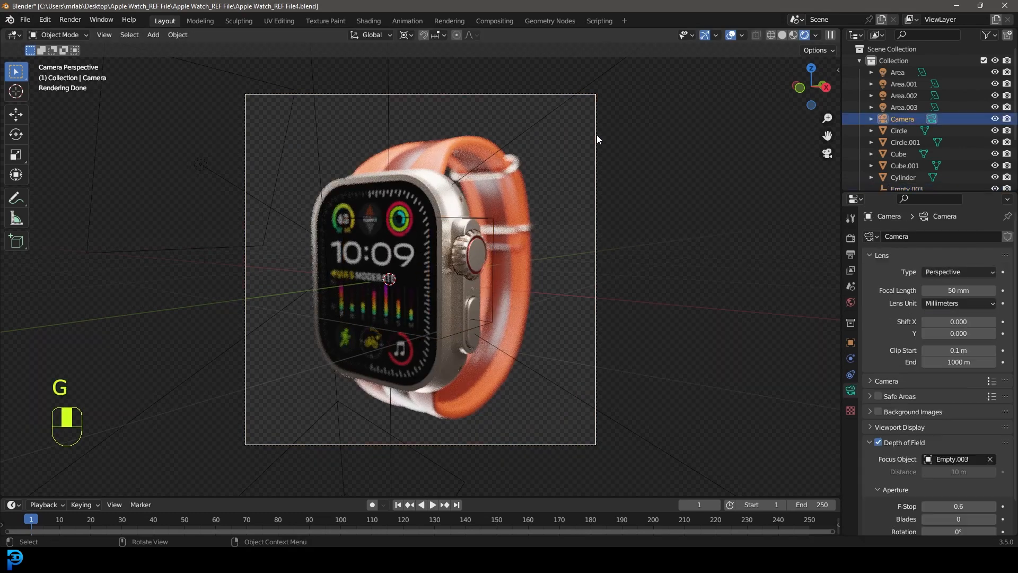
pyautogui.click(993, 506)
pyautogui.click(993, 507)
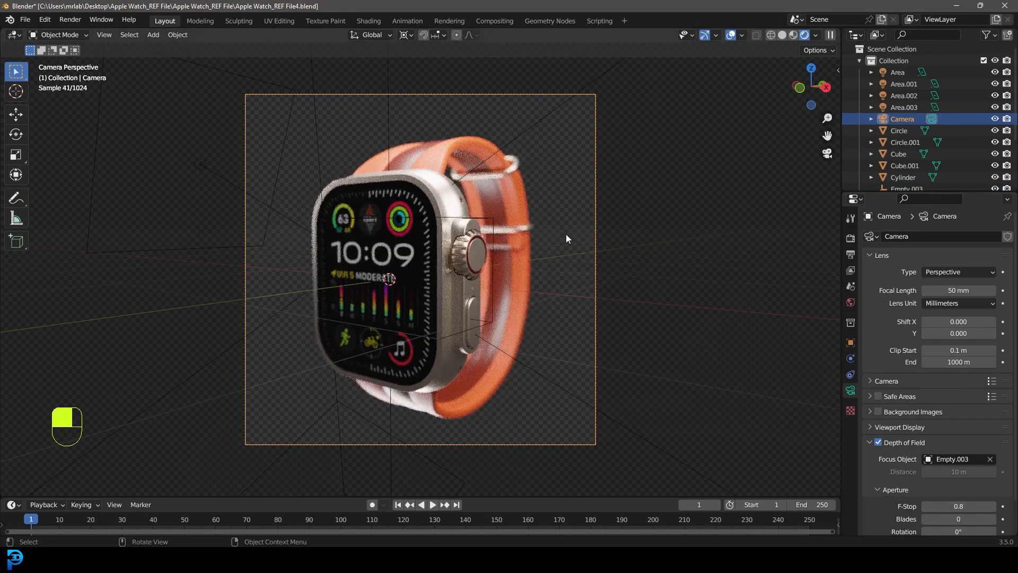
# Step: Return the viewport to solid shading and save the file
pyautogui.press('z')
pyautogui.click(536, 221)
pyautogui.hotkey('ctrl', 's')
pyautogui.hotkey('ctrl', 's')
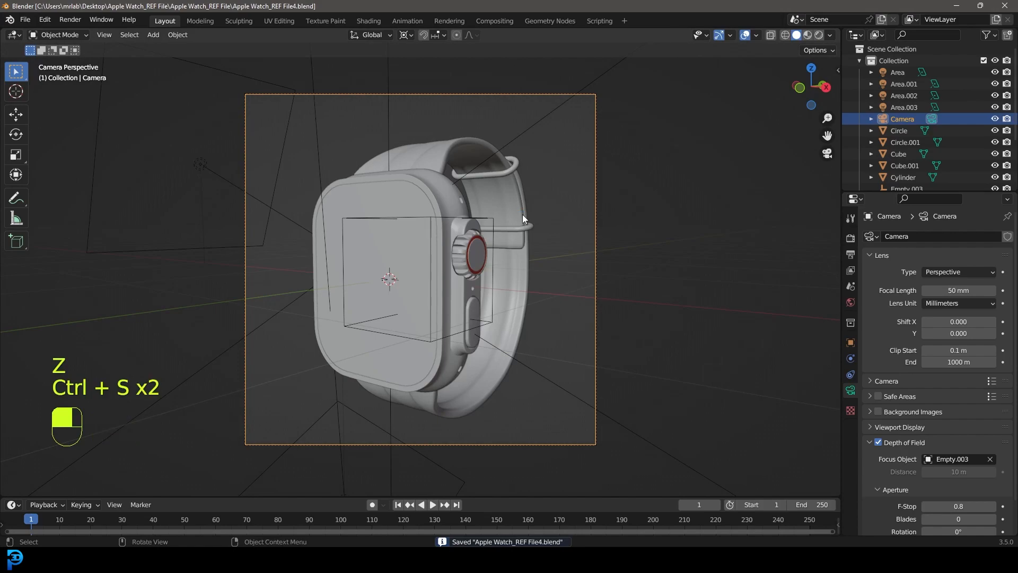
# Step: Render the current frame as an image and inspect the whole watch in the result
pyautogui.click(70, 20)
pyautogui.click(122, 34)
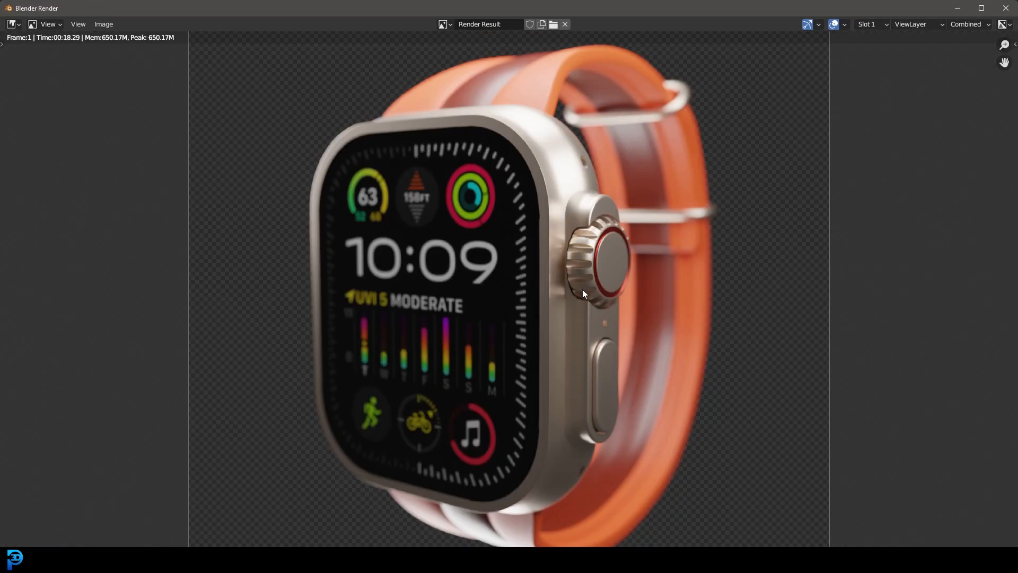
pyautogui.scroll(-4, 582, 288)
pyautogui.scroll(1, 584, 290)
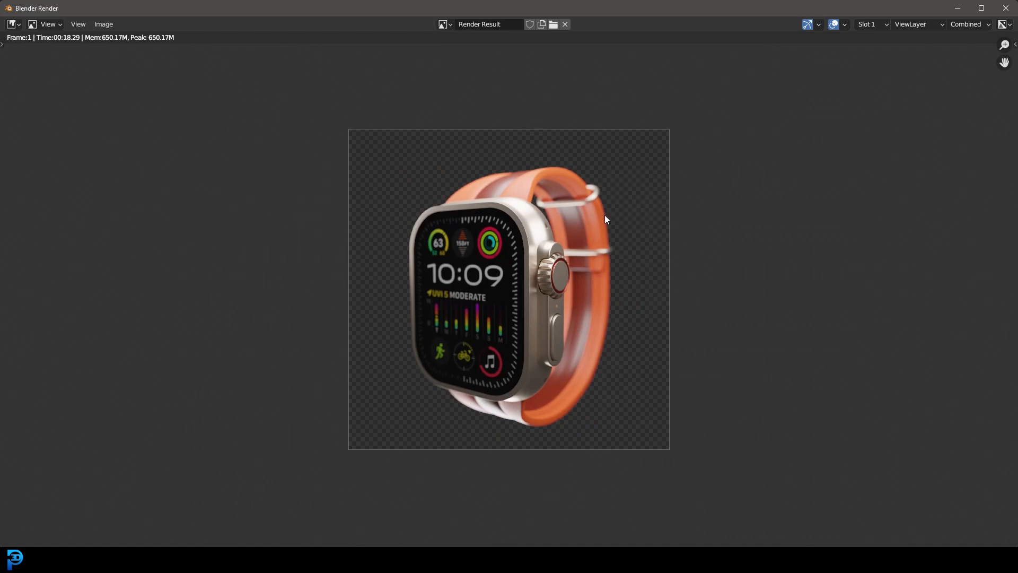
pyautogui.scroll(1, 657, 295)
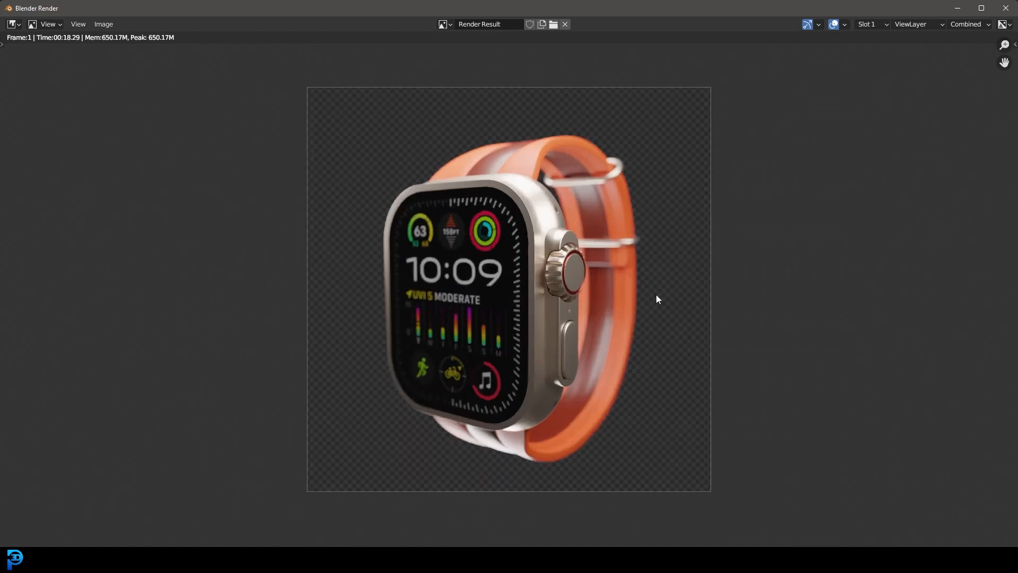